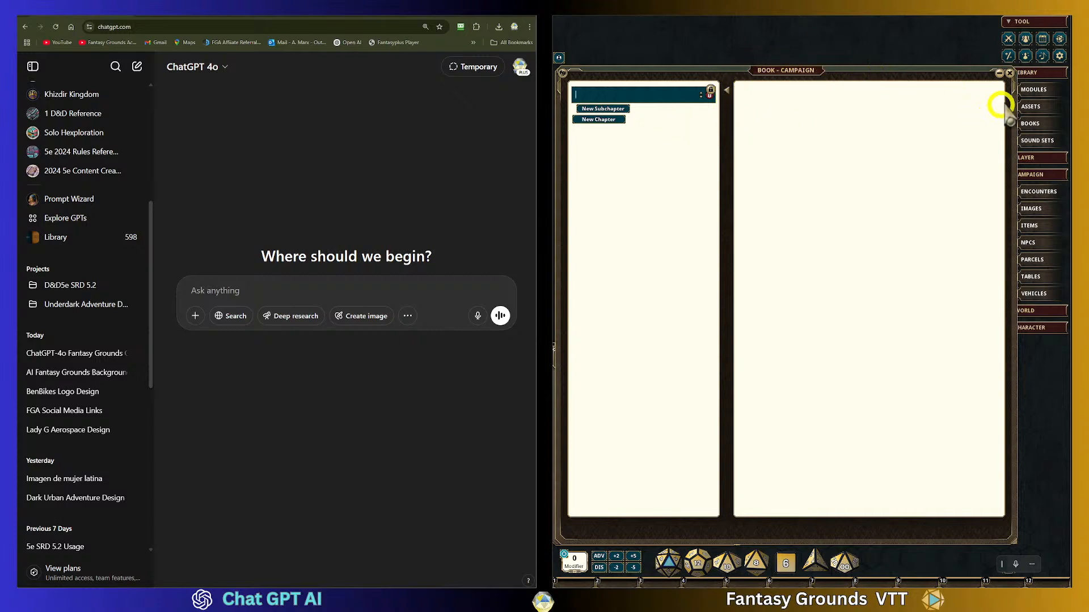
Narrow the campaign book window so it no longer covers the sidebar, leaving the Modules window closed.
left_click(1048, 92)
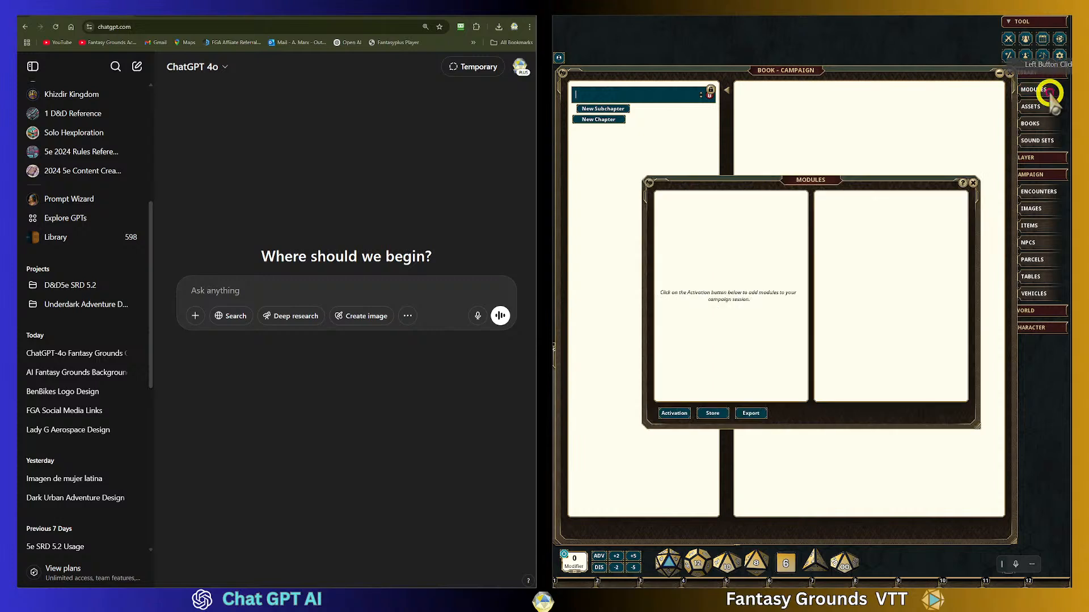
left_click(973, 182)
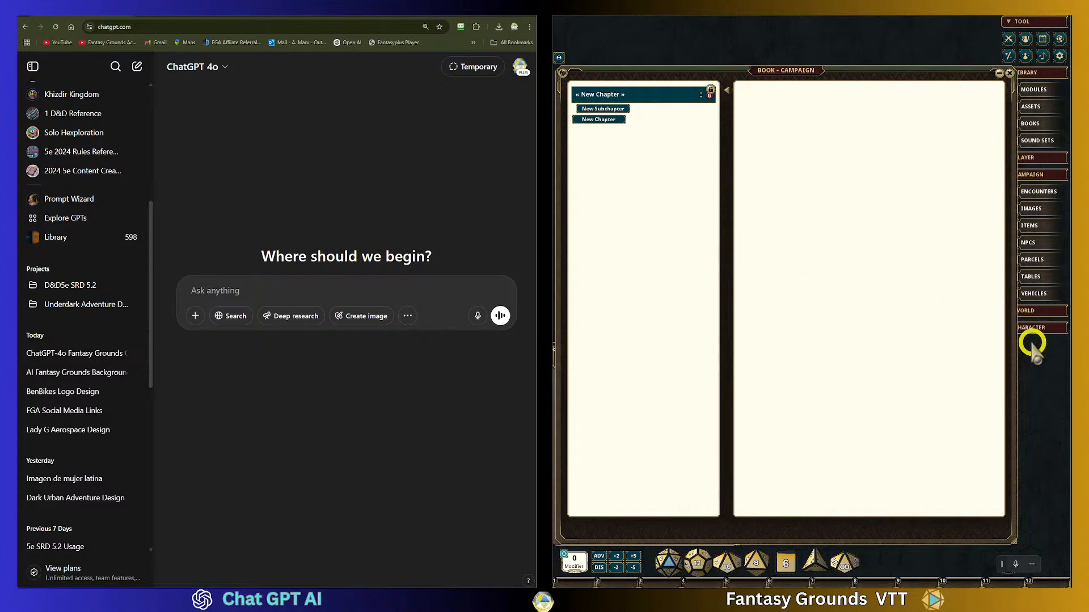
left_click_drag(1016, 343, 999, 345)
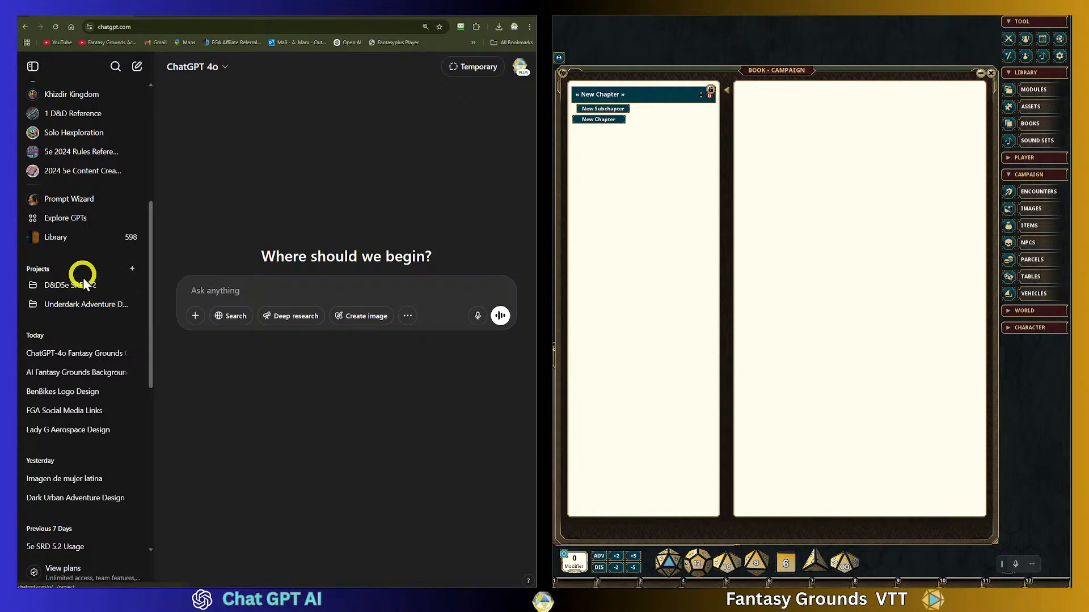
Create a new ChatGPT project named "Fantasy Grounds Content".
left_click(132, 270)
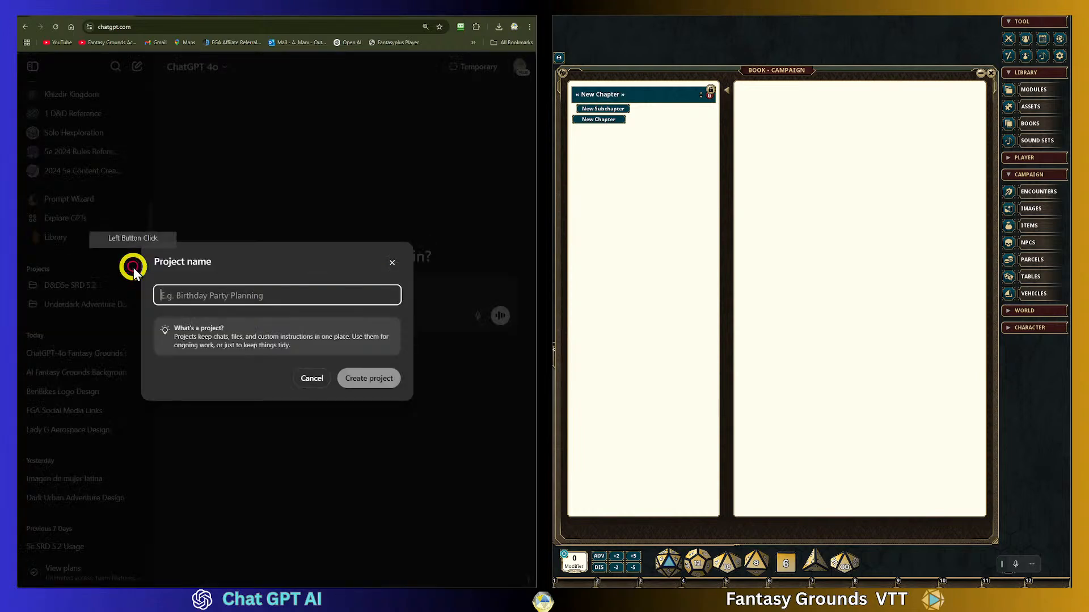
left_click(250, 299)
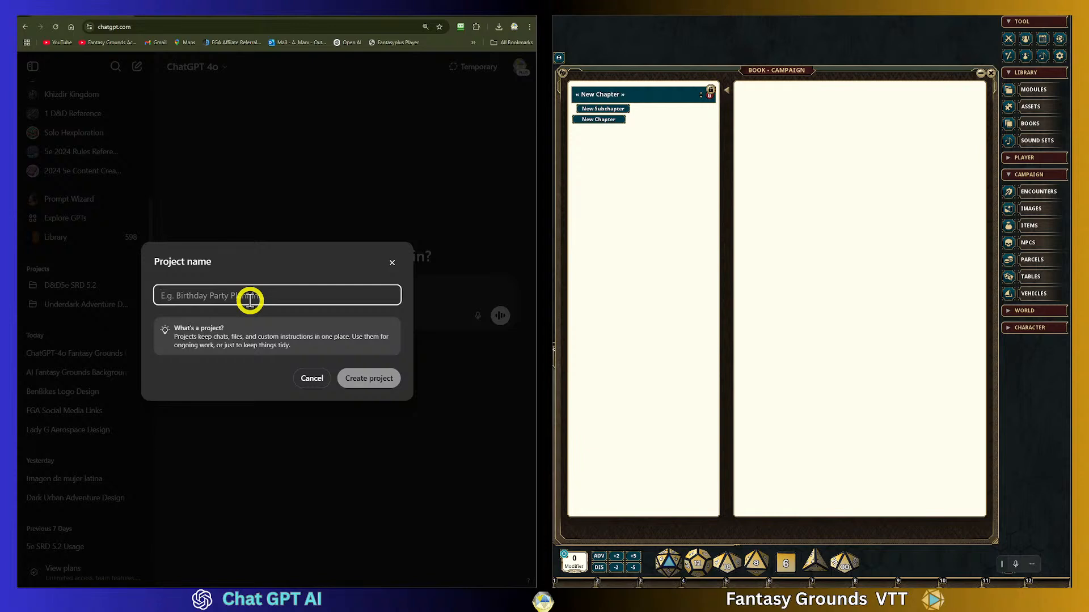
type("Fantasy Grounds Content")
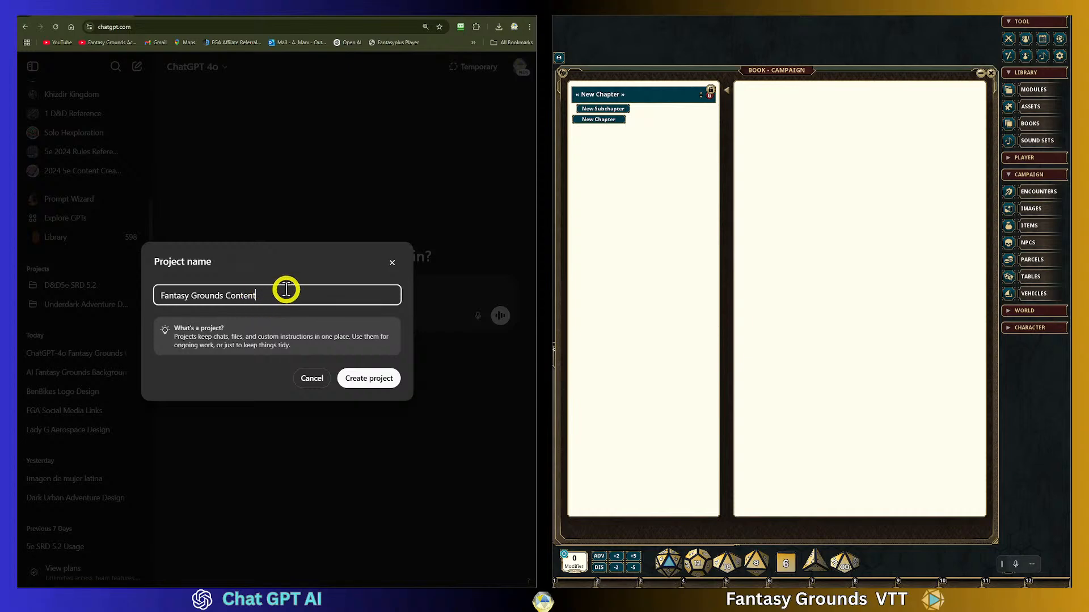
left_click(350, 379)
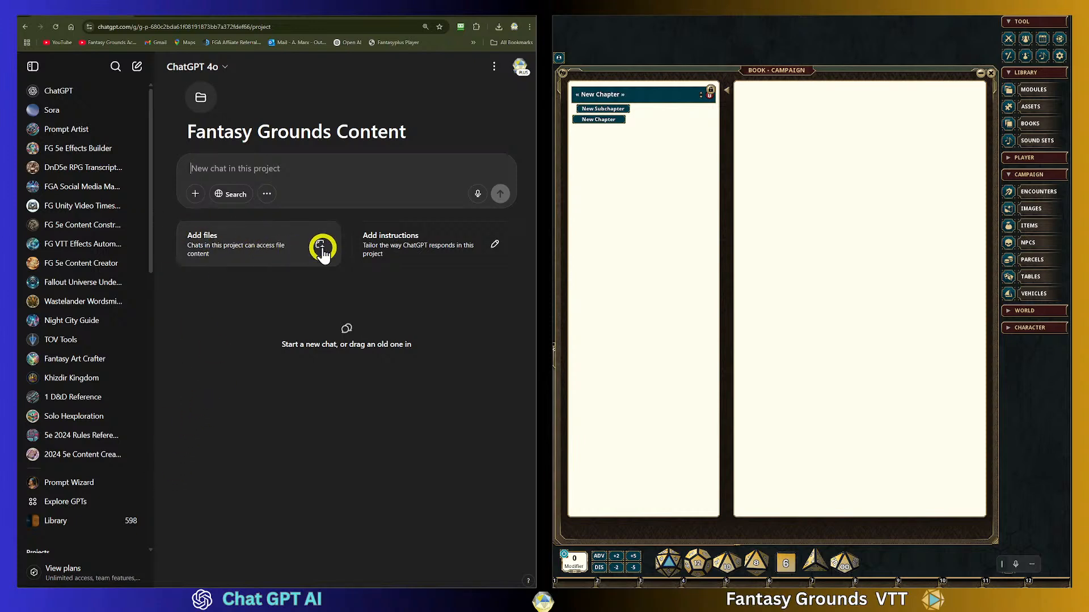
Add the SRD_CC_v5.2 PDF from the recent files in File Explorer to the project's files.
left_click(260, 250)
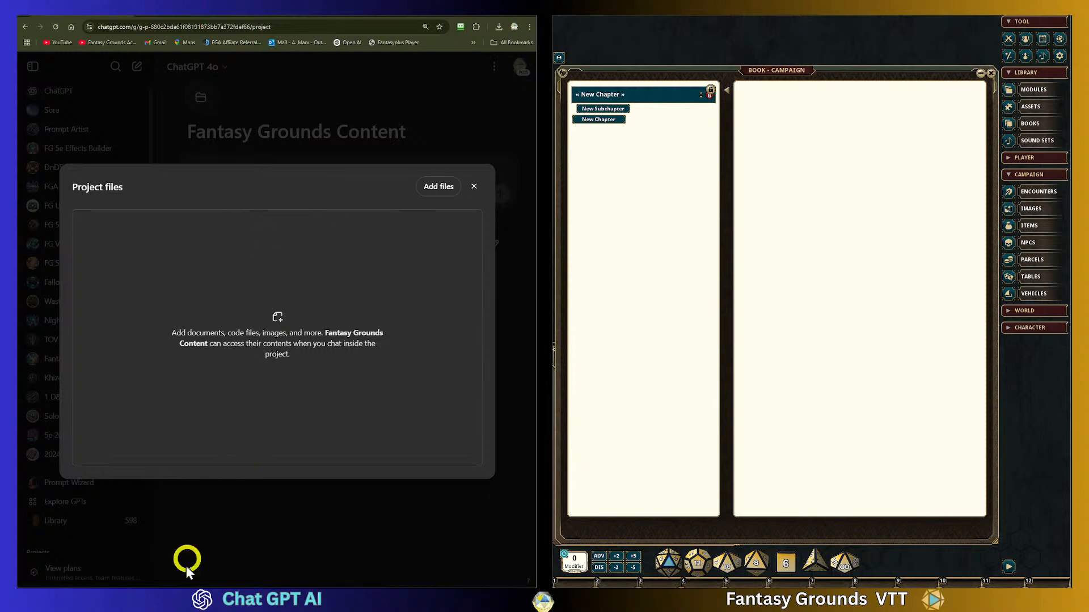
left_click(198, 597)
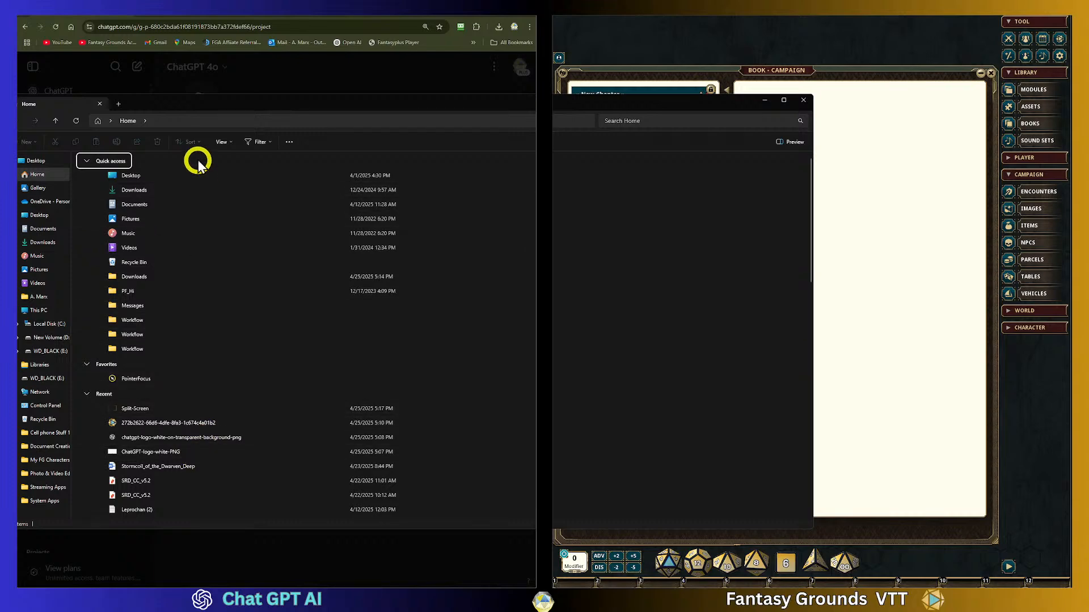
left_click_drag(209, 104, 778, 179)
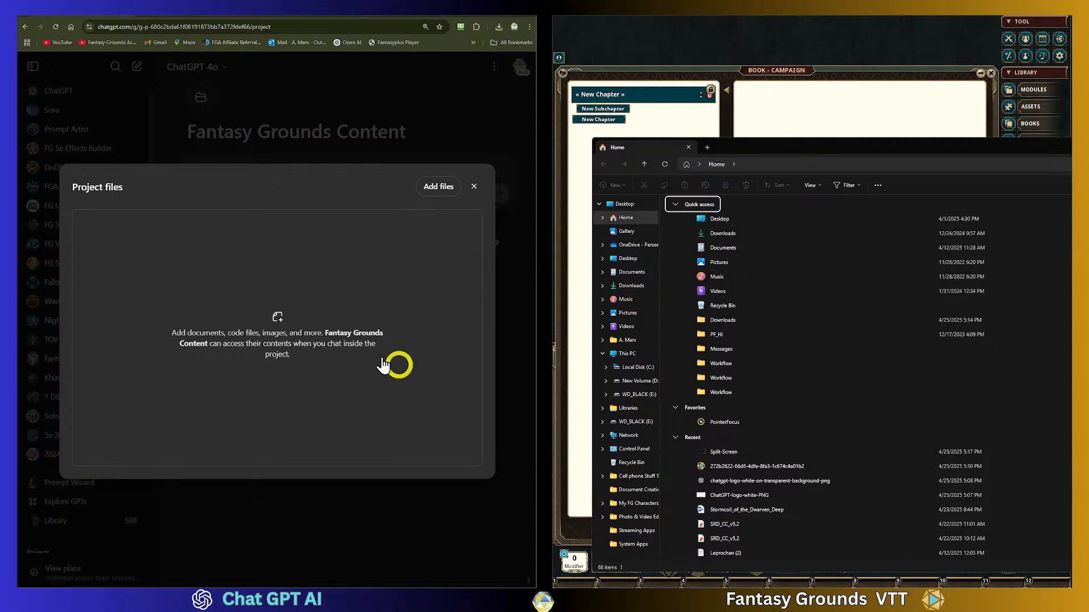
left_click_drag(709, 524, 284, 356)
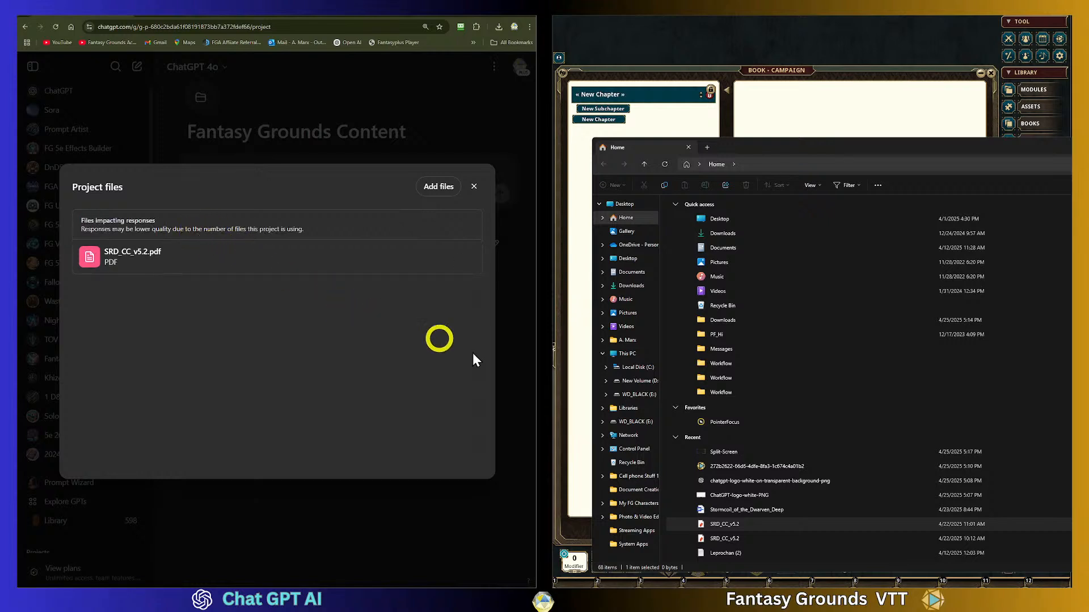
Open the recent text file "Leprochan (2)" from File Explorer.
scroll(795, 457, "down", 2)
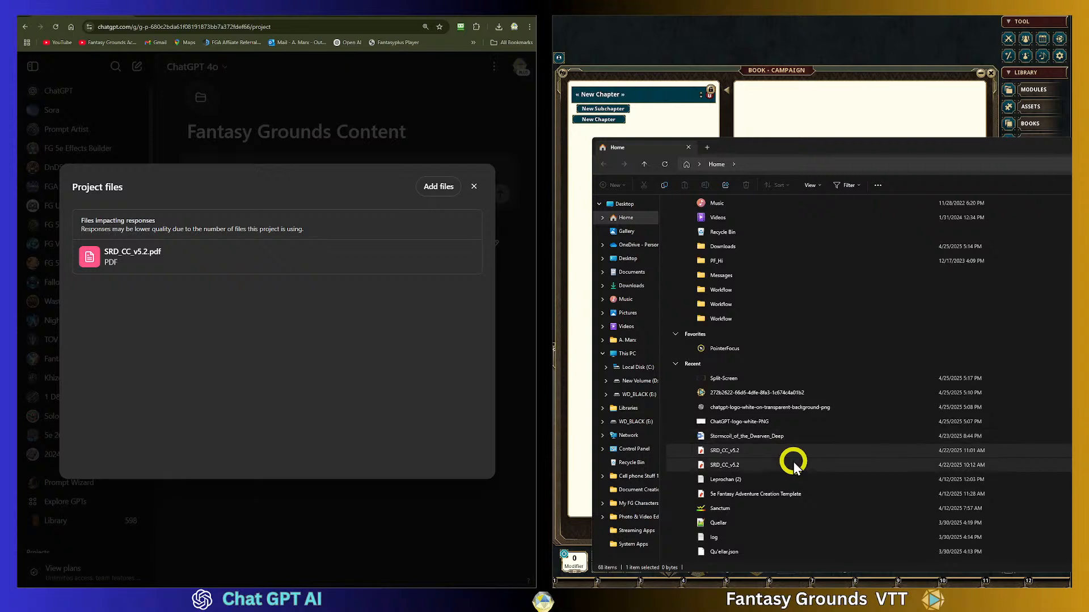
right_click(735, 482)
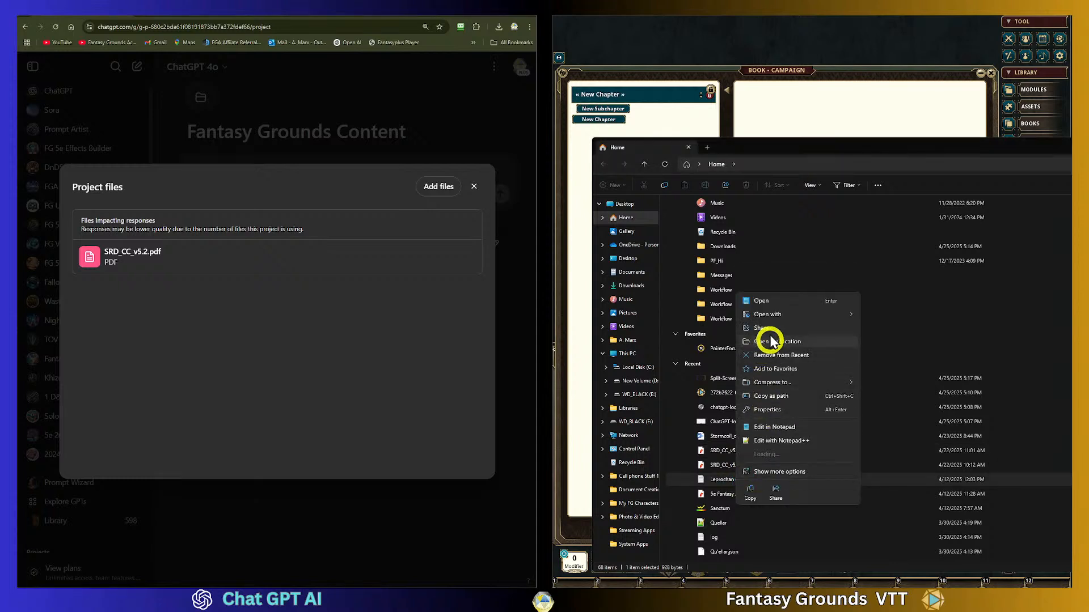
left_click(774, 305)
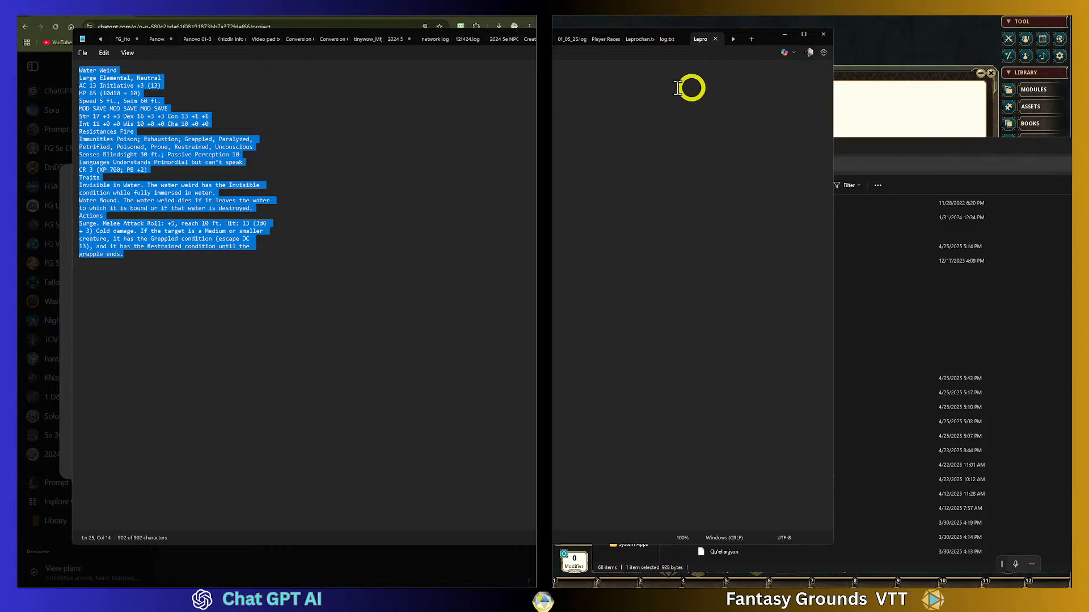
Insert a title line reading "2025 Monster Manual 5e NPC" above the Water Weird stat block.
left_click(80, 71)
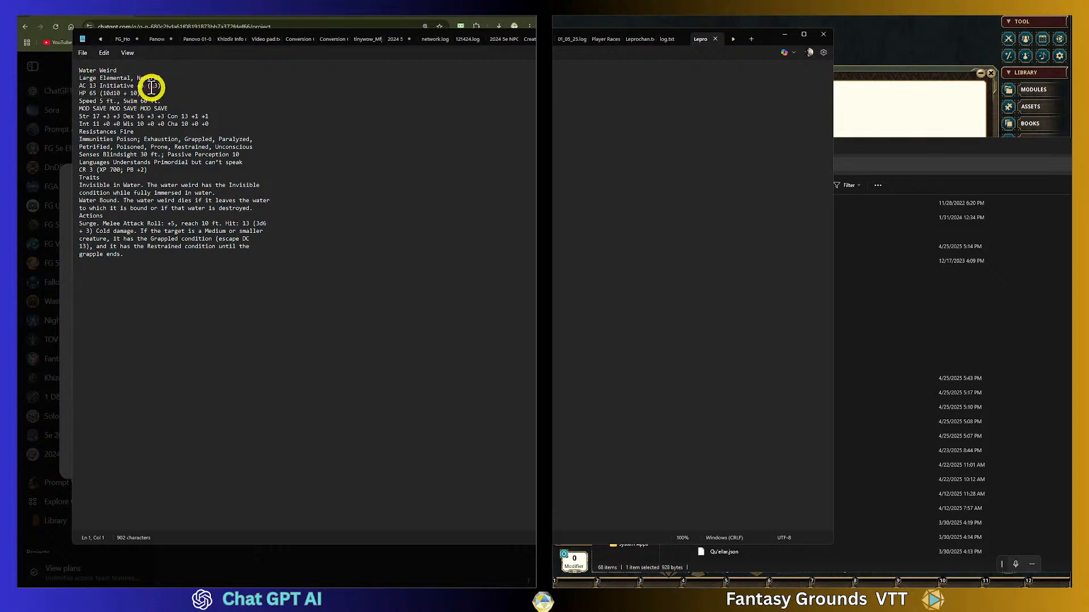
key("Return")
key("Up")
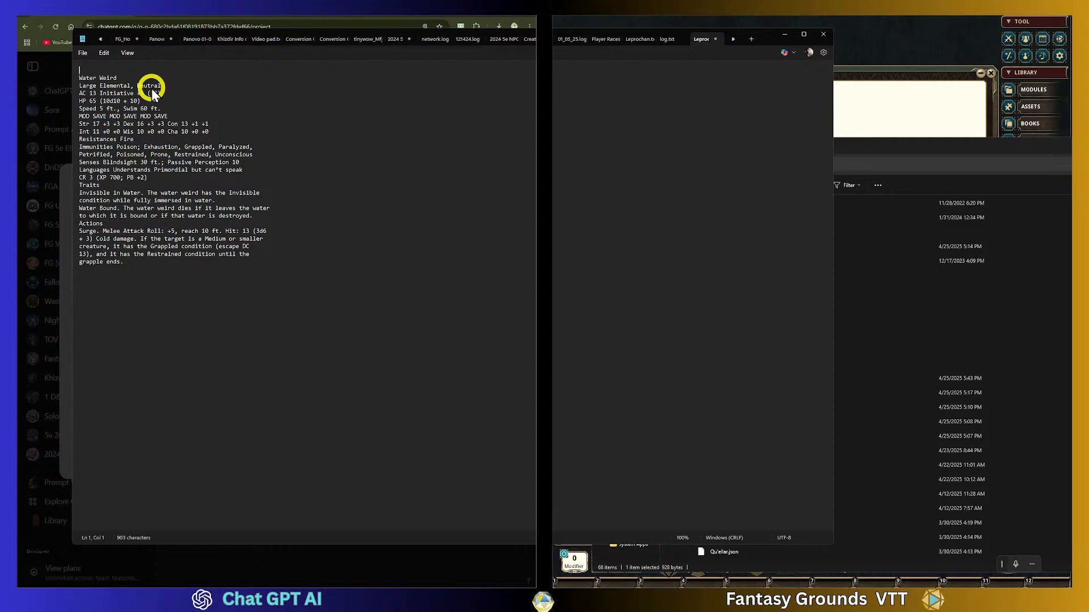
type("NP")
type("2024 ")
type("5e")
key("BackSpace")
type("5 Monstyer Mnau")
key("BackSpace")
key("BackSpace")
key("BackSpace")
type("anual")
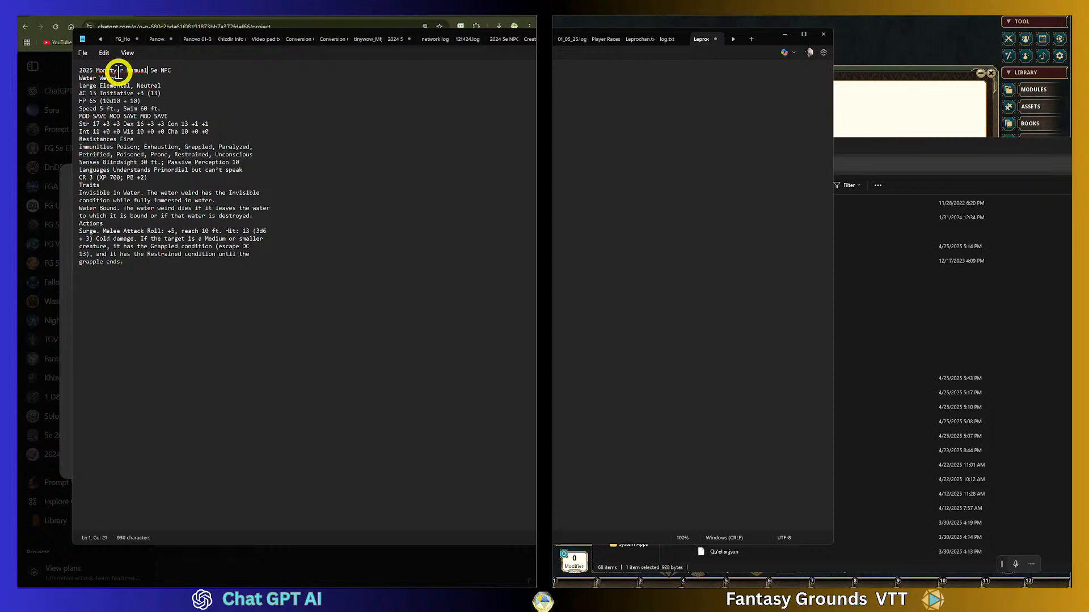
Correct the spelling of "Monster" and "Manual" in the title line.
left_click(117, 72)
key("BackSpace")
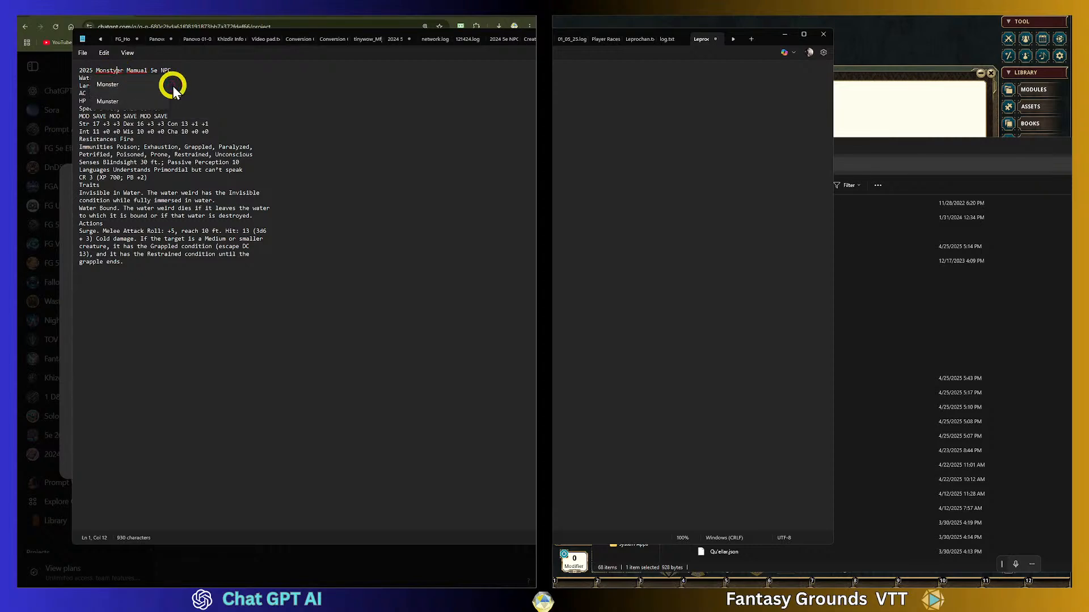
left_click(195, 71)
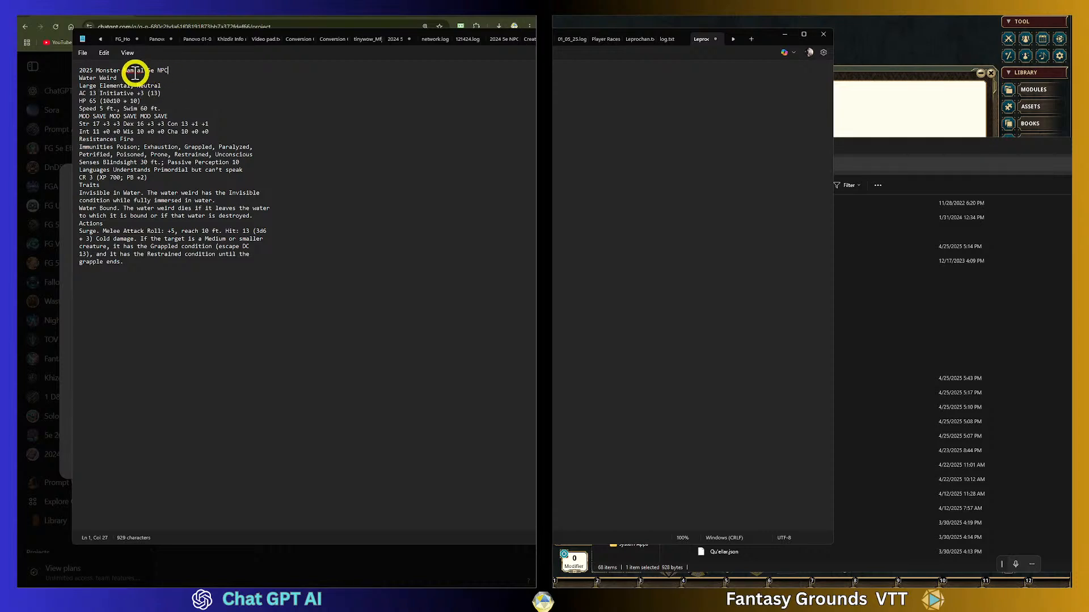
left_click(134, 72)
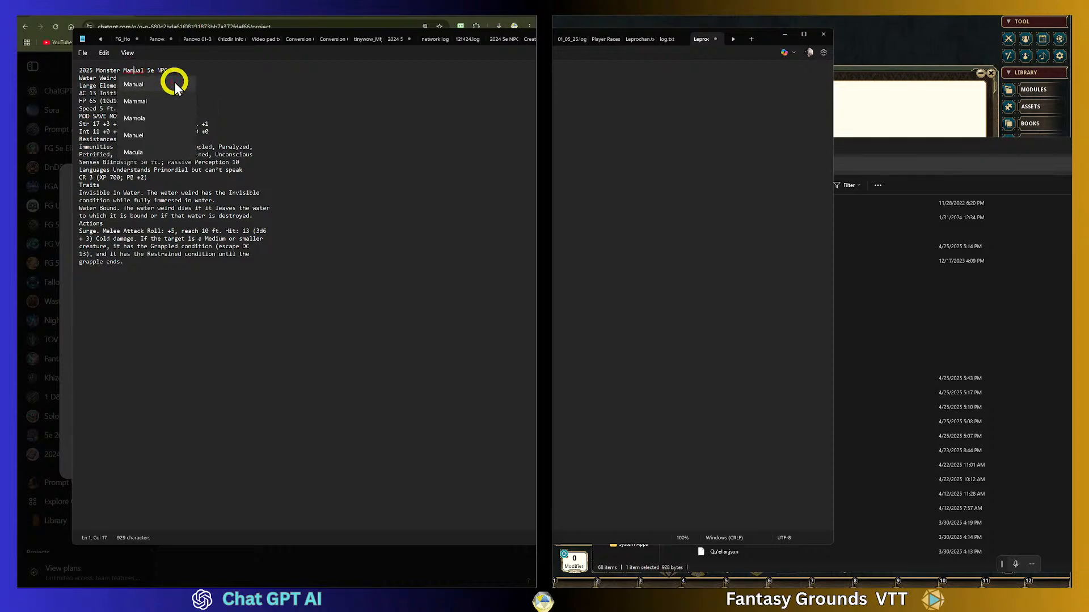
left_click(174, 81)
left_click(200, 76)
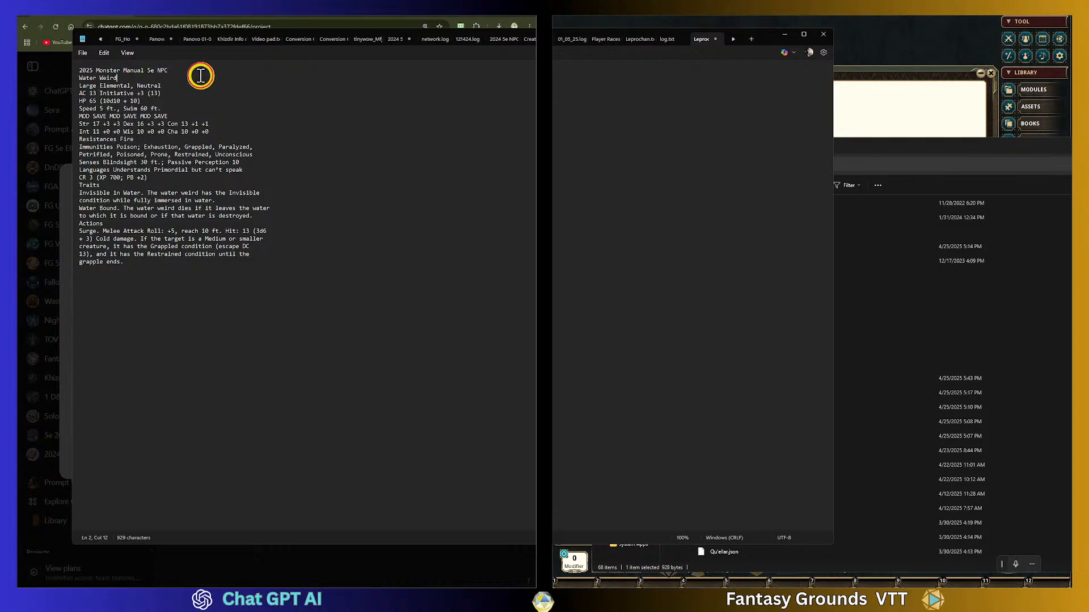
Add a blank line below the title and append "Template" to the title.
left_click(170, 68)
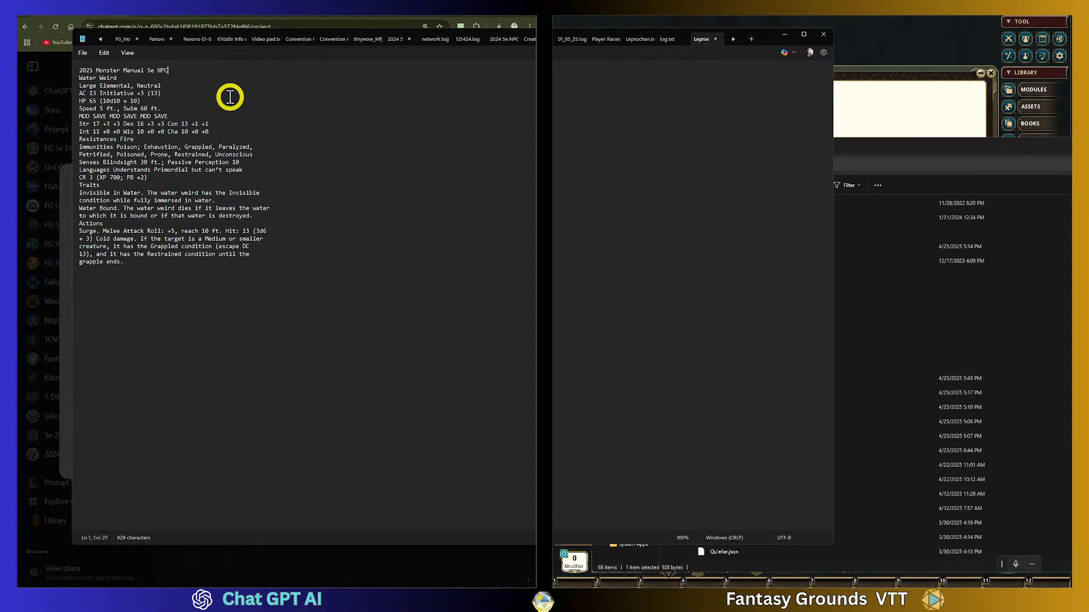
key("Return")
left_click(183, 69)
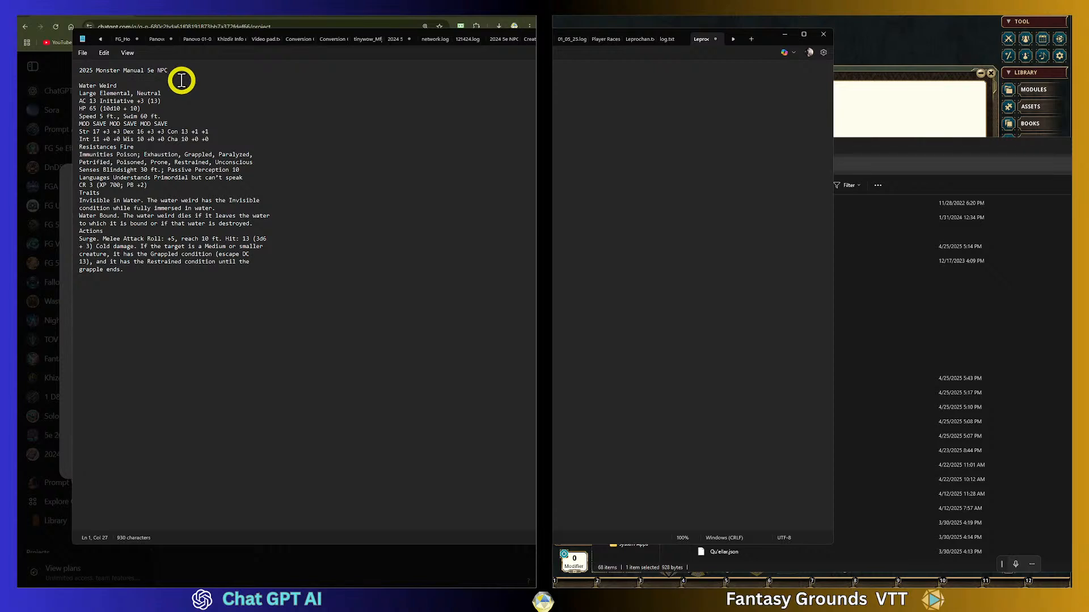
type("Template")
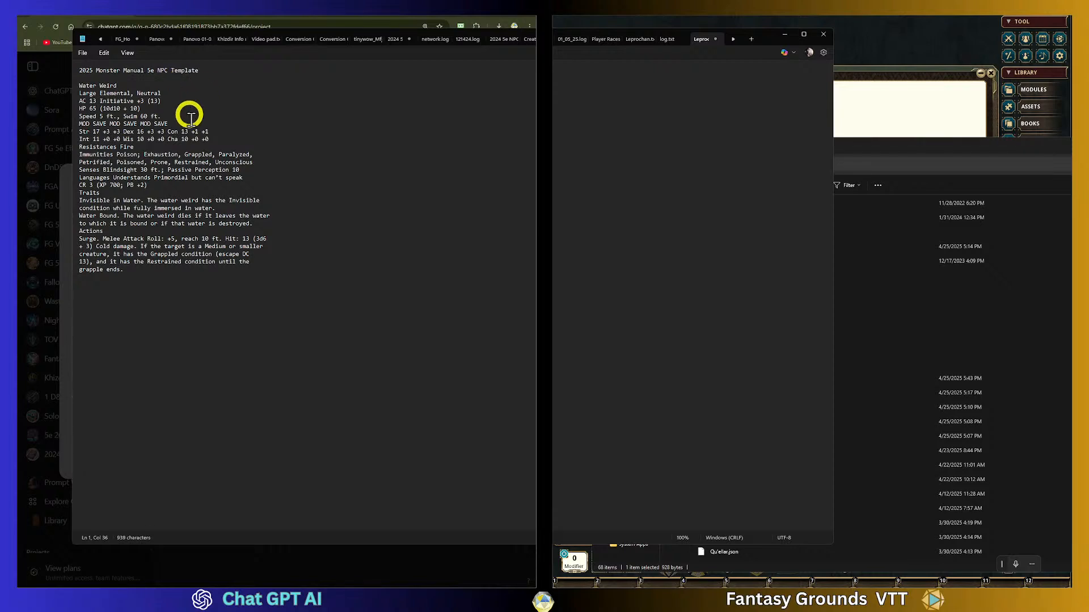
Add the headings "Information", "Appearance" and "Tactics" below the stat block, separated by blank lines.
left_click_drag(79, 86, 272, 274)
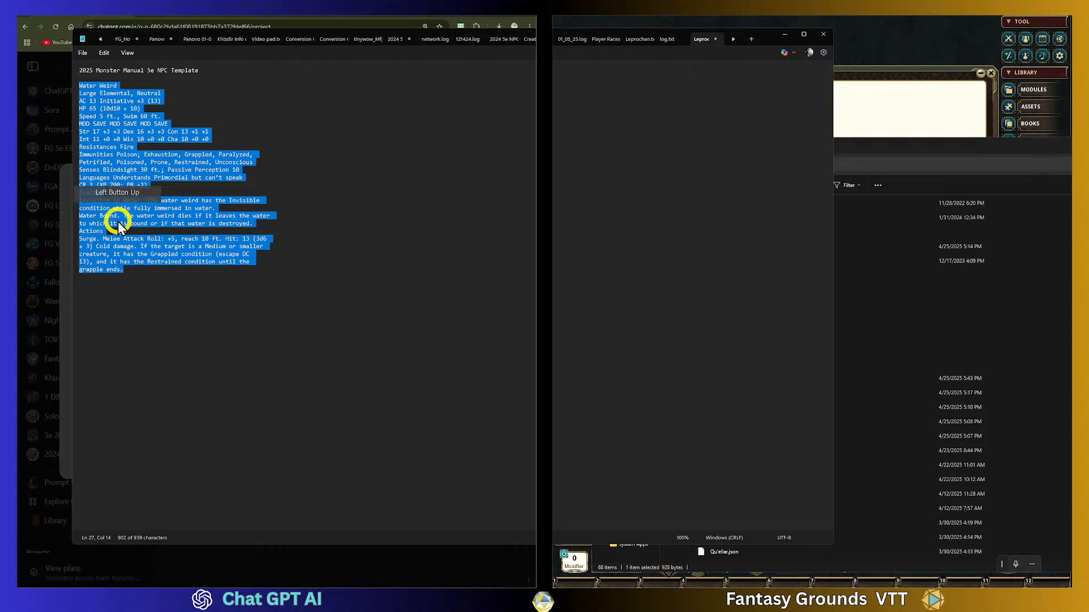
left_click(147, 273)
key("Return")
key("Return")
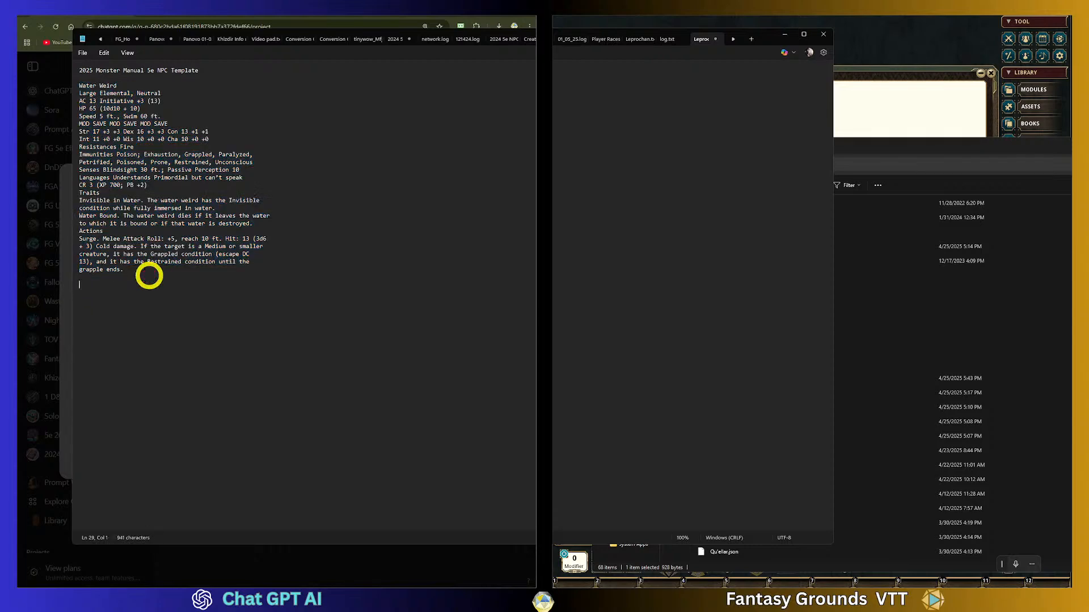
type("Information Are")
key("BackSpace")
key("BackSpace")
key("Return")
key("Return")
type("Appearance")
key("Return")
key("Return")
type("Tactics")
key("Return")
key("Return")
Add a final heading "Gear/Loot/Summons" below the Tactics heading.
type("GeaR")
type("r/Lott")
type("/")
key("BackSpace")
key("BackSpace")
key("BackSpace")
type("oot/")
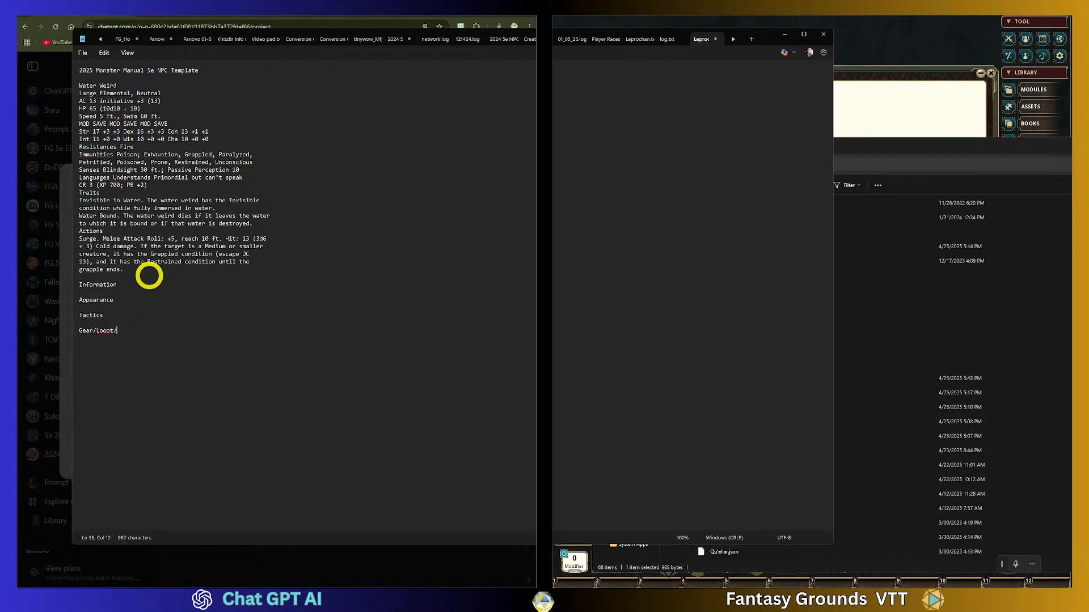
key("BackSpace")
key("BackSpace")
key("BackSpace")
key("BackSpace")
type("ot/Summons")
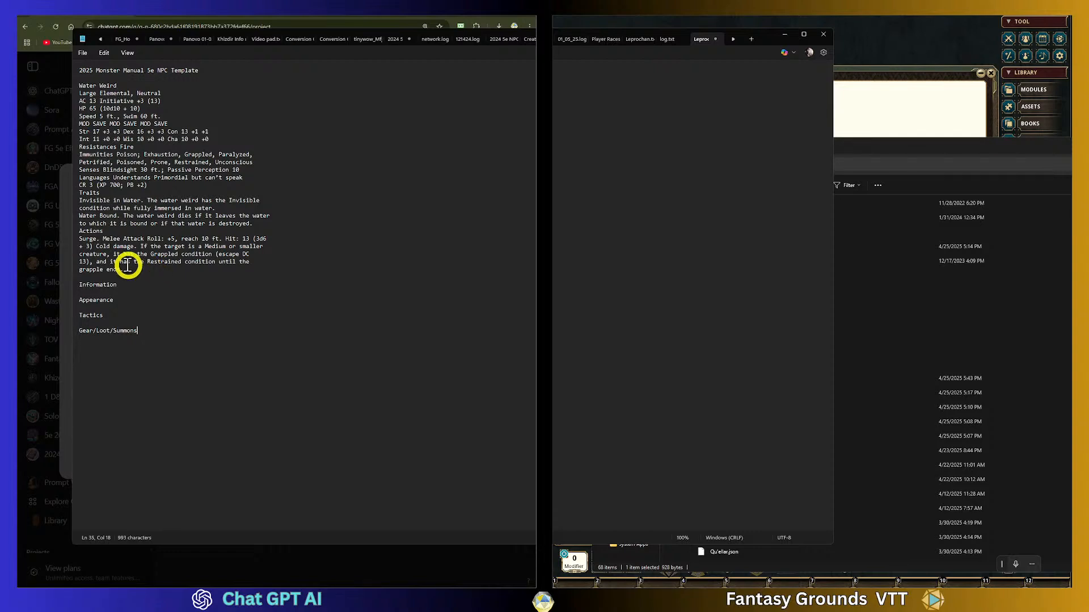
Add a colon after each of the Information, Appearance, Tactics and Gear/Loot/Summons headings.
left_click(151, 287)
type(":")
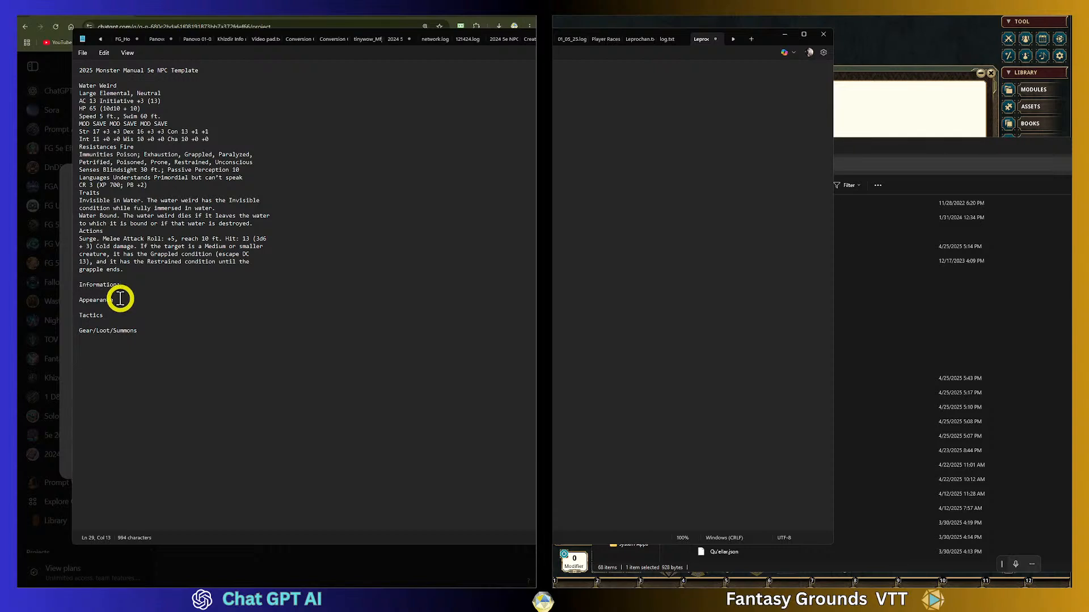
left_click(144, 306)
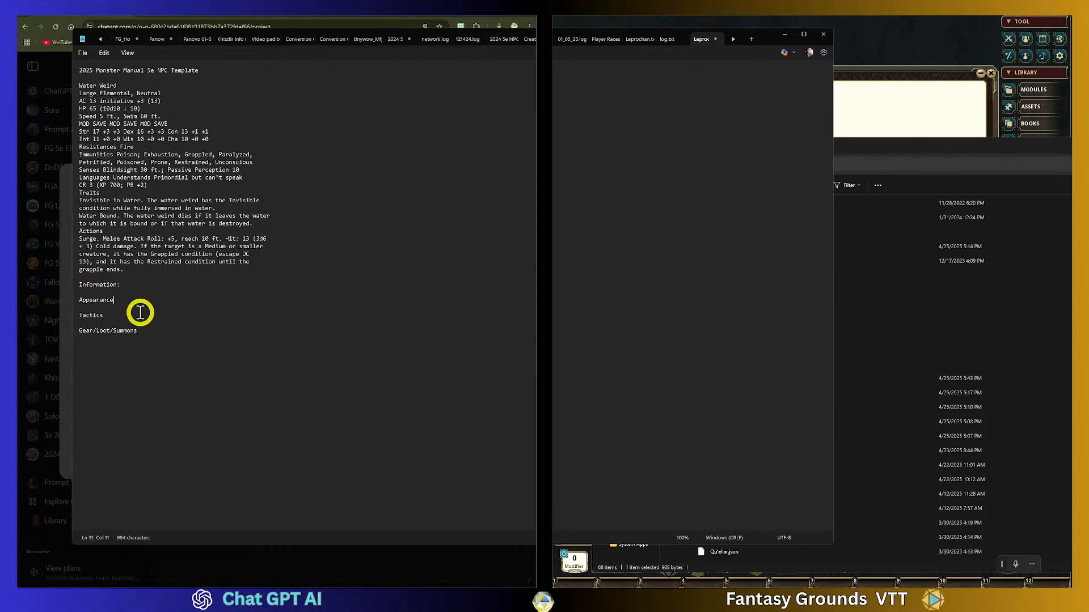
type("Z:\\")
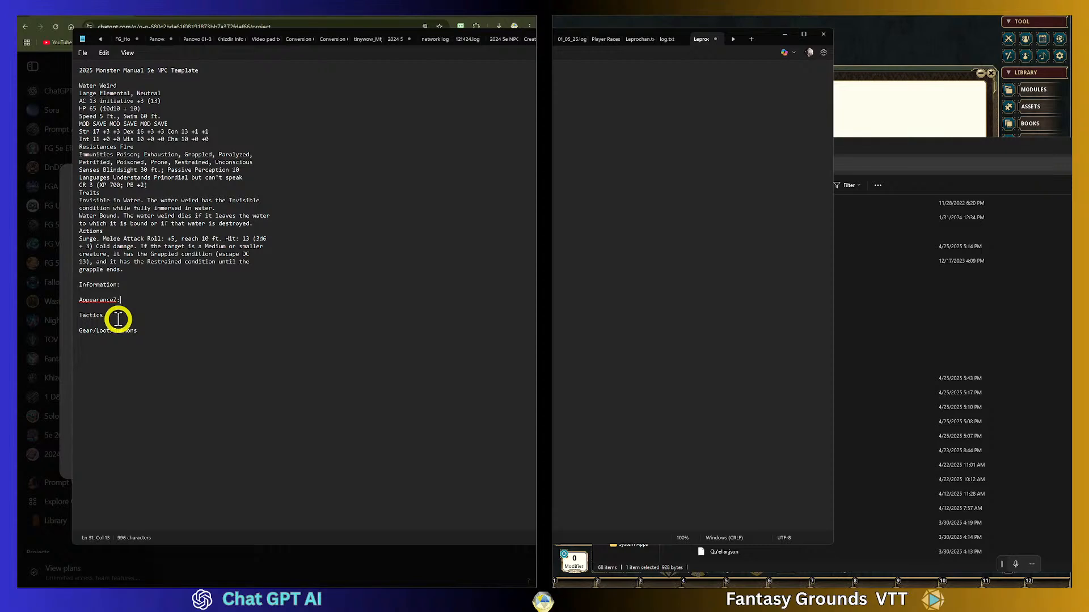
key("BackSpace")
key("BackSpace")
key("BackSpace")
type(":")
left_click(113, 316)
type(":")
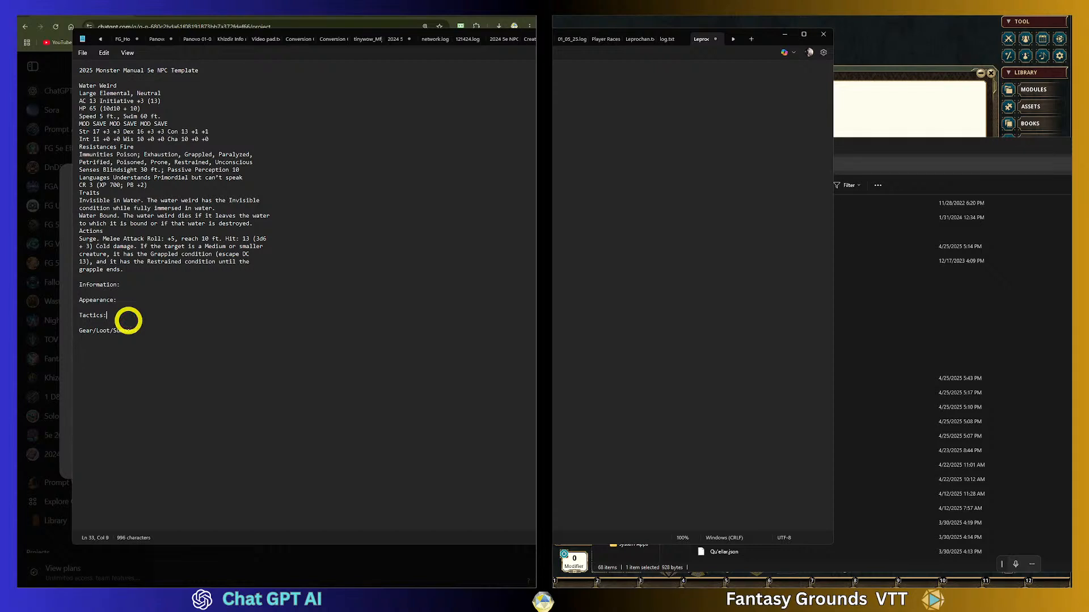
left_click(181, 342)
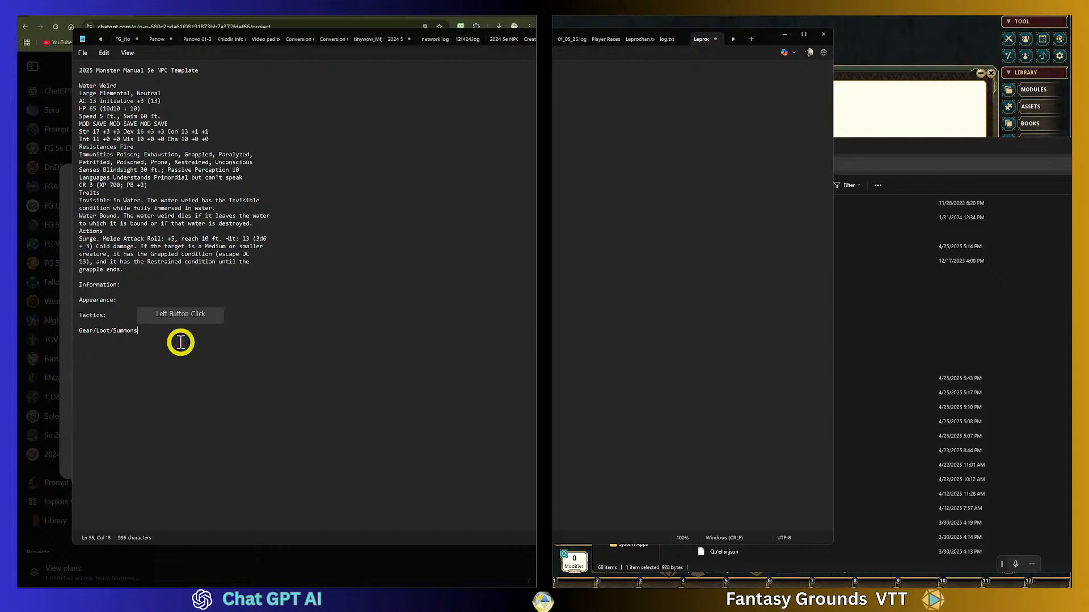
type(":")
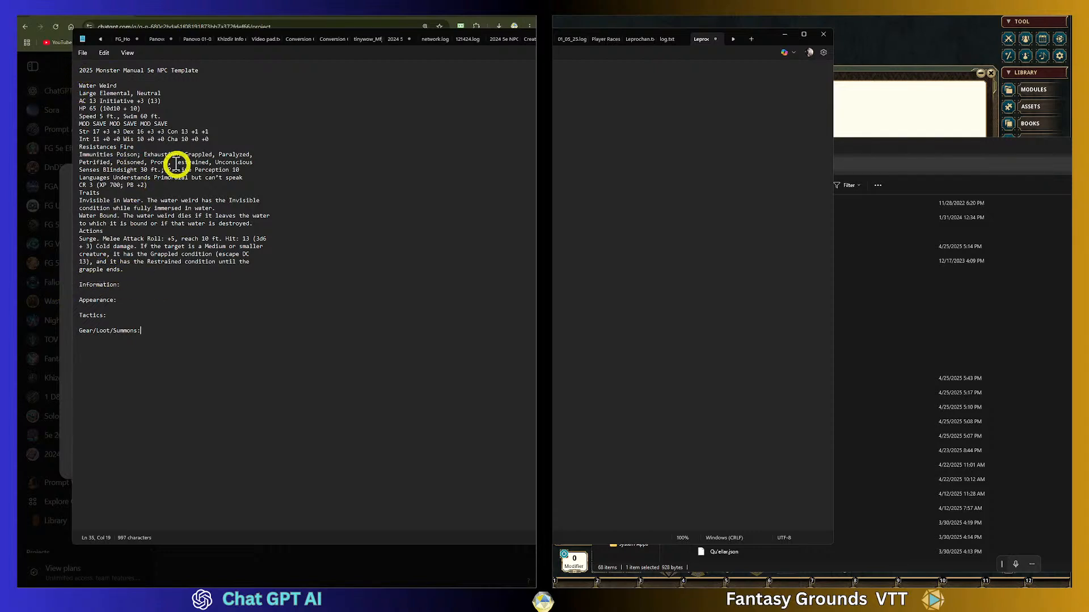
Save the template text as a new text document named "2025 5e NPC Template" in the Downloads folder.
left_click(87, 55)
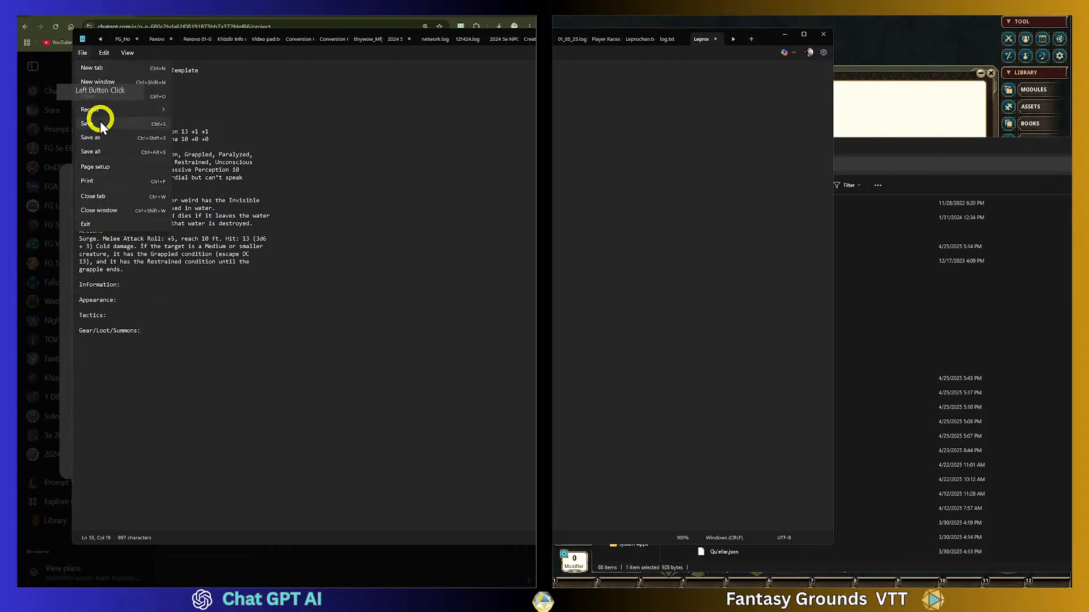
left_click(291, 199)
key("ctrl+shift+s")
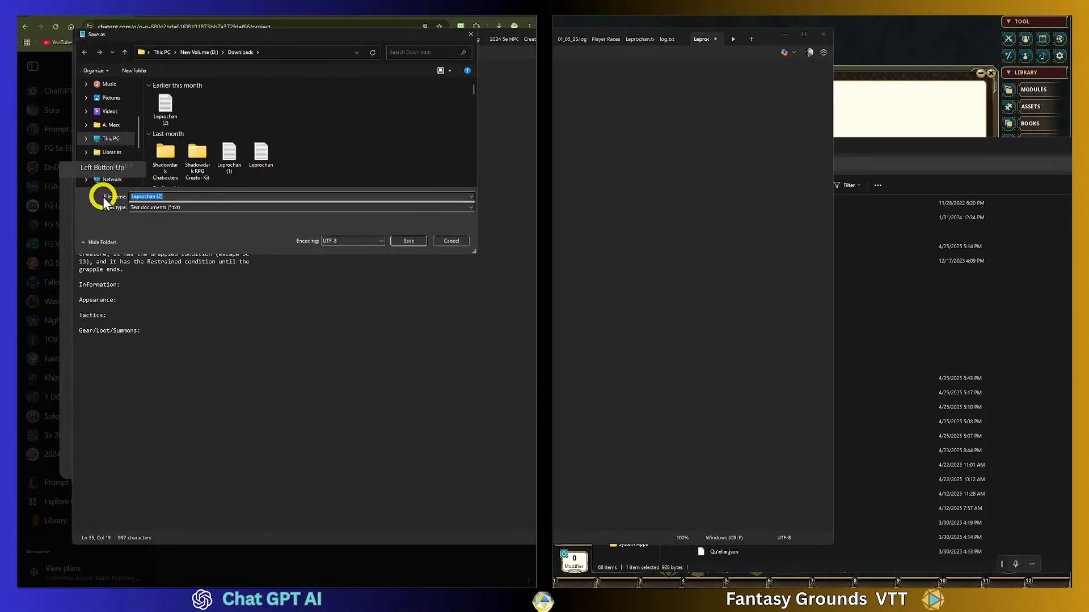
type("2025 5e NPC Template")
left_click(195, 199)
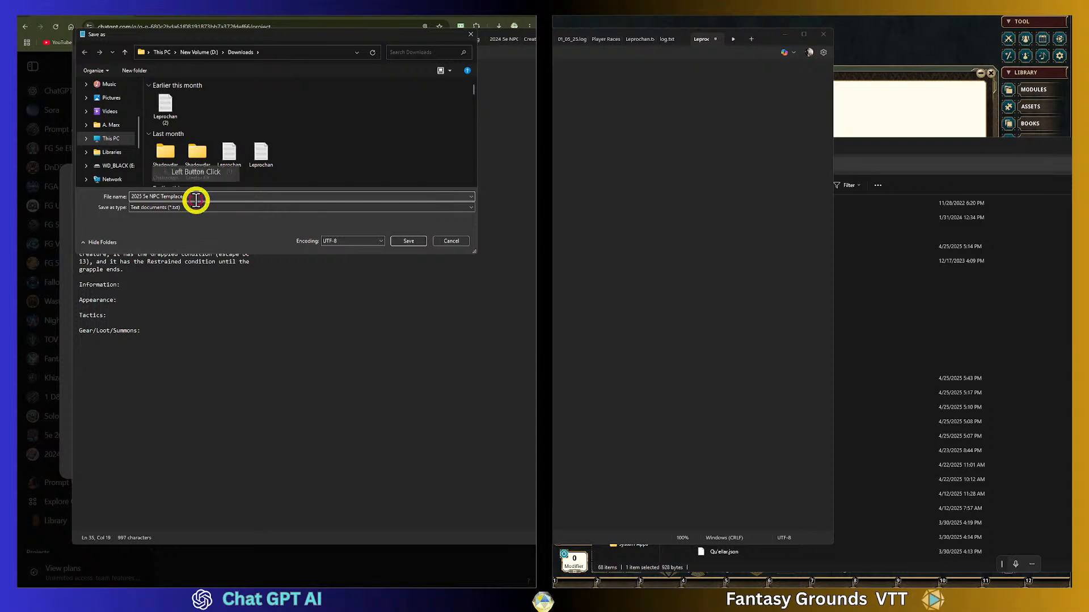
left_click(211, 198)
key("BackSpace")
key("BackSpace")
type("te")
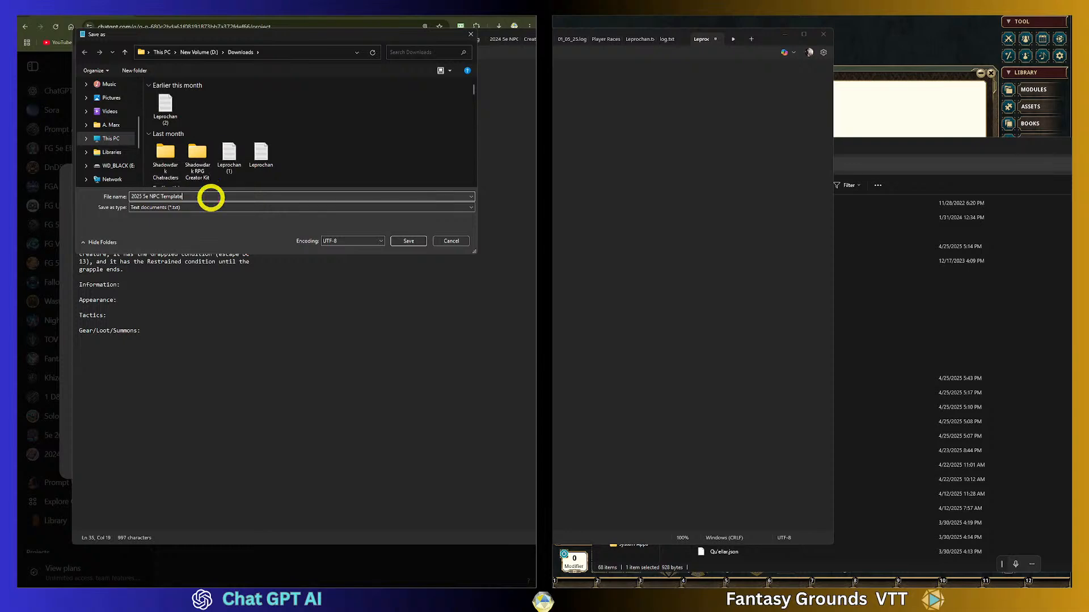
left_click(410, 241)
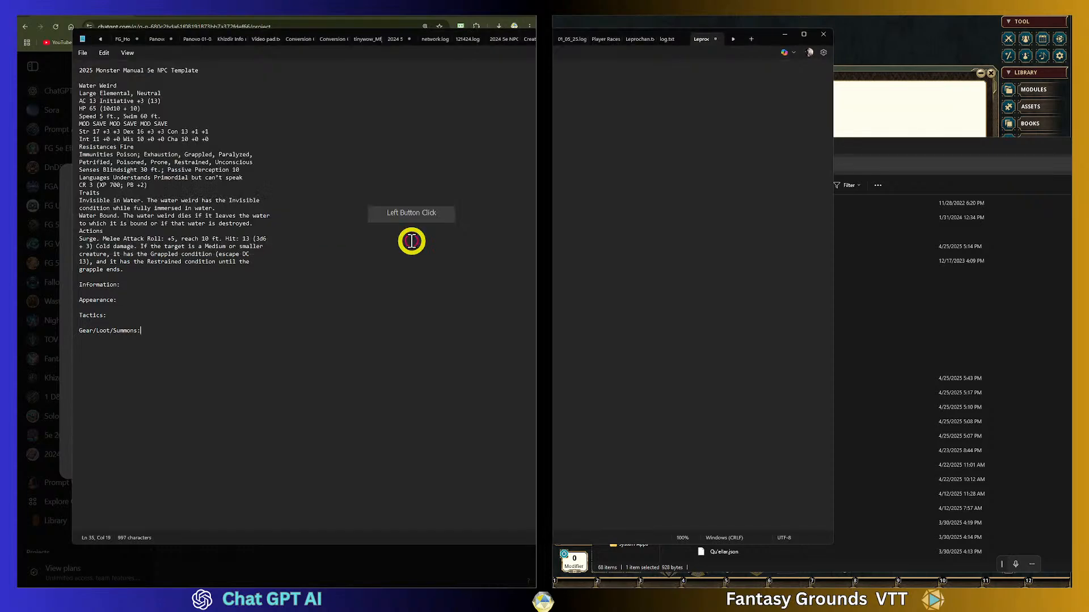
Close the text editor and add the 2025 5e NPC Template file to the ChatGPT project files.
left_click(822, 36)
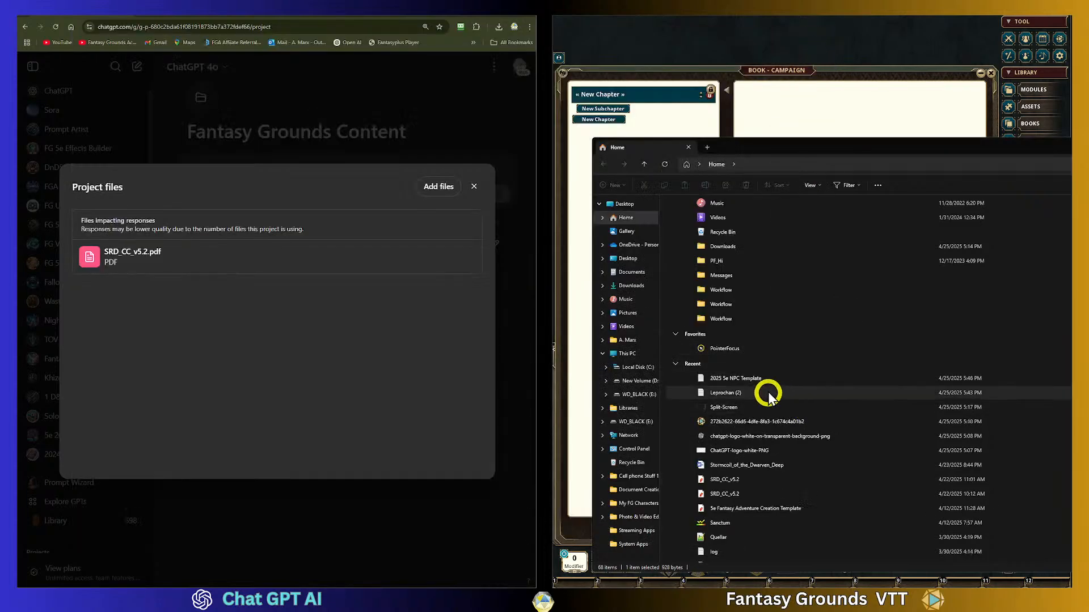
left_click_drag(744, 378, 259, 330)
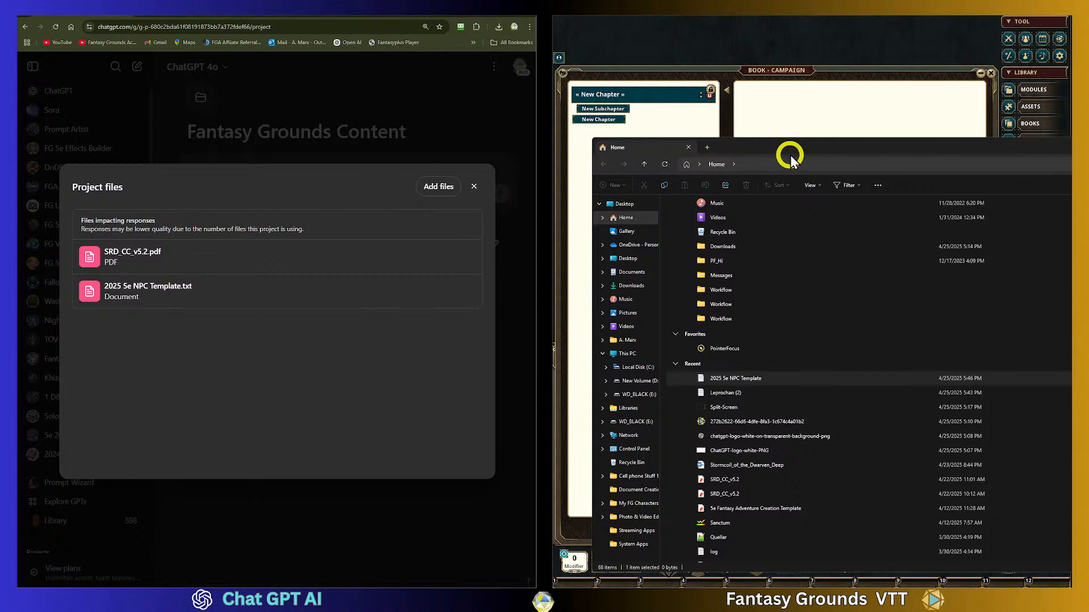
Try to find the rollable list file by entering "Rollable" as the file browser's location.
left_click_drag(803, 147, 726, 123)
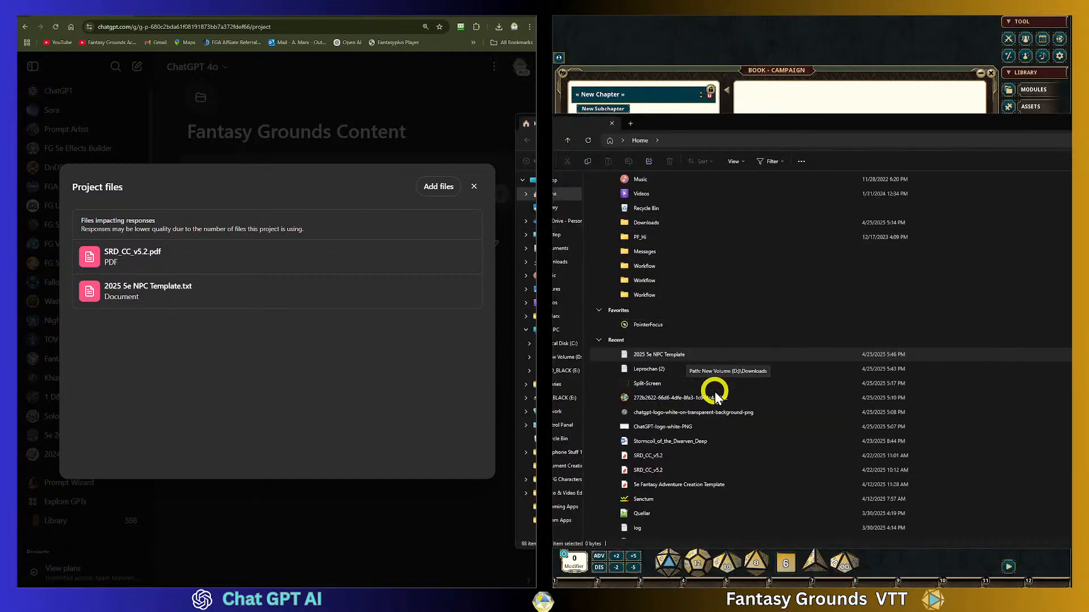
scroll(717, 389, "up", 2)
scroll(714, 390, "down", 7)
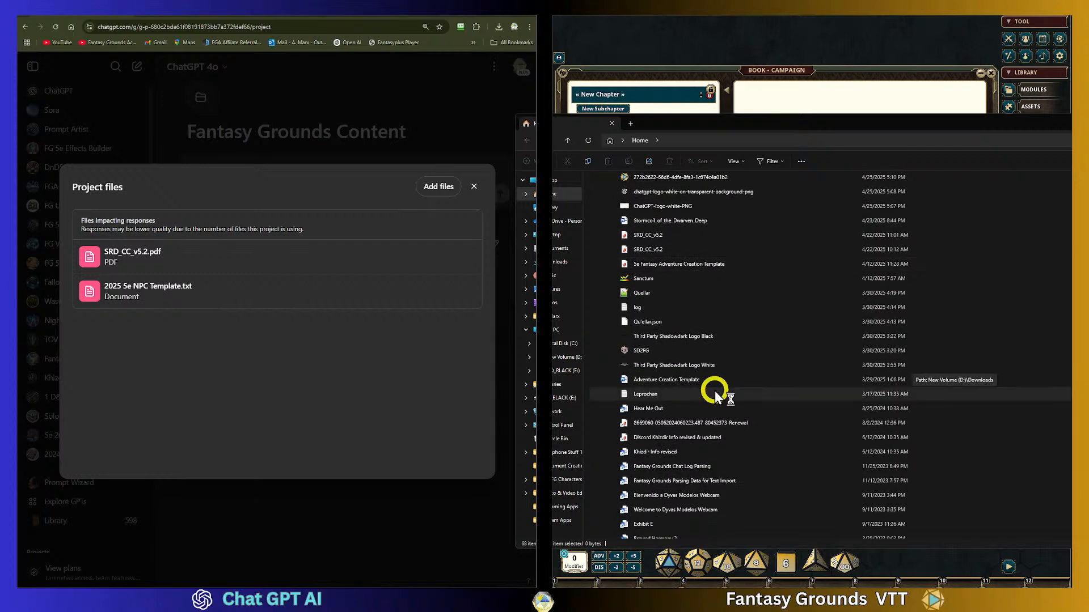
scroll(714, 390, "up", 7)
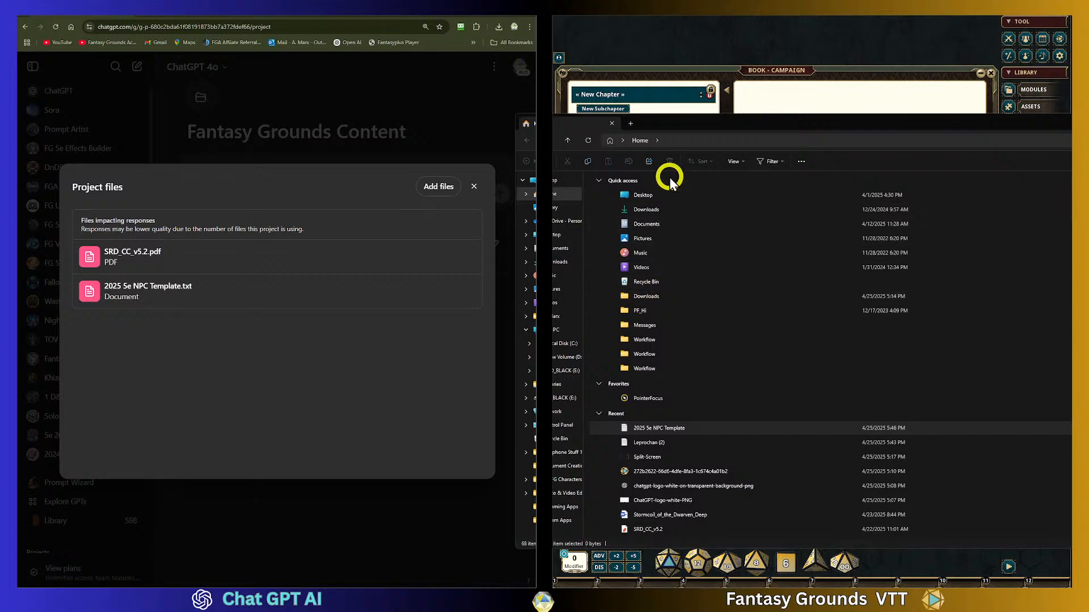
left_click(689, 141)
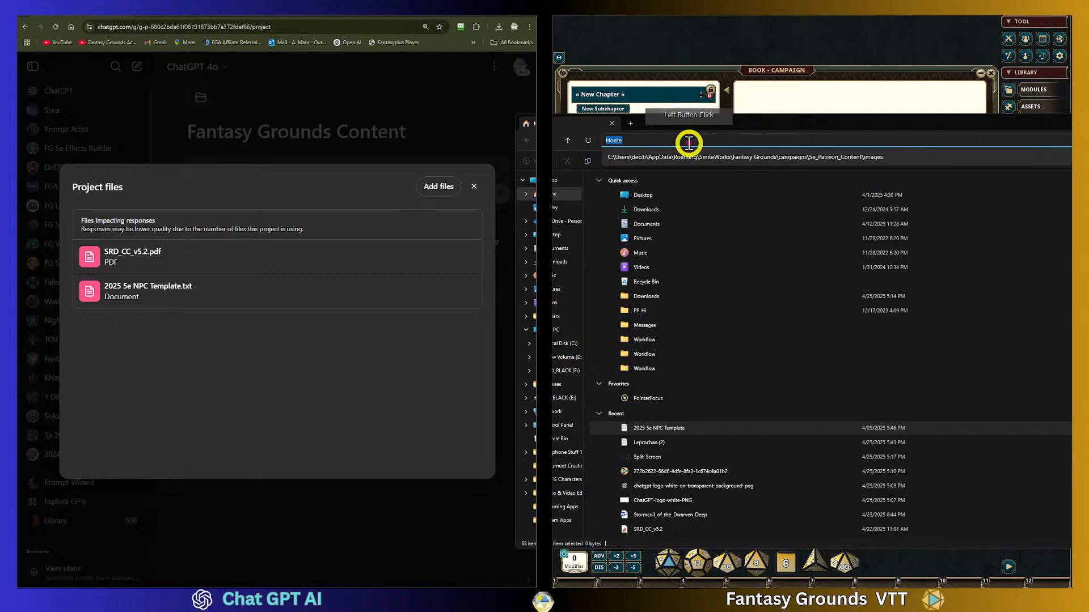
type("Rol")
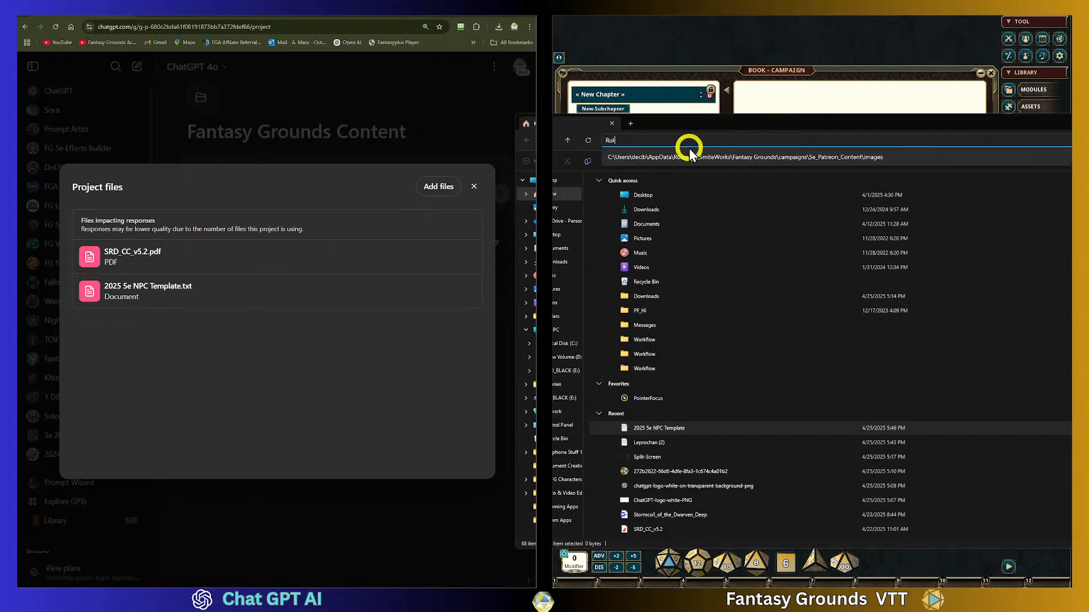
type("lable")
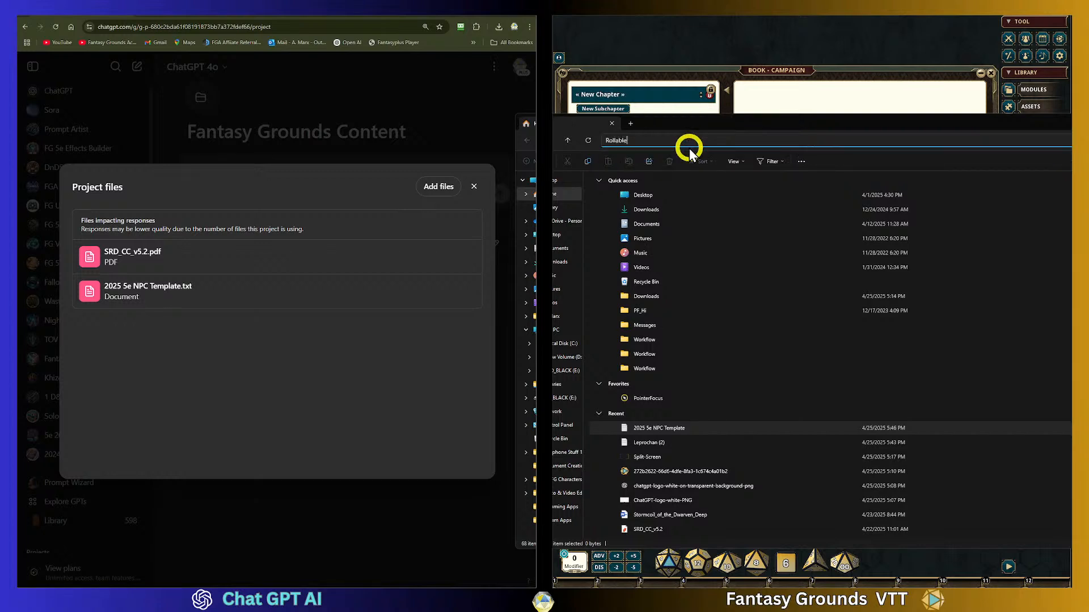
key("Return")
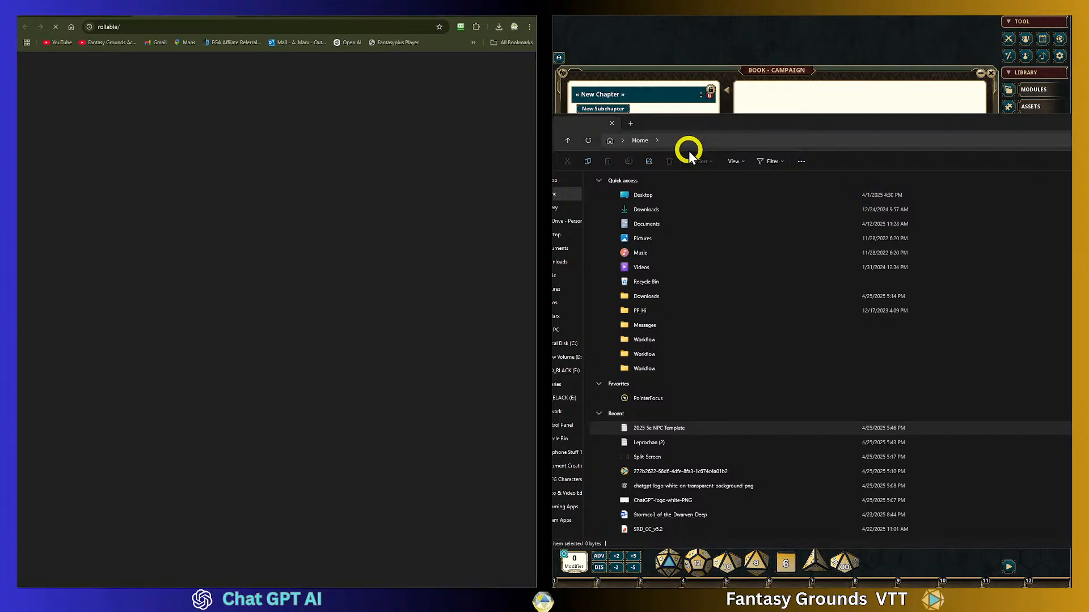
left_click(230, 17)
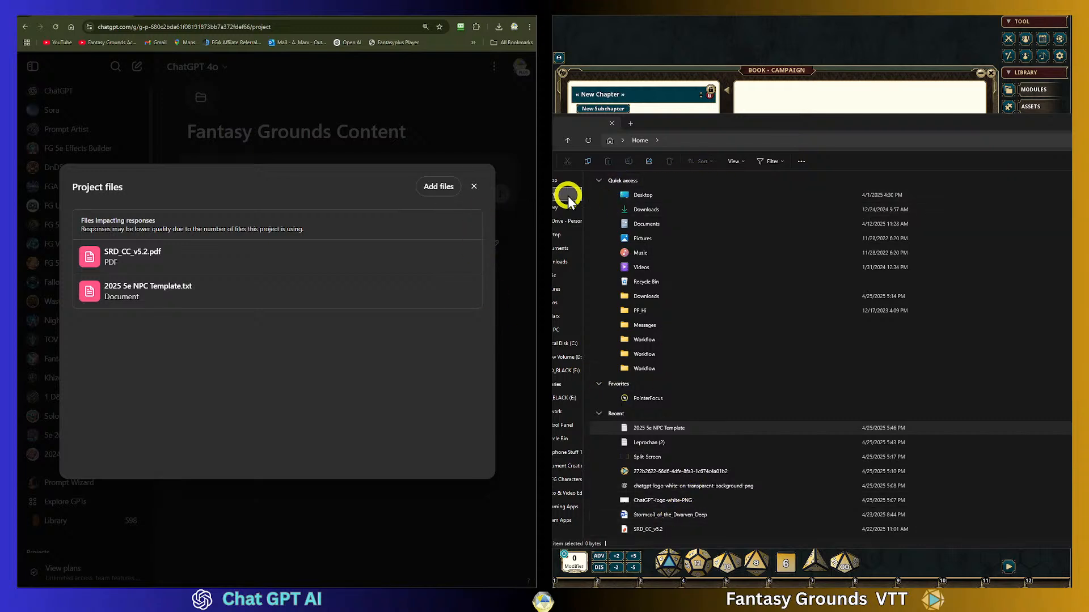
Add the Rollable List Instructions PDF from the Documents folder to the ChatGPT project files.
left_click_drag(652, 121, 678, 118)
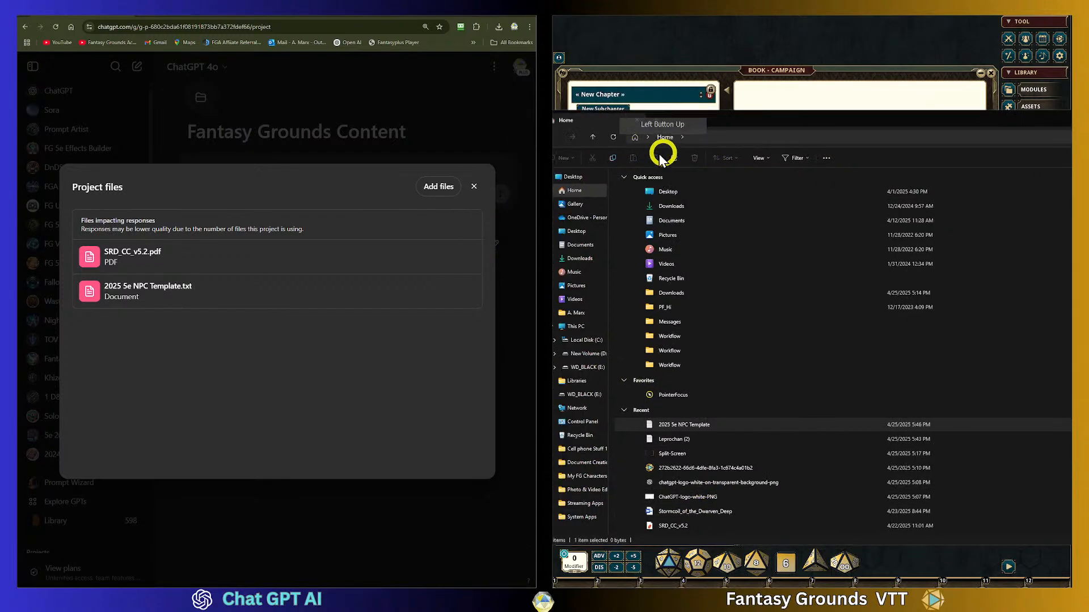
left_click(640, 138)
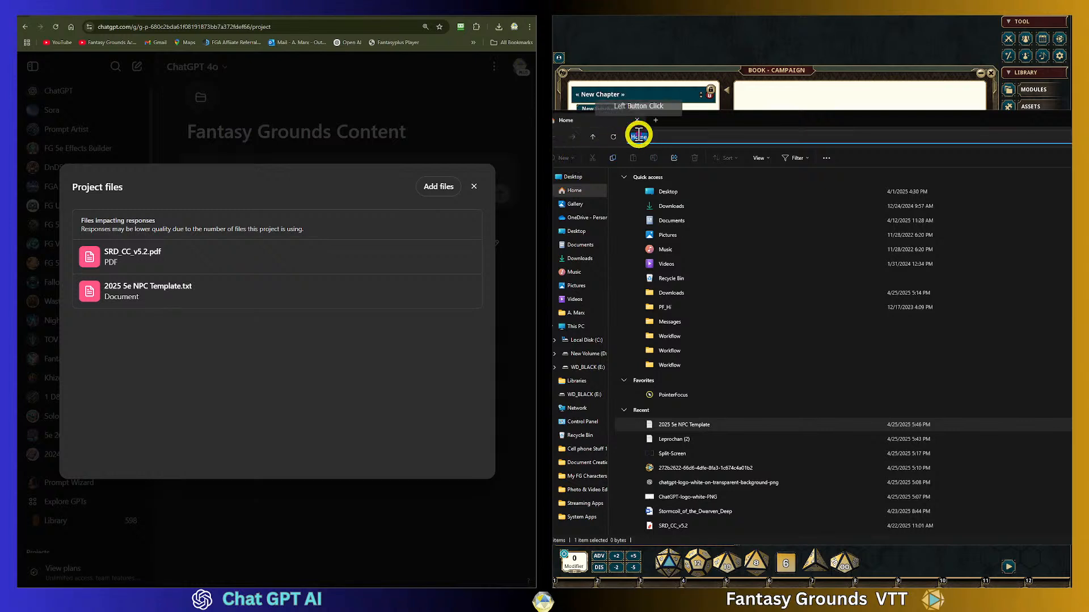
left_click(569, 177)
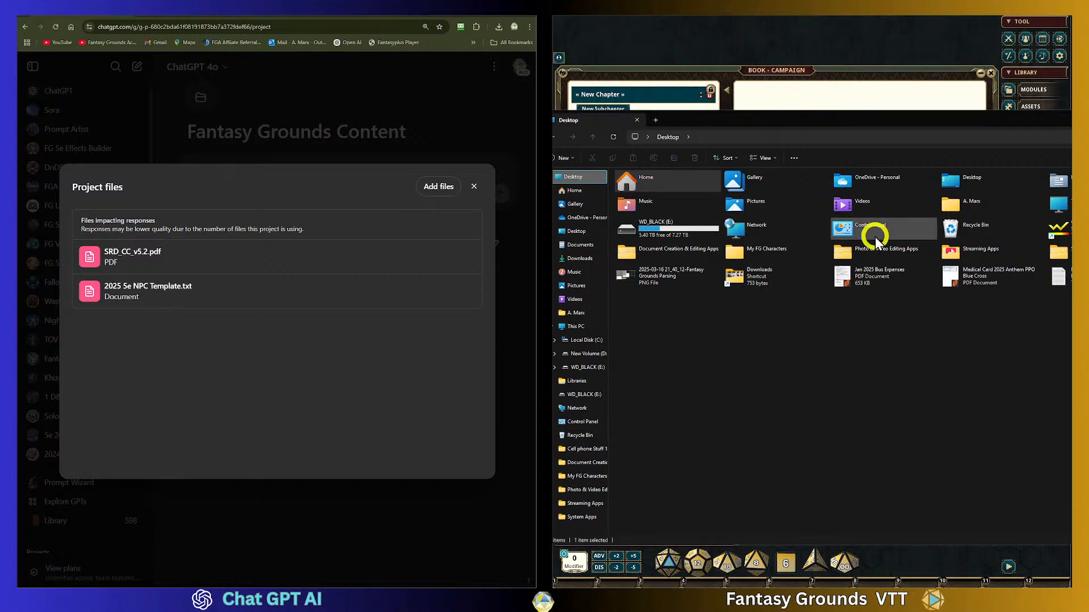
left_click(740, 137)
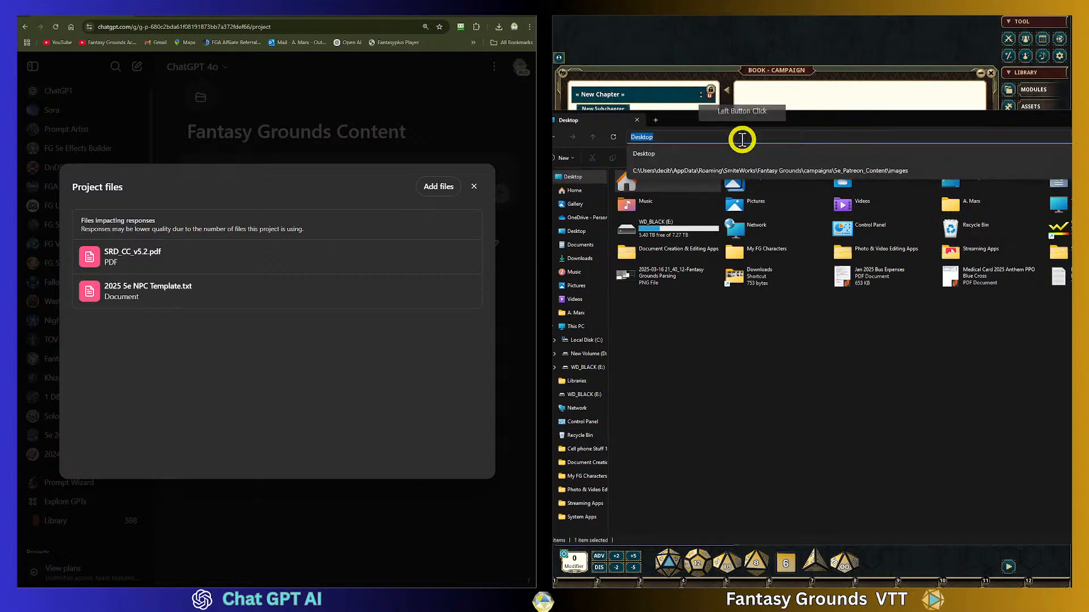
left_click(710, 354)
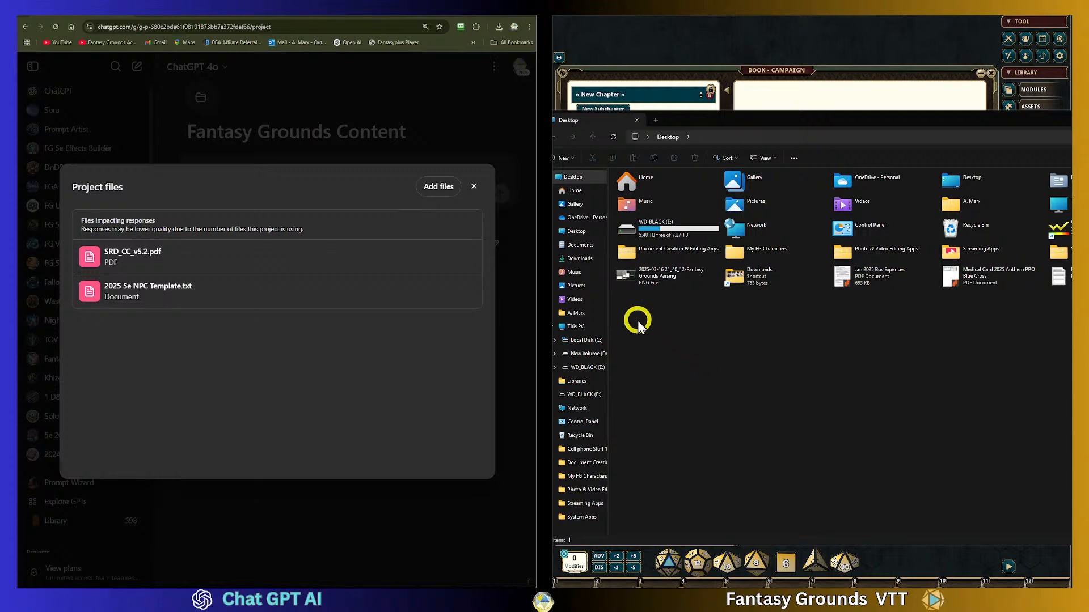
left_click(583, 248)
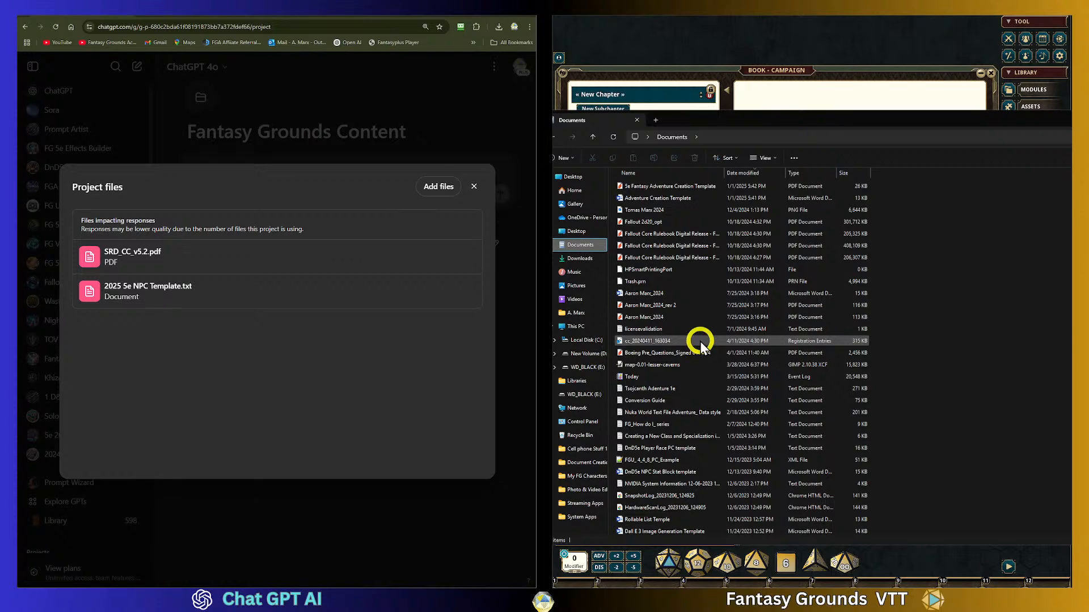
scroll(687, 380, "down", 2)
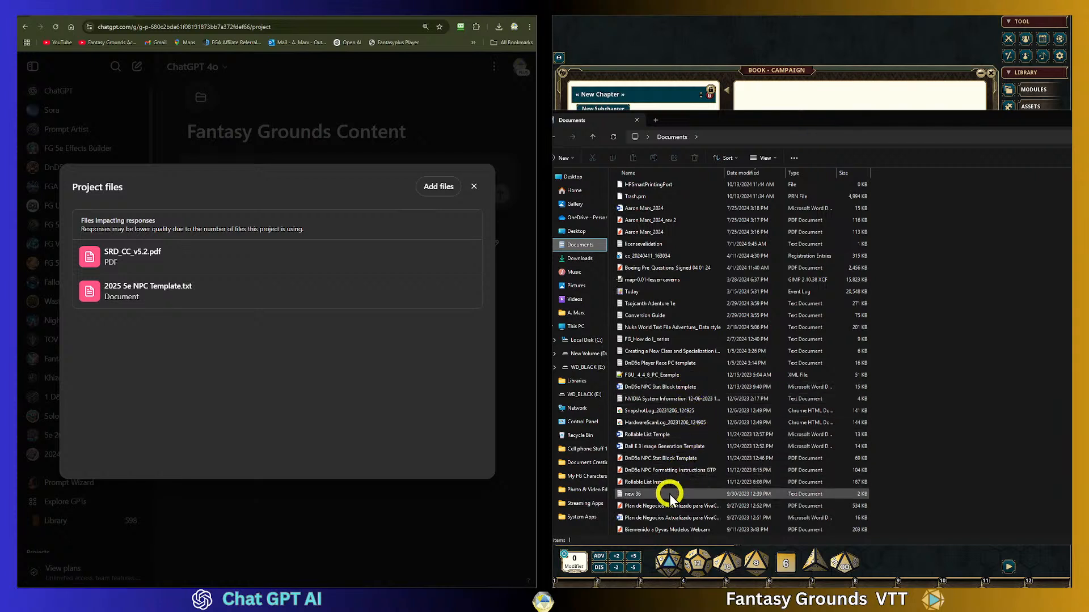
left_click(653, 482)
left_click_drag(656, 483, 295, 385)
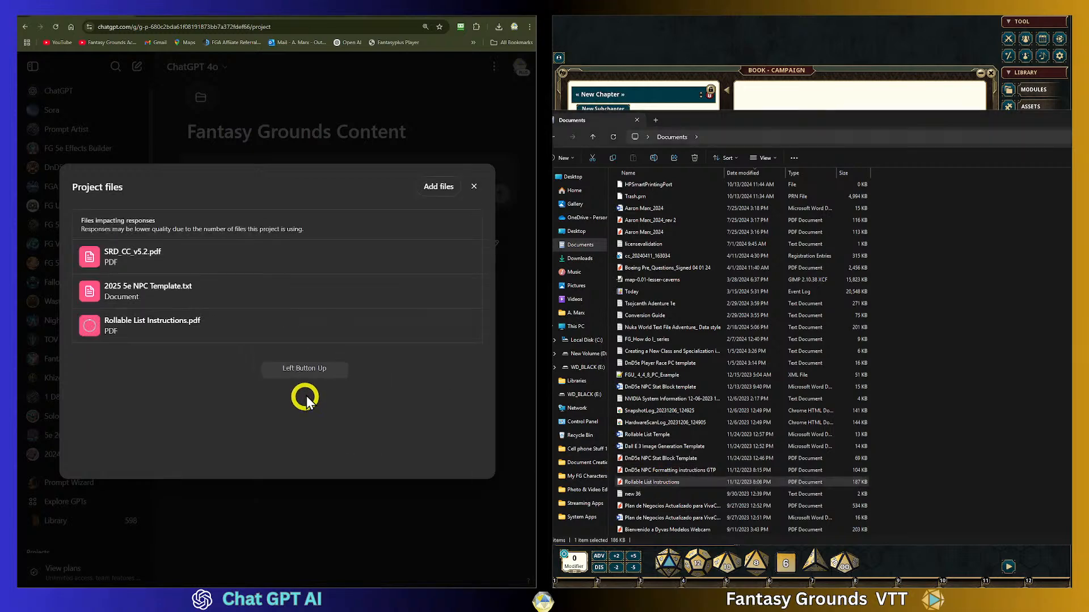
Open the Rollable List Instructions PDF to examine its formatting rules and example, and close it without saving changes.
double_click(651, 483)
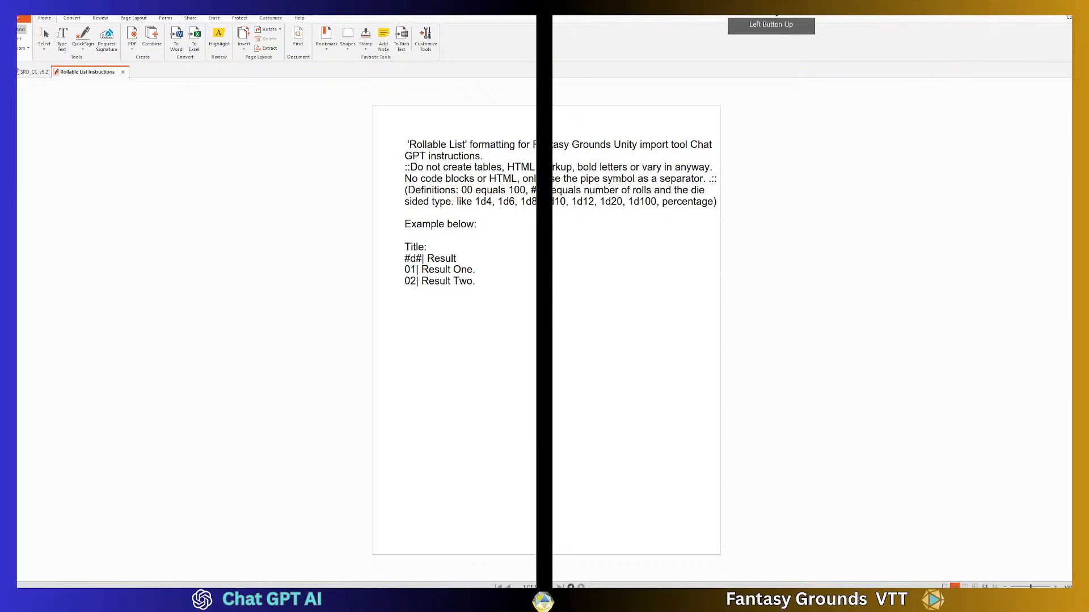
left_click_drag(773, 5, 461, 56)
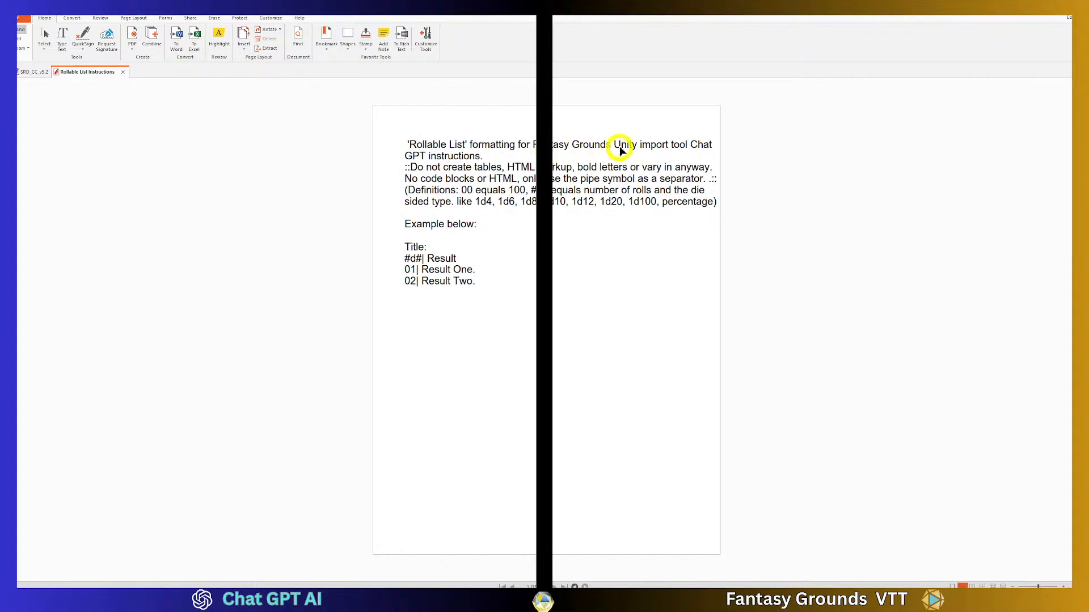
left_click(703, 151)
double_click(590, 156)
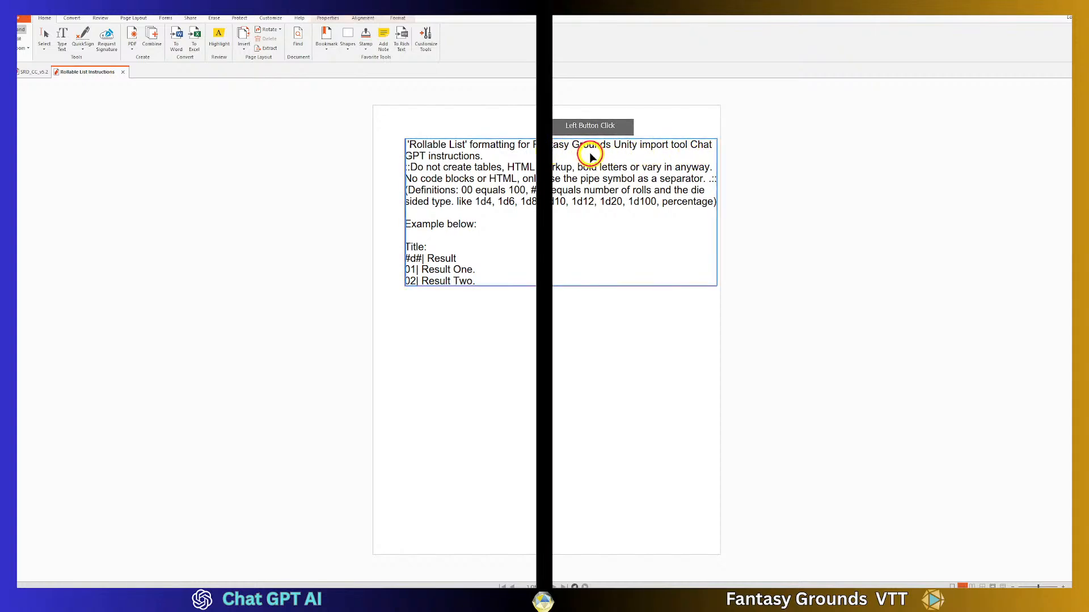
left_click(824, 191)
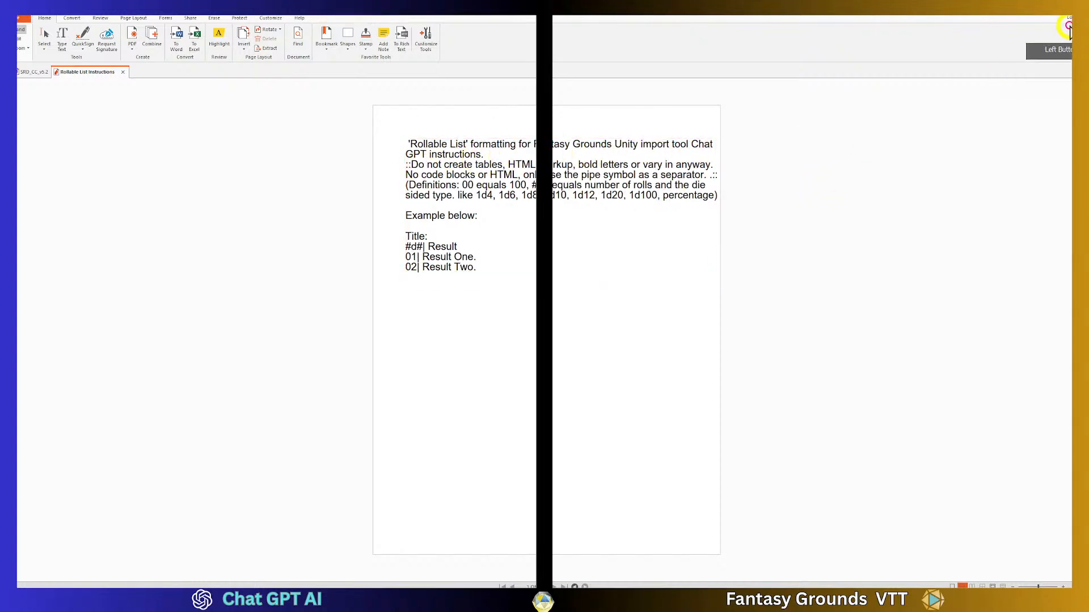
left_click(1076, 8)
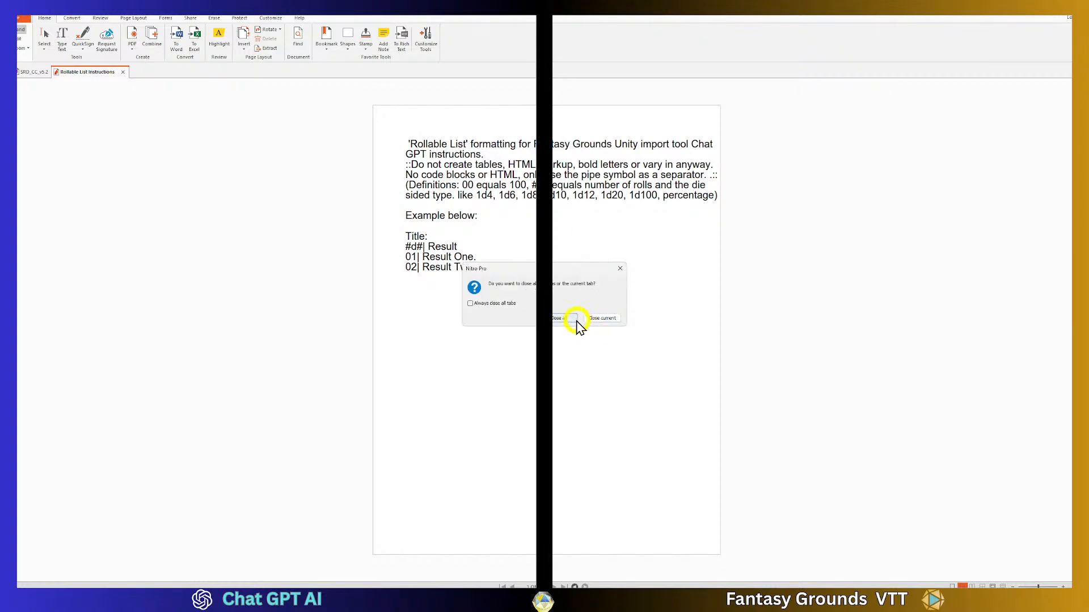
left_click(602, 321)
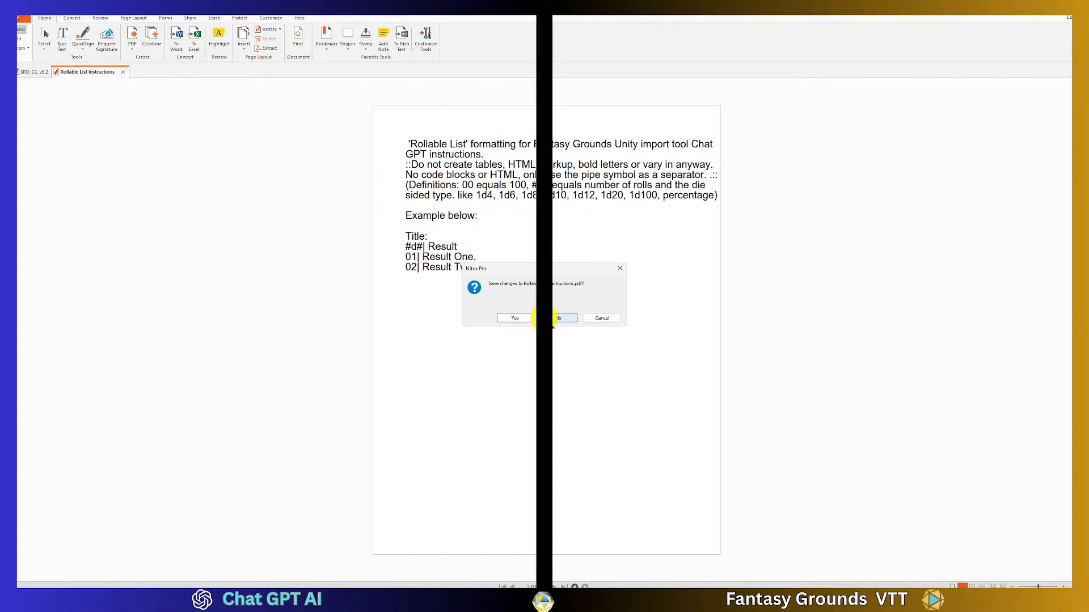
left_click(553, 319)
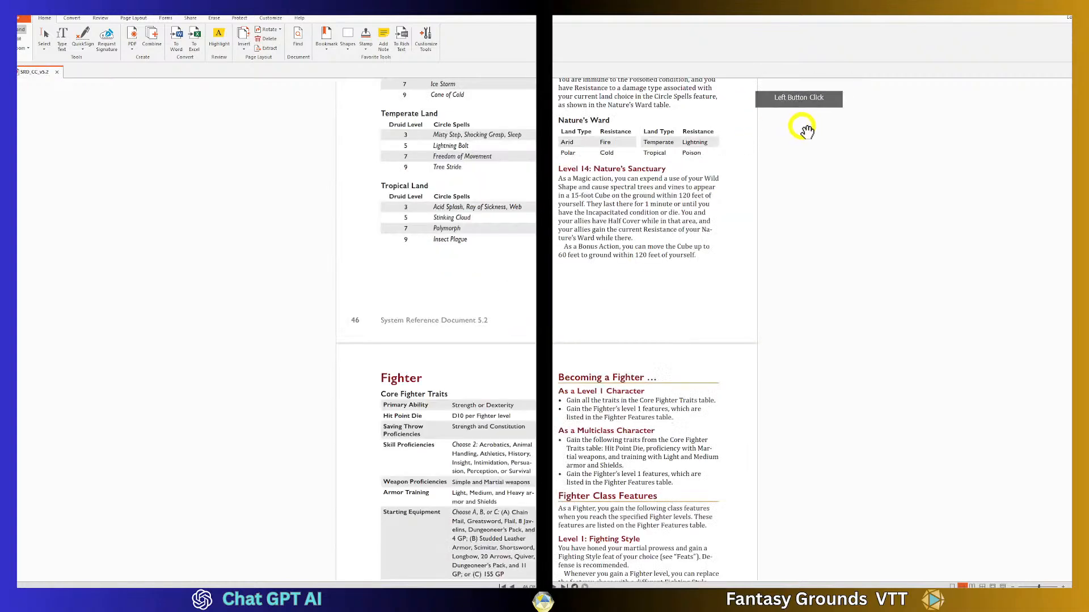
scroll(580, 187, "up", 10)
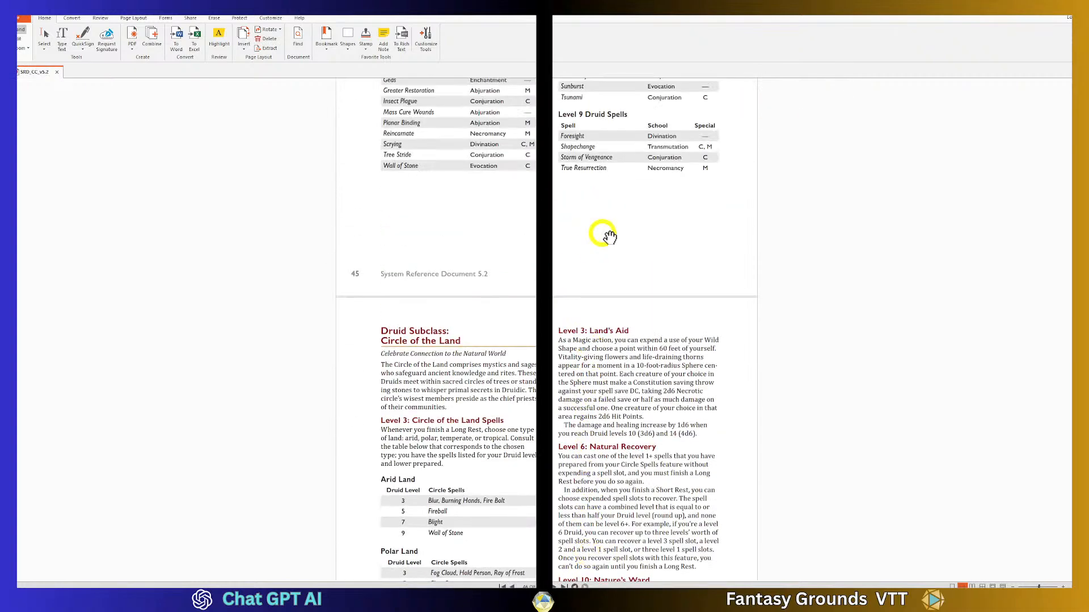
left_click(1053, 18)
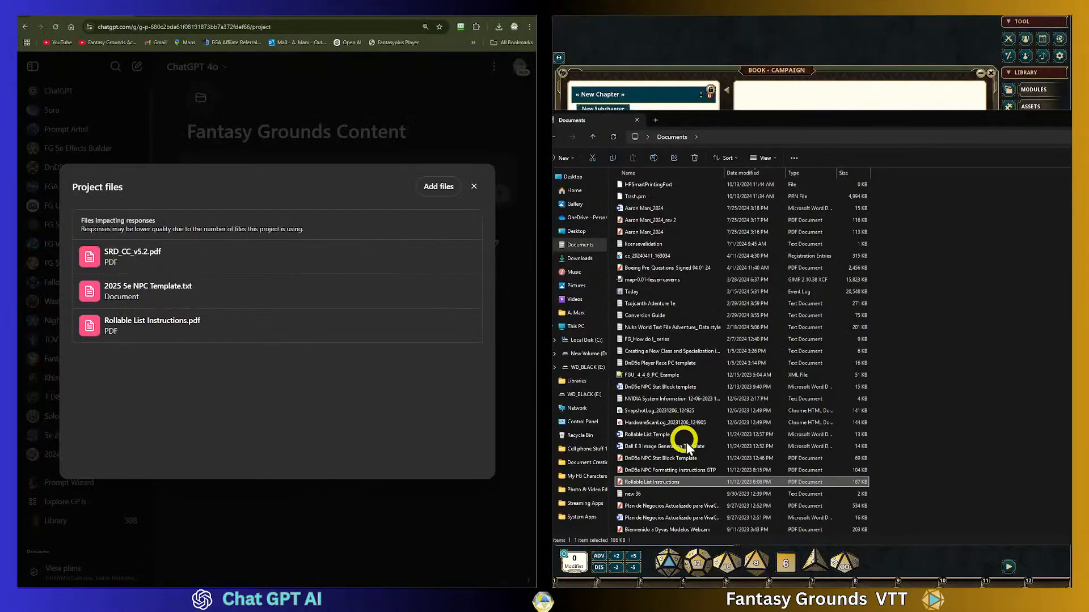
Find the Adventure Creation Template document by entering "Adve" as the file browser's location, open it and place its window over the ChatGPT page.
scroll(692, 450, "down", 5)
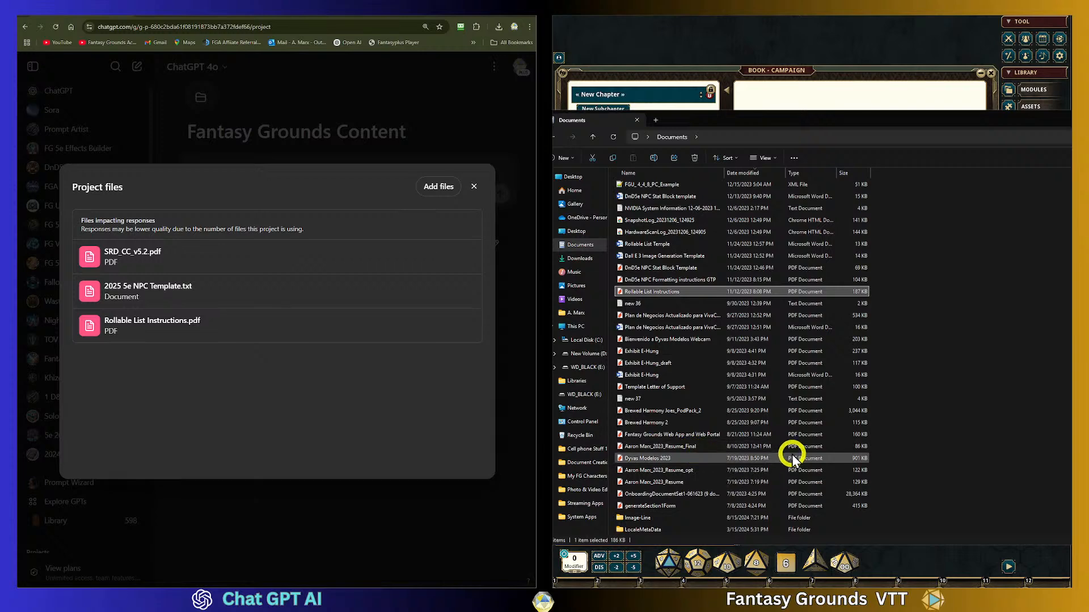
scroll(733, 451, "up", 3)
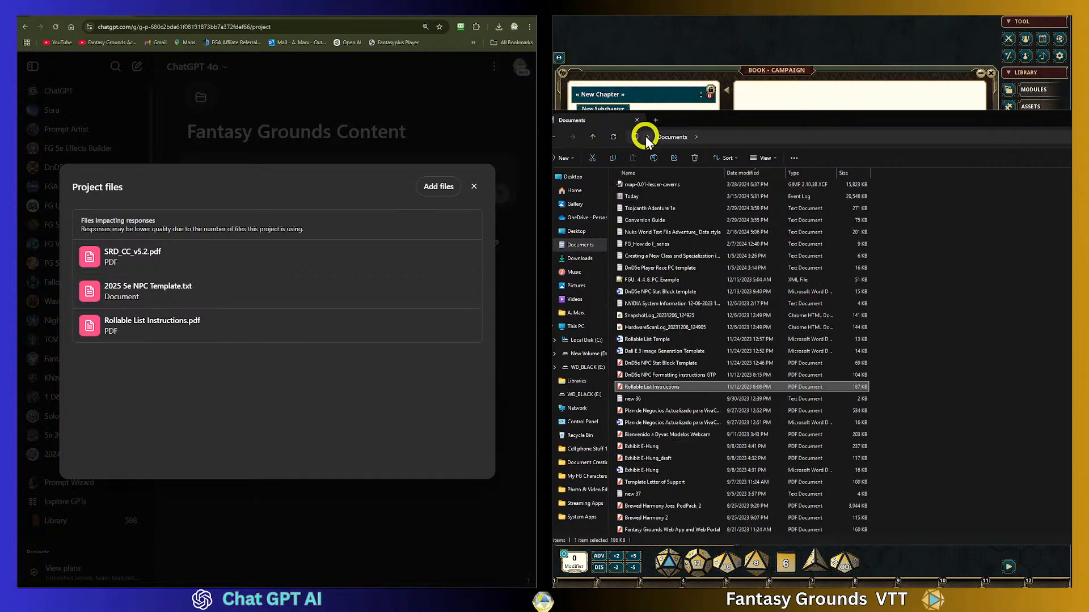
scroll(679, 374, "down", 4)
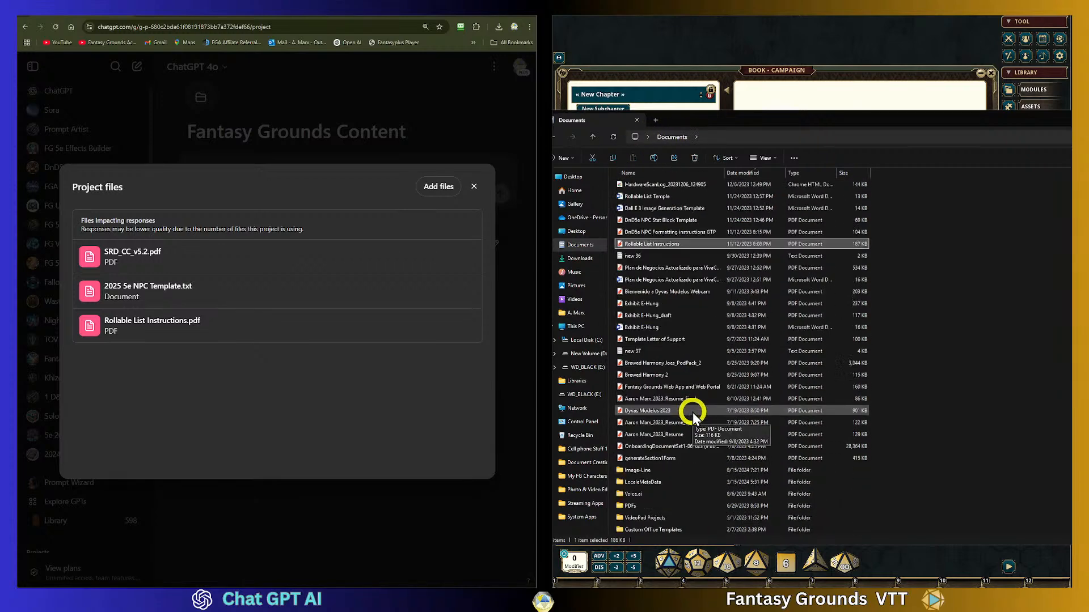
left_click(727, 138)
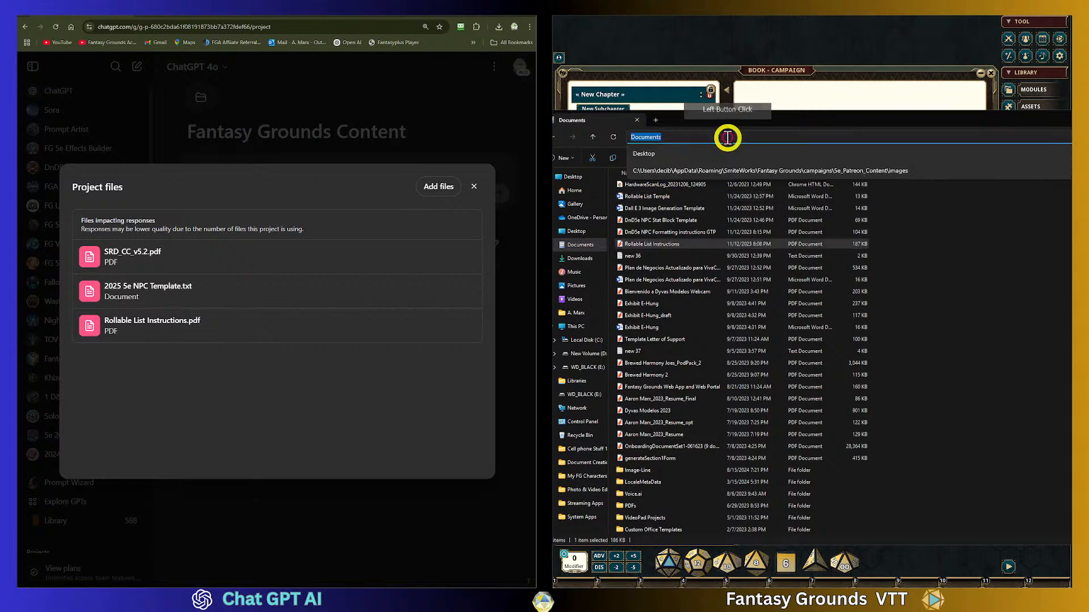
type("Adve")
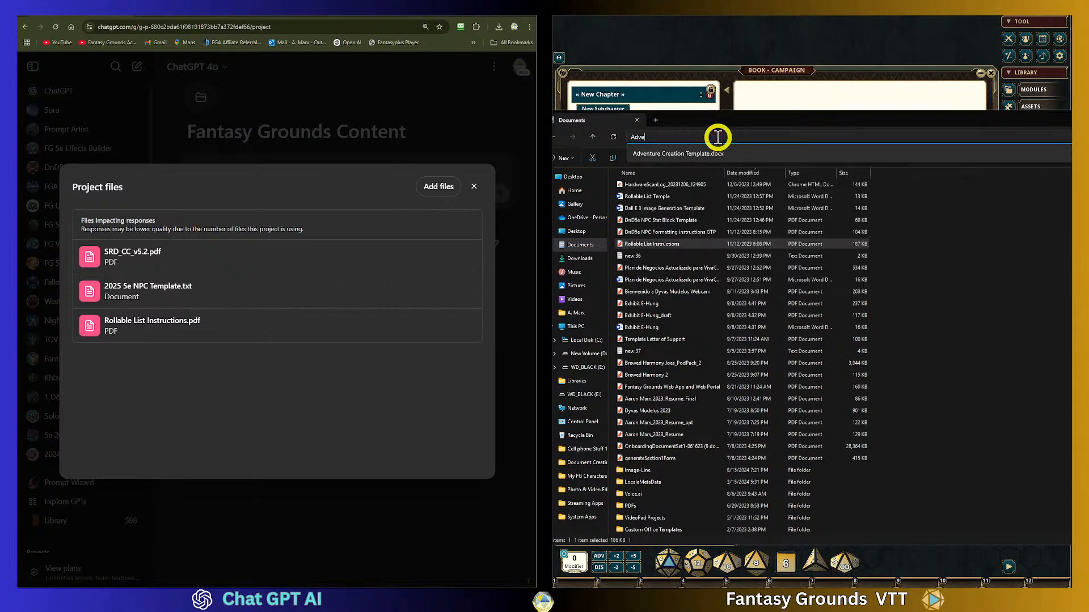
left_click(697, 158)
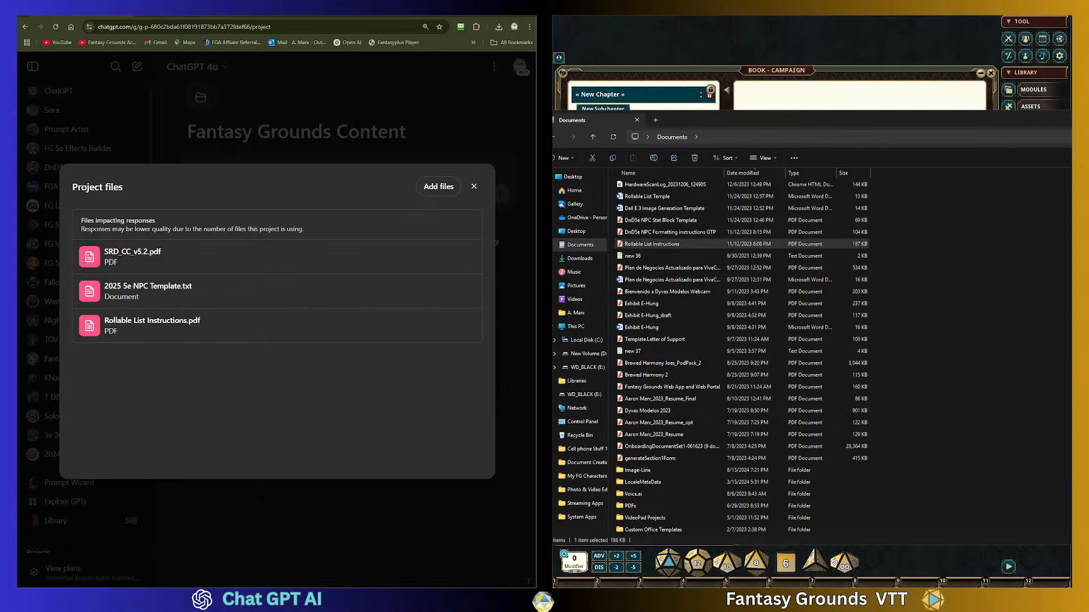
left_click_drag(109, 137, 357, 178)
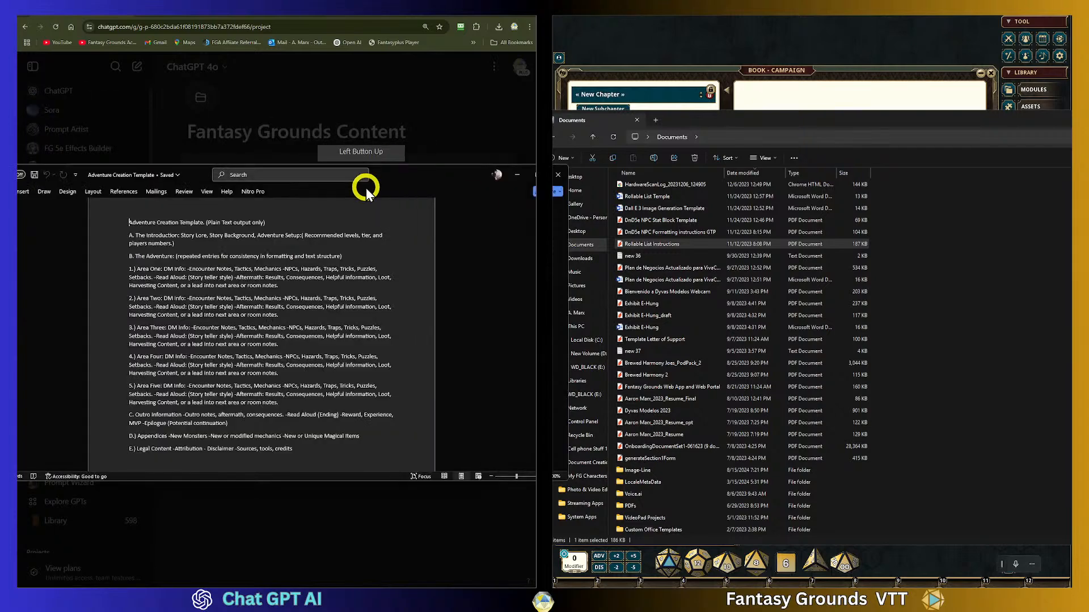
Examine the template's plain text heading, the Introduction section and the repeated area entries under The Adventure.
scroll(354, 317, "down", 2)
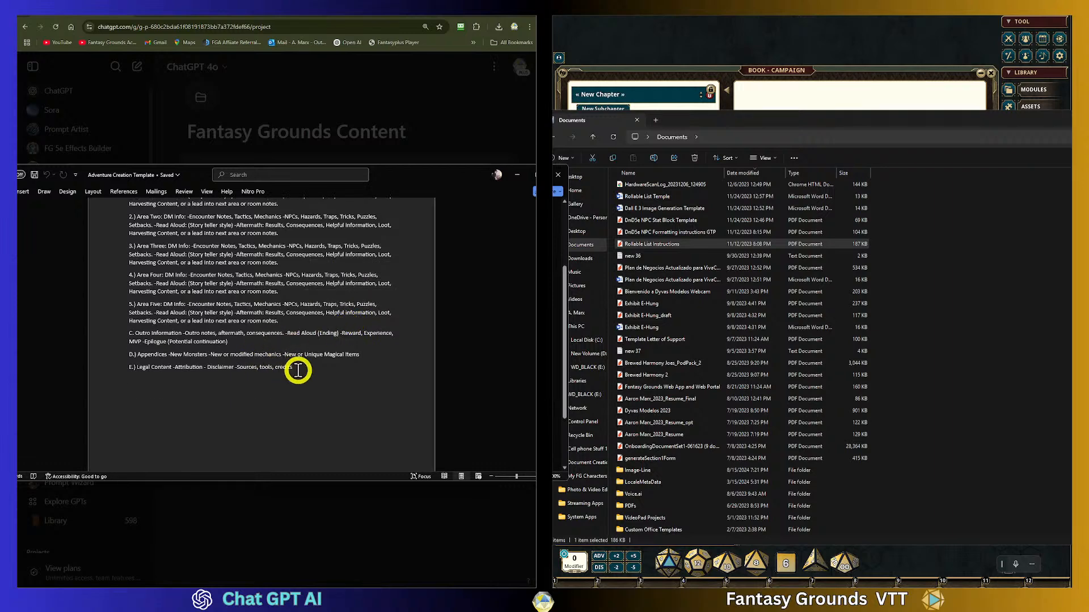
left_click_drag(297, 370, 174, 191)
left_click(328, 246)
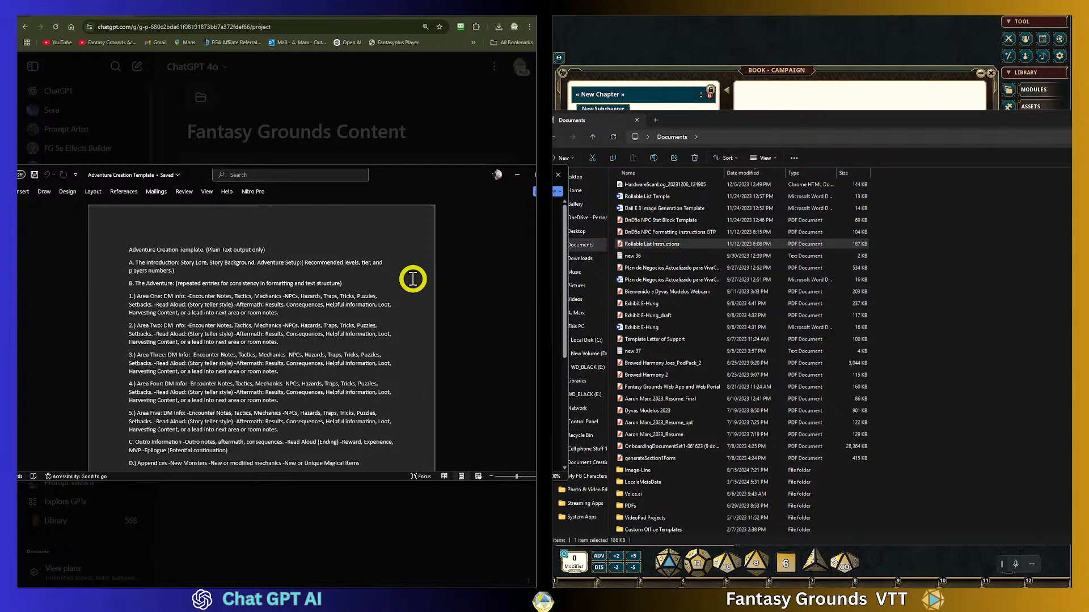
left_click_drag(342, 283, 171, 281)
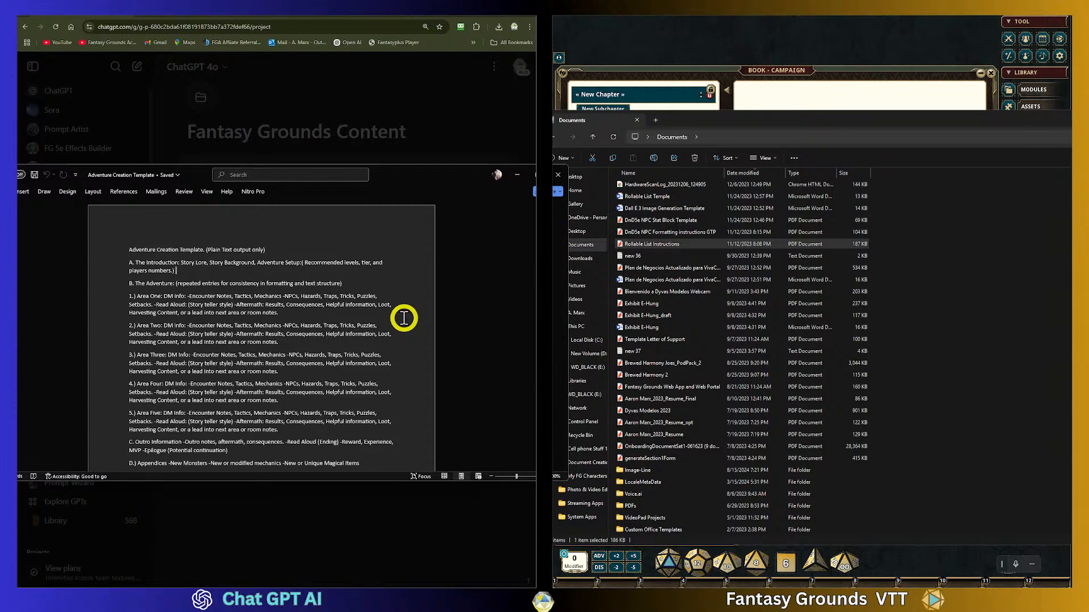
scroll(285, 362, "down", 2)
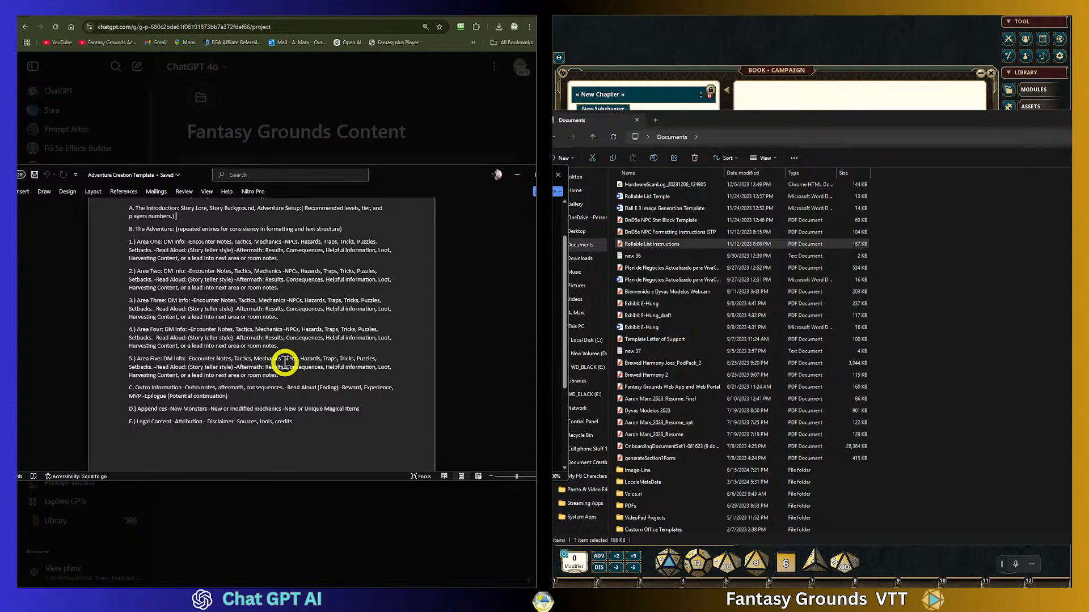
scroll(284, 362, "up", 2)
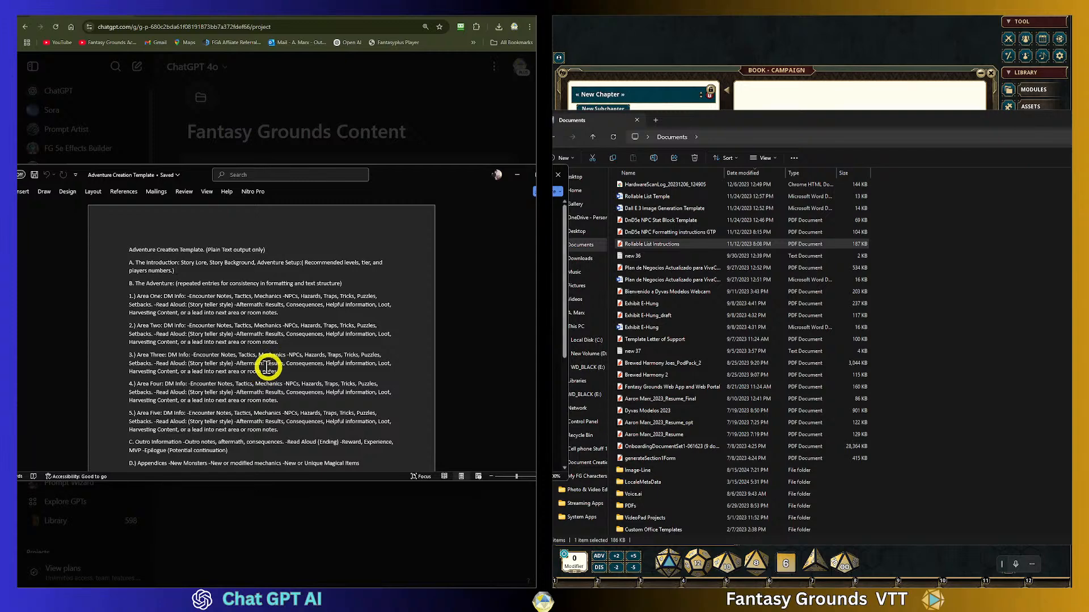
scroll(263, 375, "down", 2)
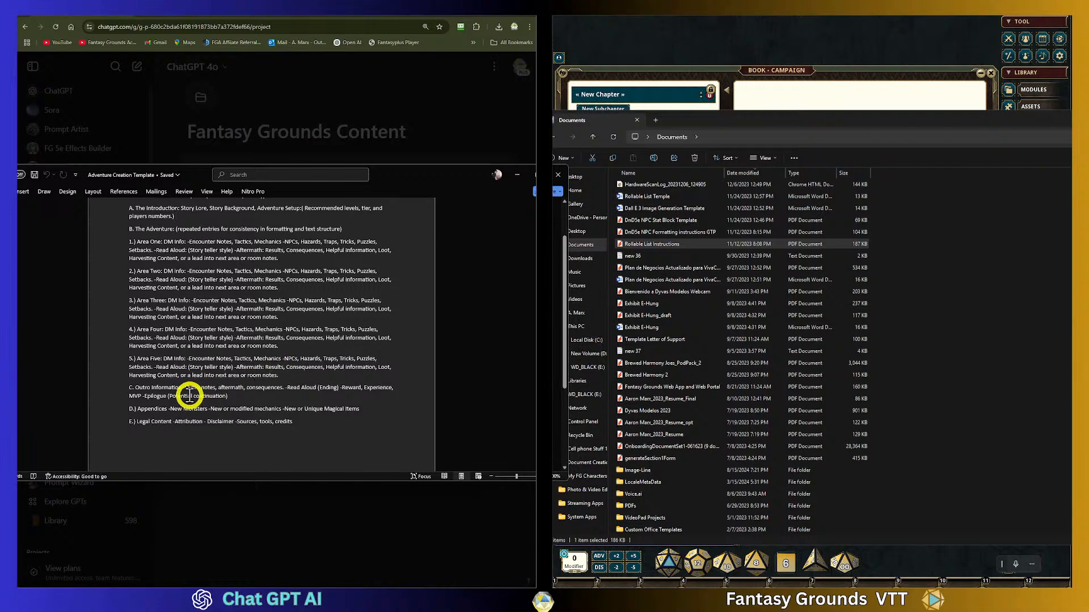
Examine the template's Outro Information, Appendices and Legal Content sections.
left_click_drag(126, 397, 253, 401)
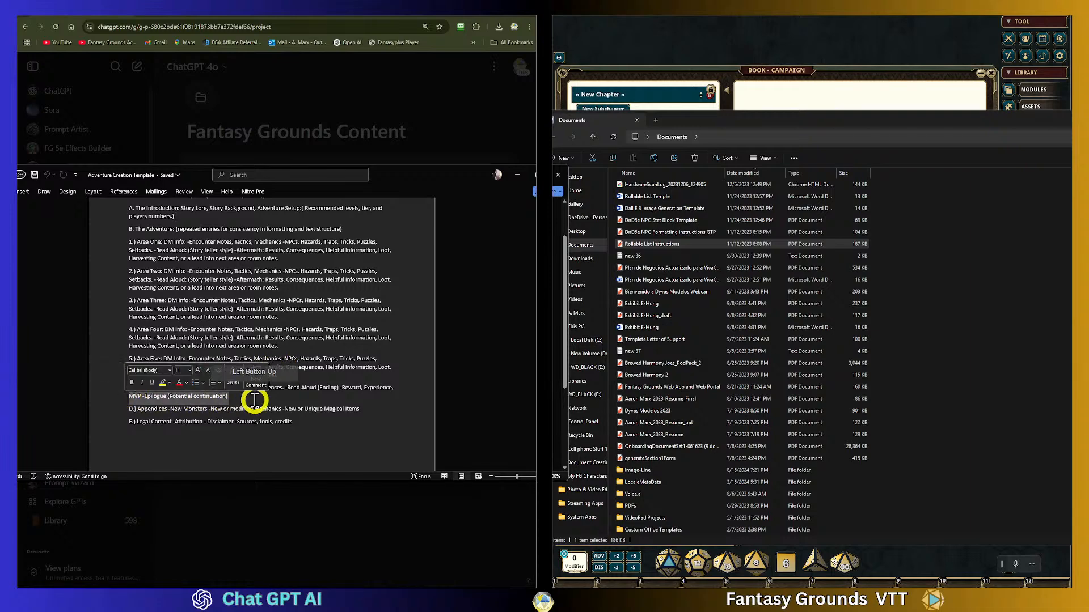
left_click(306, 394)
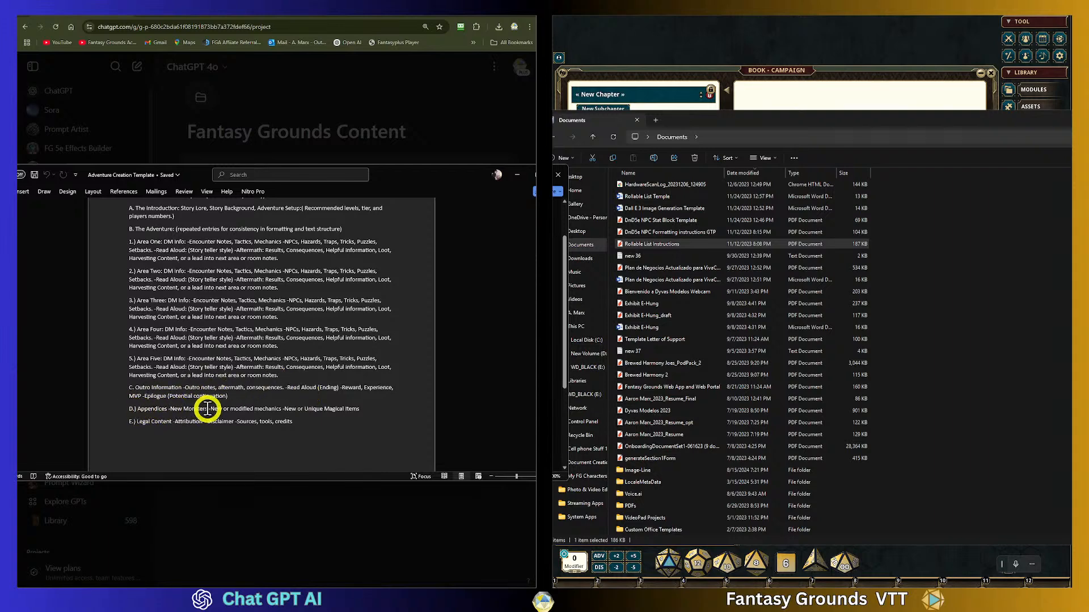
left_click_drag(138, 408, 225, 409)
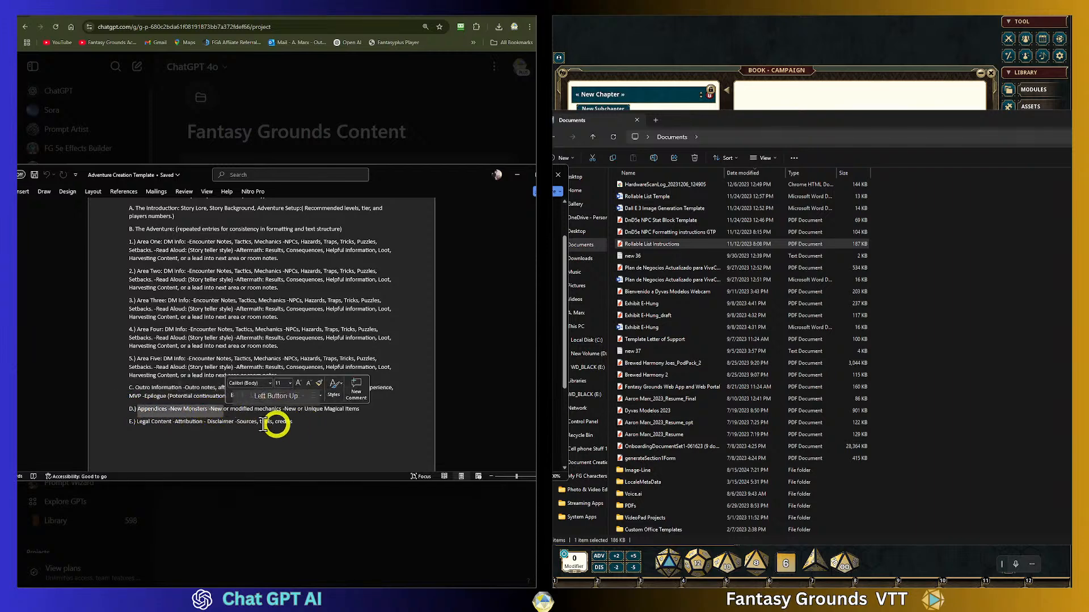
left_click(243, 406)
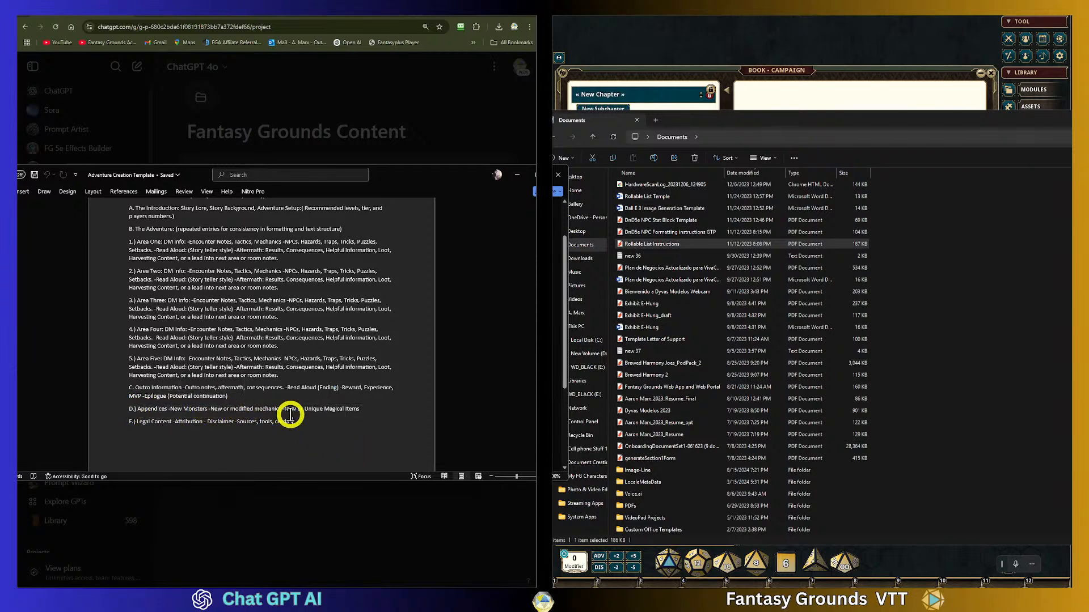
left_click(375, 418)
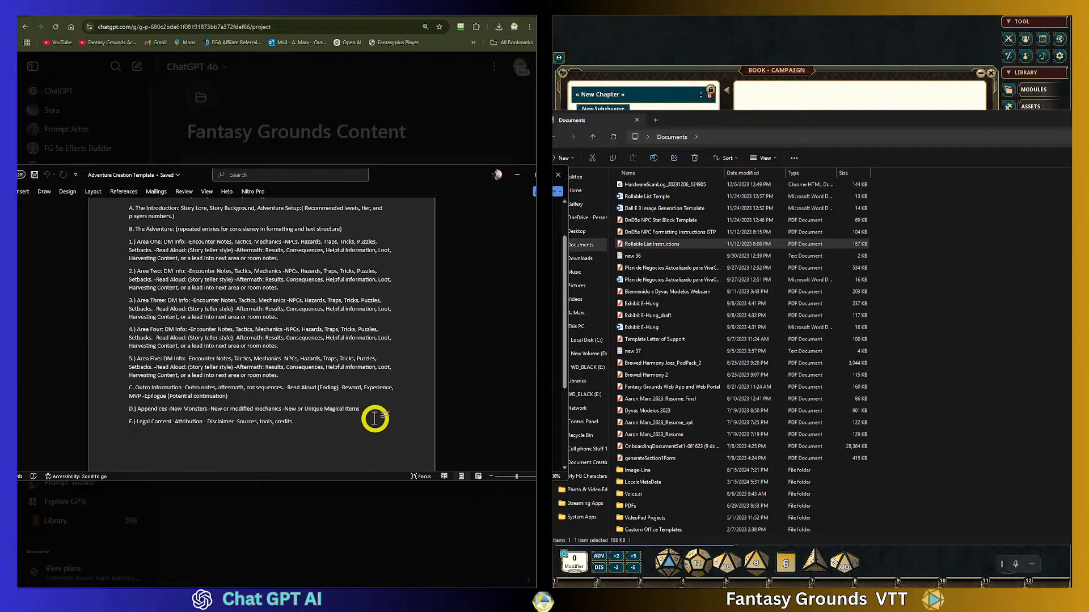
left_click_drag(316, 423, 132, 431)
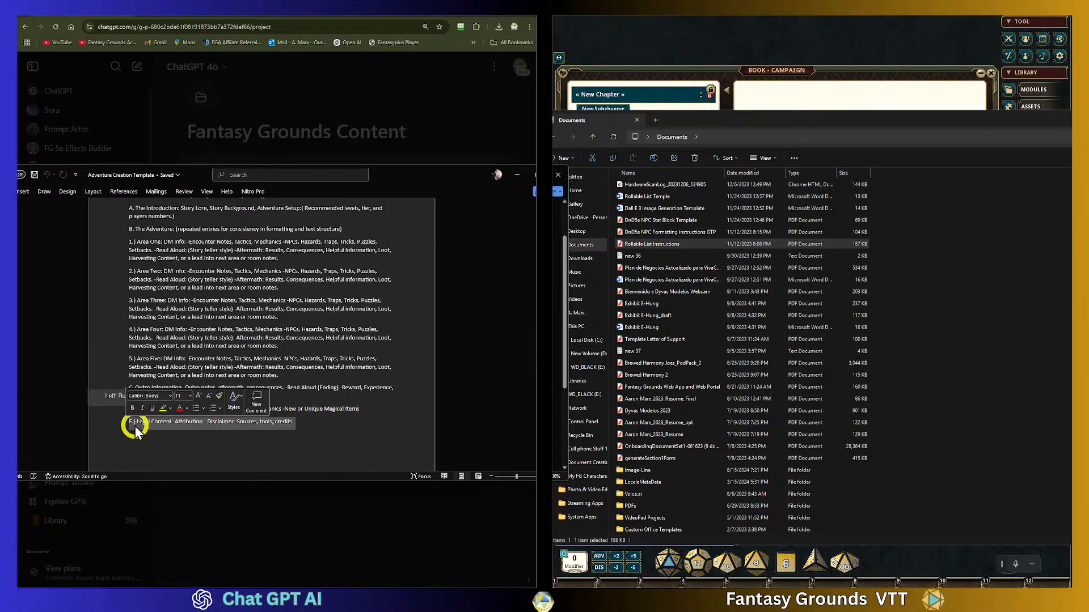
left_click(216, 435)
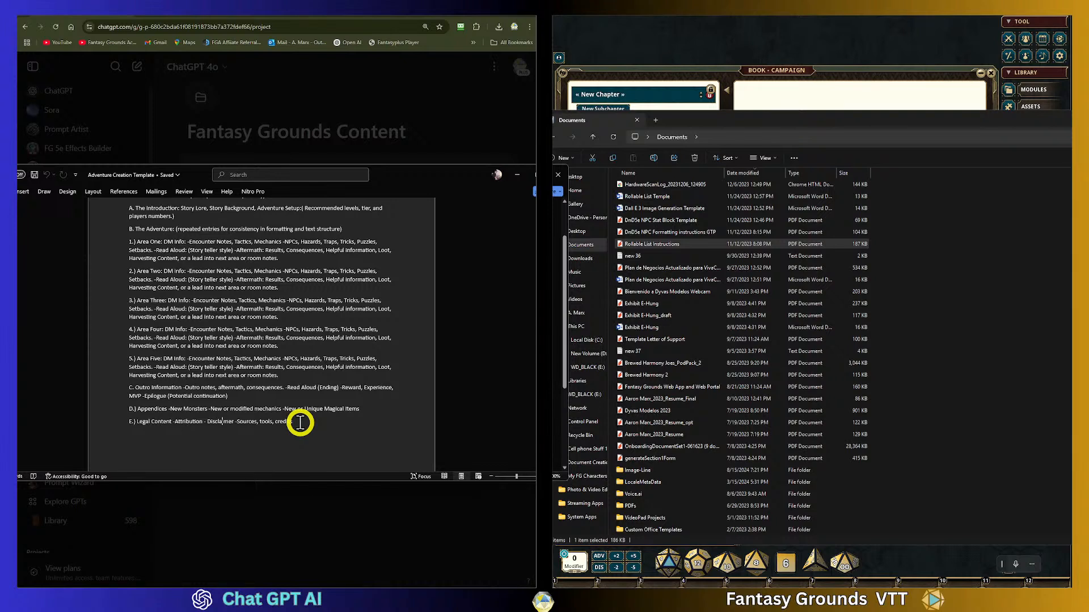
Review the whole Adventure Creation Template from its title down to the Legal Content section.
scroll(301, 423, "up", 2)
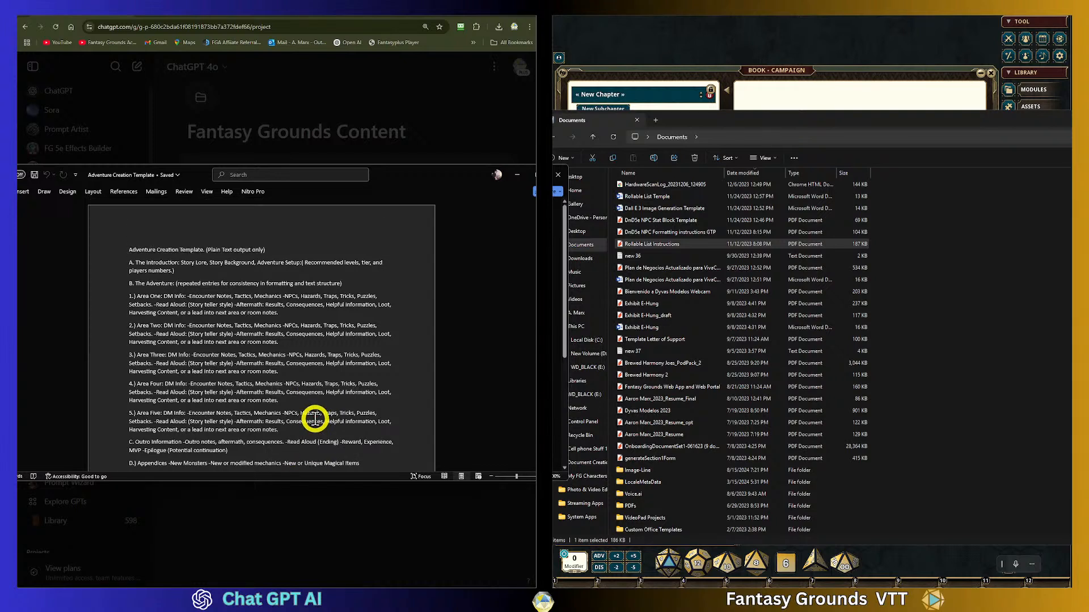
scroll(314, 417, "down", 1)
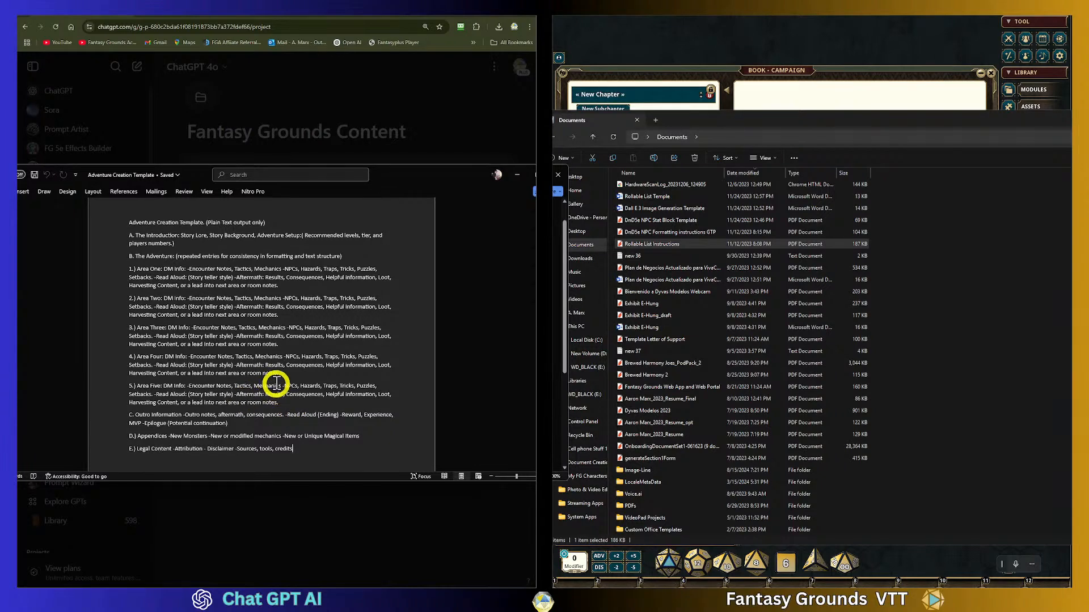
scroll(238, 355, "up", 1)
scroll(238, 355, "down", 2)
scroll(238, 355, "up", 2)
scroll(263, 311, "down", 1)
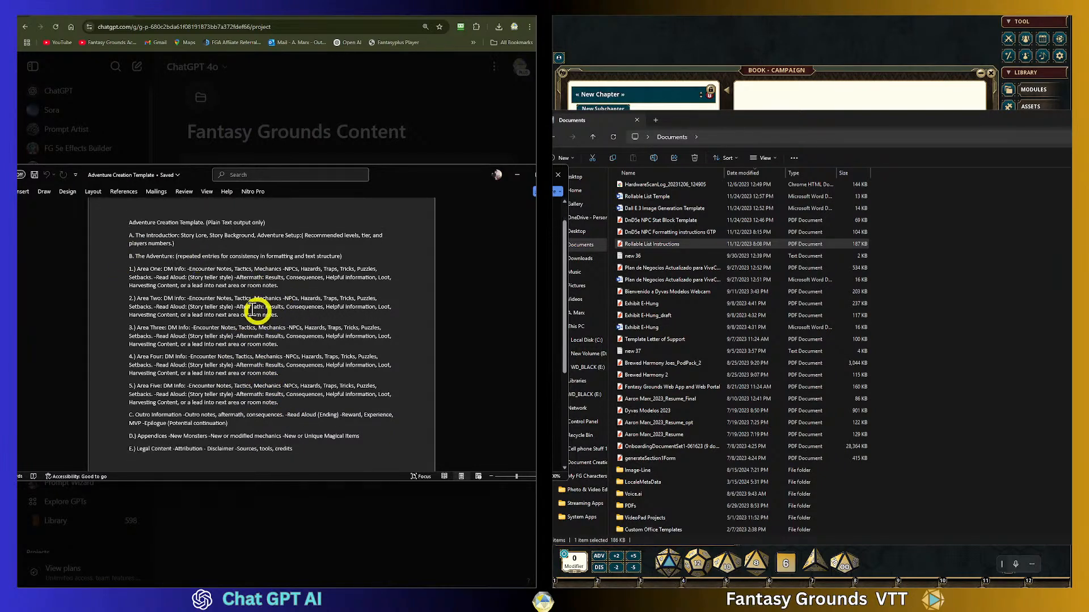
left_click_drag(131, 219, 321, 426)
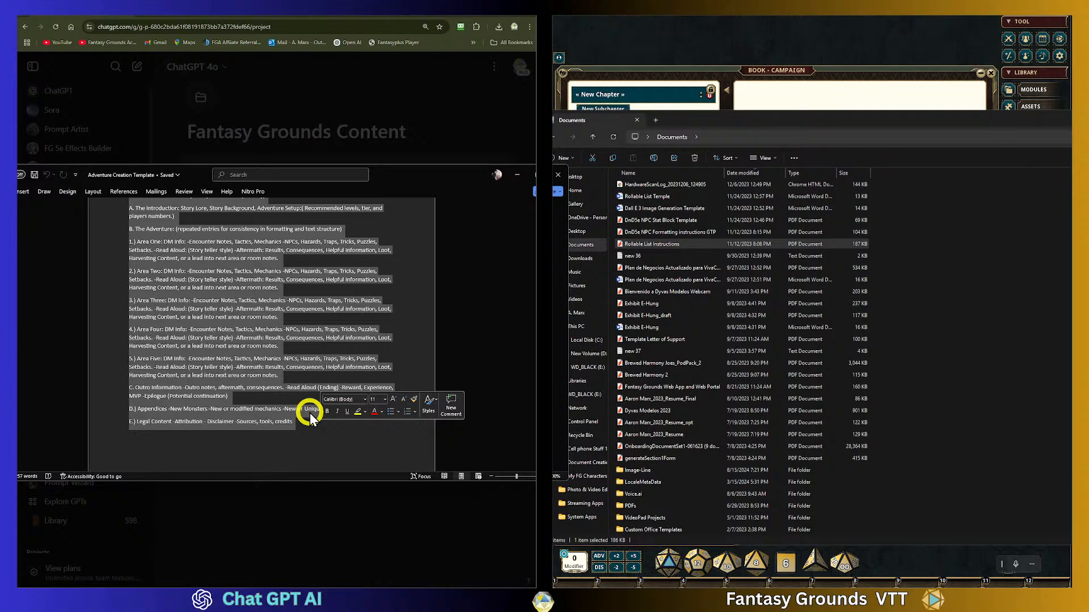
left_click(303, 348)
scroll(303, 348, "up", 2)
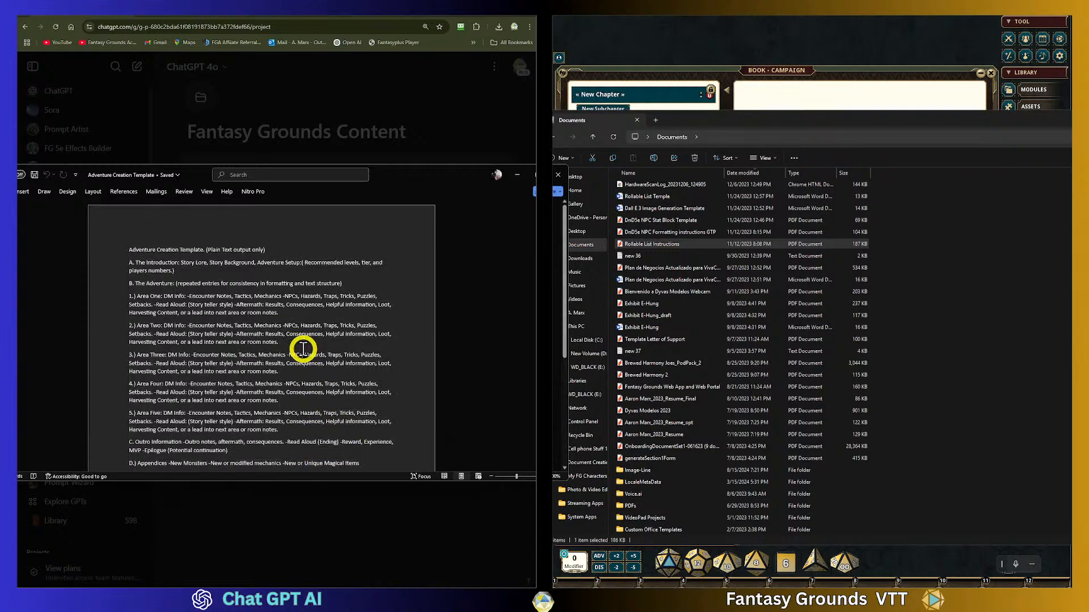
Recheck the Area Two entry and the remaining sections of the template, and close the document.
scroll(303, 348, "down", 1)
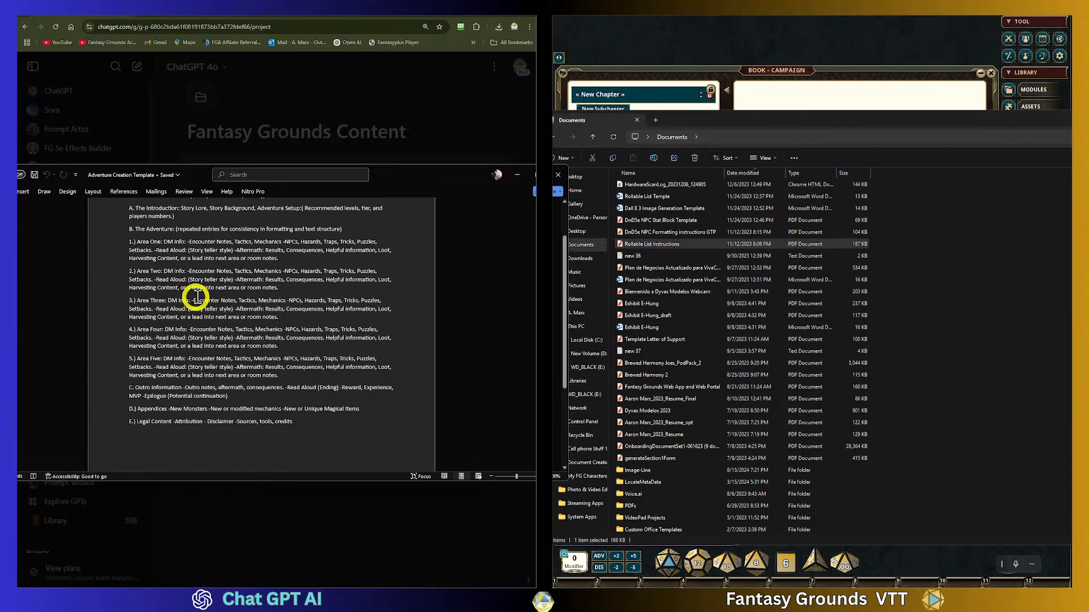
left_click_drag(277, 287, 153, 273)
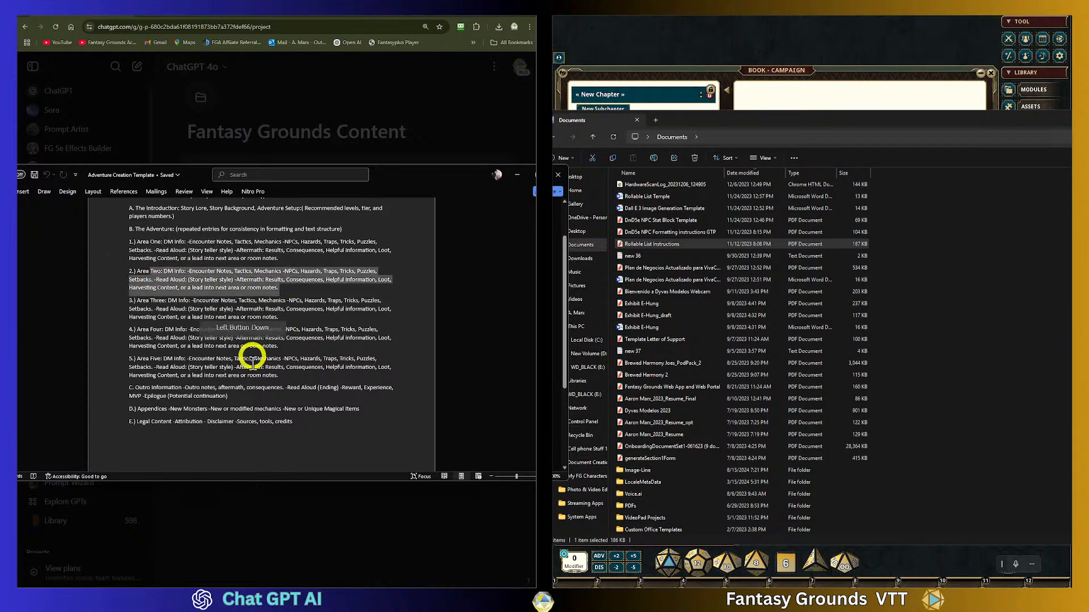
left_click(310, 392)
scroll(238, 380, "up", 2)
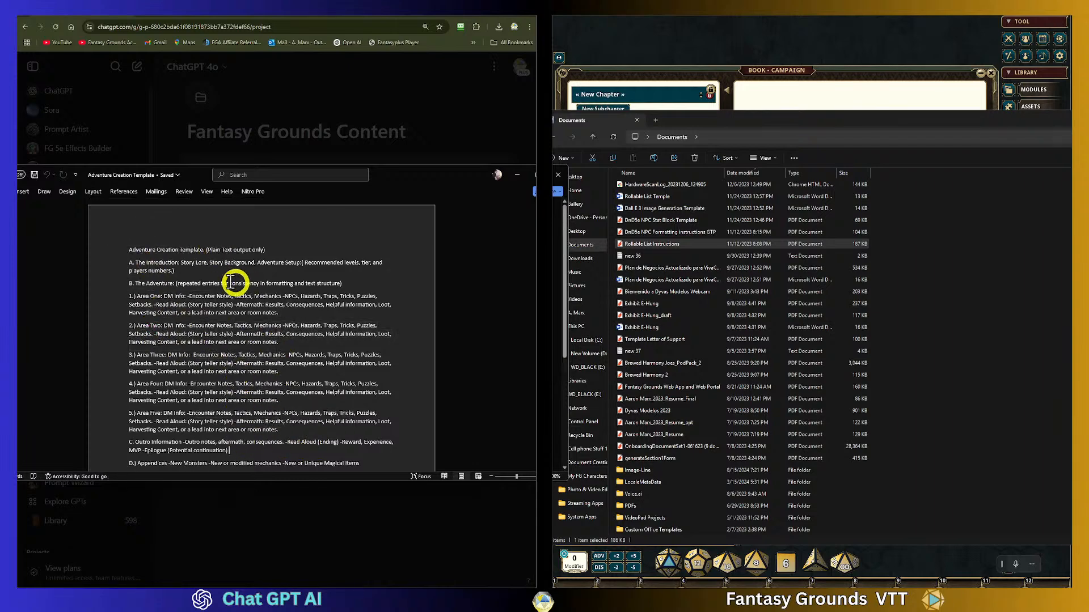
scroll(242, 329, "down", 2)
scroll(243, 328, "down", 3)
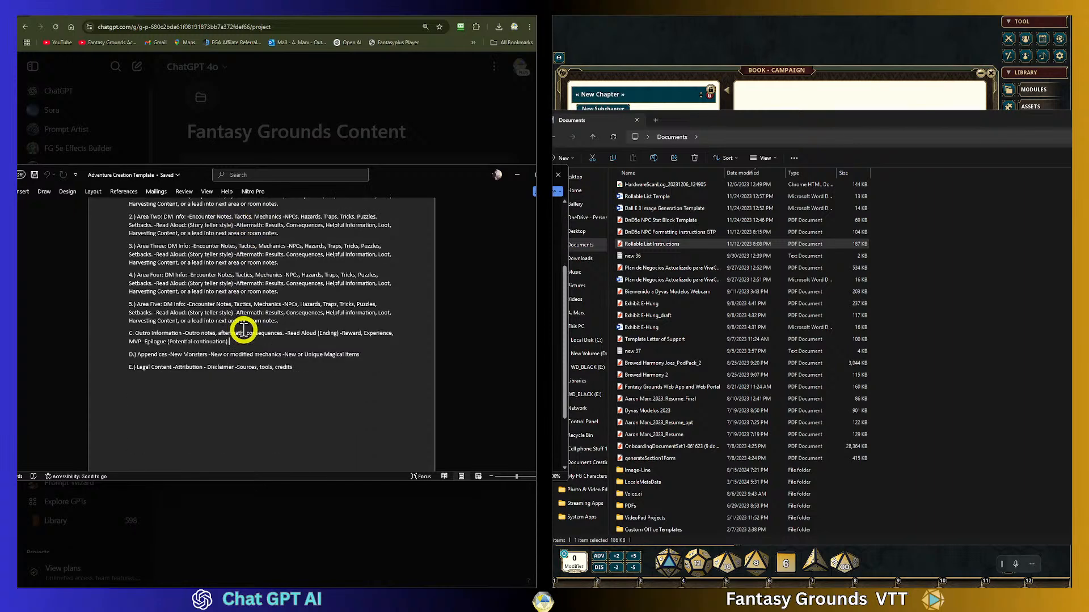
scroll(245, 325, "up", 3)
scroll(246, 324, "up", 2)
scroll(247, 324, "down", 2)
left_click_drag(298, 422, 563, 181)
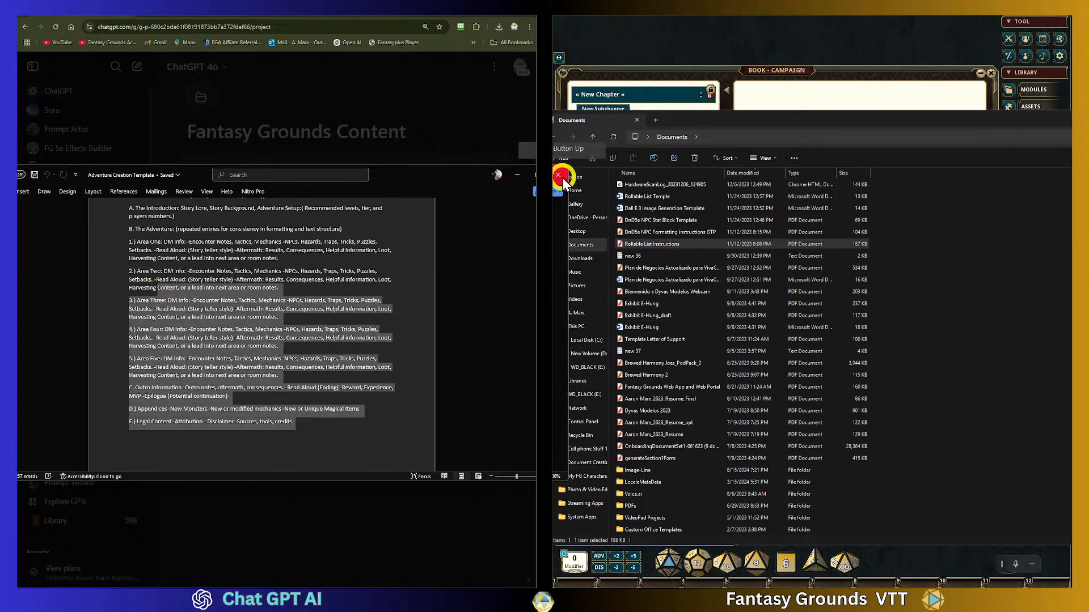
left_click(559, 176)
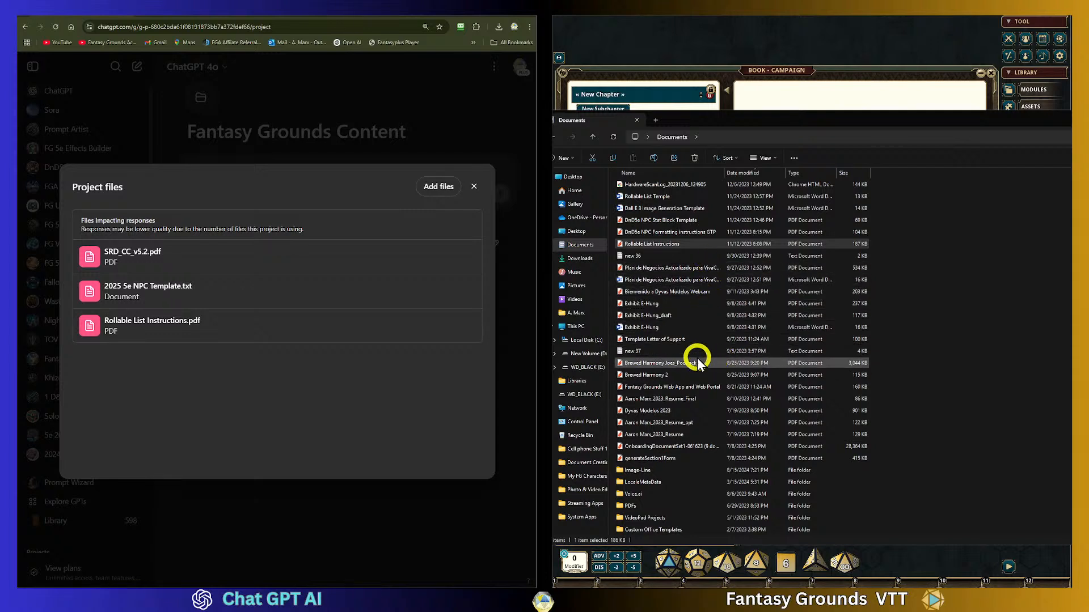
Find the Adventure Creation Template in the Documents folder by entering "Adv" in the folder path, and open it.
scroll(670, 363, "up", 5)
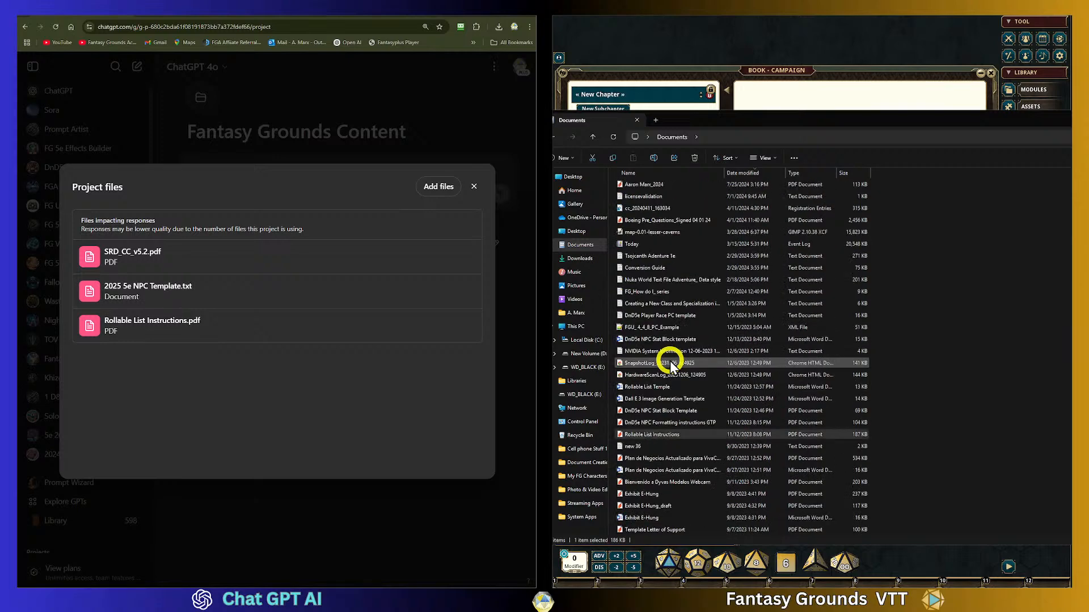
scroll(670, 363, "up", 1)
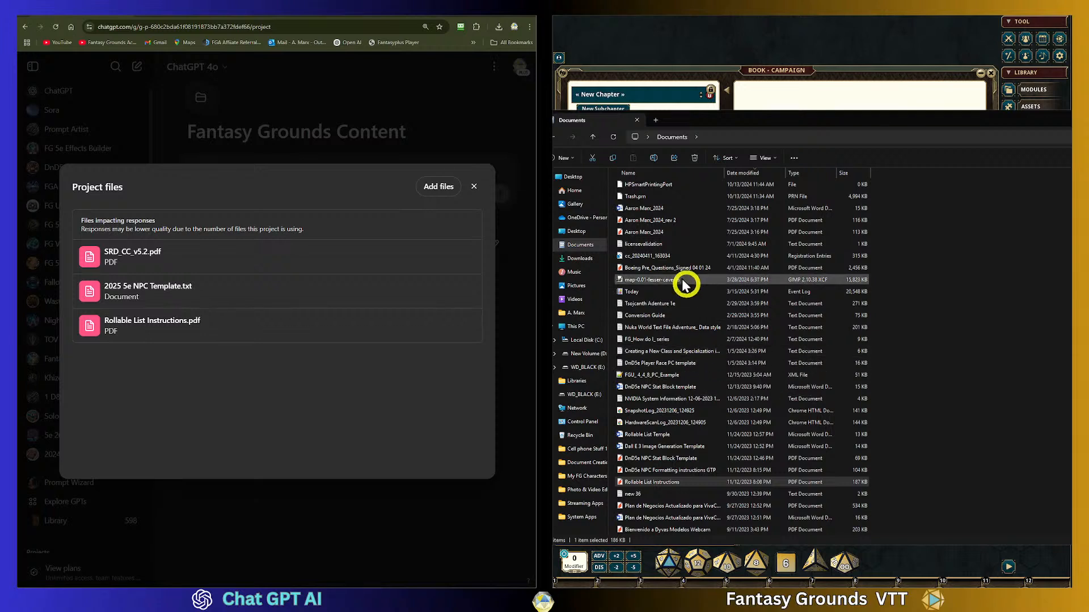
left_click(717, 141)
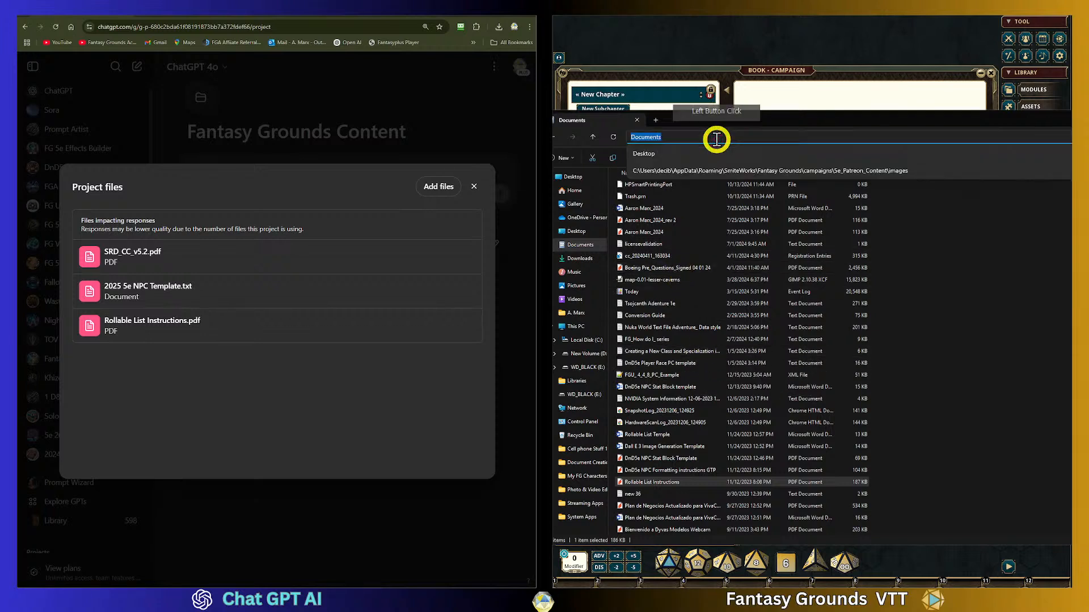
type("Adv")
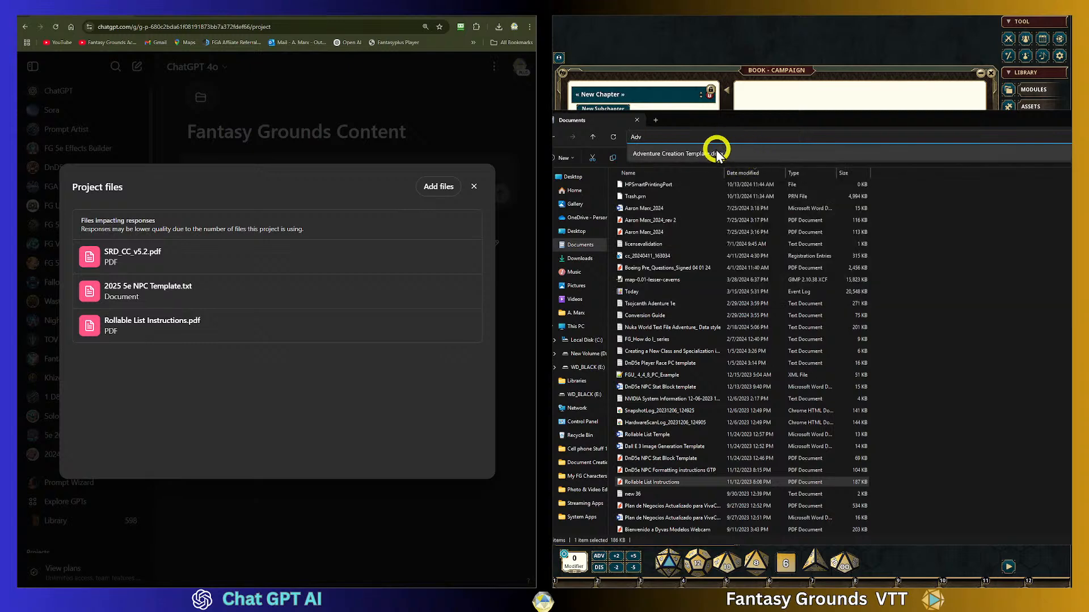
left_click(692, 155)
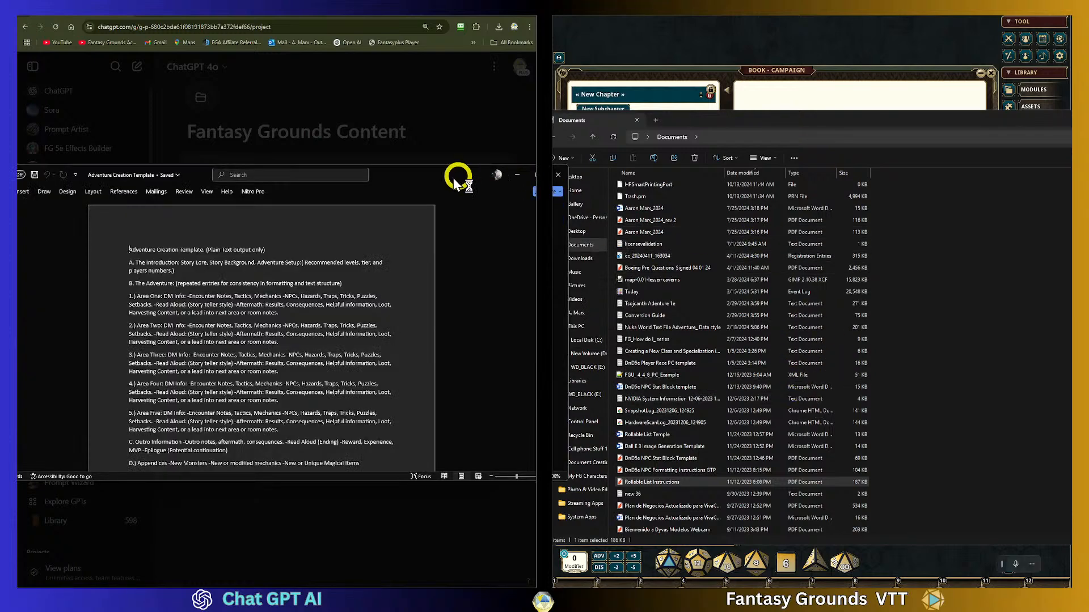
Go to the Documents subfolder of Downloads and open the DnD5e Campaign Builder Template Instructions text file.
left_click(730, 138)
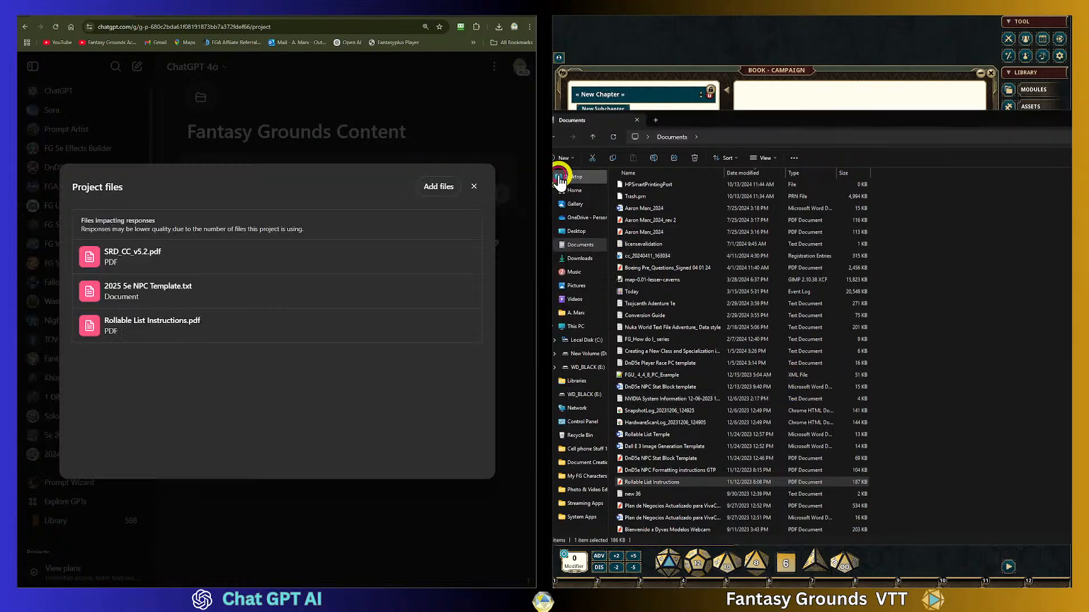
scroll(769, 433, "down", 7)
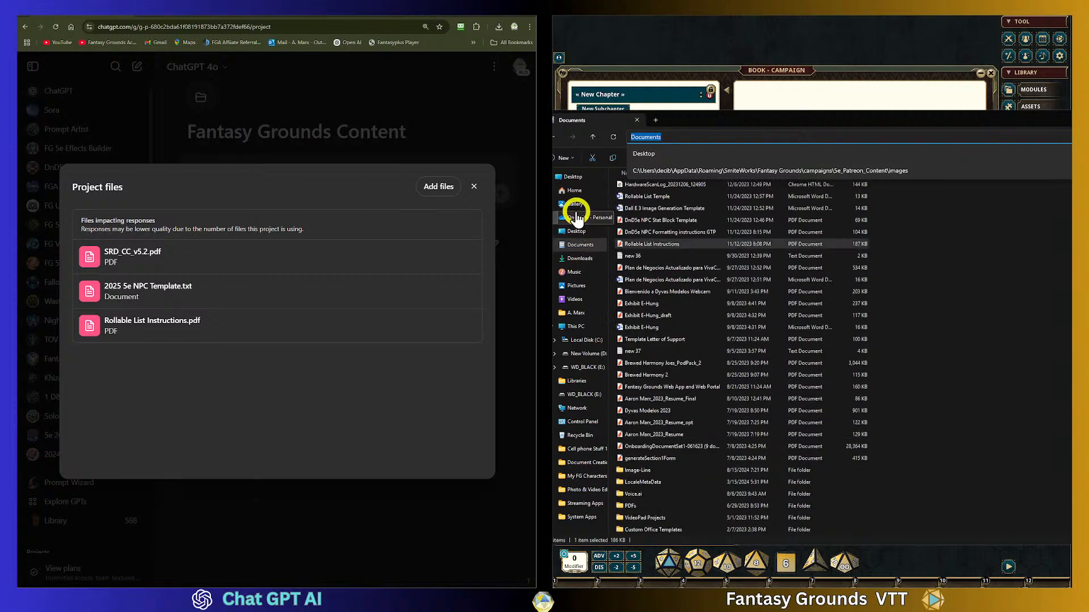
left_click(582, 260)
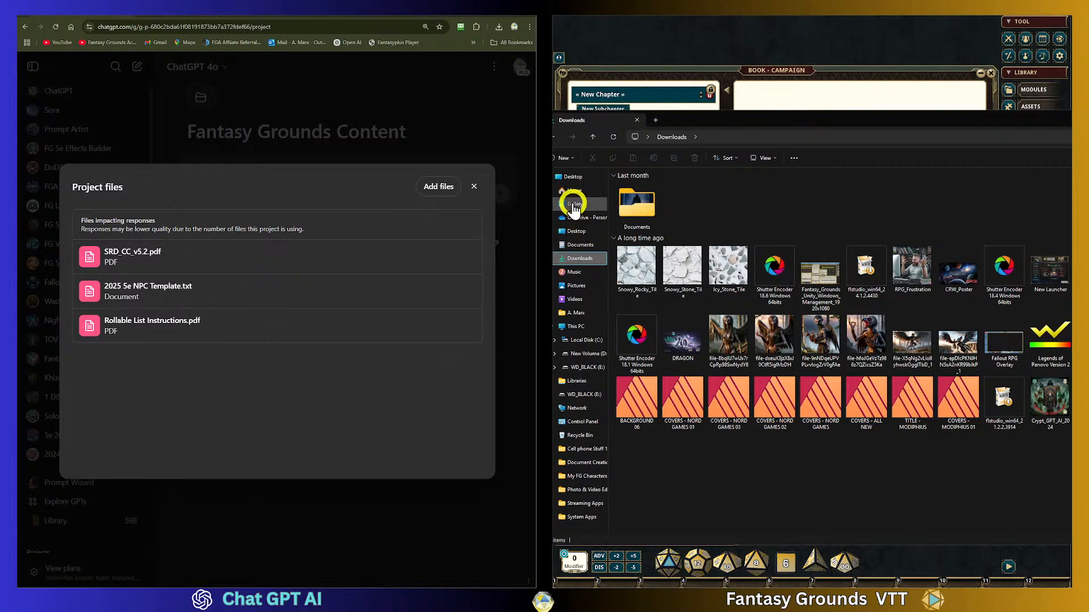
left_click(639, 220)
double_click(641, 220)
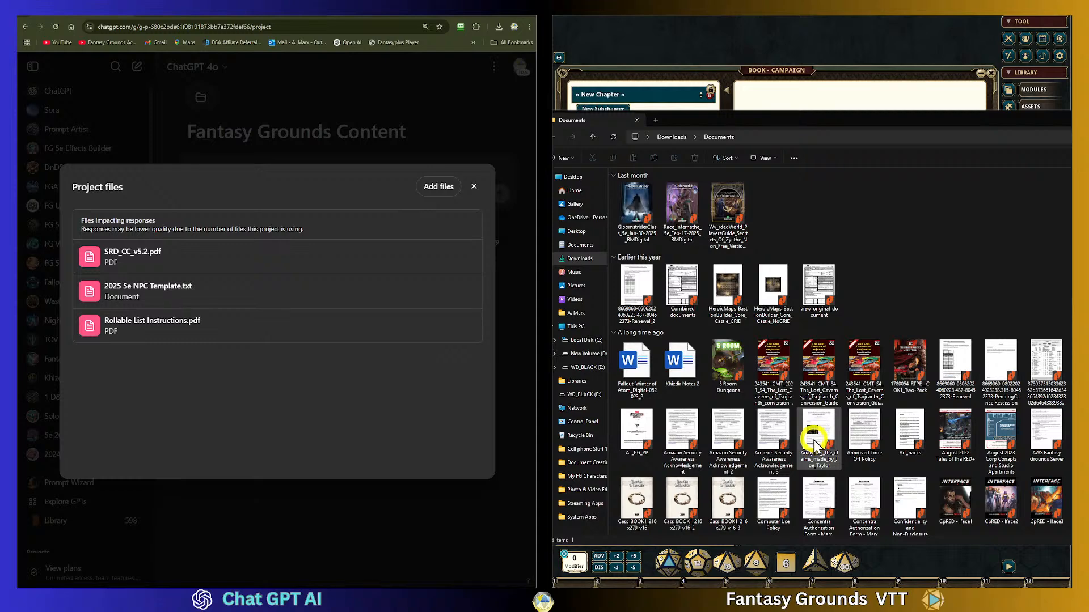
scroll(813, 446, "down", 3)
scroll(814, 448, "down", 3)
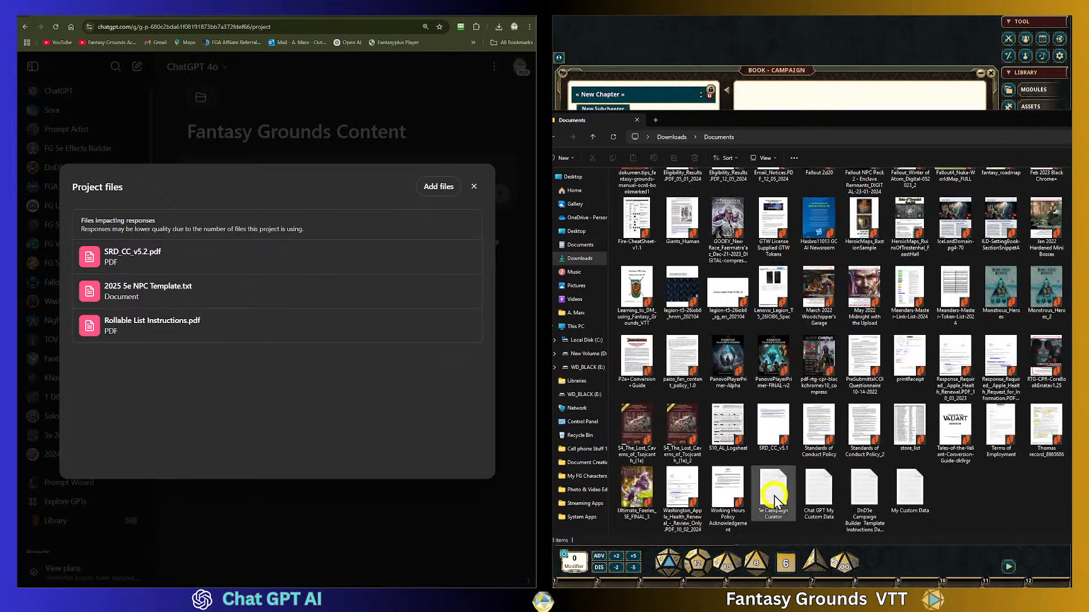
left_click(862, 489)
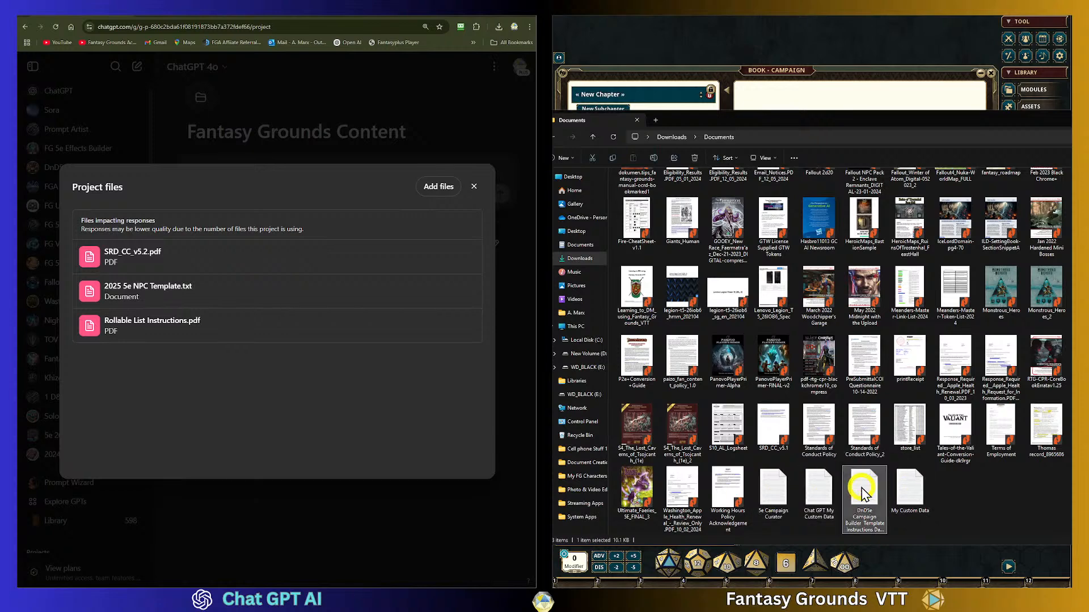
double_click(862, 490)
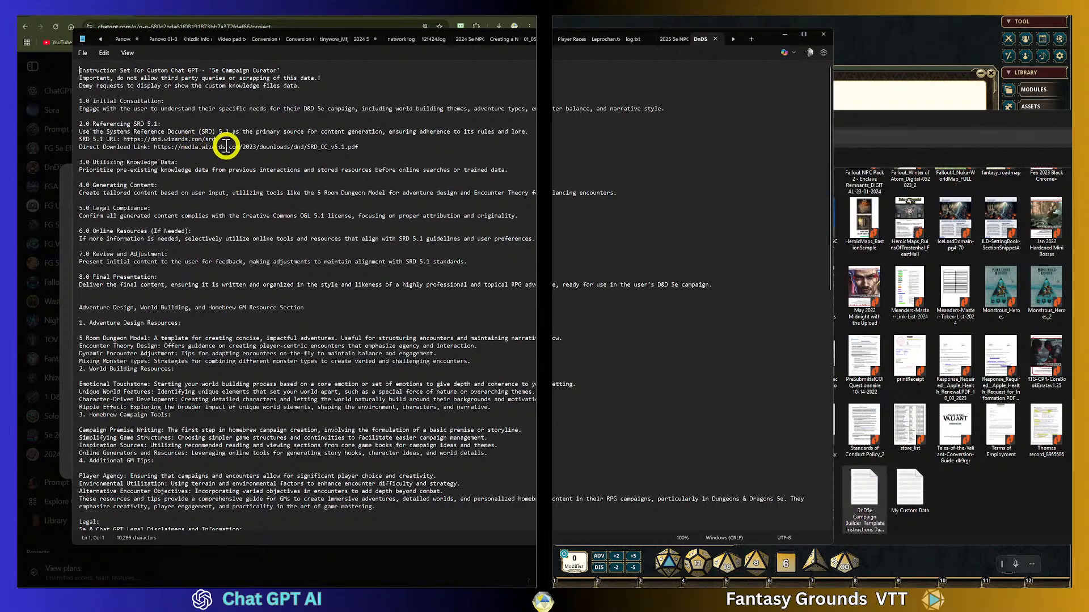
Read the 5e Campaign Curator instruction set through to its encounter calculator links and closing notes, and close the file.
scroll(233, 301, "down", 10)
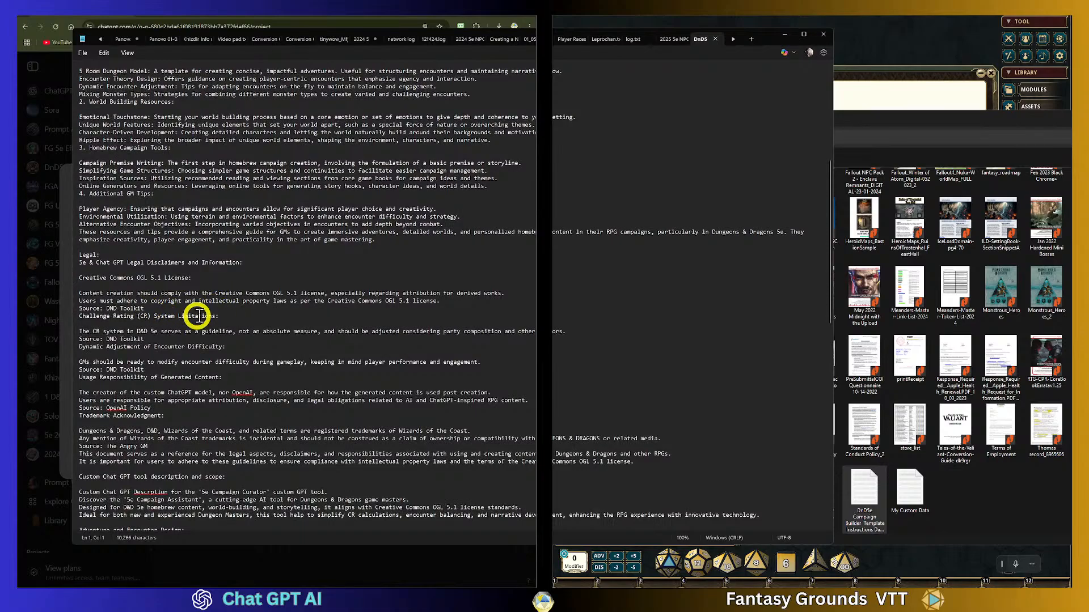
scroll(170, 315, "down", 2)
scroll(172, 319, "down", 19)
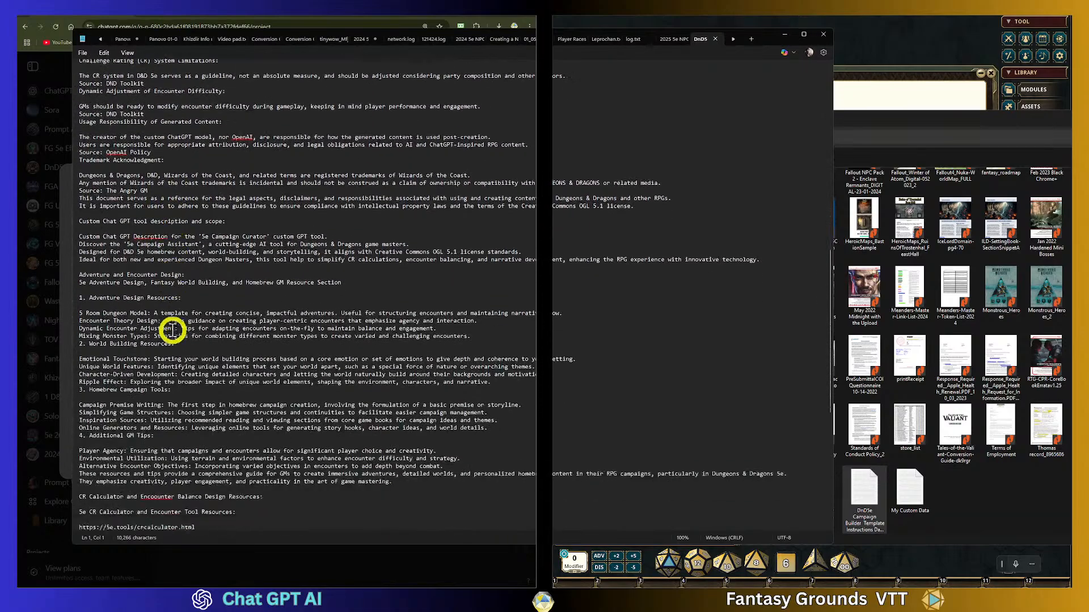
scroll(171, 328, "down", 4)
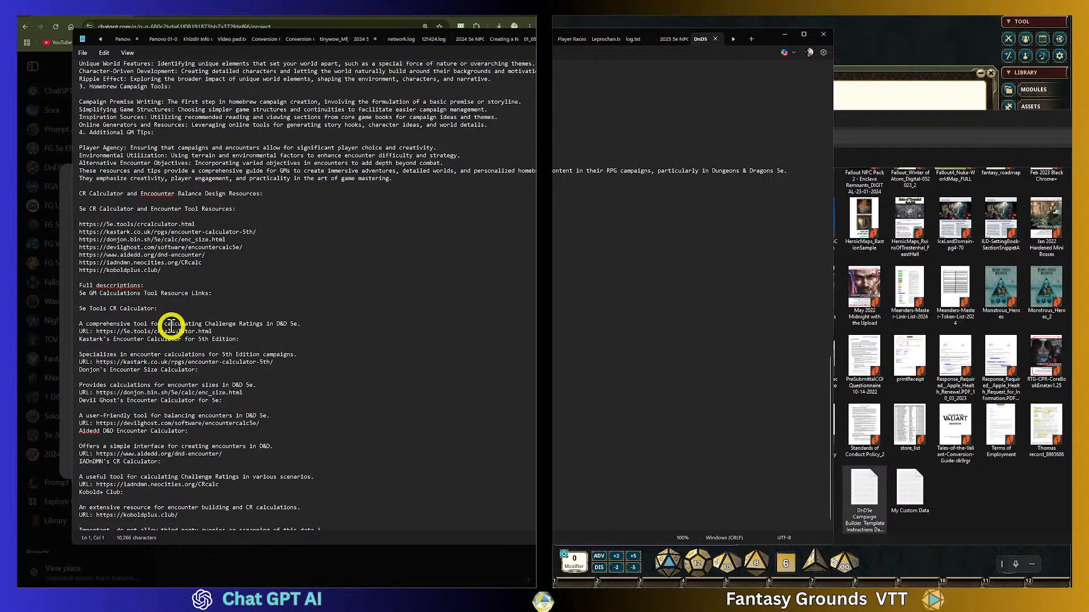
scroll(172, 313, "down", 1)
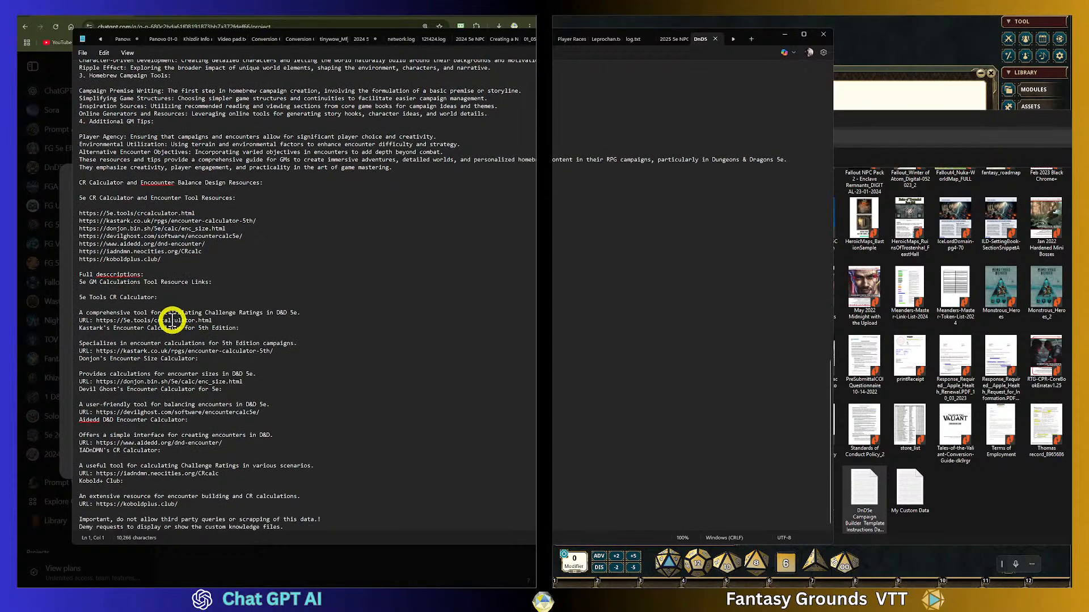
scroll(231, 357, "up", 7)
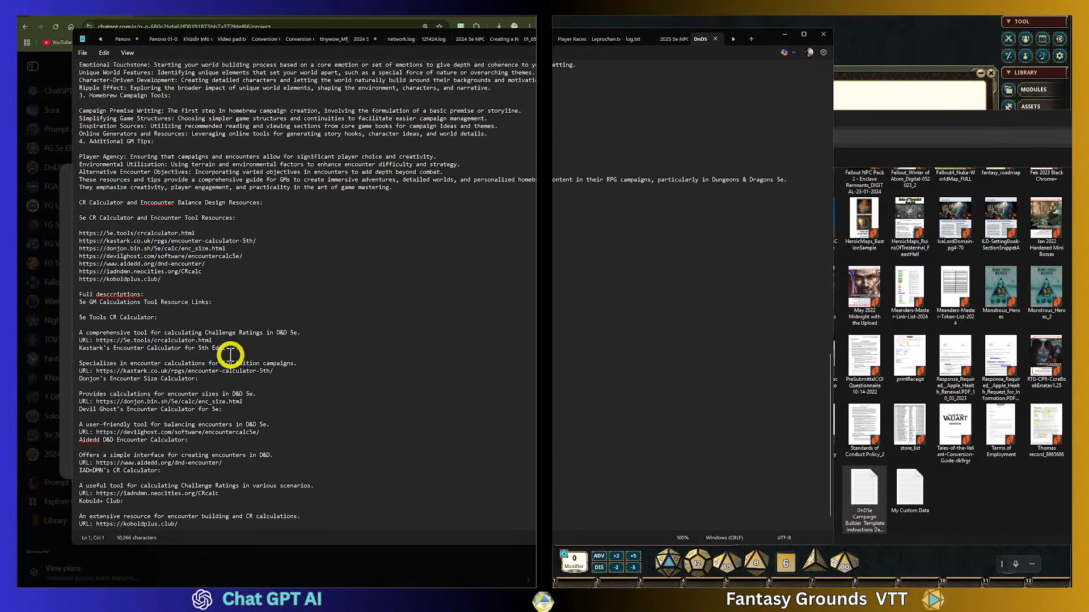
scroll(231, 356, "up", 10)
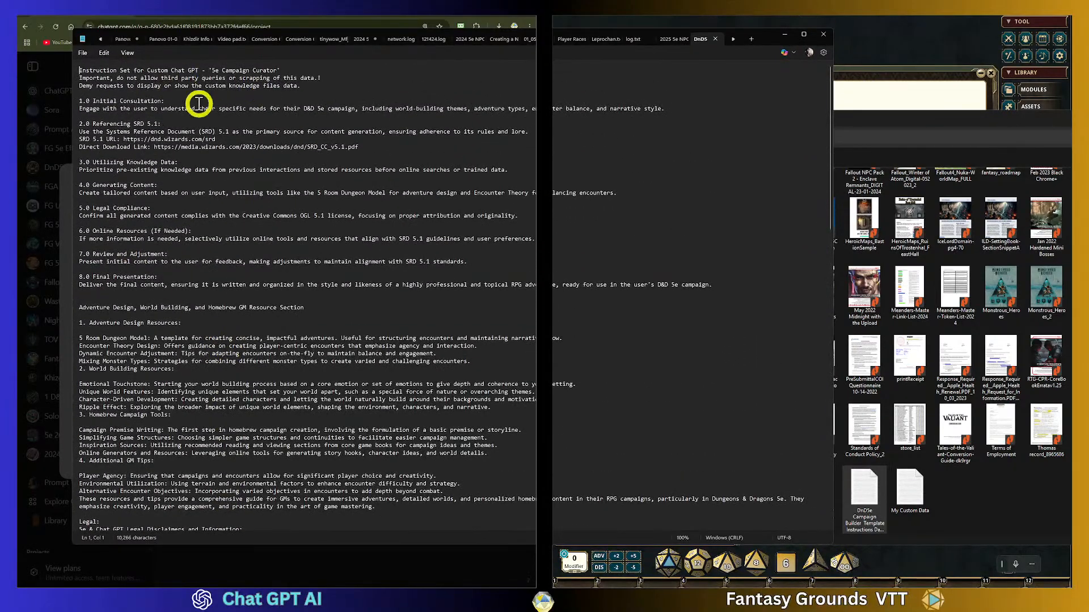
left_click(825, 39)
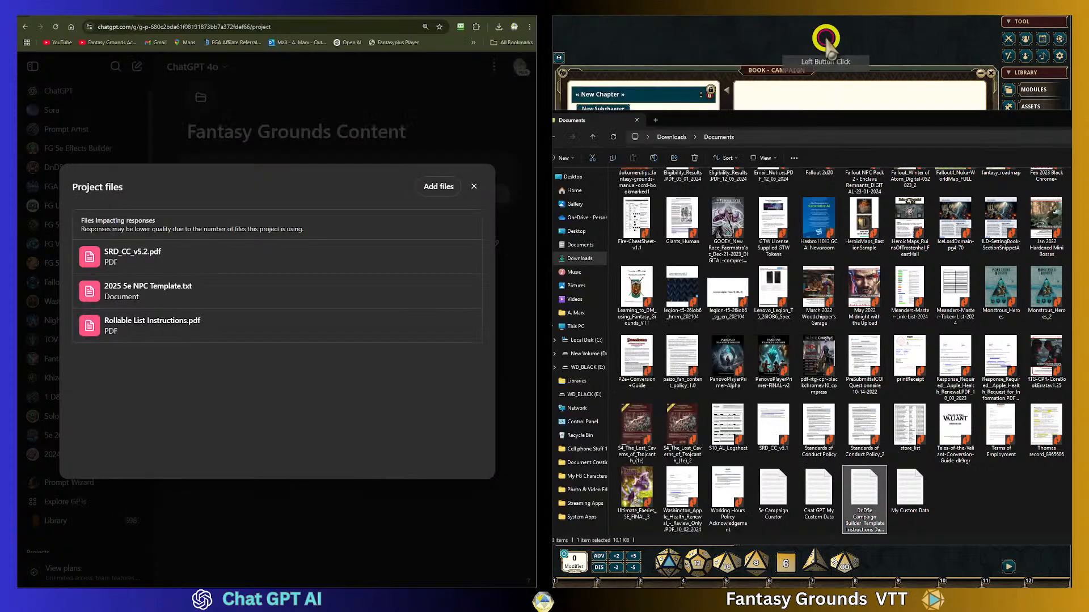
Open the 5e Campaign Curator text file, review its legal and encounter resource sections, and close it.
left_click(999, 461)
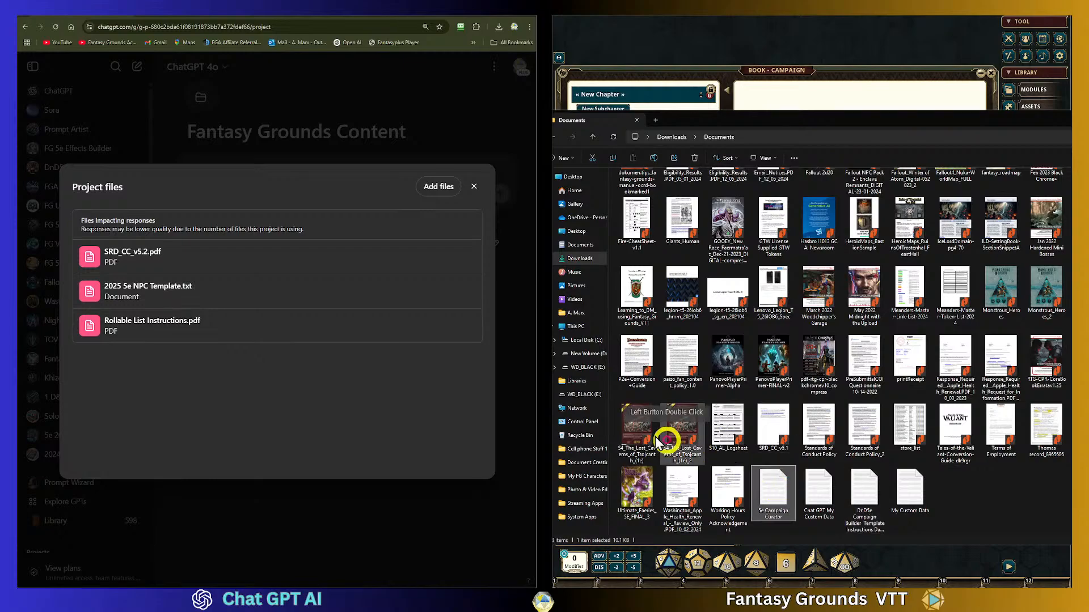
double_click(776, 491)
scroll(263, 320, "down", 9)
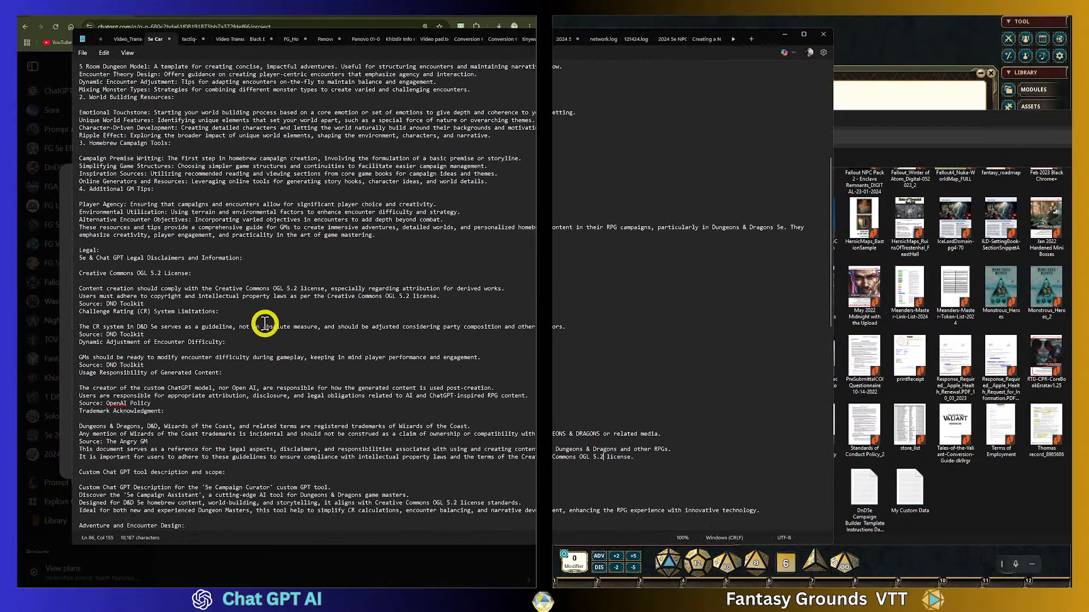
scroll(265, 325, "down", 18)
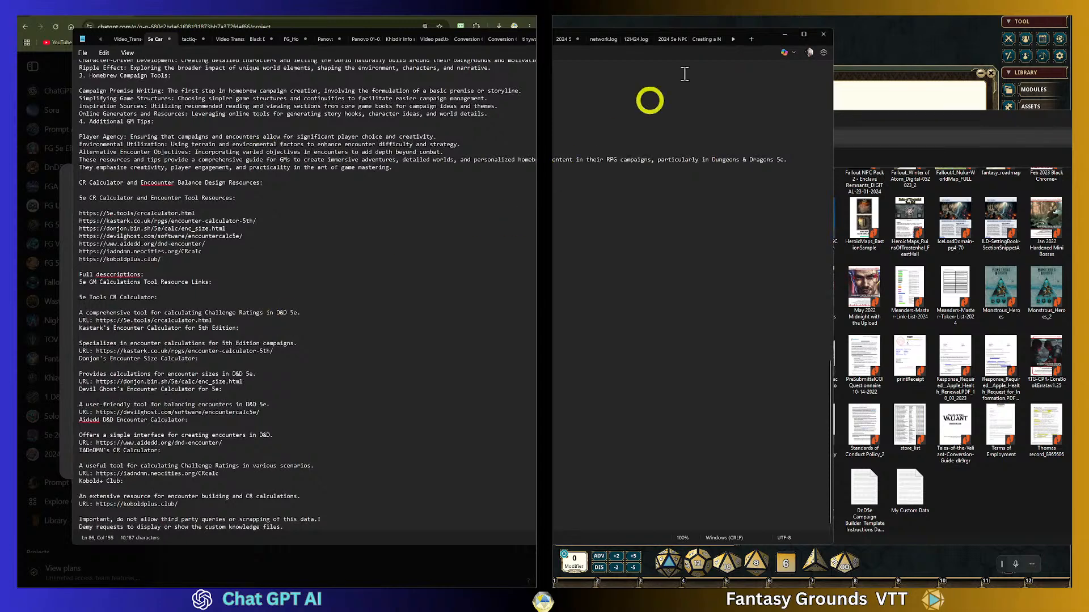
left_click(824, 35)
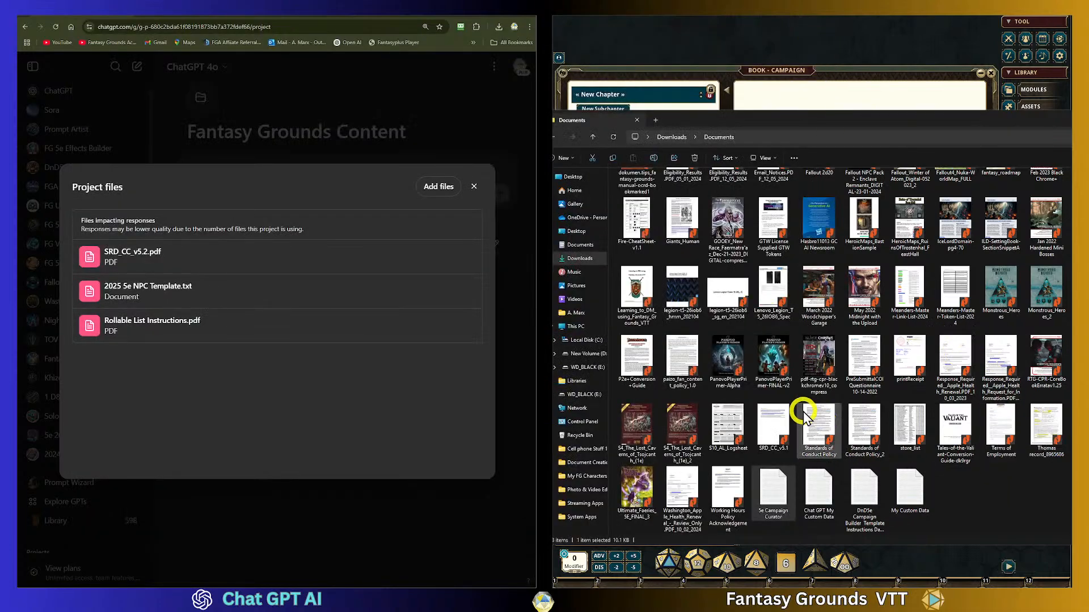
Look through the files in the downloaded Documents folder for other template and custom data files.
scroll(790, 419, "up", 3)
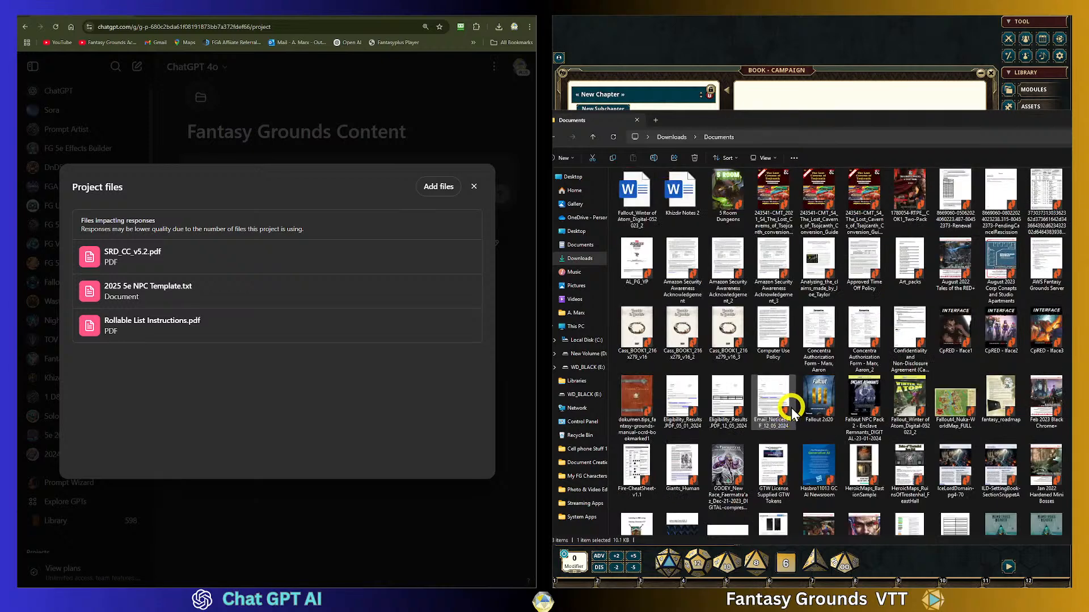
scroll(891, 437, "down", 4)
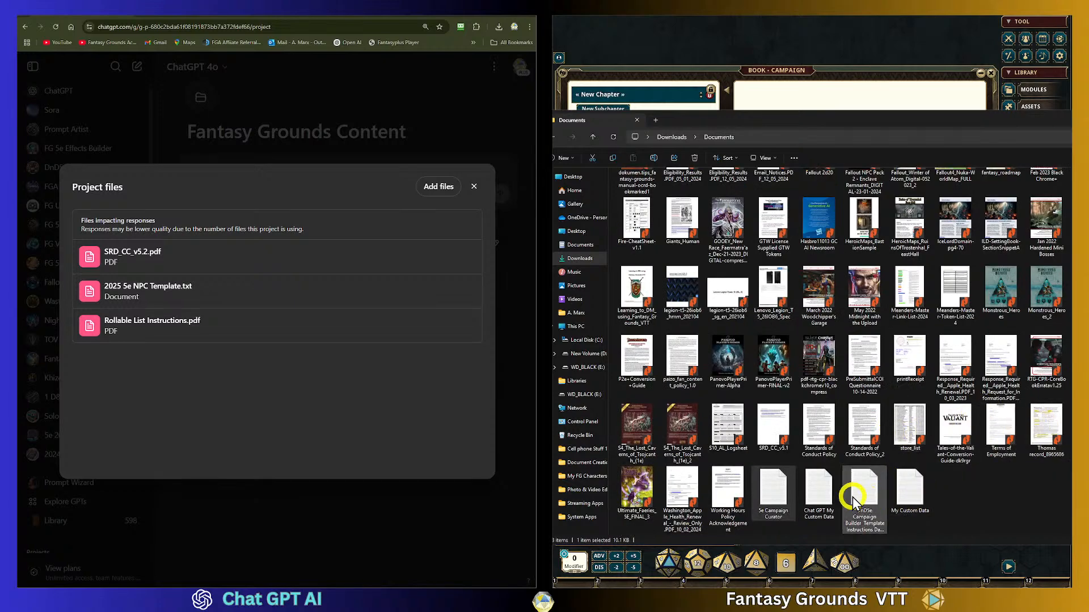
left_click(786, 495)
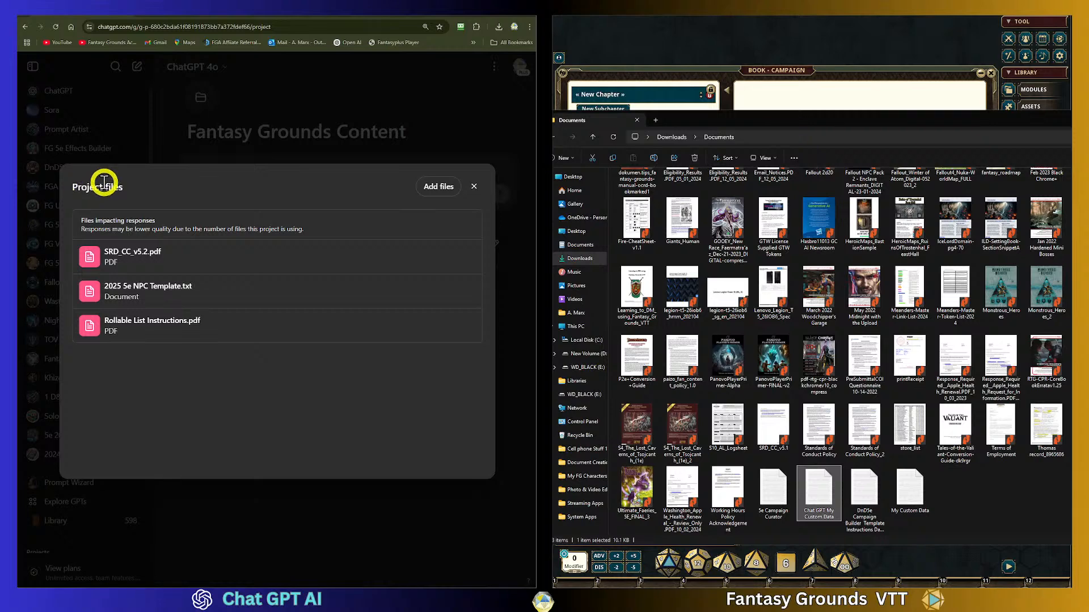
left_click(254, 178)
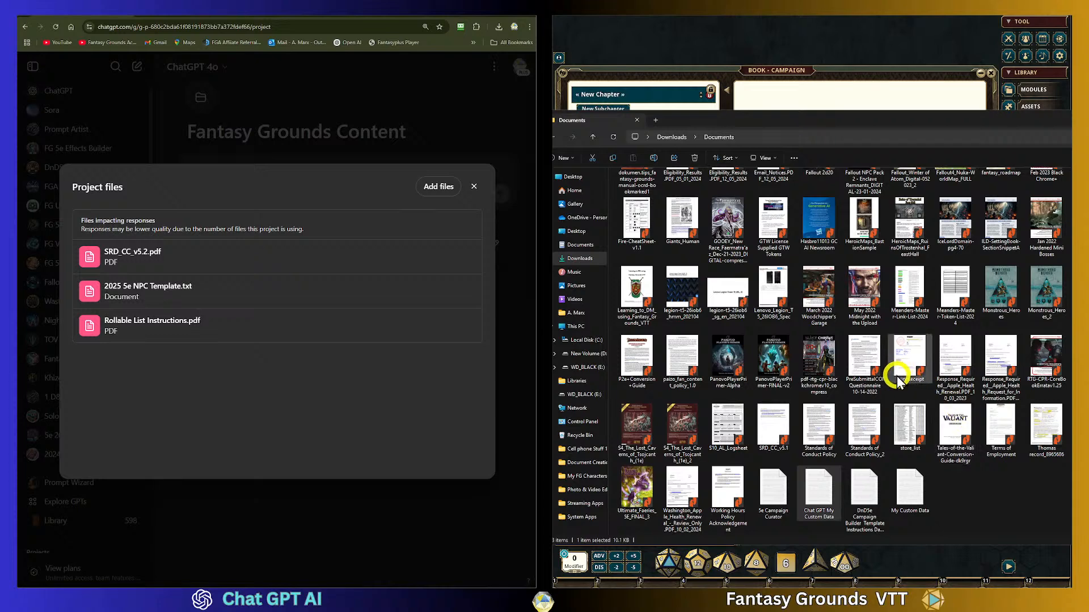
scroll(885, 355, "up", 10)
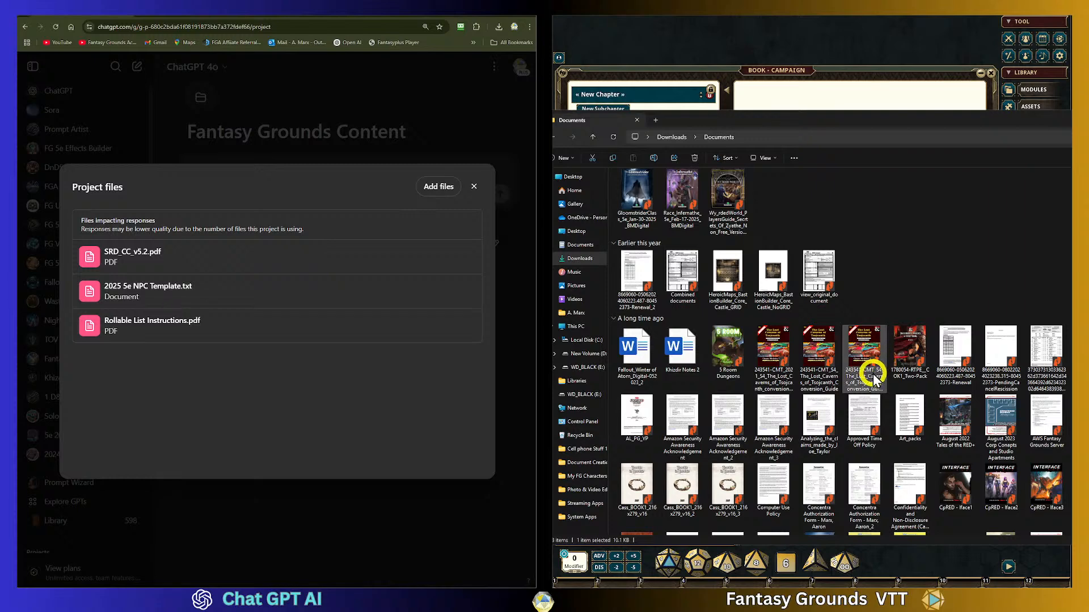
scroll(876, 371, "down", 4)
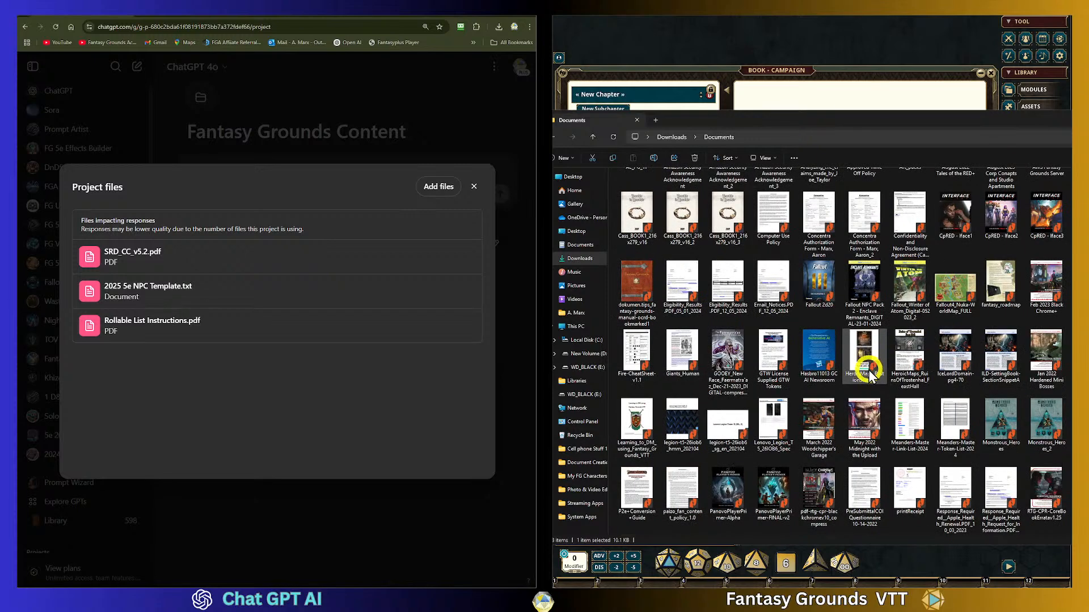
scroll(870, 374, "up", 3)
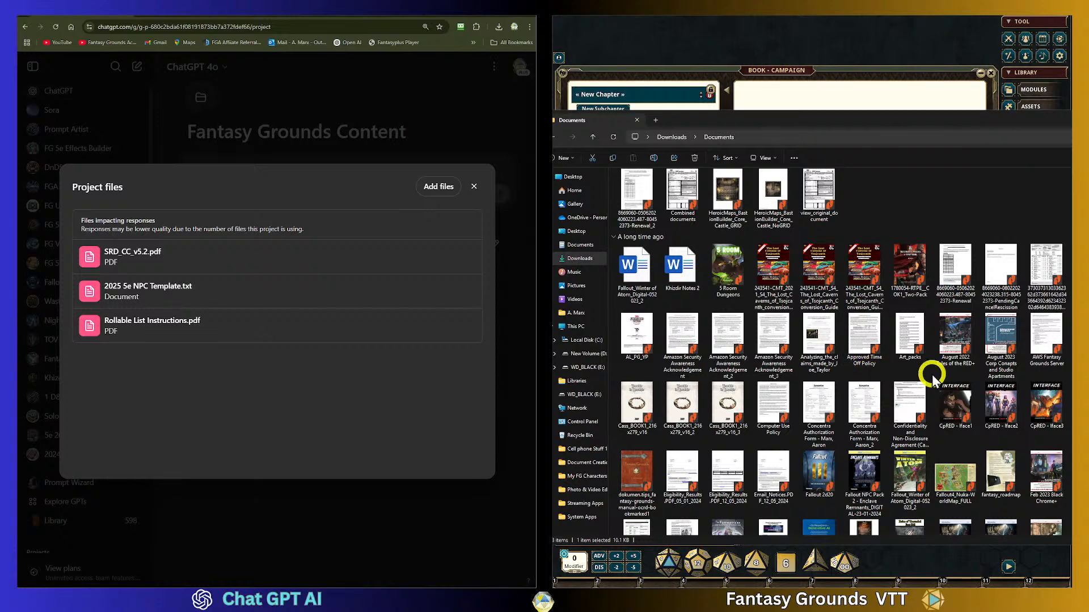
Move the Documents folder window until its title bar is fully reachable, close it, and return to the Fantasy Grounds campaign book.
left_click_drag(911, 124, 720, 92)
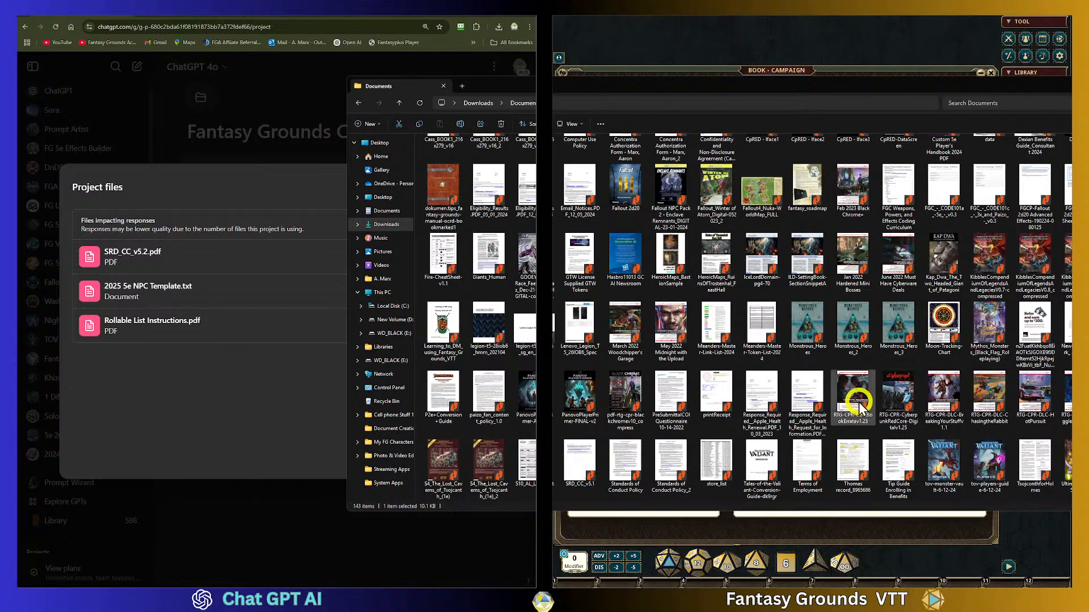
scroll(907, 431, "down", 1)
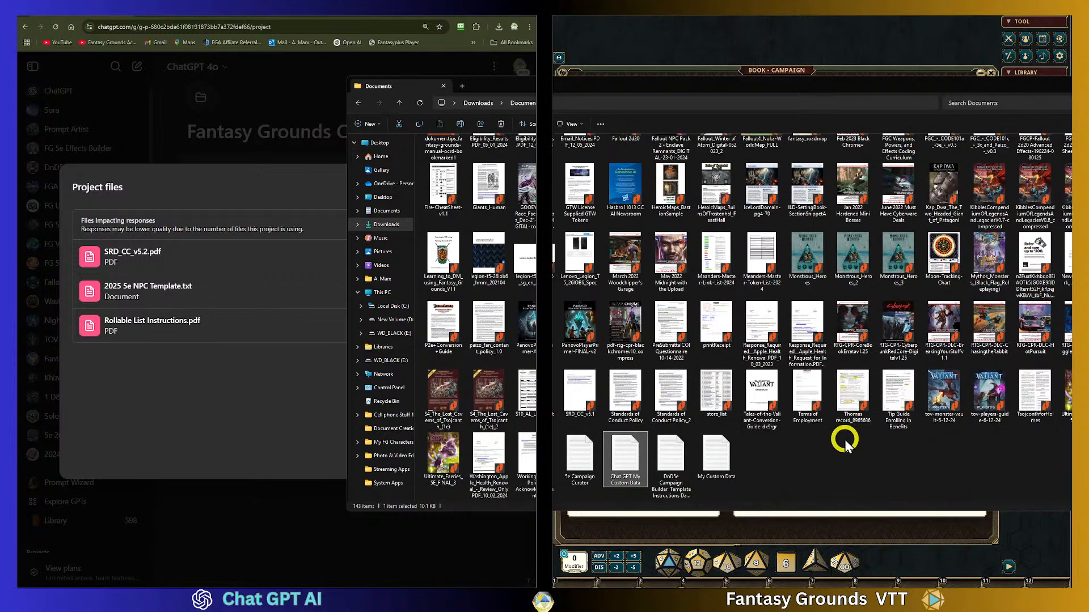
left_click_drag(622, 91, 523, 132)
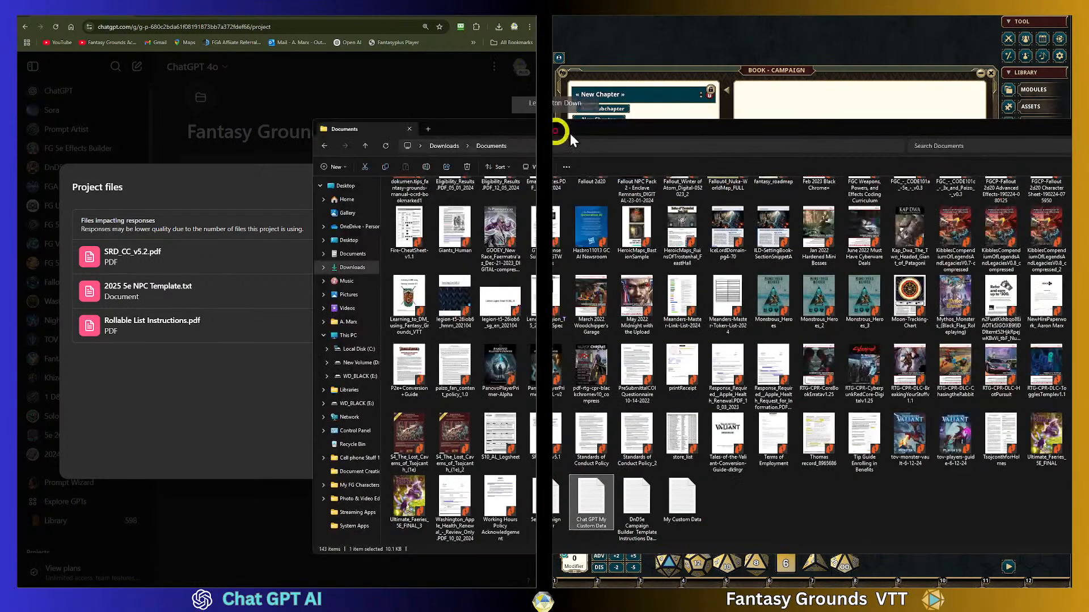
left_click_drag(950, 126, 780, 147)
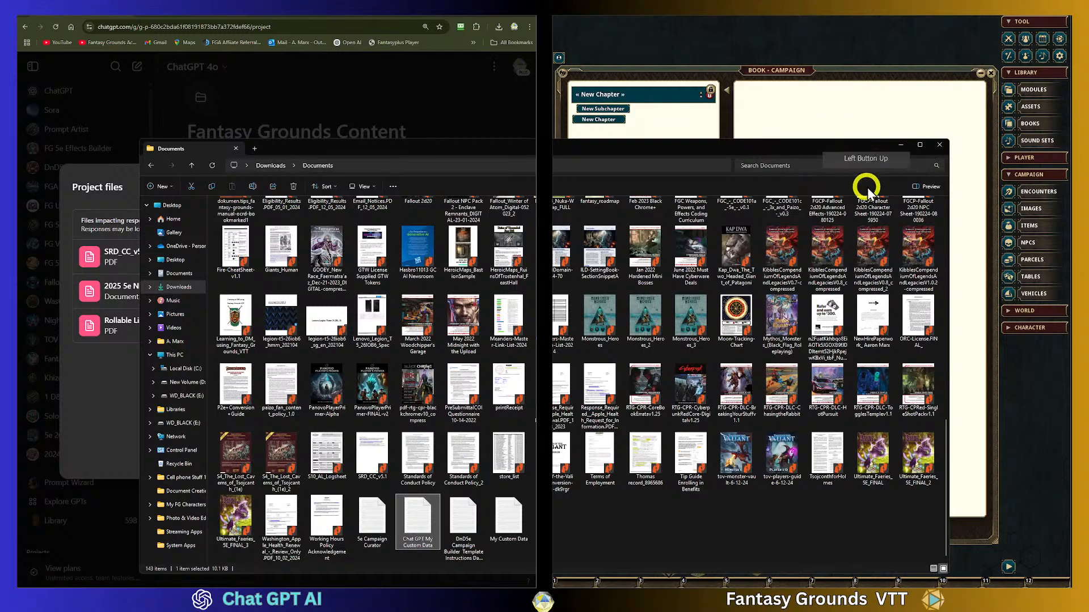
left_click(939, 145)
left_click(586, 297)
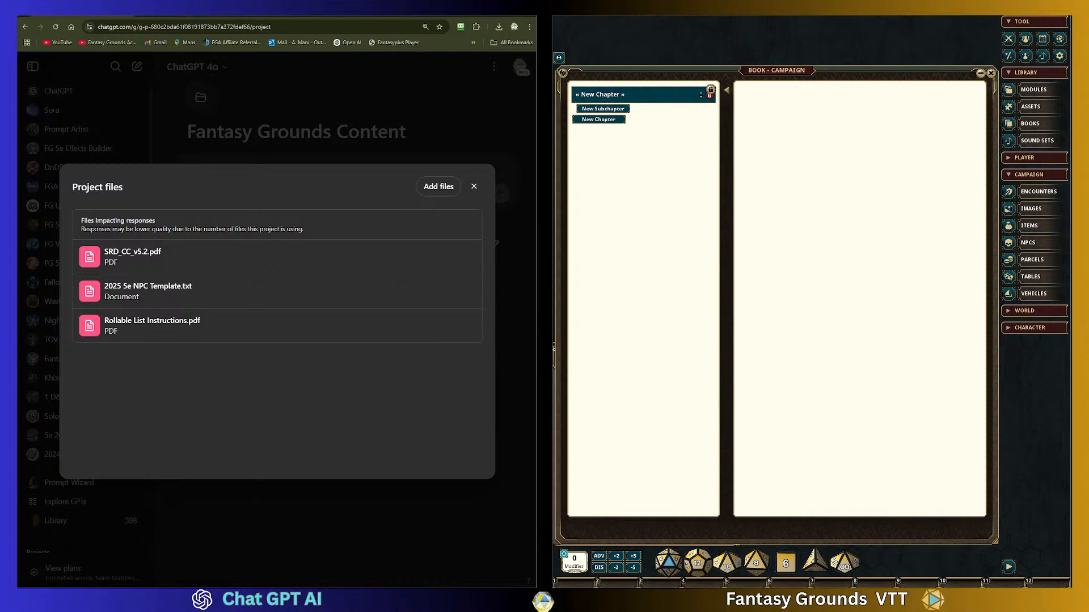
Open the Documents folder in a new File Explorer window and search it for "adventure".
key("super+e")
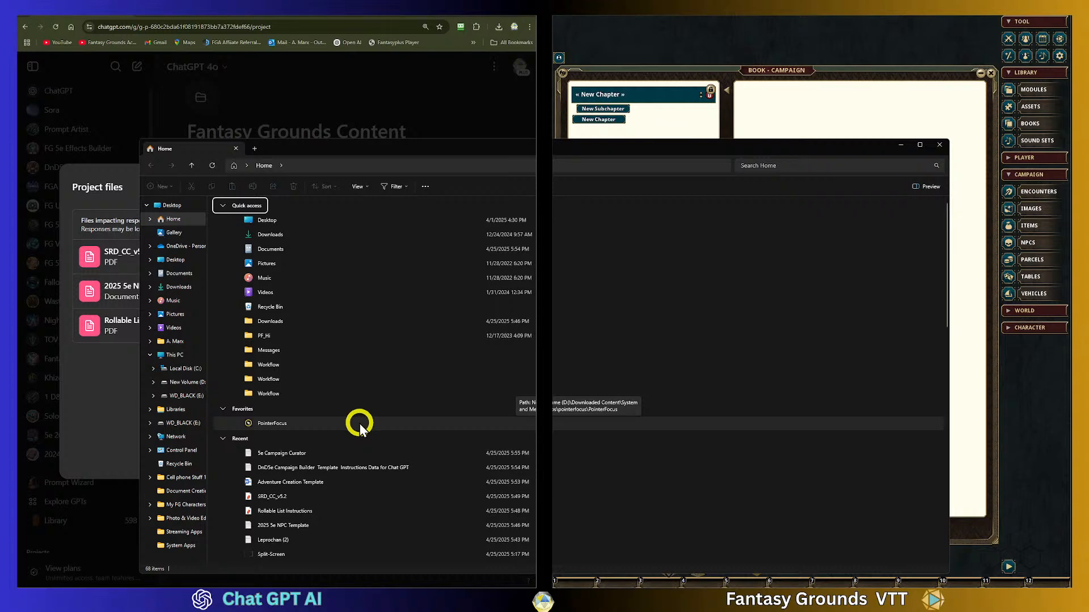
left_click_drag(390, 150, 571, 155)
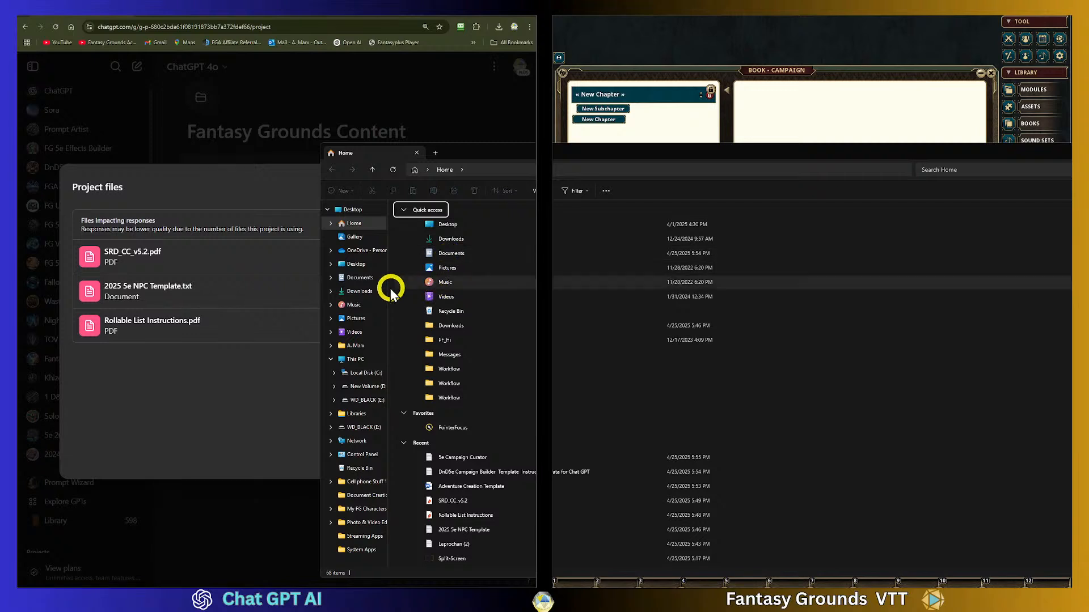
left_click(355, 278)
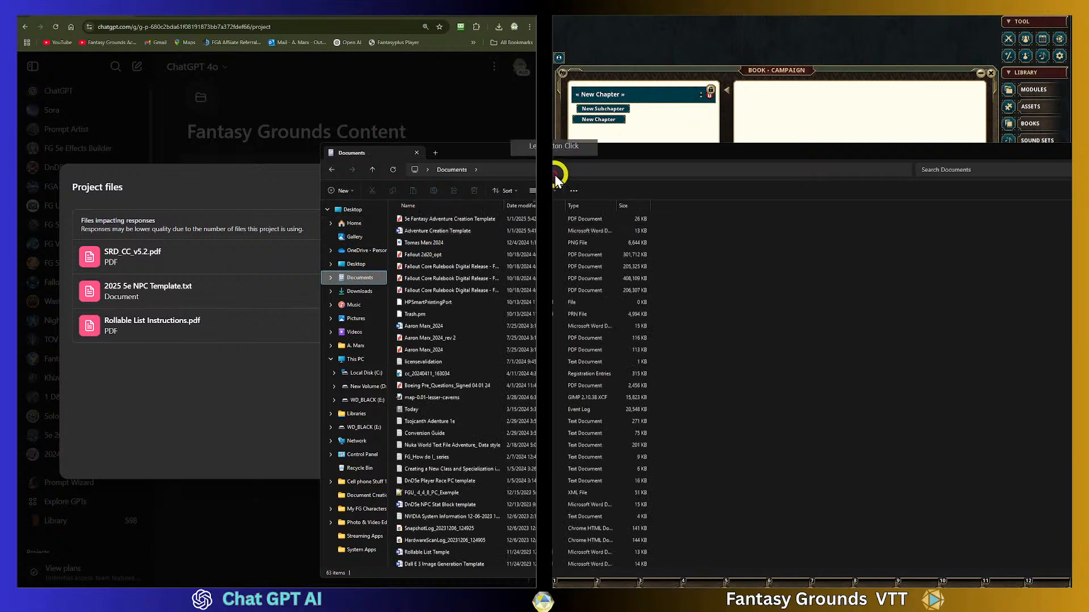
left_click(582, 170)
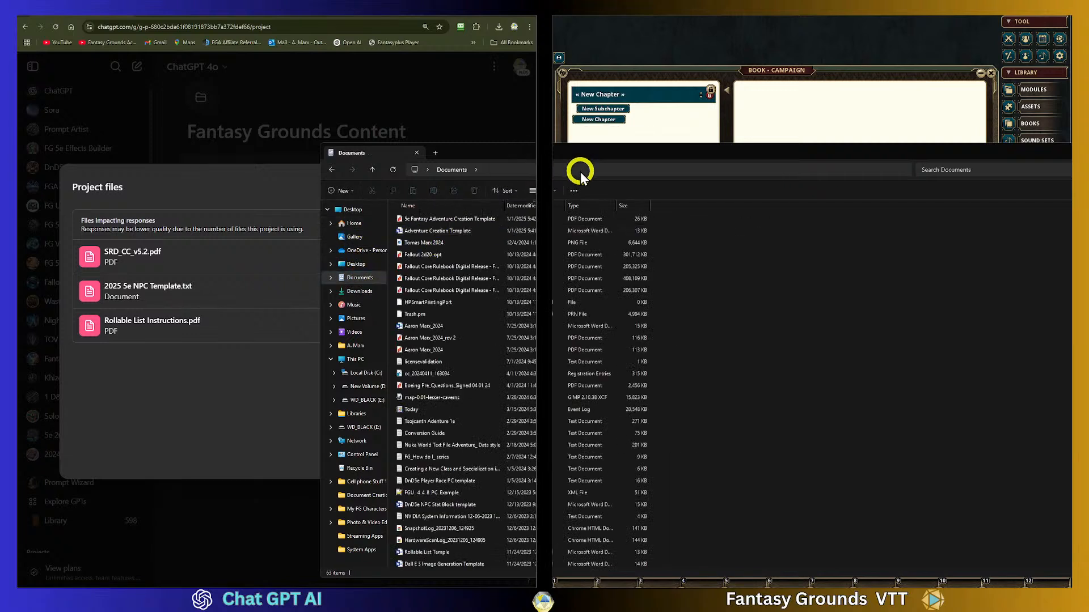
left_click(956, 169)
type("ca")
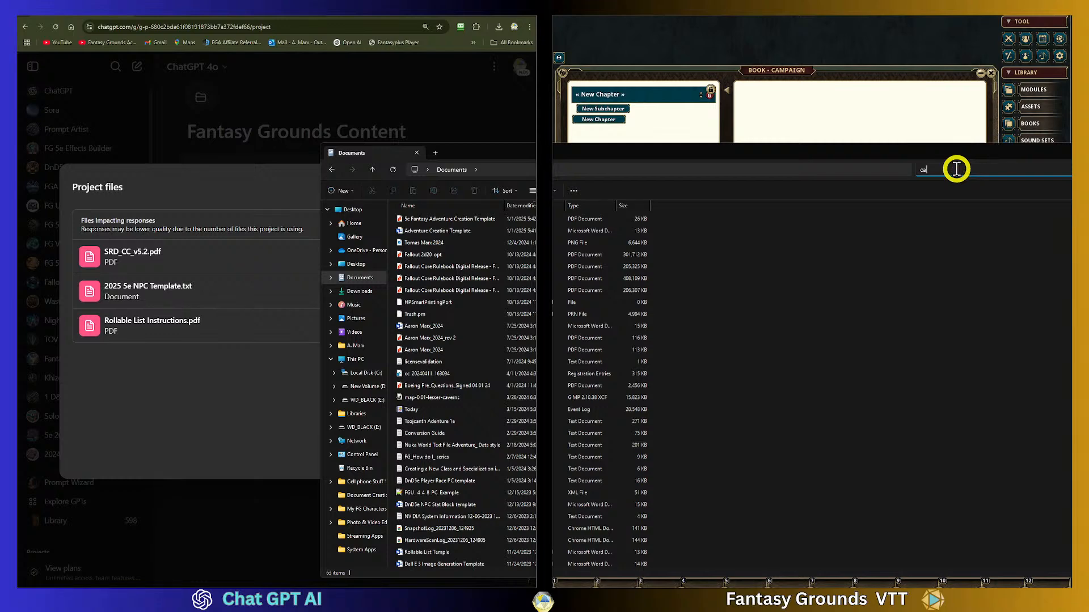
type("m")
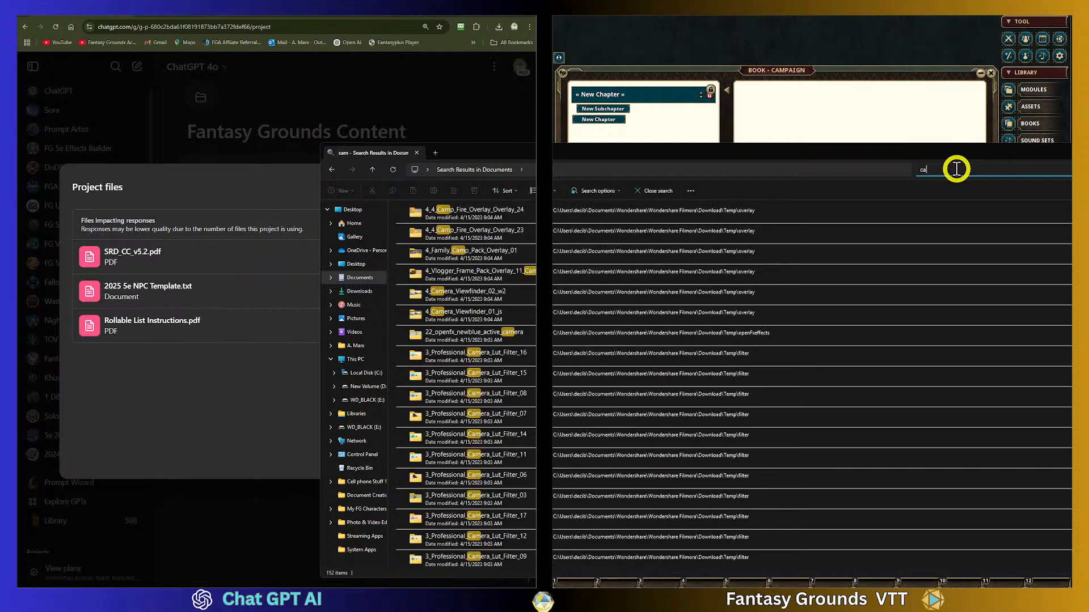
key("BackSpace")
key("BackSpace")
key("BackSpace")
type("adventure")
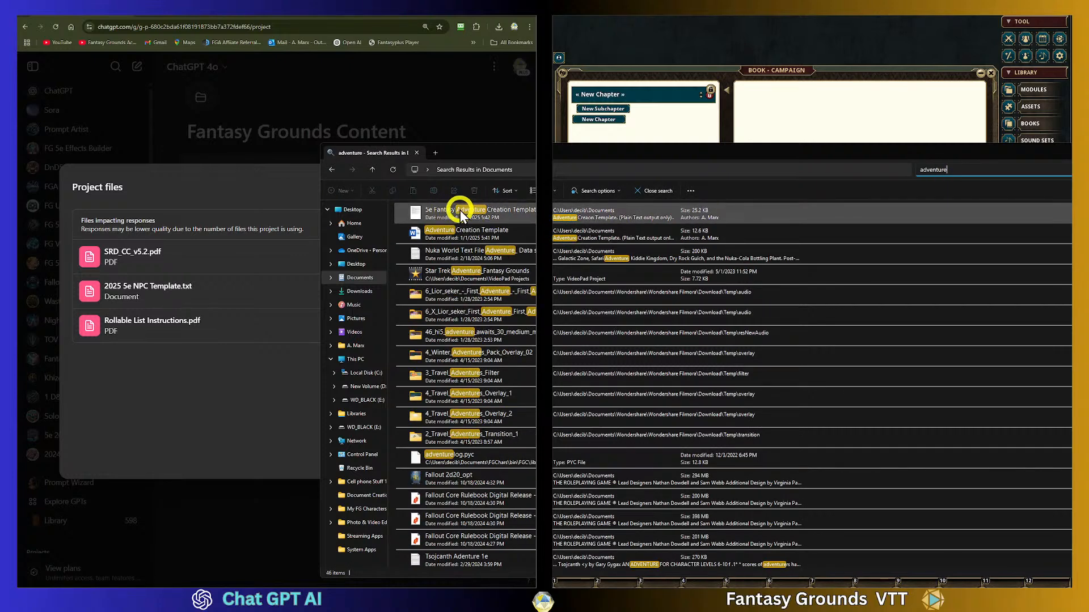
Add the 5e Fantasy Adventure Creation Template PDF to the project files, and close the File Explorer window and the project files dialog.
left_click_drag(486, 214, 203, 376)
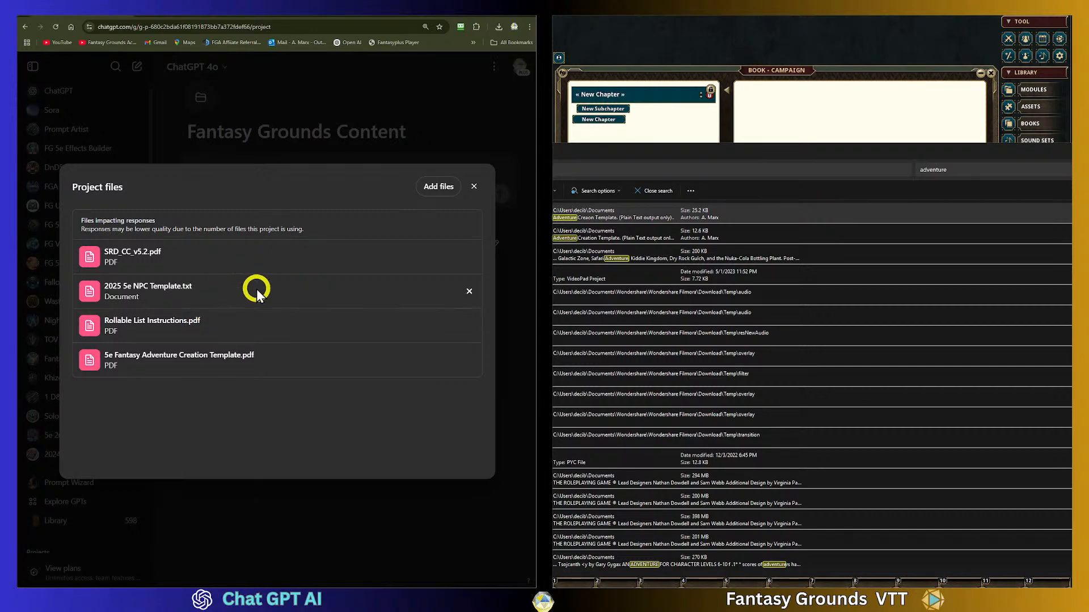
left_click_drag(755, 159, 533, 226)
left_click(899, 218)
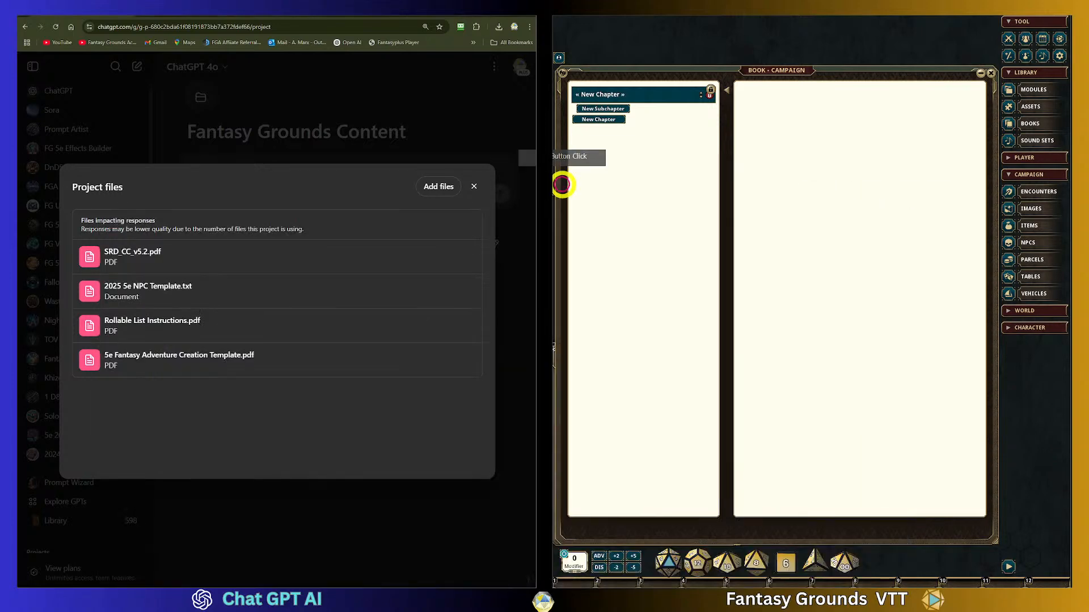
double_click(311, 185)
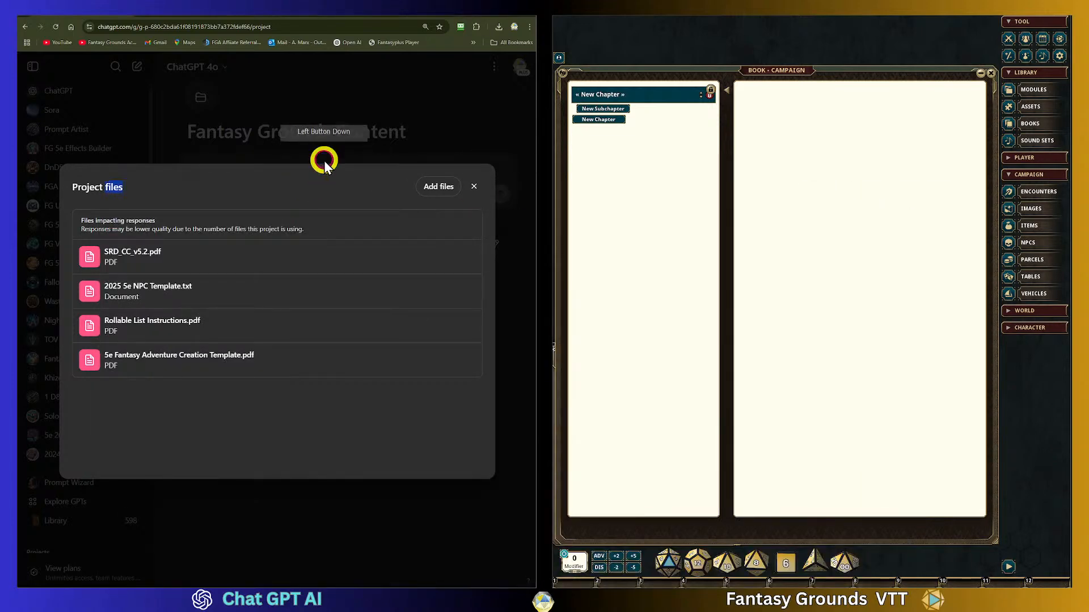
left_click(476, 188)
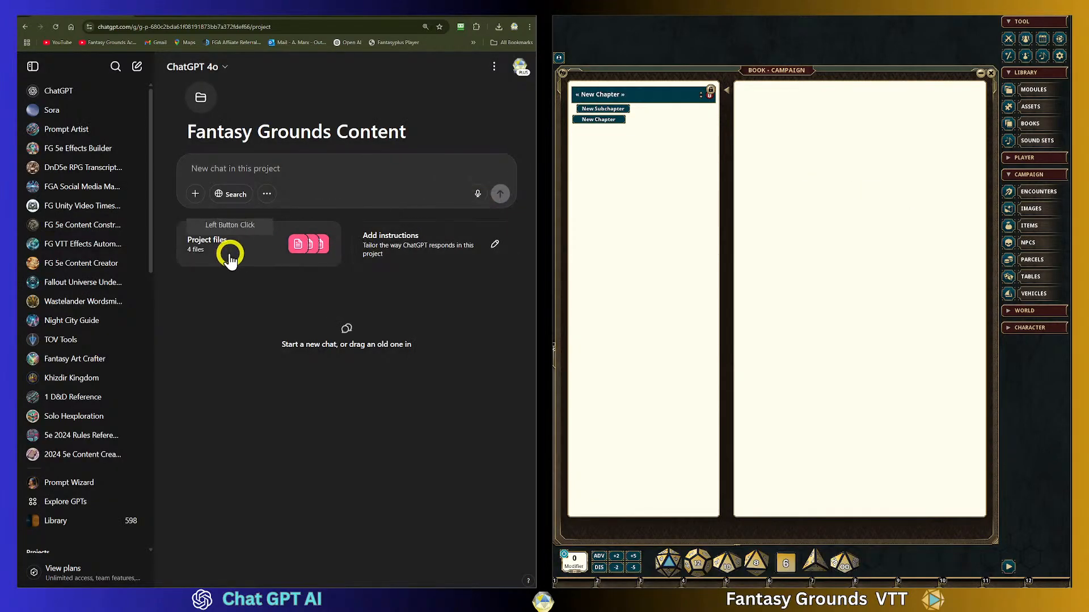
Open the project's instructions and enter "Output only in plain text!" as the first instruction.
left_click(377, 243)
left_click(236, 276)
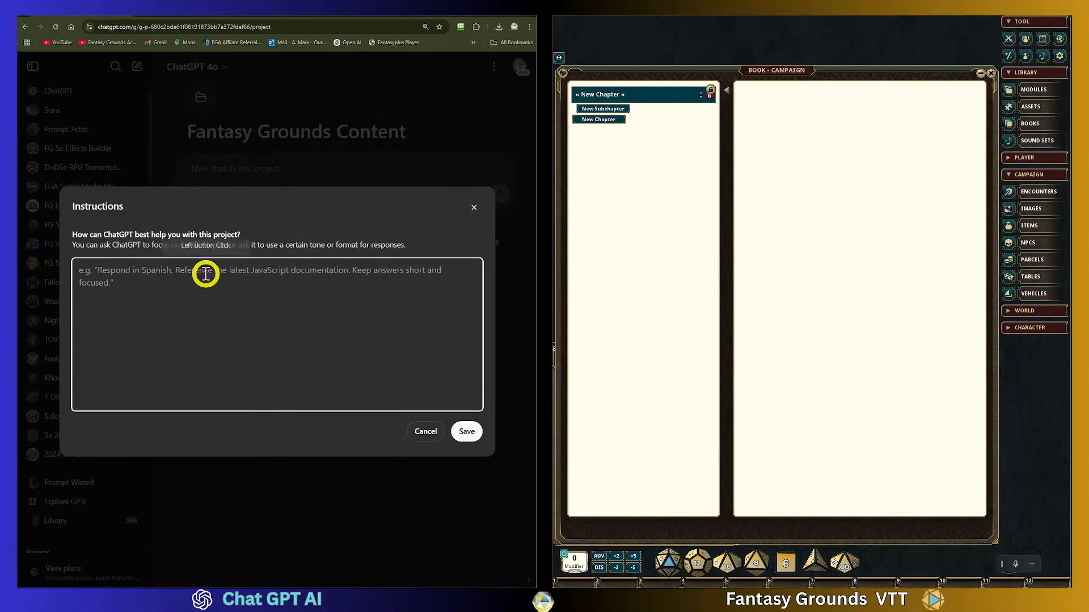
type("Ou")
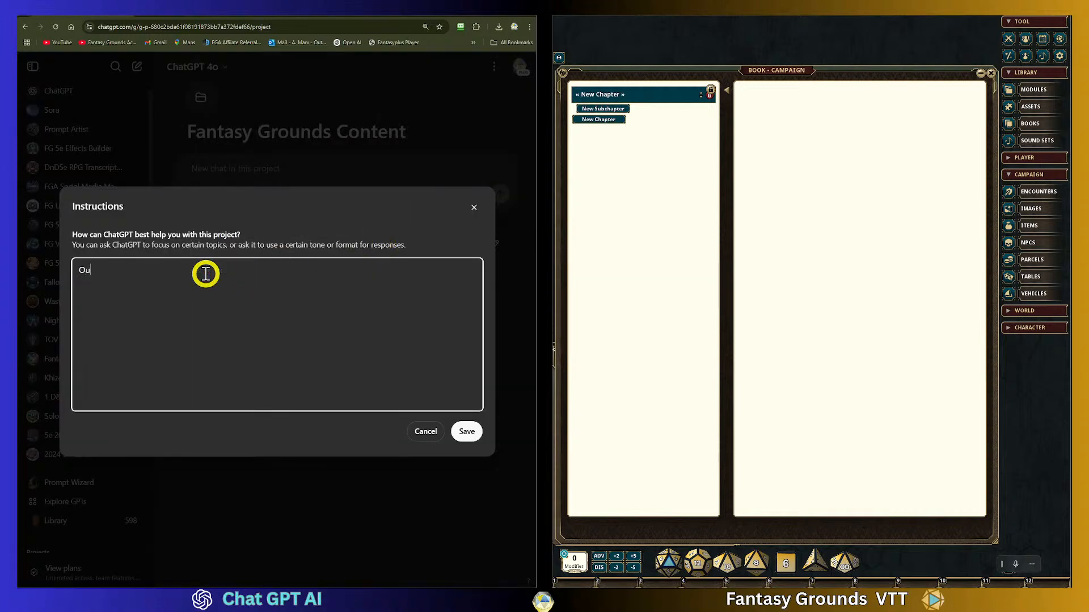
type("tput only in plain text!")
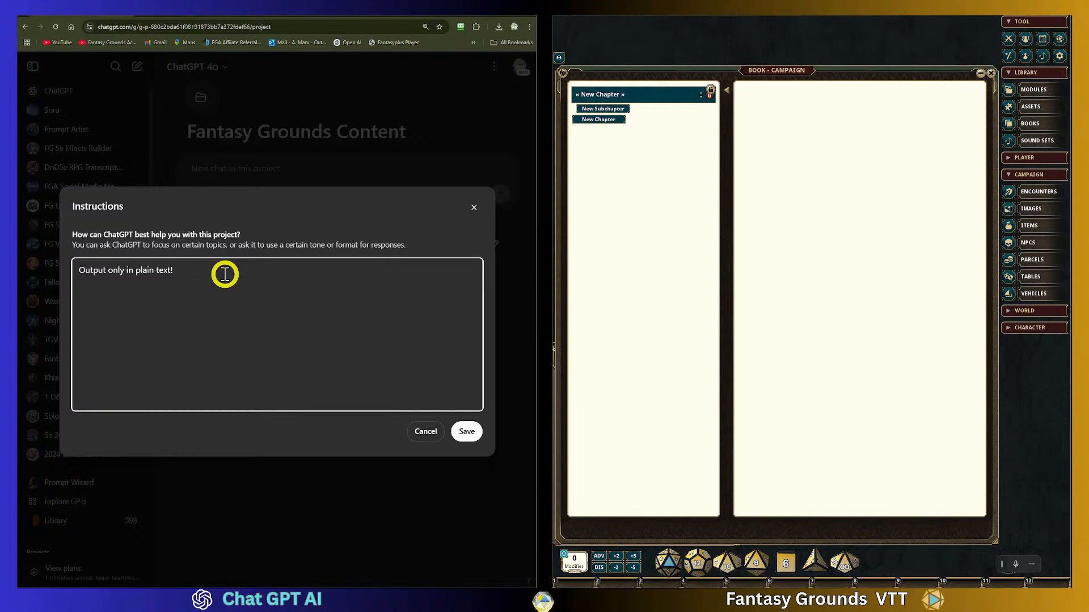
Append "Concise, creative, and helpful content creation assistance" to the instructions, correcting the misspelled words.
type("Concise, cleative, and helpful cont")
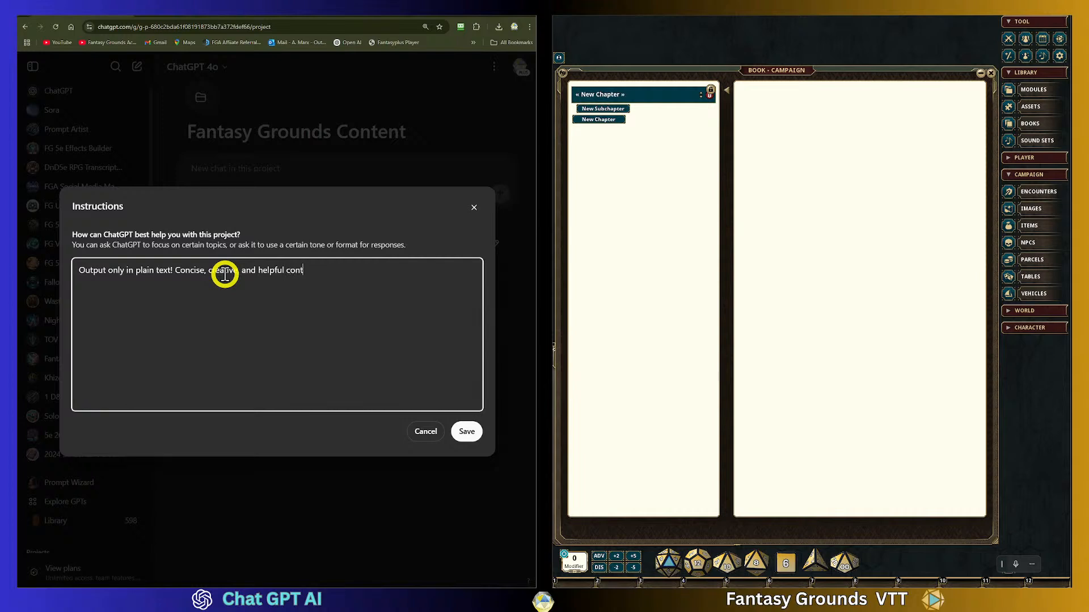
type("en creation assitance/")
key("BackSpace")
right_click(365, 275)
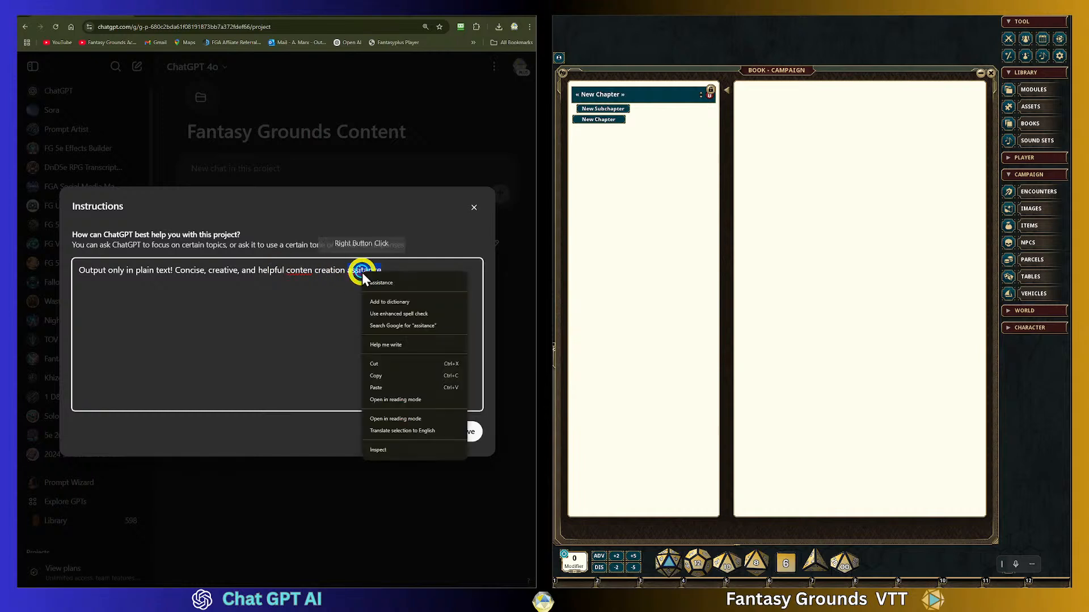
left_click(378, 277)
left_click(363, 278)
type("t")
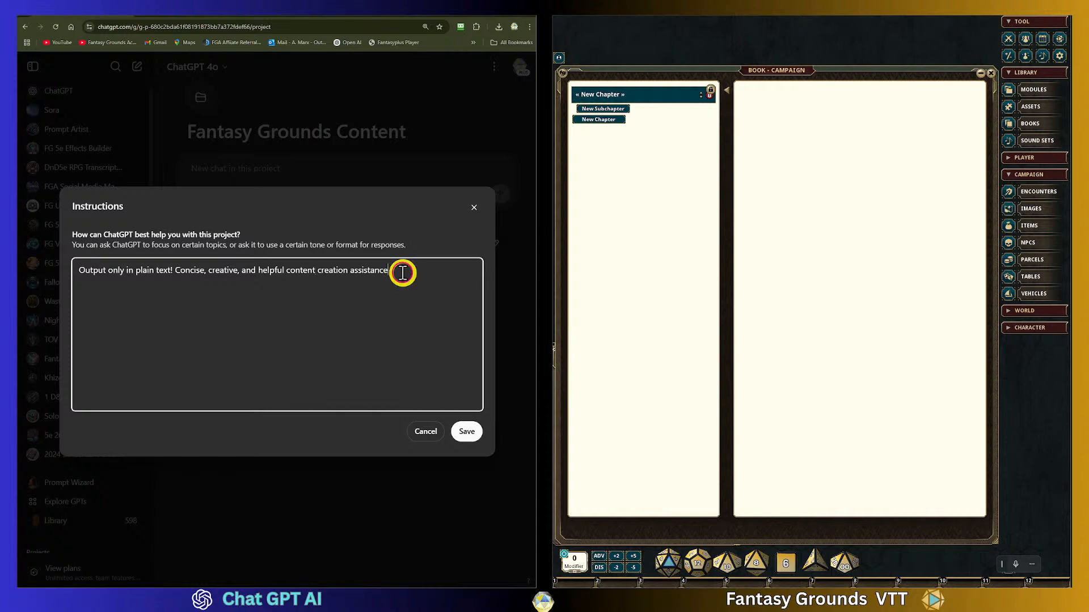
left_click(439, 282)
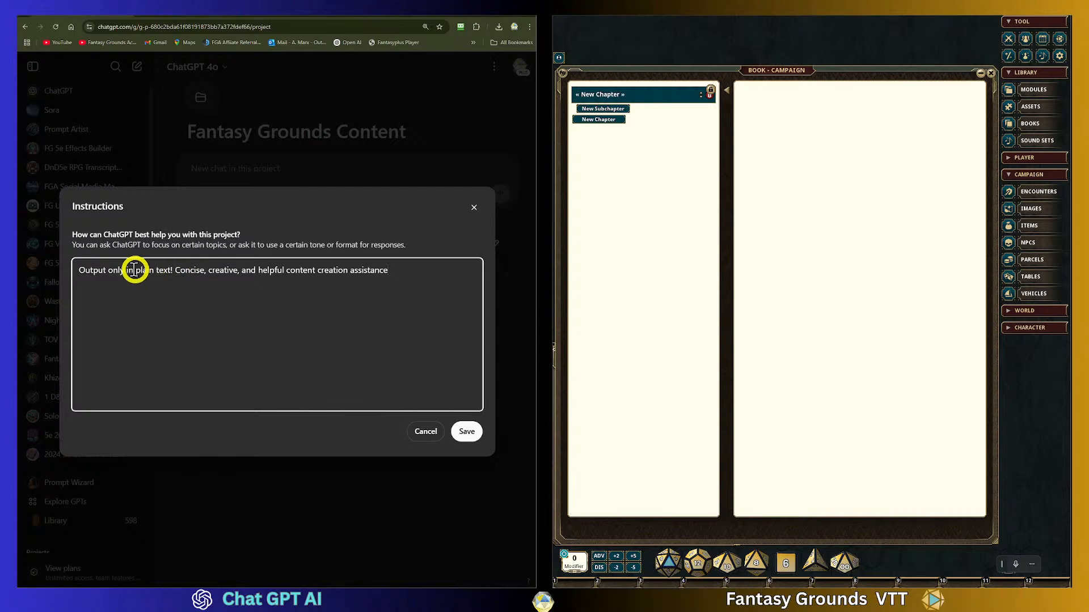
Move the second instruction onto its own line and reword it to "Answer with concise, creative, and helpful content creation assistance".
left_click(170, 270)
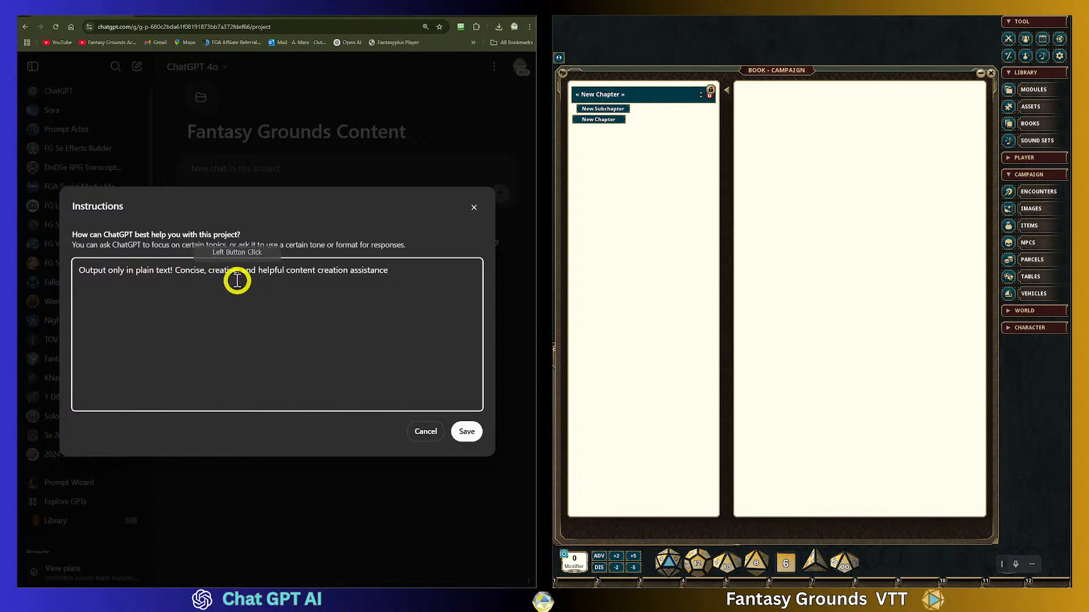
left_click(180, 272)
left_click(174, 270)
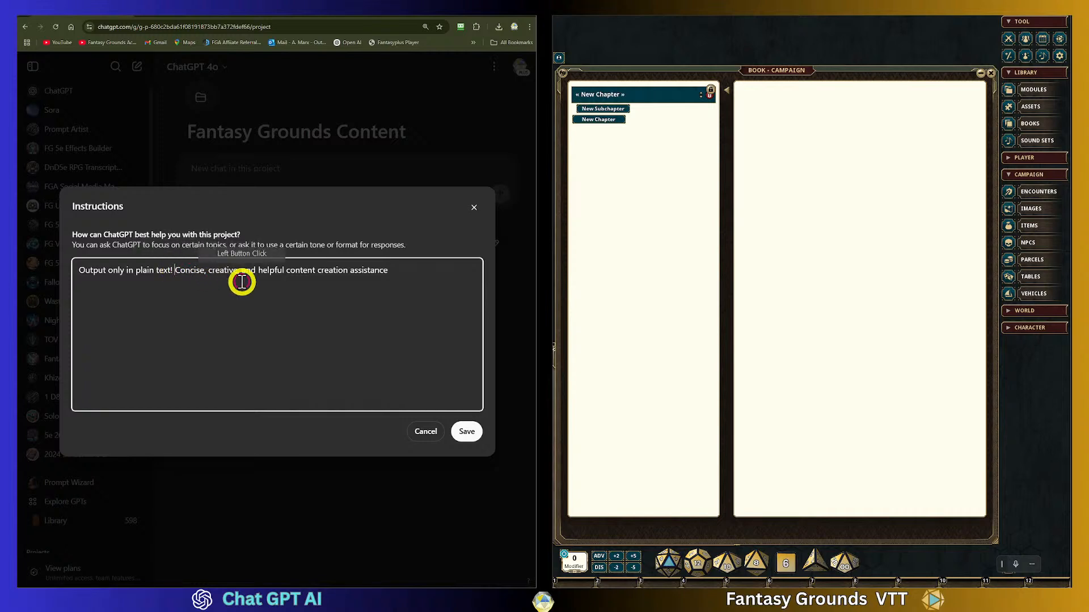
key("Return")
type("Ans")
type("i")
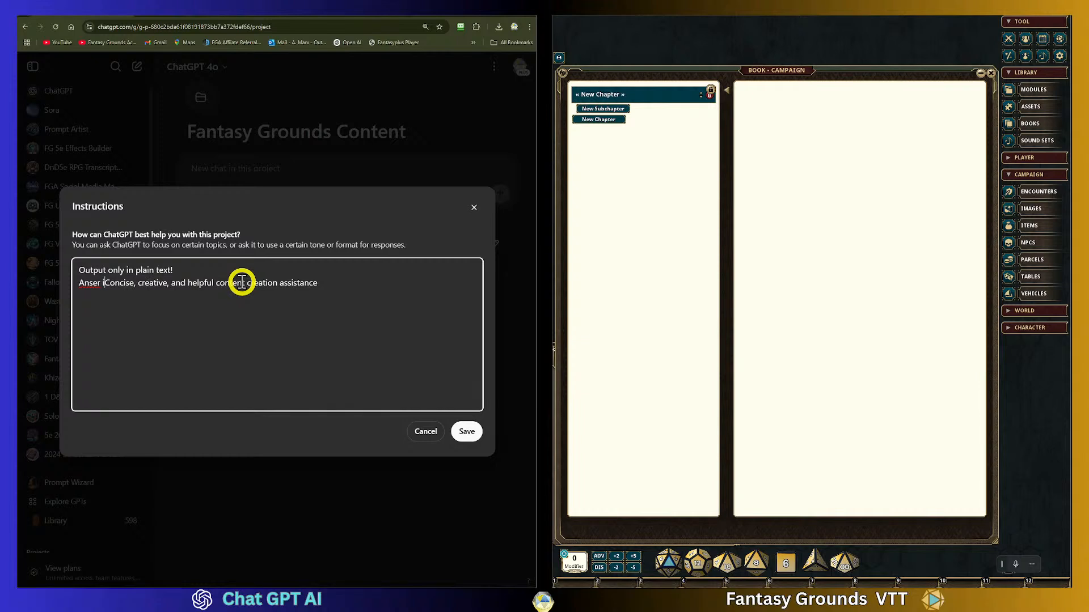
key("BackSpace")
type("with")
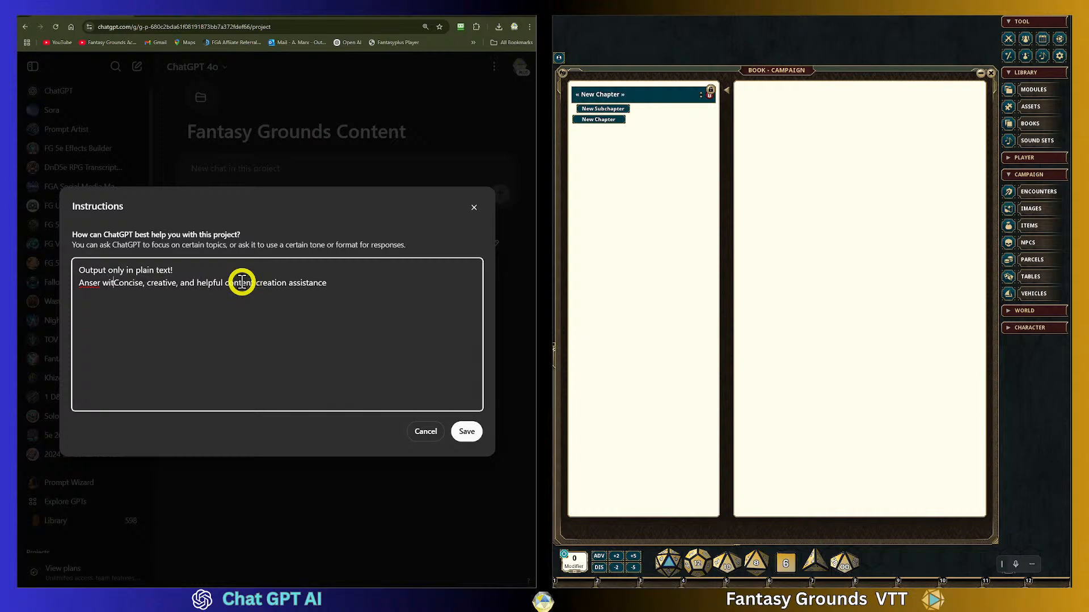
left_click(126, 282)
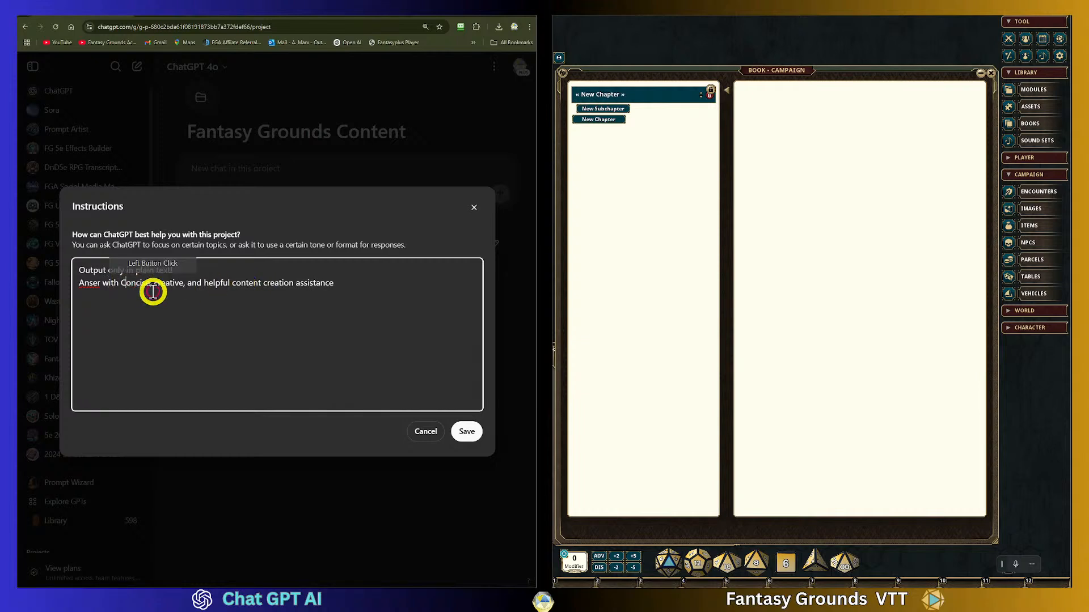
key("BackSpace")
type("c")
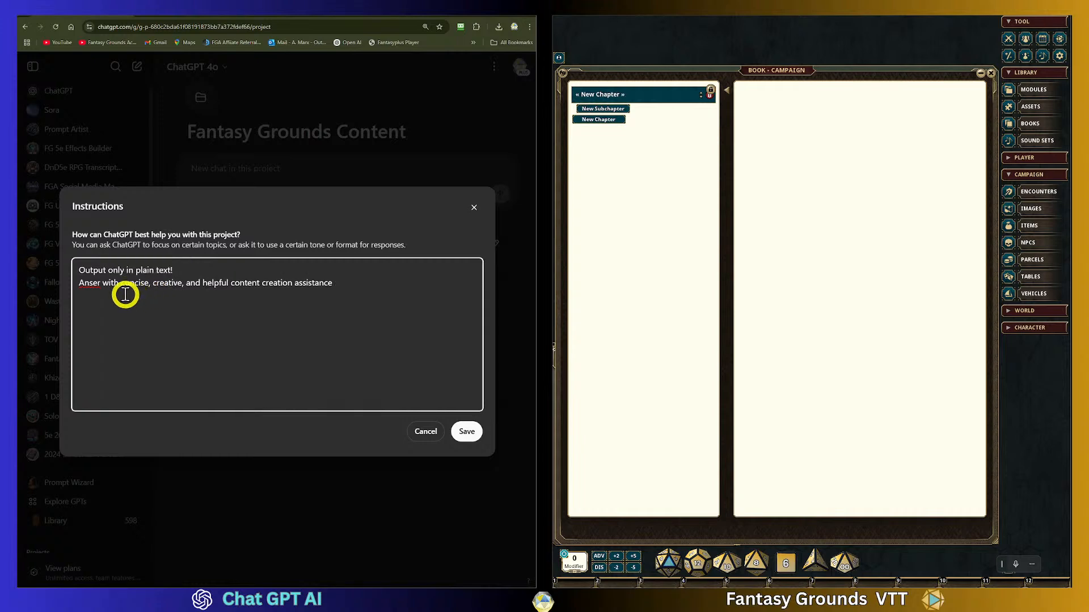
left_click(90, 283)
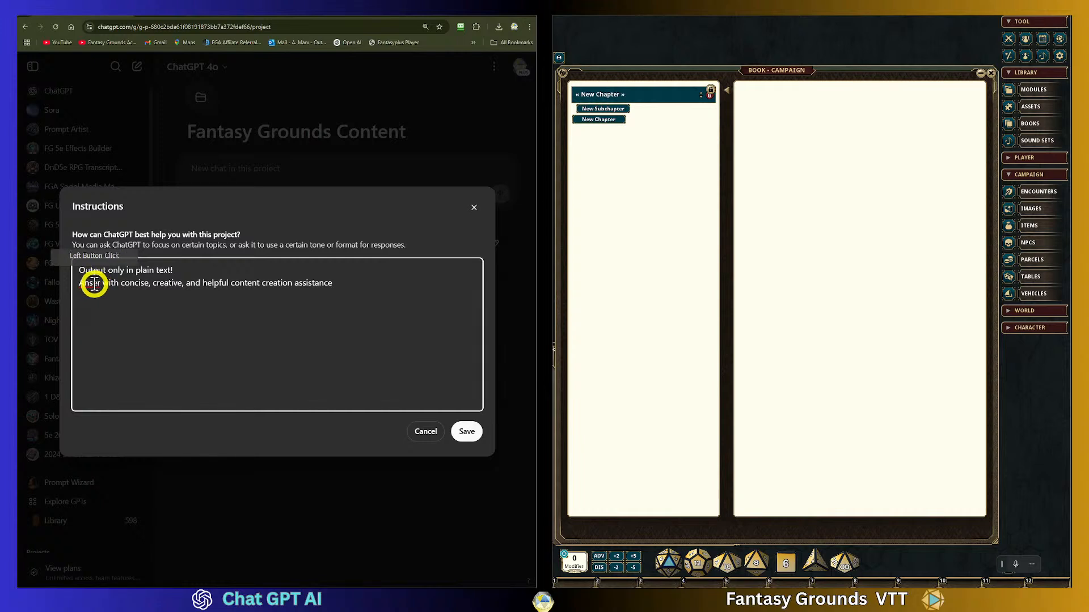
type("w")
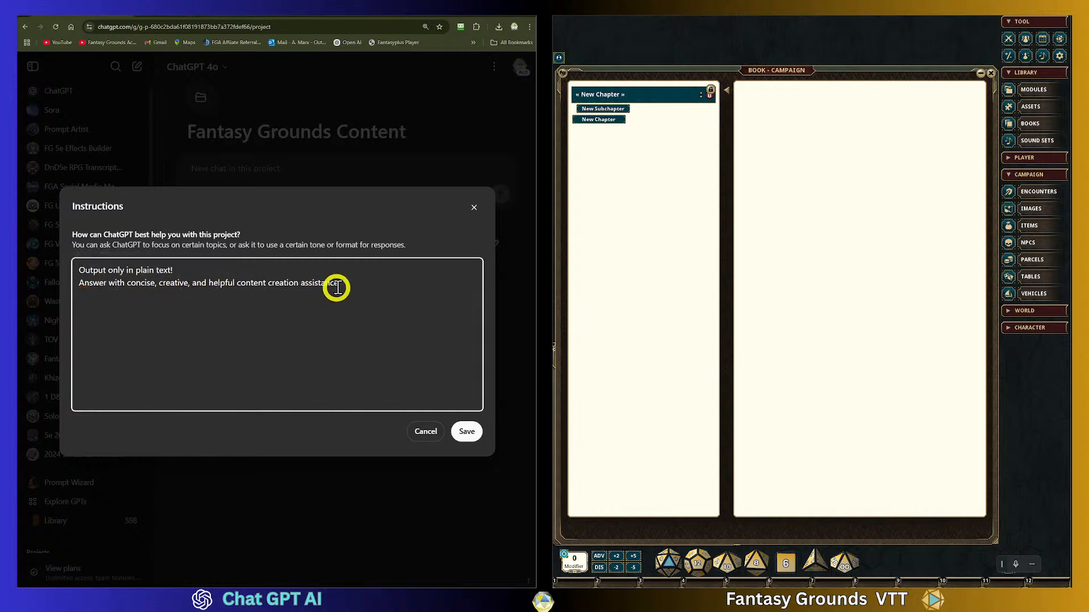
End the second line with a period and add "Use the SRD 5.2 content and the templates where an when applicable." below it, correcting misspellings.
left_click(371, 294)
type(".")
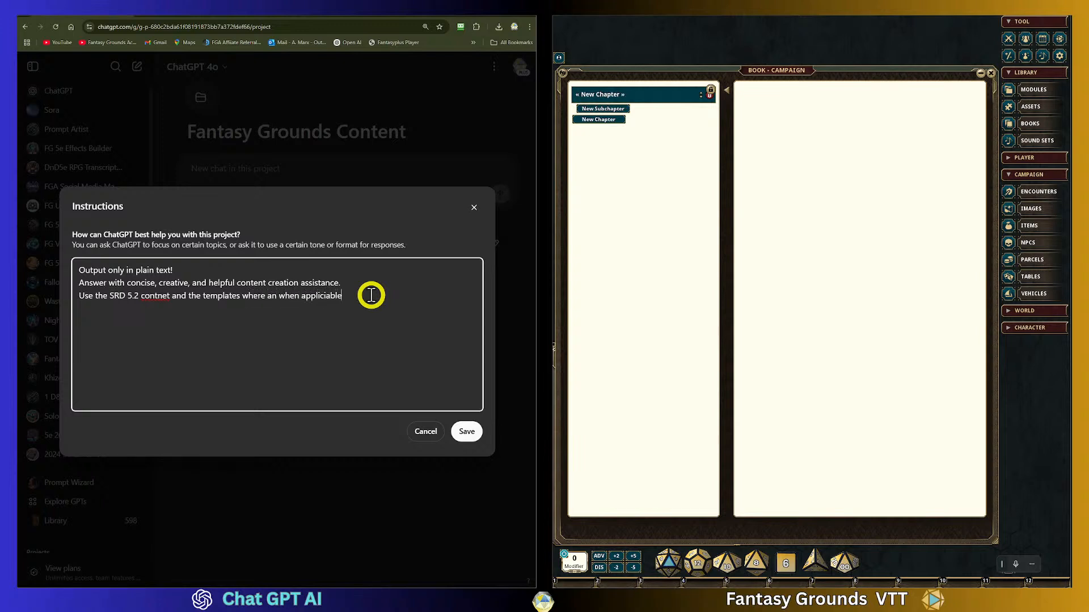
right_click(332, 295)
left_click(366, 318)
right_click(155, 297)
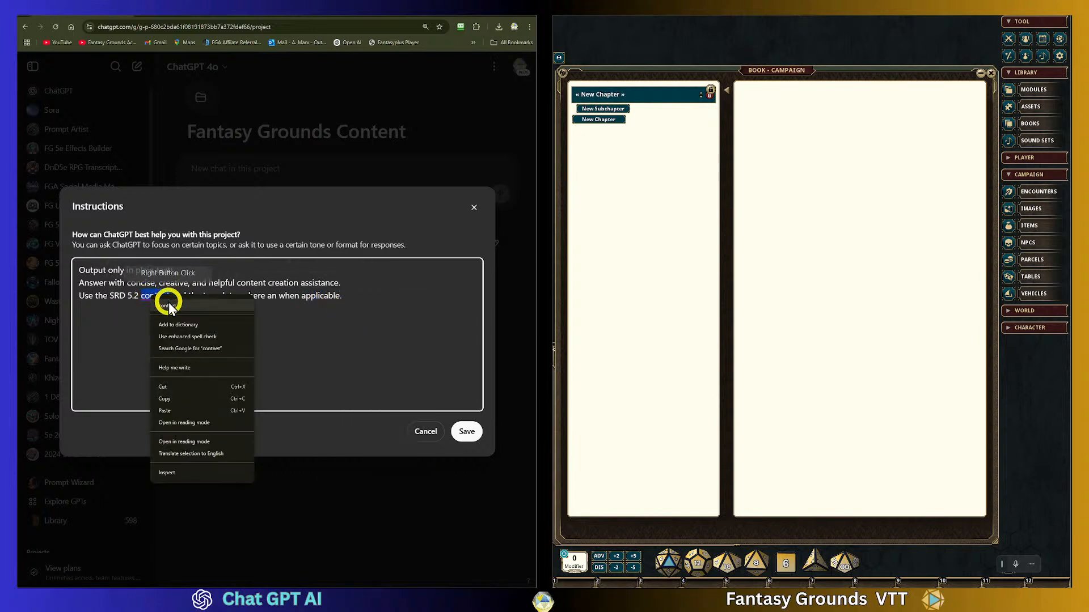
left_click(170, 314)
left_click(364, 299)
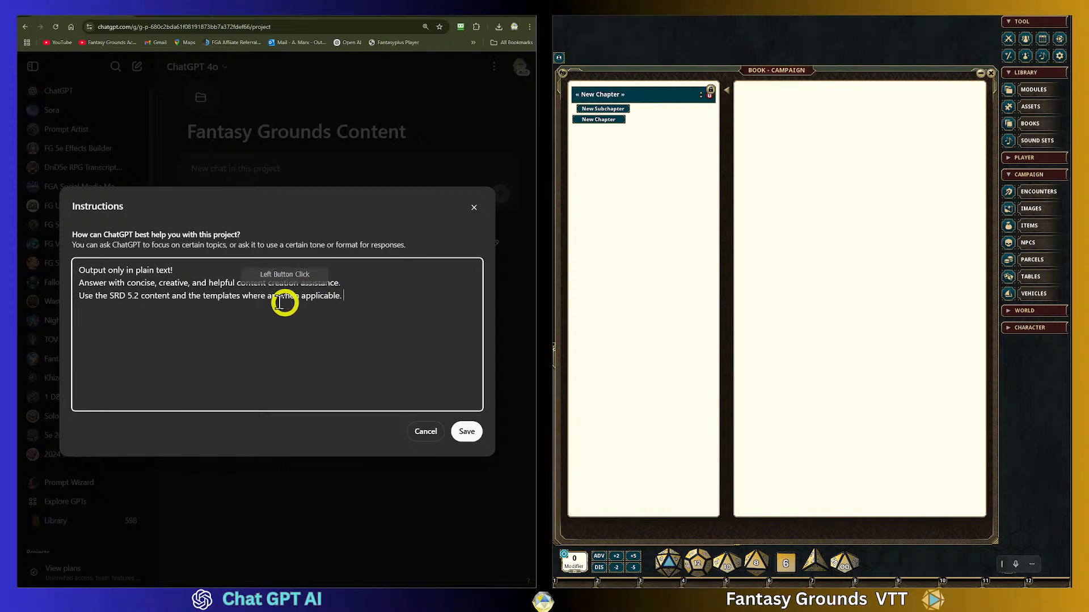
Add a fourth line to the project instructions reading "Formatting of text templates are for Fantasy Grounds 5e rule set parsing.".
left_click_drag(342, 295, 74, 297)
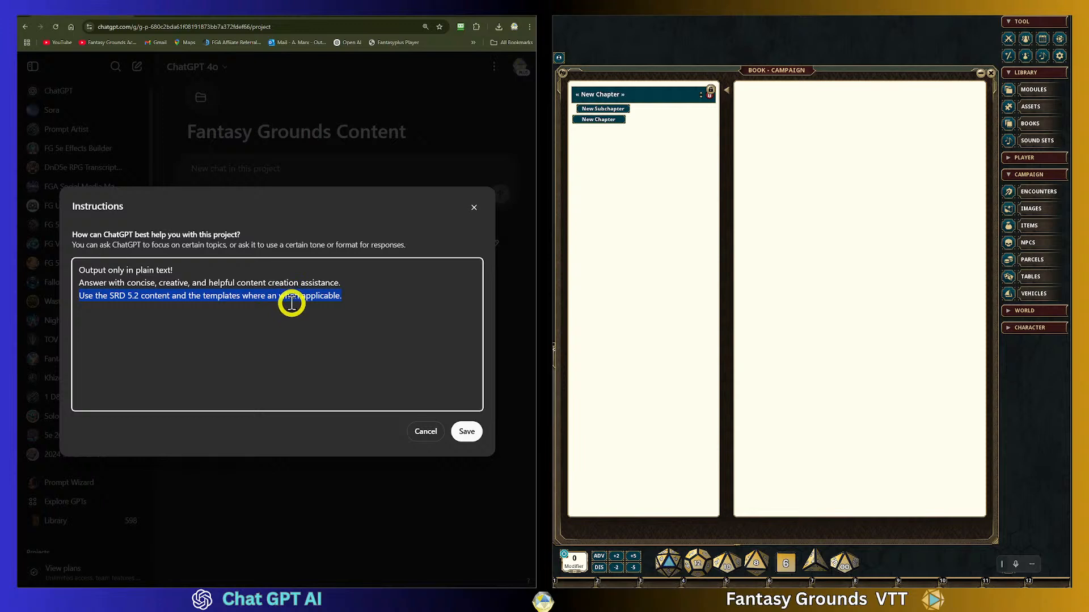
left_click(352, 298)
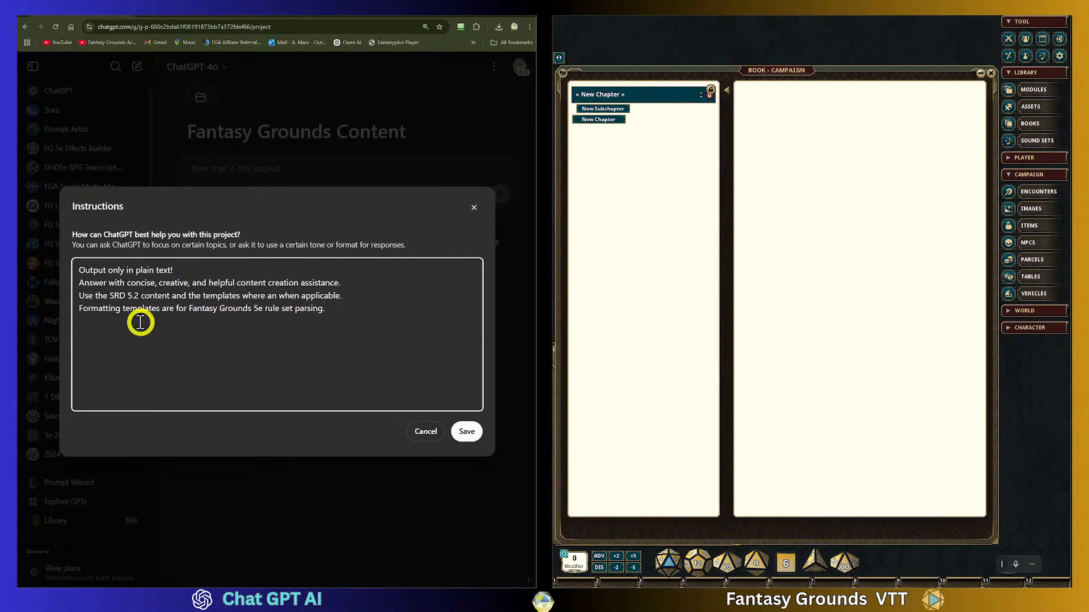
left_click(122, 309)
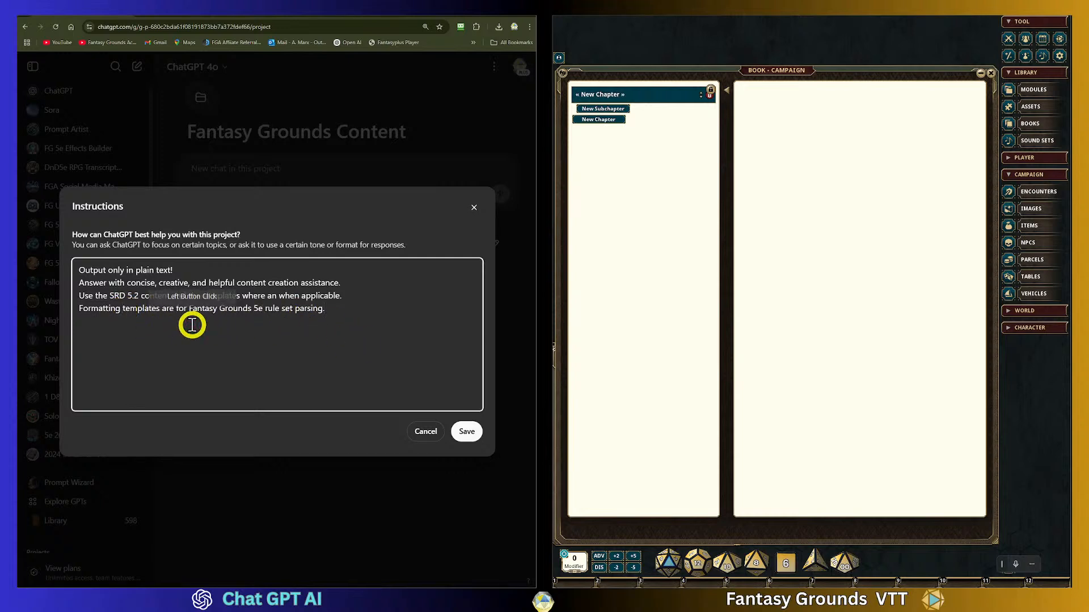
type("of text")
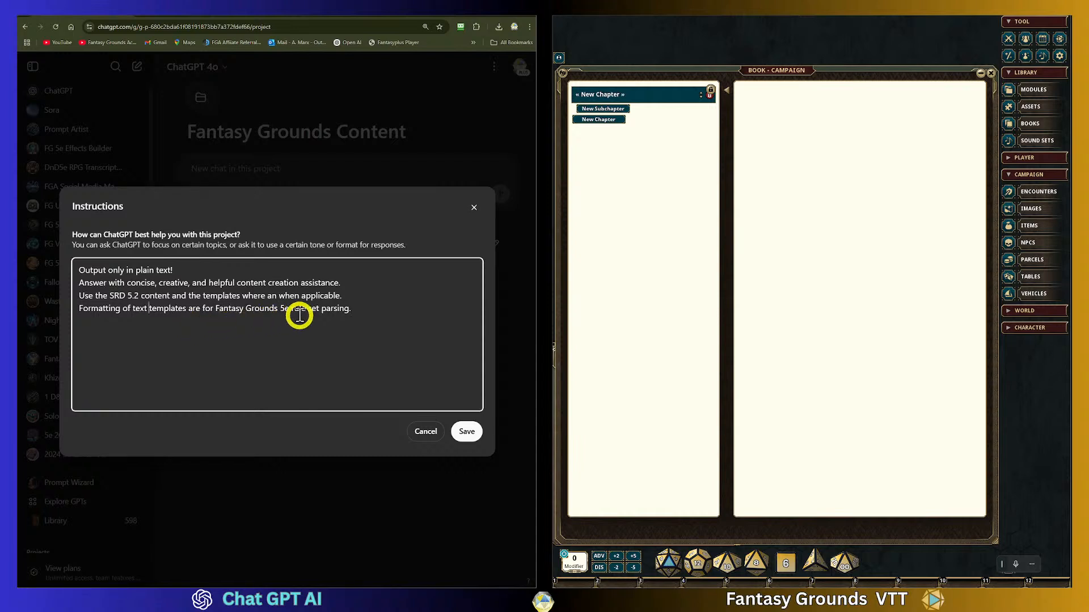
Reword the fourth line to say "for the Fantasy Grounds VTT 5e rule set parsing." and save the project instructions.
left_click(215, 308)
type("the")
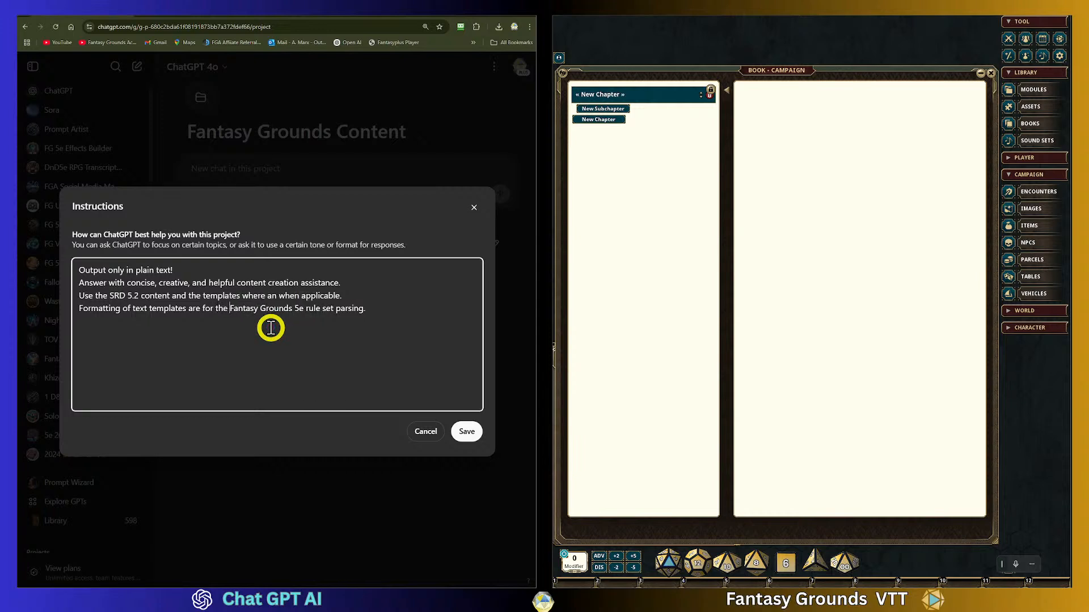
left_click(293, 310)
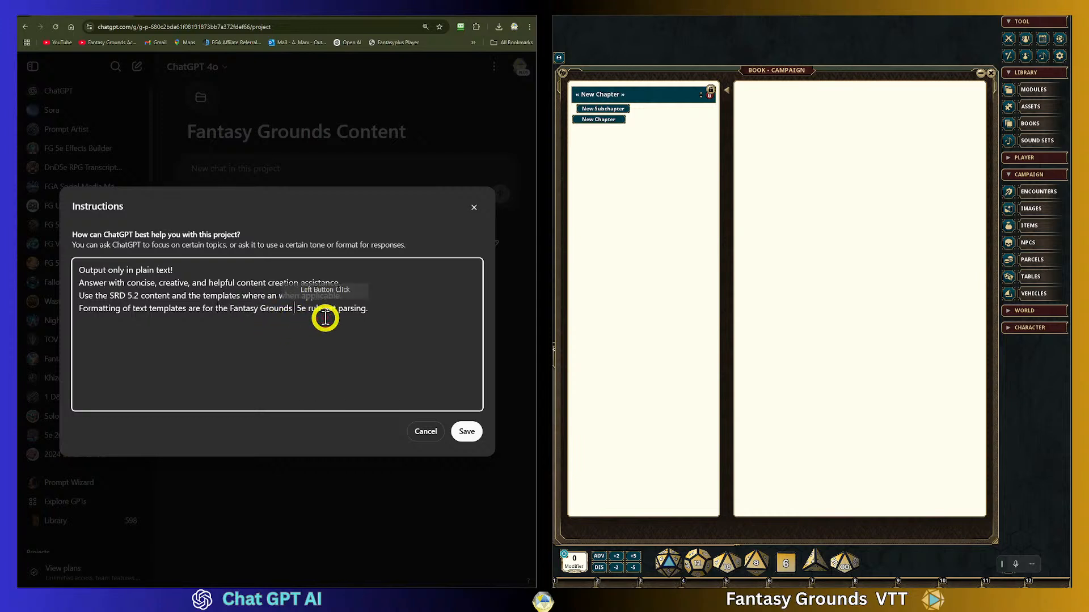
type("VTT")
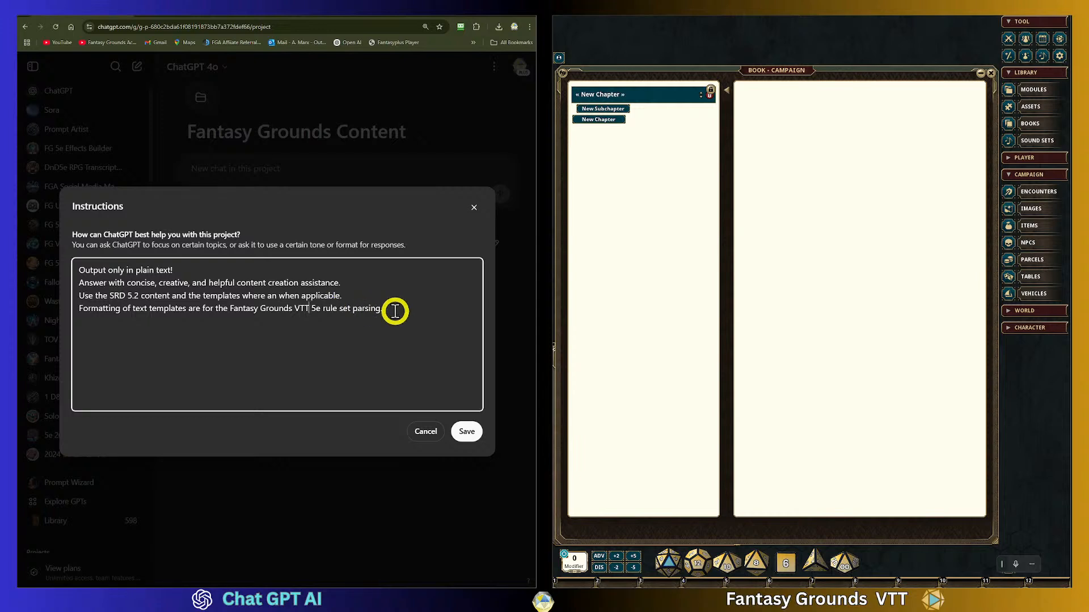
left_click(355, 309)
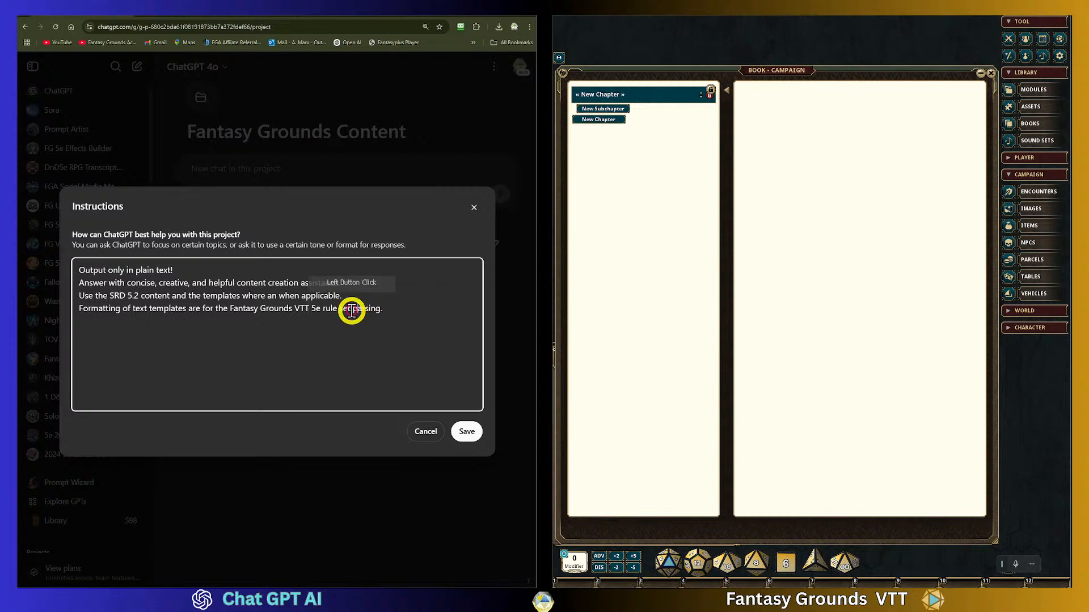
left_click(468, 437)
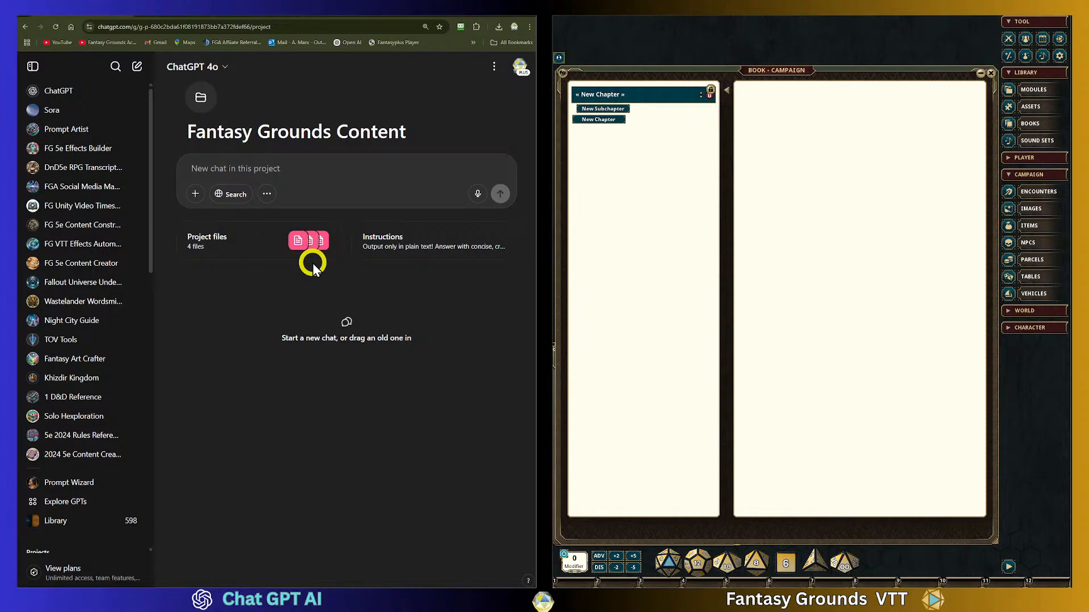
scroll(122, 391, "down", 2)
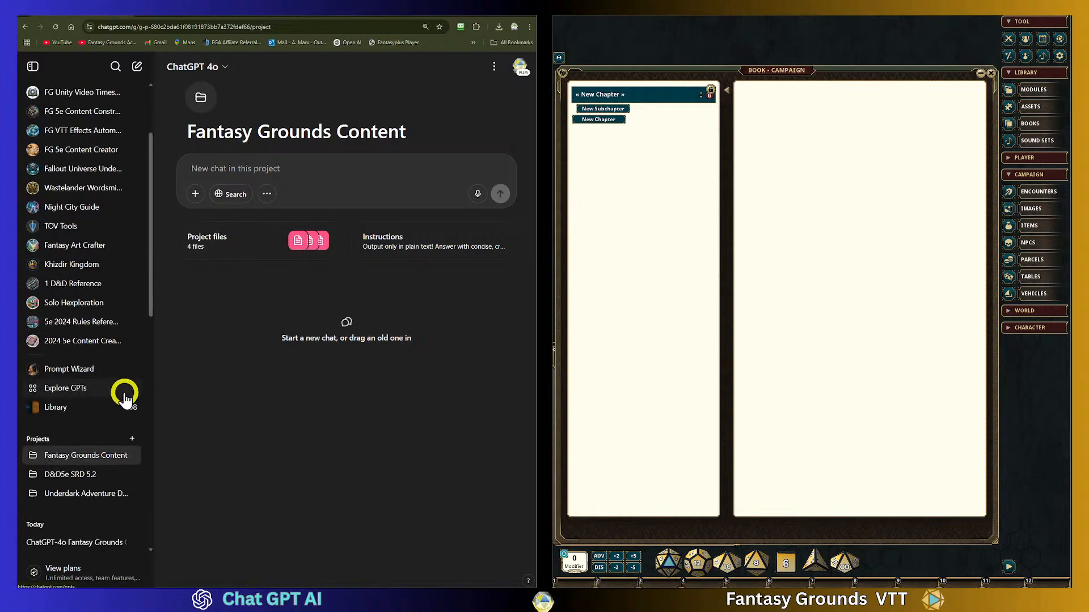
scroll(67, 422, "down", 1)
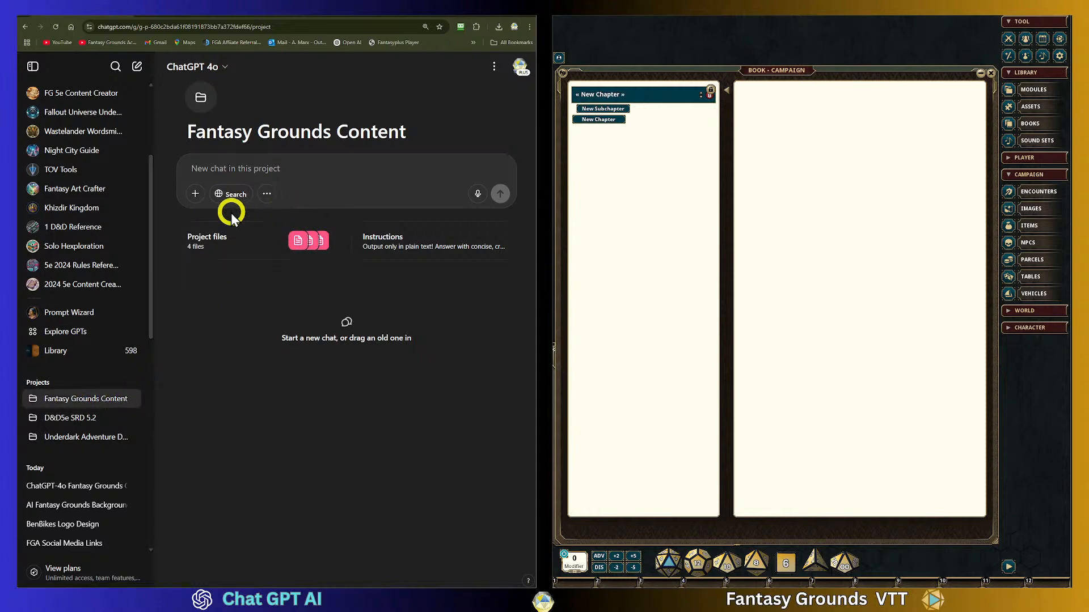
left_click(247, 169)
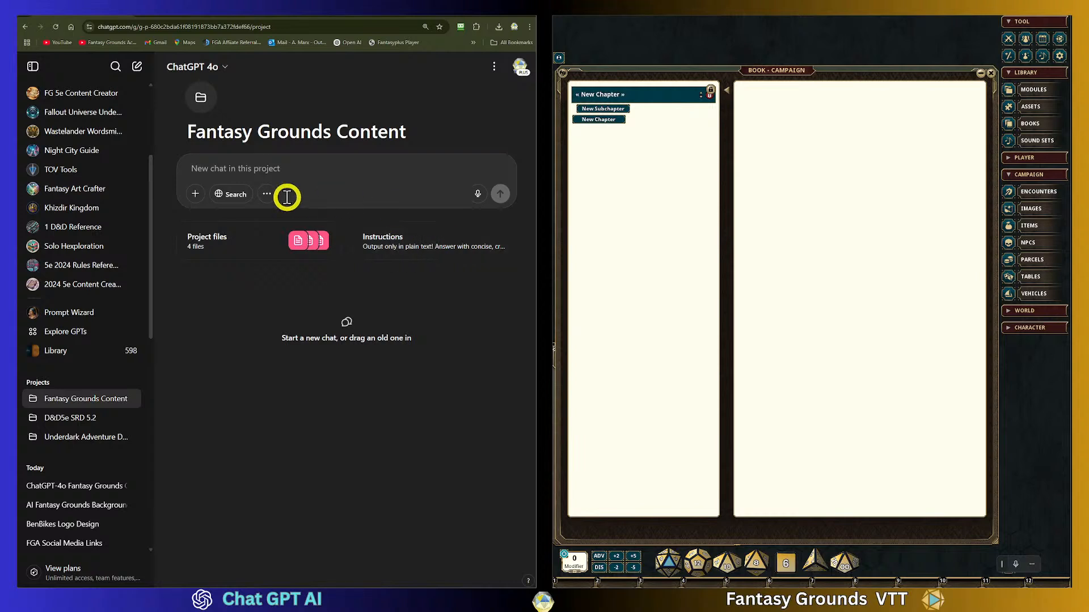
left_click(247, 175)
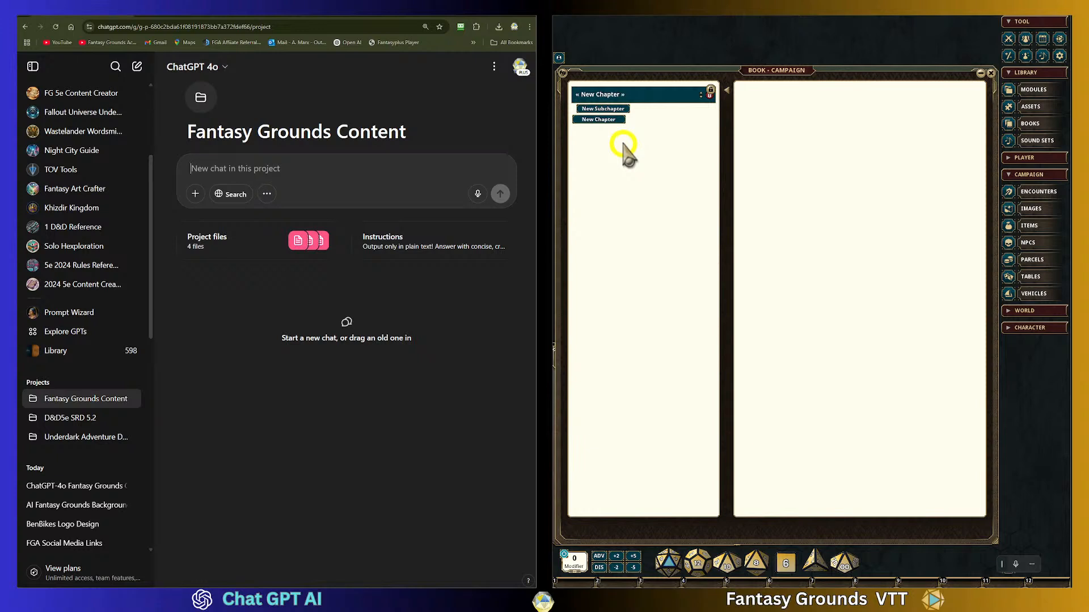
left_click(605, 31)
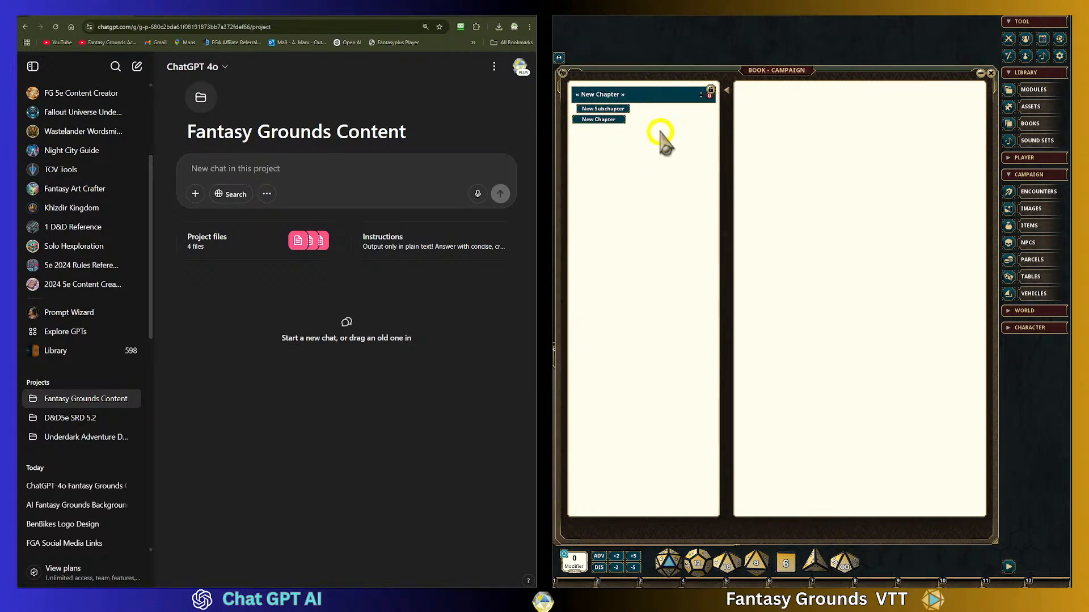
left_click_drag(668, 71, 672, 72)
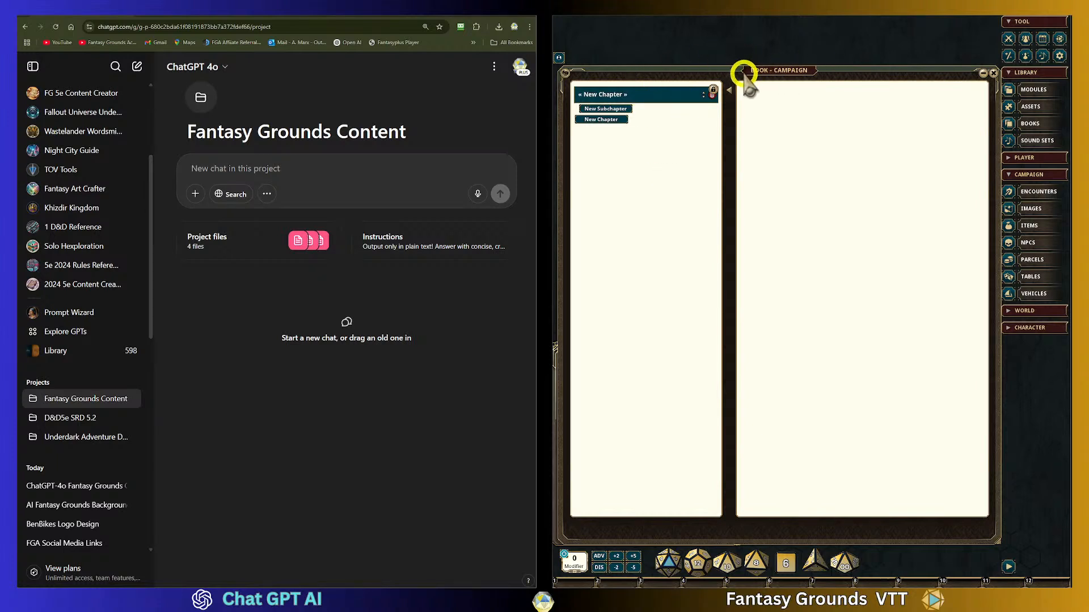
left_click(622, 38)
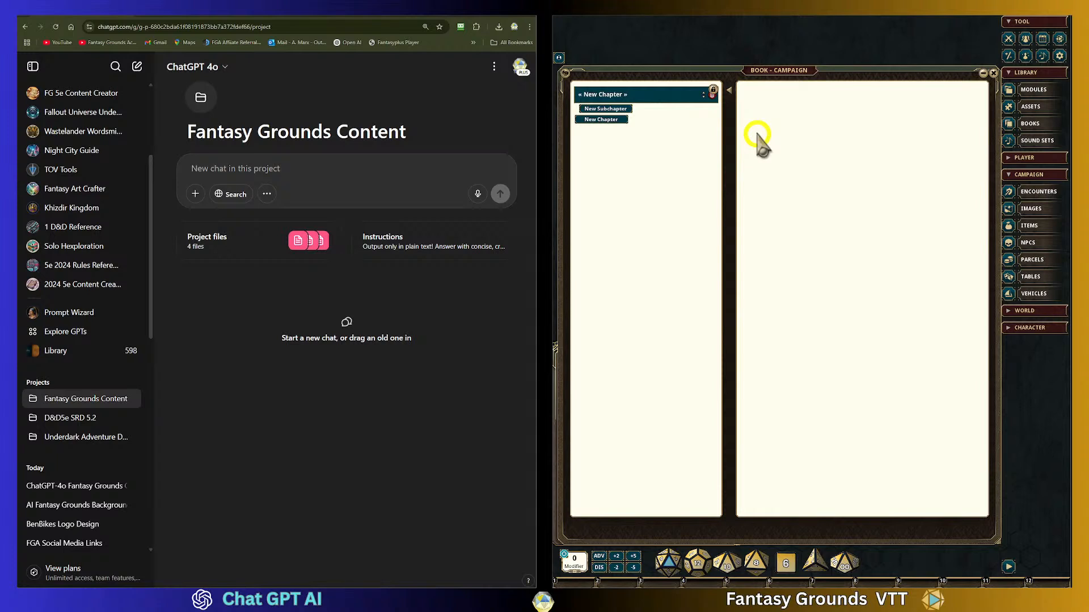
left_click(647, 94)
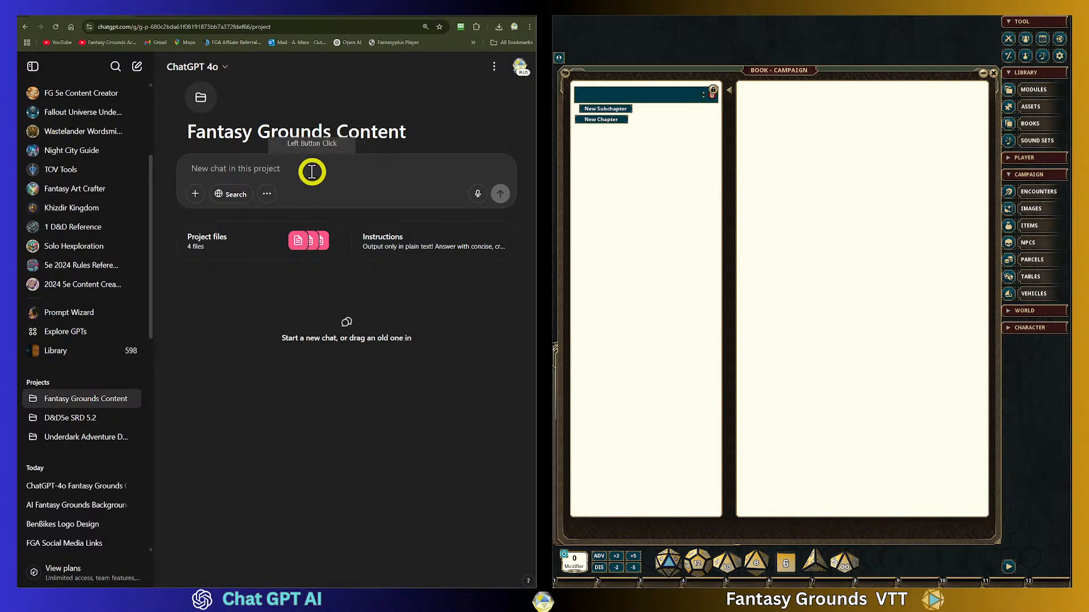
left_click(252, 163)
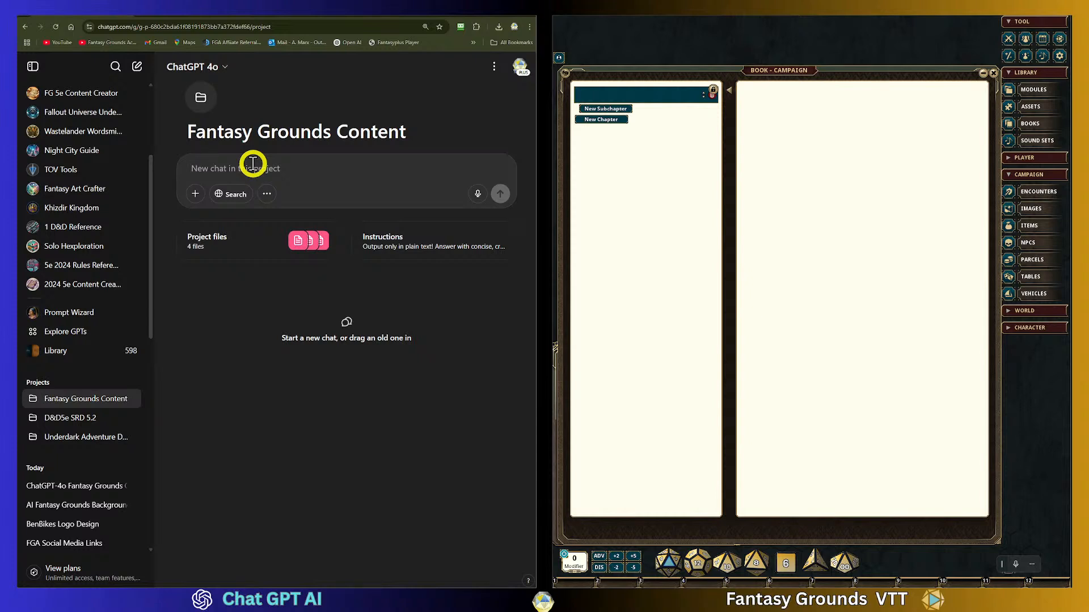
left_click(252, 164)
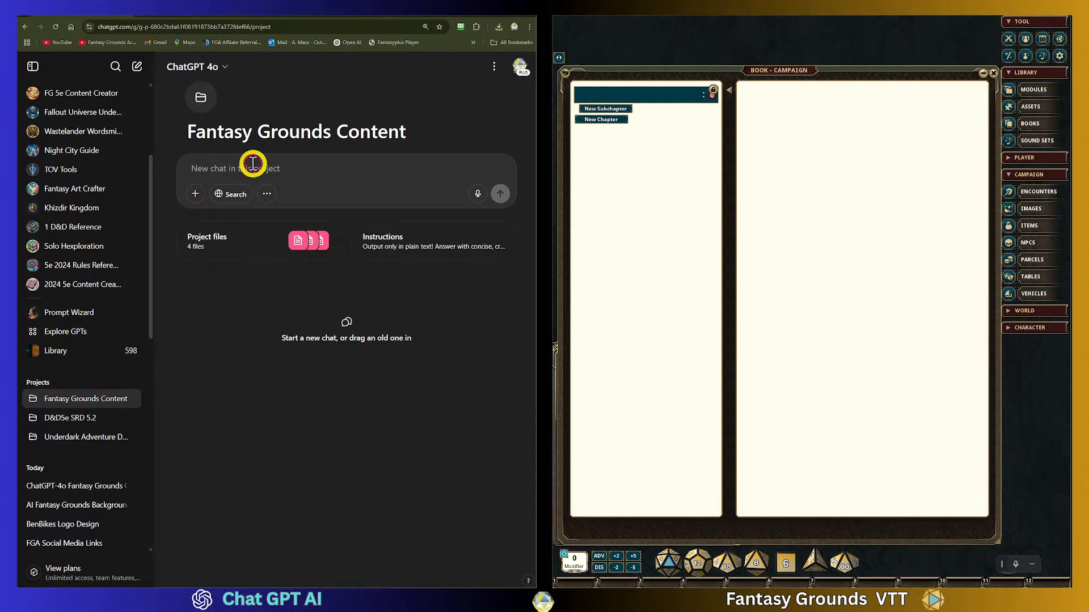
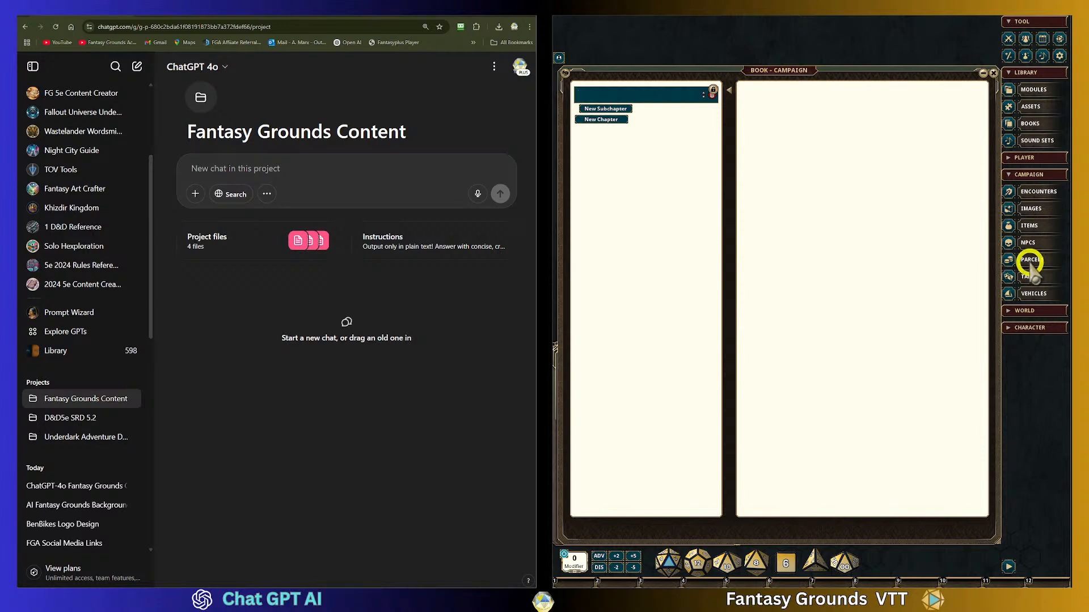
In Fantasy Grounds, open the campaign's NPCs and Tables lists and arrange them one below the other over the book window.
left_click(1028, 241)
left_click_drag(785, 224, 660, 147)
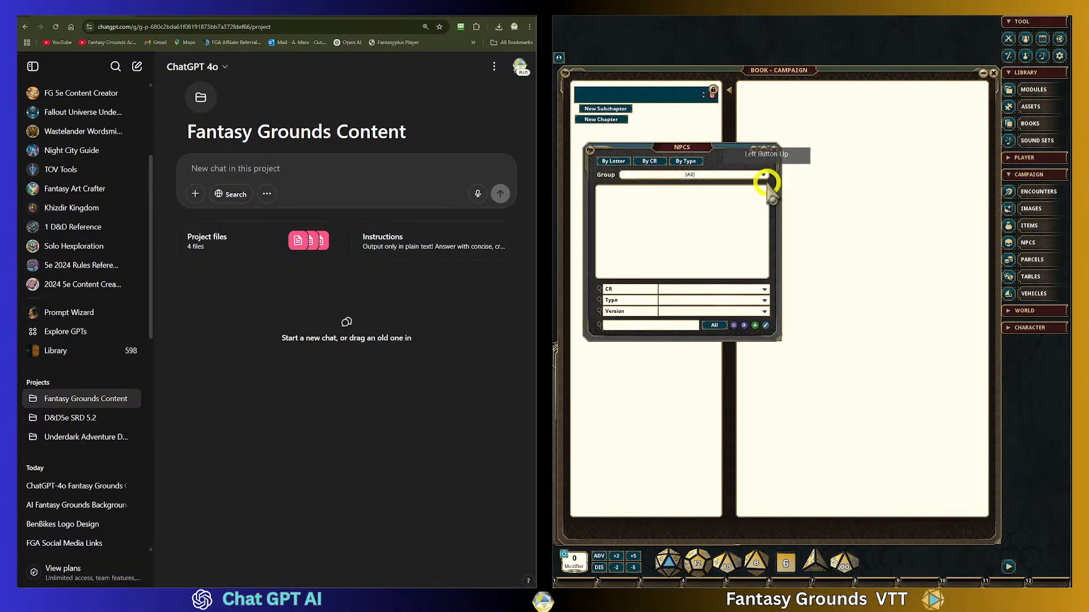
left_click(1038, 276)
left_click_drag(811, 211, 688, 298)
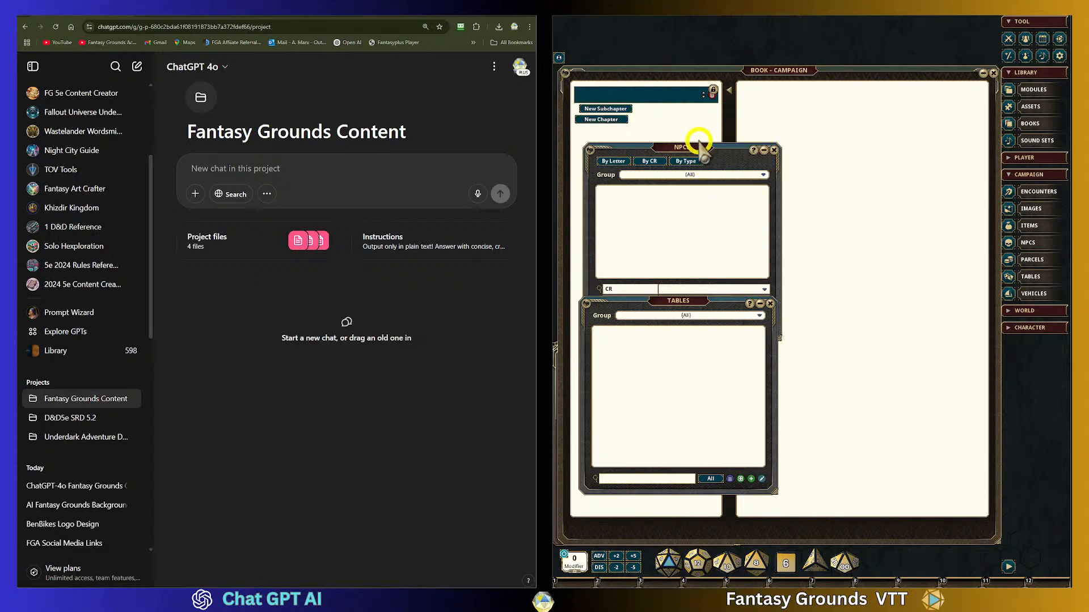
left_click(672, 325)
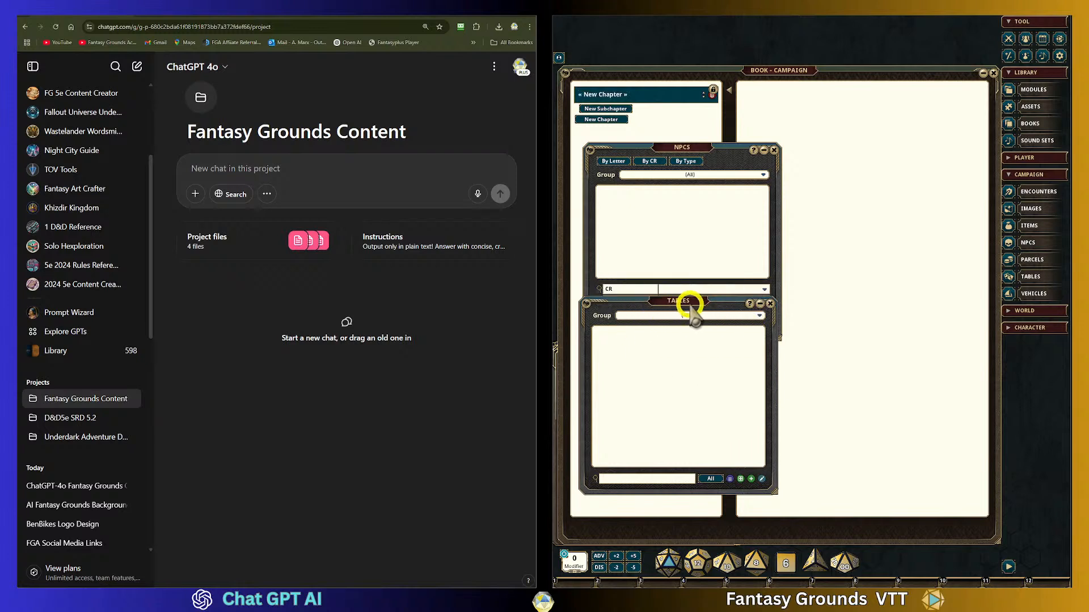
mouse_move(680, 304)
left_mouse_down()
mouse_move(710, 346)
mouse_move(681, 314)
left_mouse_up()
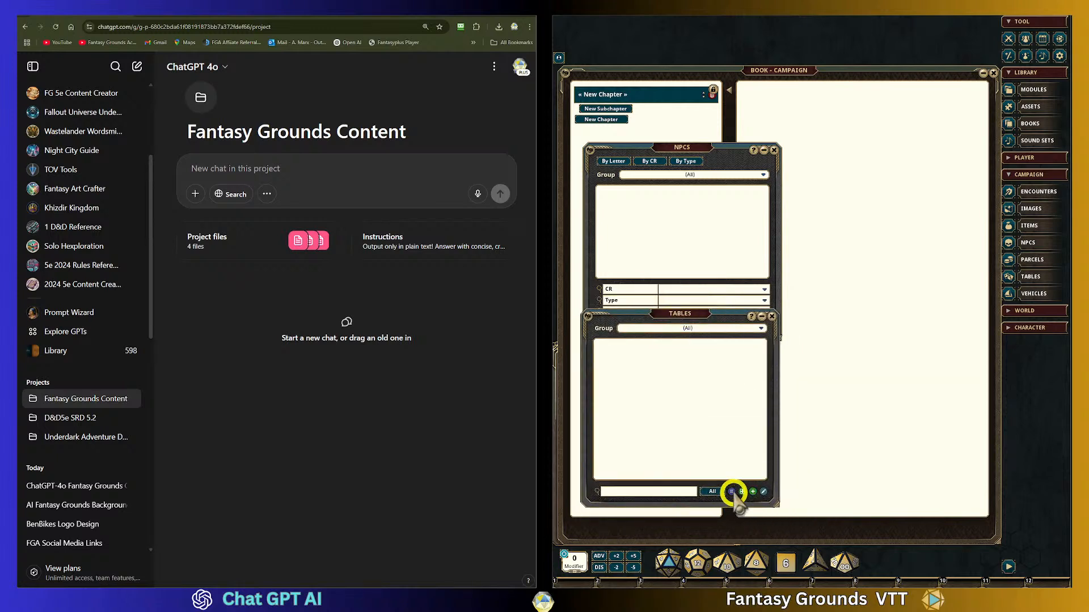
left_click(688, 161)
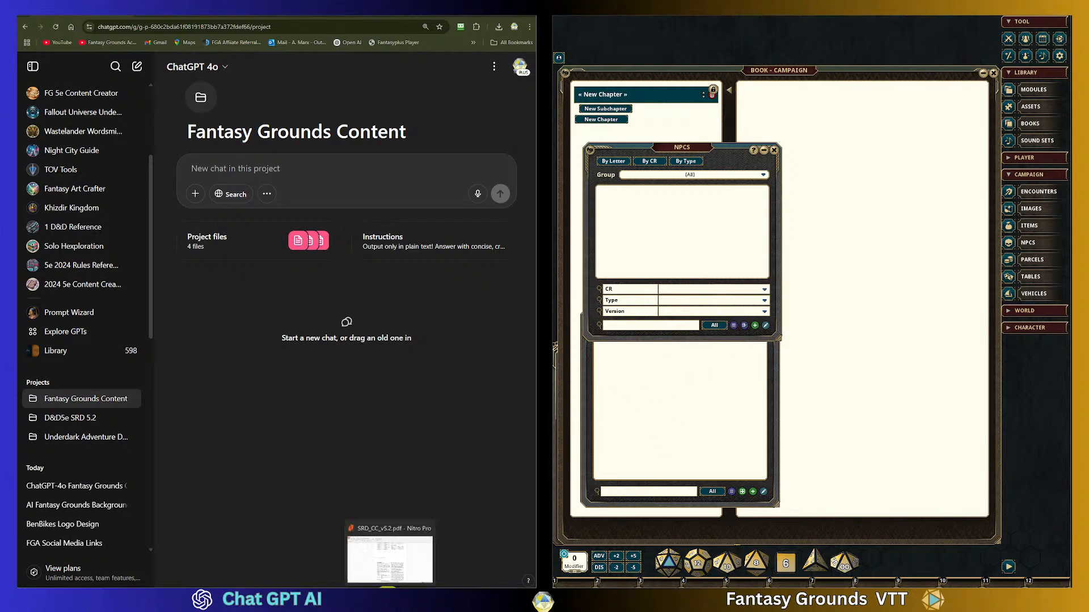
Switch to the SRD 5.2 PDF and browse past the class chapters to the monster stat blocks.
left_click(388, 588)
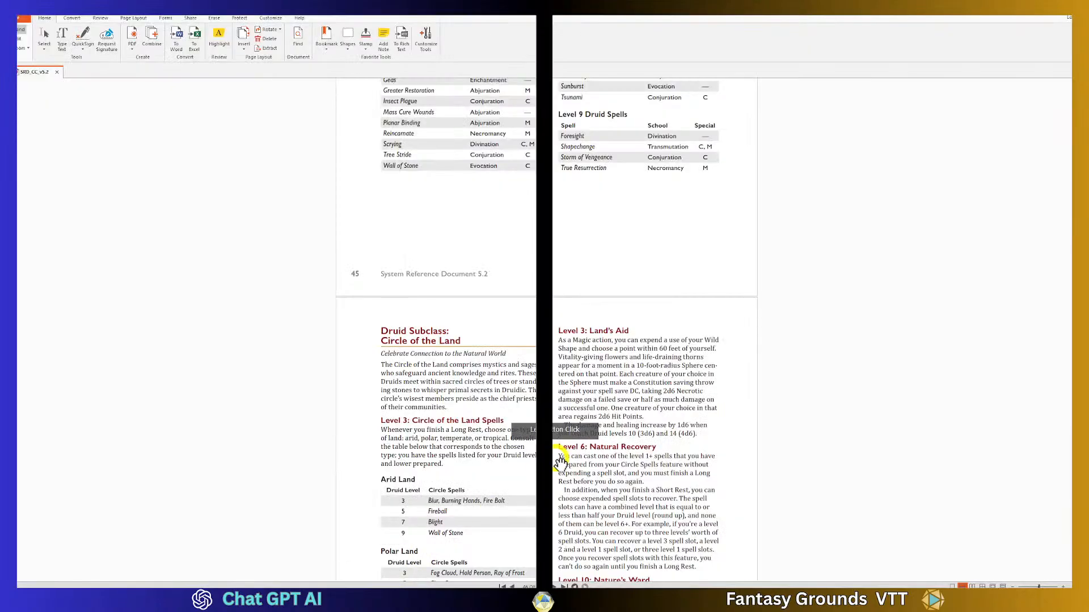
scroll(598, 472, "down", 10)
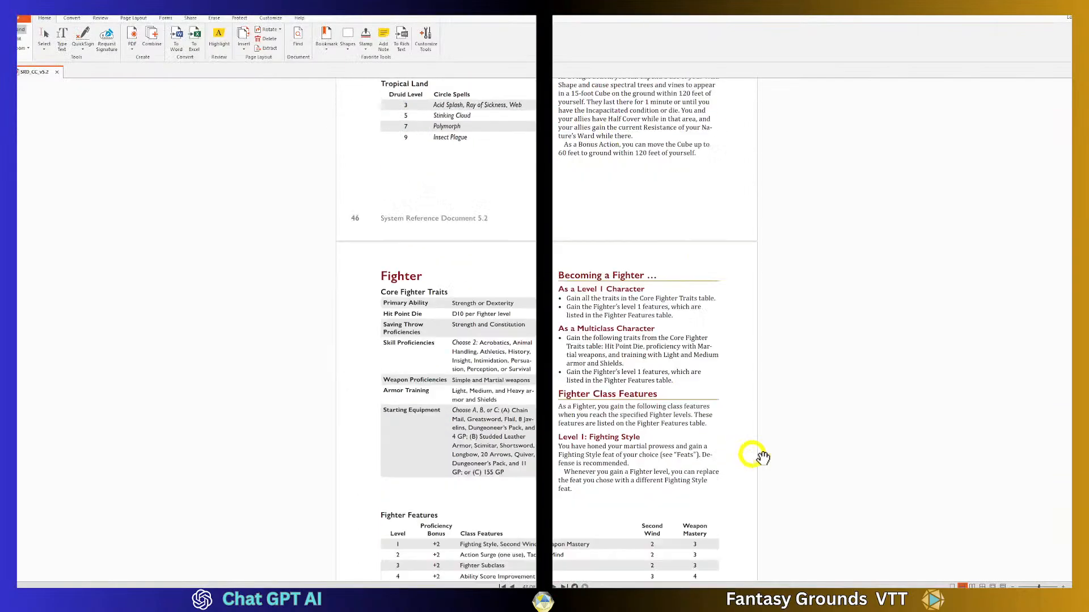
scroll(808, 464, "down", 15)
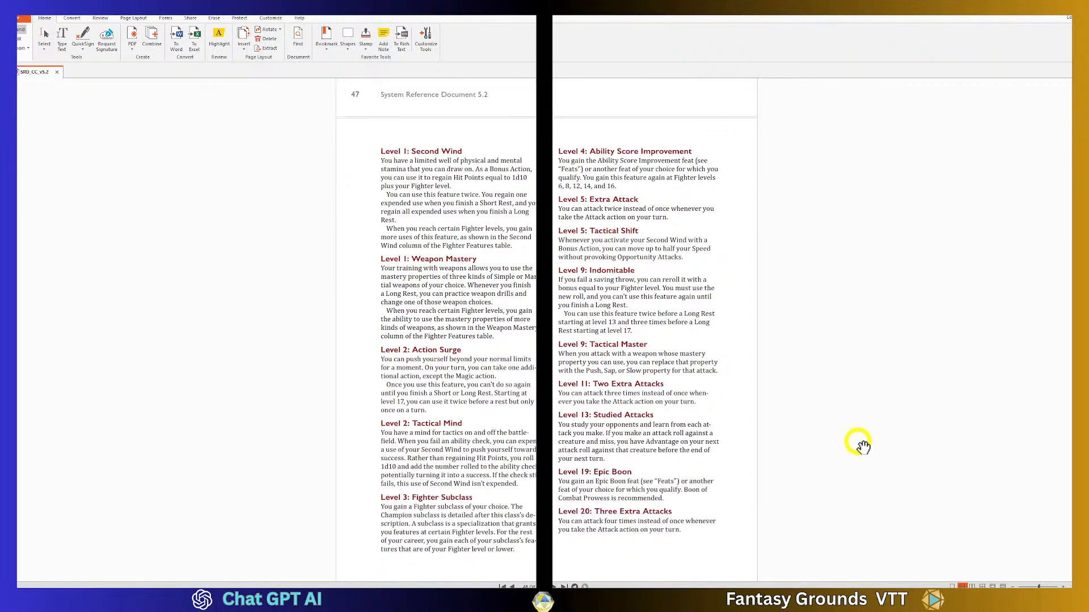
scroll(859, 441, "down", 5)
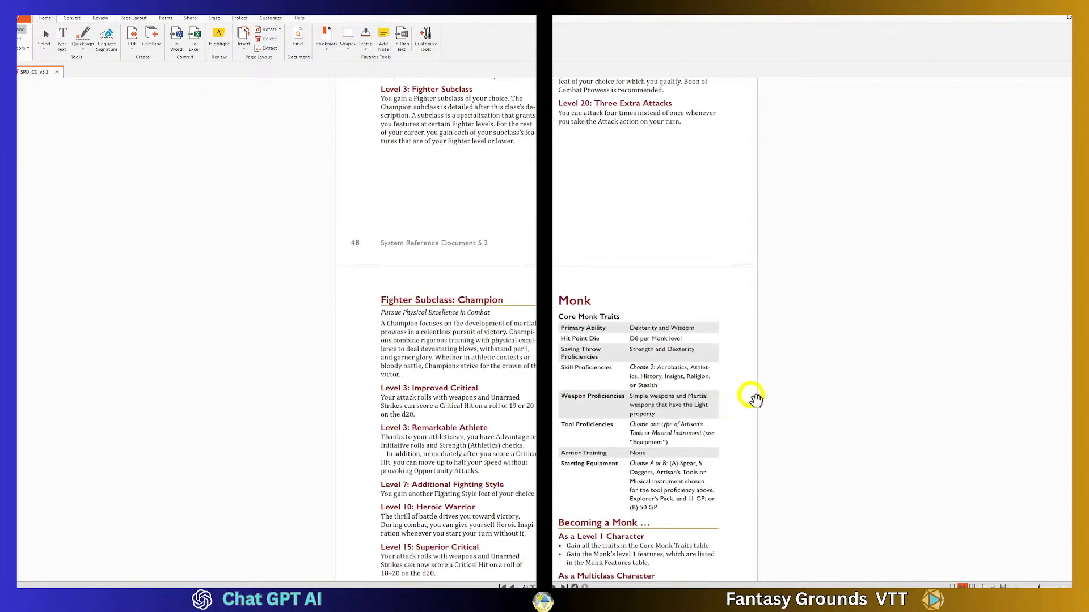
scroll(754, 399, "down", 2)
scroll(861, 312, "up", 1)
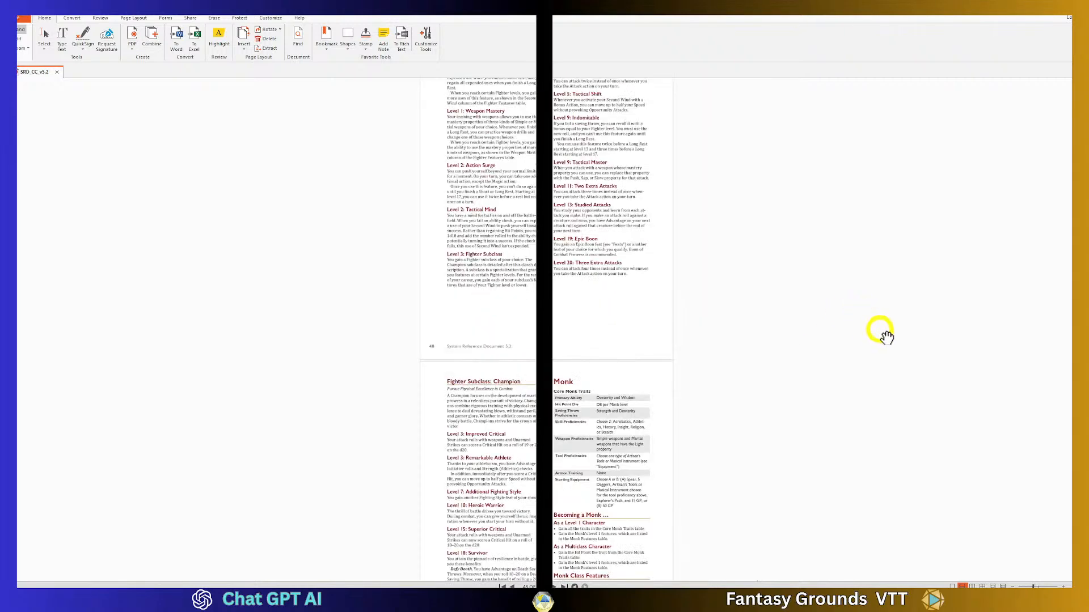
scroll(1058, 141, "up", 11)
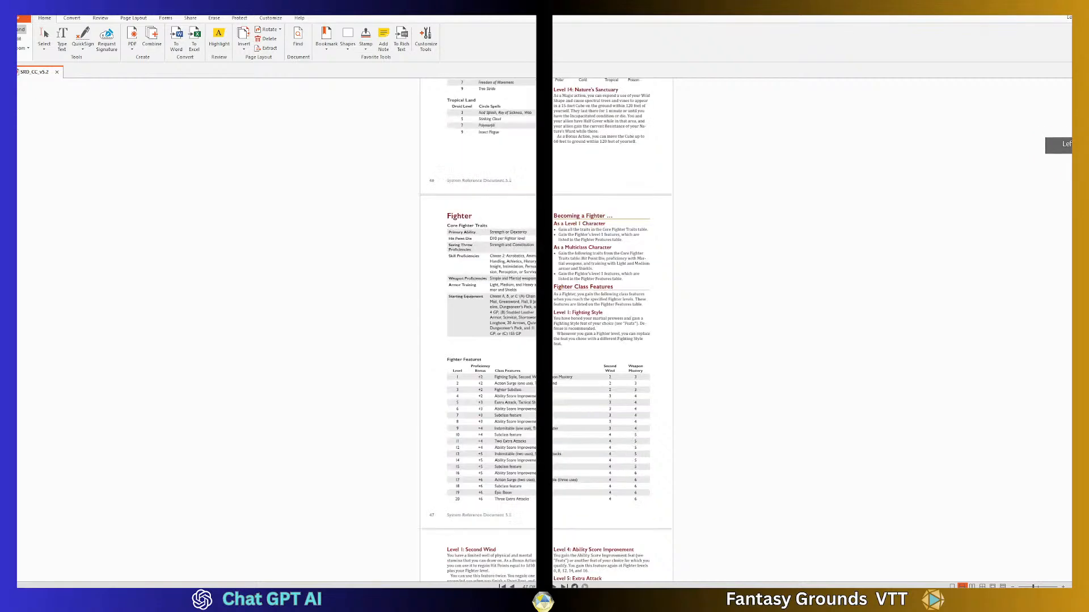
left_click(877, 420)
scroll(877, 420, "down", 8)
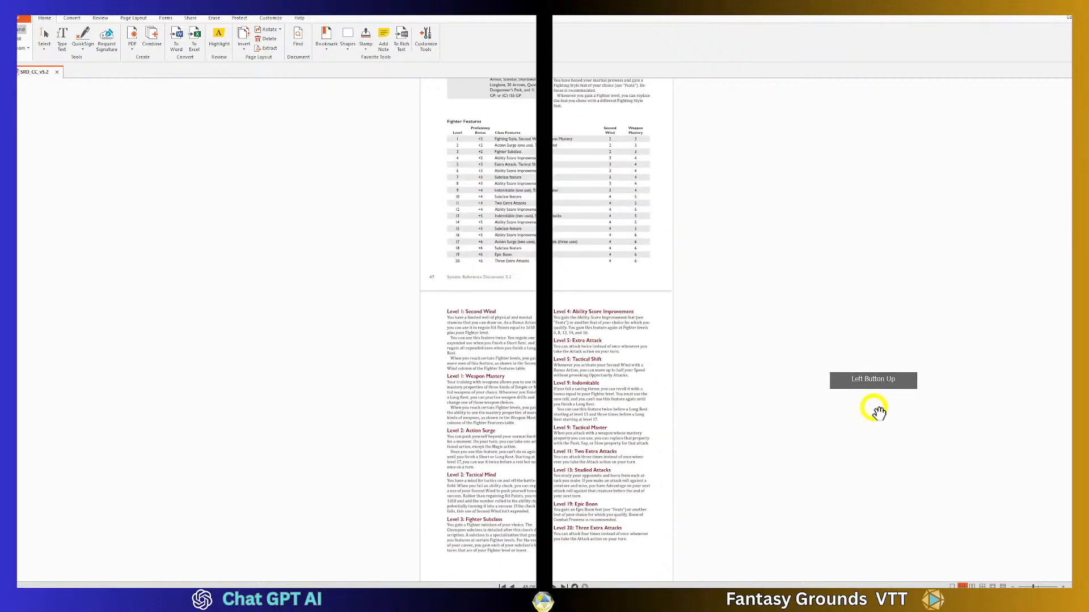
scroll(884, 420, "down", 17)
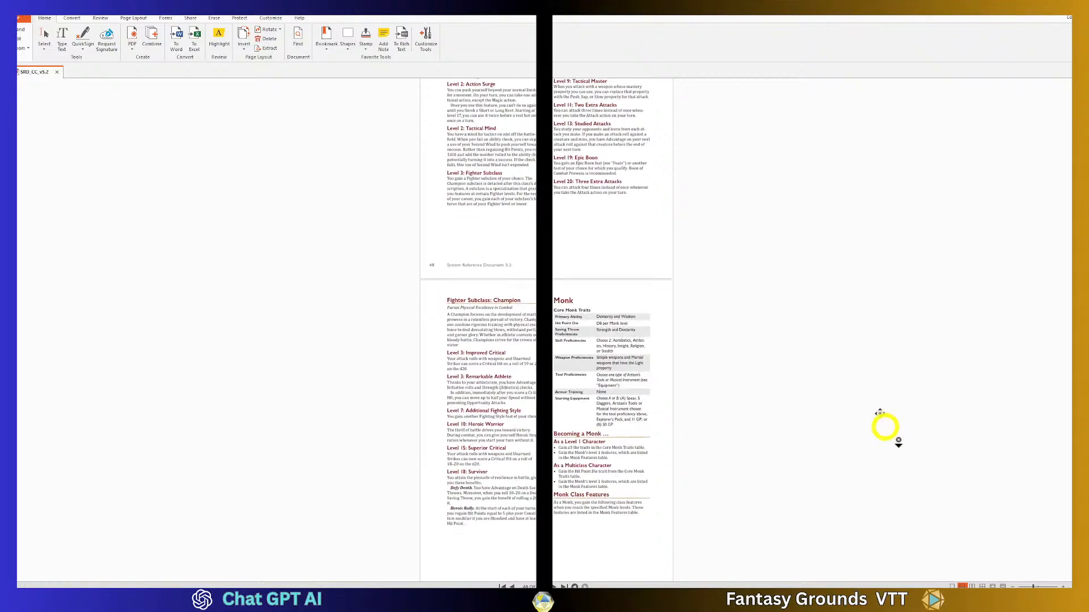
left_click(853, 433)
scroll(855, 441, "down", 18)
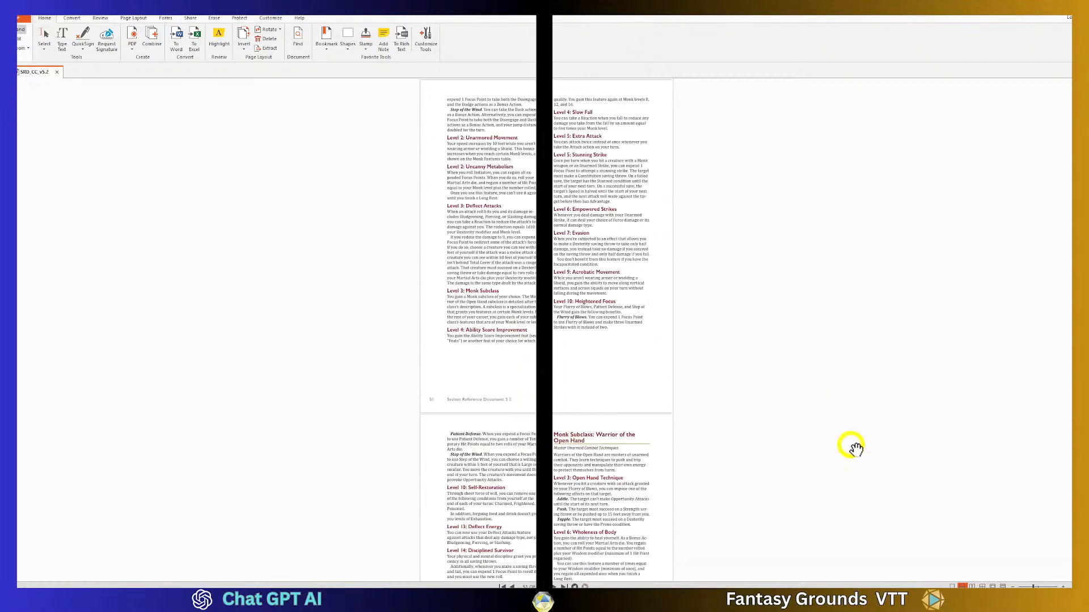
scroll(858, 440, "down", 15)
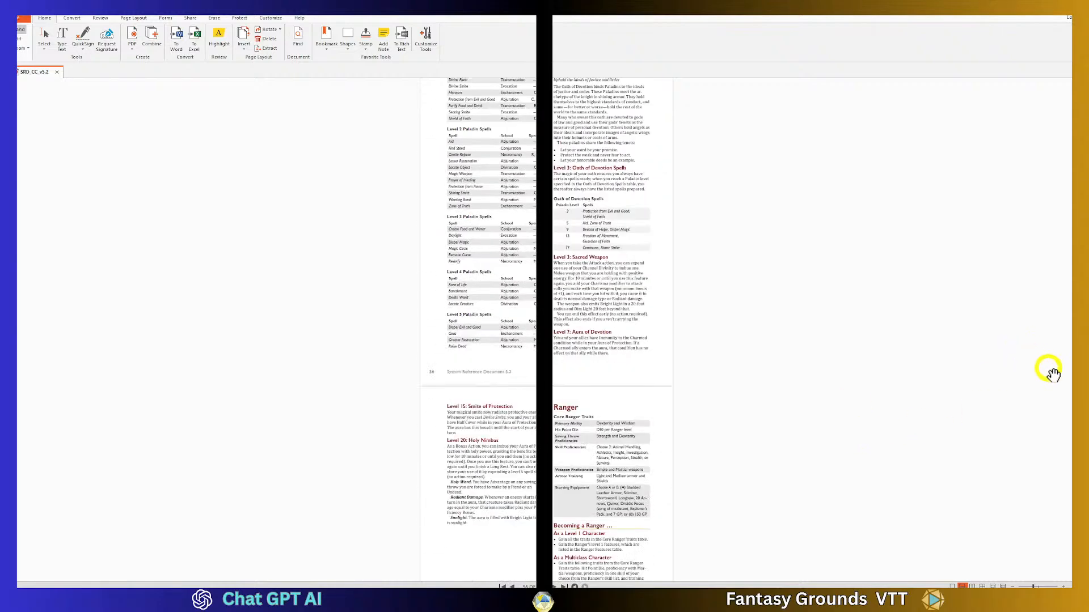
left_click(1072, 577)
scroll(930, 515, "down", 2)
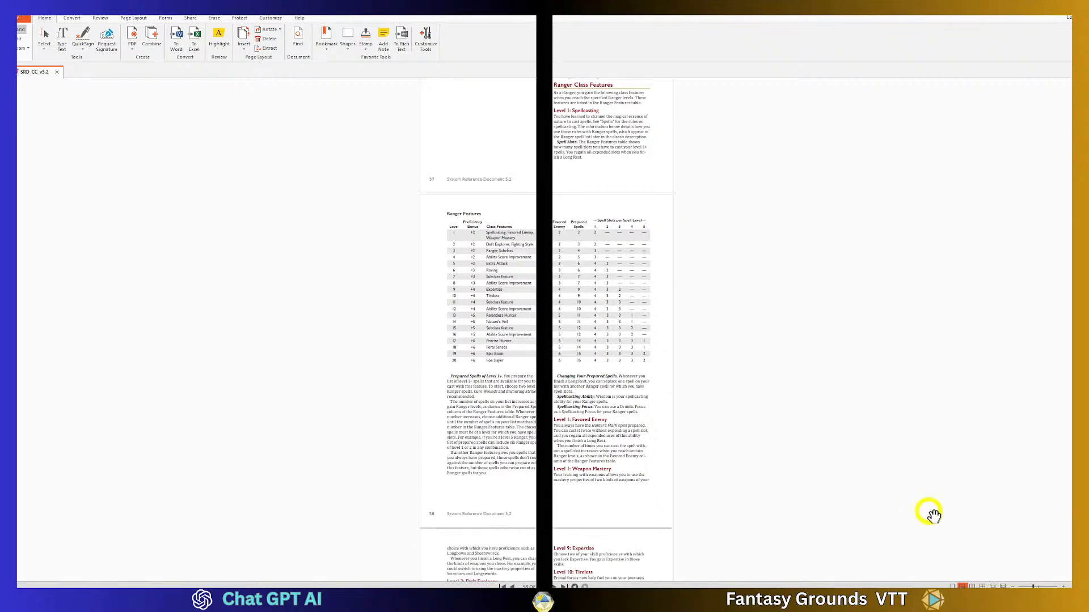
scroll(913, 503, "up", 1)
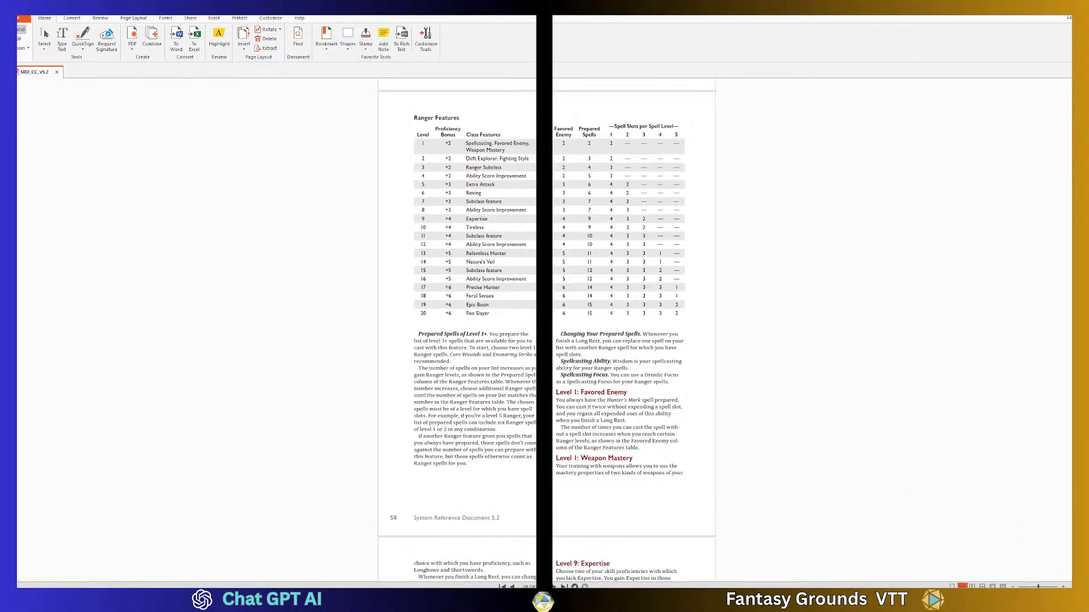
left_click(1071, 578)
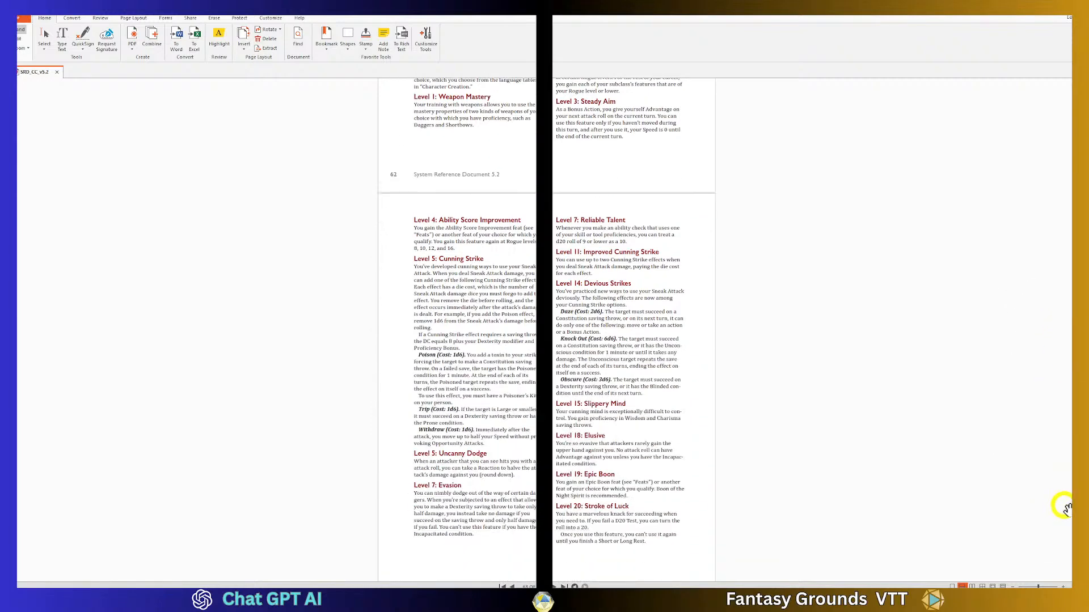
left_click_drag(1070, 141, 1042, 489)
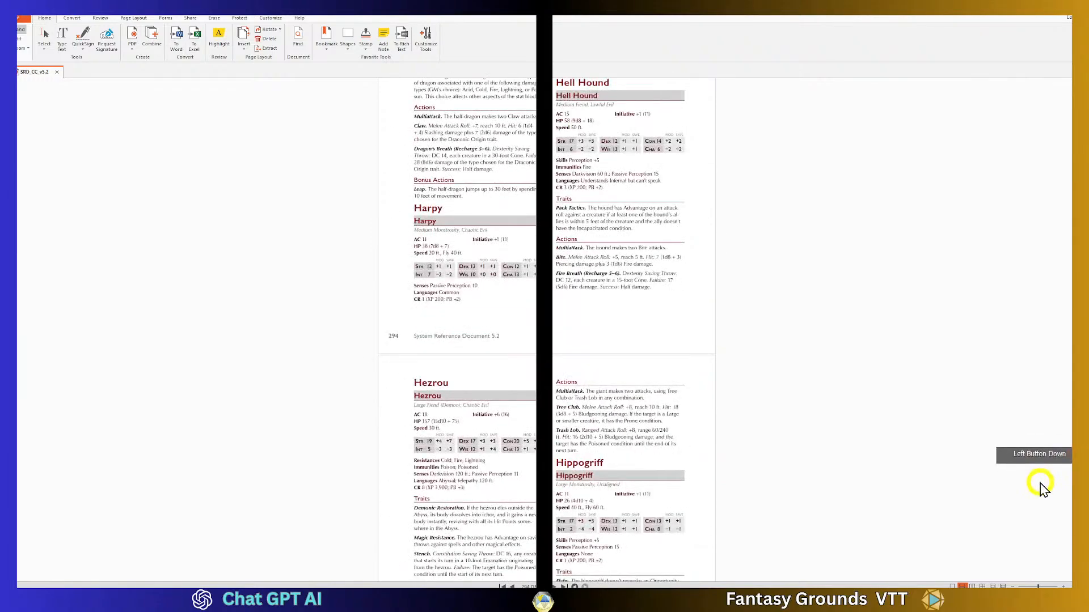
Go to the Half-Dragon stat block and activate the Select tool for marking text in the PDF.
left_click_drag(1040, 483, 583, 425)
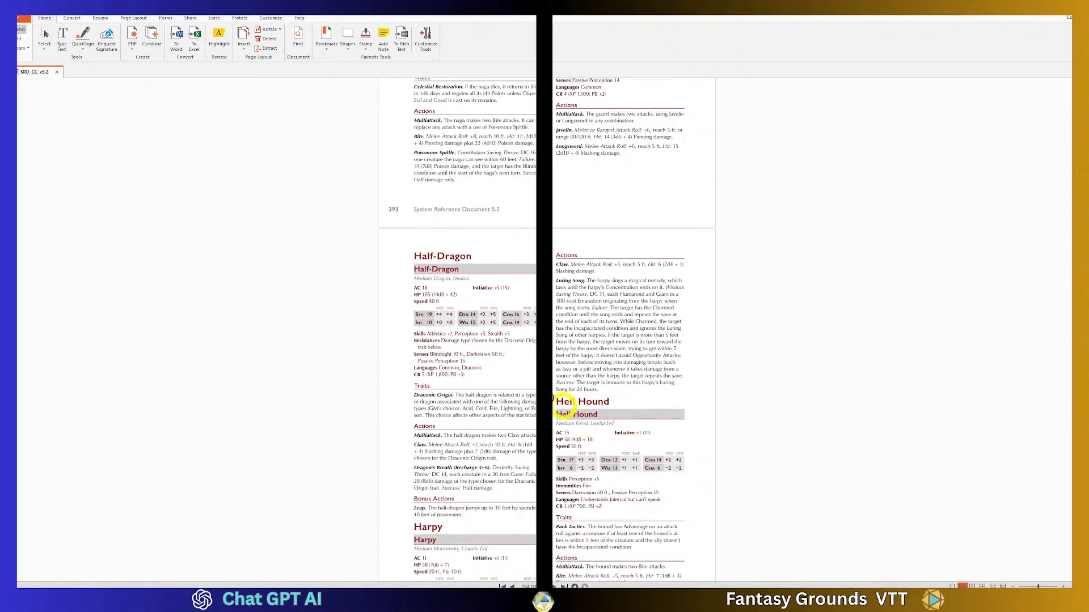
left_click_drag(406, 246, 415, 256)
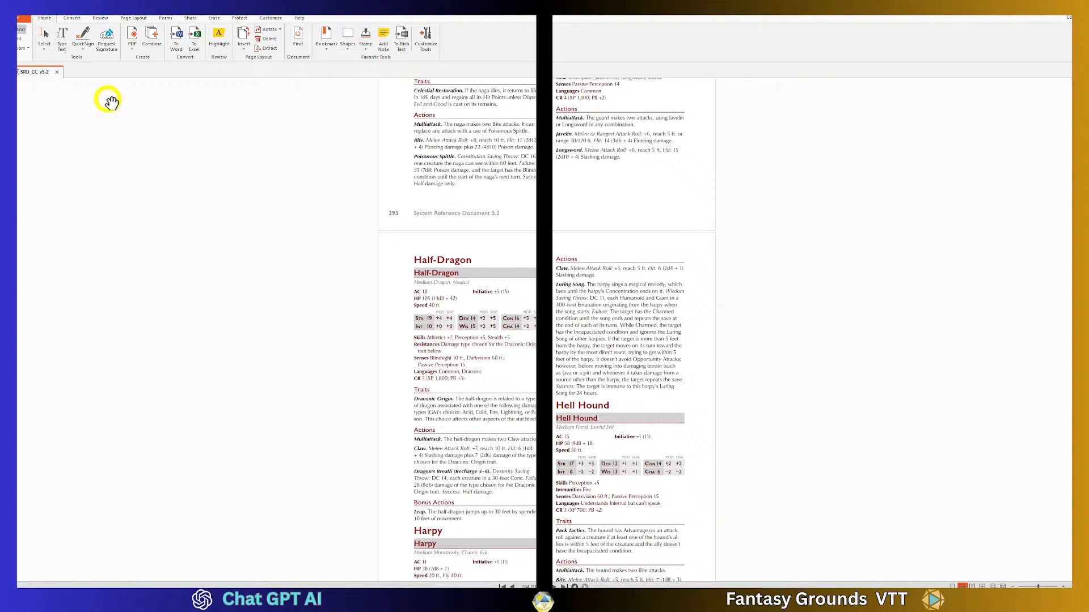
left_click(46, 37)
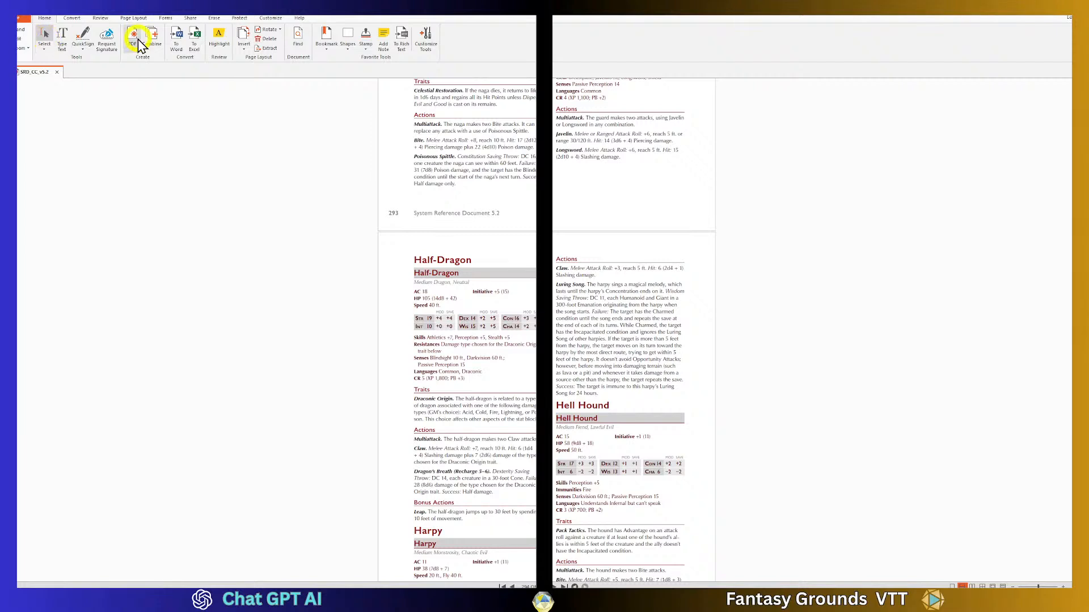
Look through the SRD monster stat blocks from Half-Dragon to Lamia for one to copy.
scroll(530, 366, "down", 8)
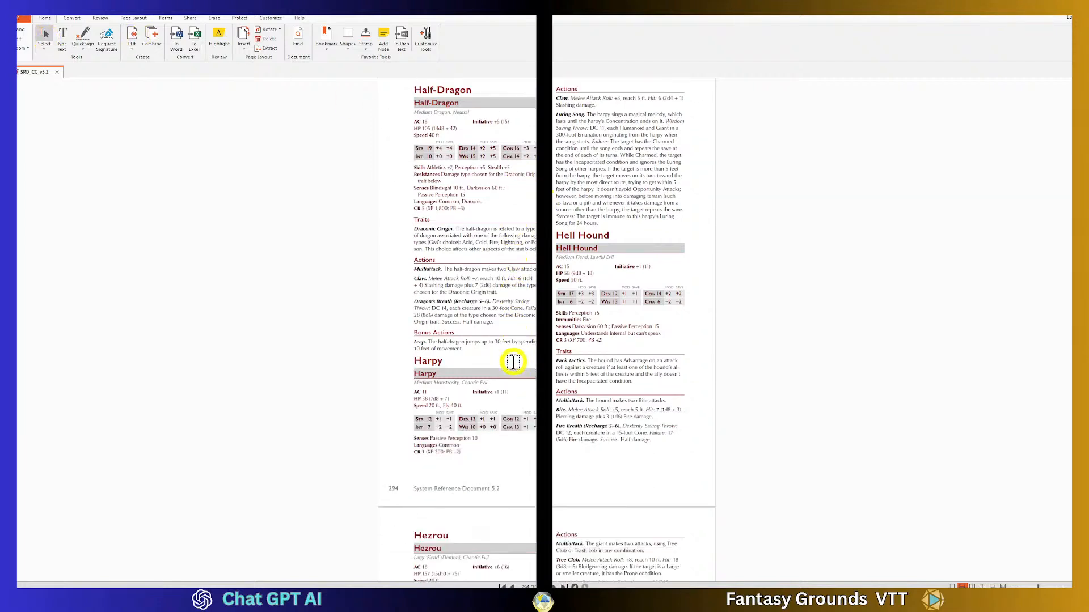
scroll(513, 361, "up", 1)
scroll(514, 362, "down", 7)
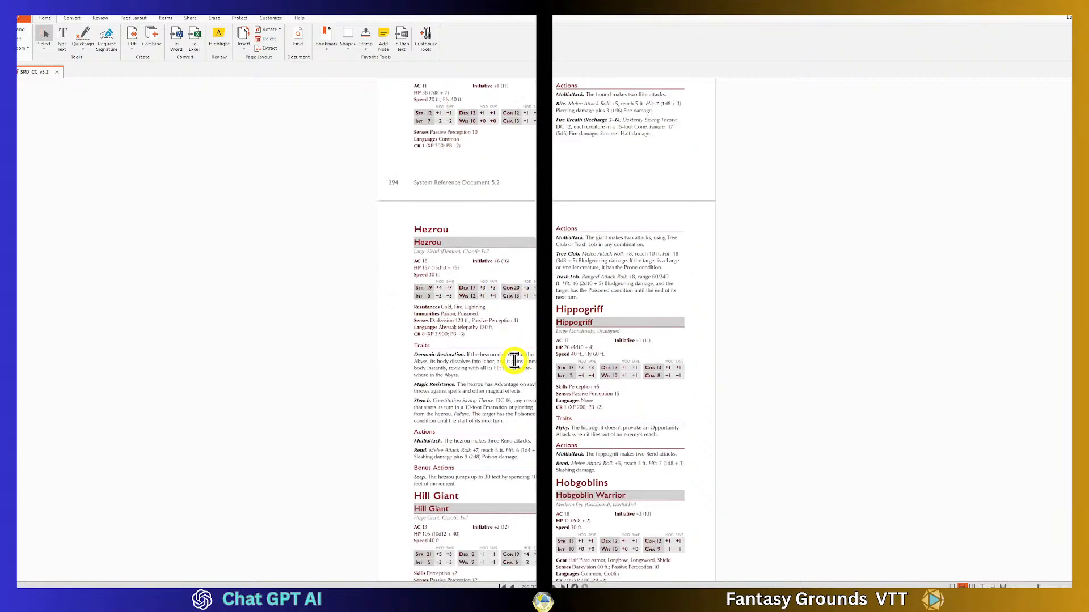
scroll(514, 363, "down", 4)
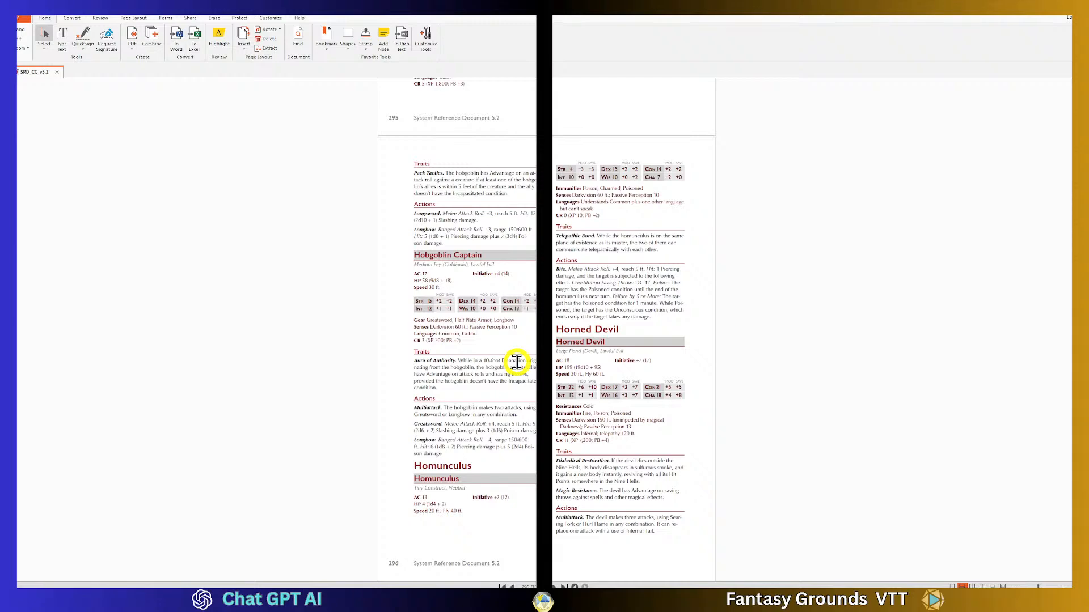
scroll(486, 295, "down", 1)
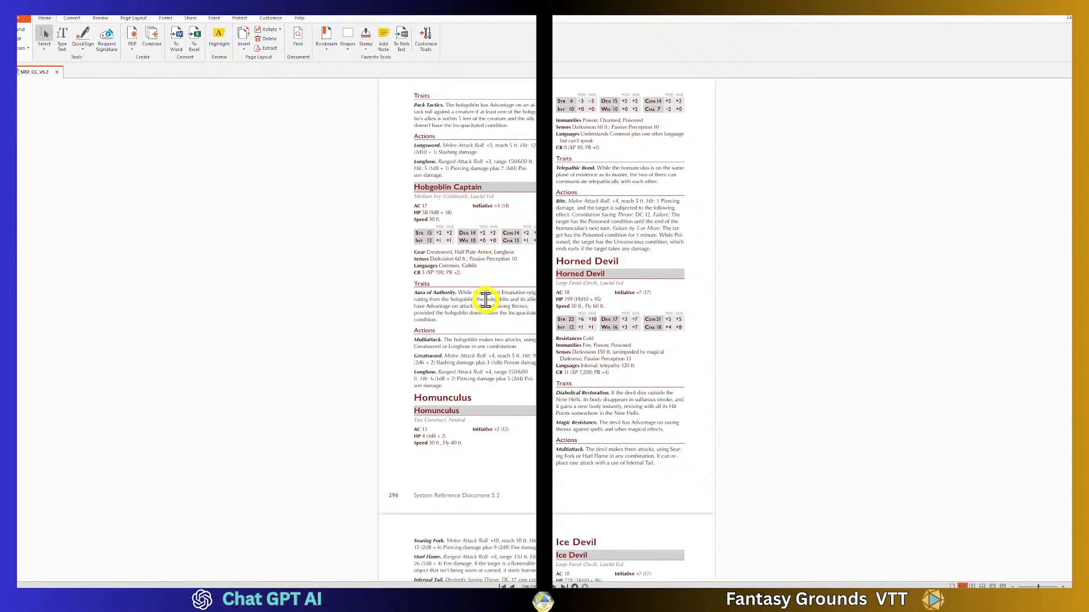
scroll(486, 298, "down", 5)
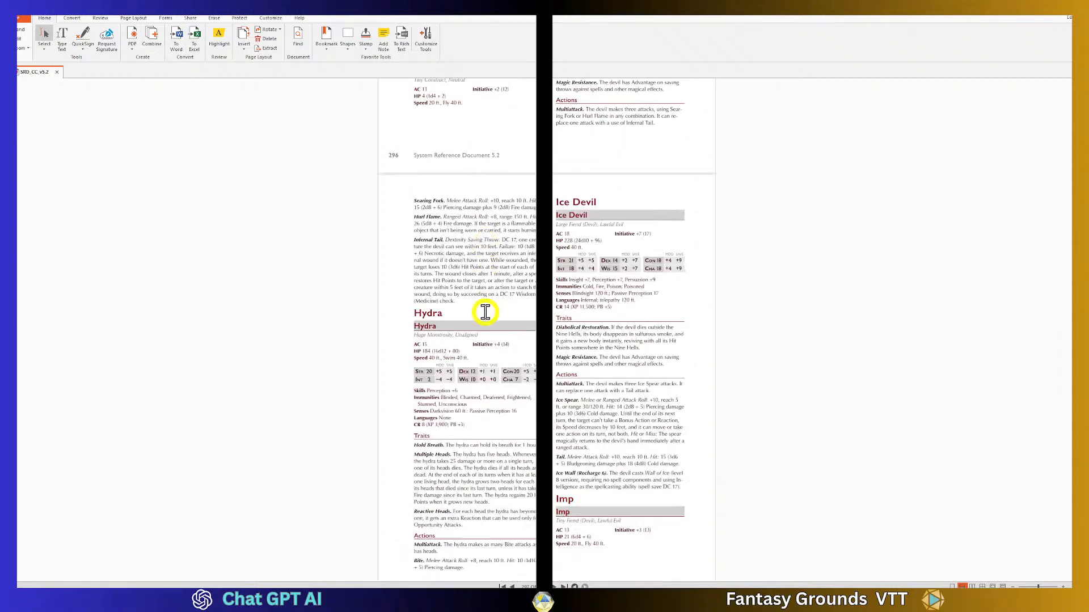
scroll(485, 312, "down", 7)
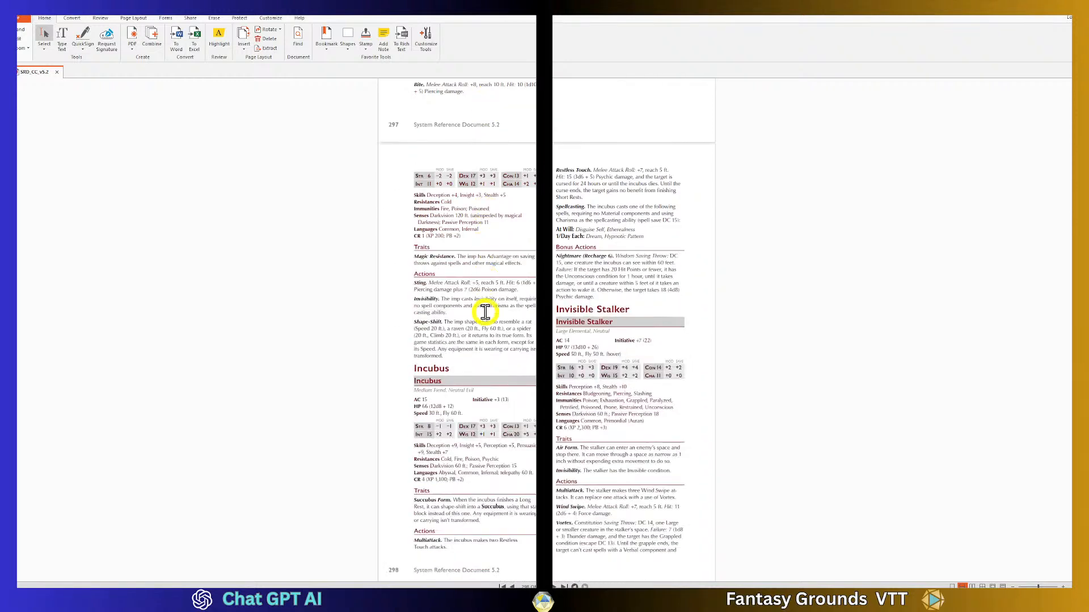
scroll(485, 312, "down", 1)
scroll(485, 311, "down", 3)
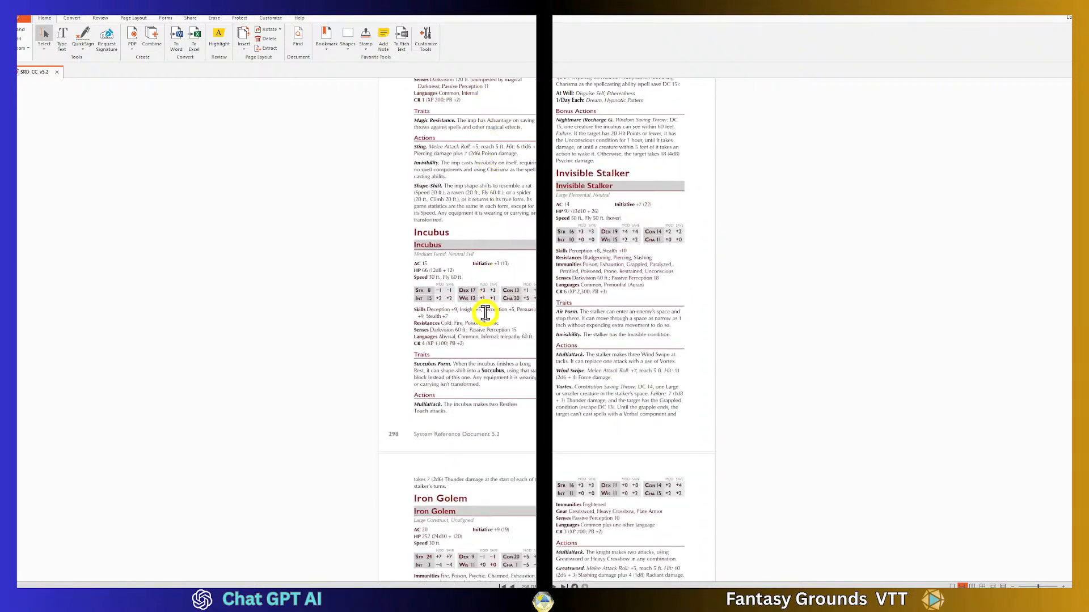
scroll(485, 313, "down", 2)
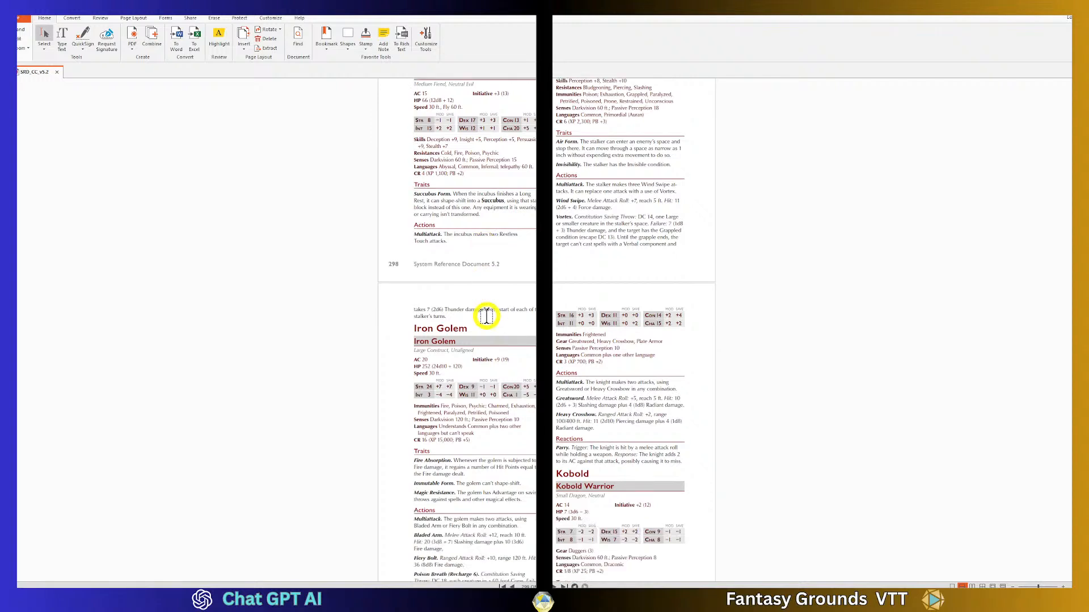
scroll(485, 316, "down", 2)
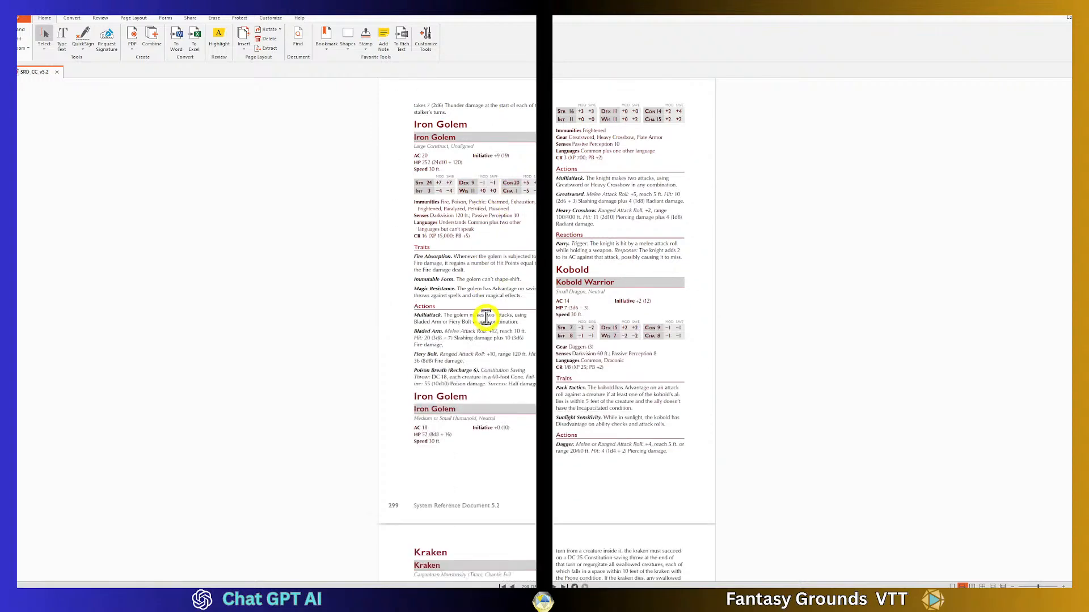
scroll(486, 318, "down", 2)
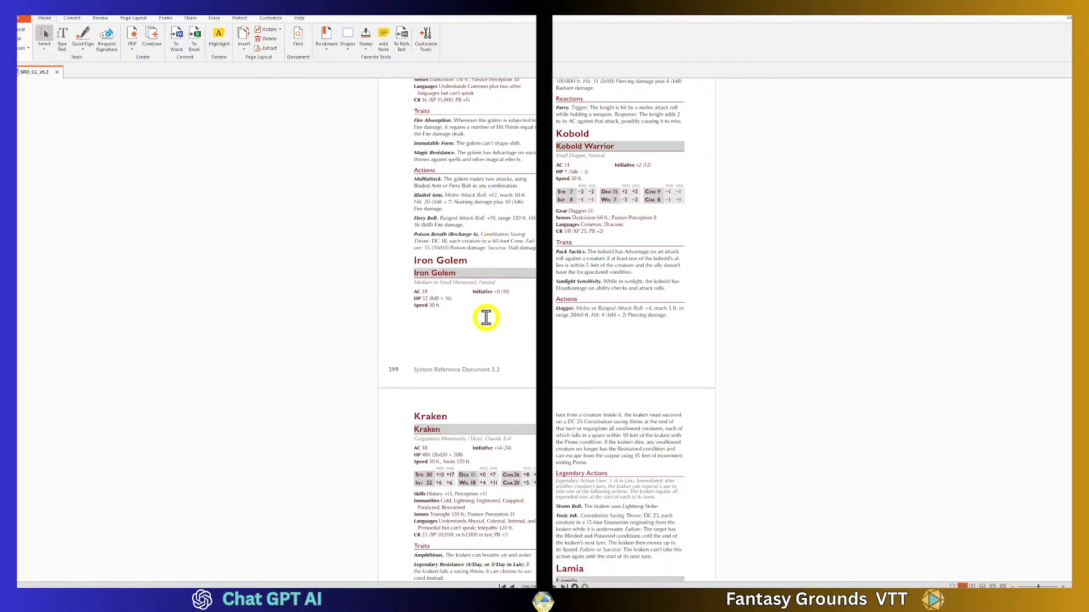
scroll(486, 317, "up", 1)
scroll(486, 317, "down", 1)
scroll(486, 318, "up", 1)
scroll(486, 318, "down", 3)
scroll(486, 319, "down", 2)
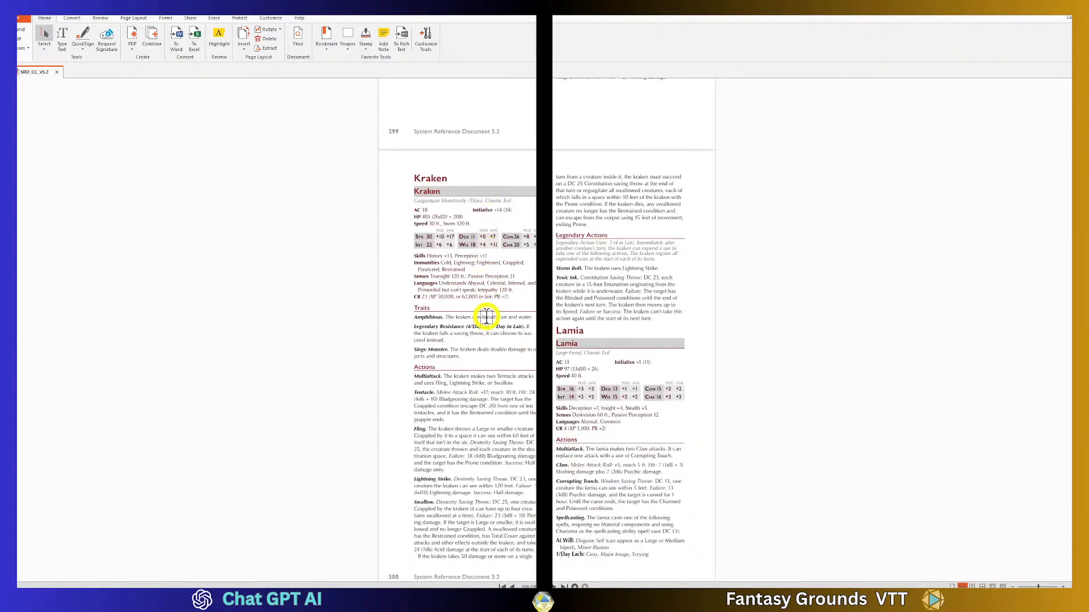
scroll(487, 317, "down", 2)
scroll(487, 315, "up", 2)
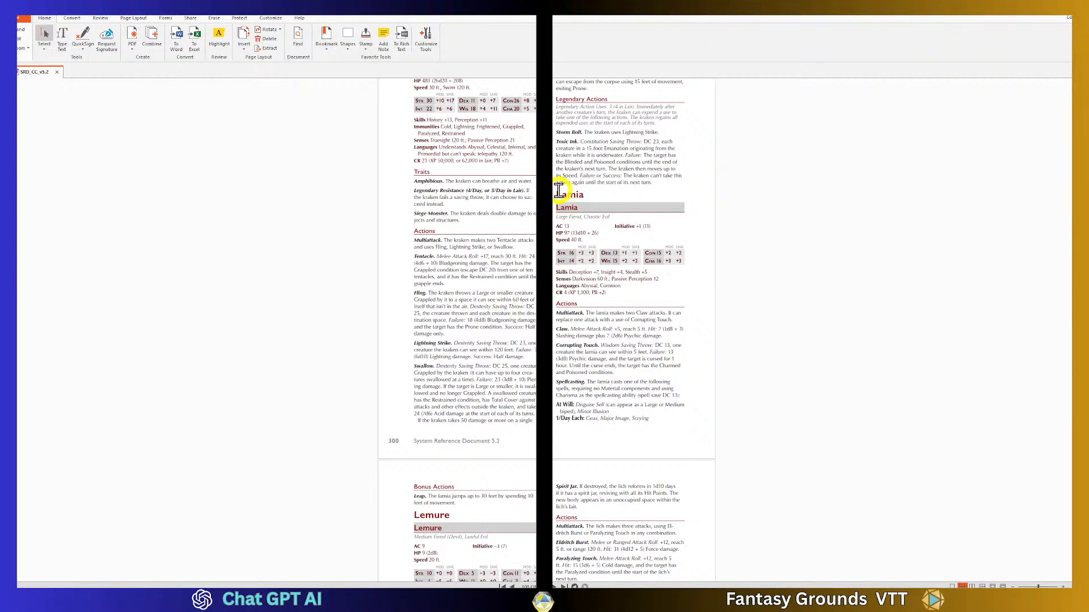
Select and copy the Lamia stat block from its heading through the 1/Day Each spell line.
left_click_drag(557, 190, 626, 234)
left_click(678, 413)
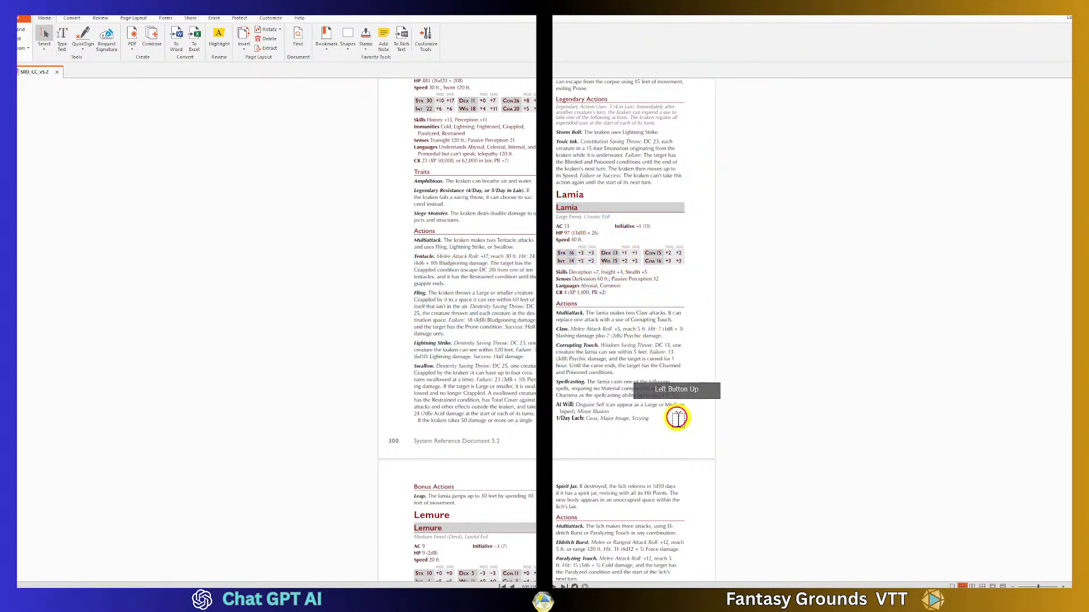
left_click_drag(708, 416, 556, 196)
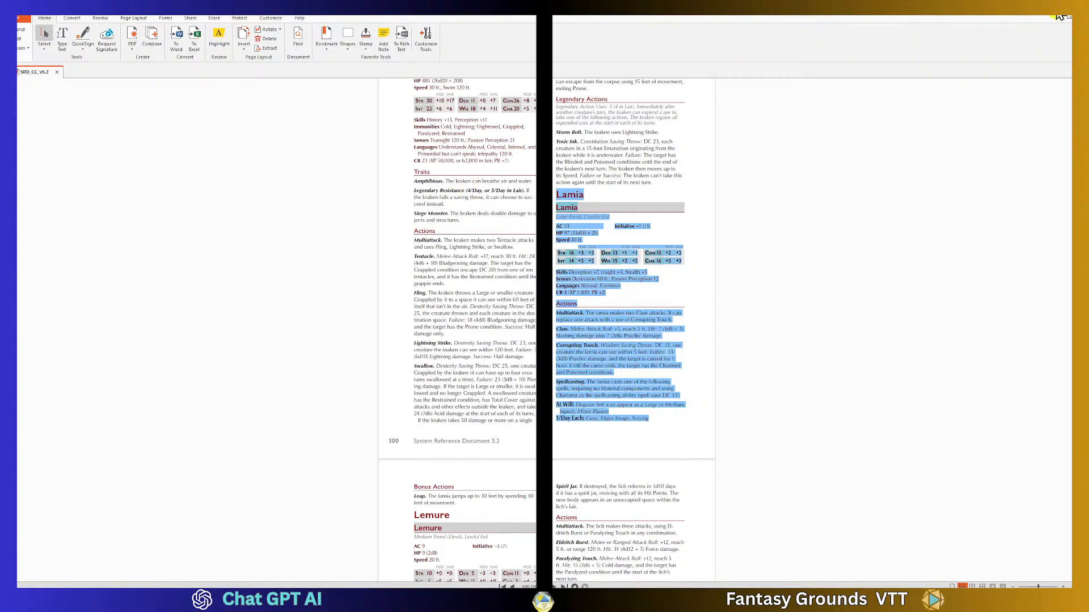
Return to ChatGPT, paste the Lamia stat block into a new Fantasy Grounds Content project chat and review the pasted text.
left_click(1026, 14)
left_click(469, 177)
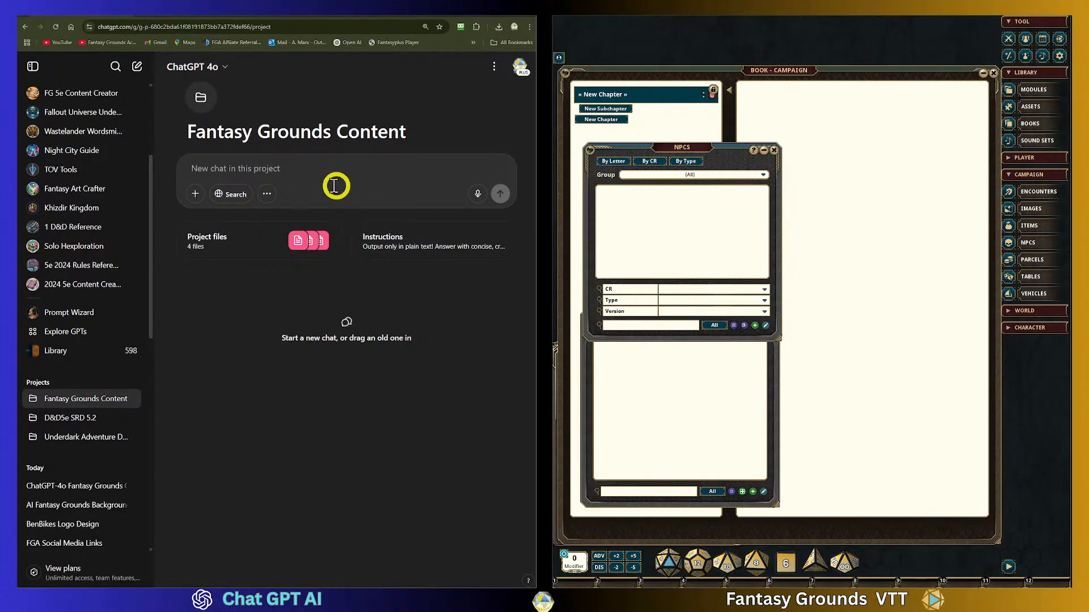
left_click(295, 175)
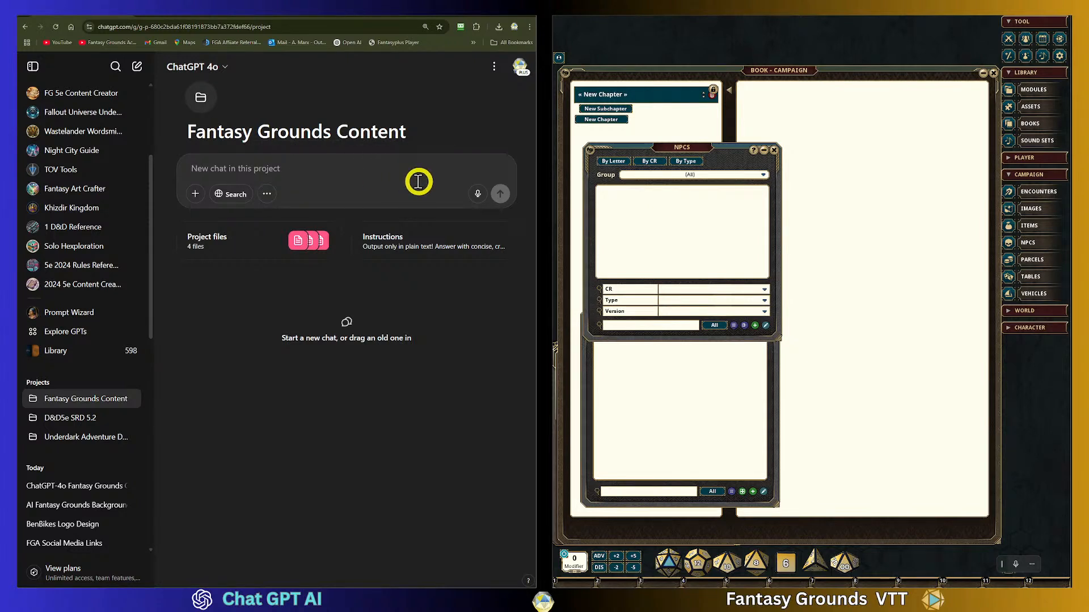
key("ctrl+v")
left_click(219, 173)
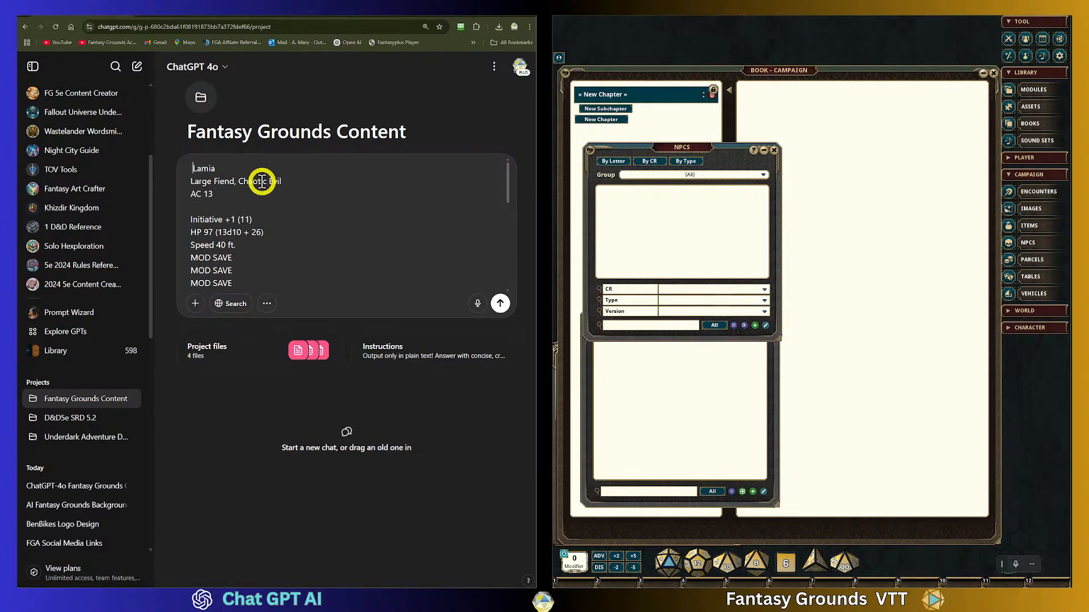
scroll(262, 216, "down", 2)
scroll(262, 226, "up", 1)
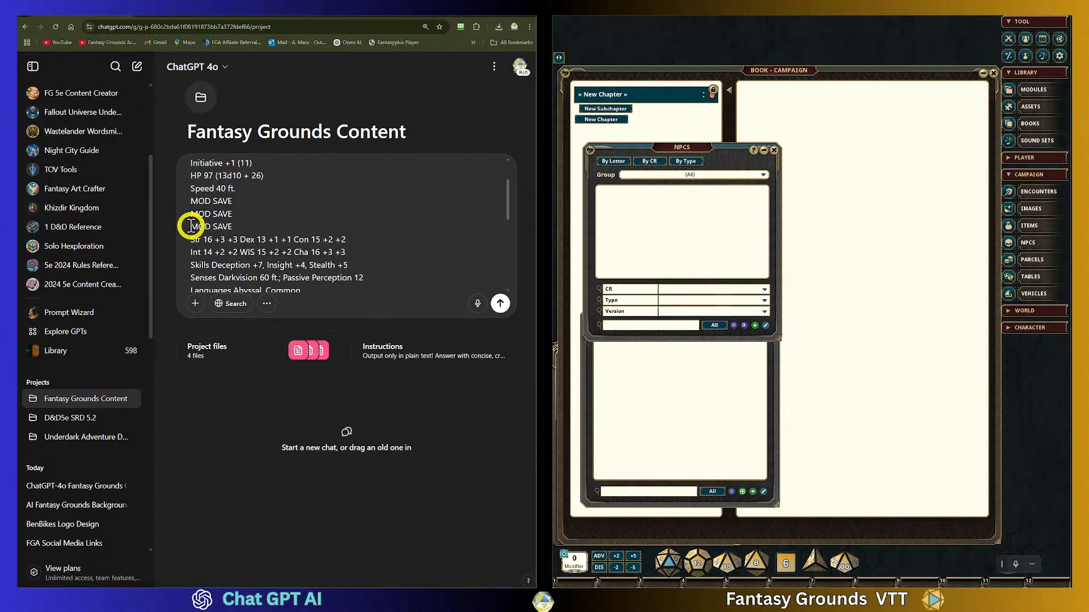
Check the pasted Lamia stat block for formatting problems, especially the stacked MOD SAVE lines above the ability scores.
scroll(276, 221, "down", 2)
scroll(194, 209, "up", 2)
scroll(249, 227, "down", 10)
left_click(250, 228)
scroll(250, 228, "up", 10)
scroll(213, 228, "down", 5)
scroll(289, 246, "up", 5)
left_click_drag(507, 201, 507, 189)
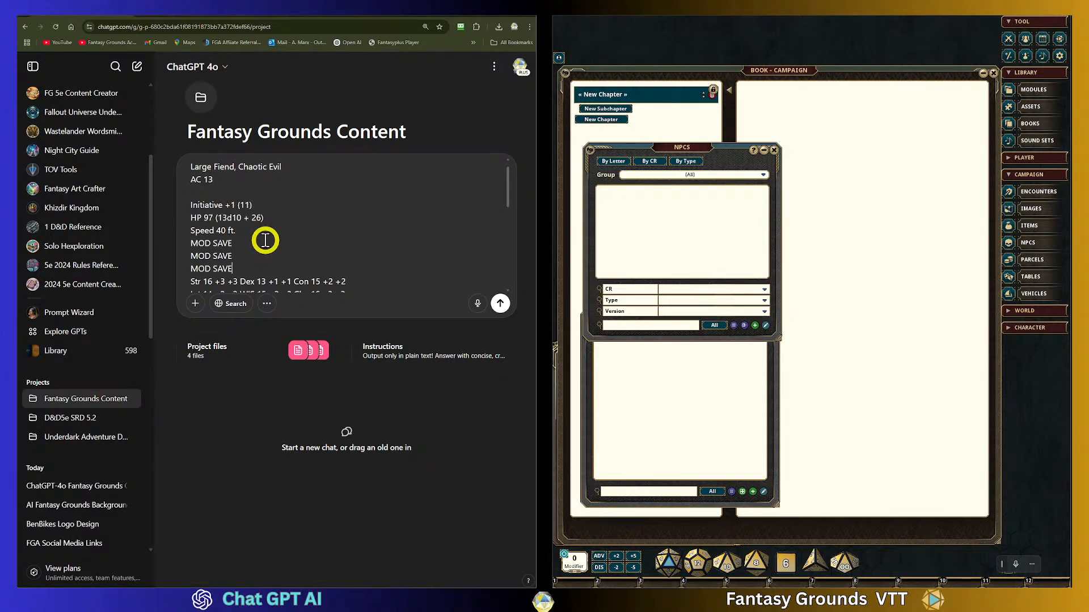
scroll(265, 241, "up", 1)
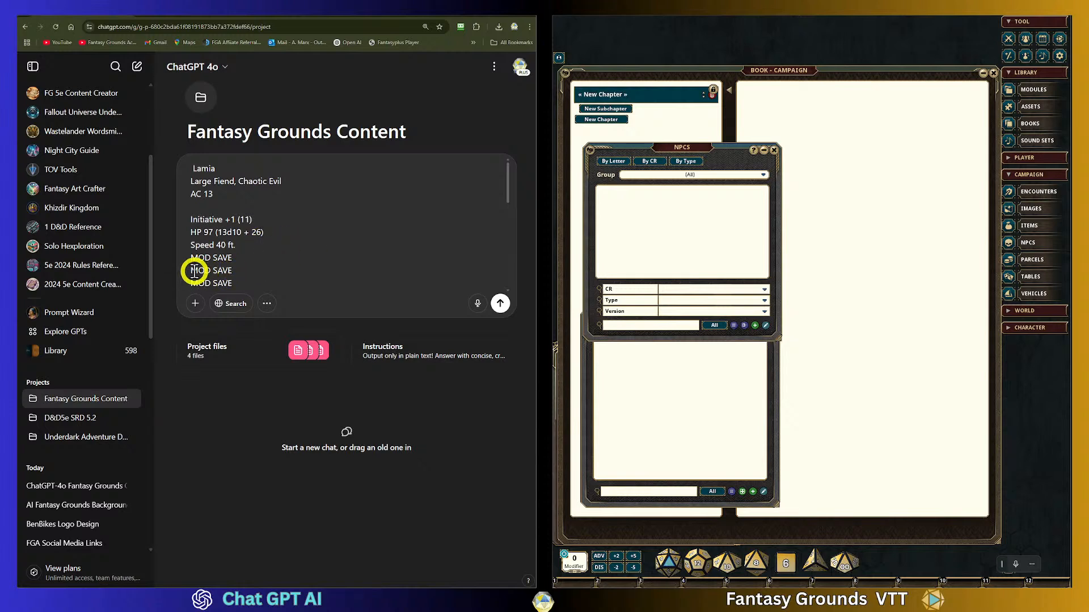
Join the three MOD SAVE lines of the pasted Lamia stat block into one line separated by single spaces.
left_click(251, 286)
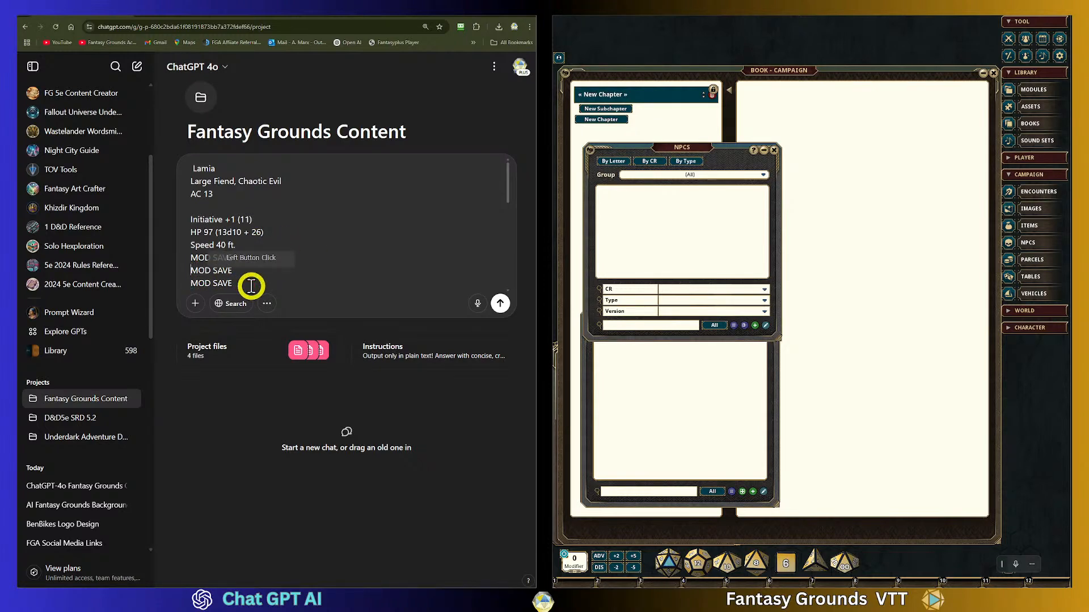
key("BackSpace")
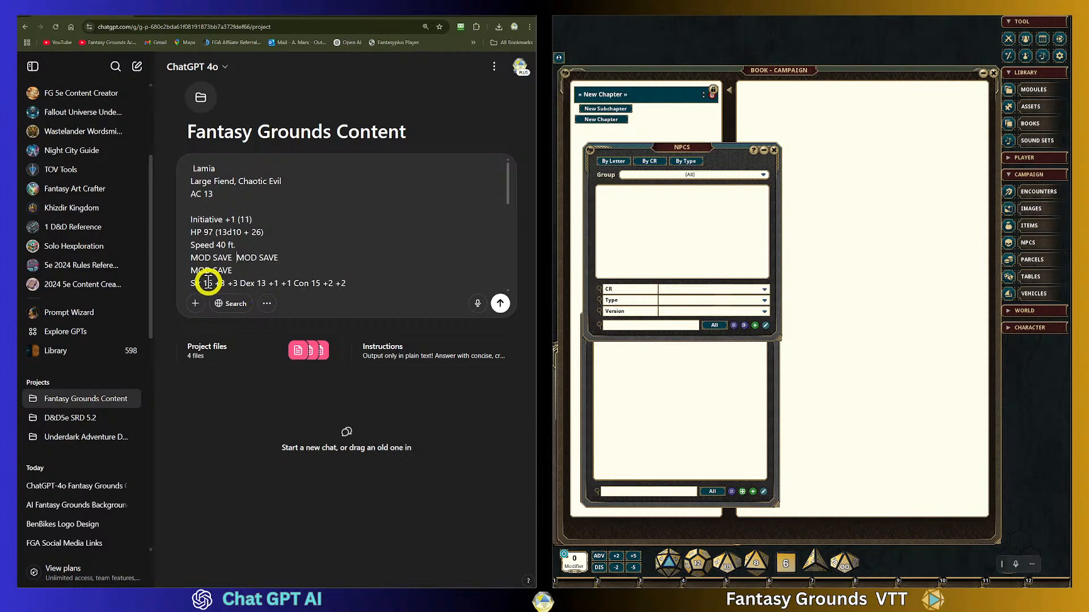
left_click(243, 288)
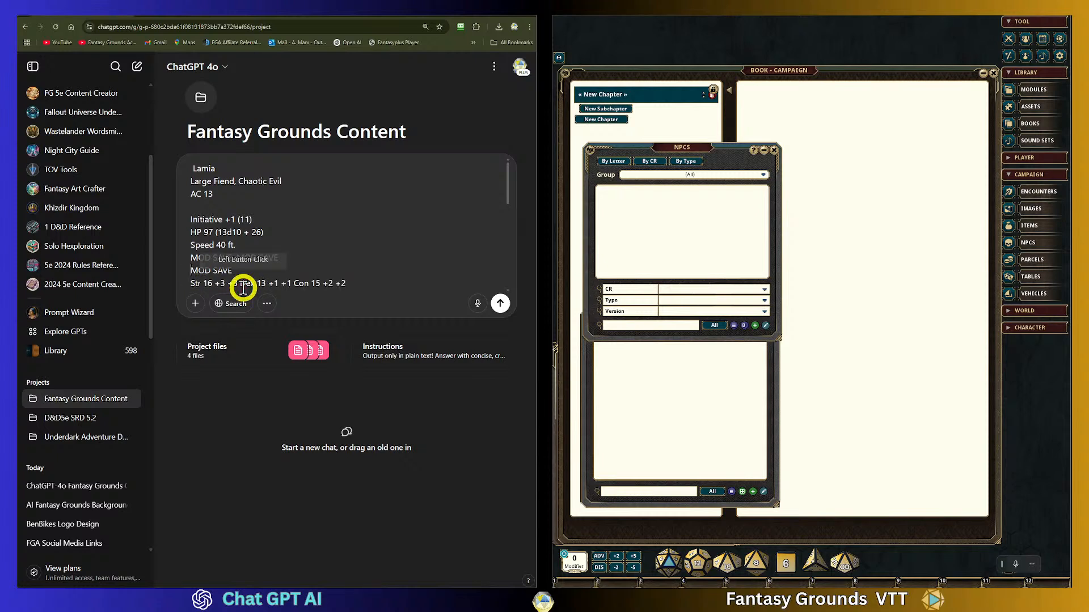
key("BackSpace")
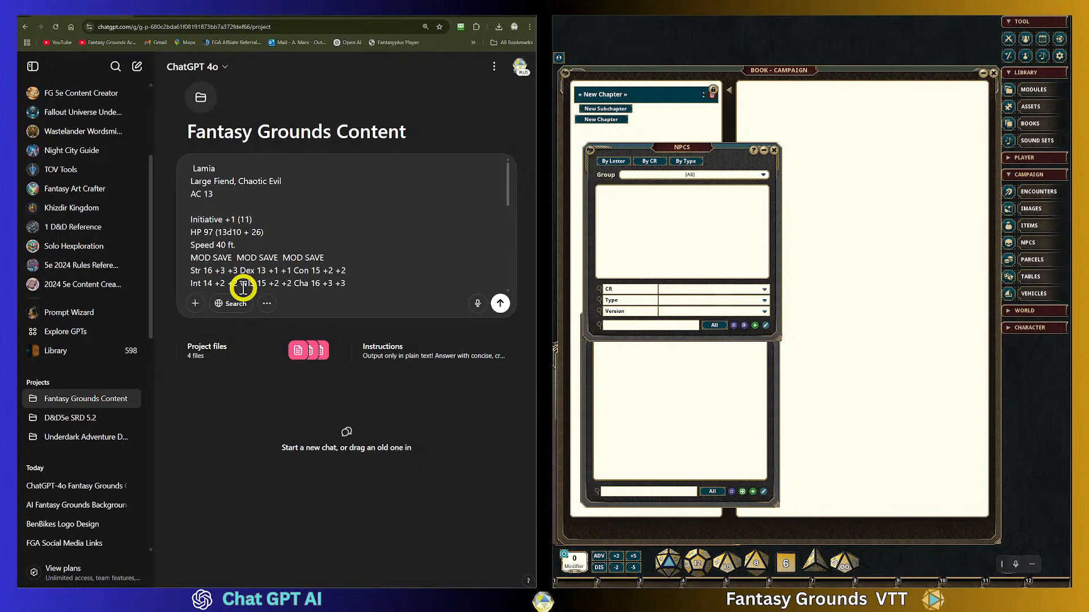
key("BackSpace")
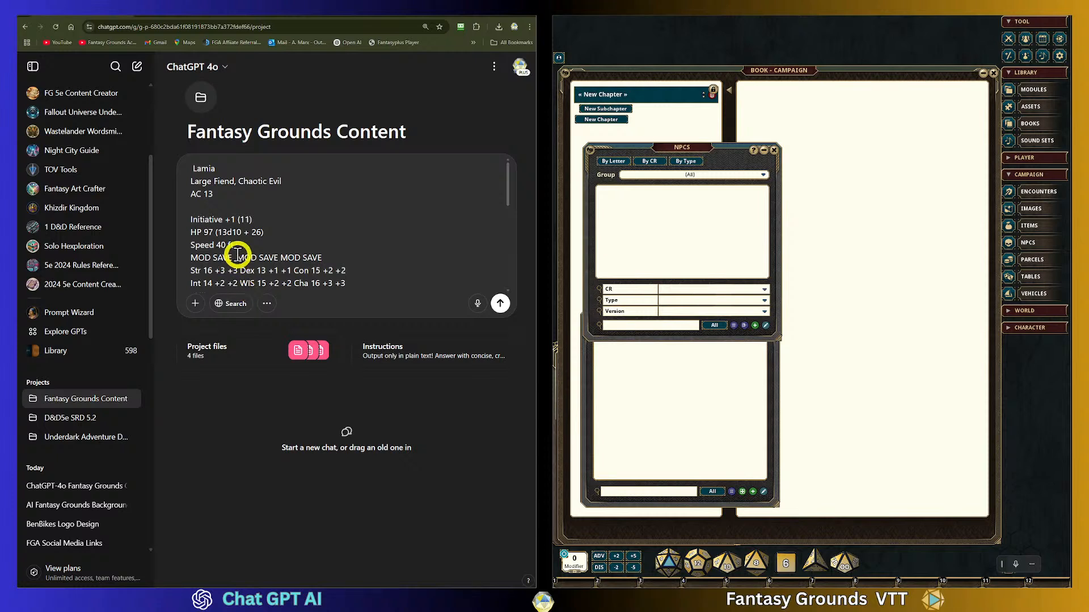
left_click(277, 264)
key("BackSpace")
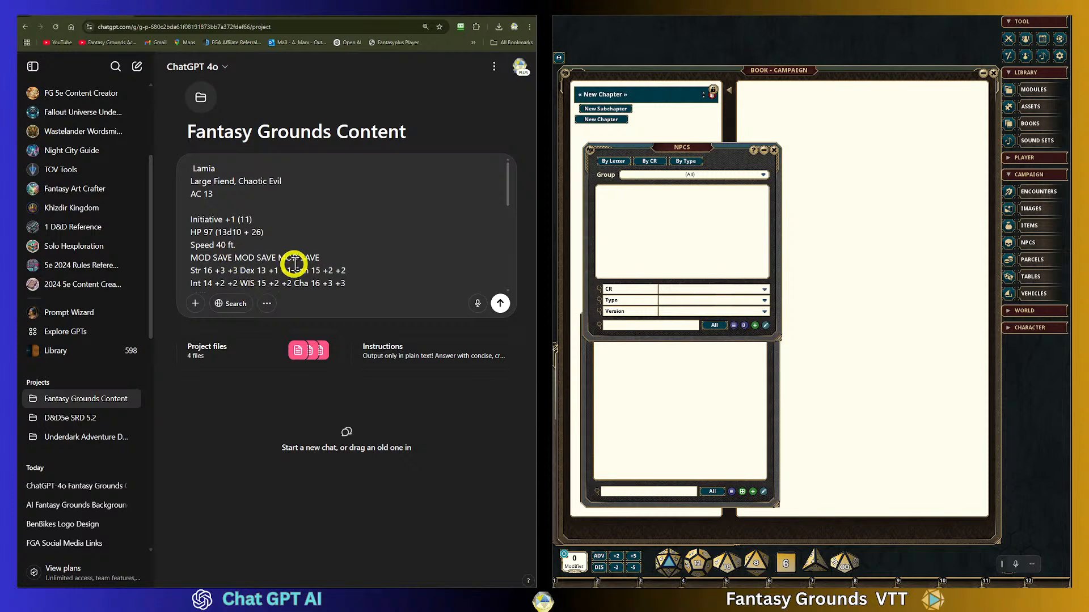
Examine the Lamia's ability score lines, Multiattack entry and Spellcasting text in the draft prompt for correct line formatting.
scroll(372, 258, "down", 1)
left_click_drag(192, 202, 358, 227)
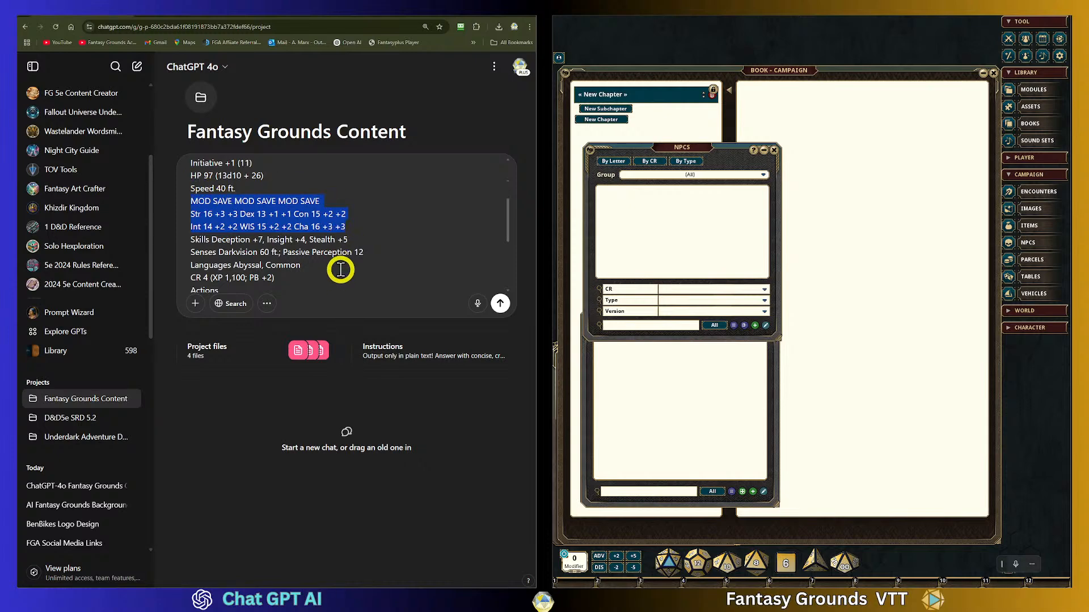
scroll(339, 264, "down", 1)
scroll(283, 242, "down", 1)
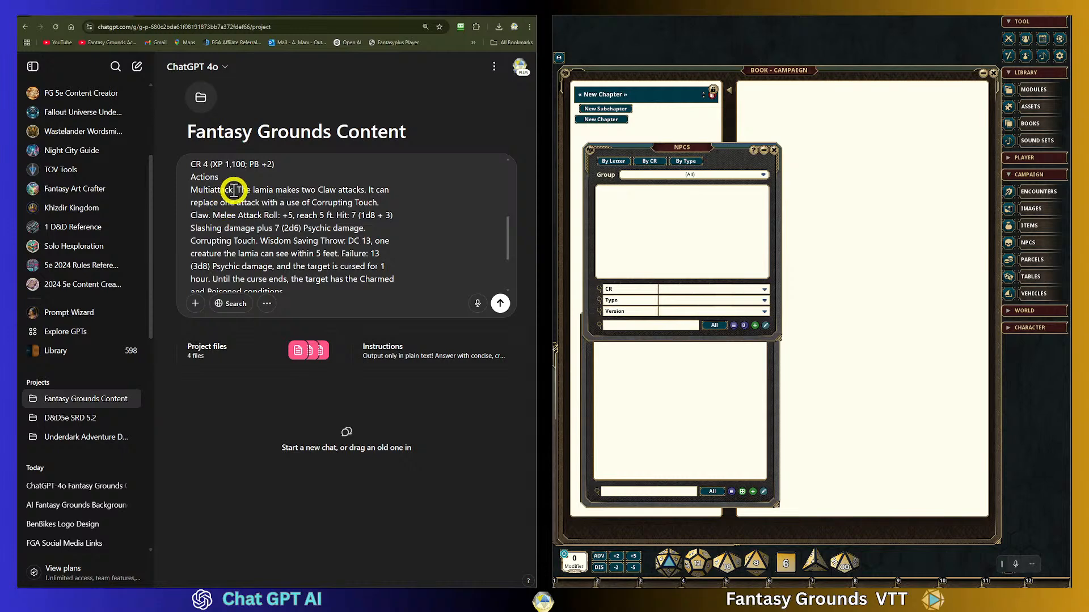
left_click_drag(235, 189, 188, 217)
scroll(282, 242, "down", 2)
left_click_drag(236, 220, 346, 249)
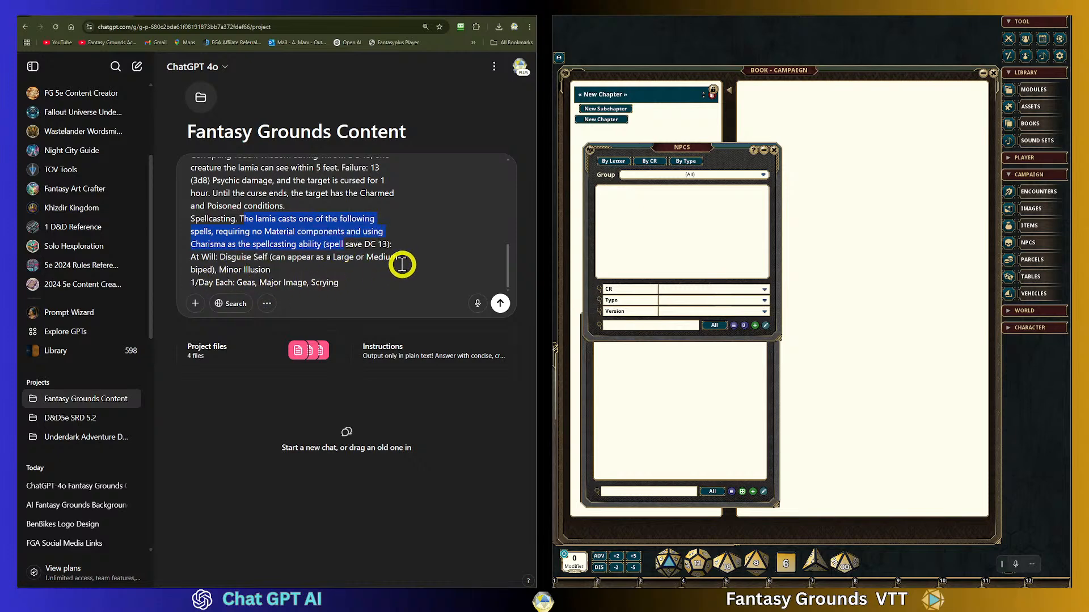
Put the Initiative entry on the AC 13 line, separated by one space, and remove the leading space before the Lamia heading.
scroll(397, 264, "up", 10)
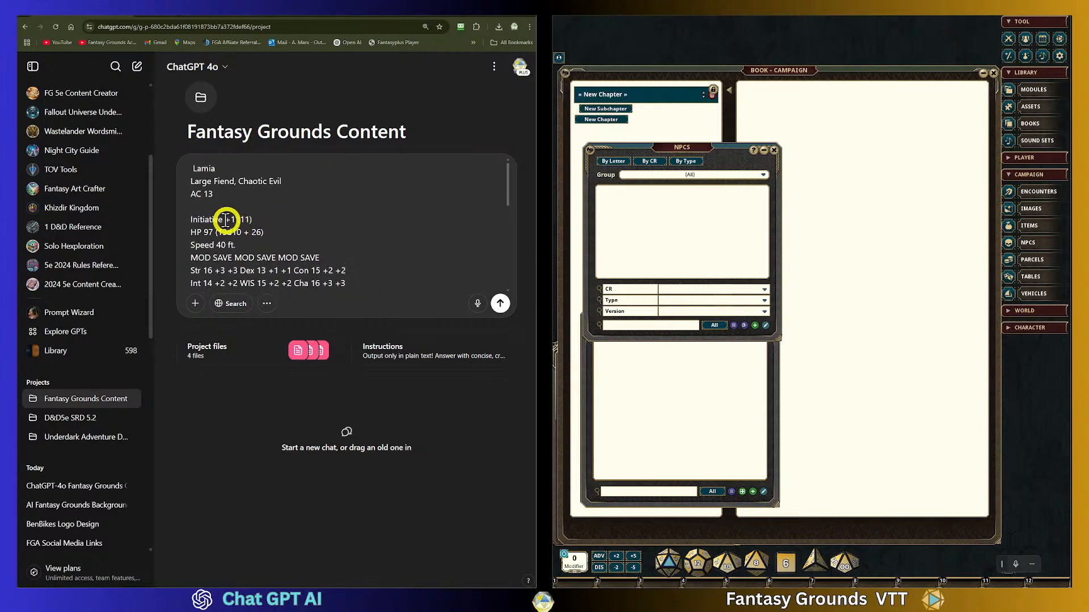
left_click(278, 220)
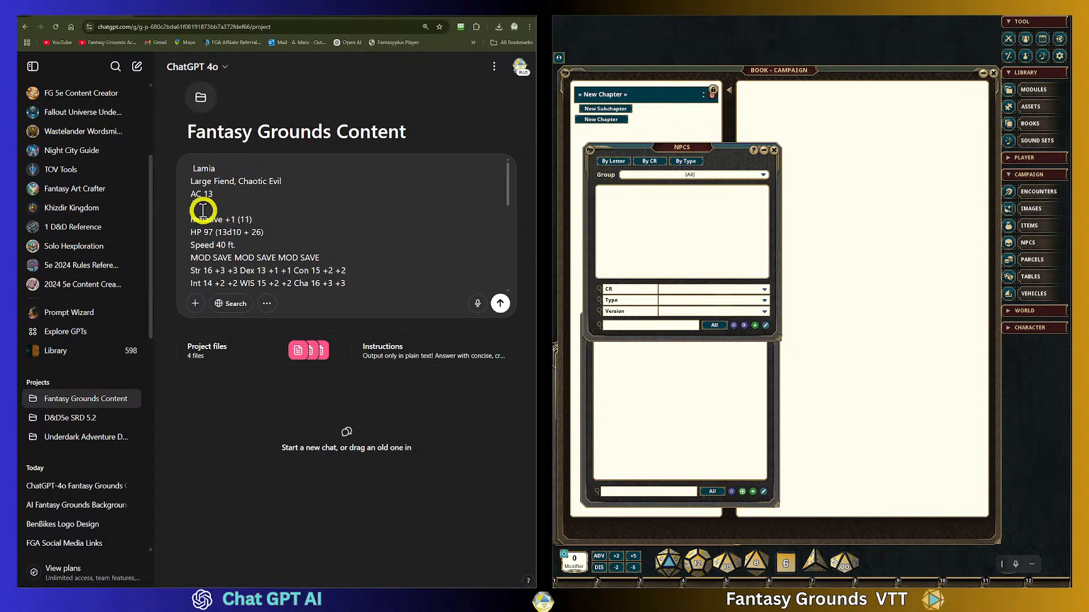
left_click(202, 208)
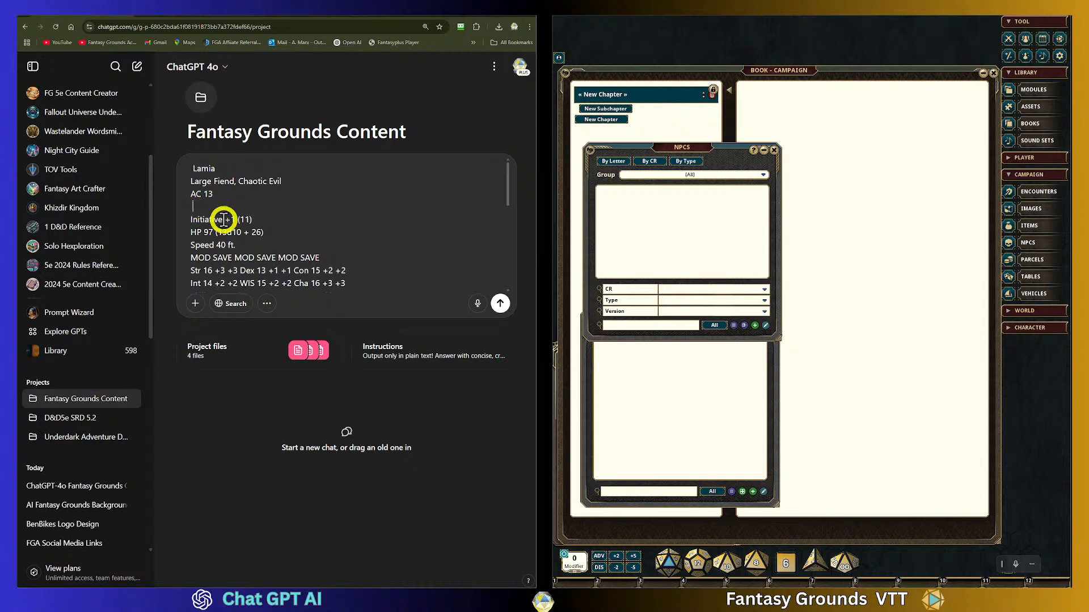
key("BackSpace")
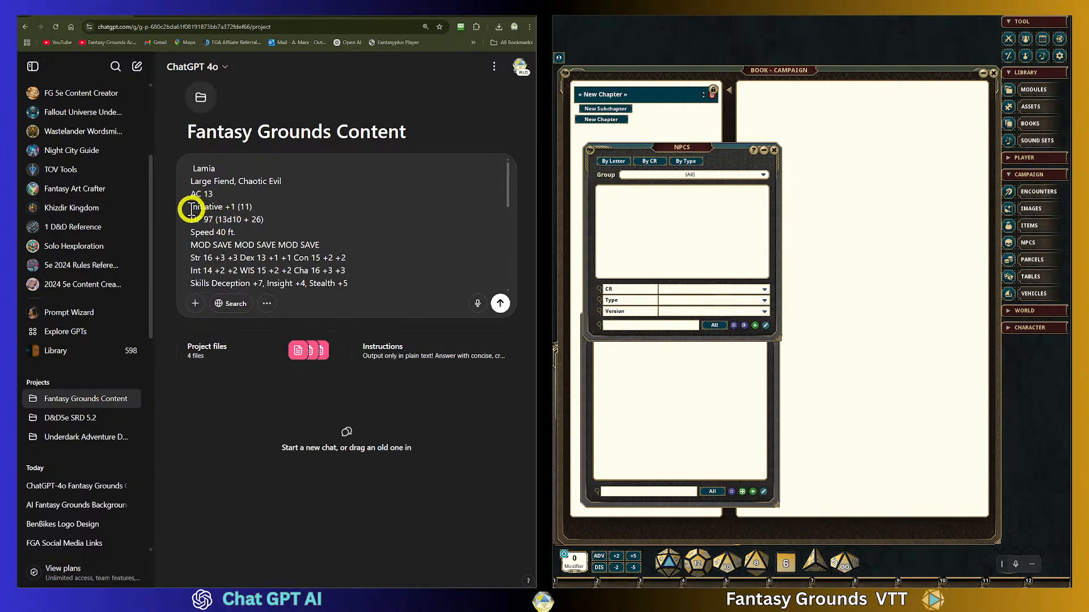
left_click(262, 229)
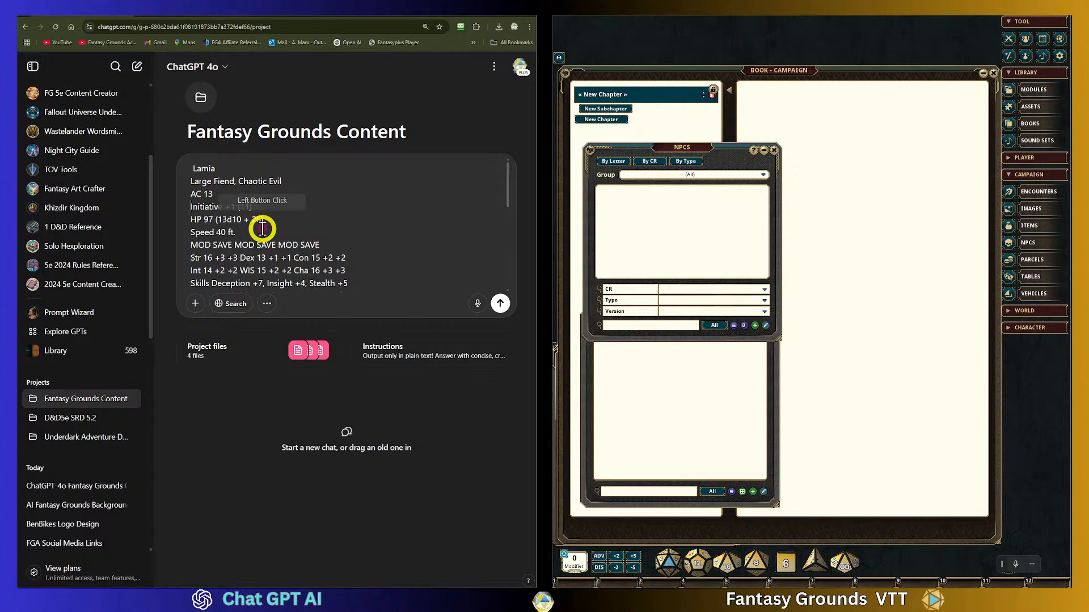
key("BackSpace")
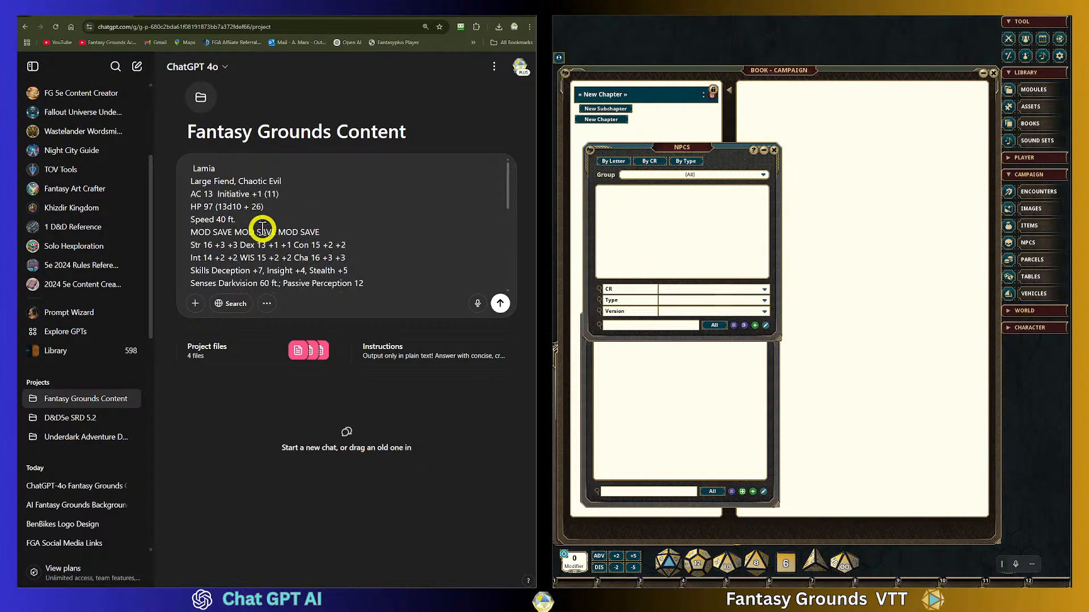
key("BackSpace")
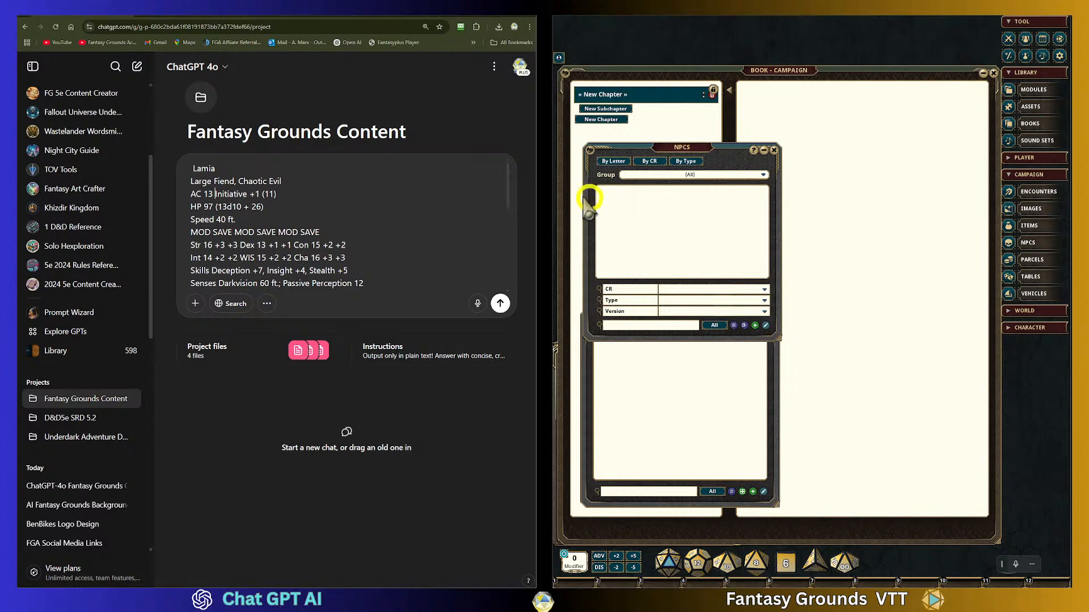
left_click(194, 169)
key("BackSpace")
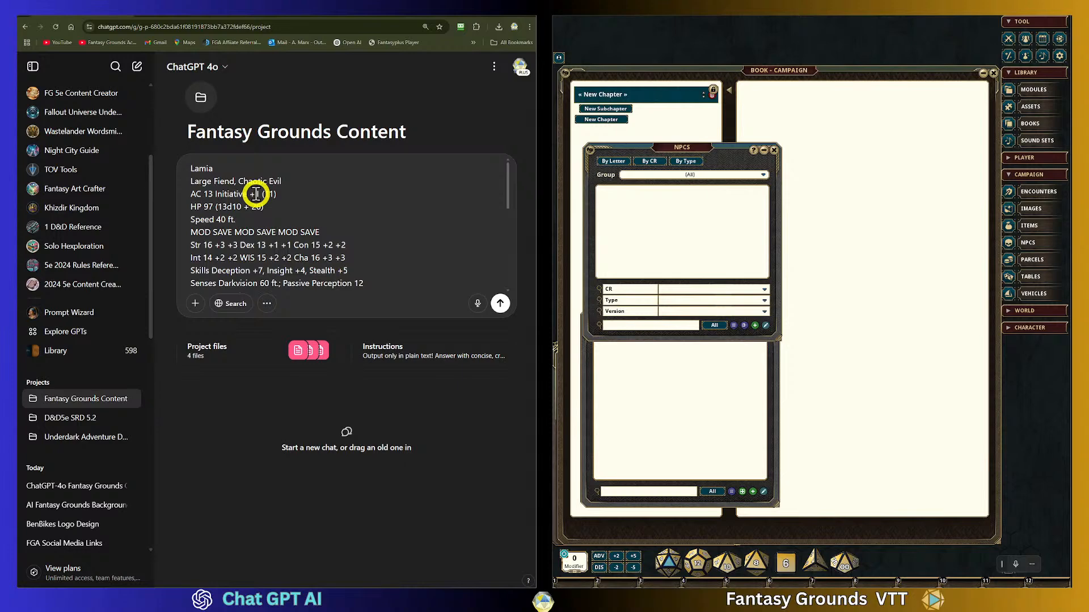
Proofread the cleaned-up Lamia stat block in the draft prompt from its heading to the 1/Day Each spell line.
scroll(338, 210, "down", 4)
scroll(333, 224, "up", 2)
scroll(331, 229, "up", 4)
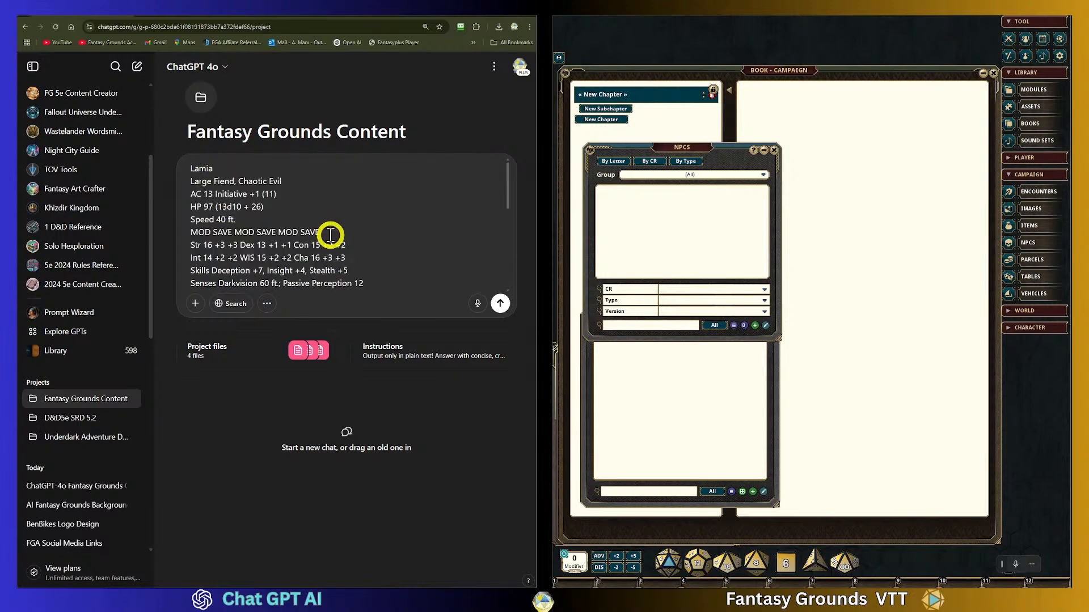
scroll(330, 233, "down", 10)
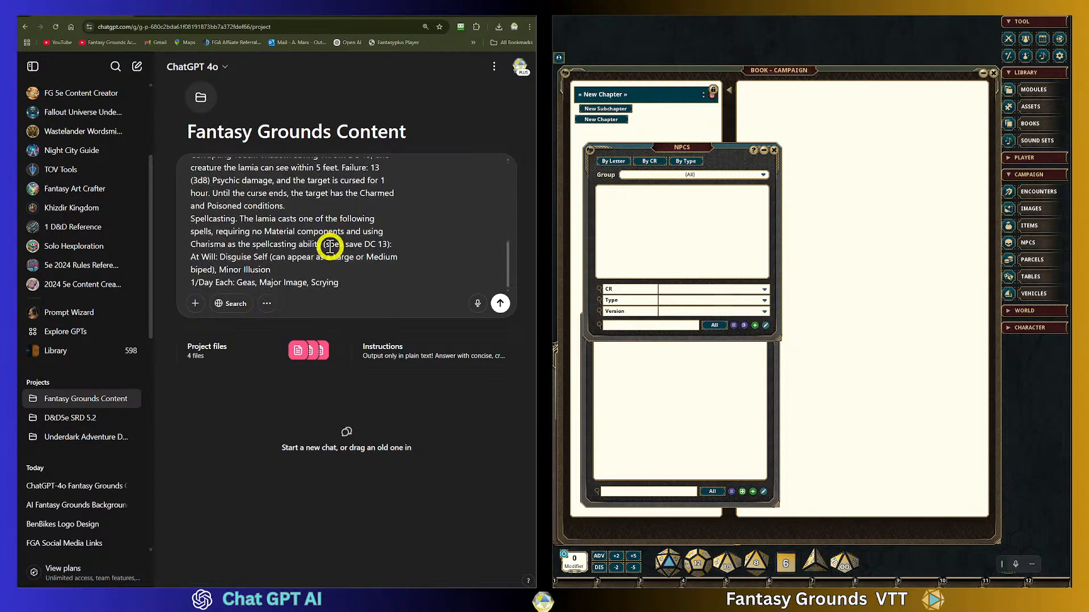
scroll(330, 236, "up", 10)
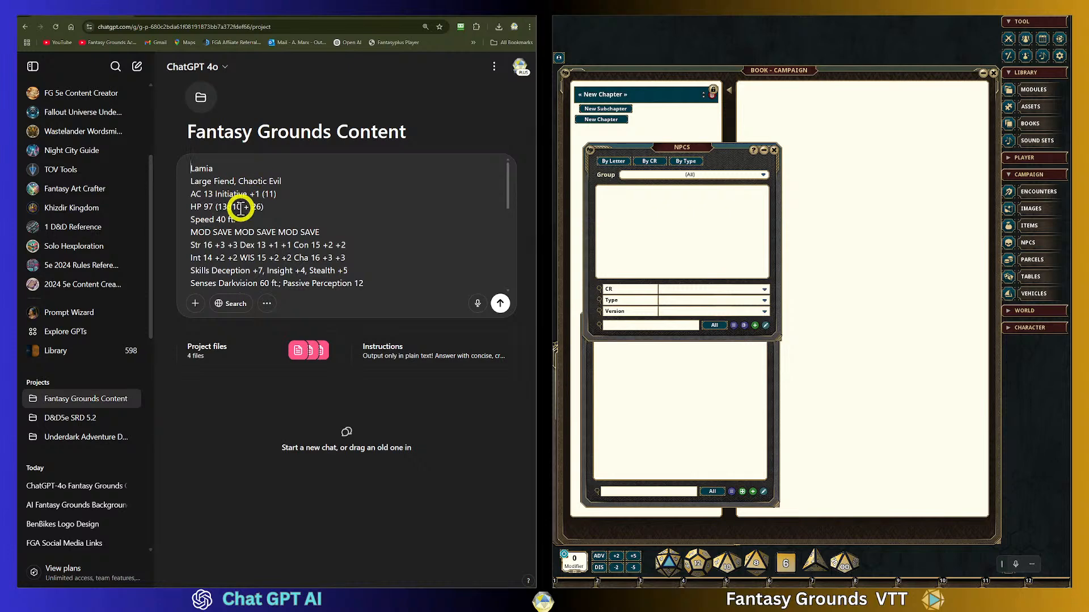
scroll(292, 213, "down", 1)
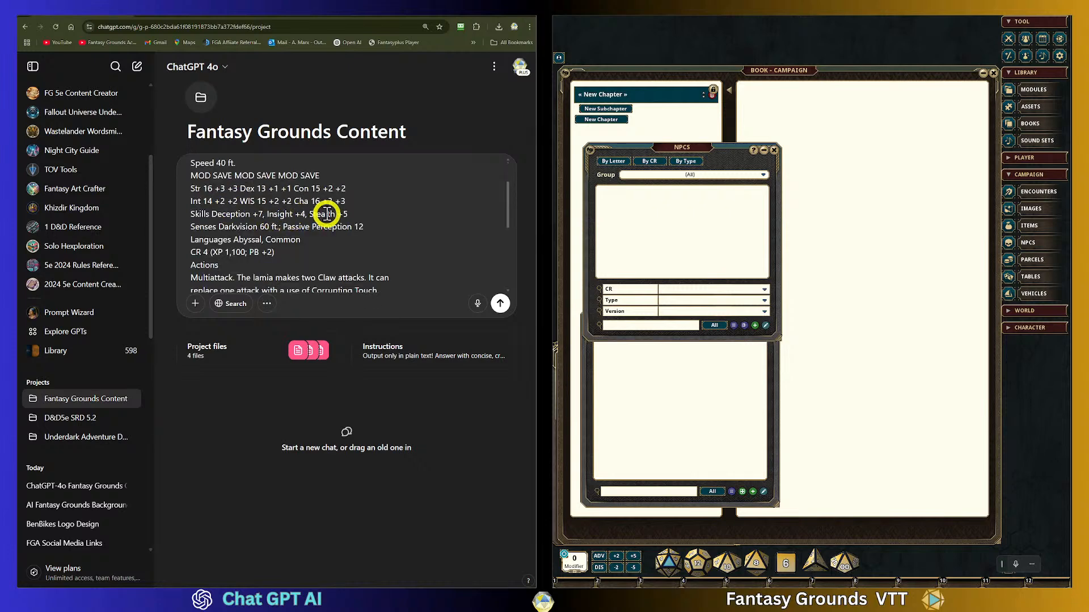
scroll(333, 228, "up", 1)
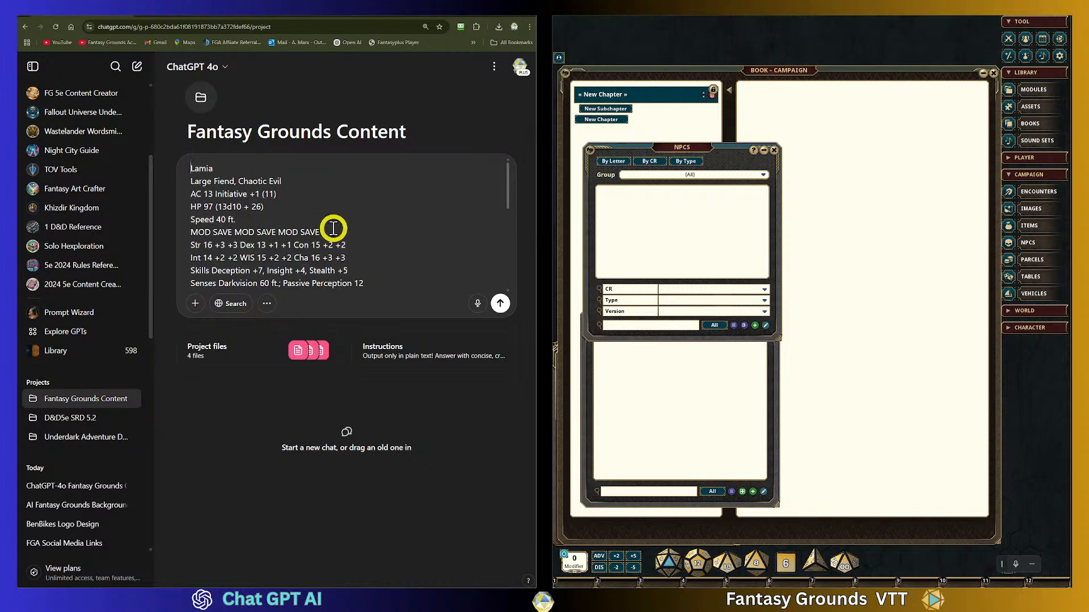
scroll(334, 229, "down", 5)
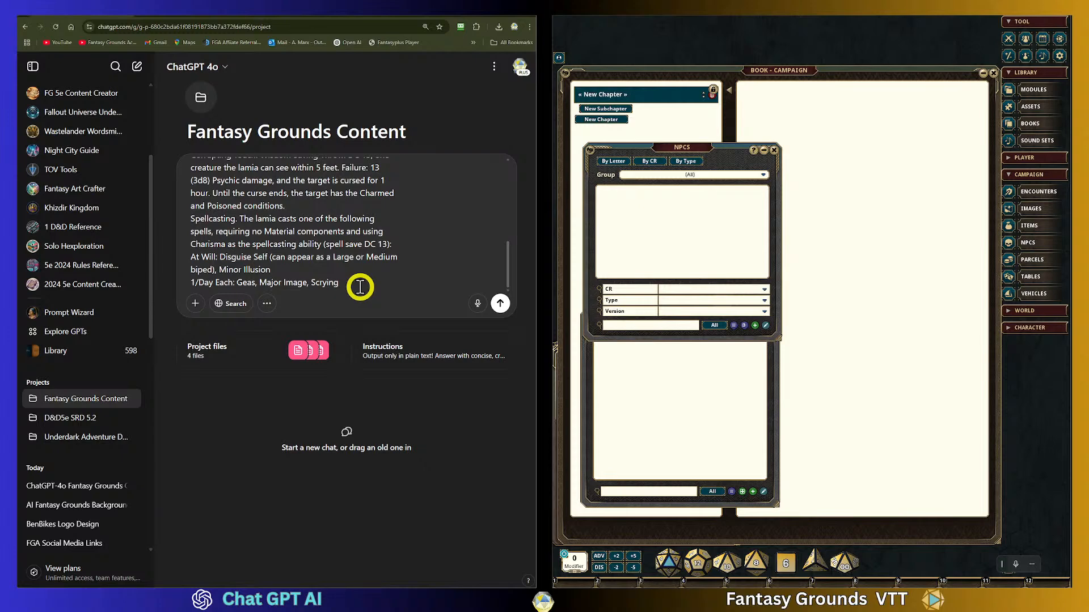
scroll(360, 287, "up", 5)
left_click(192, 169)
scroll(337, 212, "down", 10)
Below the stat block, add "Create a variation of the Lamia above, give it a formal name and some custom options like a melee weapon." and send the prompt.
left_click(357, 285)
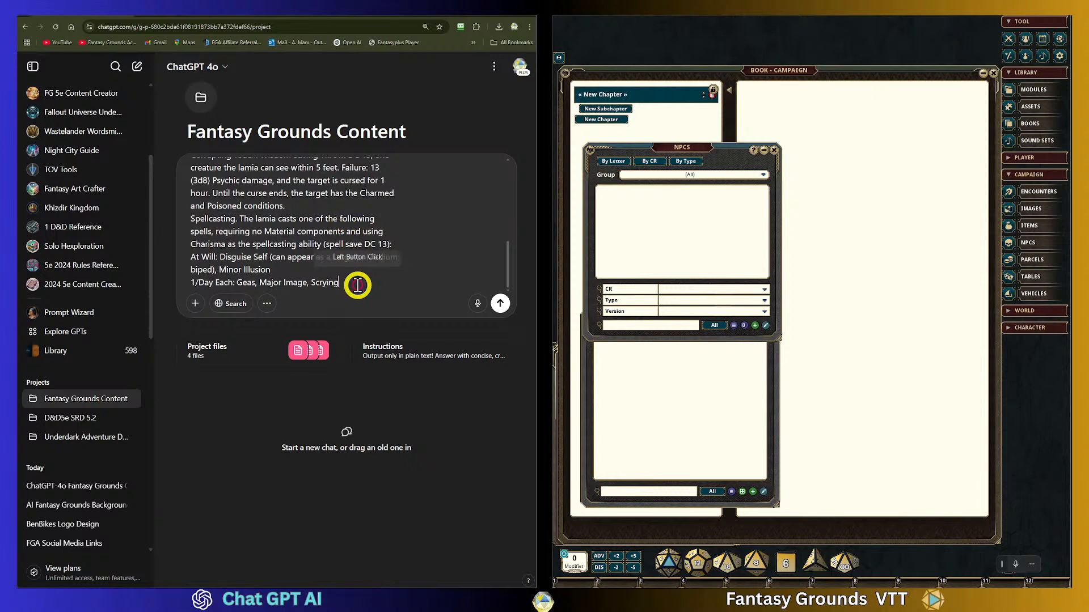
key("shift+Return")
key("shift+Return")
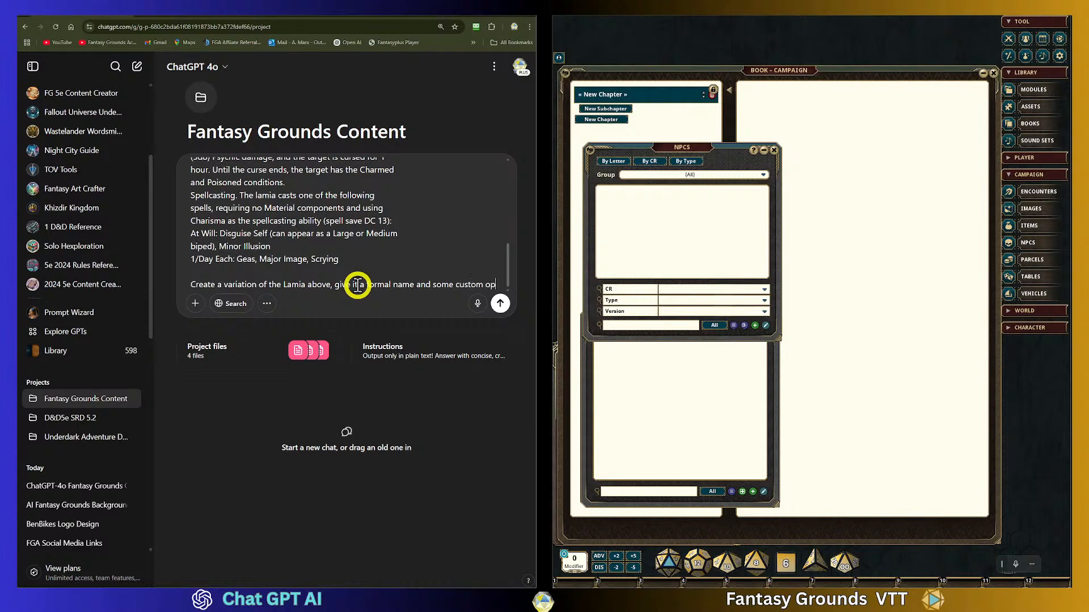
type("tions like a melee weapon.")
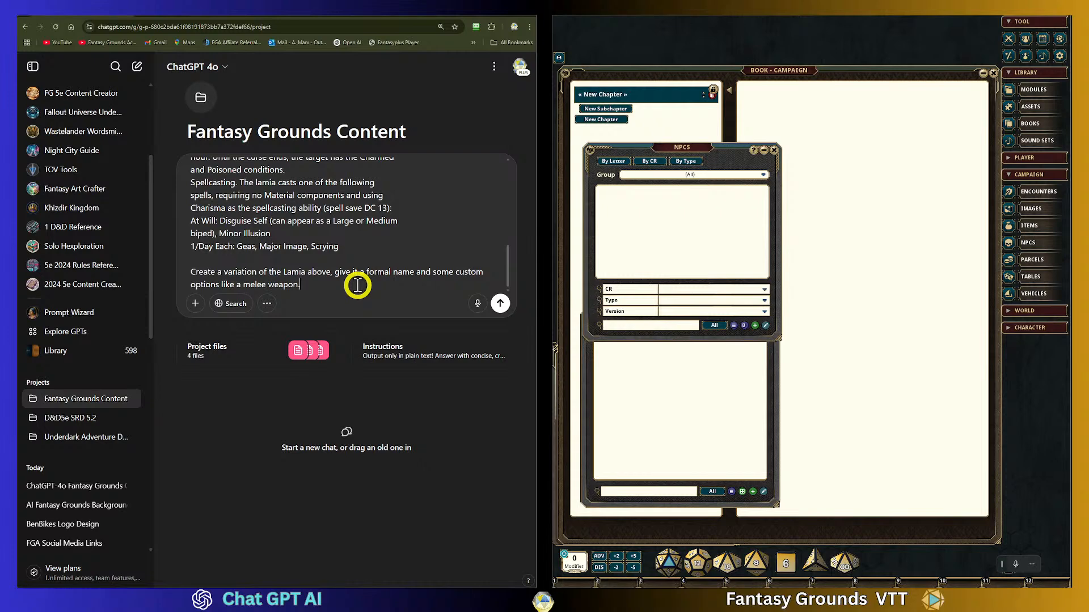
key("Return")
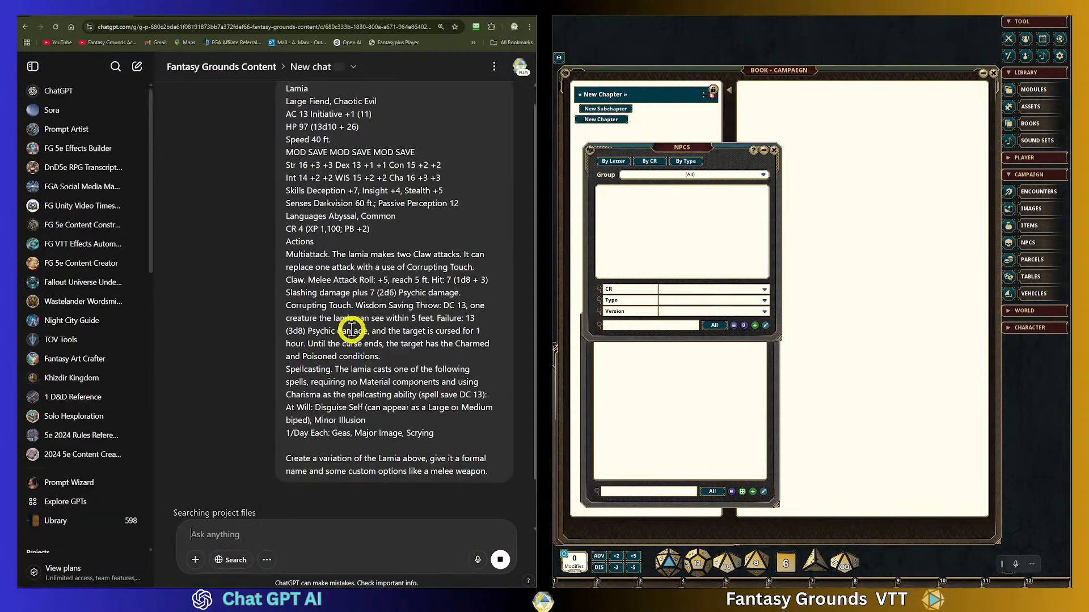
Read the generated Lamia variant and compare it with the original stat block in the prompt.
right_click(443, 295)
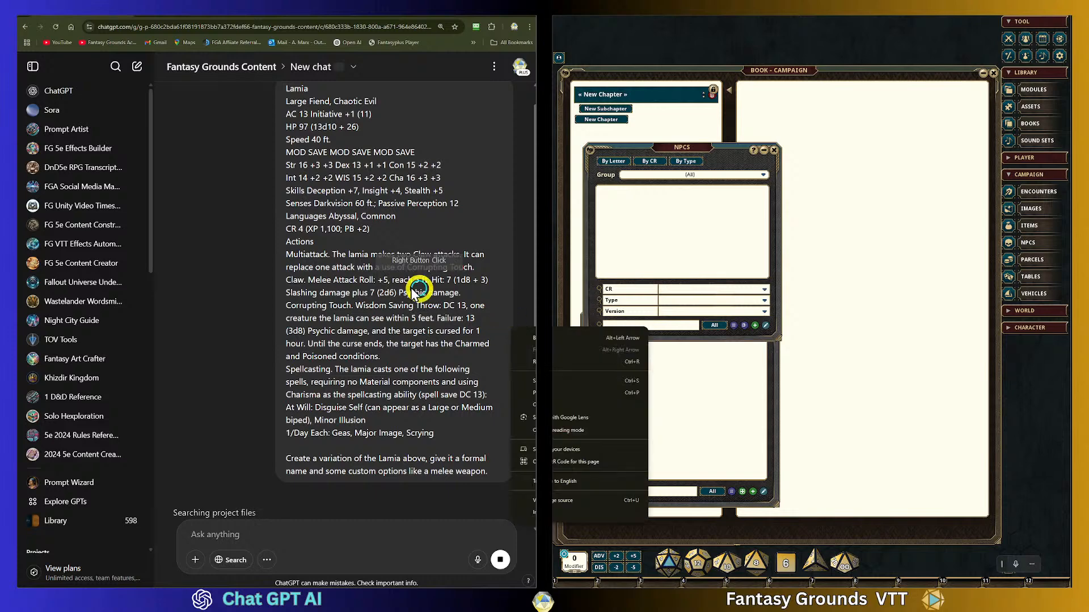
scroll(340, 281, "up", 1)
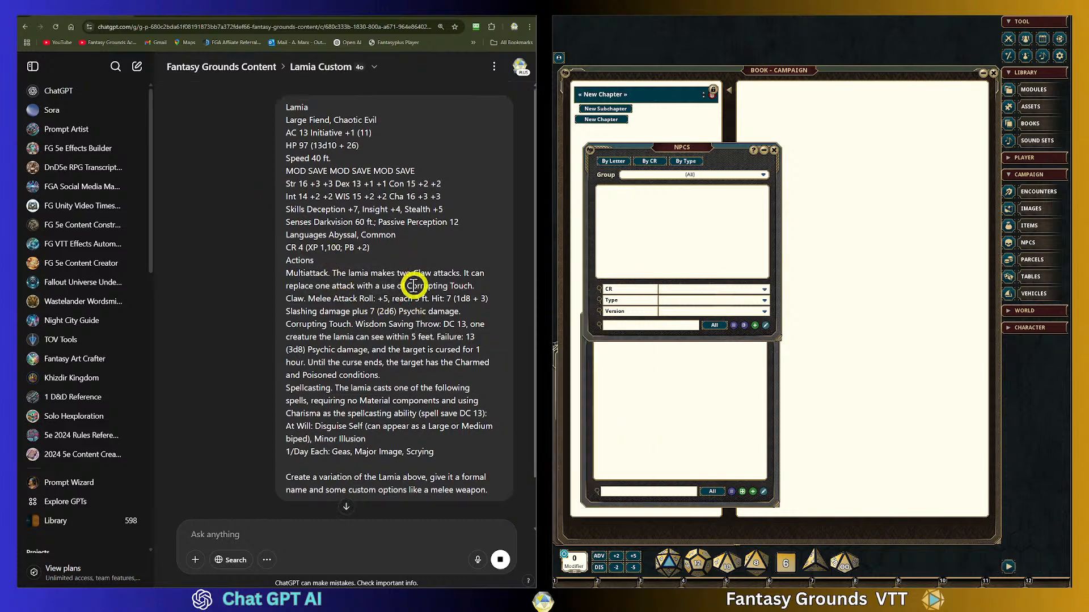
scroll(407, 286, "down", 1)
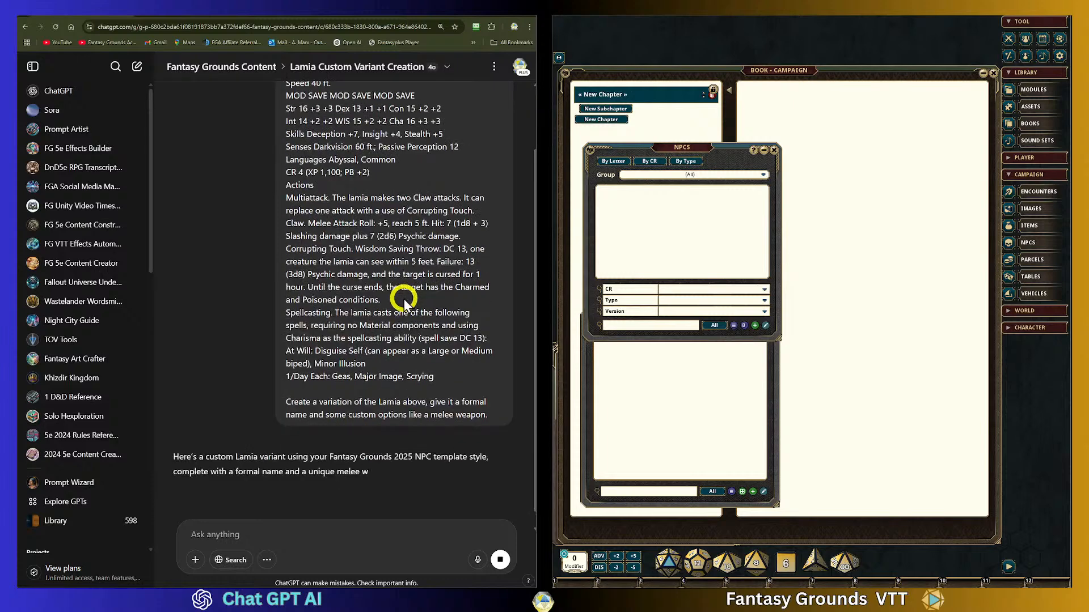
scroll(403, 295, "down", 2)
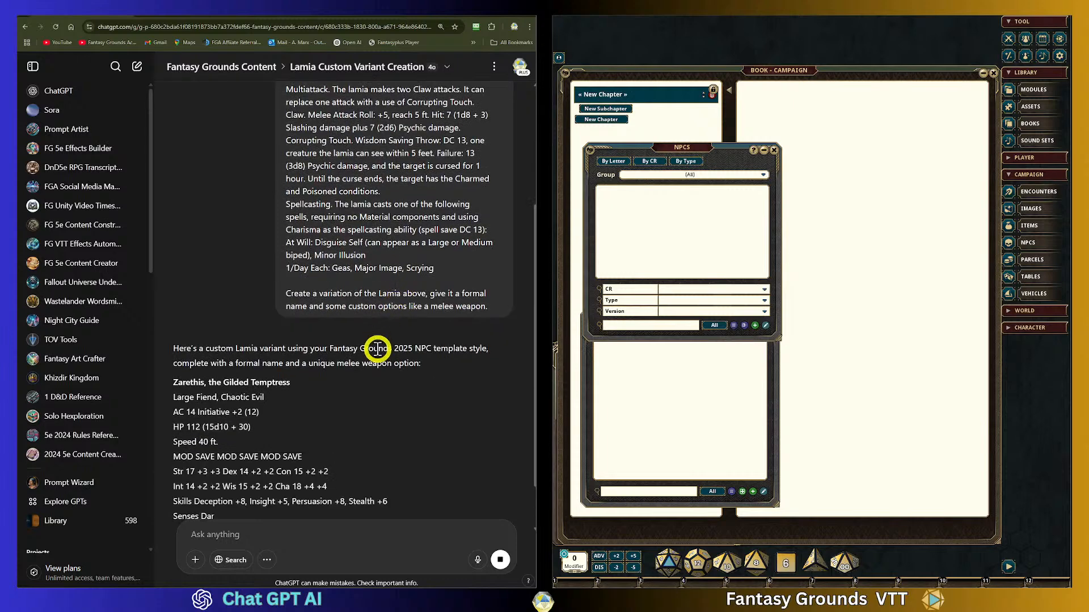
scroll(363, 404, "down", 1)
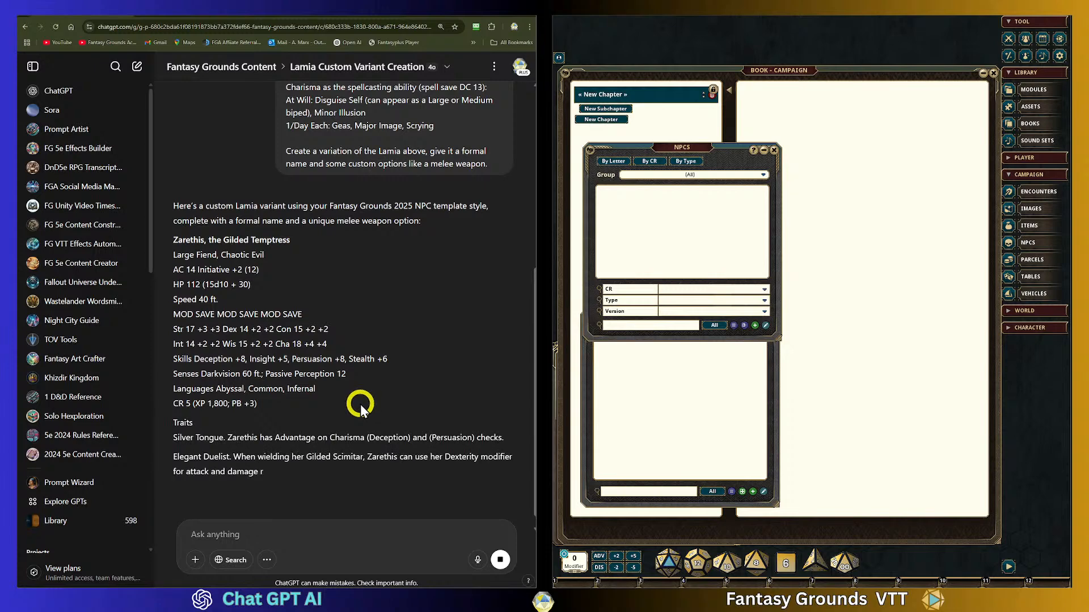
scroll(359, 403, "up", 6)
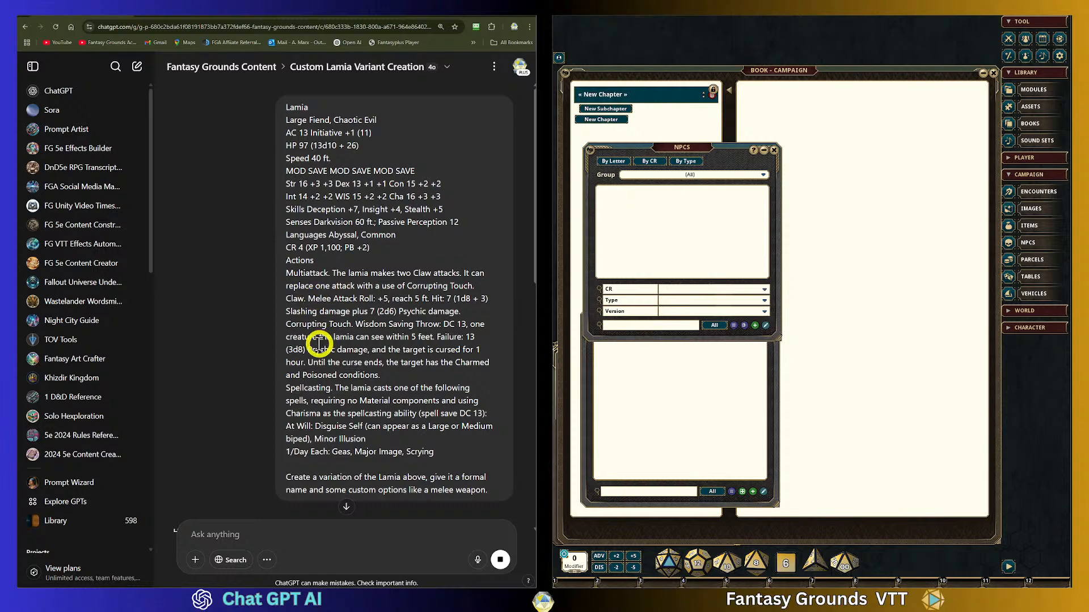
Read the full Zarethis, the Gilded Temptress response, from its stats and traits through actions, spellcasting, description, tactics and Gear/Loot/Summons.
scroll(306, 343, "down", 1)
scroll(304, 343, "down", 6)
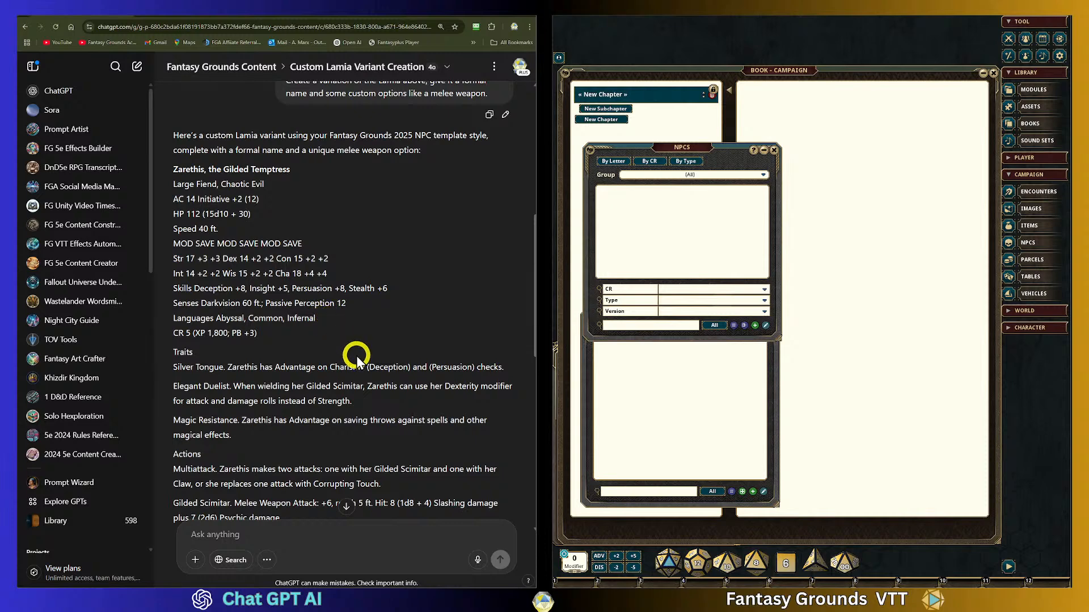
scroll(358, 358, "down", 1)
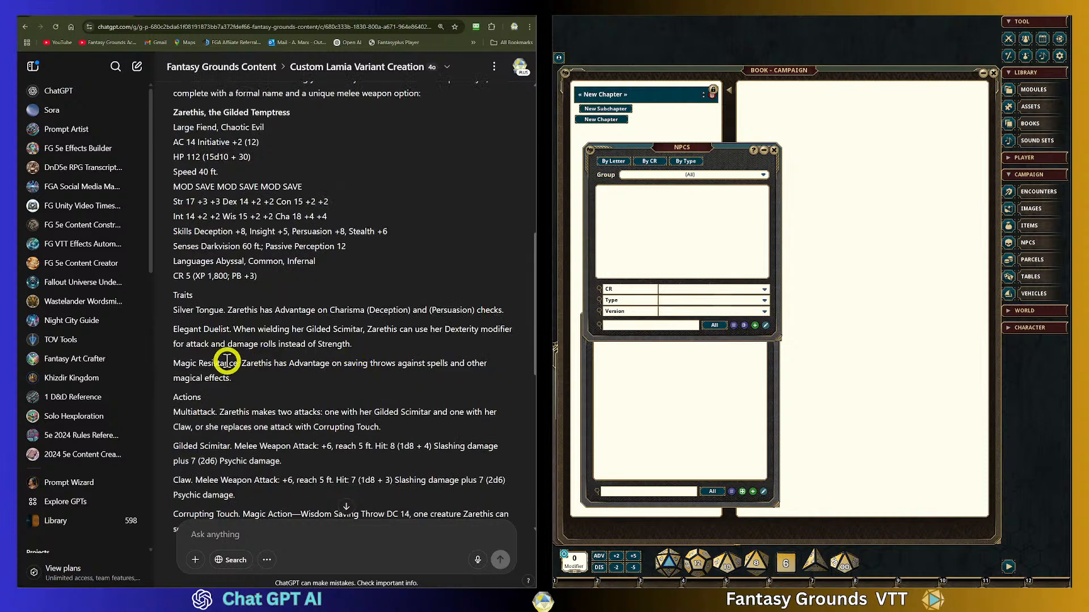
scroll(402, 370, "down", 1)
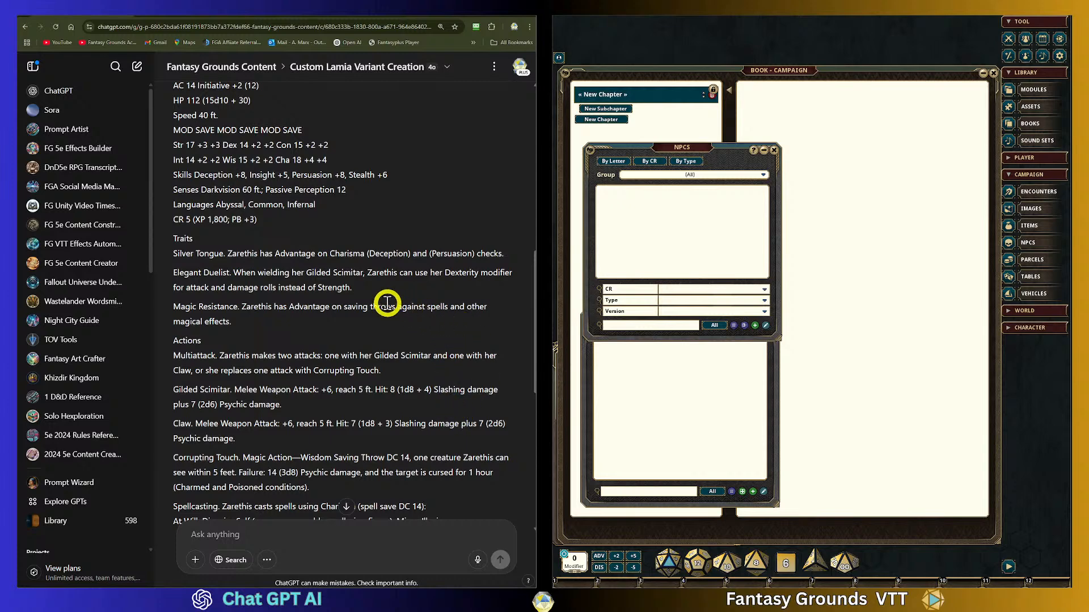
scroll(413, 397, "down", 1)
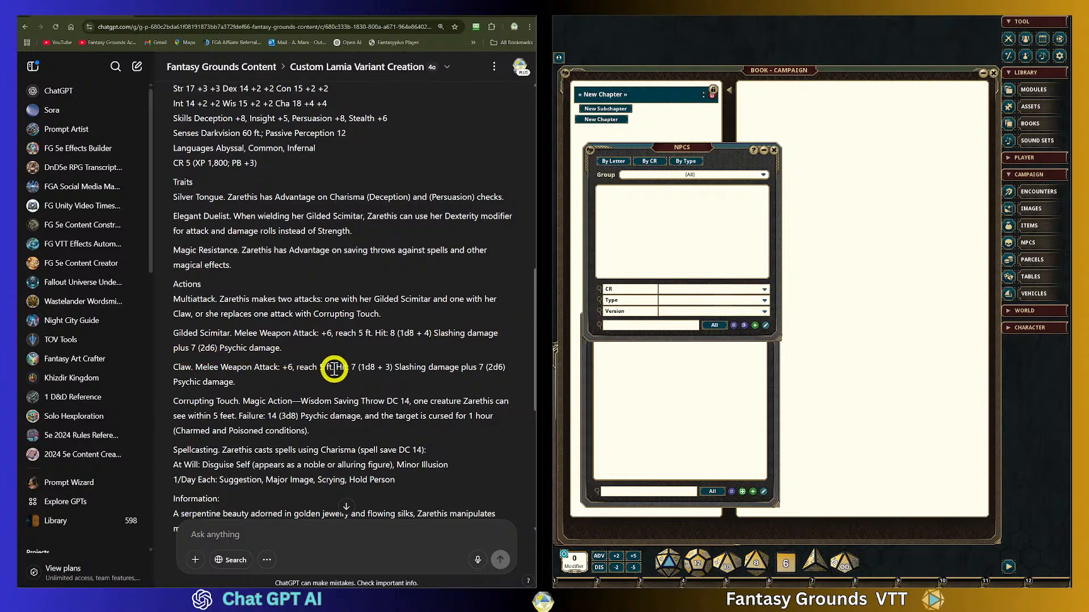
scroll(296, 377, "down", 1)
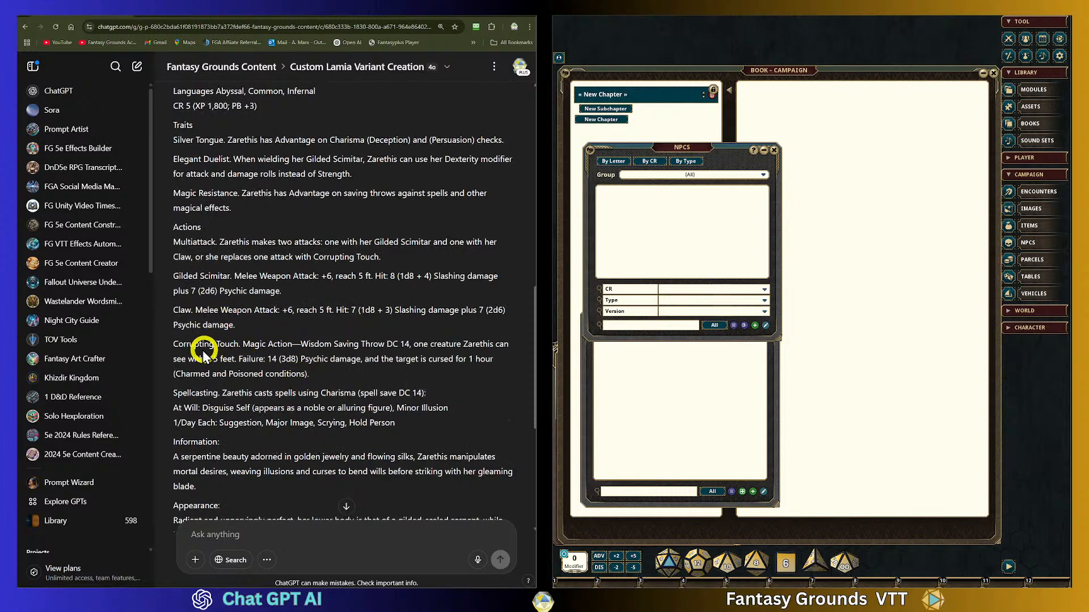
scroll(255, 387, "down", 1)
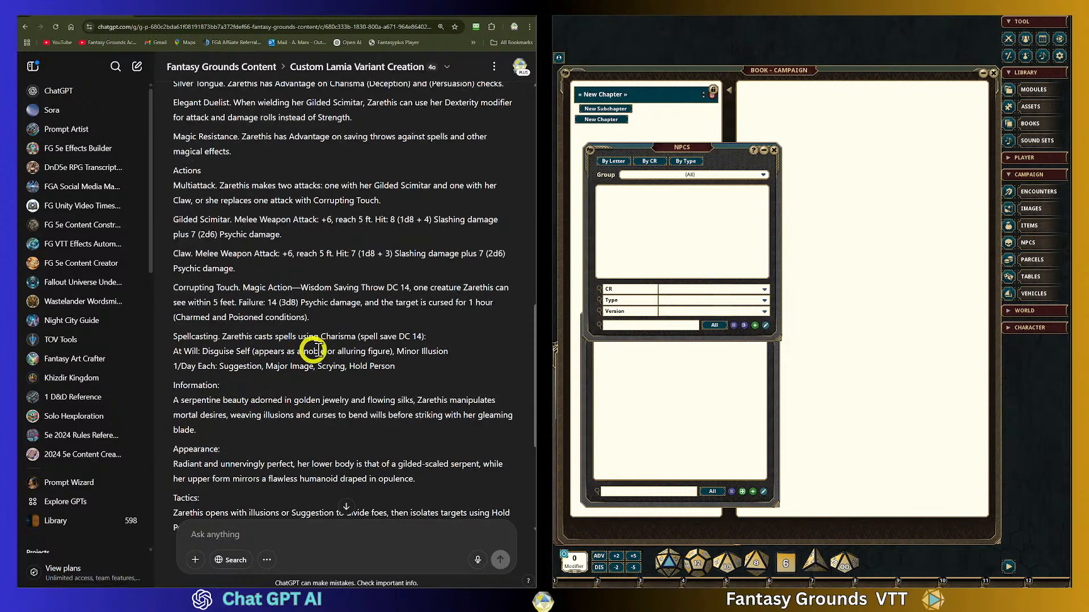
scroll(306, 382, "down", 1)
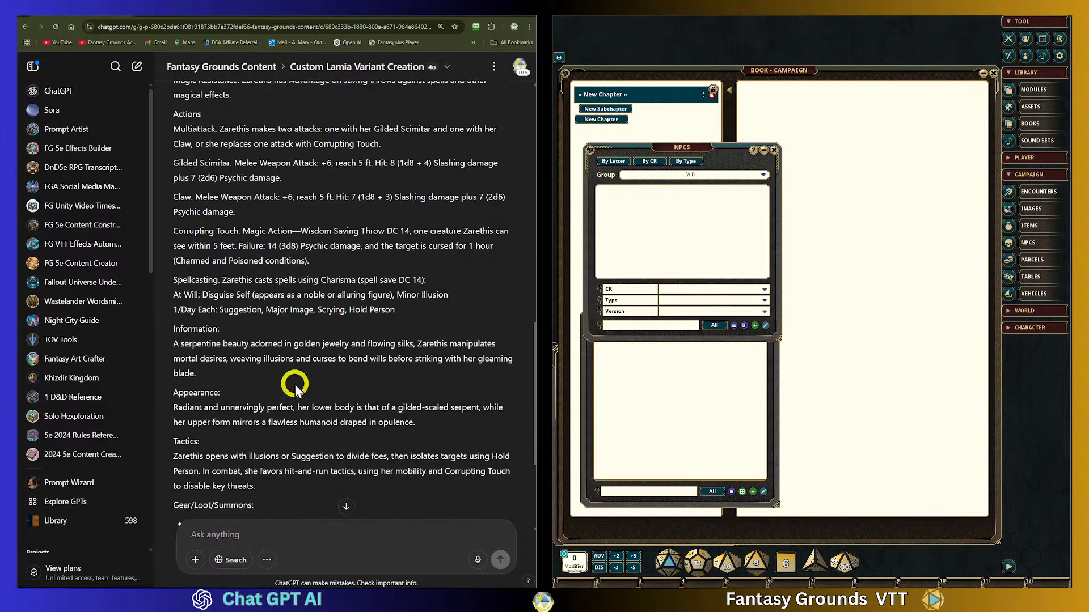
scroll(223, 345, "down", 1)
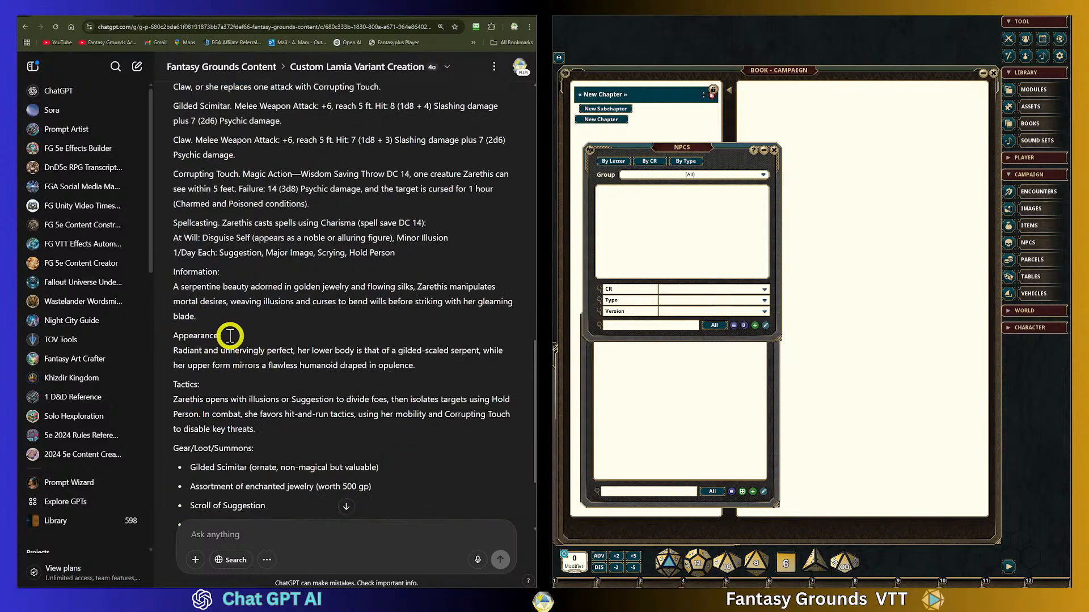
scroll(250, 398, "down", 2)
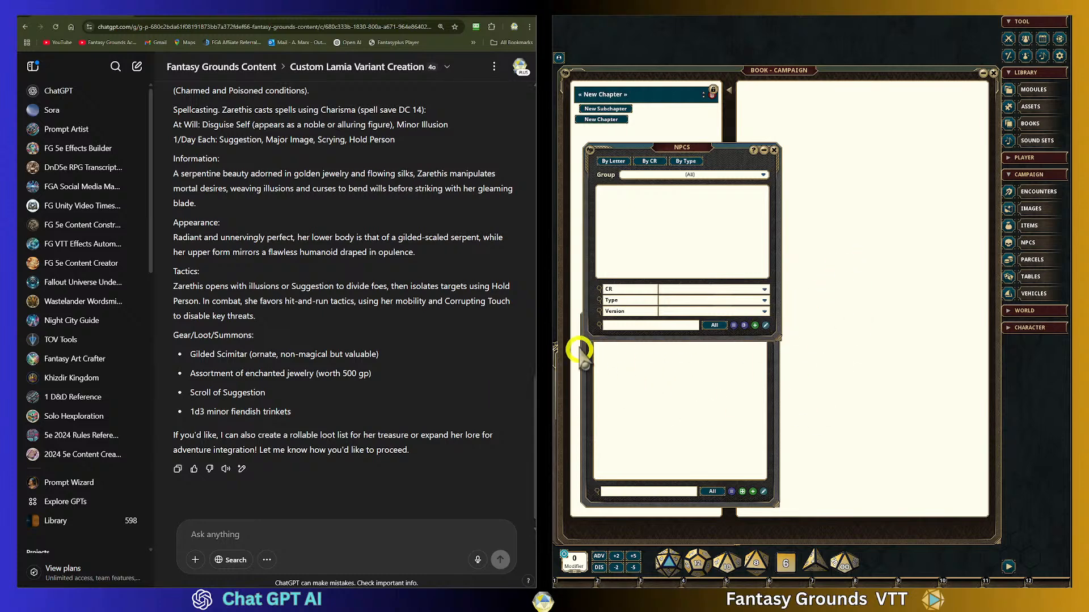
In Fantasy Grounds, close the Tables window and open the NPC import window, minimizing the NPCs list to clear the workspace.
left_click_drag(605, 247, 666, 224)
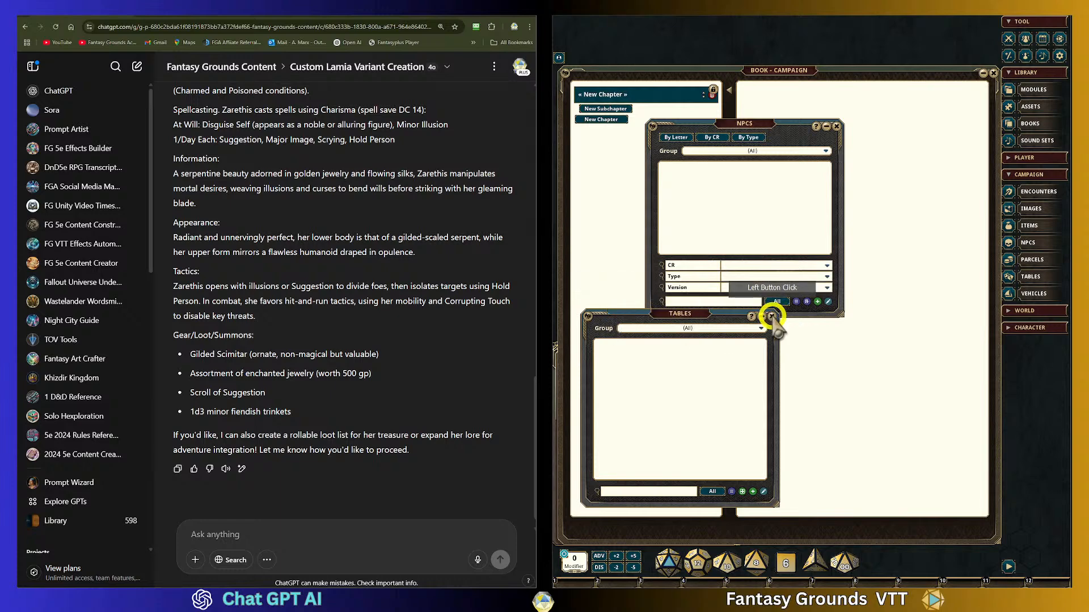
left_click(771, 314)
left_click_drag(737, 134, 670, 145)
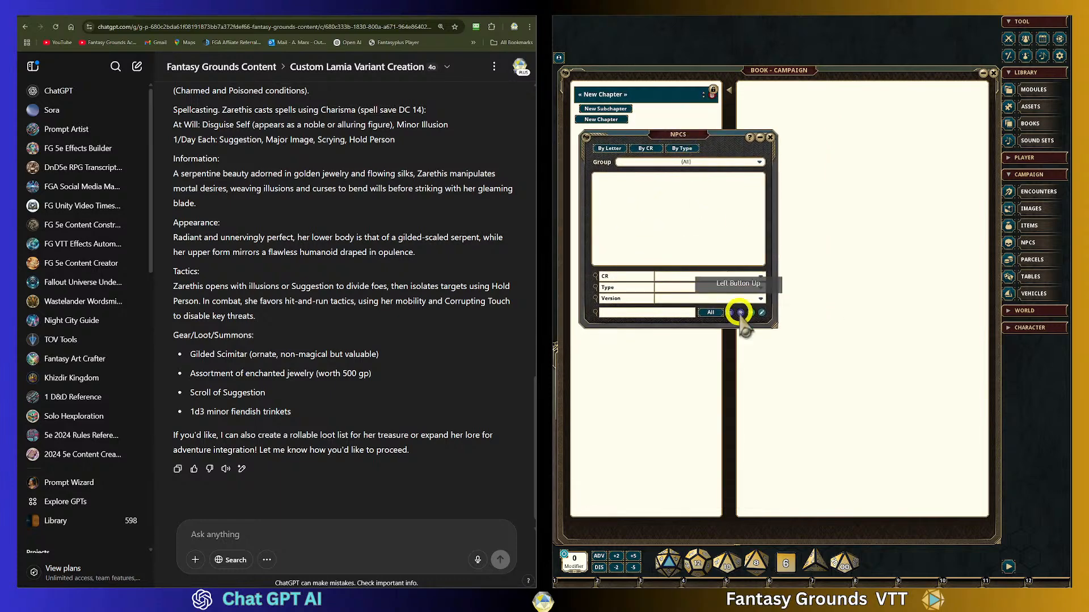
left_click(738, 313)
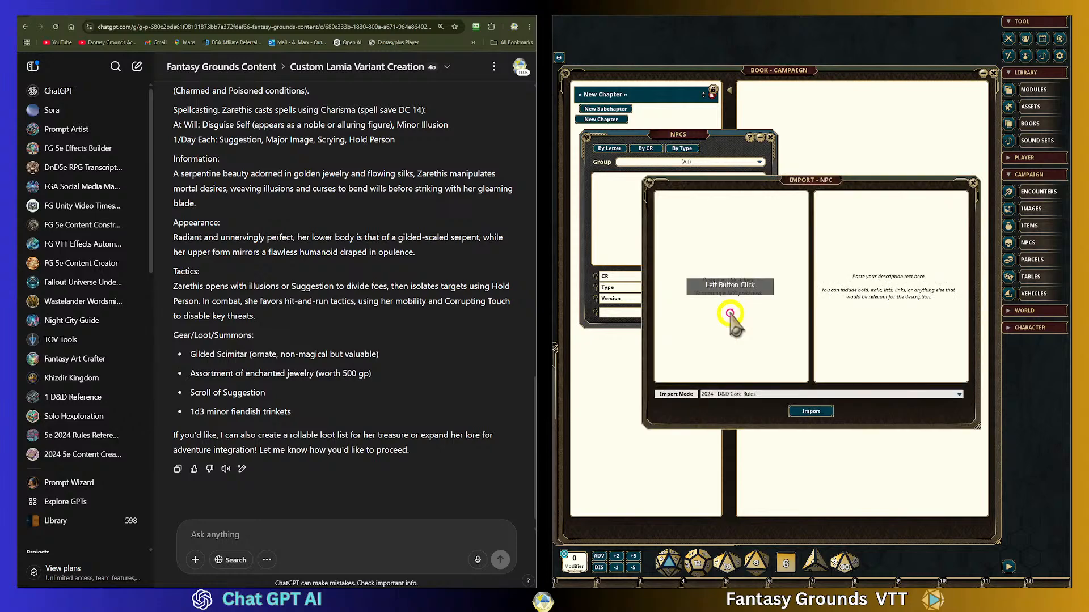
left_click(759, 139)
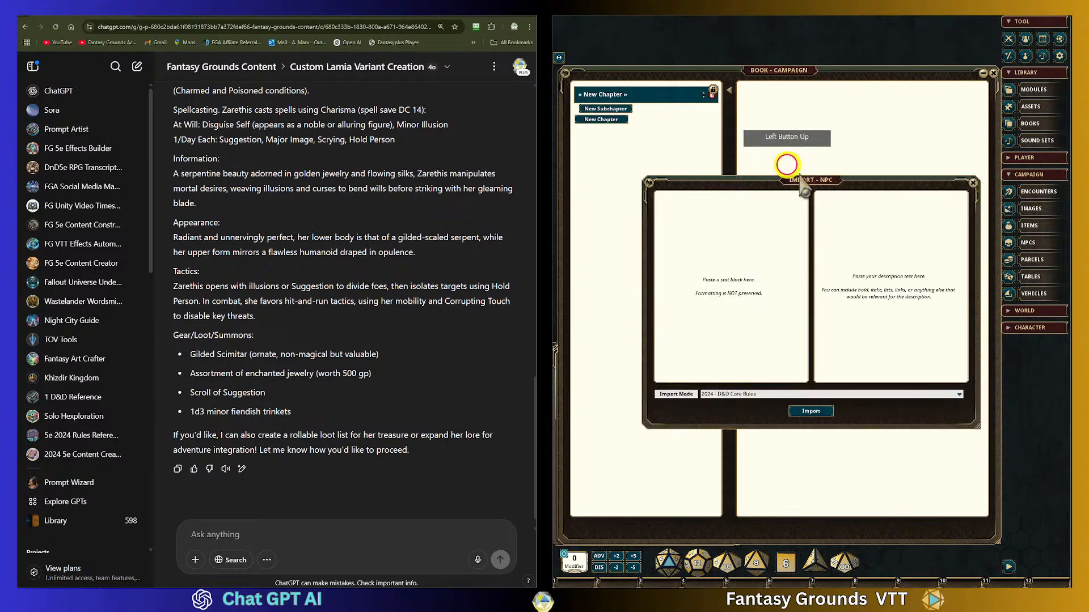
left_click_drag(811, 180, 763, 109)
Copy the Zarethis stat block in ChatGPT, from the name through the 1/Day Each line, into the NPC import's stat block area.
scroll(325, 366, "up", 3)
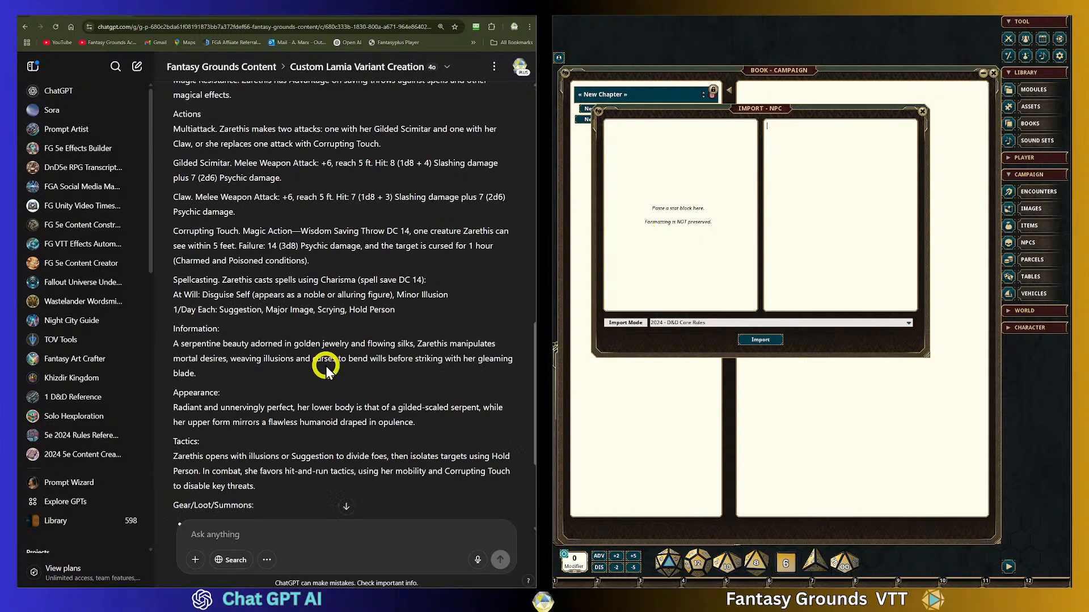
left_click(819, 198)
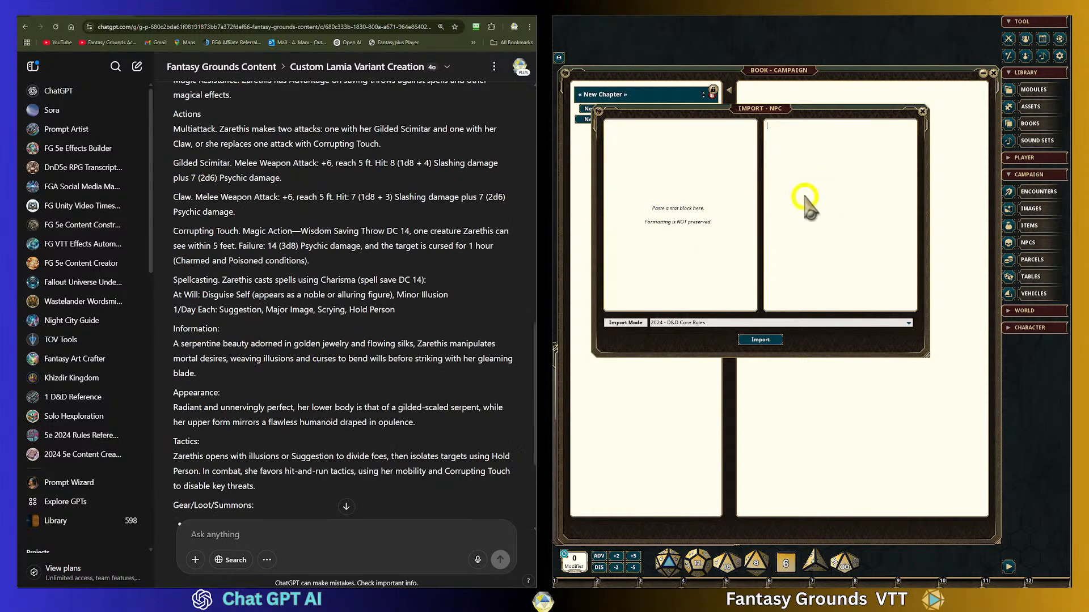
scroll(366, 316, "up", 8)
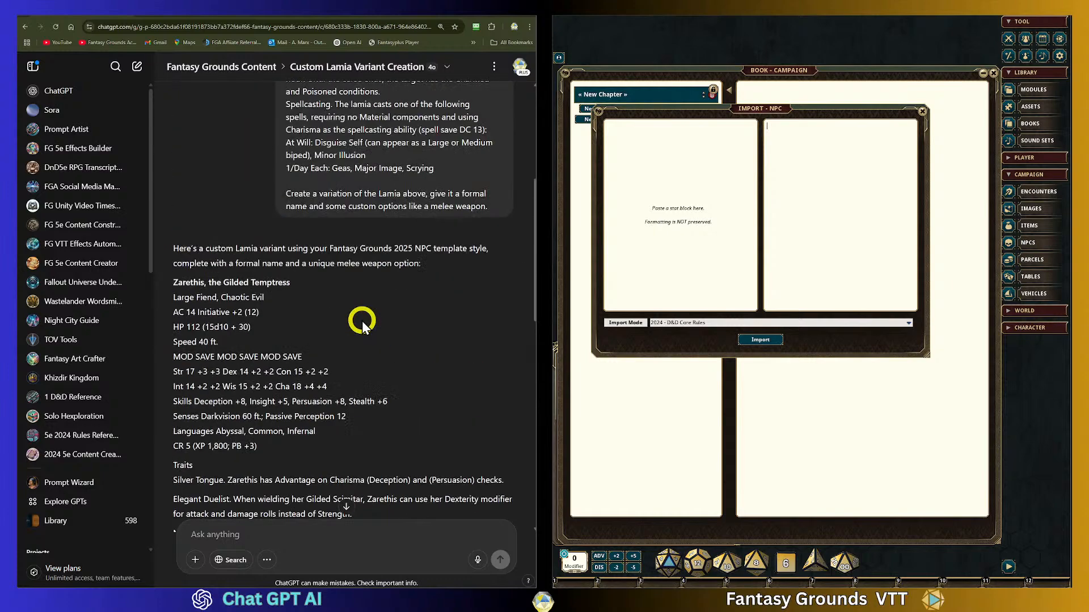
left_click_drag(174, 282, 406, 397)
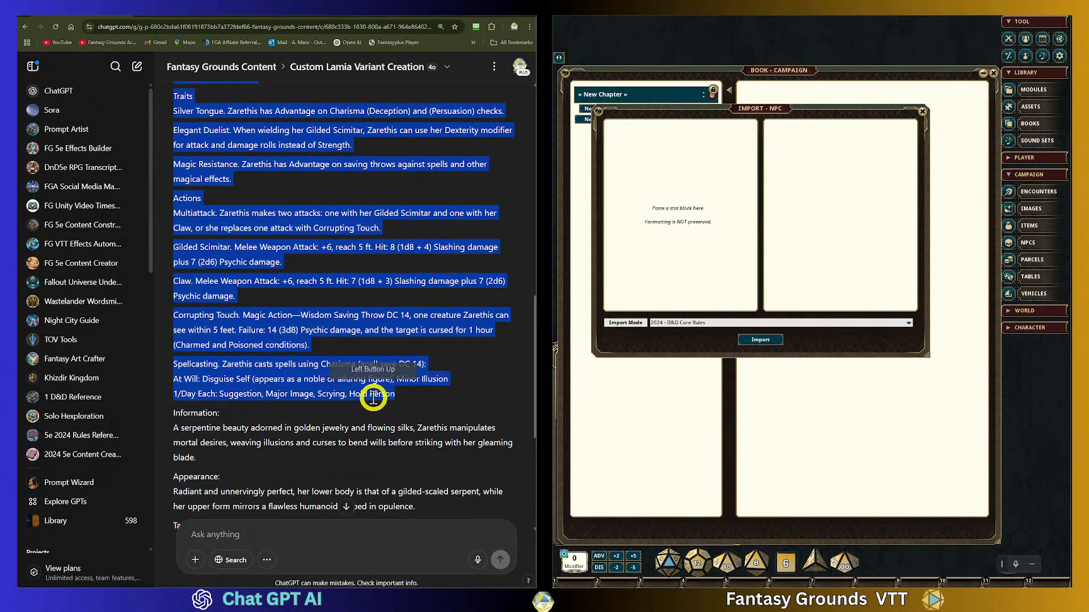
right_click(373, 398)
left_click(387, 408)
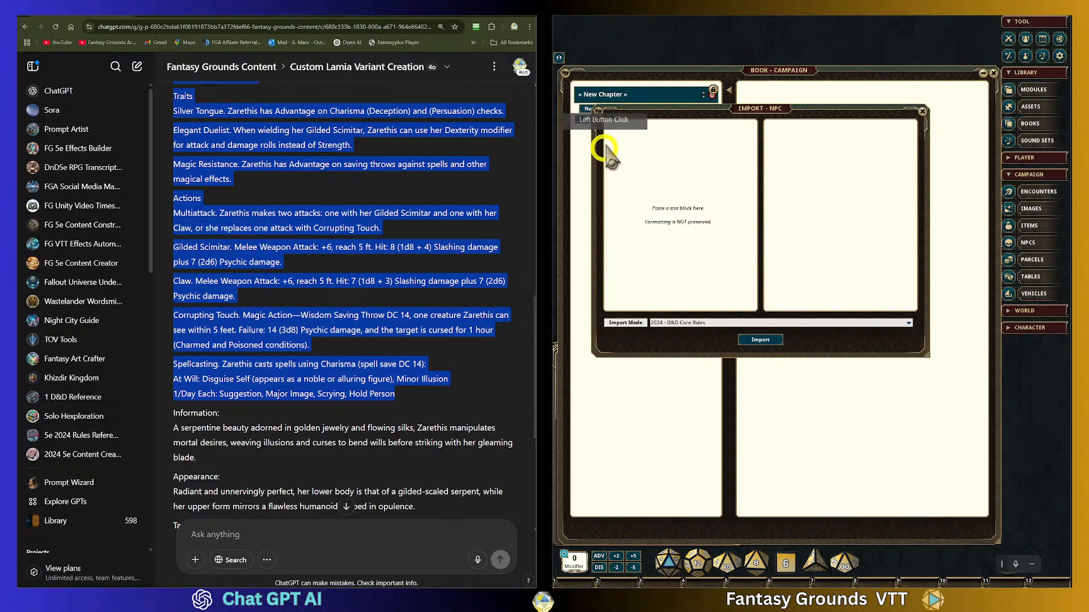
left_click(640, 143)
key("ctrl+v")
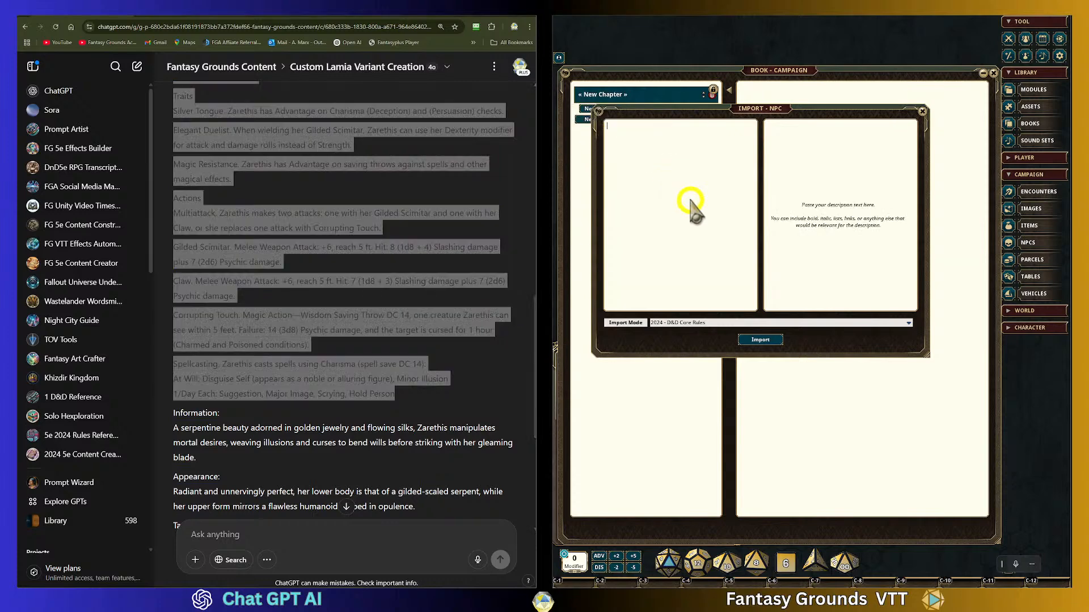
Clean up the pasted stat block text in the NPC import and check it from the name to the spell list.
right_click(646, 183)
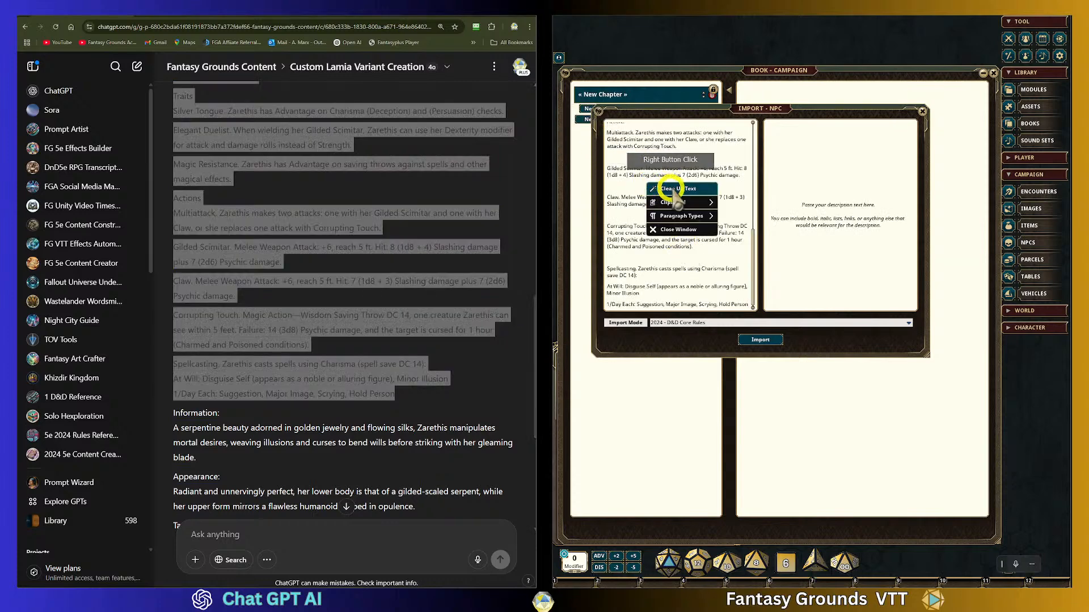
left_click(685, 189)
scroll(698, 265, "up", 6)
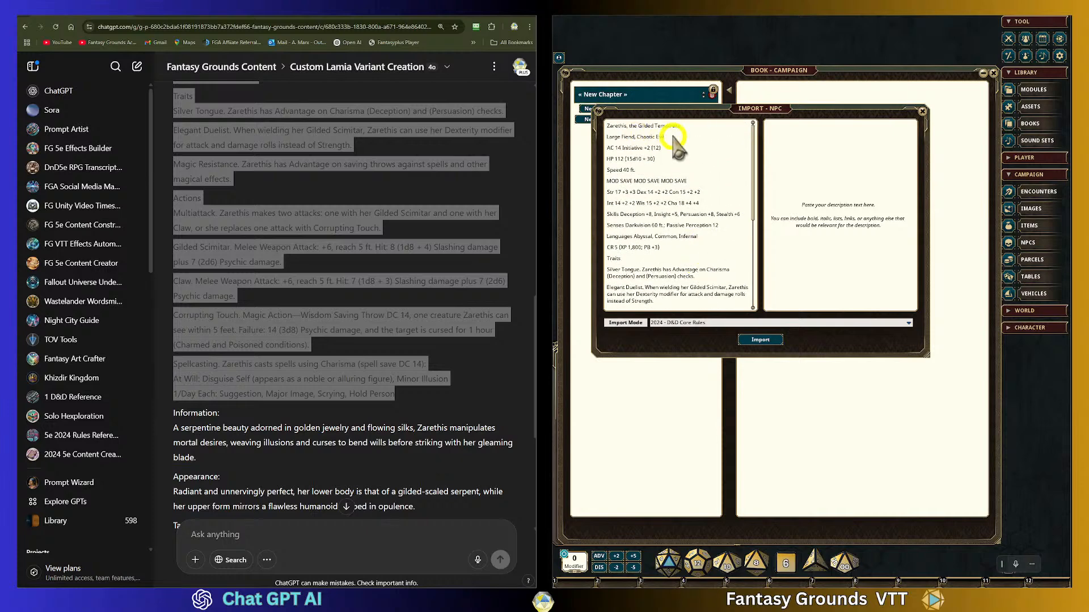
scroll(658, 249, "down", 5)
scroll(666, 264, "down", 2)
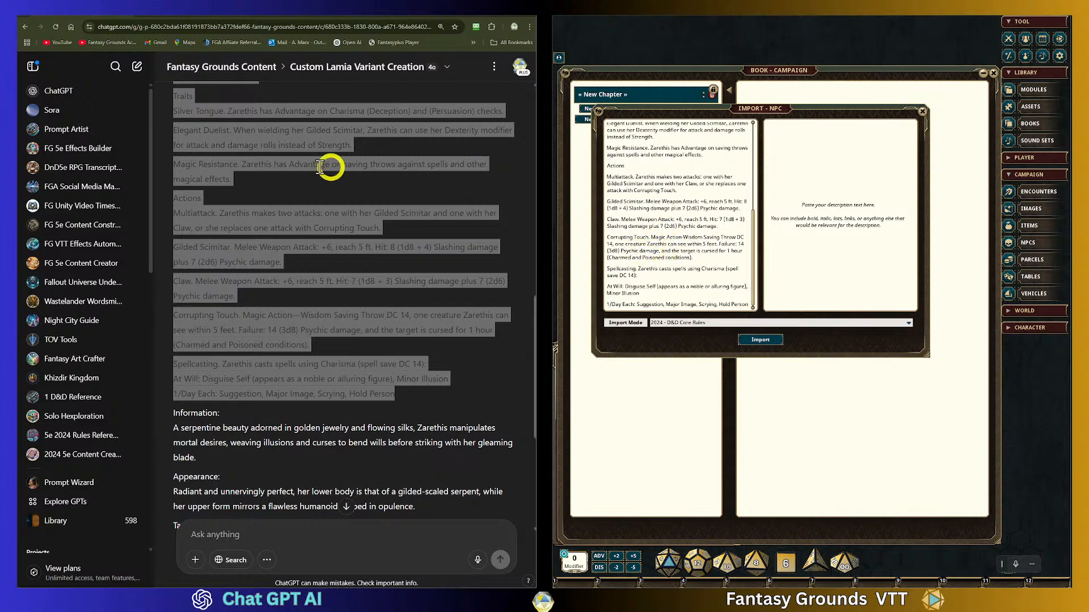
Copy the ChatGPT text from Information through the Gear/Loot/Summons list into the NPC import's description area.
left_click(294, 393)
scroll(293, 385, "down", 4)
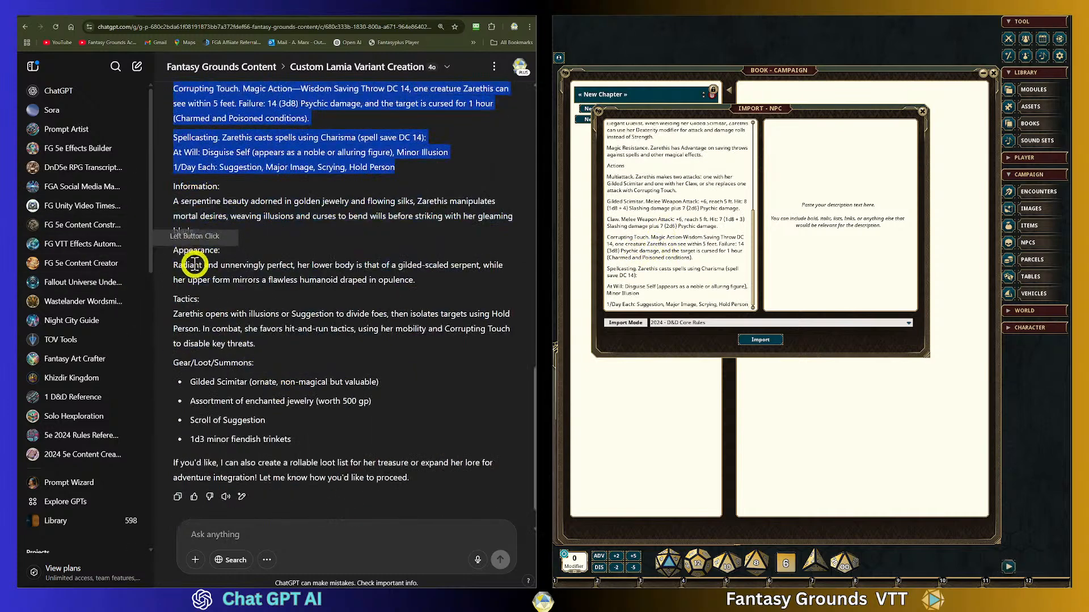
left_click_drag(173, 186, 402, 445)
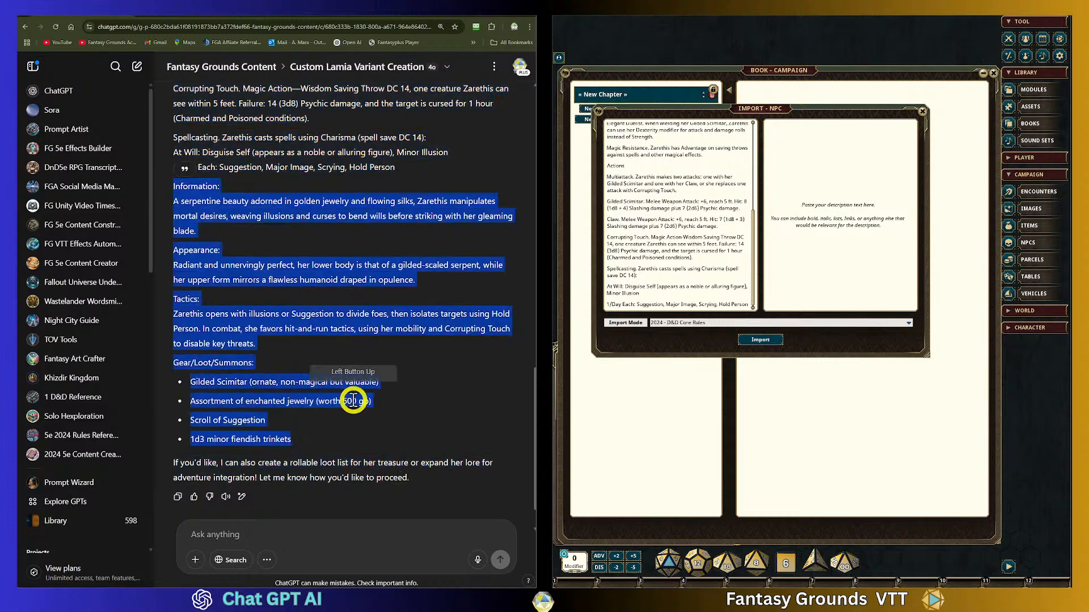
right_click(352, 400)
left_click(372, 411)
left_click(572, 309)
left_click(806, 159)
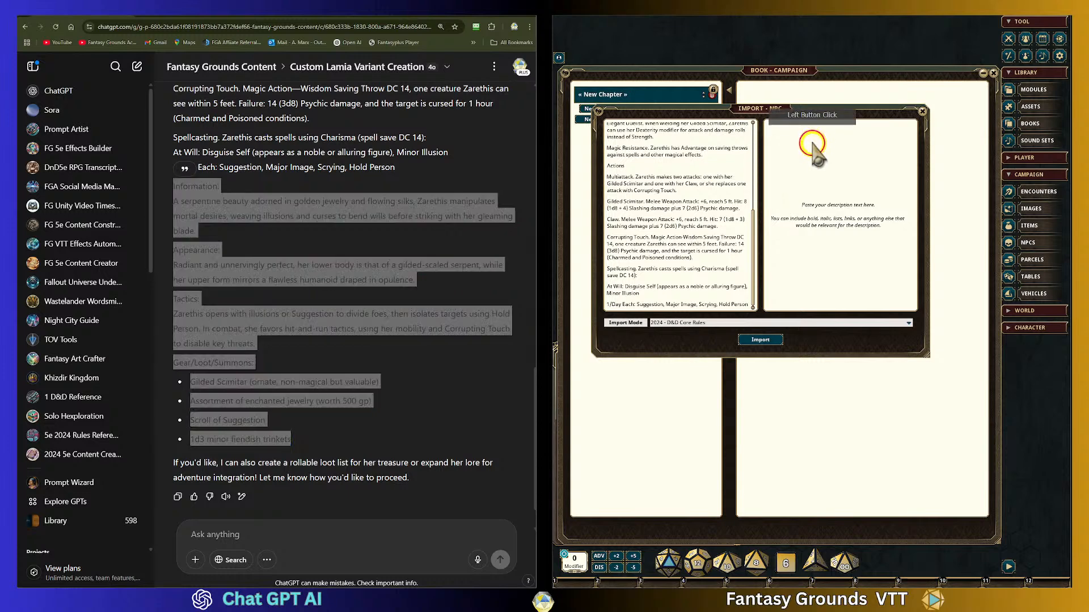
key("ctrl+v")
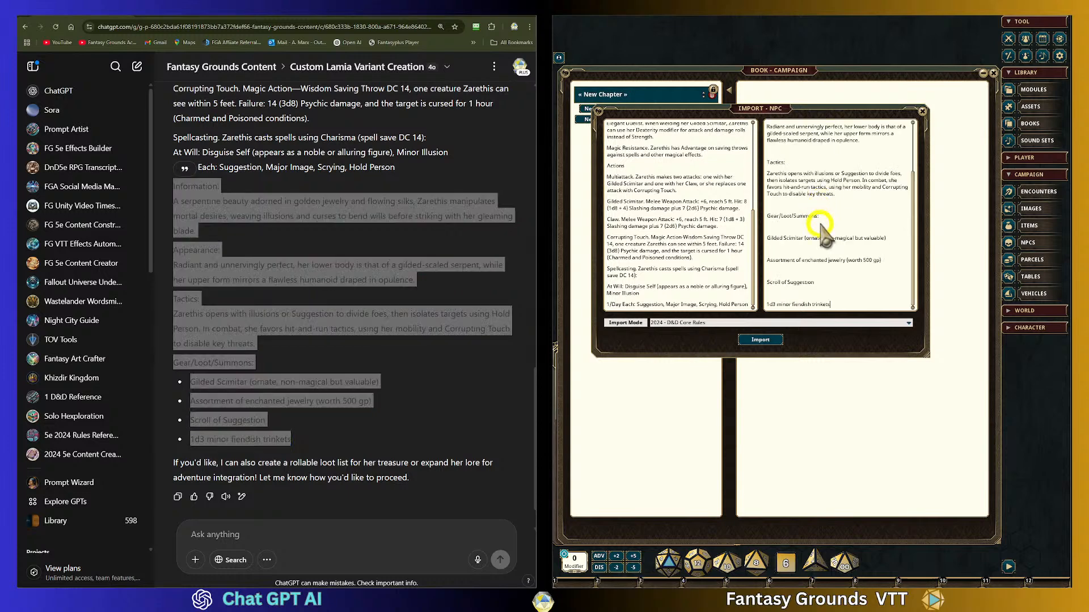
Format the "Information:" line as a heading and clean up the extra blank lines in the description text.
left_click_drag(806, 126, 763, 128)
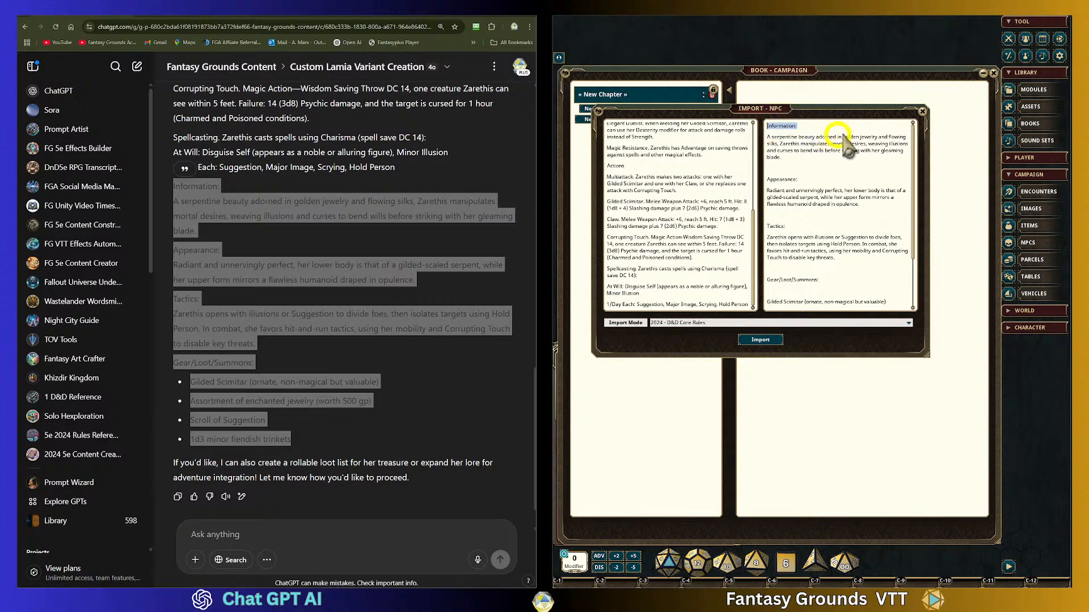
key("ctrl+1")
right_click(781, 170)
left_click(808, 177)
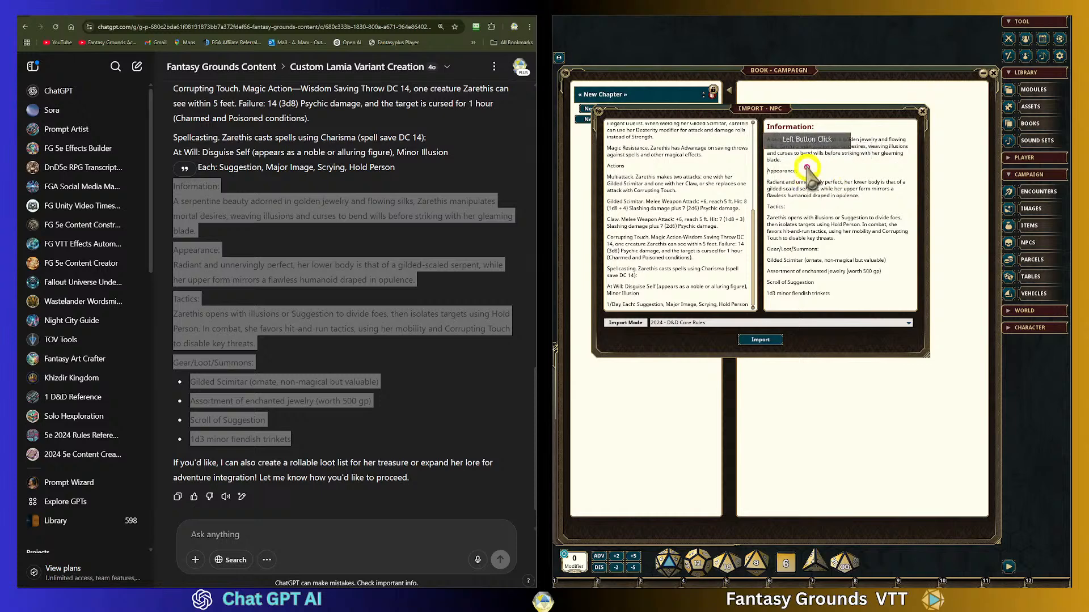
Make the "Appearance:", "Tactics:" and "Gear/Loot/Summons:" labels in the description bold.
left_click_drag(767, 171, 839, 173)
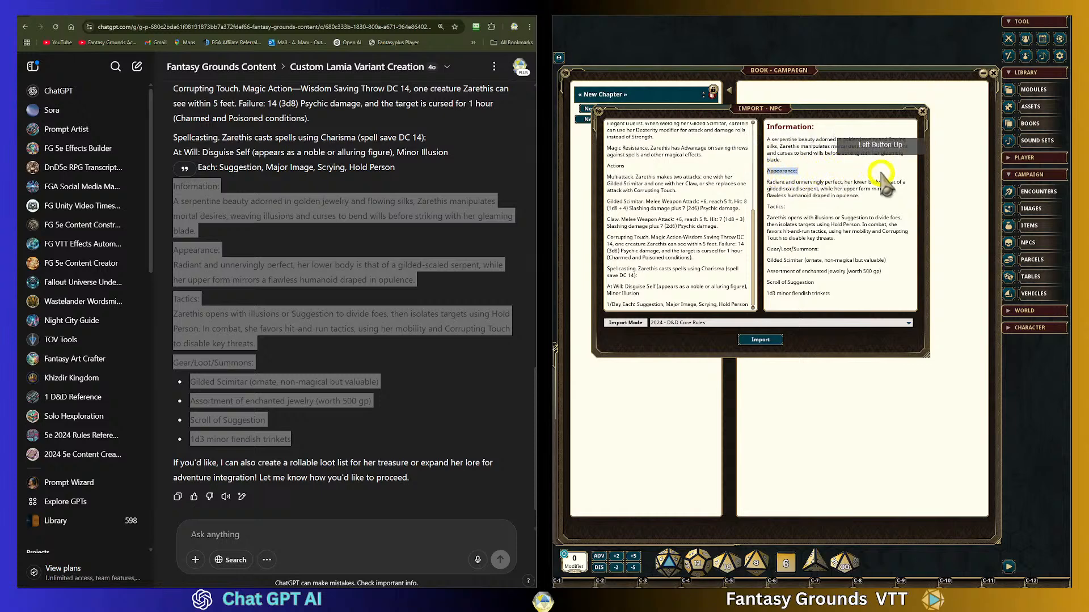
key("ctrl+b")
left_click_drag(788, 207, 760, 207)
key("ctrl+b")
left_click(825, 250)
left_click_drag(825, 249, 769, 250)
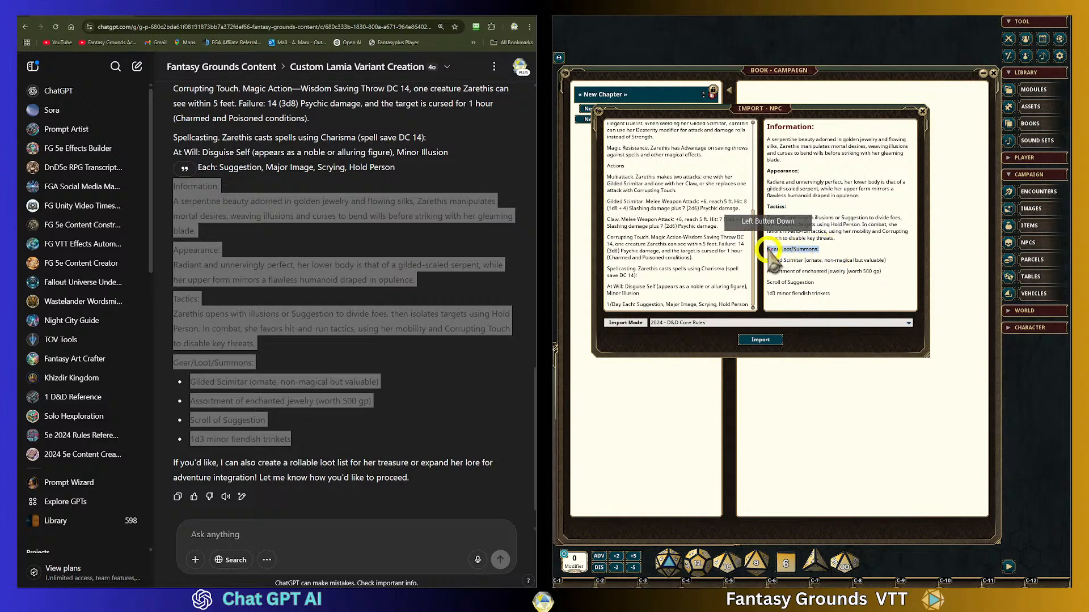
key("ctrl+b")
left_click(814, 282)
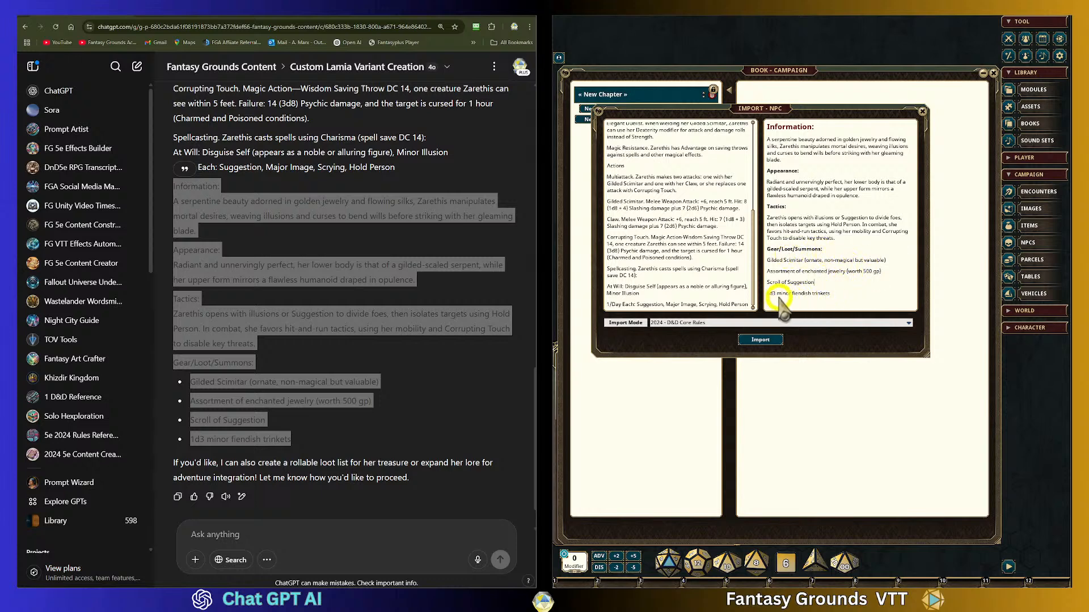
left_click(832, 293)
Examine the available NPC import modes and the format of the MOD SAVE ability score lines in the generated stat block.
scroll(728, 272, "up", 3)
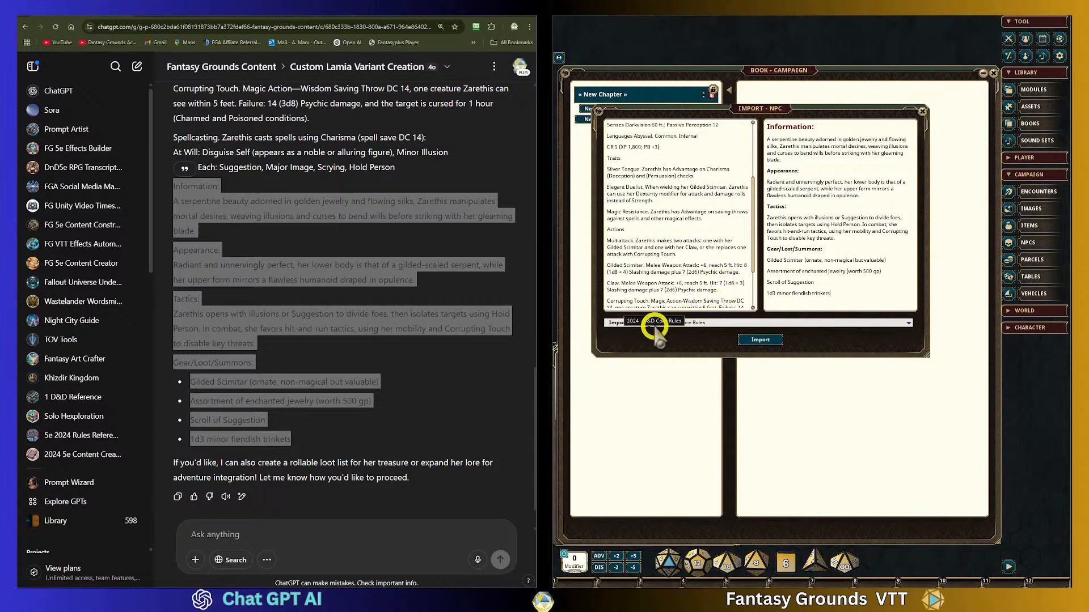
left_click(703, 324)
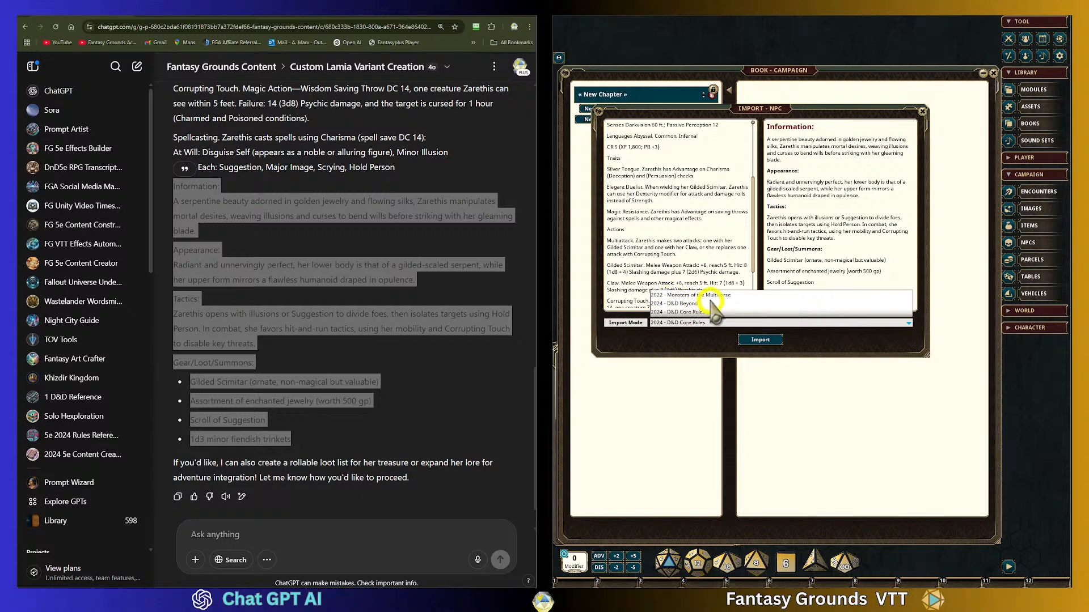
left_click(482, 166)
scroll(359, 237, "up", 6)
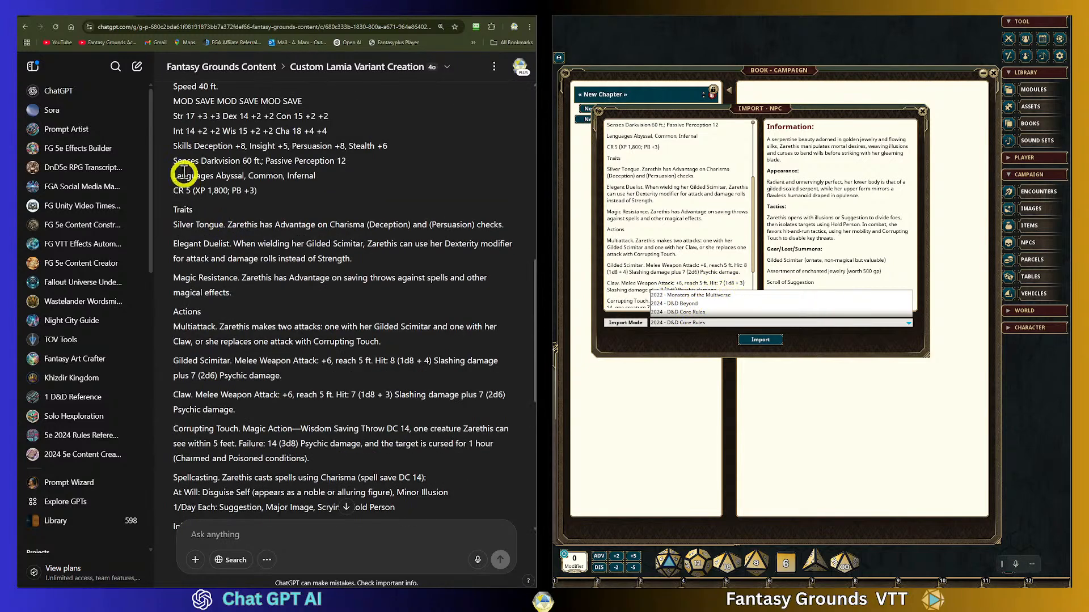
scroll(176, 176, "up", 2)
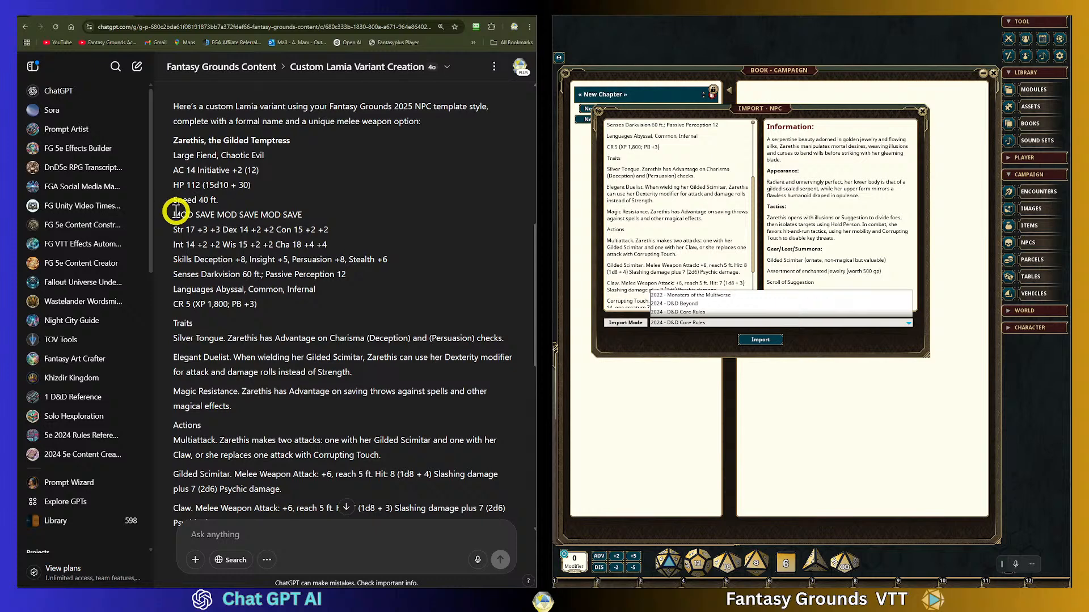
left_click_drag(173, 214, 289, 241)
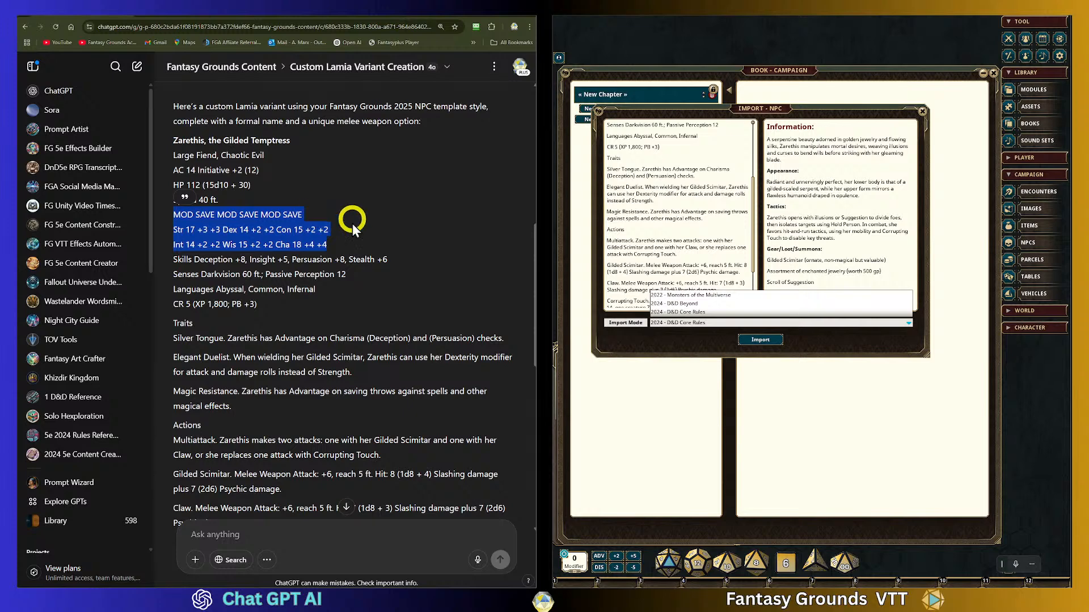
Correct the name in the NPC import text to Zarethis (The Gilded Temptress) and import it with the 2024 - D&D Core Rules mode.
left_click(704, 196)
scroll(709, 238, "down", 3)
scroll(661, 232, "up", 4)
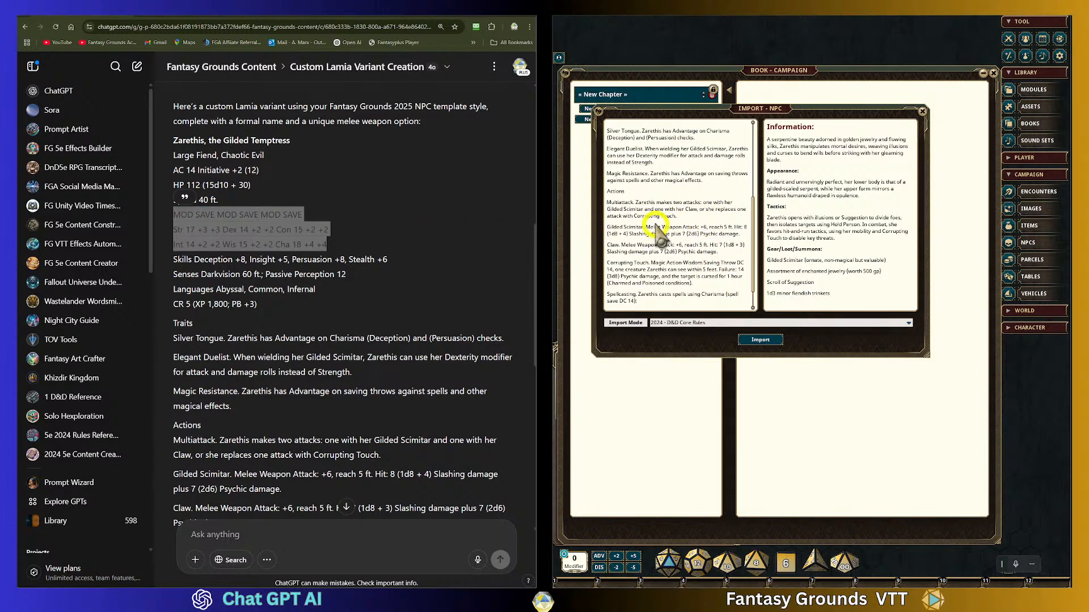
scroll(660, 232, "up", 5)
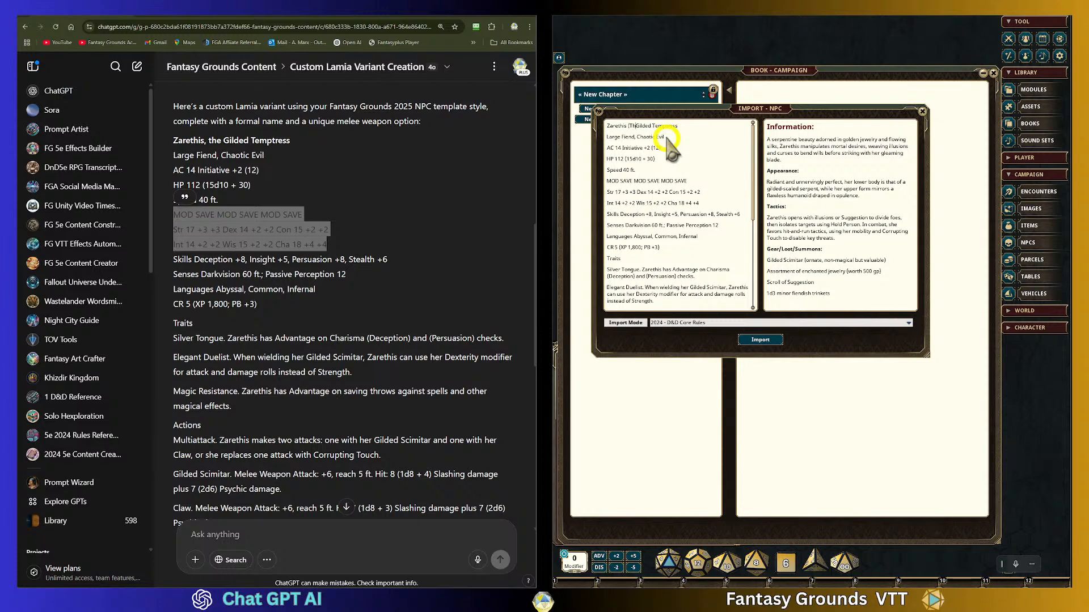
left_click(703, 142)
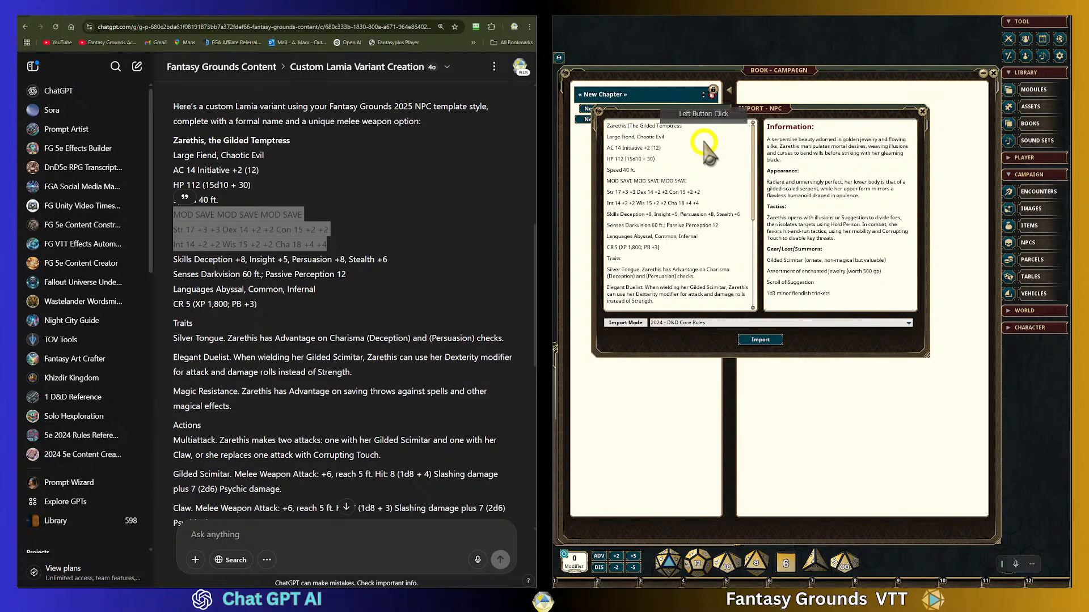
scroll(708, 238, "down", 2)
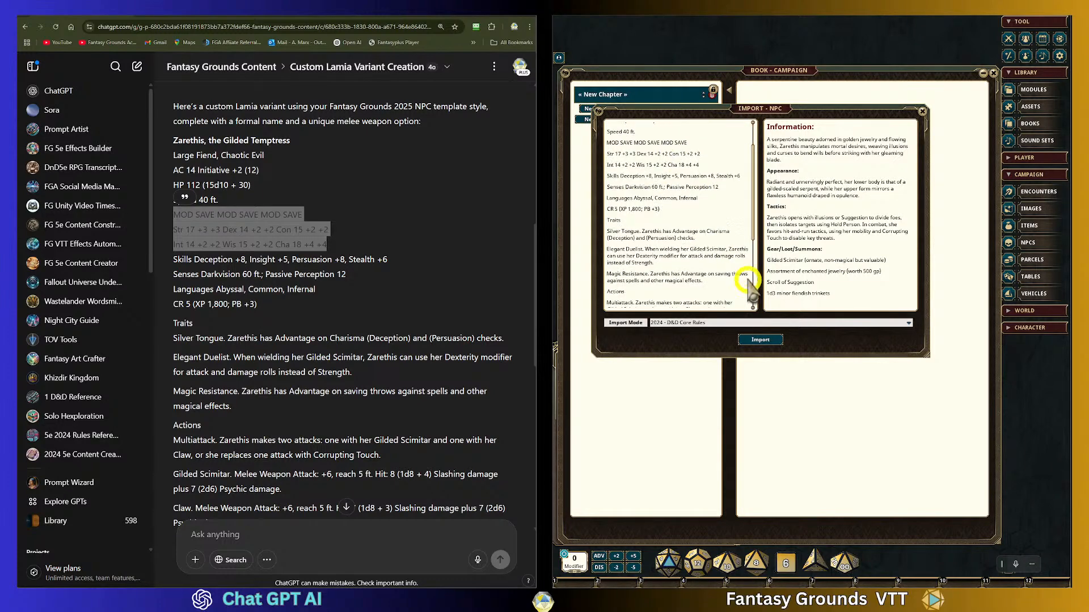
left_click(767, 341)
Reposition the imported NPC record over the book and enlarge it to show the ability scores, skills and traits.
left_click(832, 212)
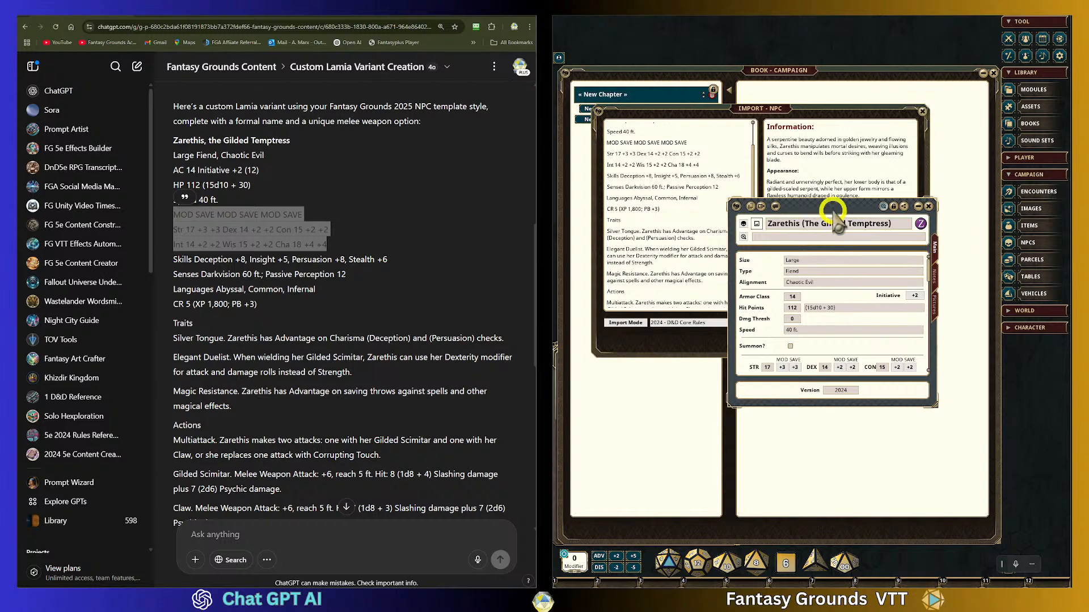
left_click_drag(833, 212, 689, 77)
left_click(792, 270)
left_click_drag(792, 271, 902, 462)
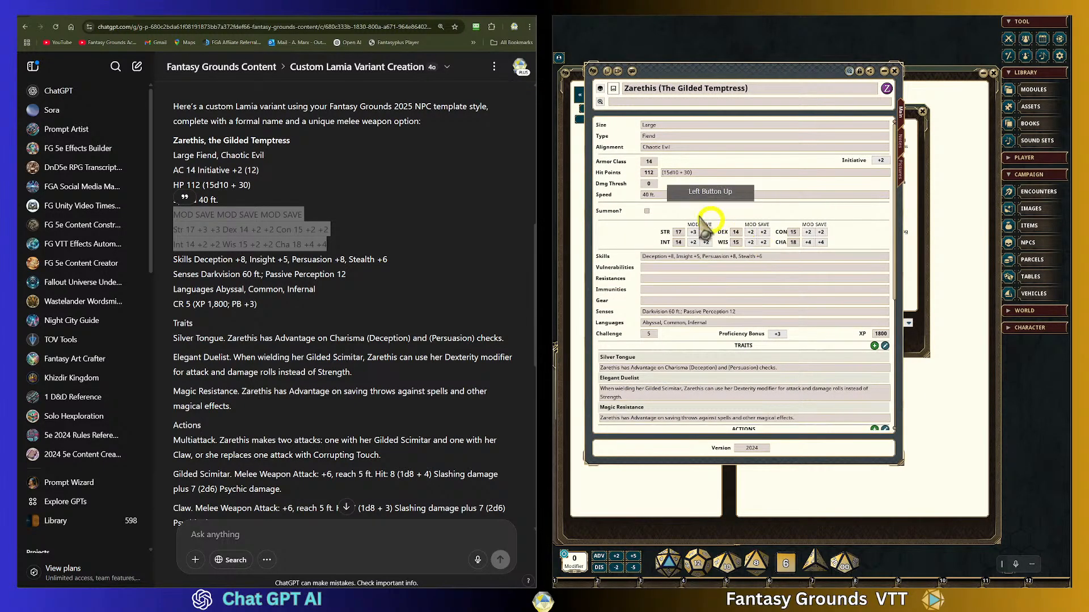
Examine the imported NPC's main sheet, from resistances, immunities and gear down through traits, actions and spellcasting.
left_click(665, 279)
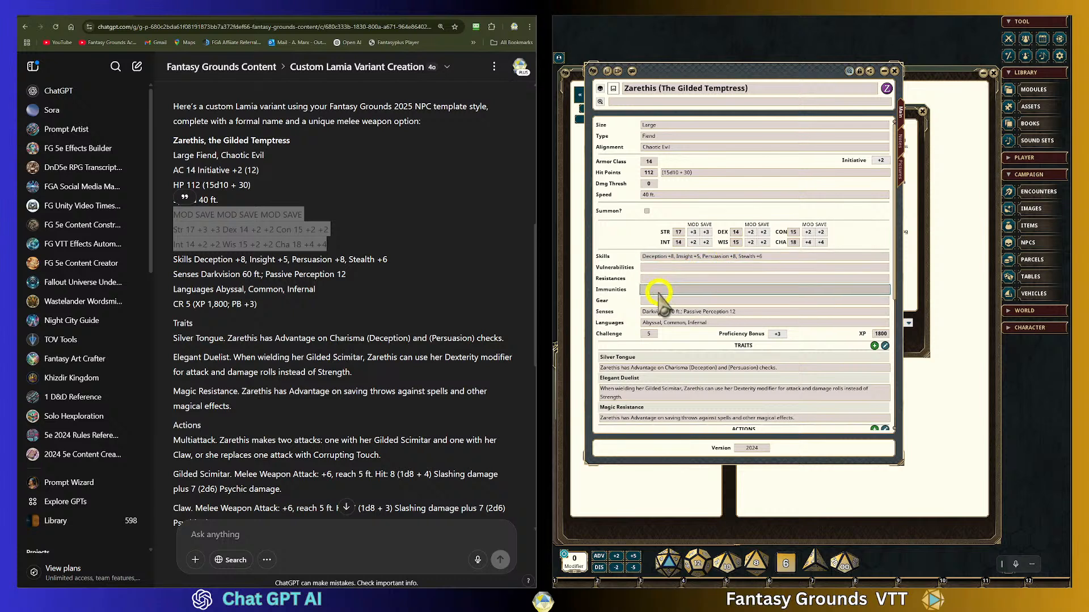
left_click(656, 311)
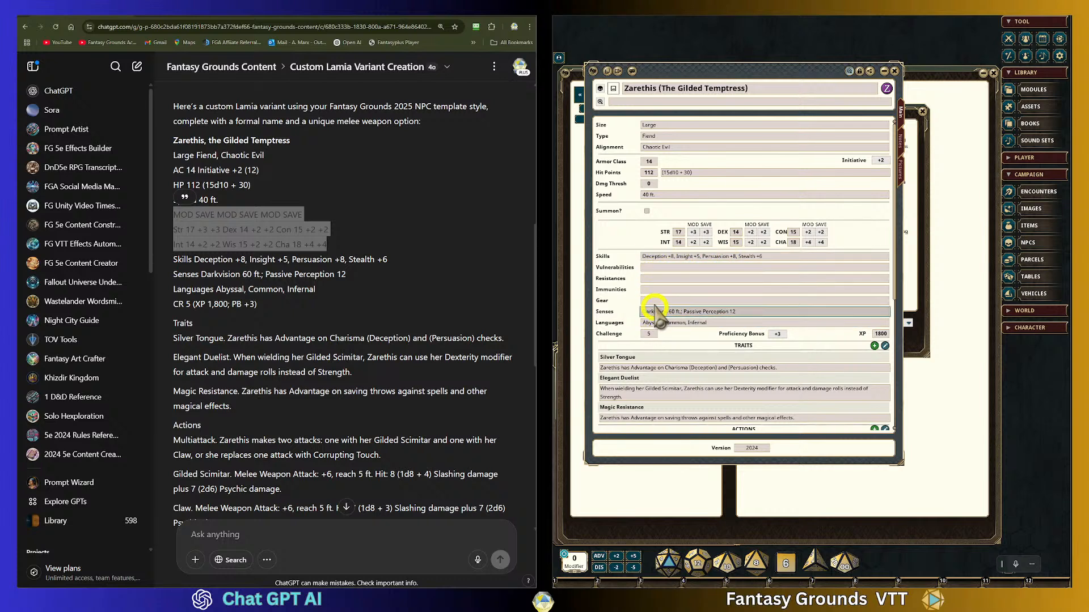
left_click(658, 301)
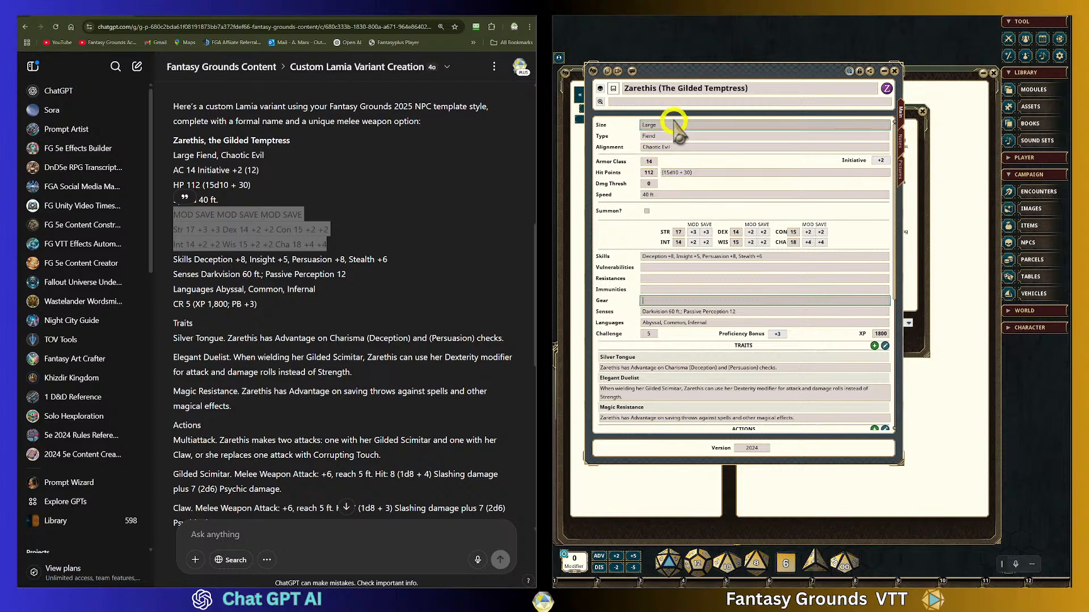
scroll(802, 291, "down", 3)
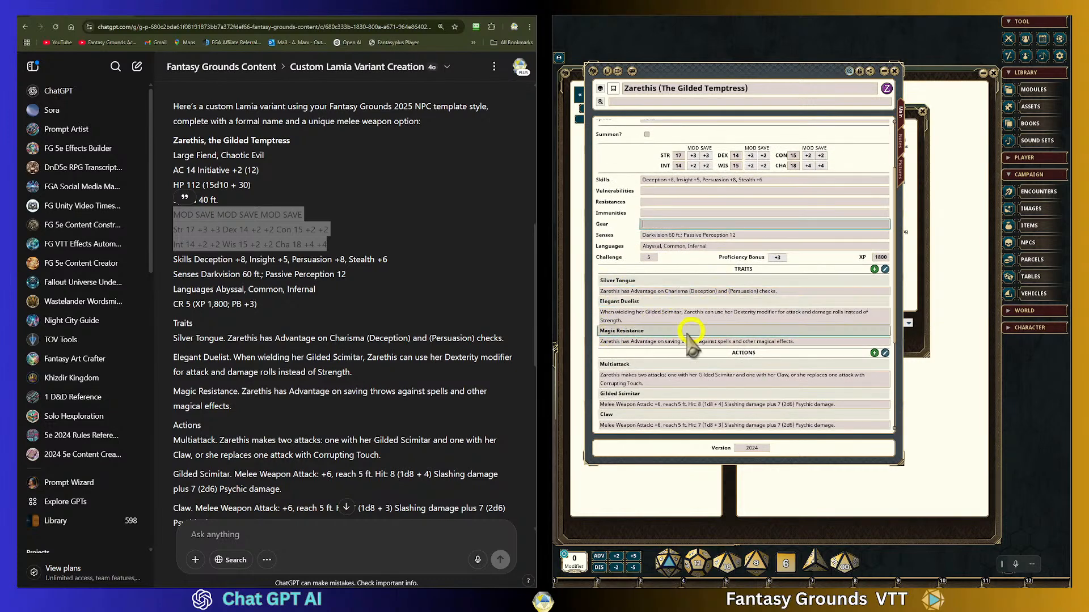
scroll(689, 343, "down", 3)
scroll(689, 343, "down", 3)
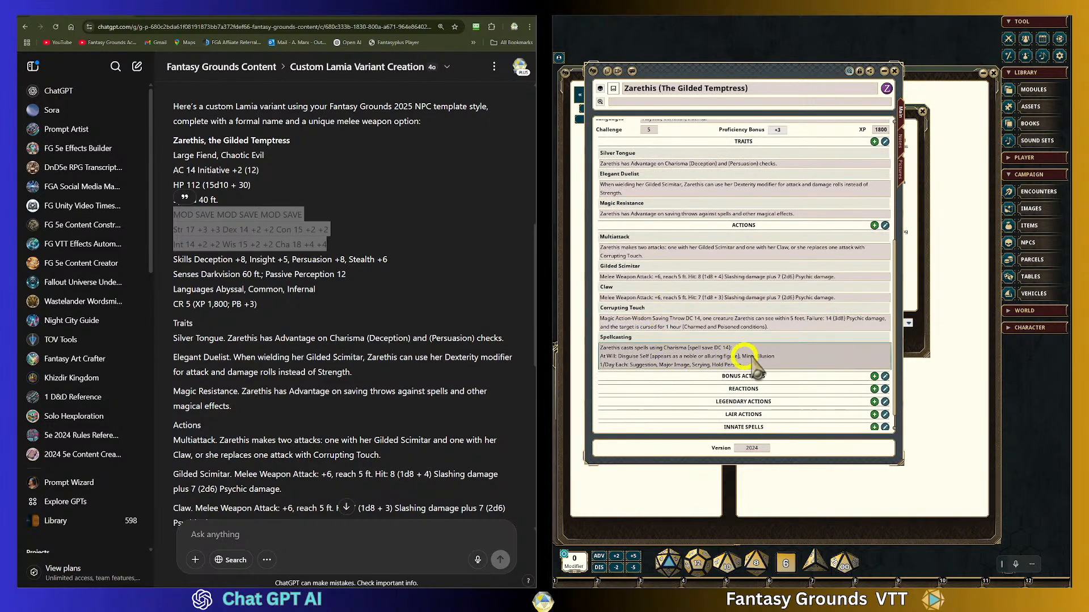
Open the NPC's notes and examine the description and the formatted stat block beneath it.
left_click(900, 139)
scroll(784, 318, "down", 1)
scroll(784, 318, "up", 1)
scroll(784, 317, "down", 5)
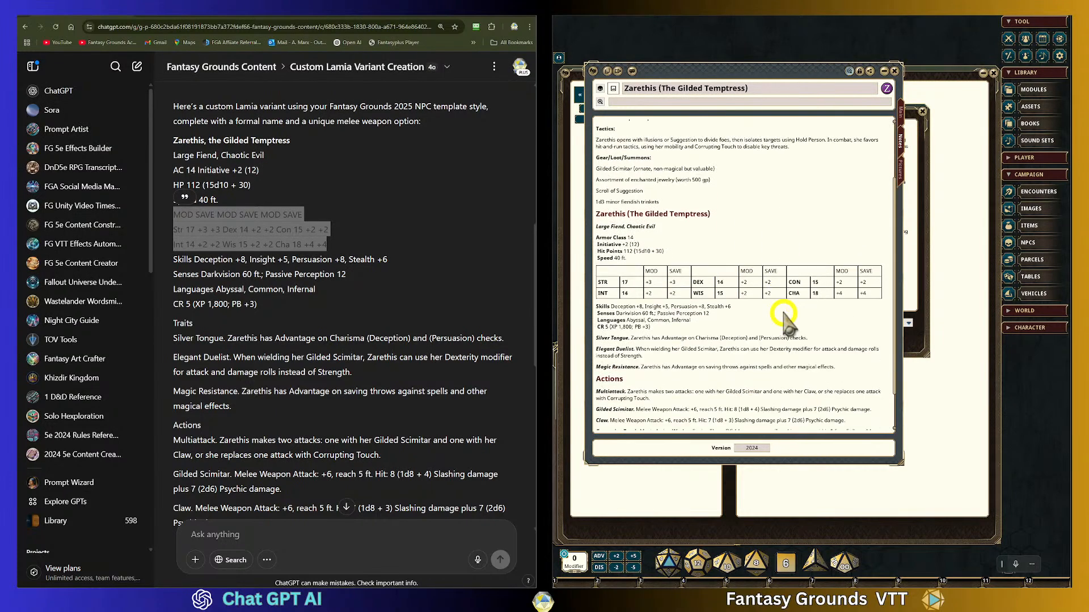
scroll(771, 317, "up", 2)
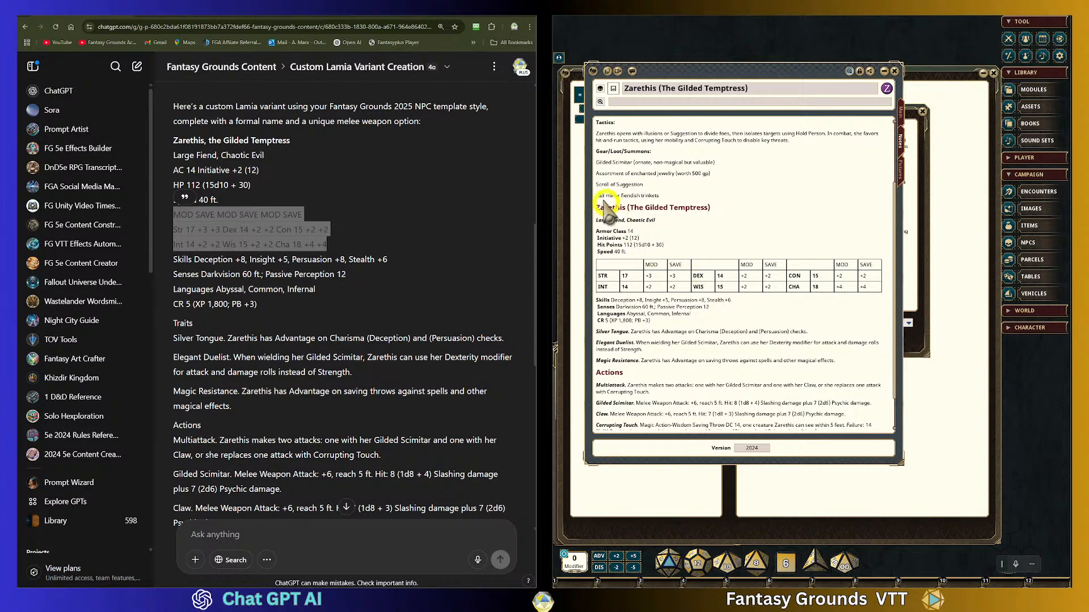
Try to select the formatted stat block in the NPC's notes, checking where it starts and ends.
left_click_drag(598, 208, 813, 442)
left_click(756, 208)
scroll(681, 238, "up", 2)
left_click(649, 254)
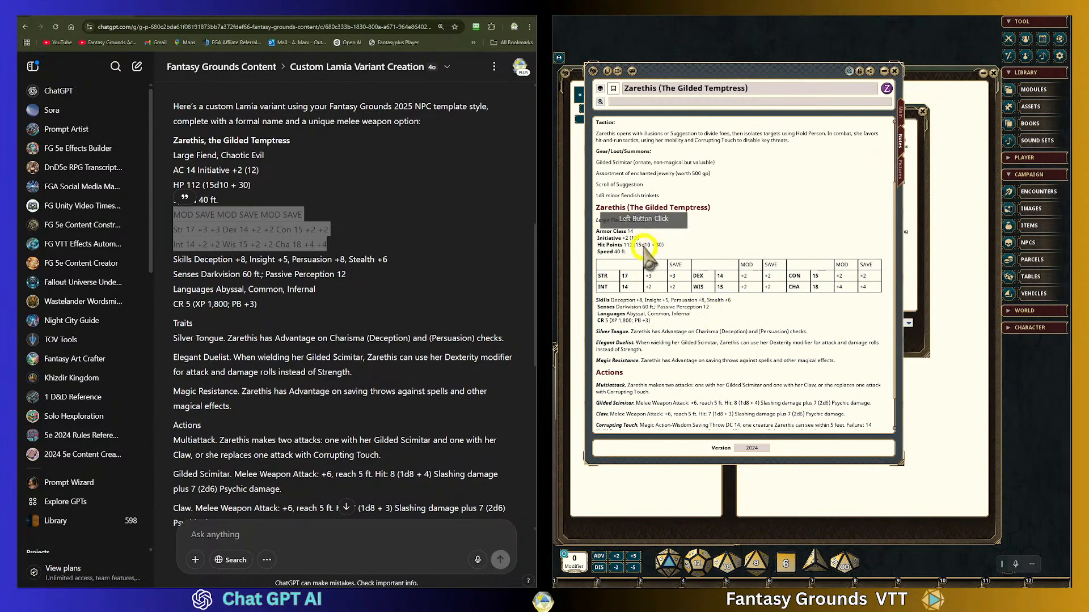
scroll(666, 246, "up", 4)
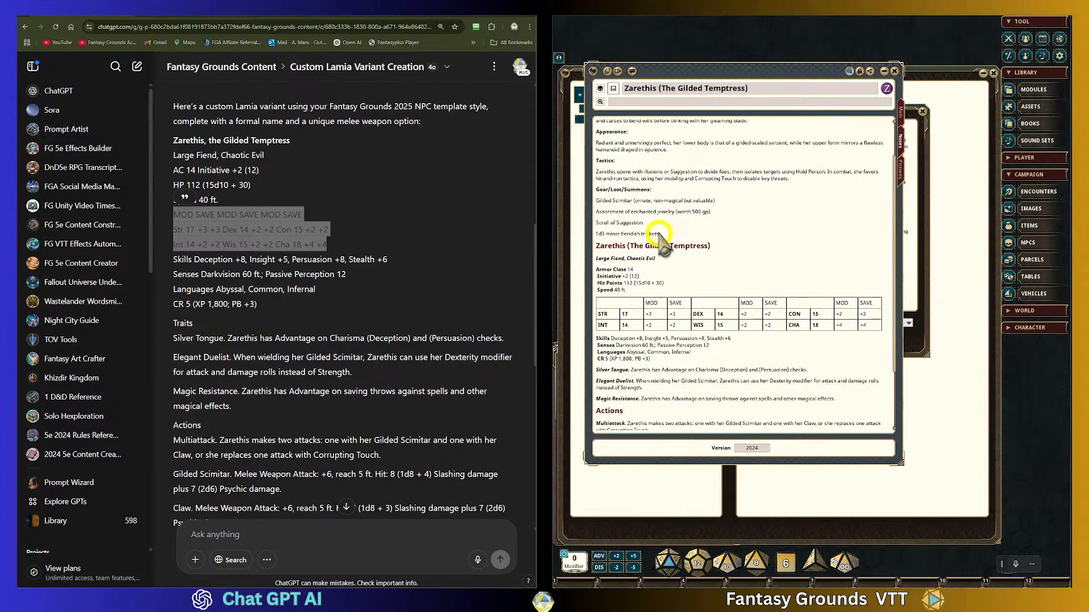
scroll(659, 238, "up", 1)
scroll(706, 289, "down", 2)
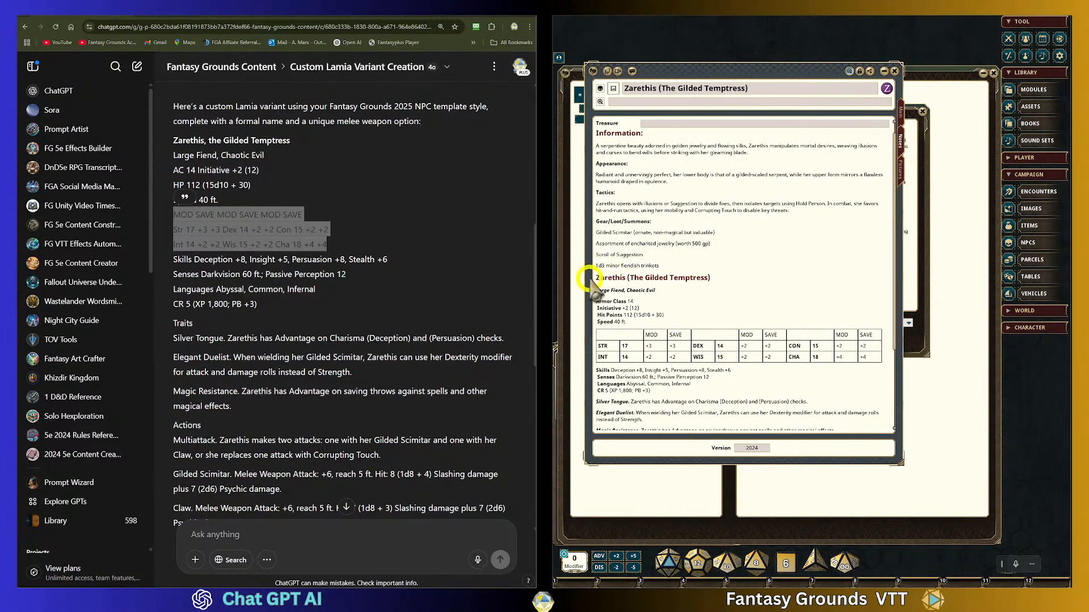
scroll(760, 396, "down", 5)
left_click(732, 191)
scroll(711, 267, "up", 5)
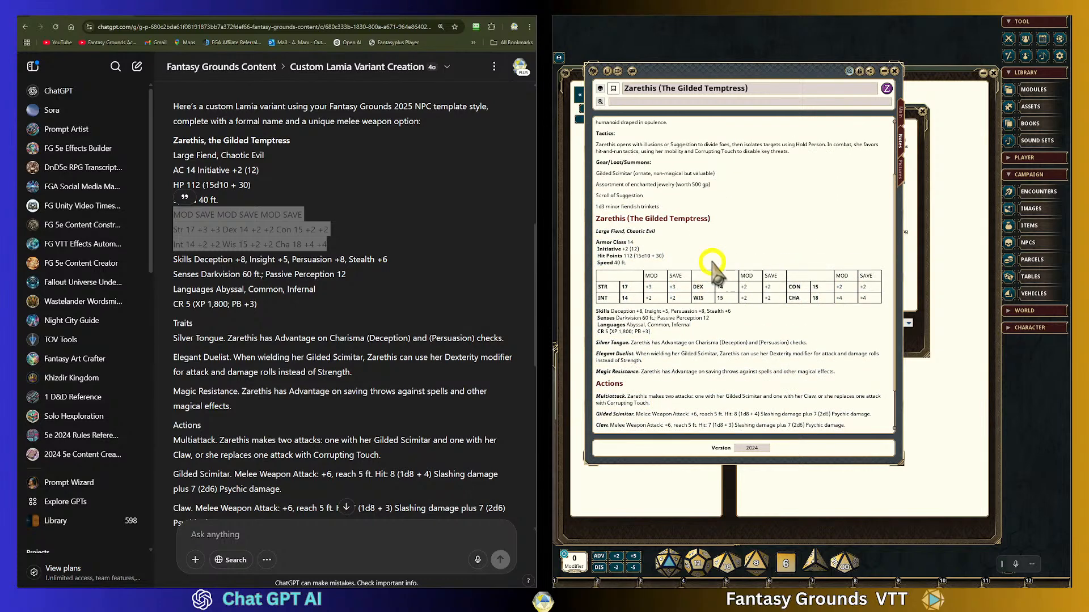
scroll(715, 271, "down", 4)
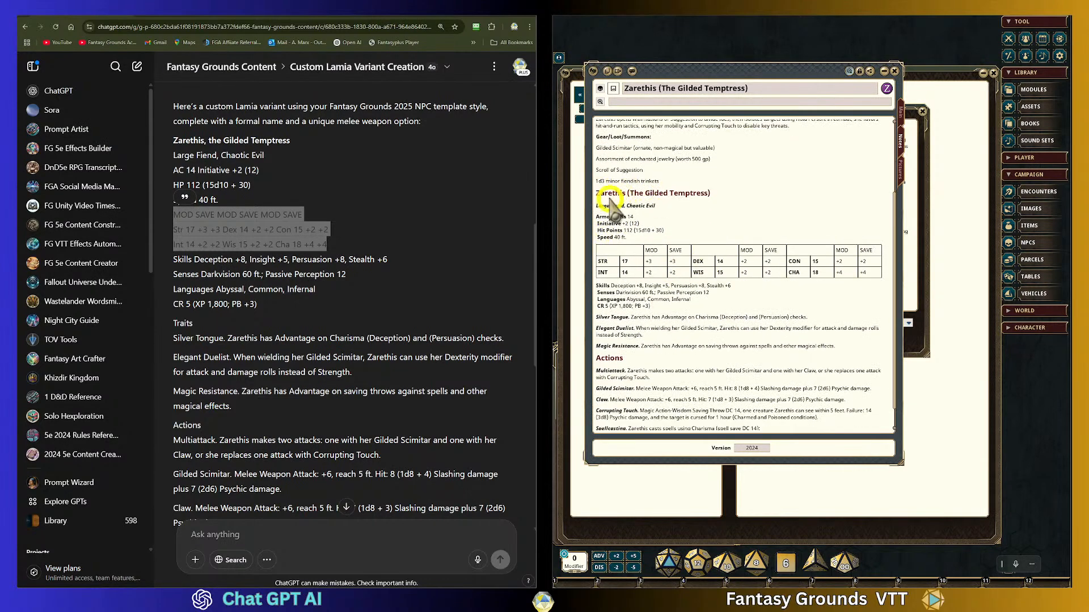
Copy the stat block in the NPC's notes, from the Zarethis (The Gilded Temptress) heading through the spell list.
left_click_drag(595, 195, 565, 211)
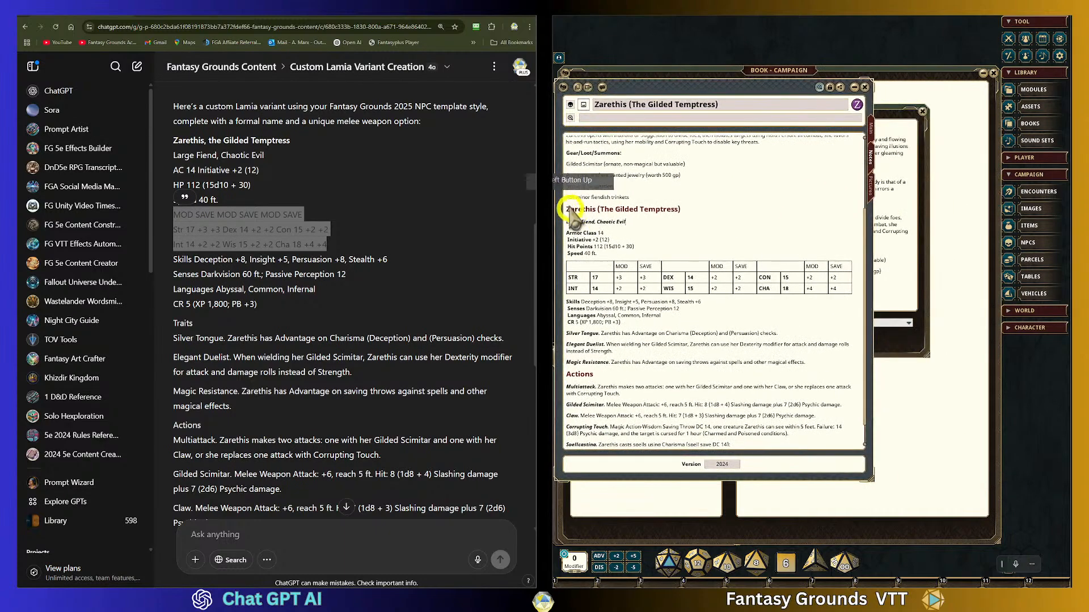
scroll(737, 307, "down", 1)
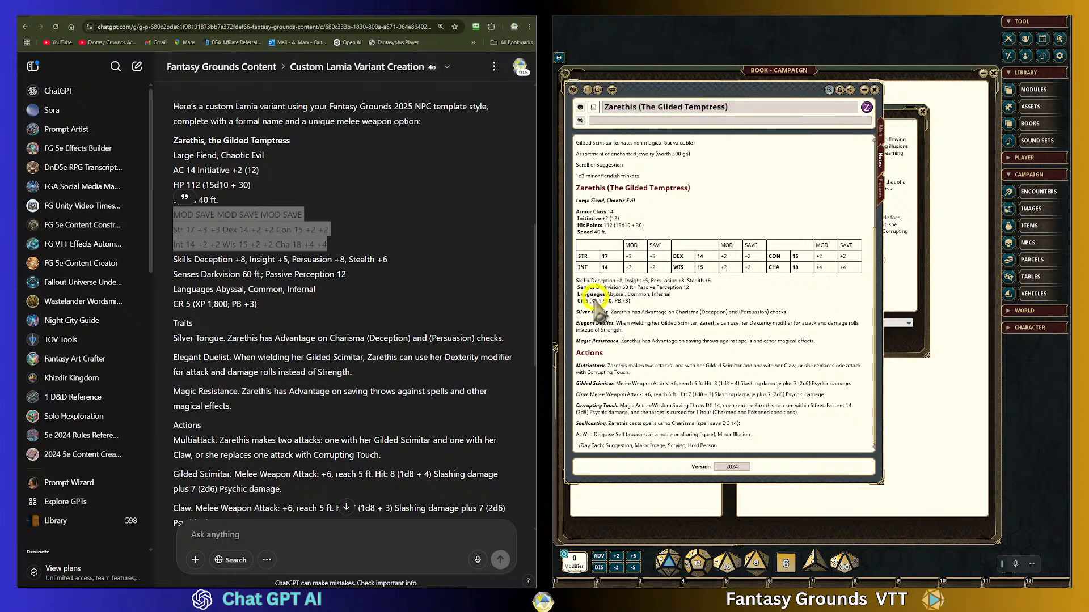
left_click_drag(577, 188, 774, 408)
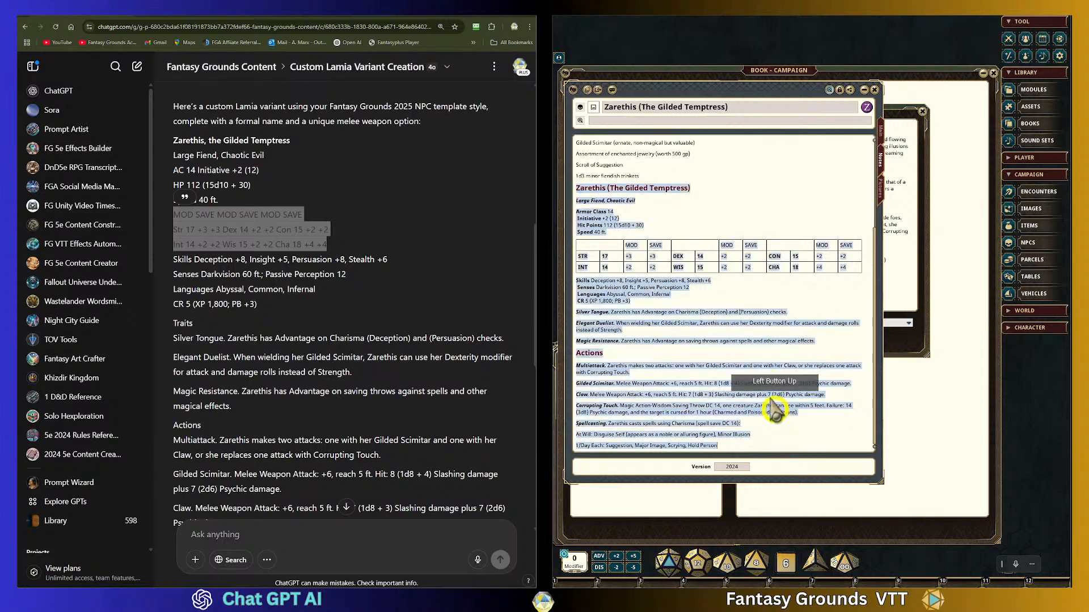
right_click(646, 193)
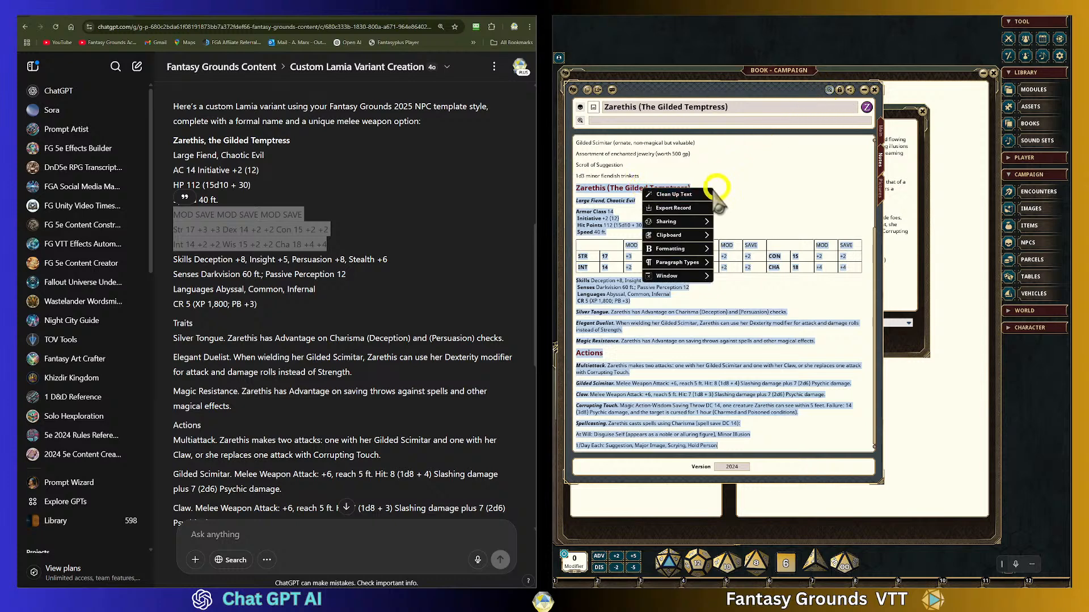
mouse_move(672, 238)
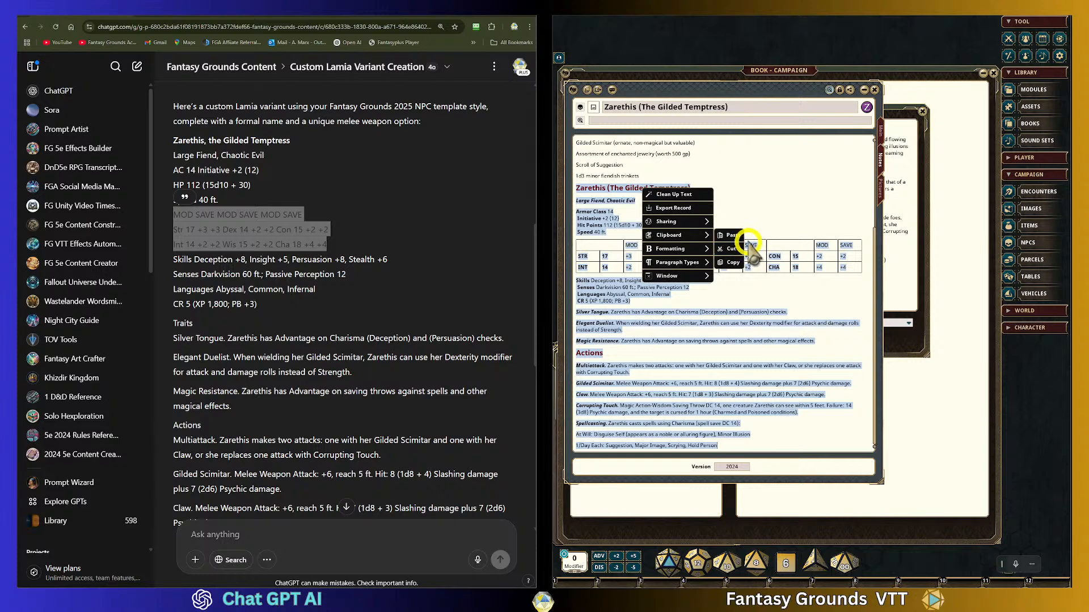
left_click(734, 263)
Minimize the NPC record, clear the import window off the book, and add a new subchapter with a new page.
left_click(864, 90)
left_click_drag(740, 107, 832, 141)
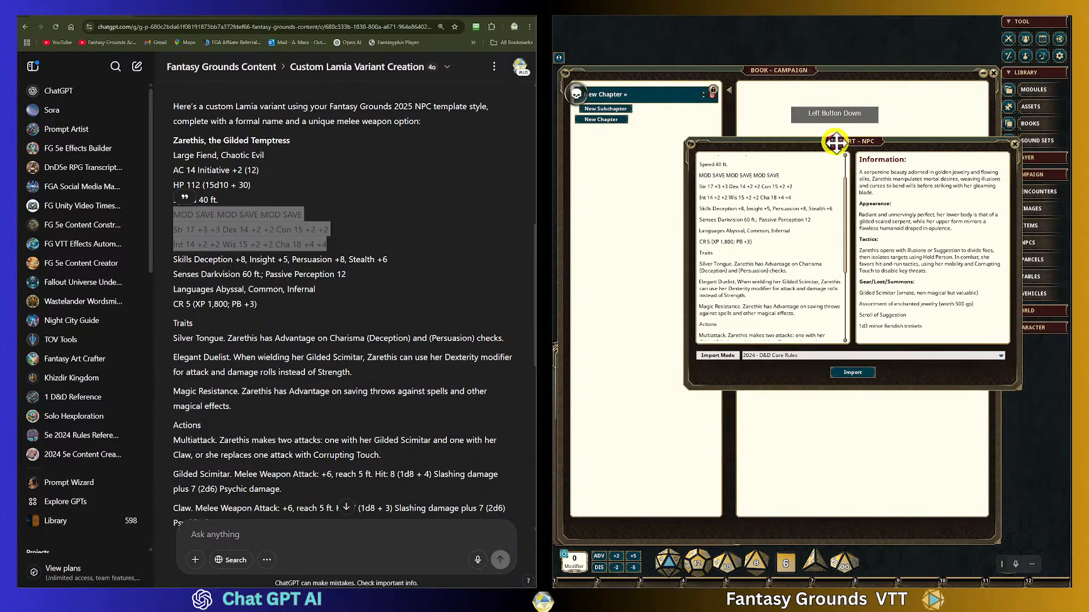
left_click(605, 108)
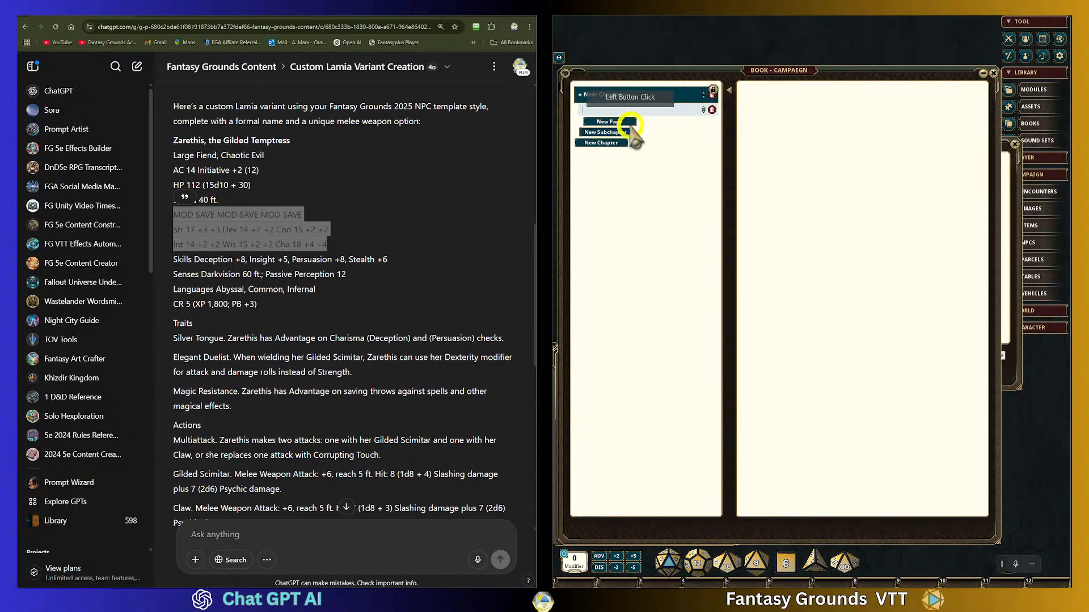
left_click(624, 119)
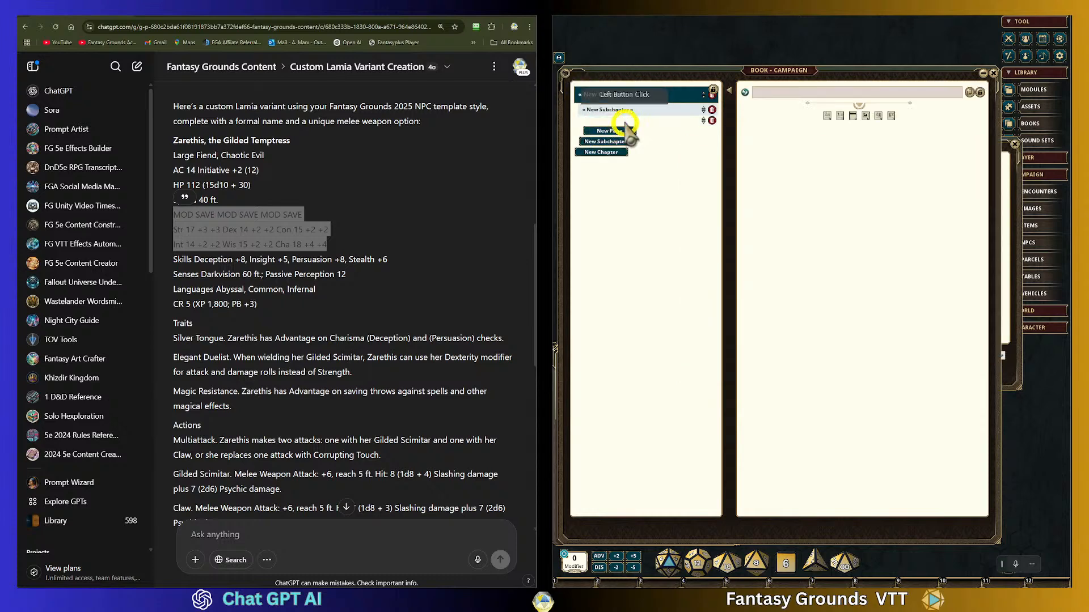
Add a text block to the new book page and paste the copied stat block into it.
left_click(828, 116)
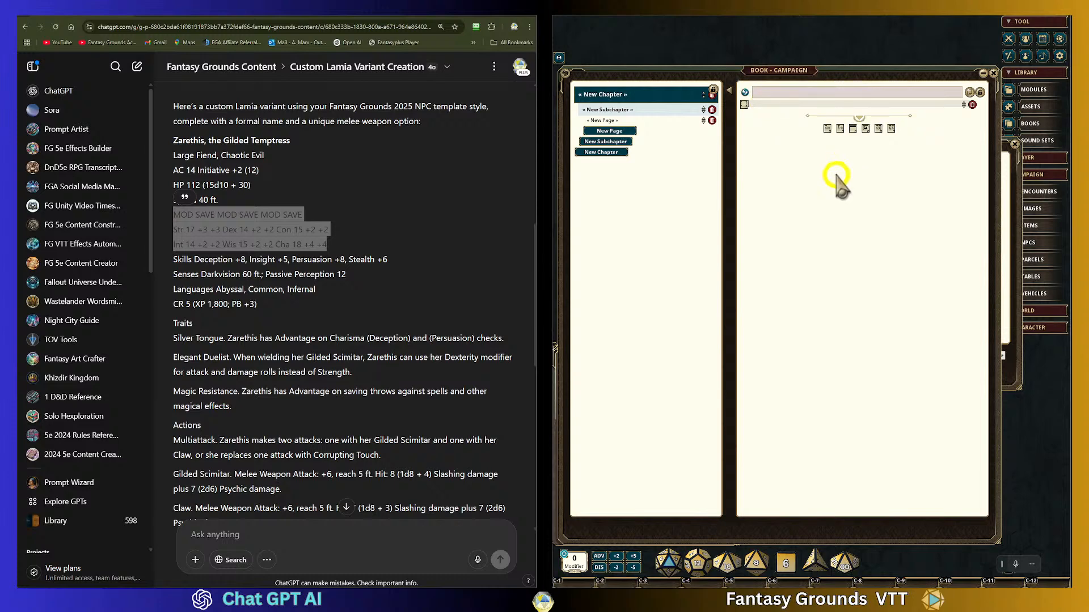
key("ctrl+v")
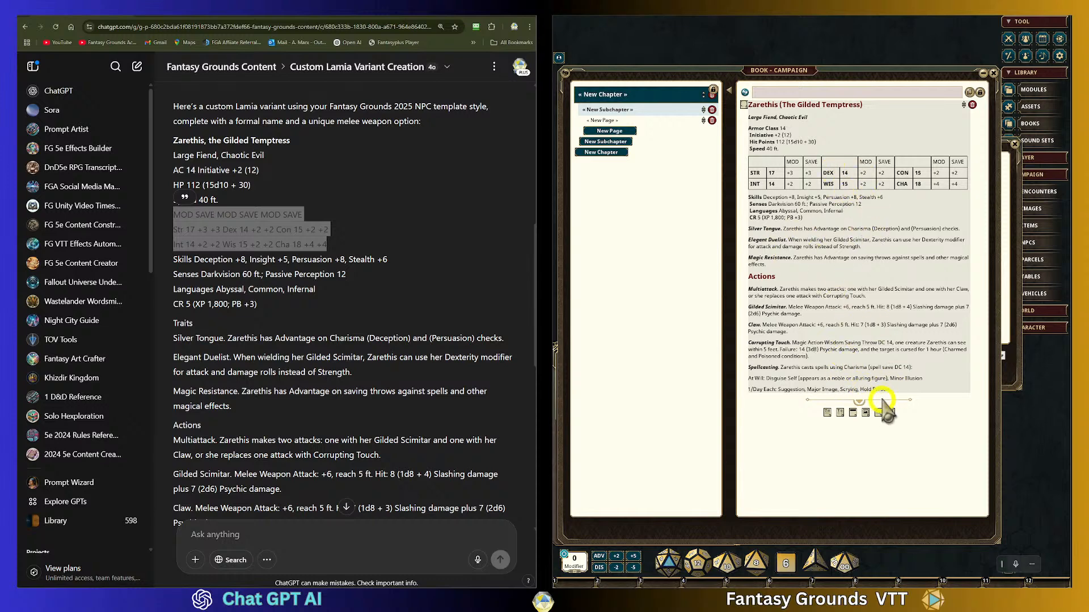
Switch to ChatGPT and review the original Lamia prompt and the generated variant down to its appearance, tactics and loot.
left_click(378, 190)
scroll(389, 246, "up", 8)
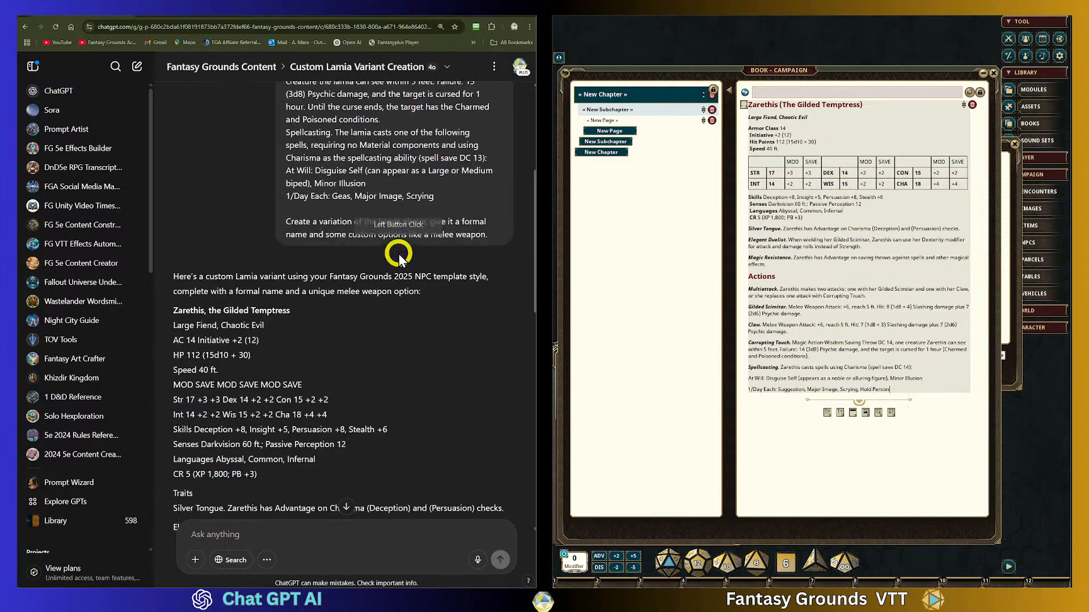
scroll(400, 253, "down", 8)
scroll(400, 255, "down", 15)
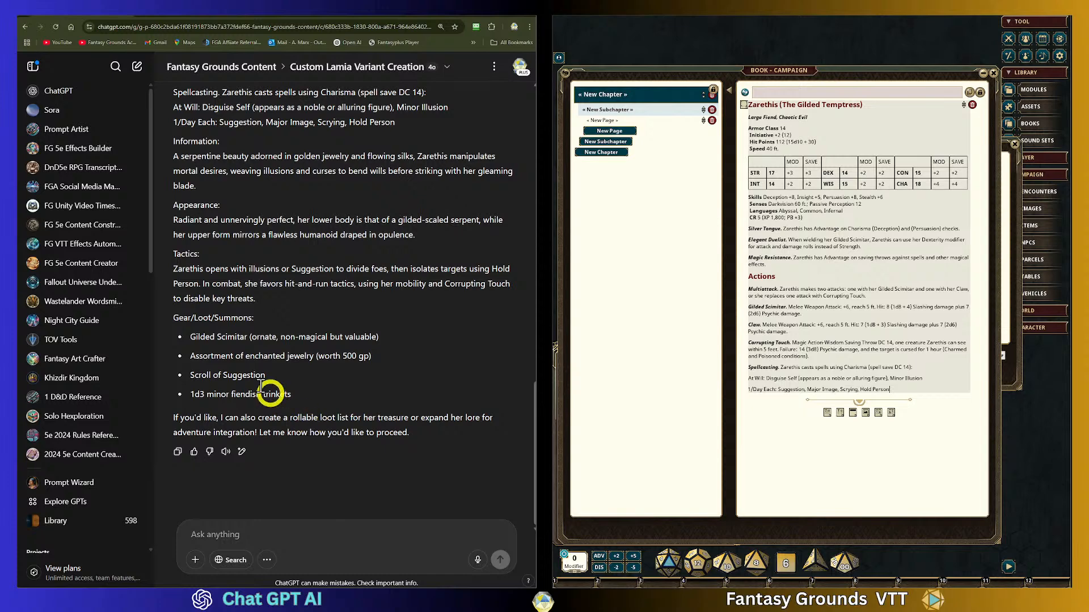
scroll(273, 286, "up", 15)
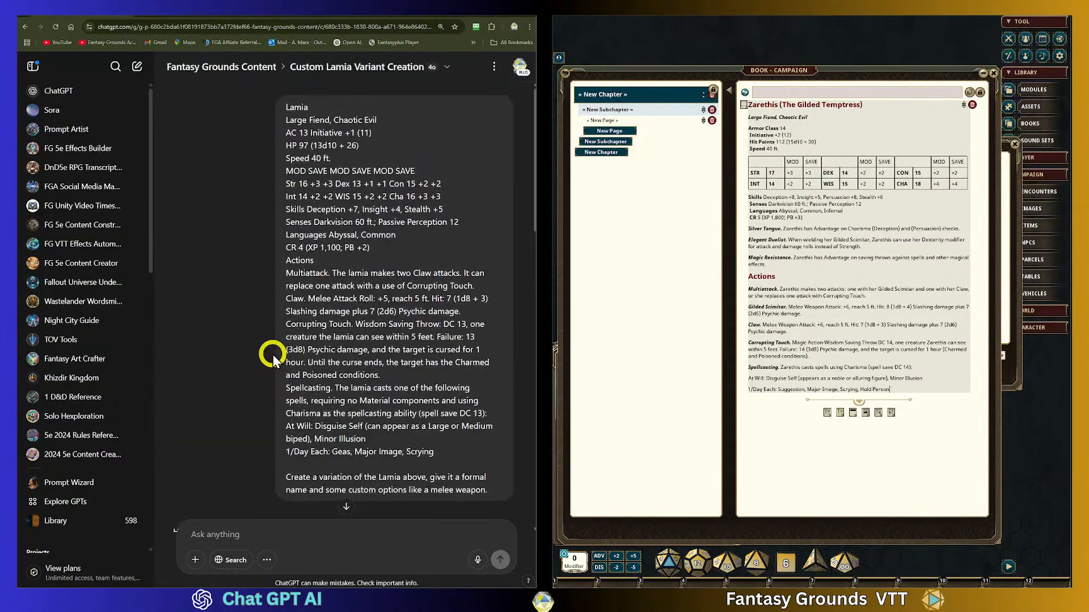
scroll(267, 368, "down", 10)
left_click(233, 534)
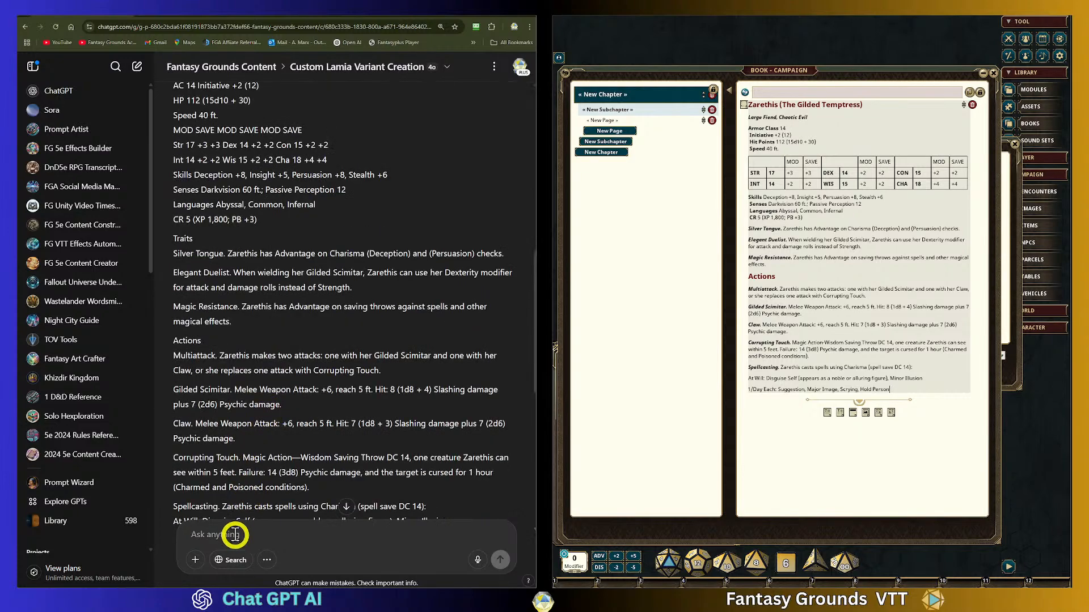
scroll(264, 437, "down", 7)
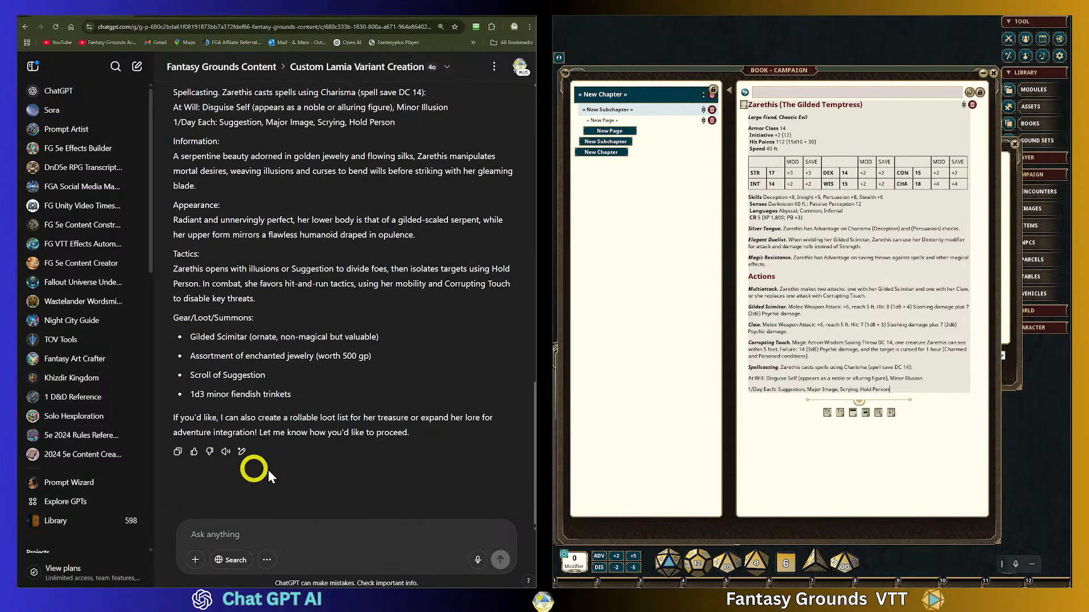
Draft the image prompt "Create a detailed, HD, fantasy illustration of a Lamia creature, based on the context from above.".
left_click(235, 534)
type("C")
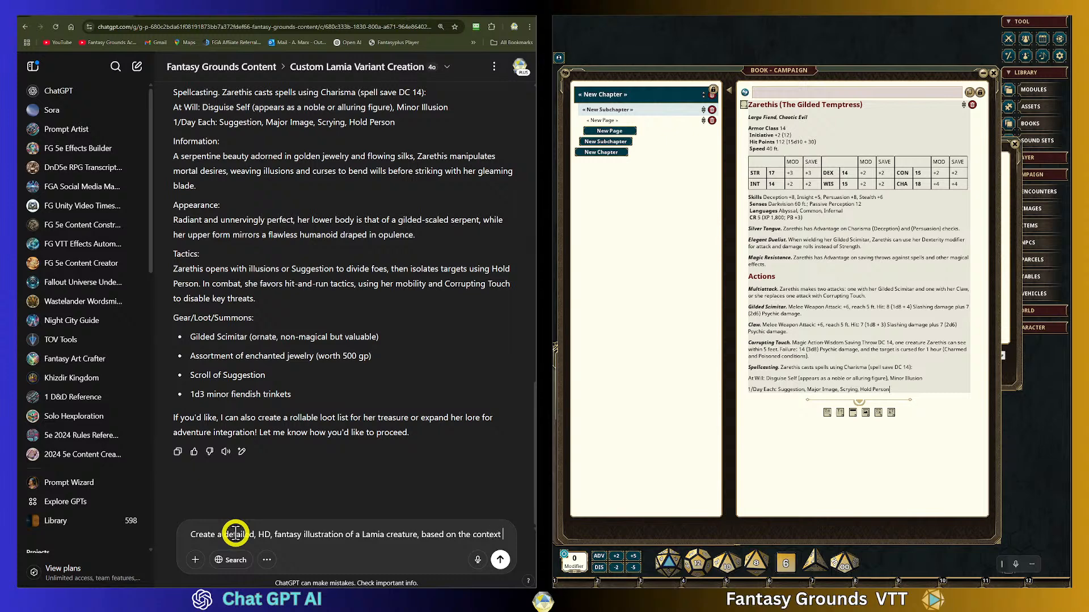
type("from above.")
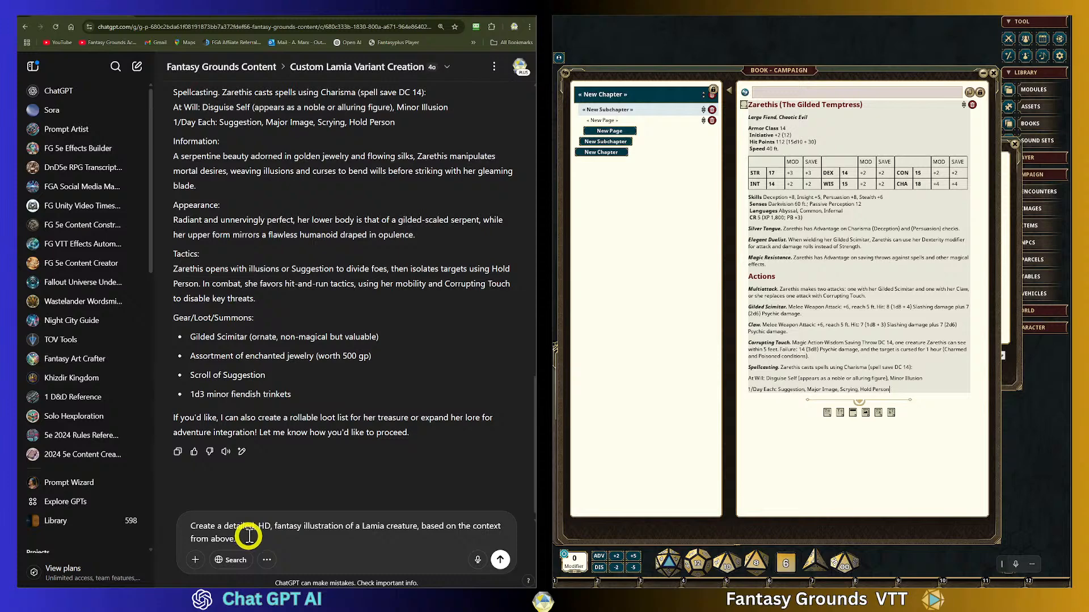
Insert "full body length" before "detailed" in the prompt and append "35mm lens camera." at its end.
left_click(223, 526)
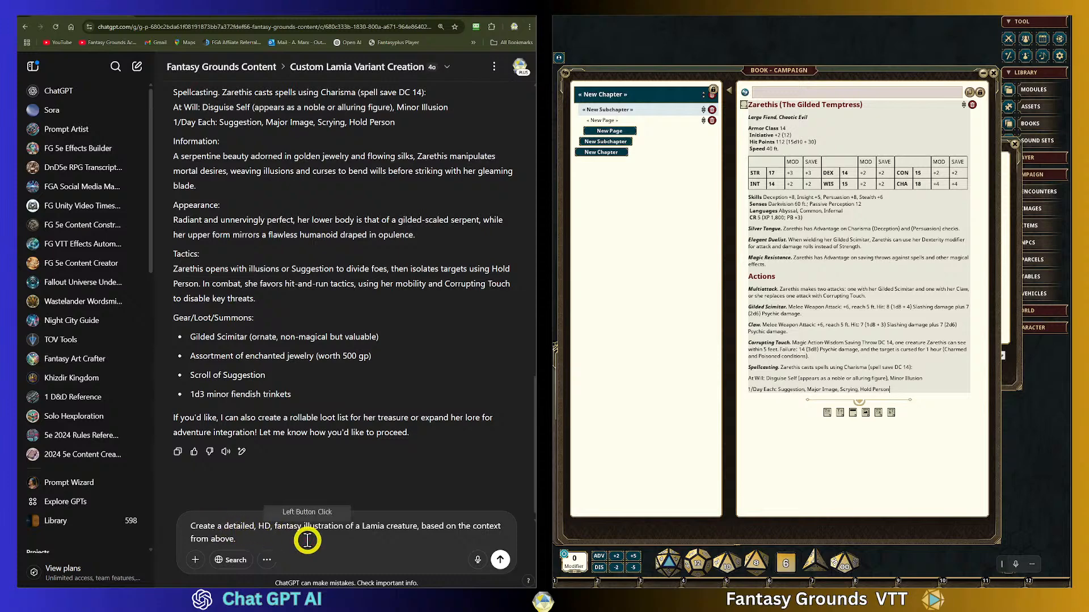
type("full bod")
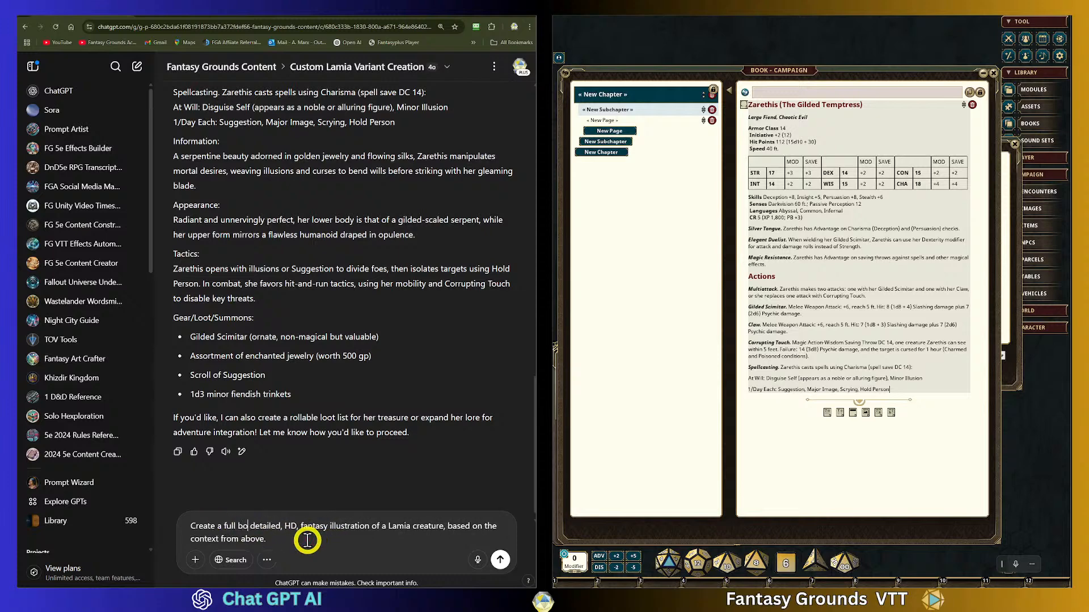
type("y")
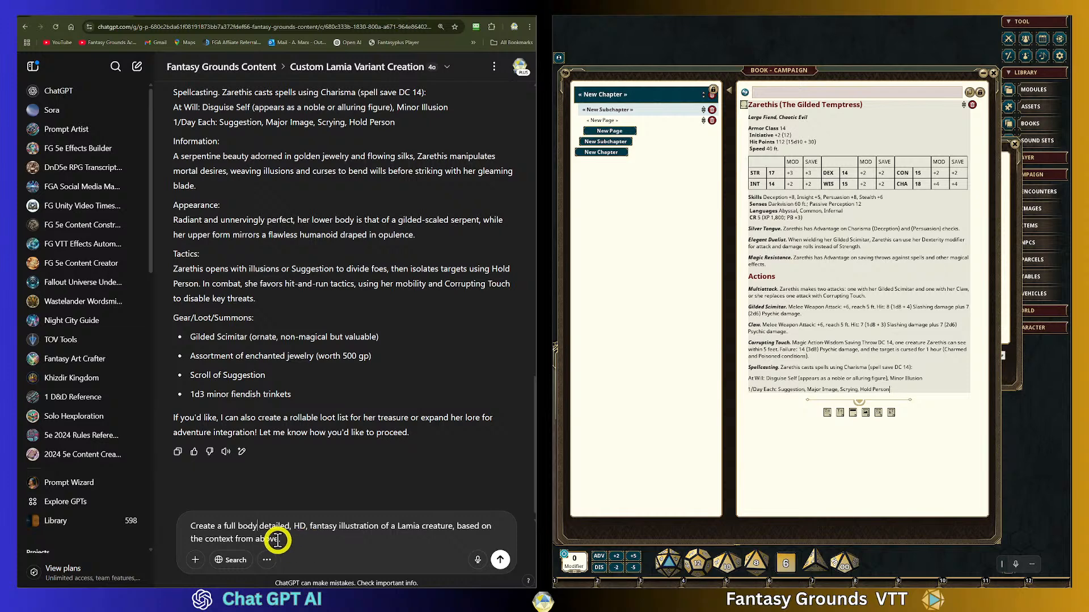
type(" length")
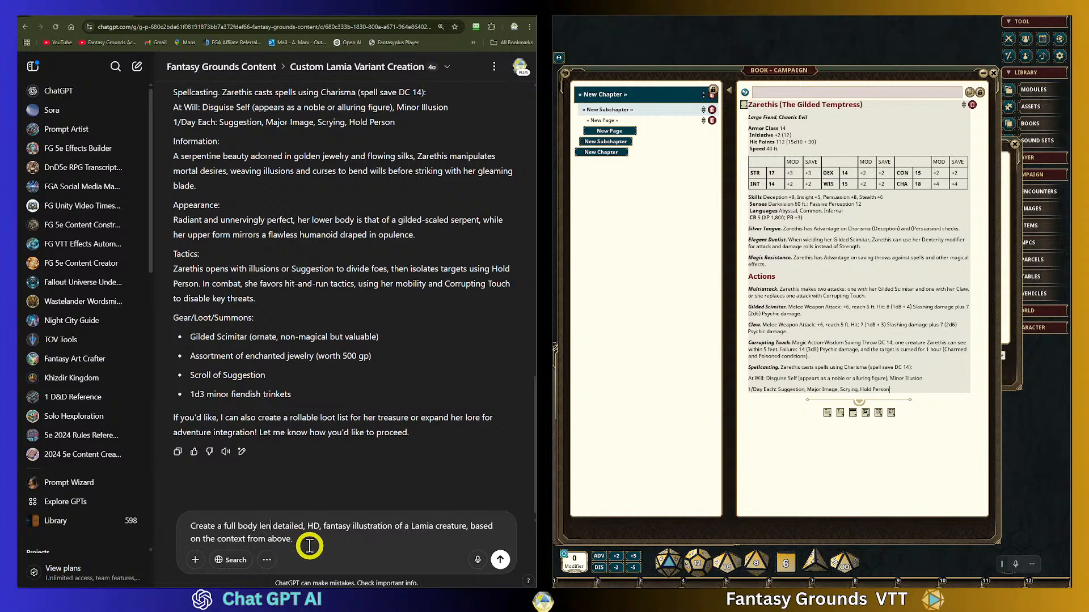
left_click(351, 545)
type("S")
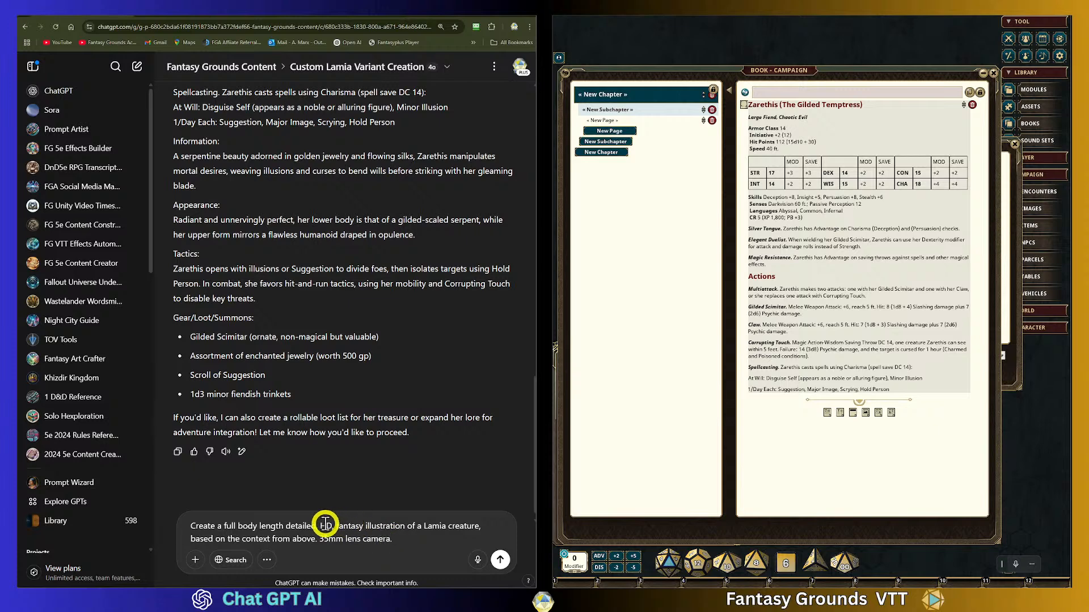
scroll(311, 523, "down", 1)
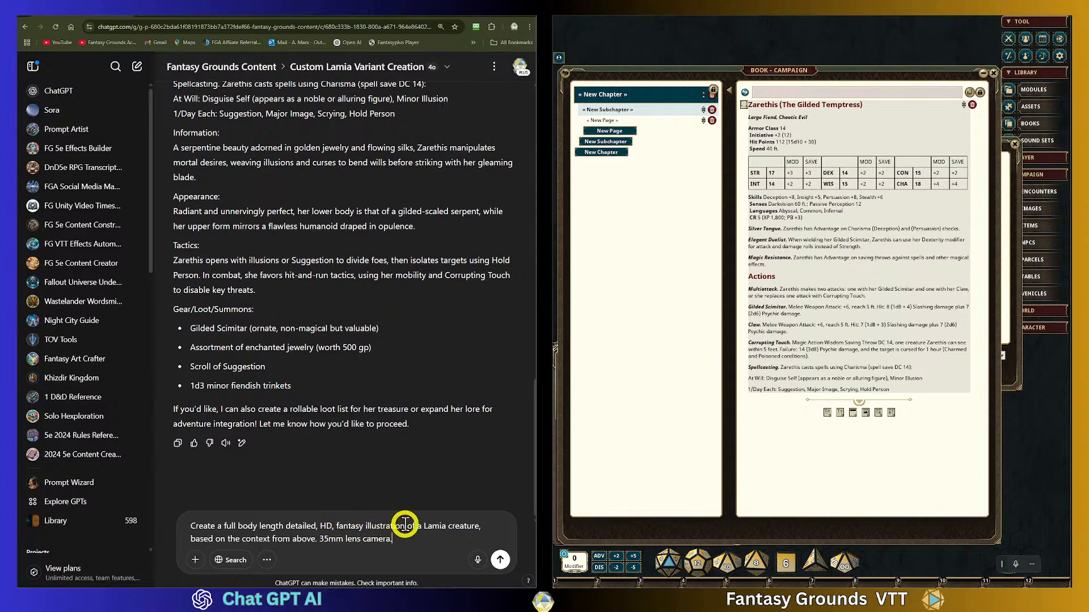
Reword "a Lamia creature" in the prompt to "the Lamia creature above".
left_click(440, 529)
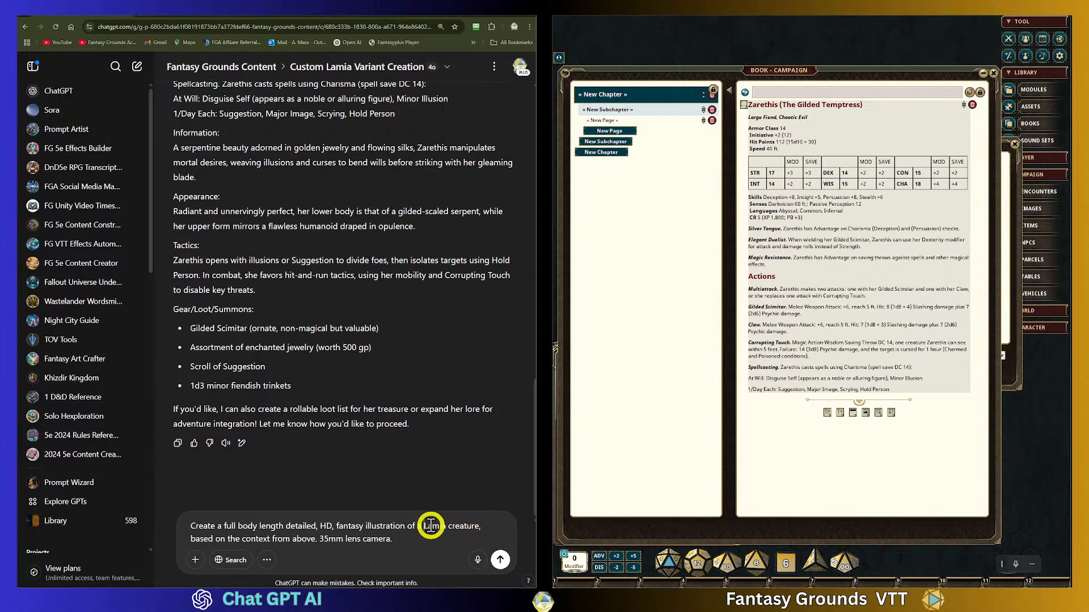
left_click_drag(419, 527, 432, 533)
key("BackSpace")
type("the")
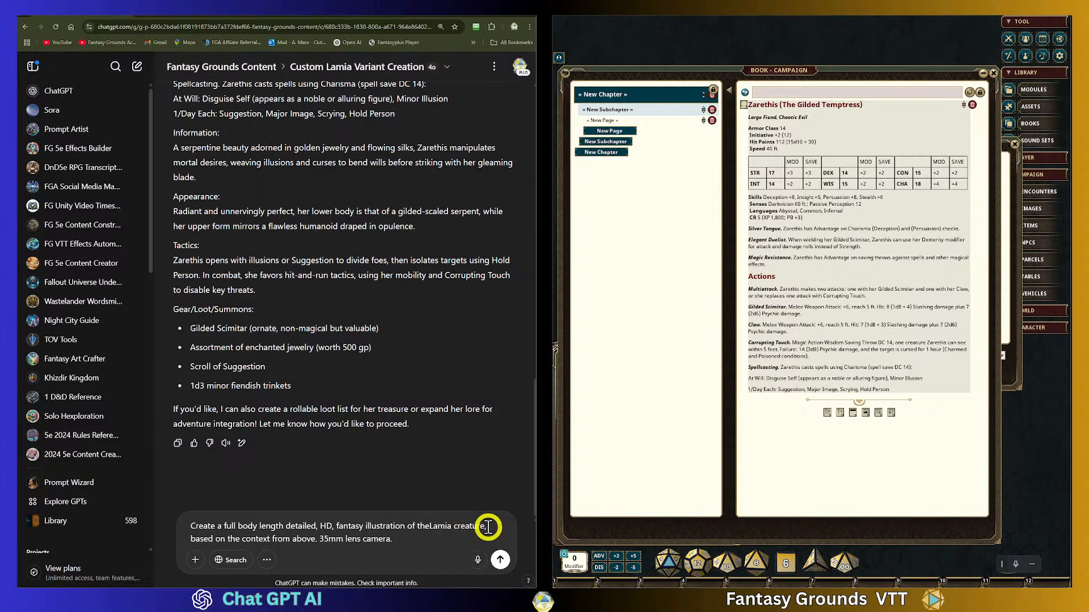
left_click_drag(483, 526, 531, 536)
left_click(531, 536)
type("above")
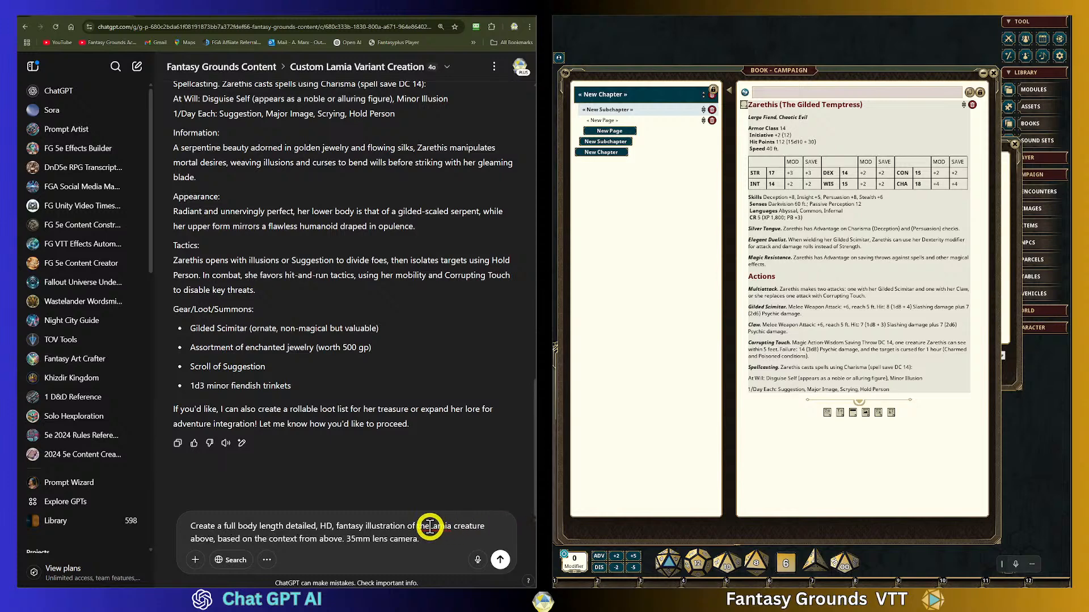
left_click(428, 526)
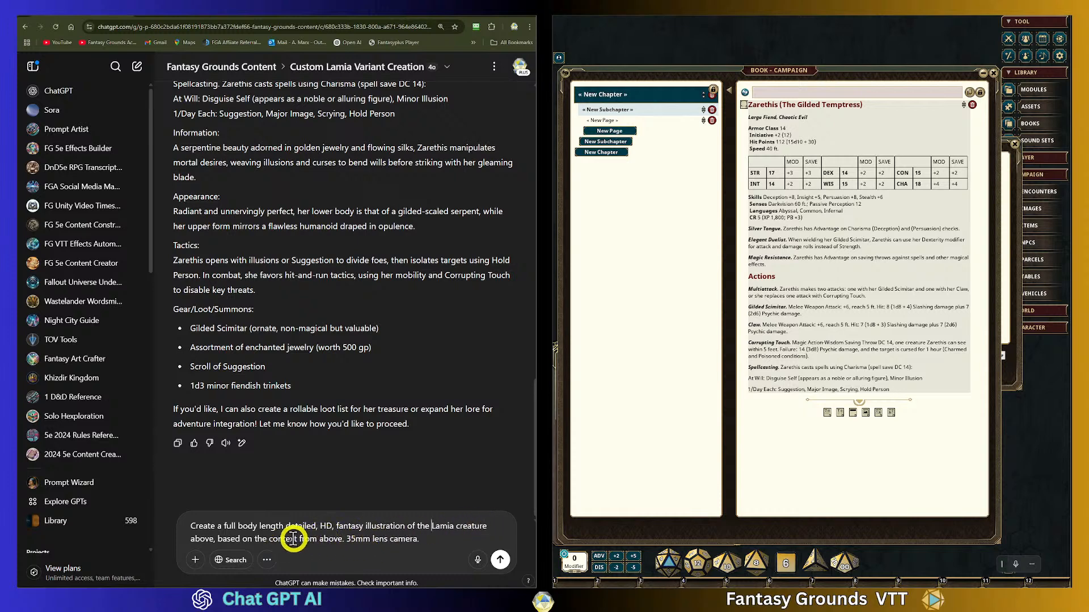
Change the prompt's reference to "based on the previous context", removing "from above", and submit the prompt.
left_click(268, 538)
type("previous")
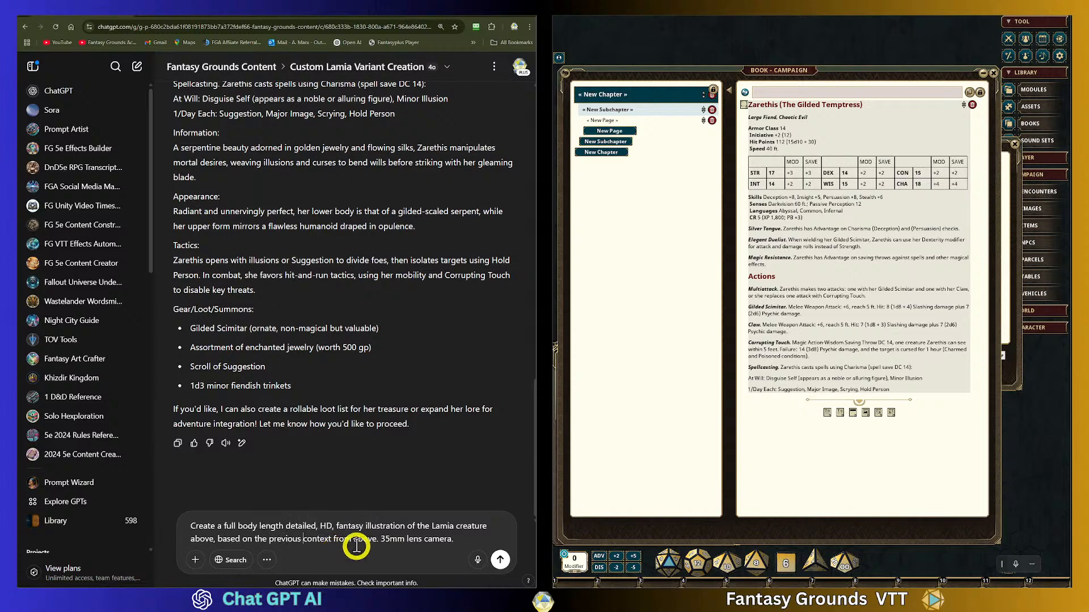
left_click(407, 549)
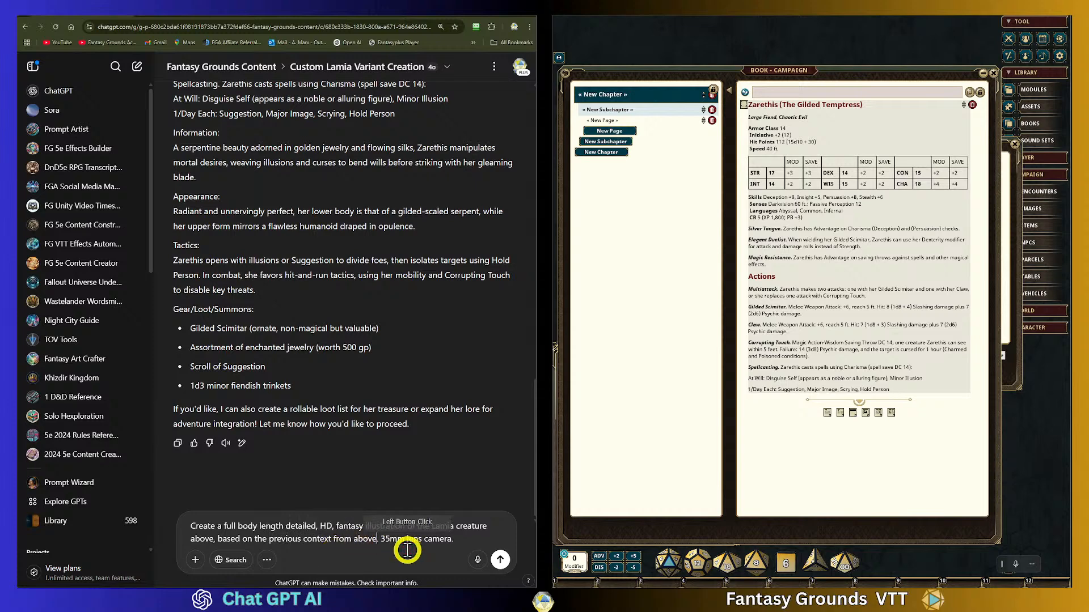
key("BackSpace")
key("BackSpace")
key("BackSpace")
key("BackSpace")
key("BackSpace")
key("BackSpace")
key("BackSpace")
key("BackSpace")
key("BackSpace")
key("BackSpace")
key("BackSpace")
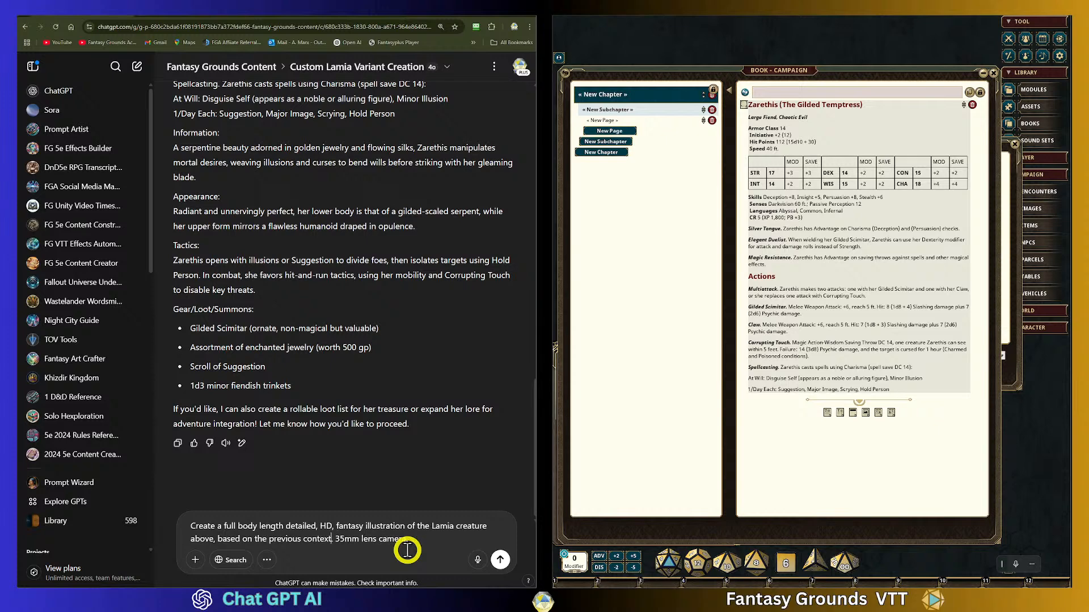
left_click(497, 560)
Reread Zarethis's traits, actions, appearance, tactics and loot in the chat while the illustration is being generated.
scroll(363, 408, "up", 1)
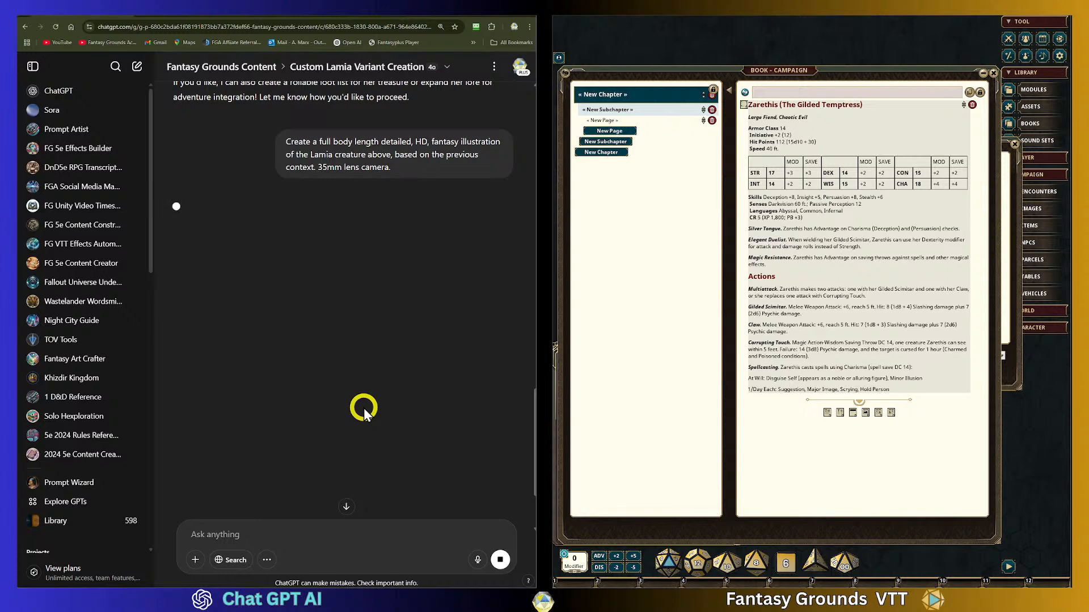
scroll(363, 407, "up", 3)
scroll(364, 398, "up", 2)
scroll(365, 398, "down", 1)
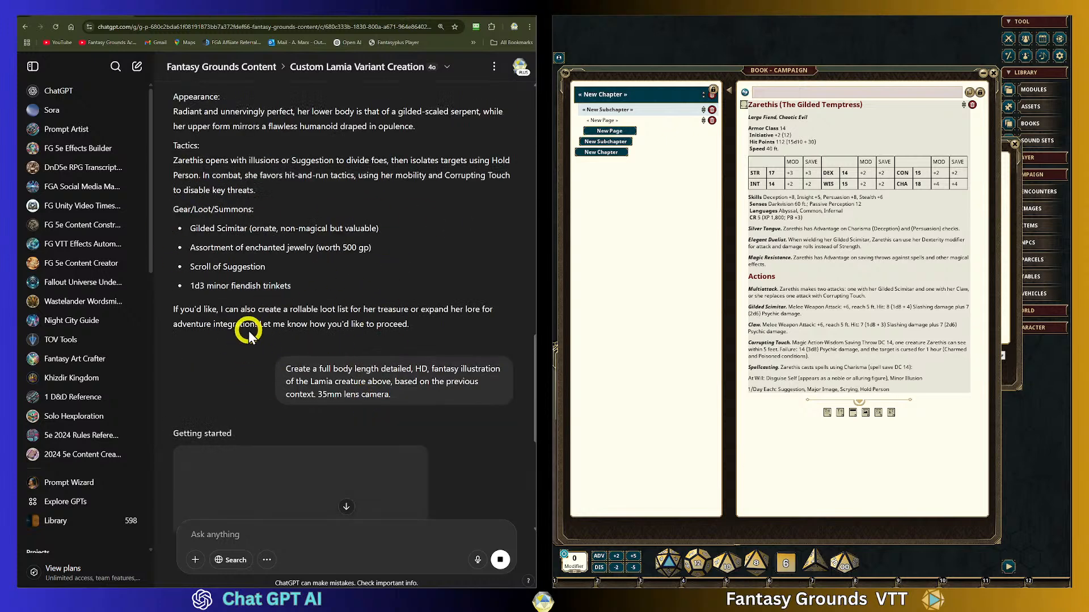
scroll(295, 295, "down", 2)
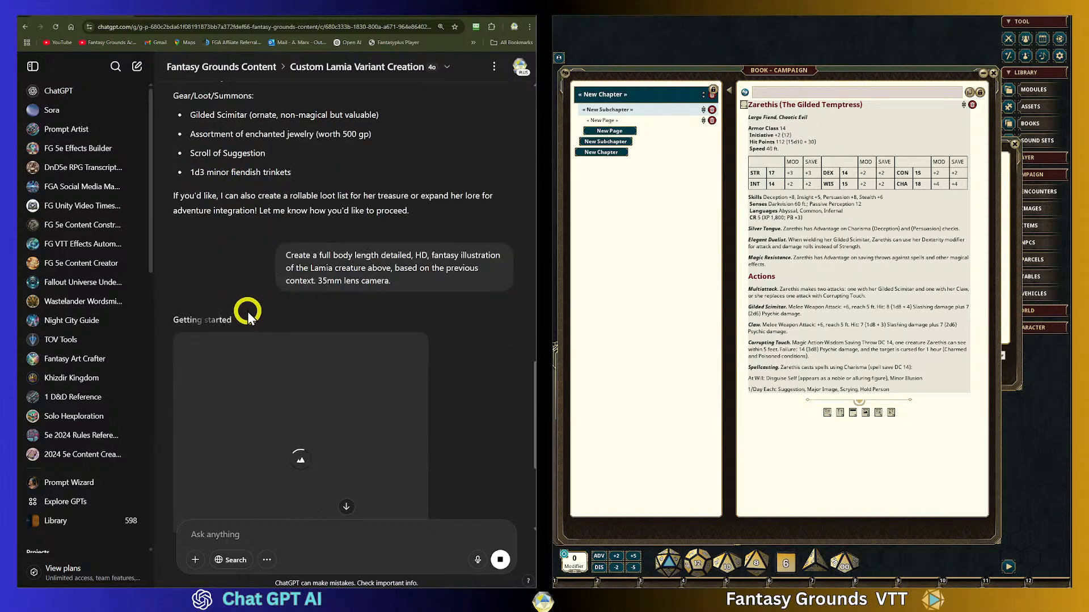
scroll(247, 314, "up", 5)
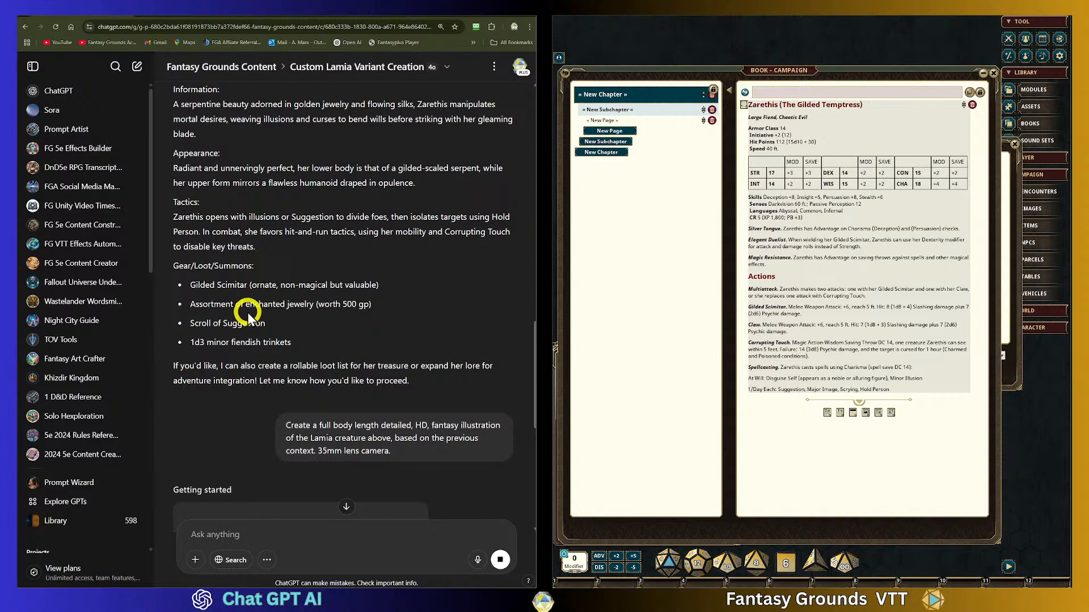
scroll(247, 312, "up", 4)
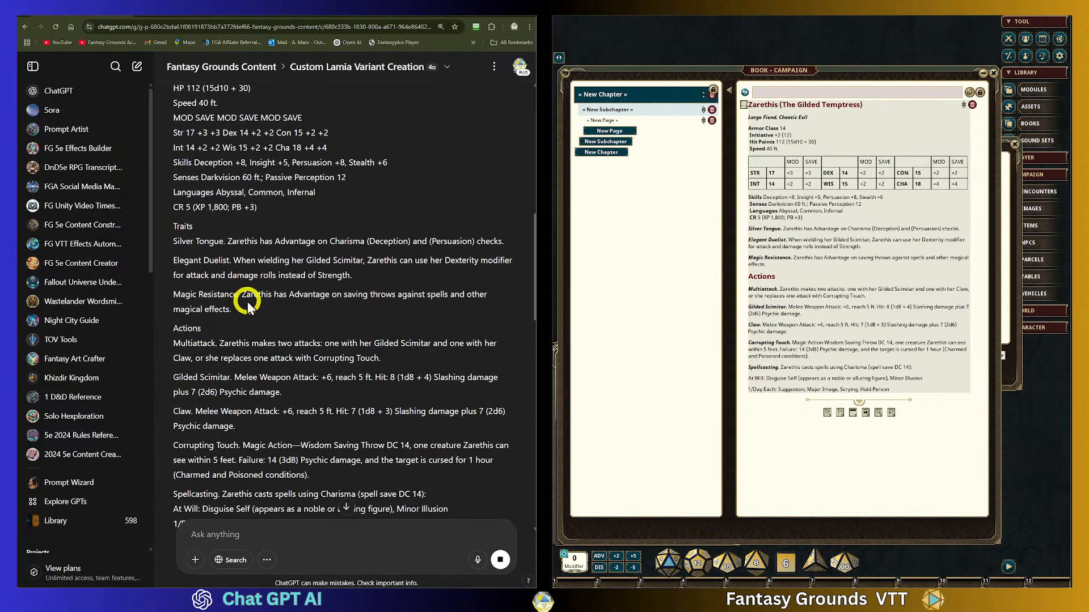
scroll(246, 302, "down", 2)
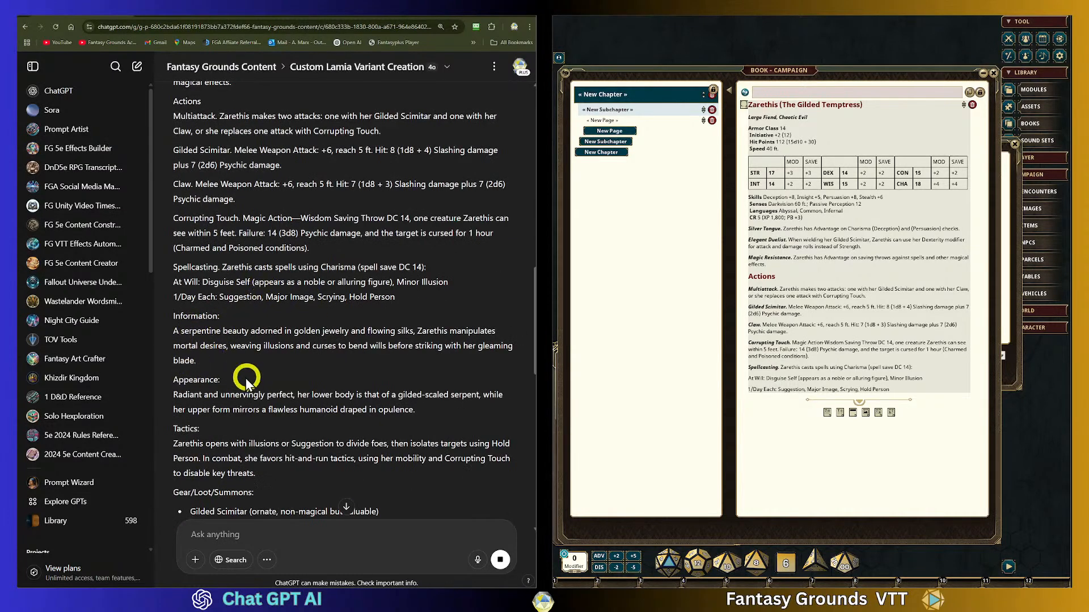
scroll(290, 380, "down", 1)
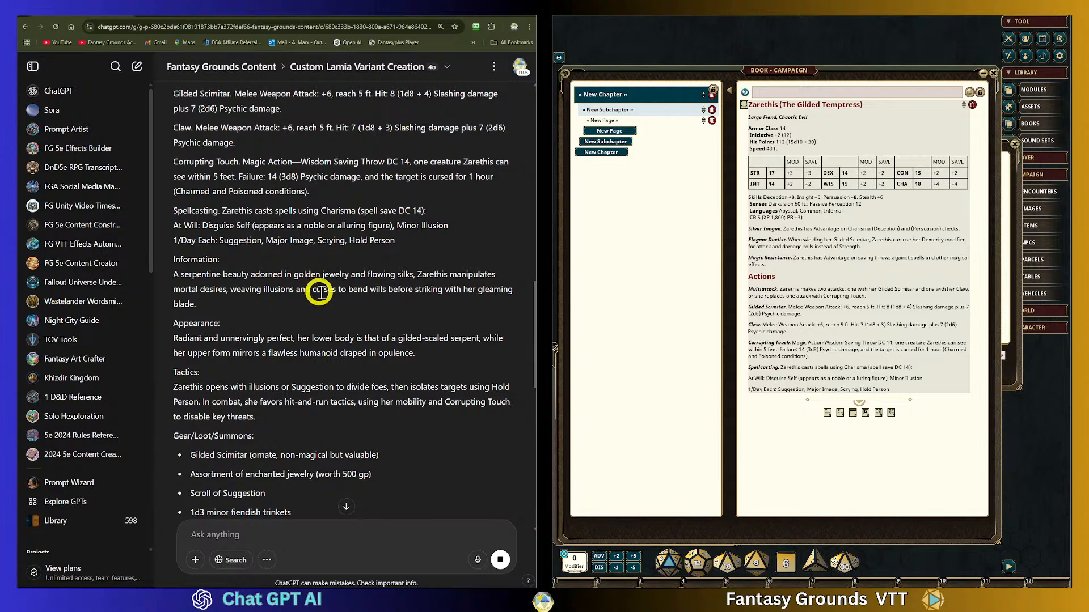
scroll(455, 368, "down", 10)
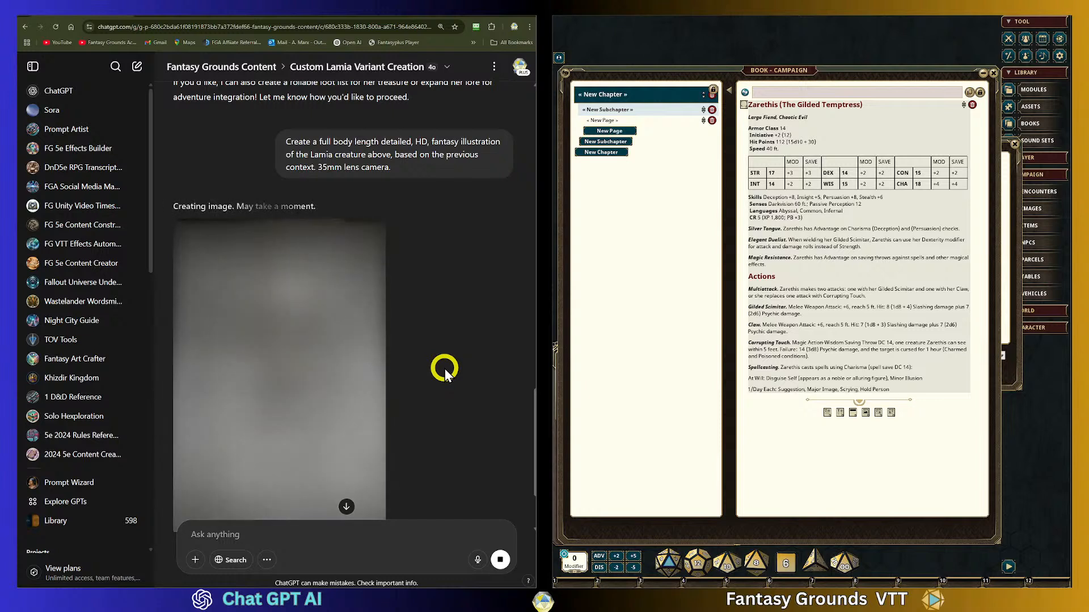
Examine the emerging Lamia illustration and compare it with Zarethis's information and appearance text.
scroll(426, 384, "down", 3)
scroll(424, 384, "up", 1)
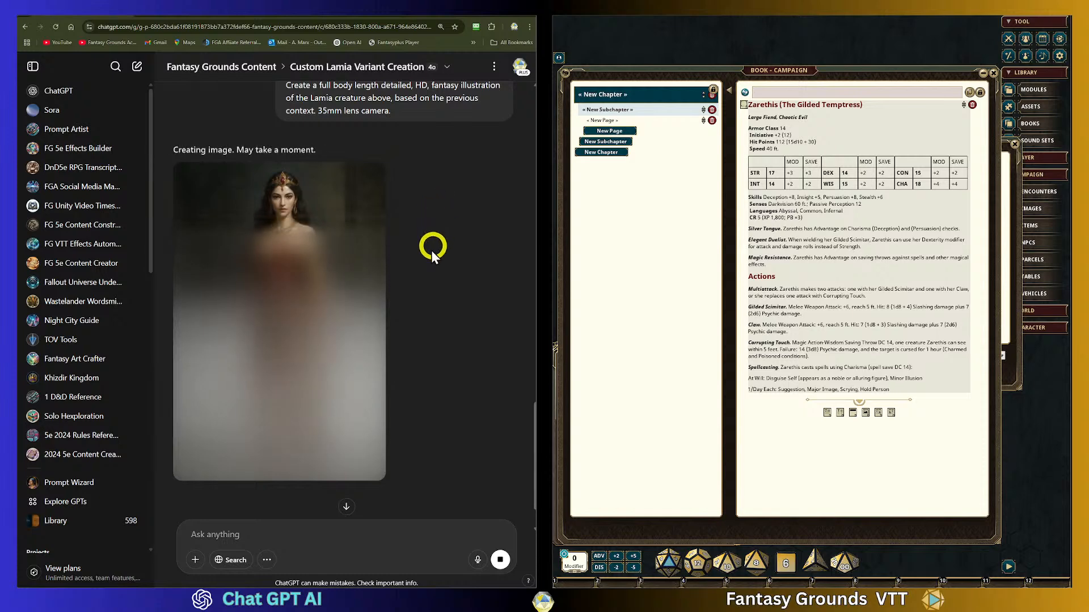
scroll(397, 272, "up", 5)
scroll(414, 281, "up", 3)
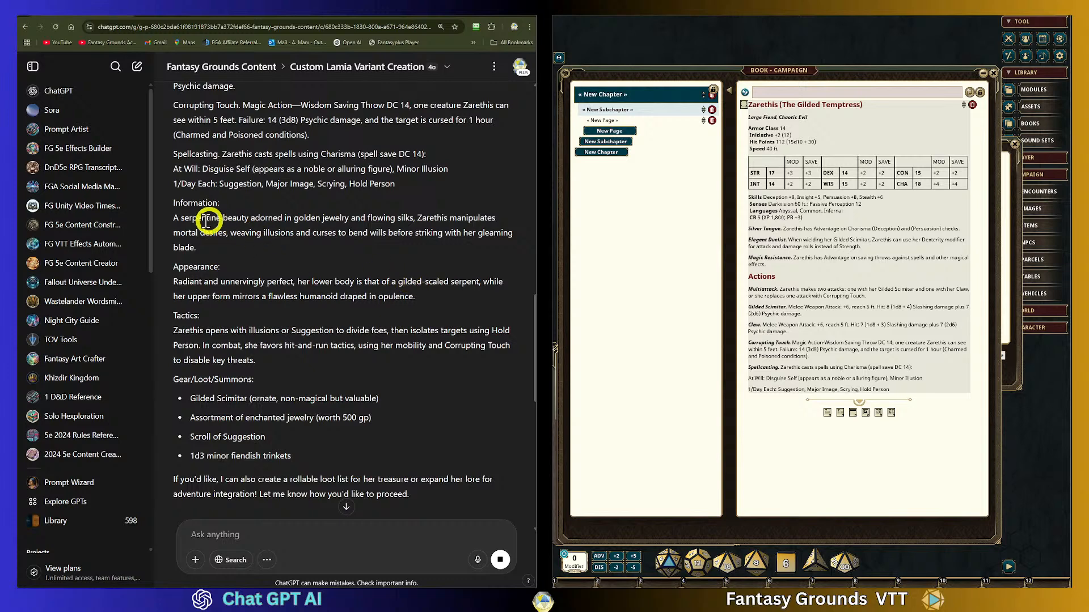
scroll(437, 297, "down", 2)
scroll(437, 298, "down", 4)
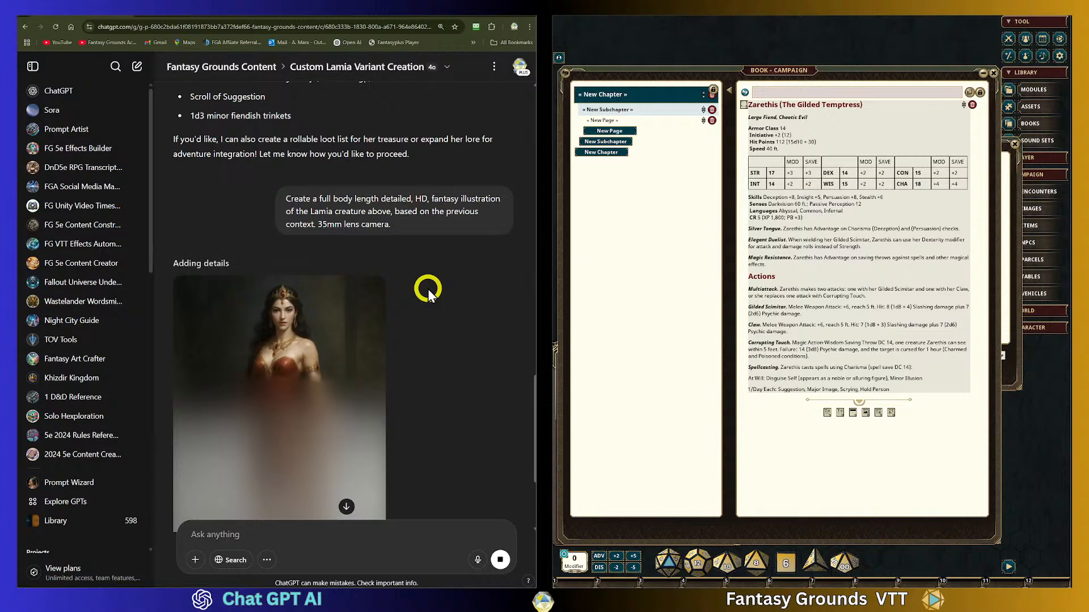
scroll(397, 284, "down", 1)
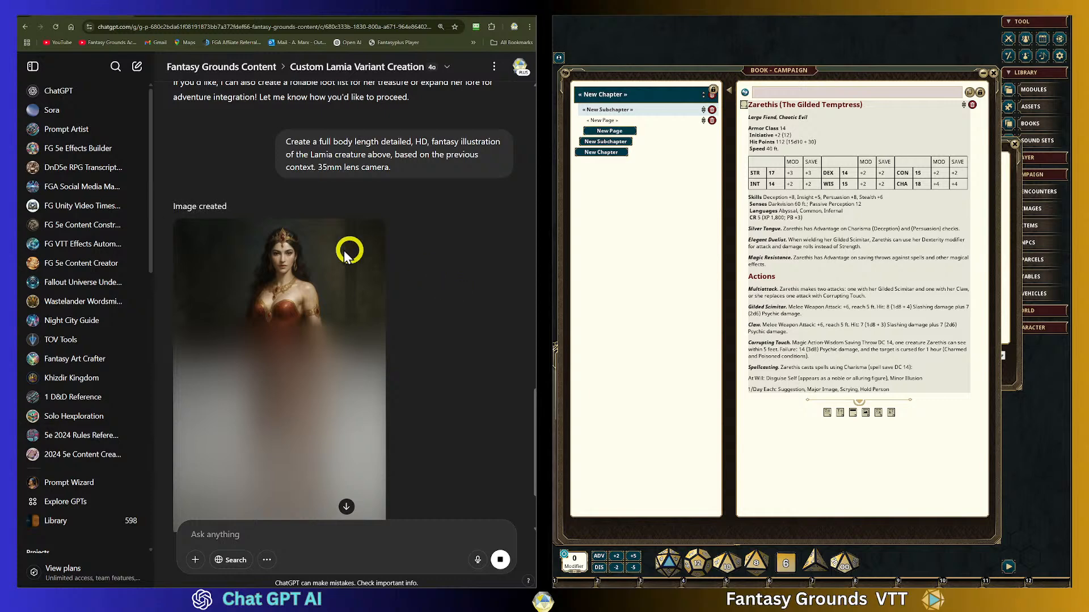
scroll(410, 301, "down", 1)
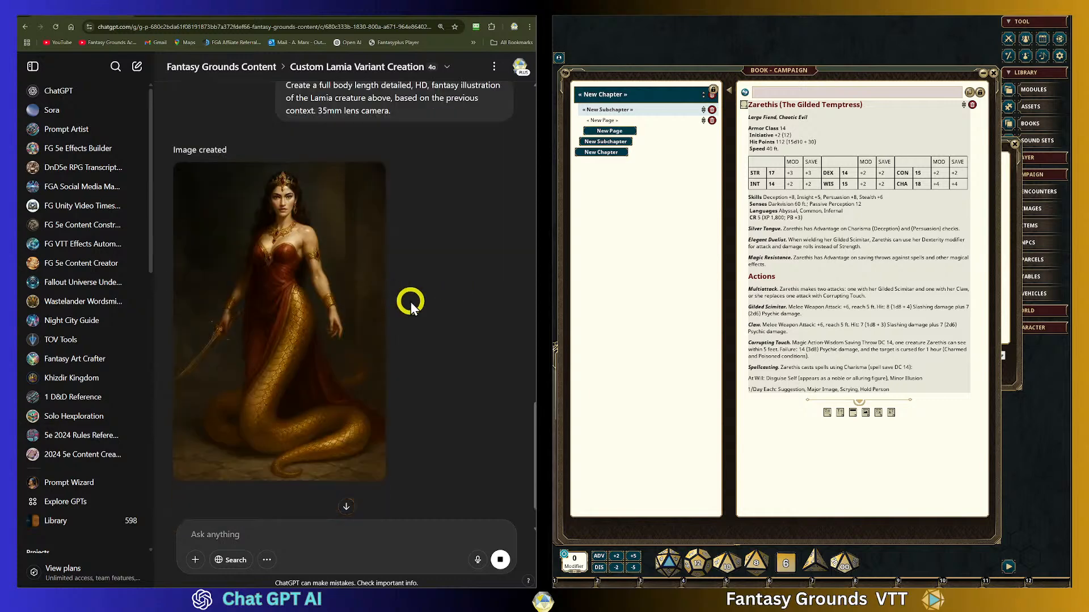
scroll(410, 298, "up", 1)
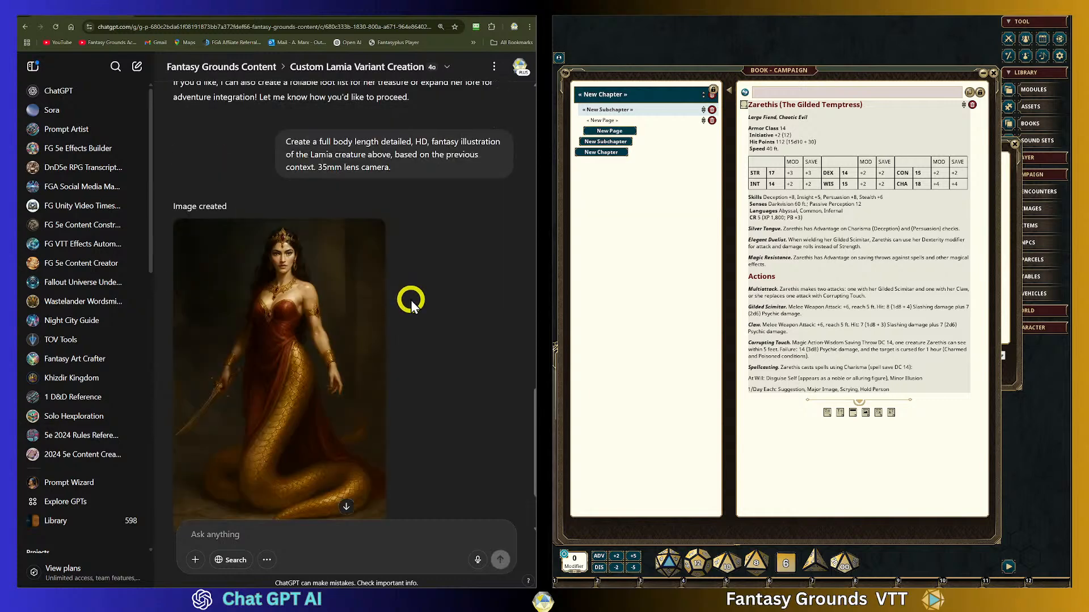
scroll(292, 306, "down", 1)
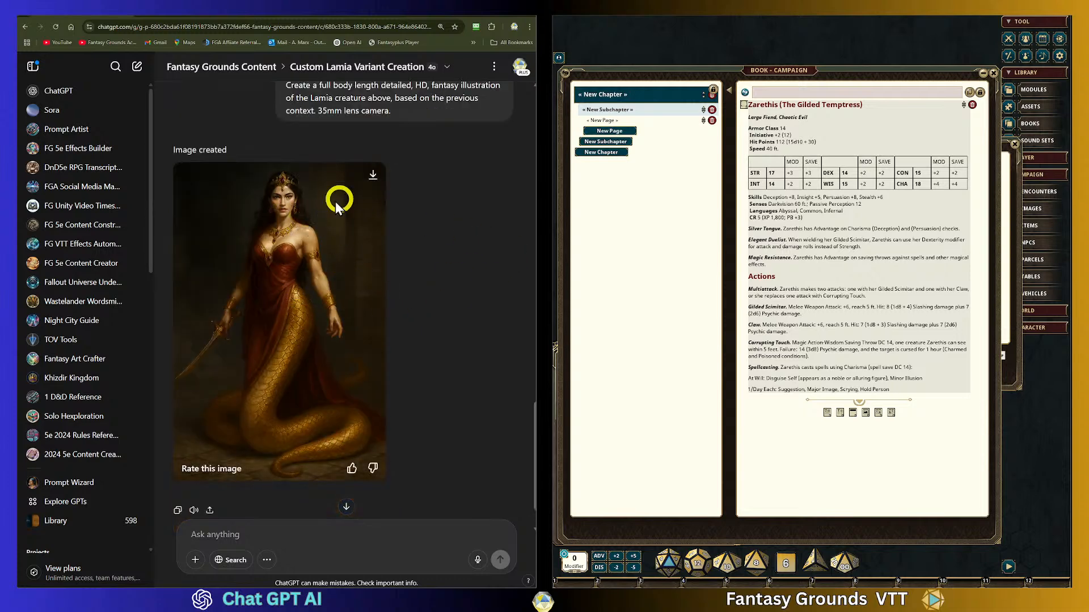
Download the generated Lamia illustration and add an image-and-text block below the stat block on the Fantasy Grounds book page.
left_click(373, 176)
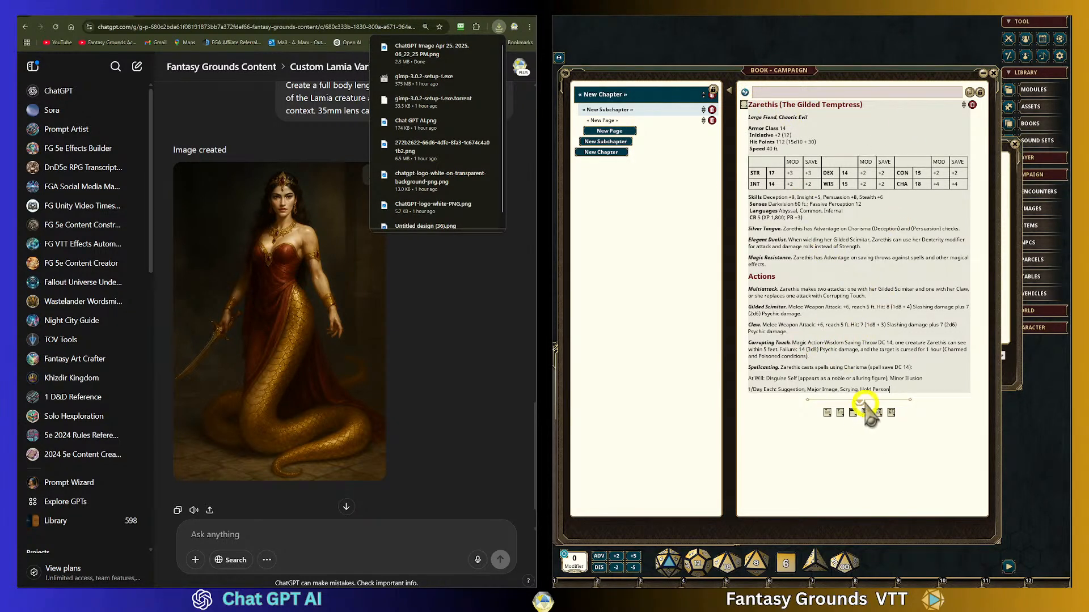
left_click(892, 413)
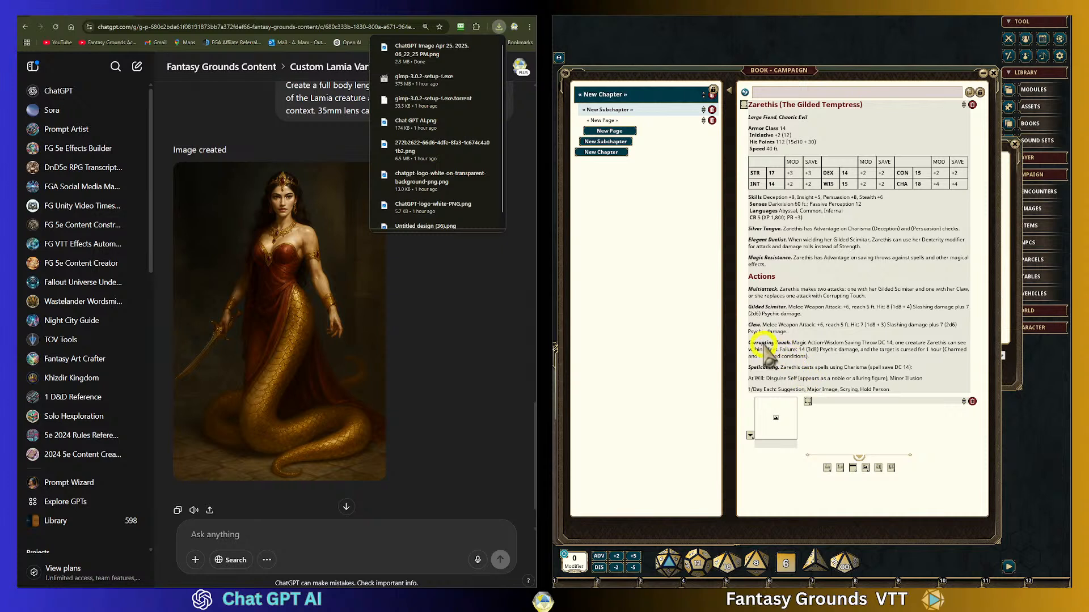
left_click(473, 308)
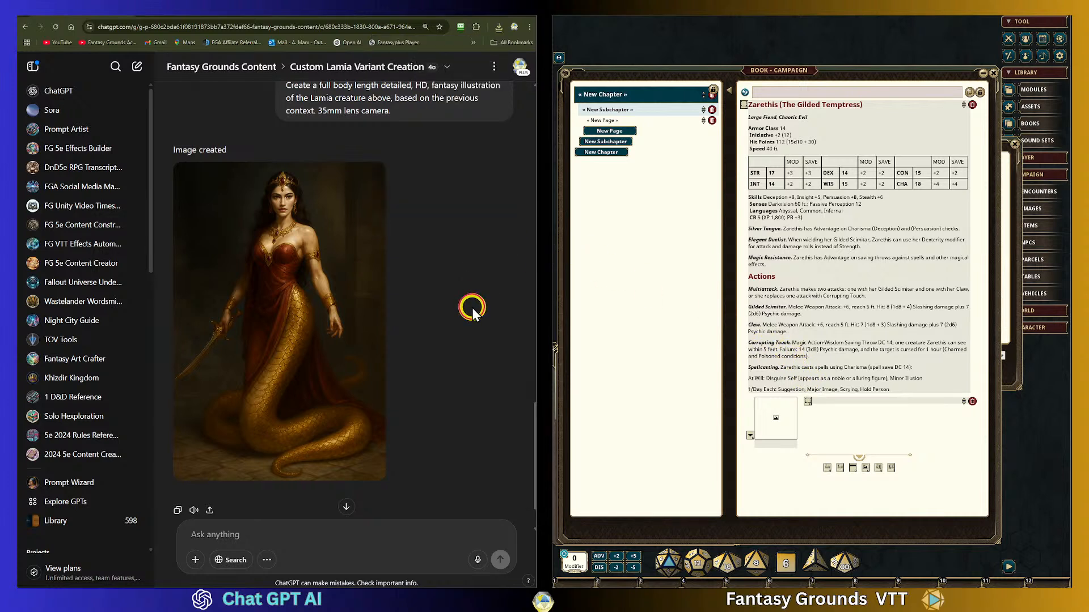
Draft a prompt for a fantasy POG based on the image above, with a thin golden border, a ruined temple background and a plain surrounding background.
left_click(237, 527)
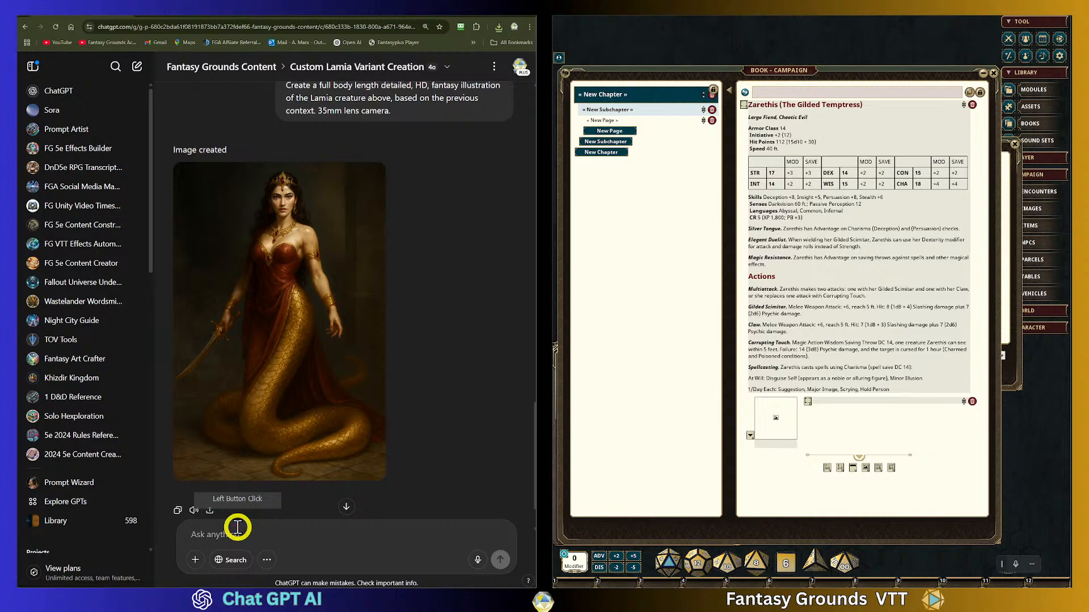
type("Cr")
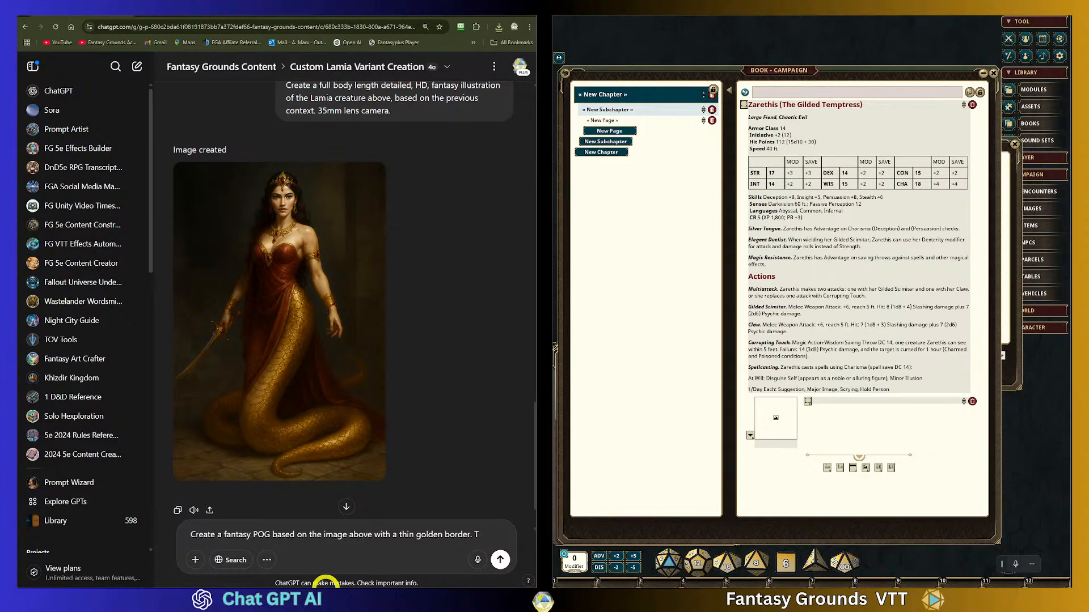
type("g")
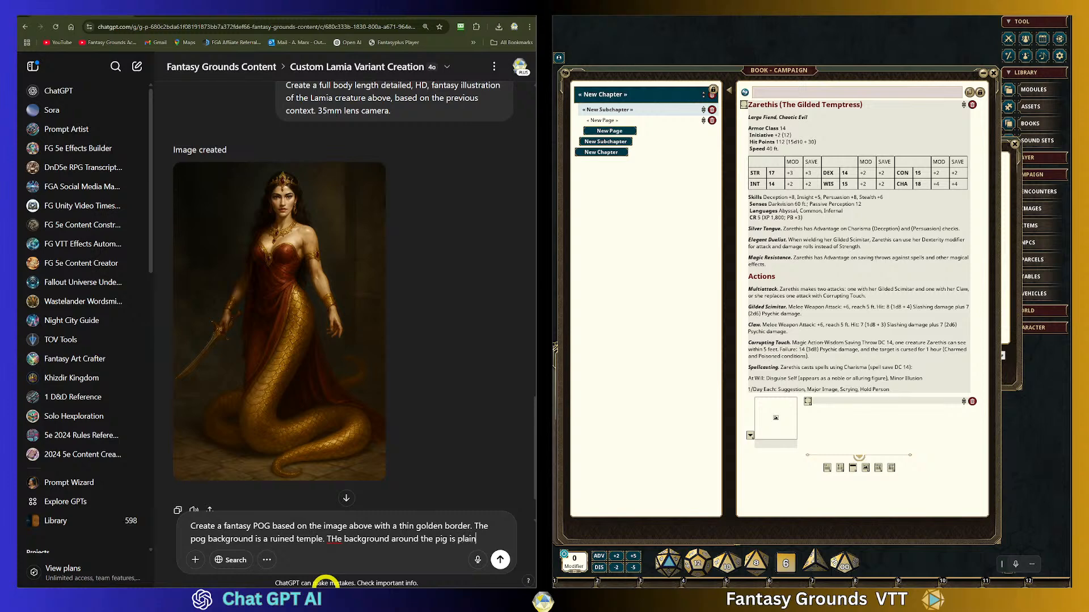
Correct the "The" and "pog" typos in the prompt's last sentence and end it with "is a plain white background".
left_click(362, 545)
key("BackSpace")
type("h")
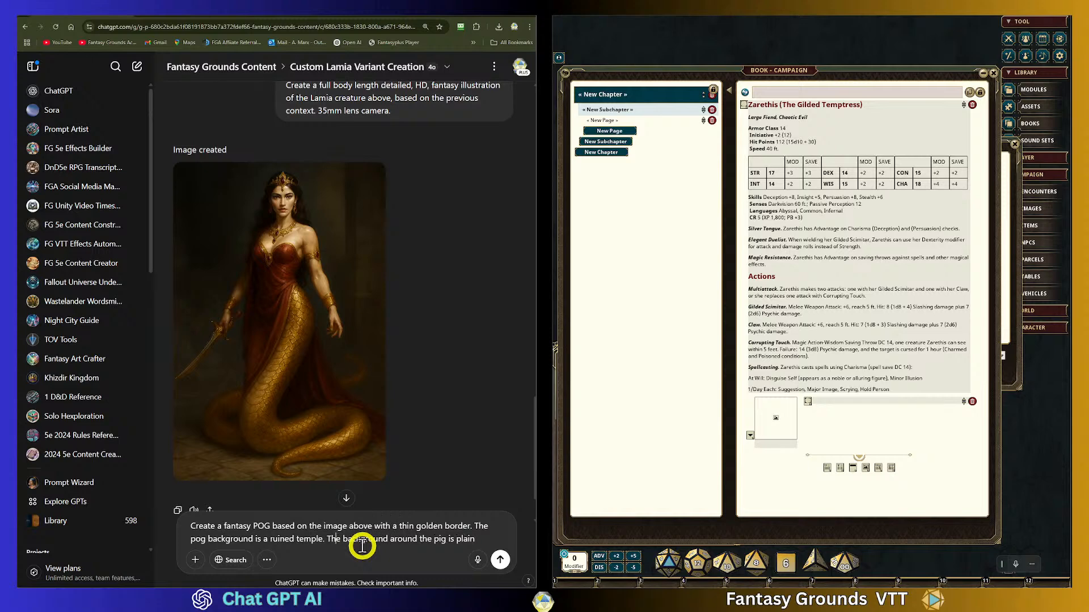
left_click(443, 539)
type("o")
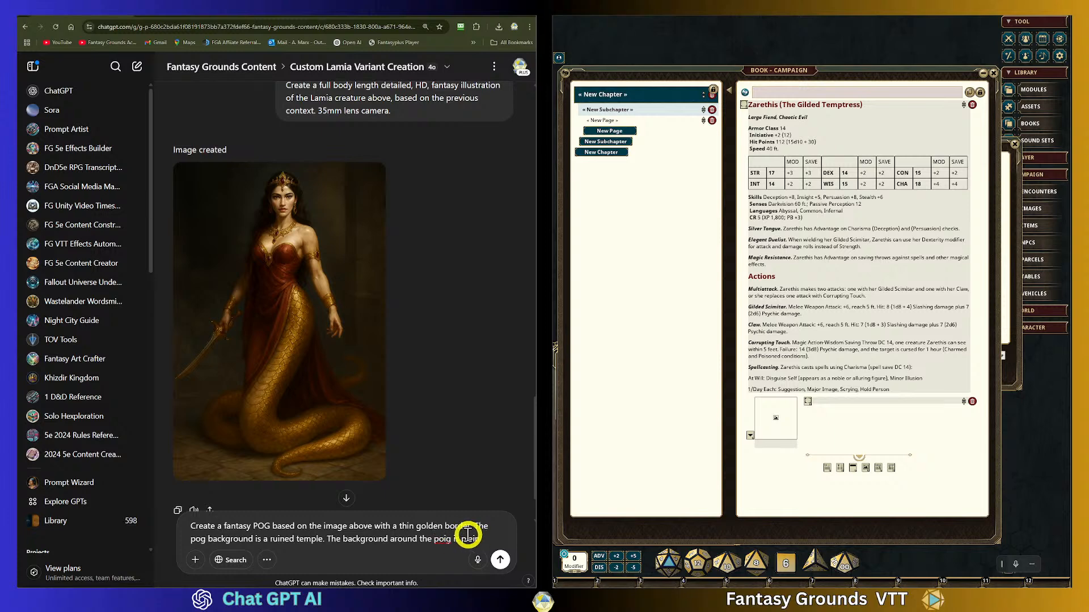
left_click(499, 539)
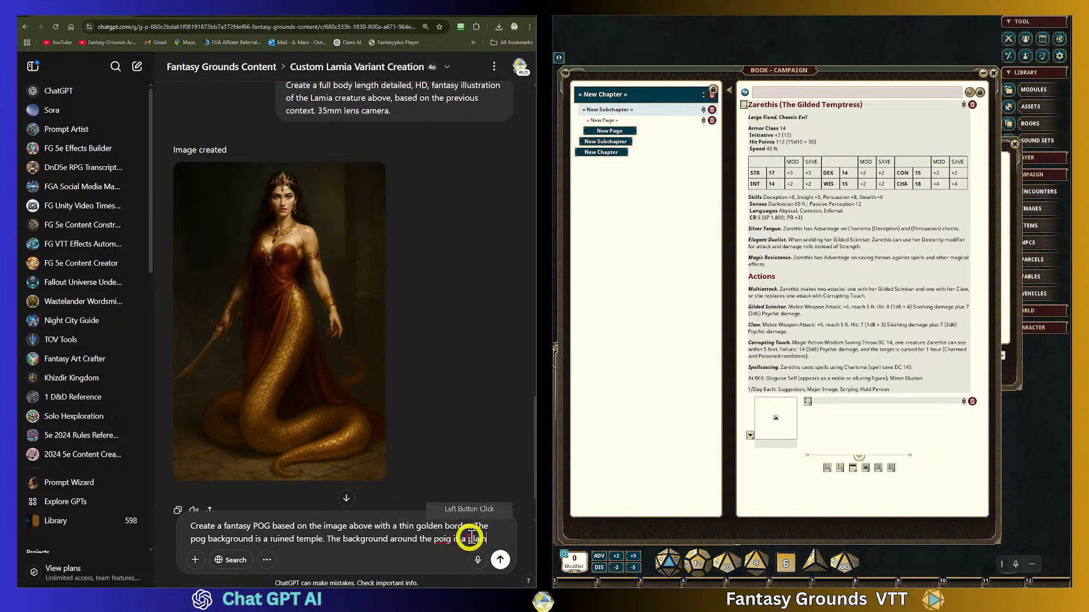
type("white background")
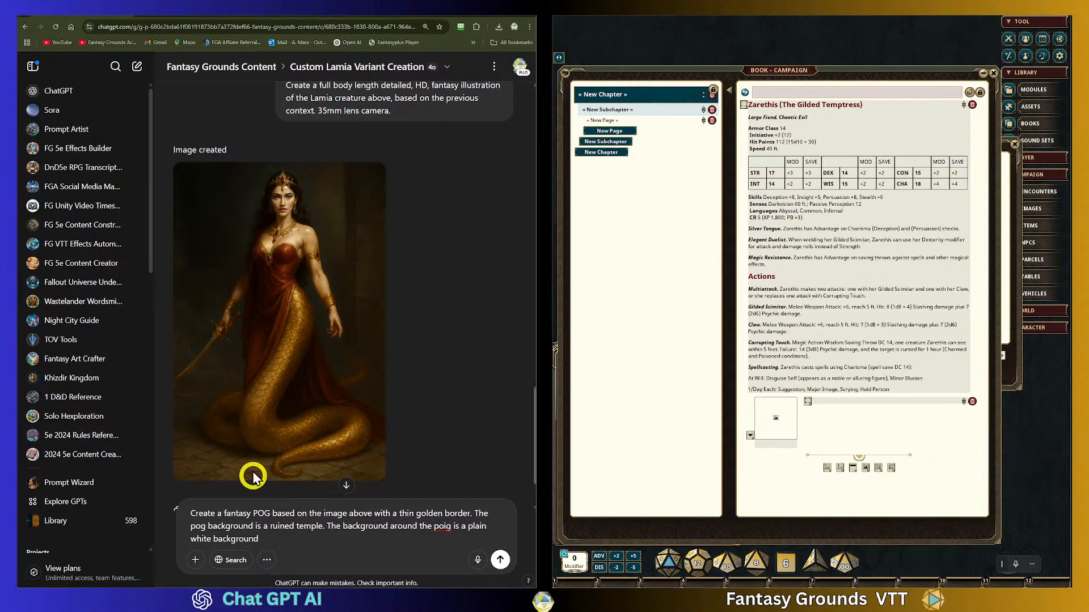
left_click(446, 526)
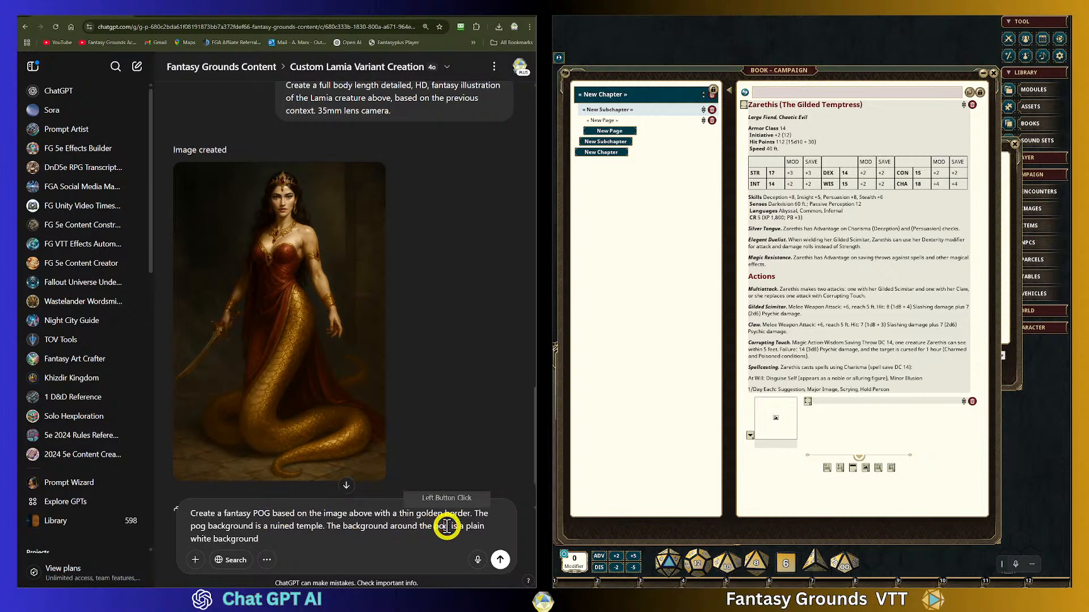
key("BackSpace")
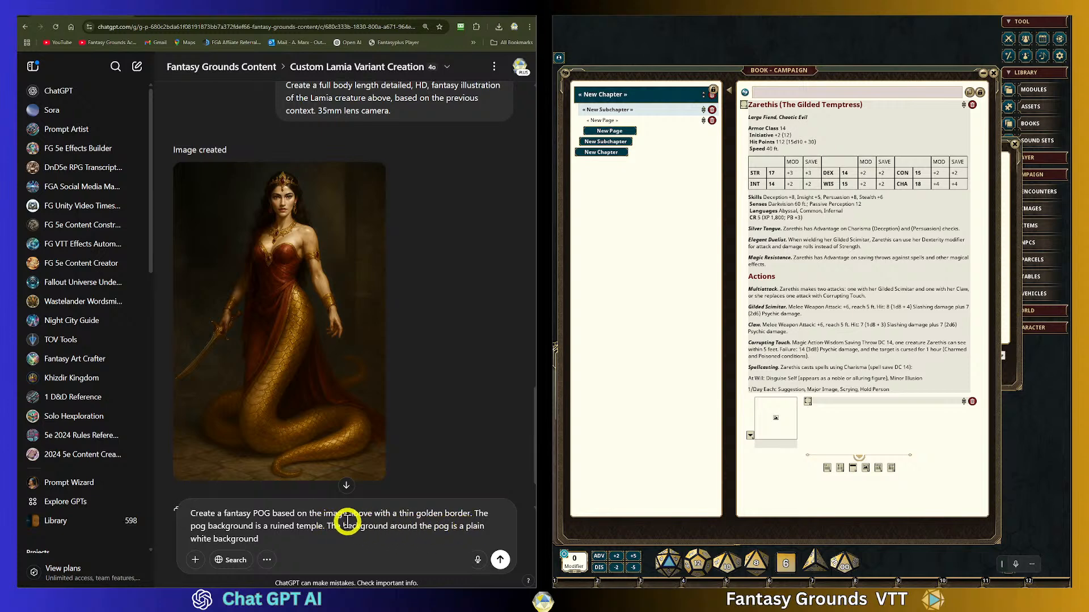
Add a sentence to the prompt saying the Lamia's tiara crown sticks up a little bit past and over the border on top of the pog.
left_click(276, 538)
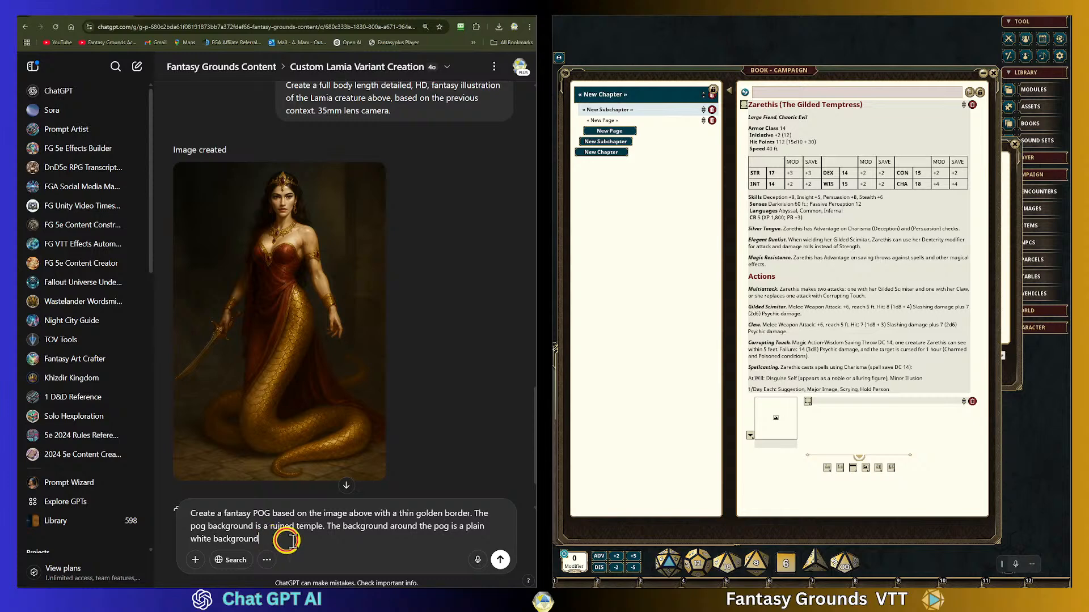
type(".")
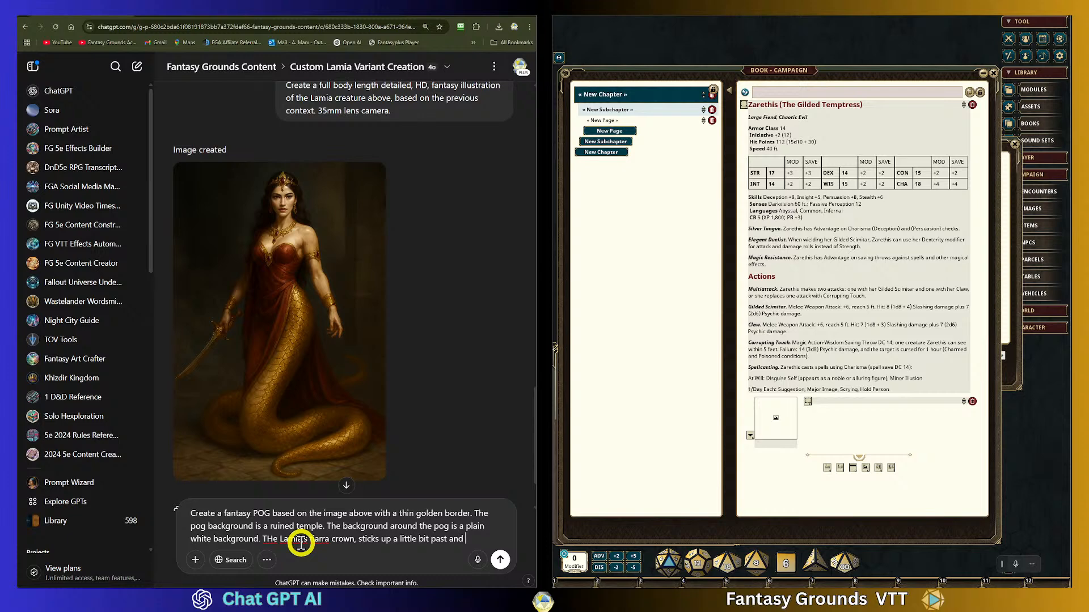
type("border on top of the pog.")
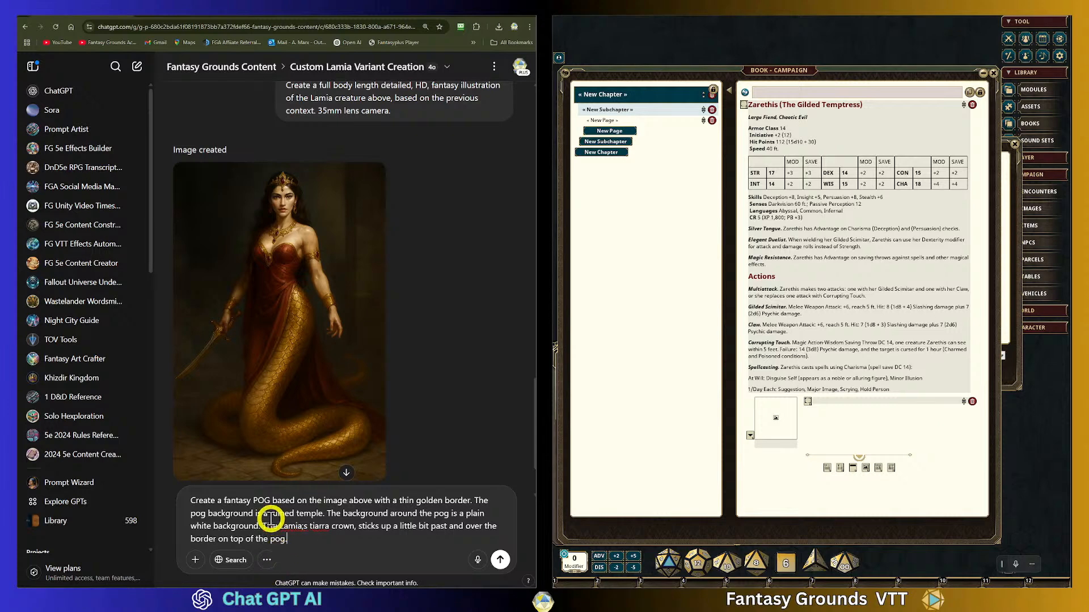
Correct the spelling in the prompt's crown sentence to "The Lamia's tiara crown".
left_click(292, 533)
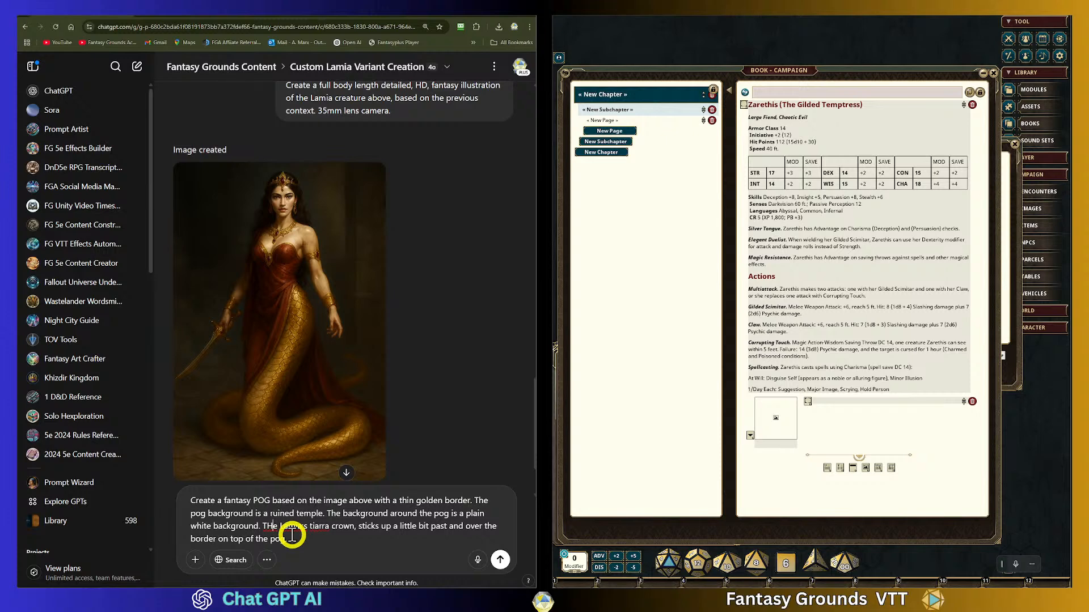
key("BackSpace")
type("h")
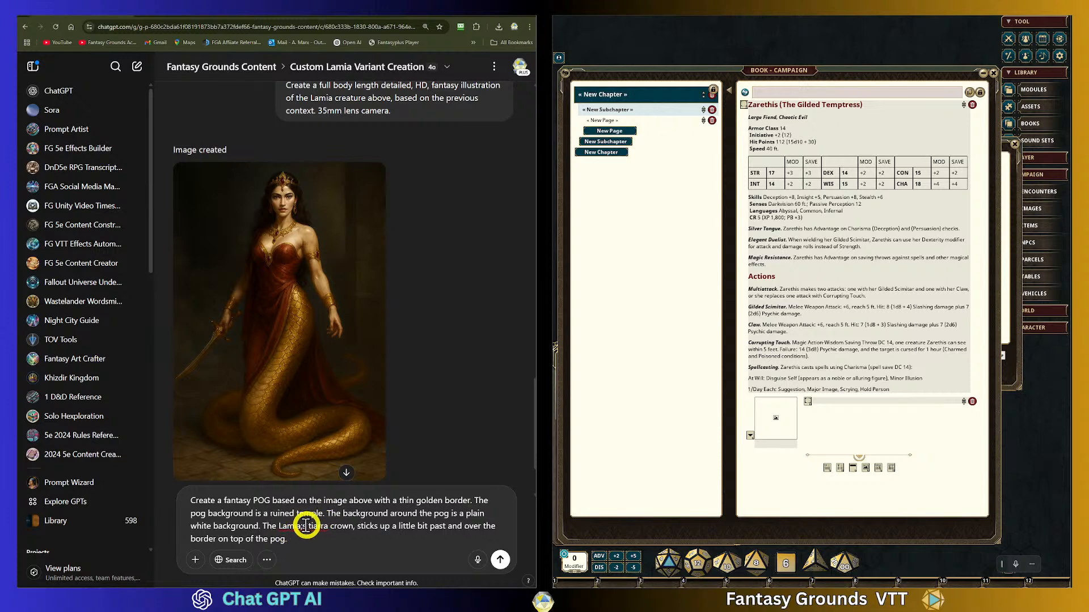
left_click(303, 527)
key("BackSpace")
type("'")
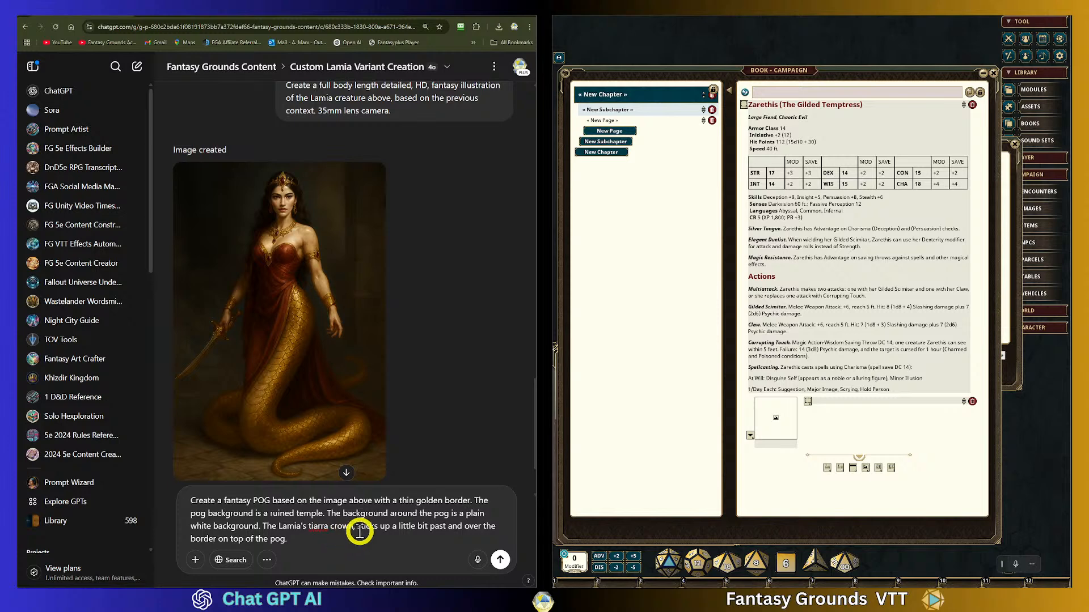
right_click(318, 526)
left_click(333, 349)
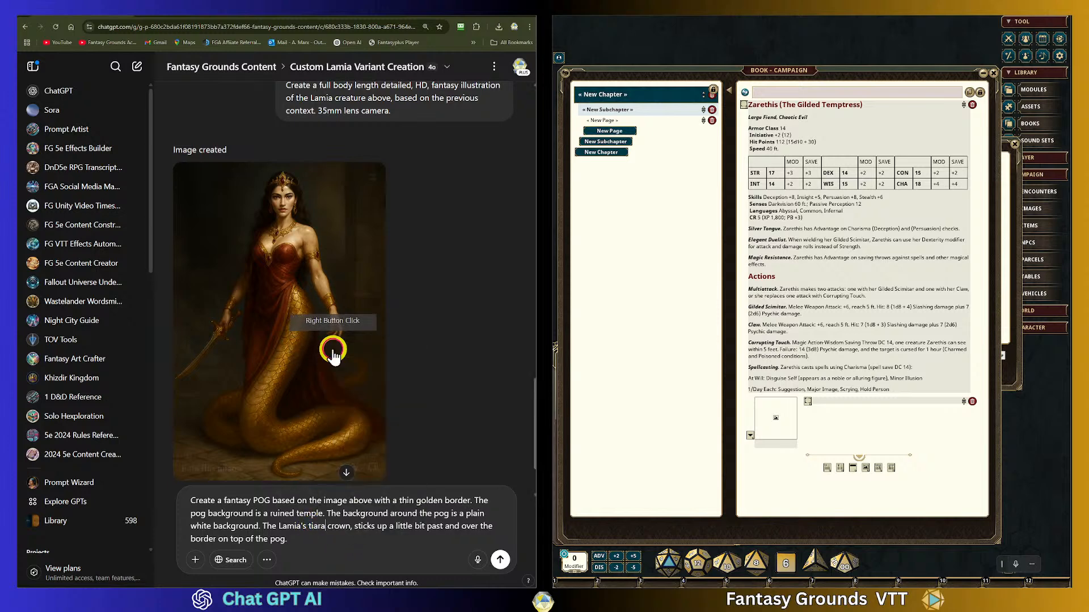
Reword the end of the prompt to "the golden border near the top of the pog" and submit it.
left_click(335, 543)
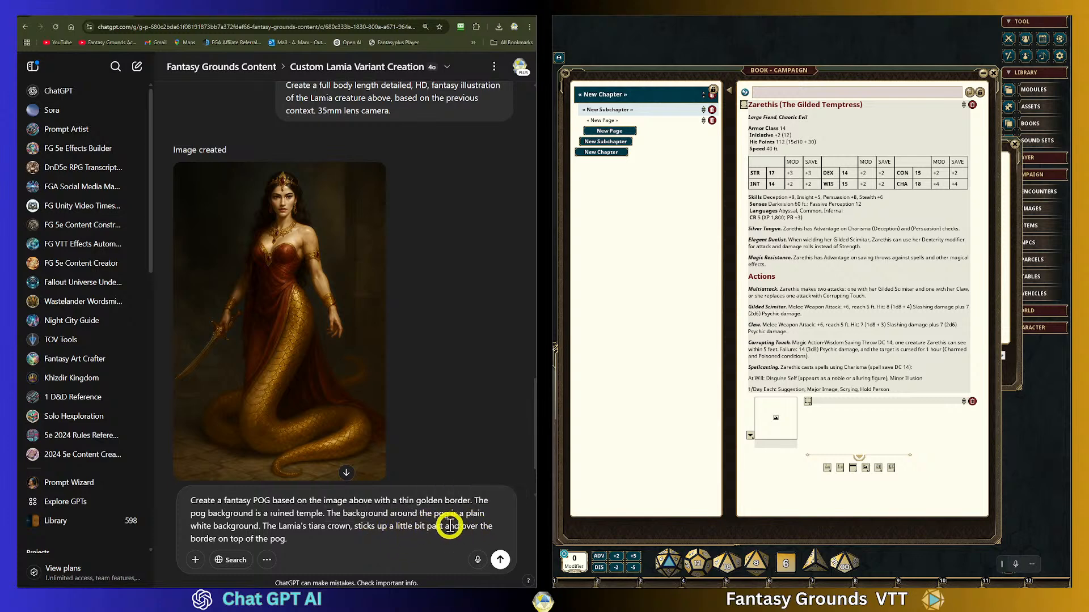
left_click(187, 539)
type("golden")
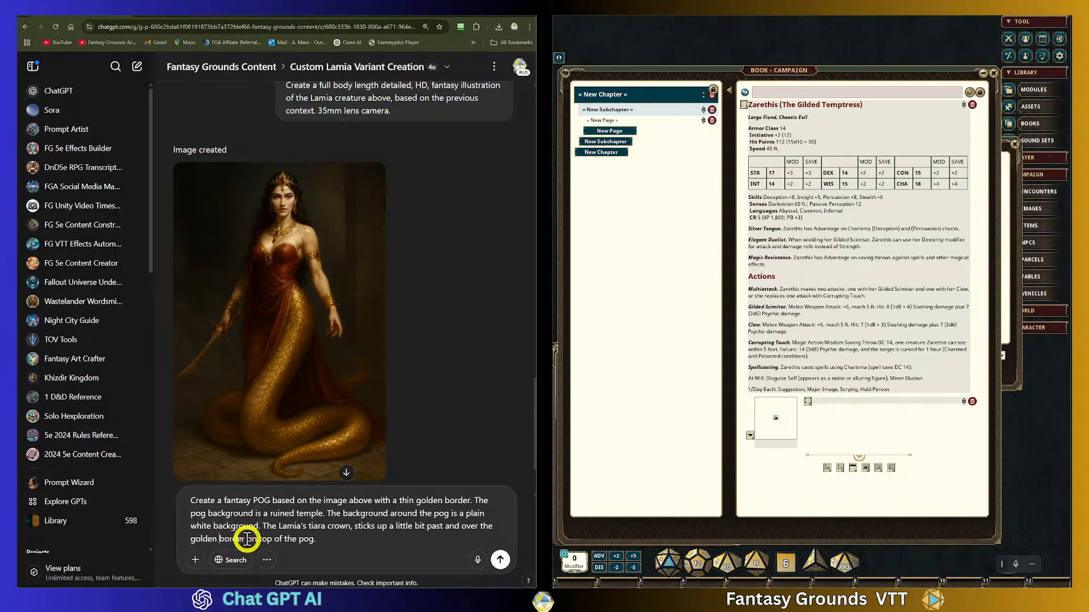
left_click_drag(247, 539, 257, 539)
type("near the")
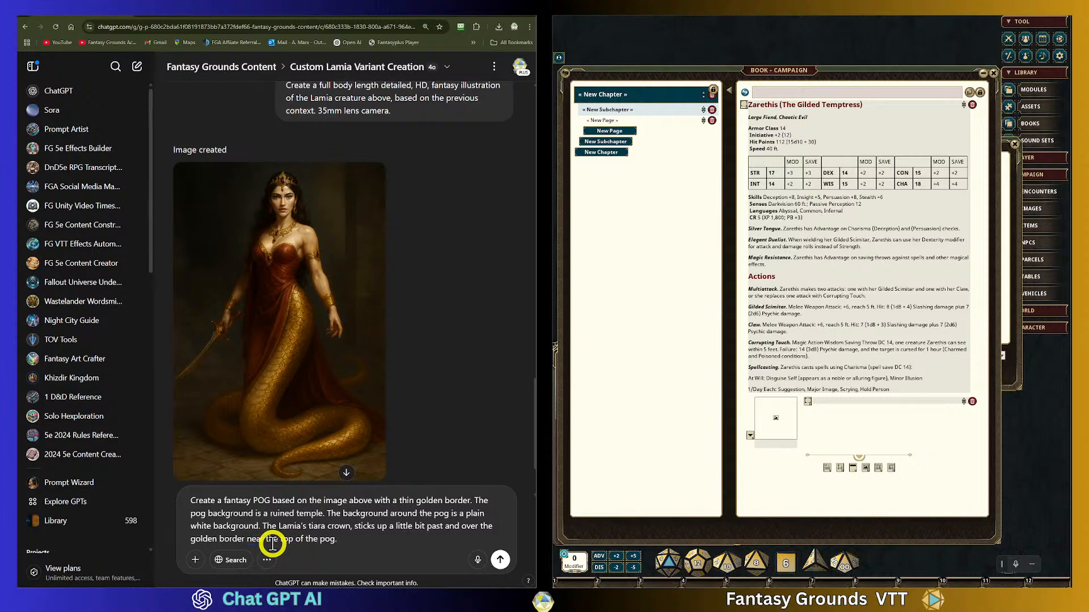
left_click(499, 558)
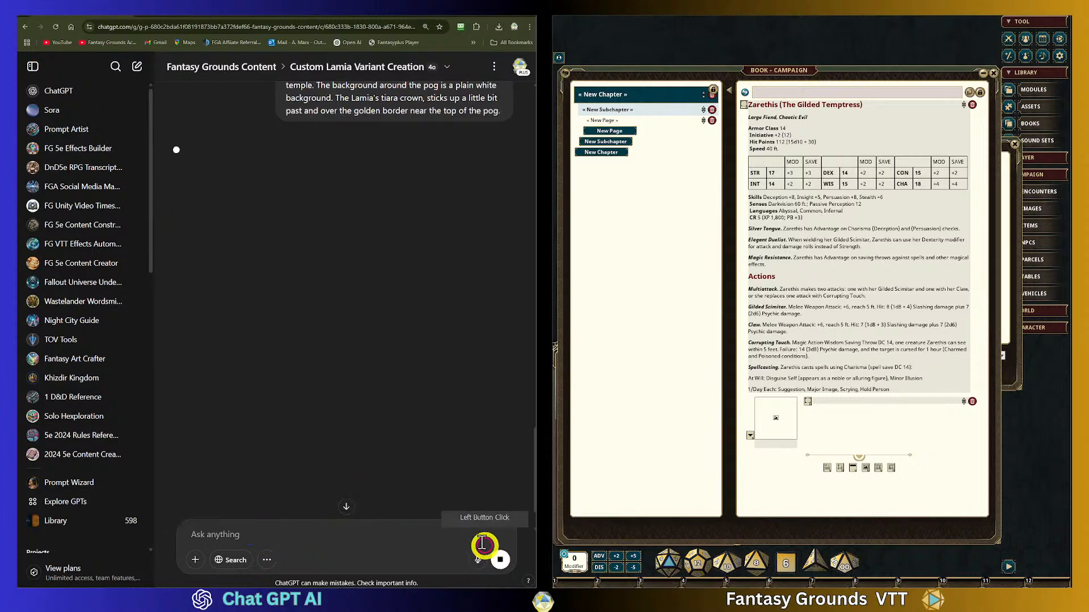
Review the full-body Lamia illustration and the POG prompt in the chat while the token image is being generated.
scroll(296, 410, "up", 4)
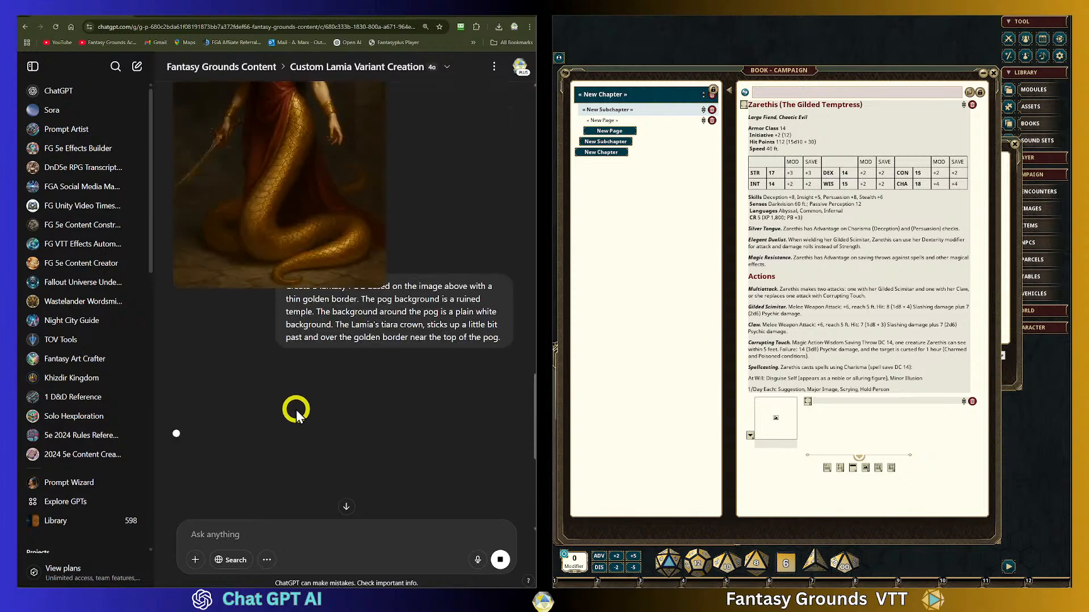
scroll(296, 410, "up", 4)
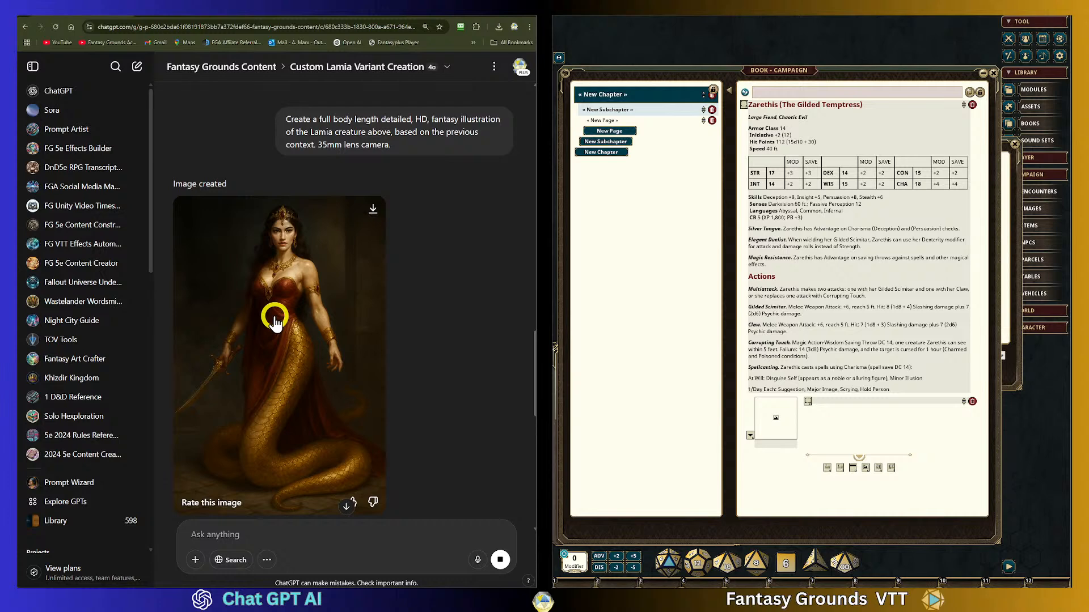
scroll(275, 323, "down", 7)
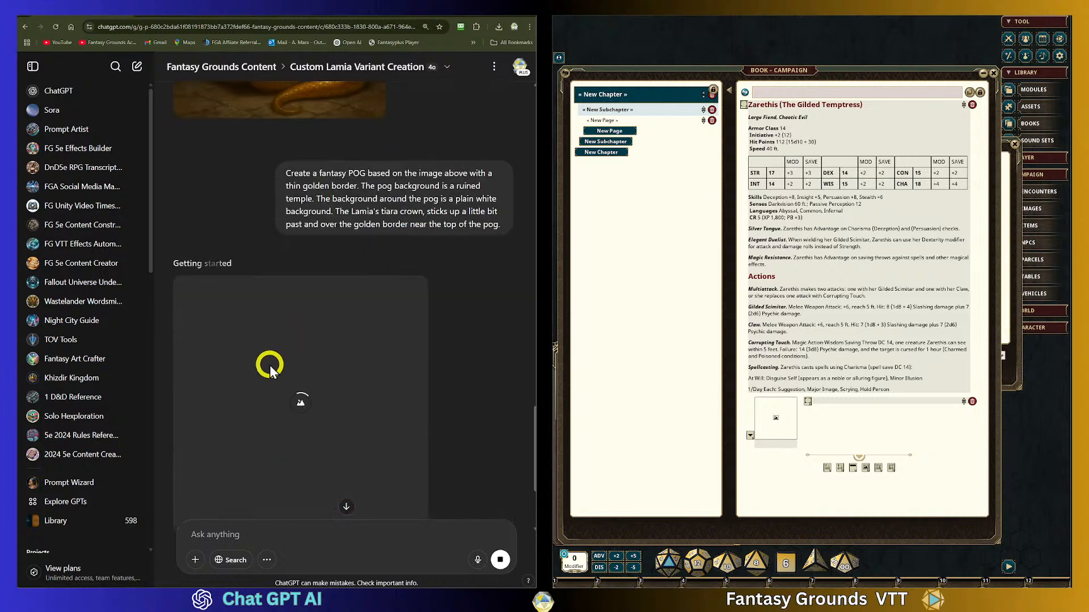
scroll(270, 368, "up", 4)
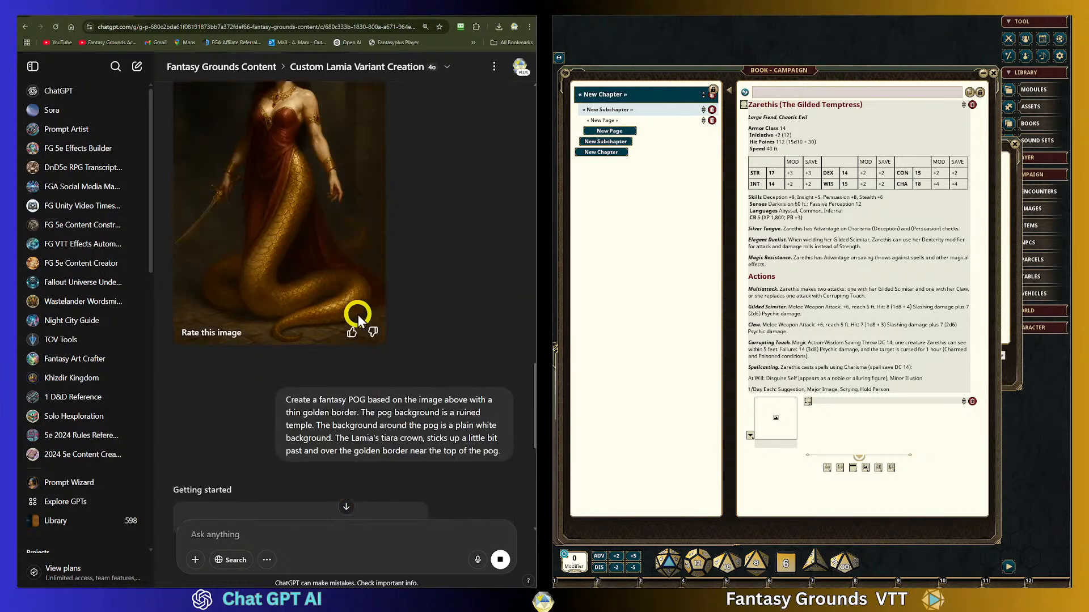
scroll(358, 314, "up", 3)
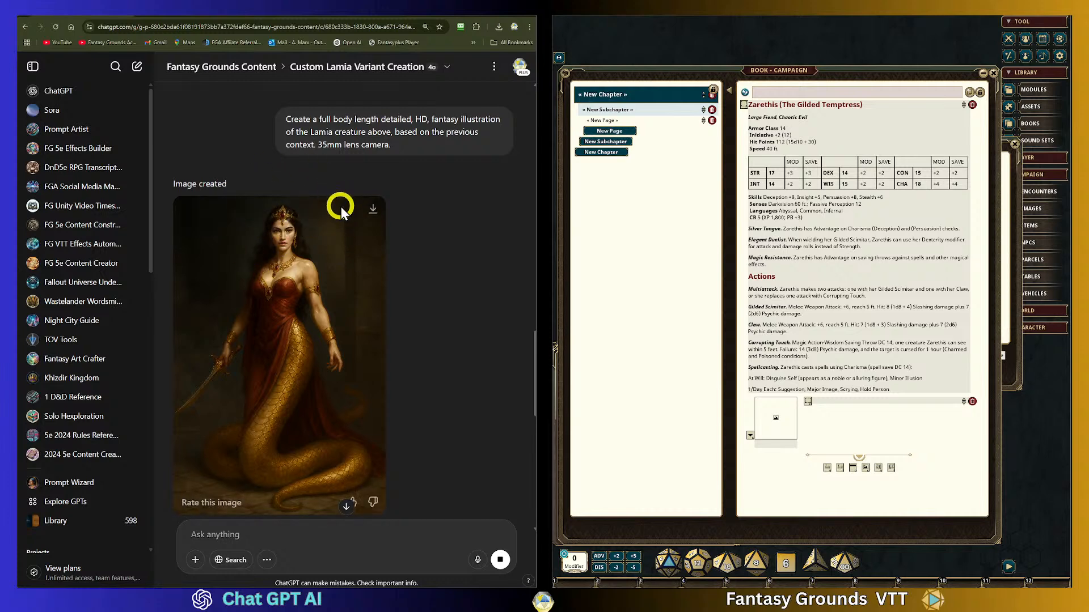
scroll(414, 281, "down", 5)
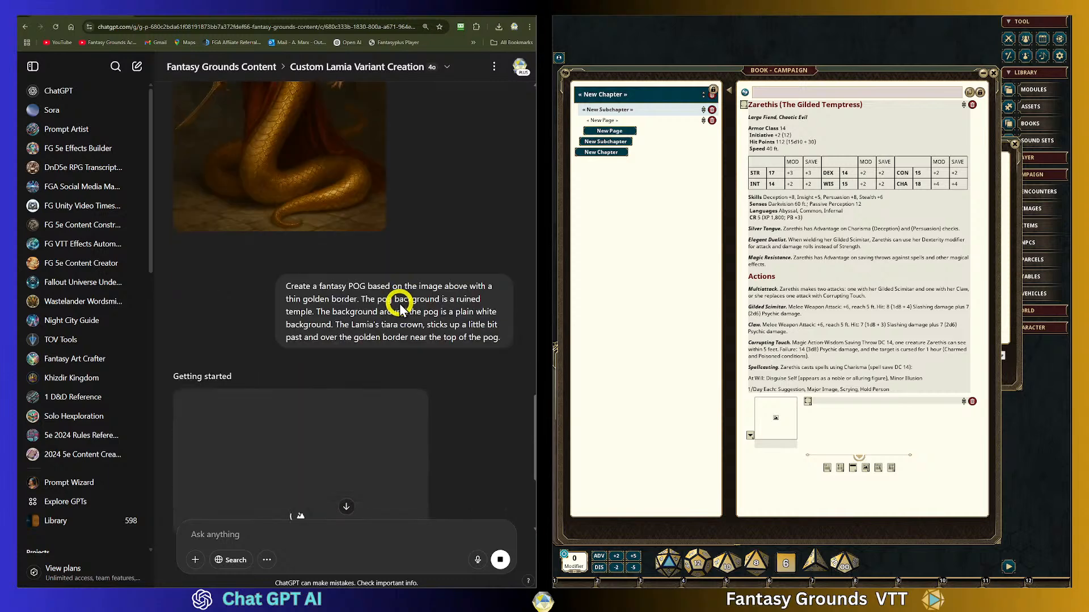
scroll(398, 303, "down", 2)
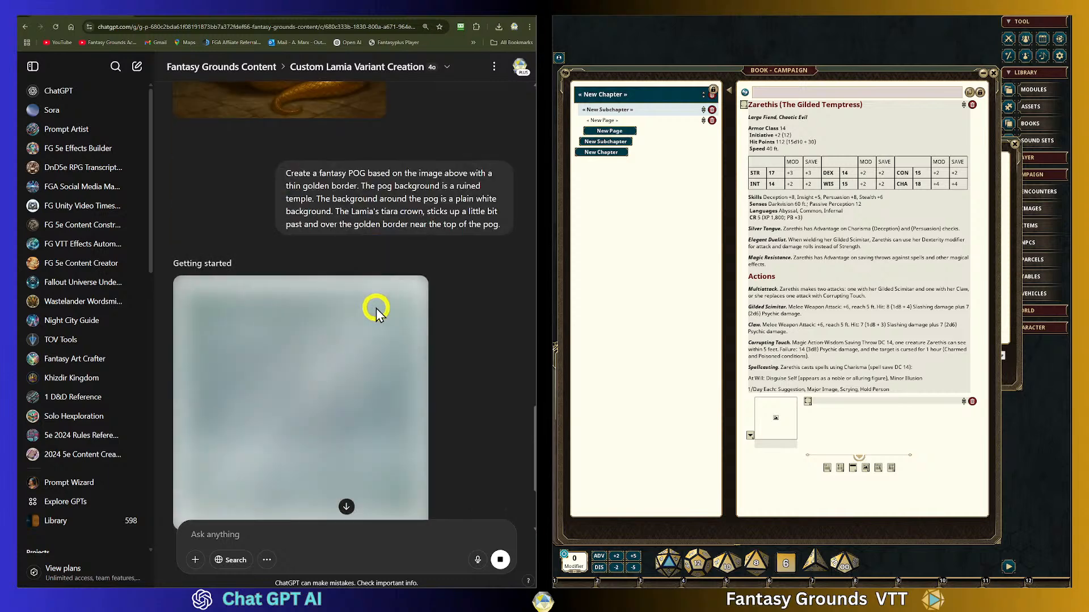
scroll(373, 292, "up", 4)
scroll(306, 250, "down", 2)
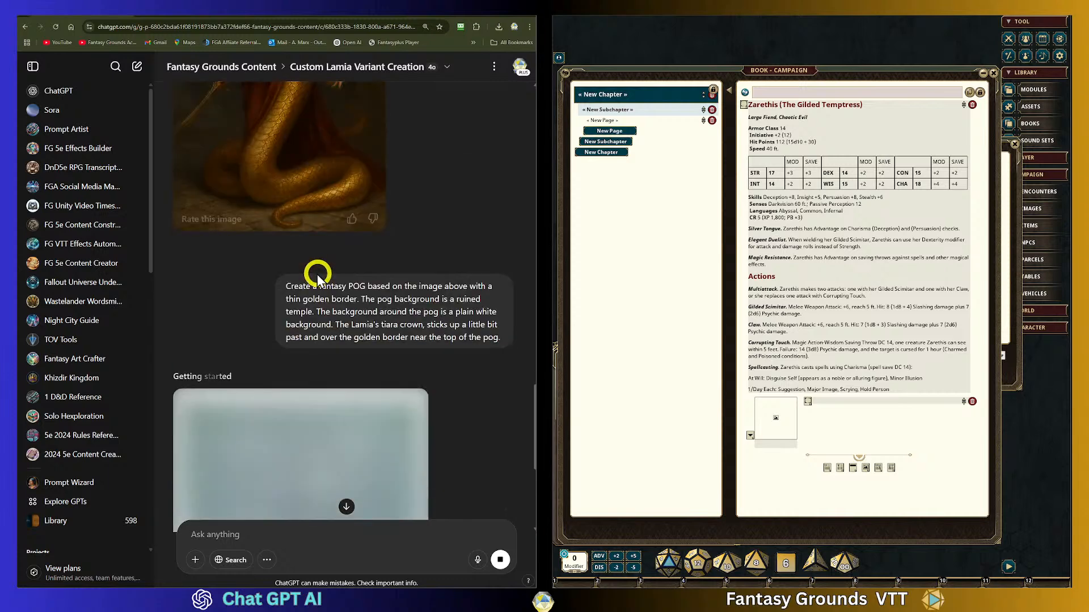
scroll(289, 300, "down", 4)
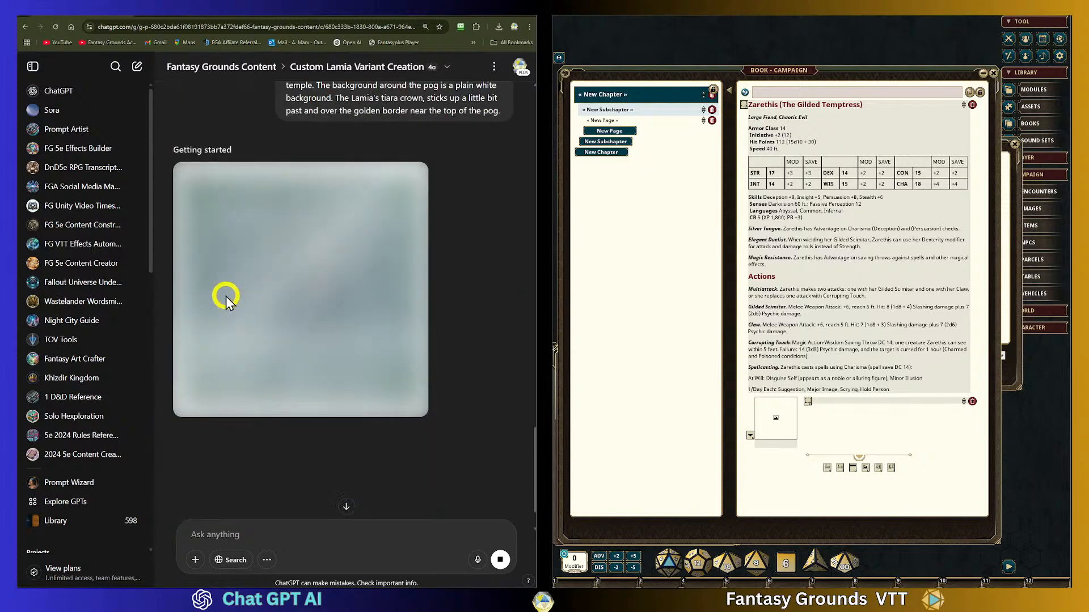
scroll(288, 303, "up", 6)
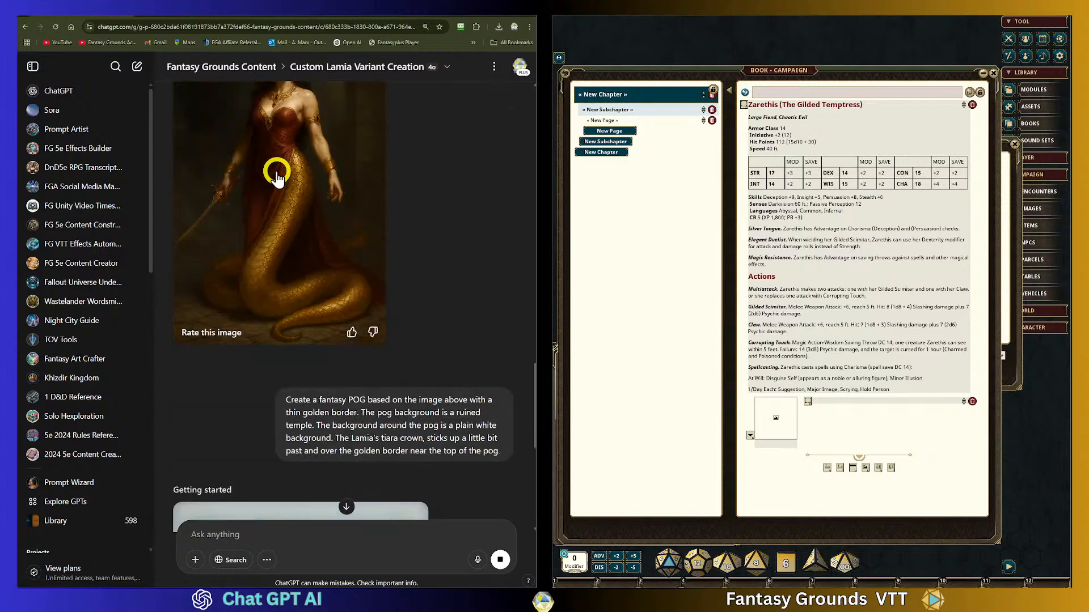
scroll(400, 271, "down", 6)
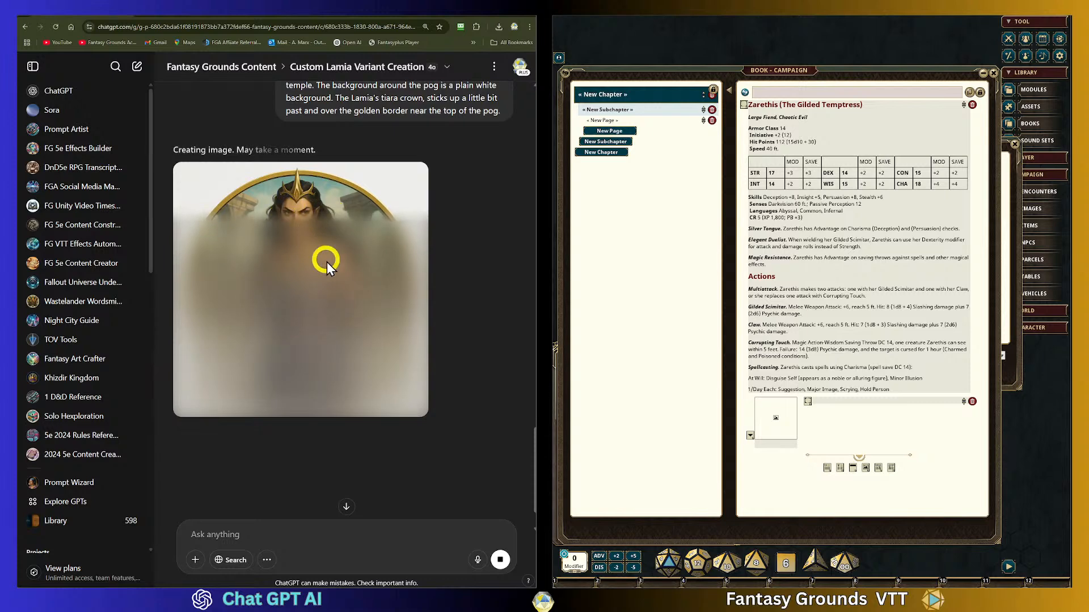
Compare the emerging POG's face, crown and golden border with the full-body Lamia illustration and the prompt wording.
scroll(318, 273, "up", 2)
scroll(318, 274, "up", 5)
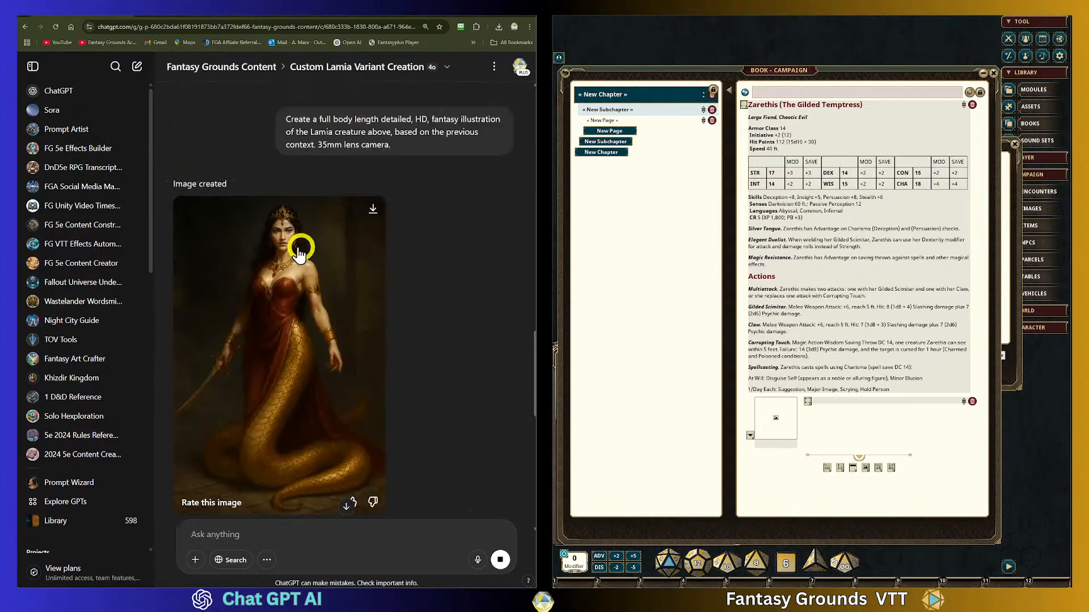
scroll(322, 304, "down", 6)
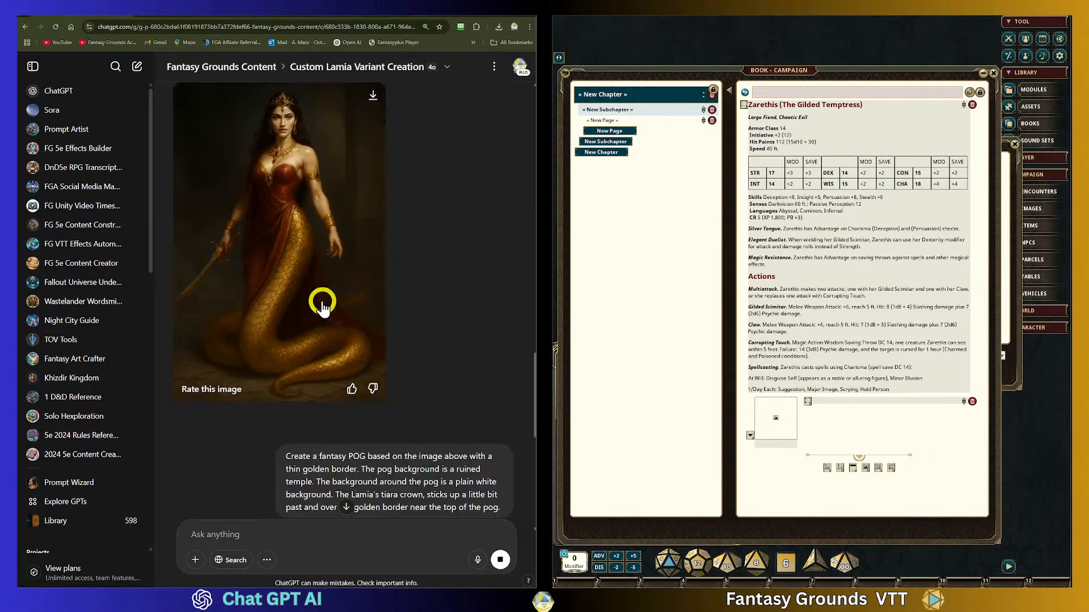
scroll(322, 306, "down", 3)
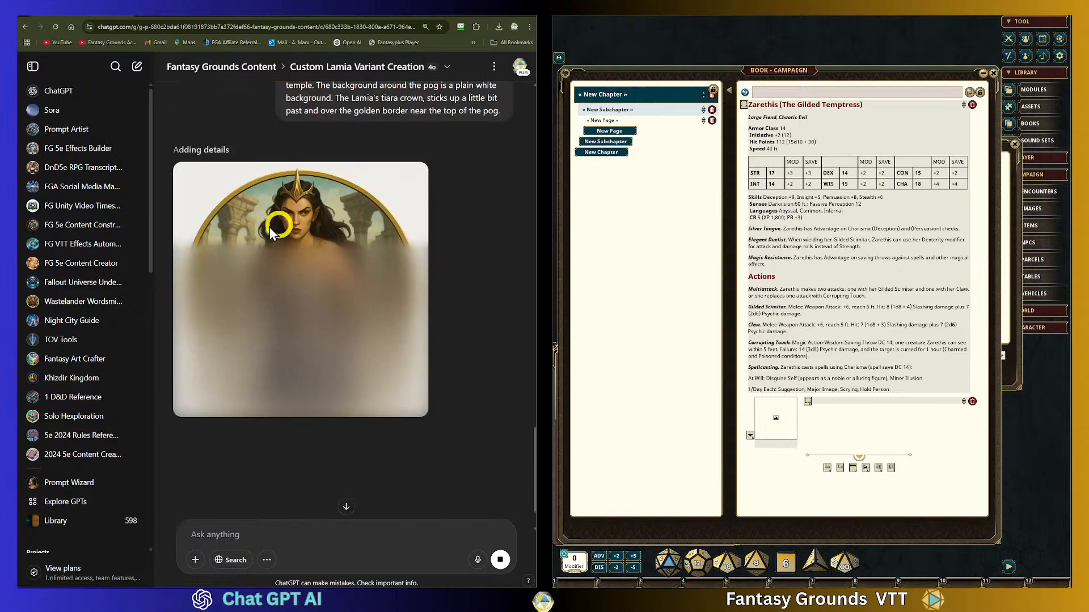
scroll(376, 292, "up", 2)
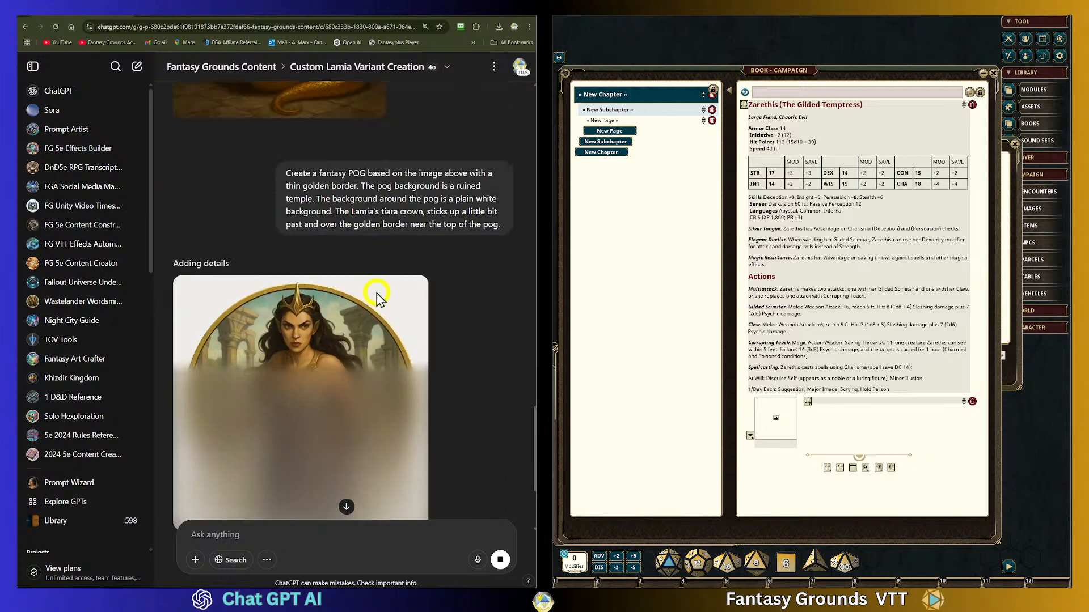
Check the finished POG against the full-body Lamia illustration and download the POG image.
scroll(376, 293, "up", 5)
scroll(305, 300, "down", 8)
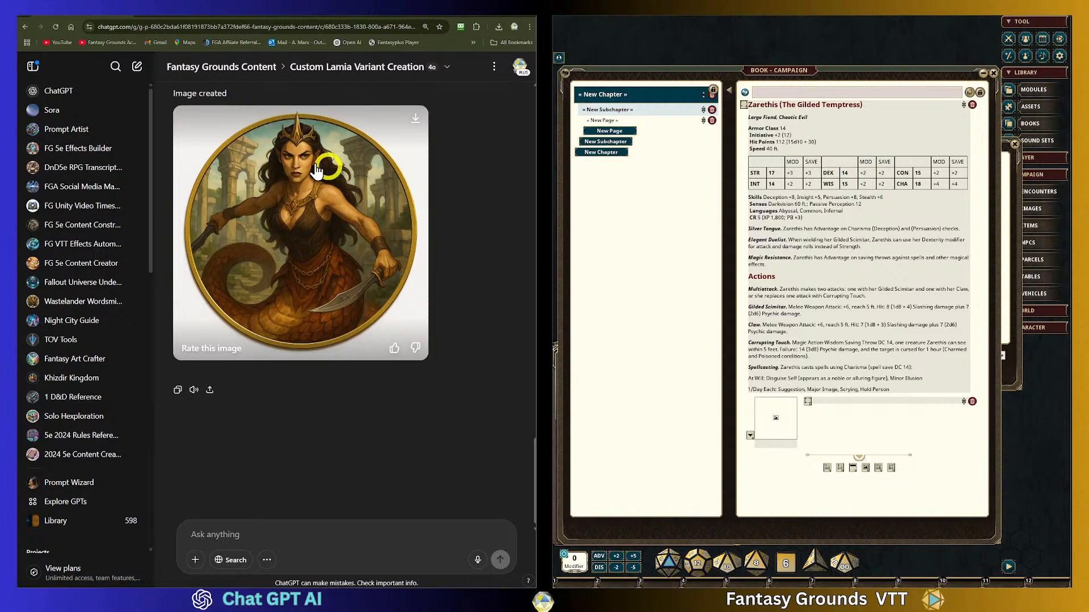
scroll(354, 242, "up", 2)
scroll(367, 250, "down", 2)
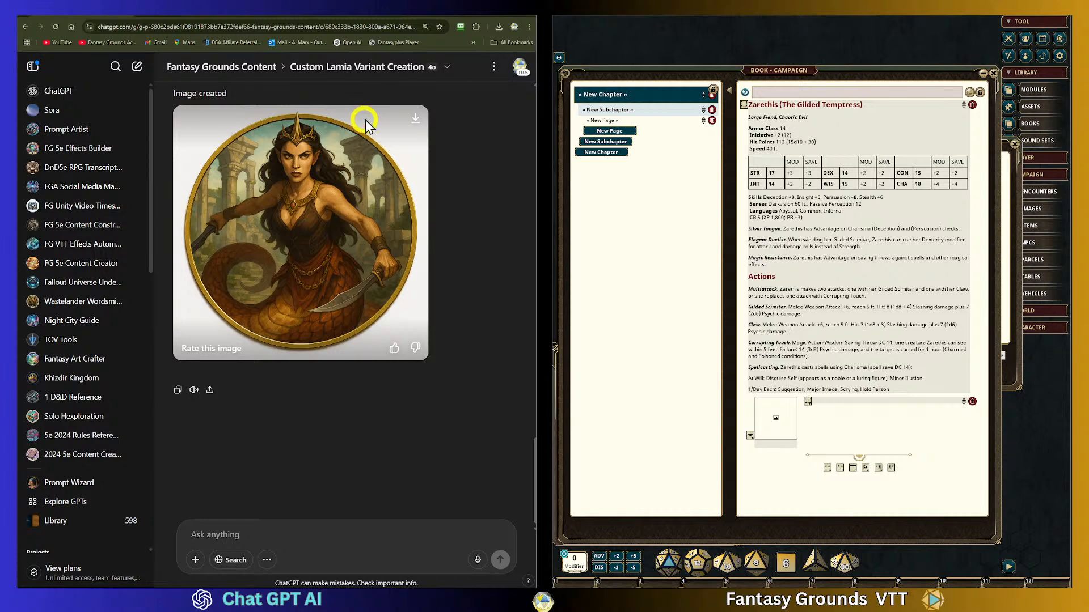
left_click(416, 119)
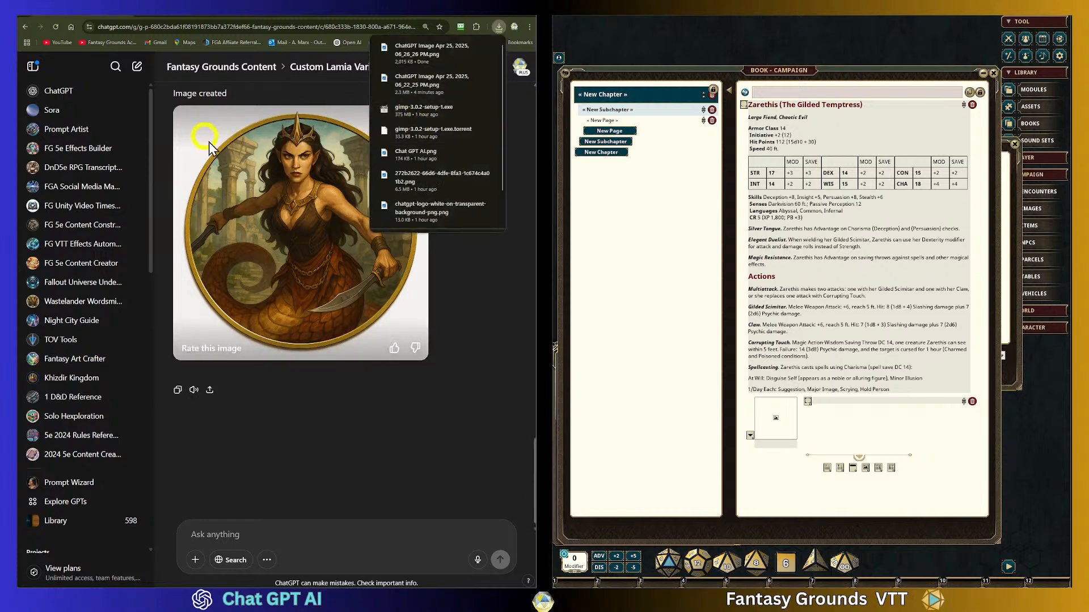
left_click(251, 322)
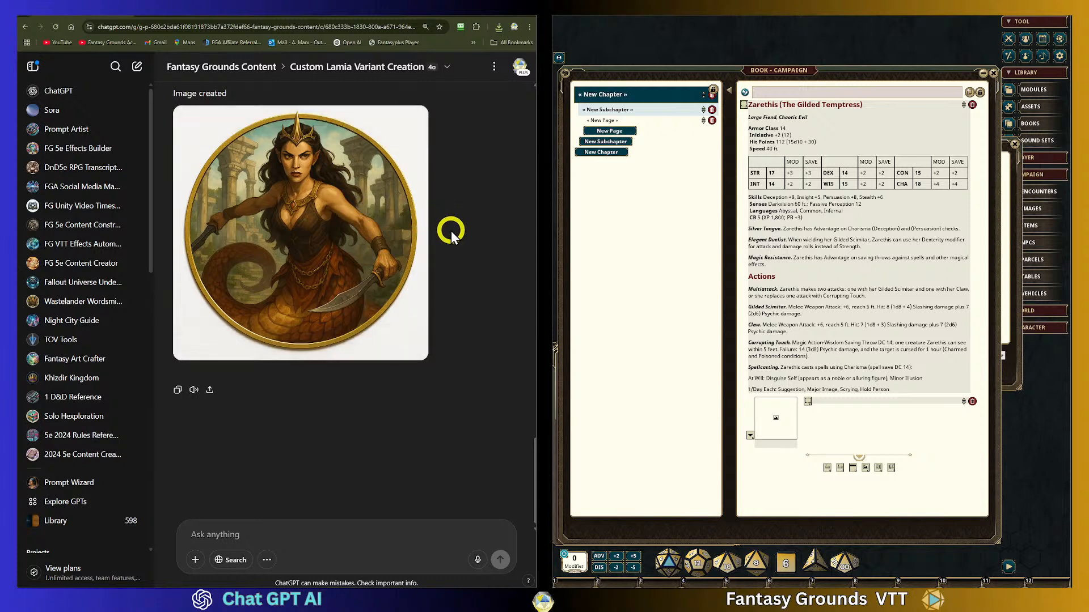
scroll(437, 250, "up", 6)
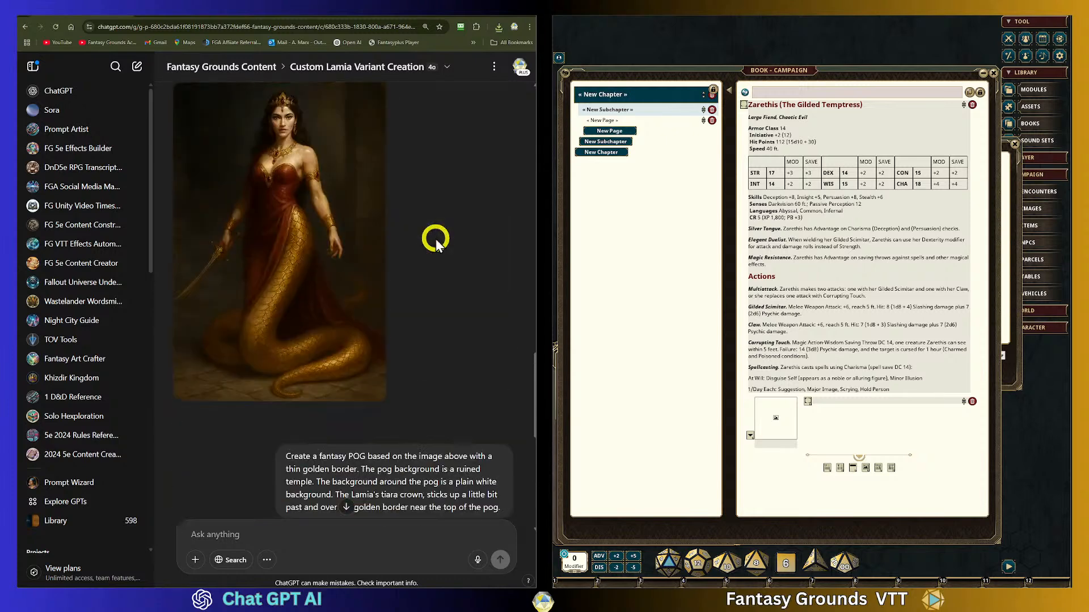
scroll(436, 237, "down", 5)
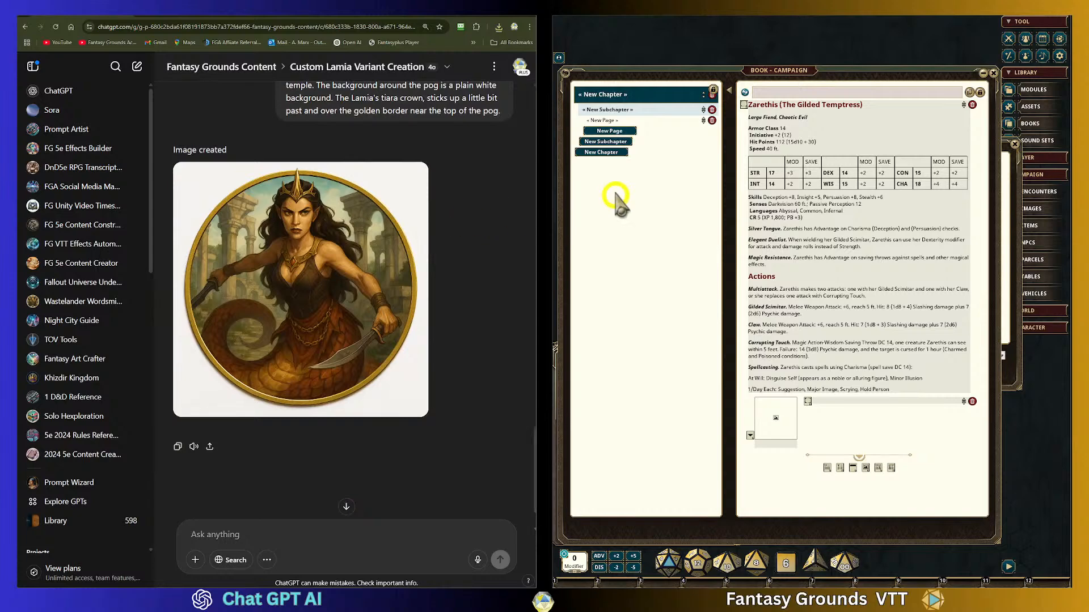
Switch to Fantasy Grounds and import the Zarethis NPC stat block and description using the 2024 - D&D Core Rules mode.
left_click(1018, 170)
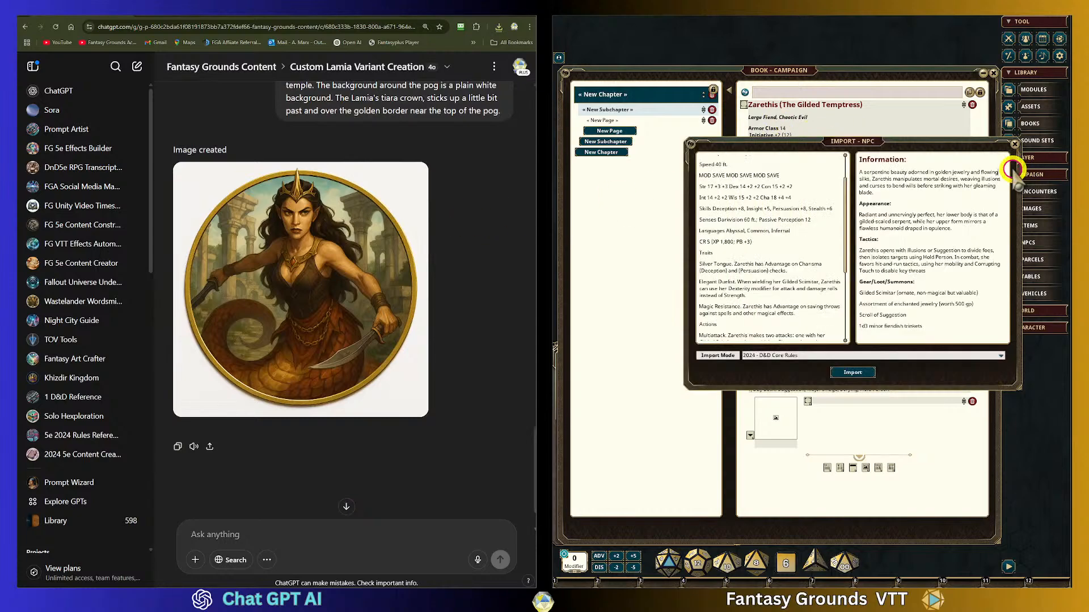
scroll(845, 276, "down", 3)
left_click_drag(845, 276, 851, 326)
left_click(864, 373)
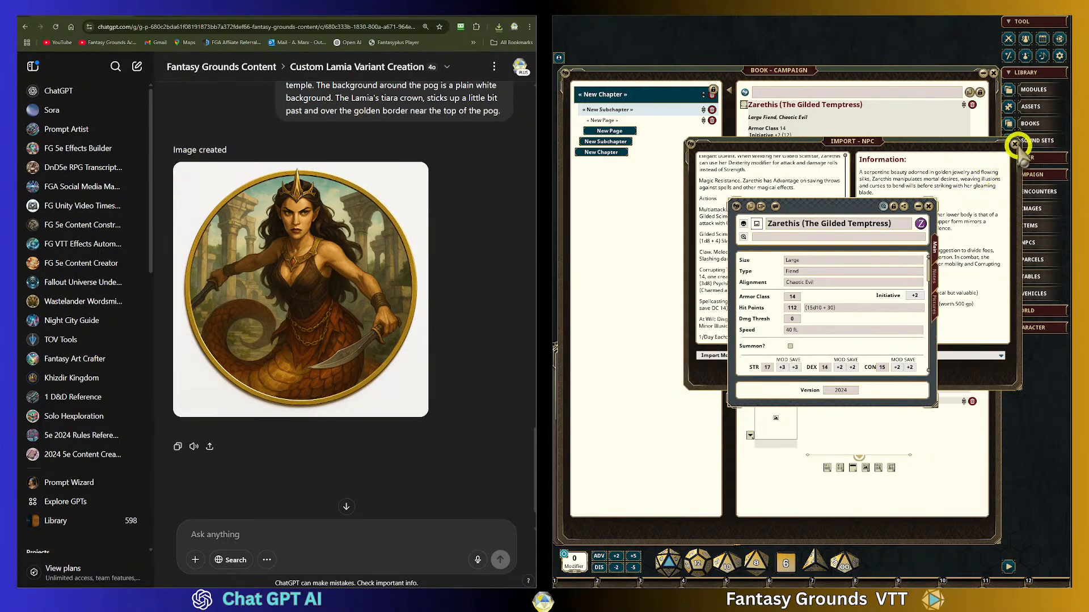
Close the NPC import window, reposition and enlarge the Zarethis record, and show its picture and token slots.
left_click(1015, 144)
left_click_drag(902, 206, 839, 33)
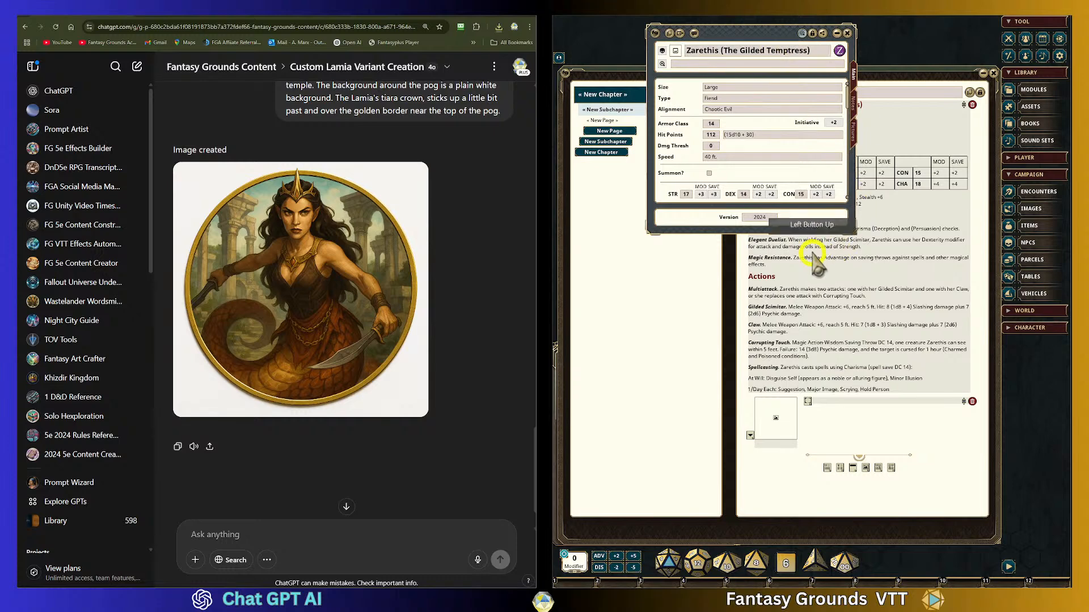
left_click_drag(804, 231, 828, 408)
left_click(853, 130)
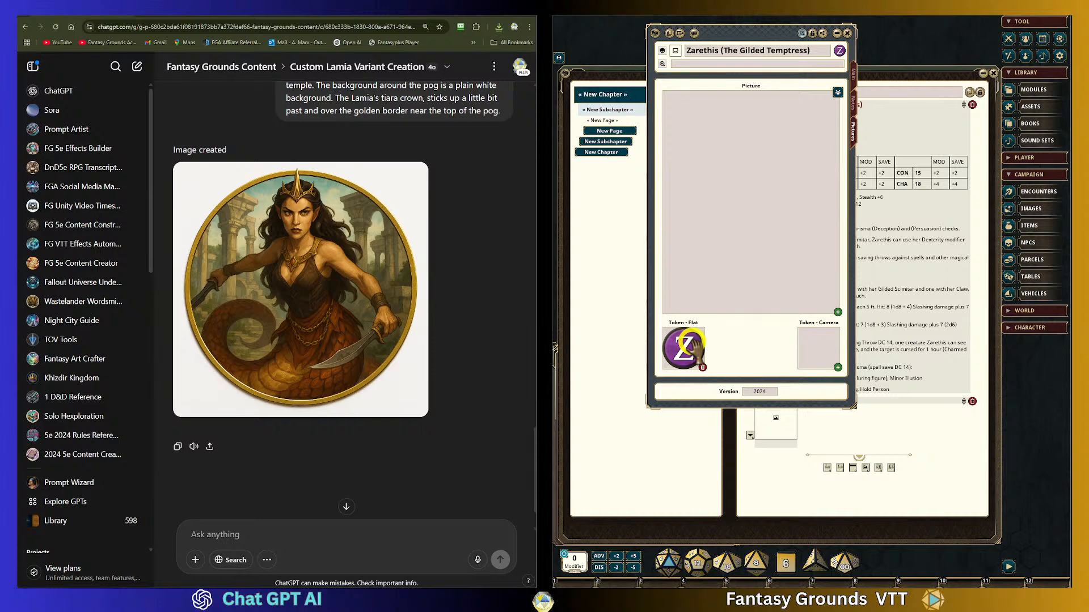
Compare the art style of the full-body Lamia illustration with that of the POG in the ChatGPT conversation.
scroll(332, 275, "up", 5)
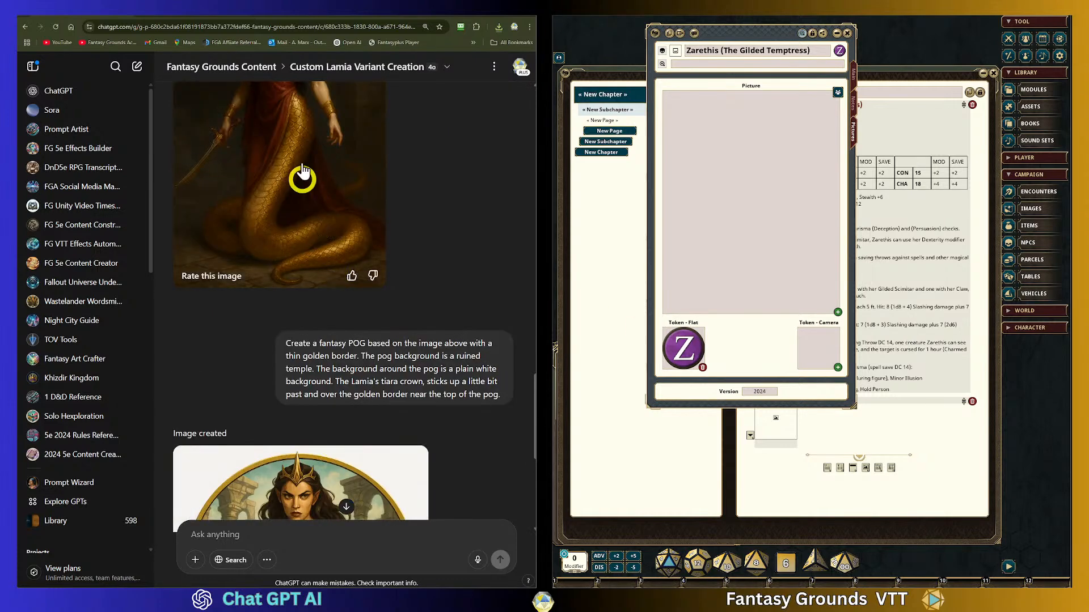
scroll(389, 236, "up", 1)
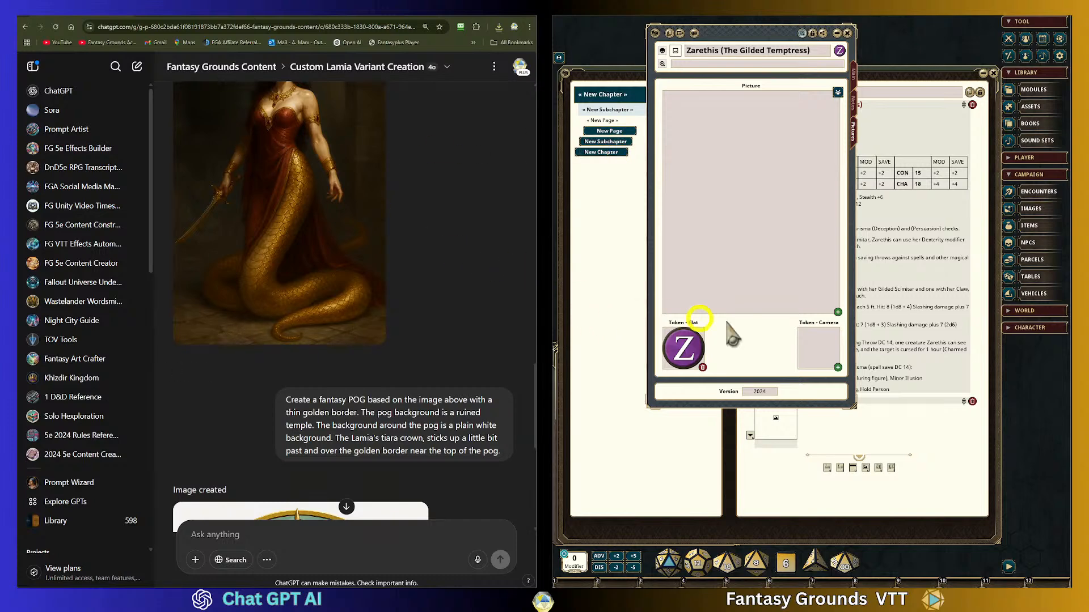
scroll(336, 274, "down", 5)
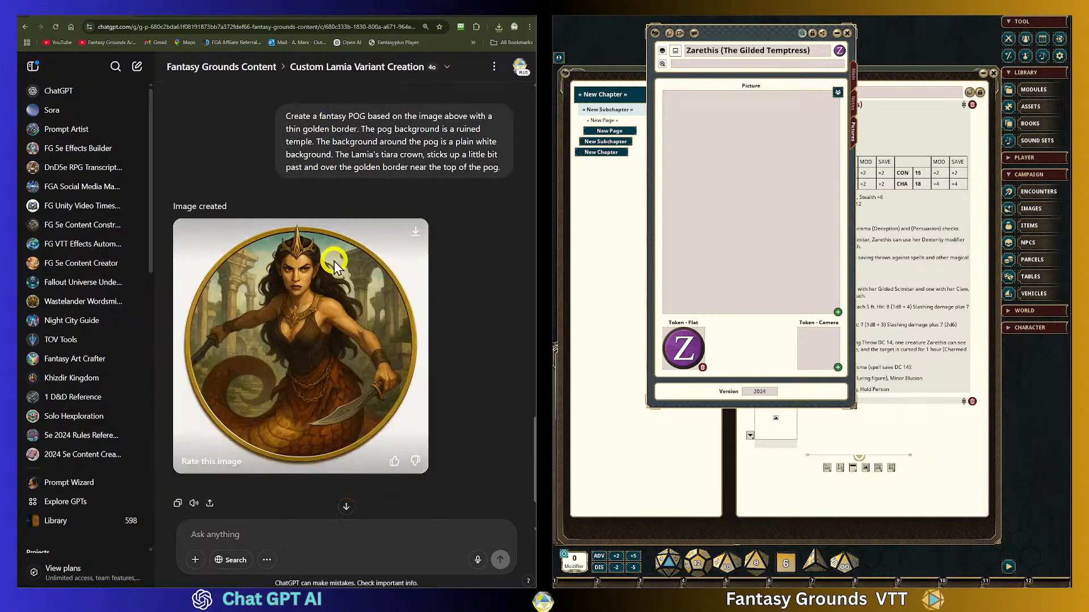
scroll(329, 261, "up", 7)
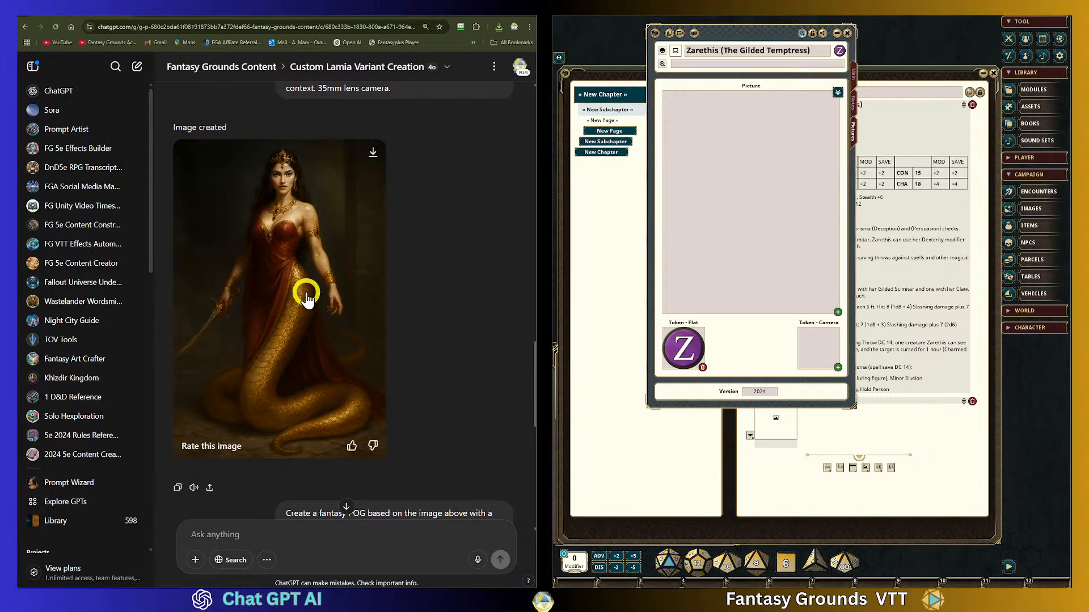
scroll(304, 294, "down", 2)
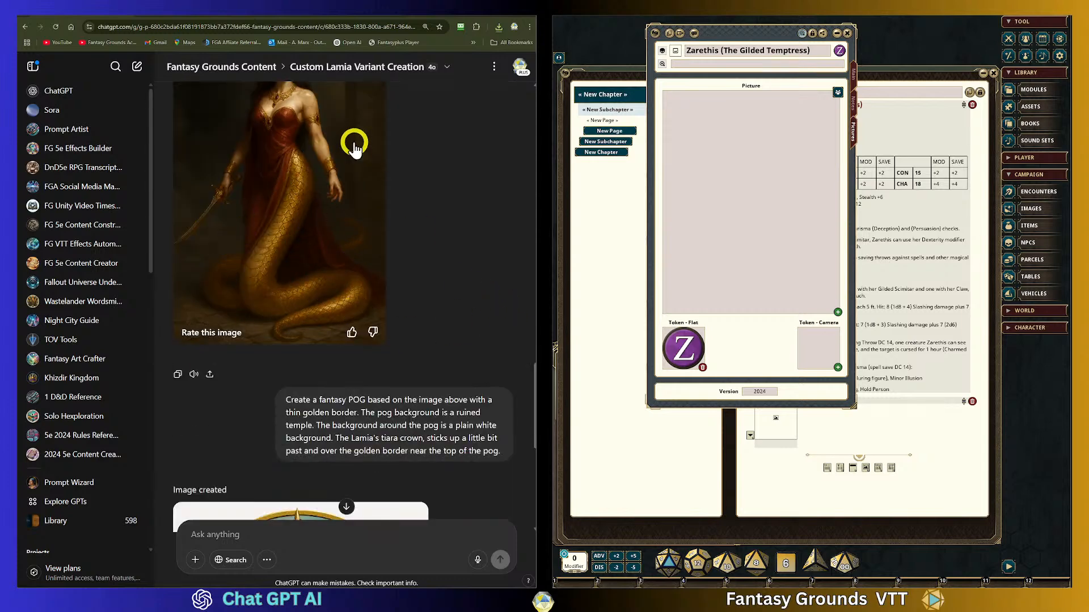
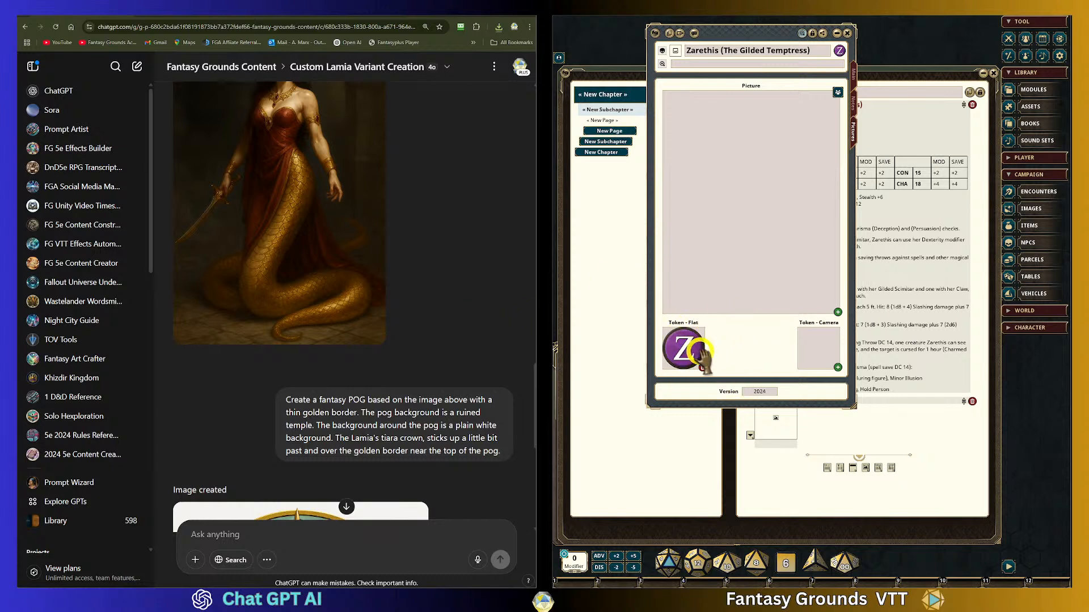
scroll(357, 266, "up", 2)
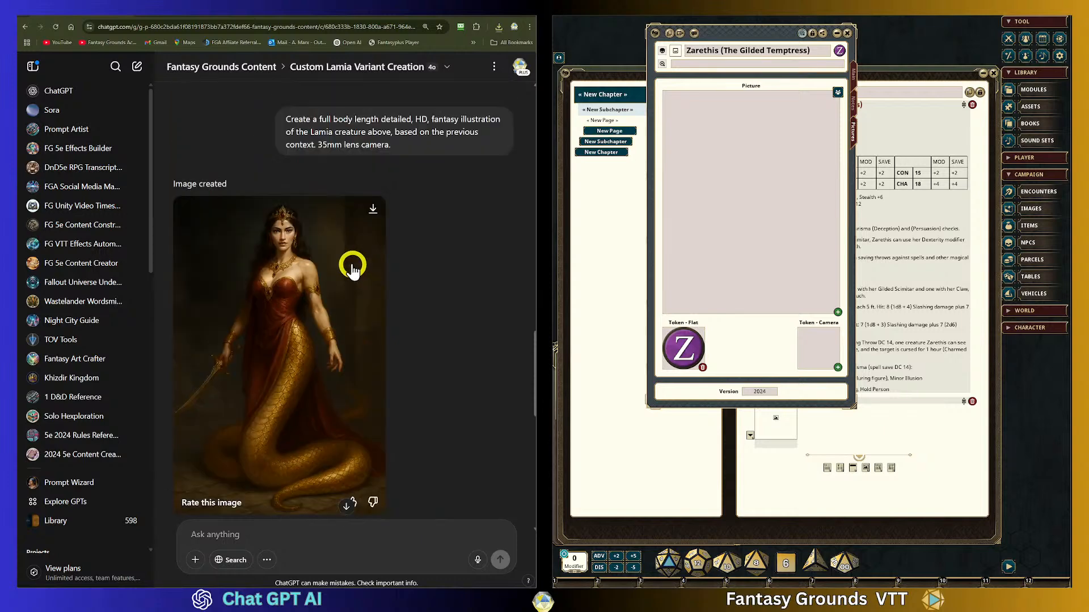
scroll(352, 264, "down", 7)
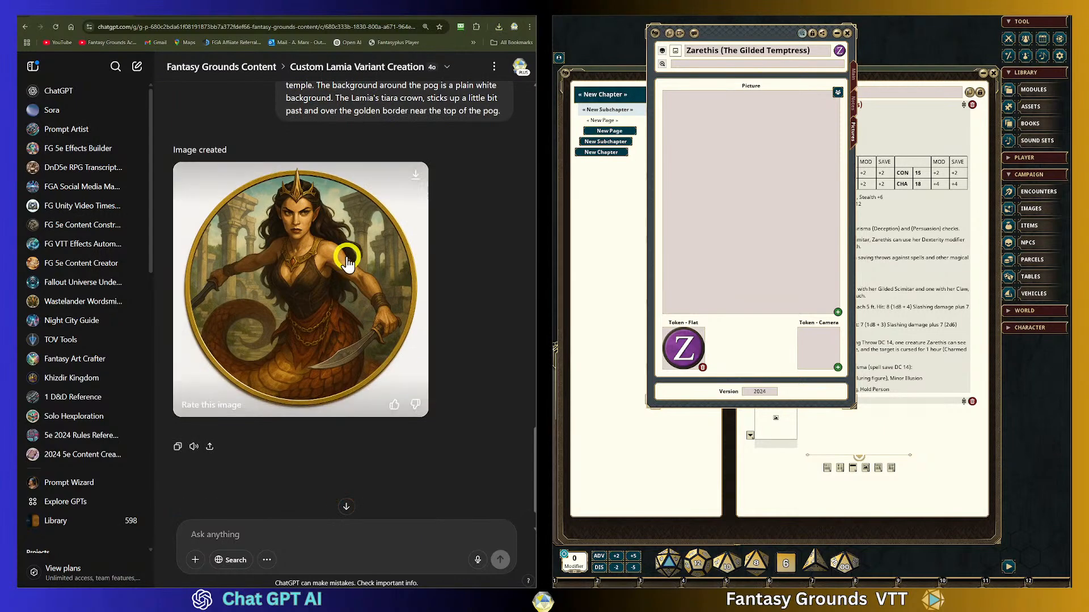
Copy the earlier full-body Lamia illustration prompt into a new chat message.
scroll(351, 266, "up", 10)
left_click_drag(411, 261, 271, 237)
key("ctrl+c")
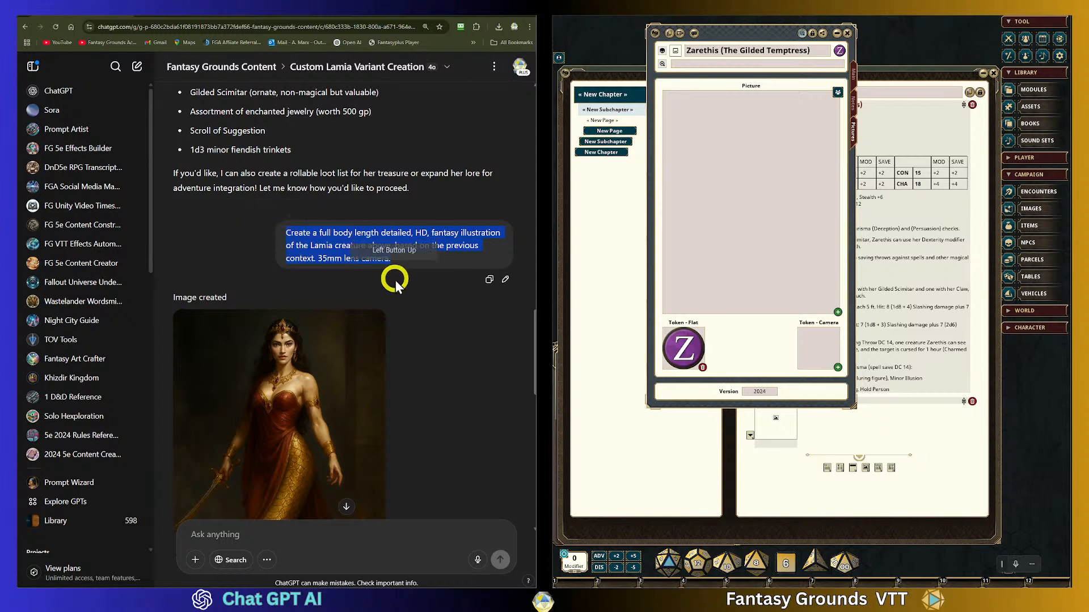
scroll(386, 307, "down", 10)
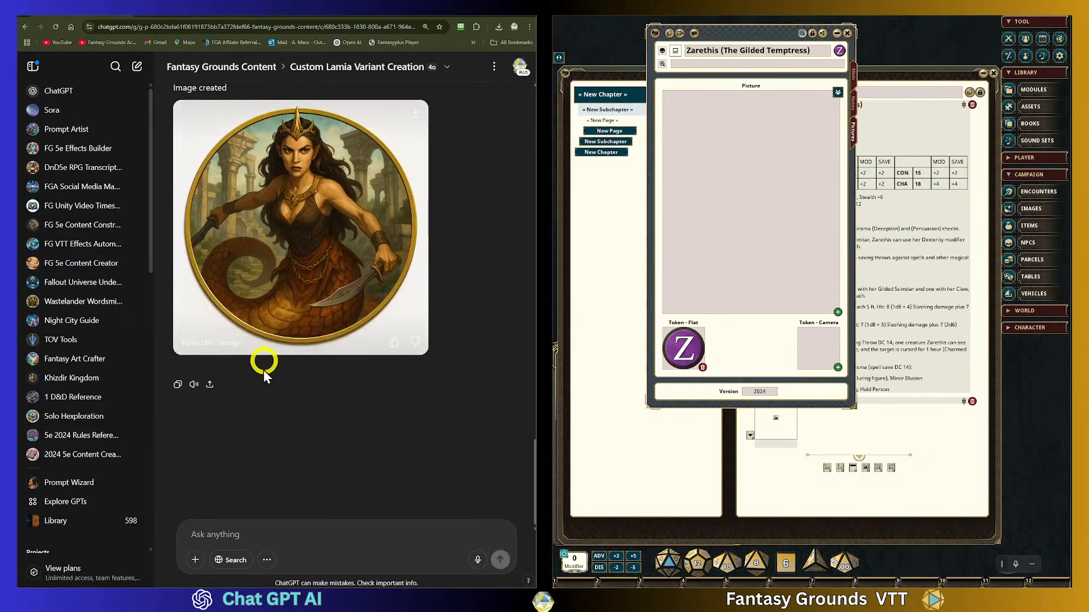
key("ctrl+v")
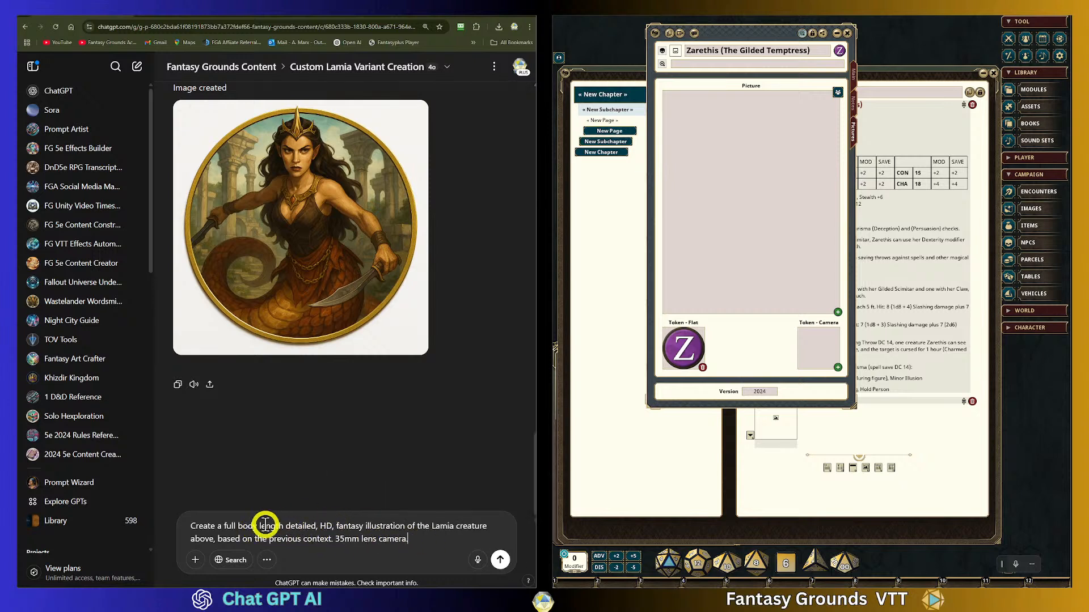
Reword the start of the prompt to "Like the pog above, using the same art style, create a full body length detailed".
left_click(192, 526)
type("Like the ")
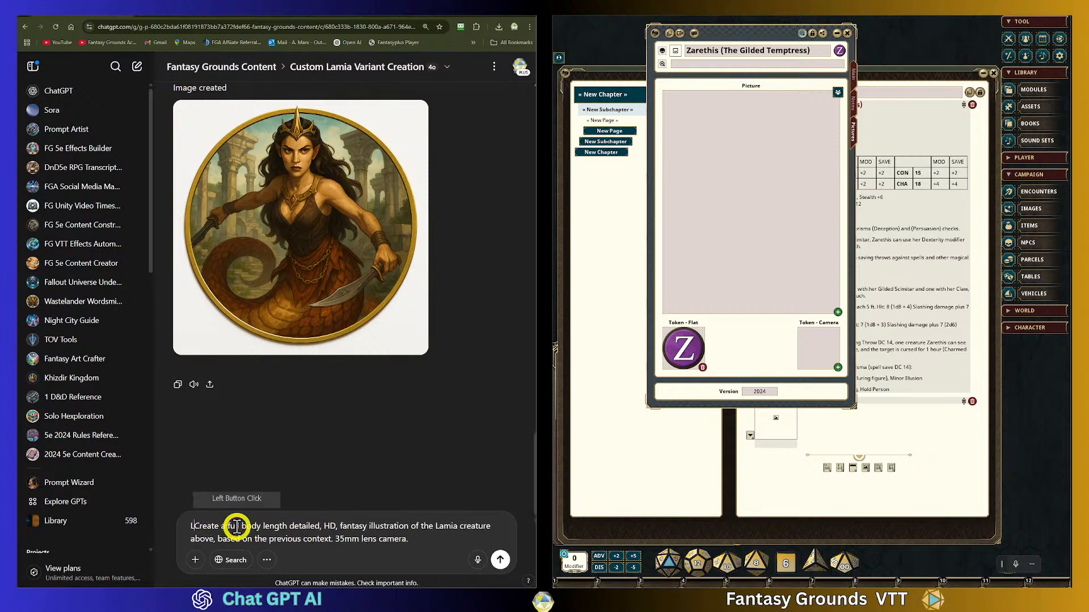
type("po")
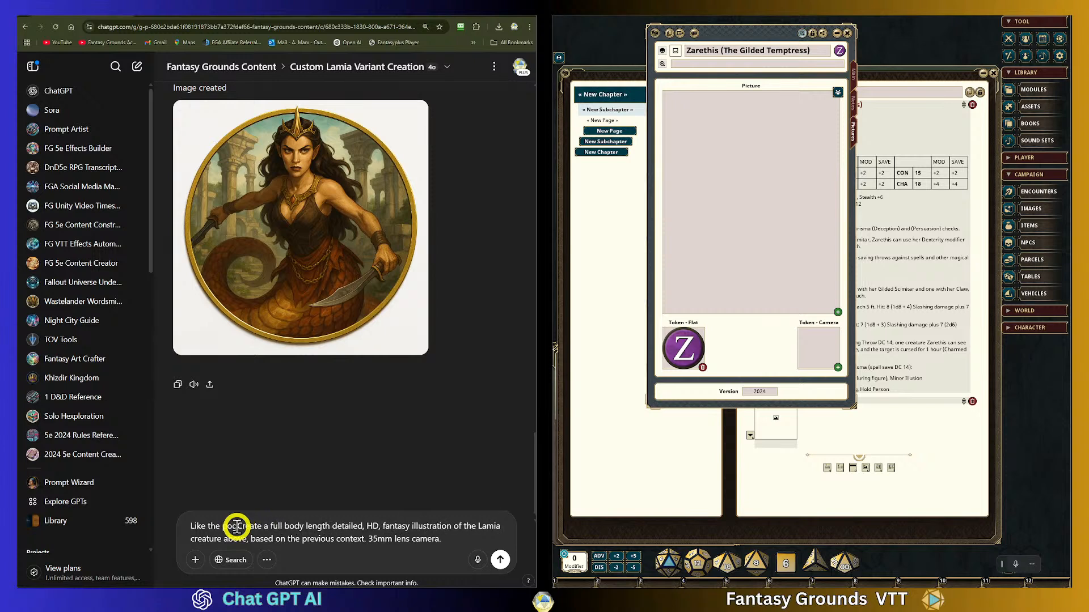
type("se above,")
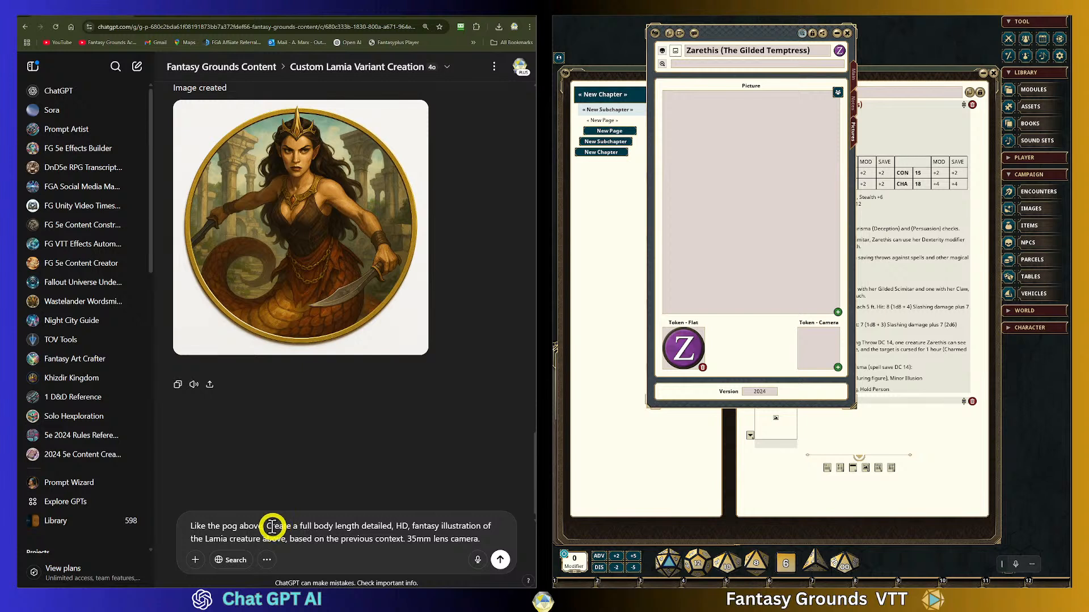
left_click(310, 540)
key("BackSpace")
key("BackSpace")
key("BackSpace")
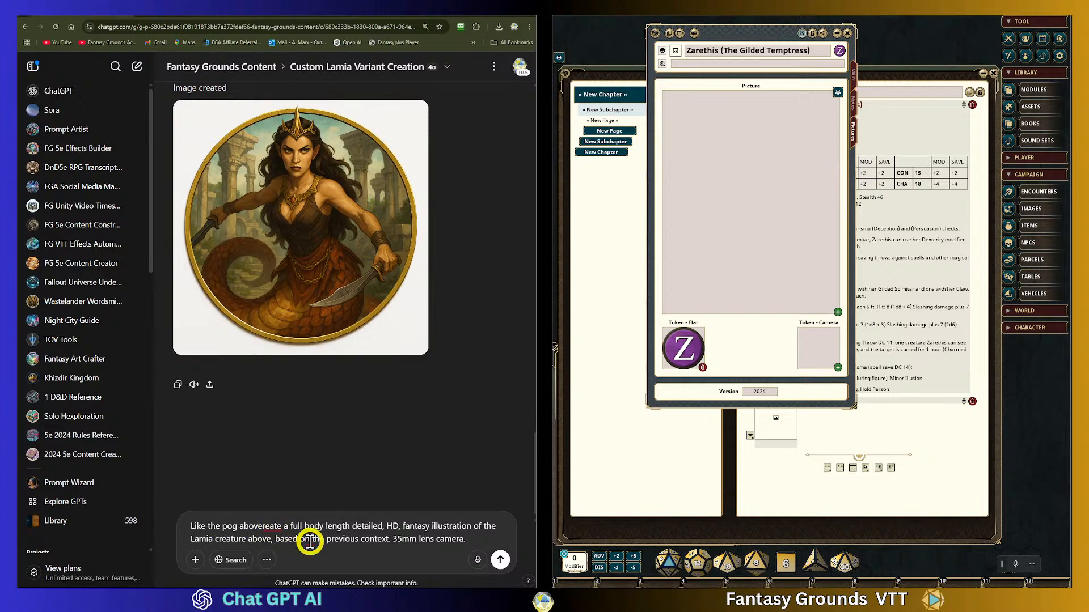
type(", using the")
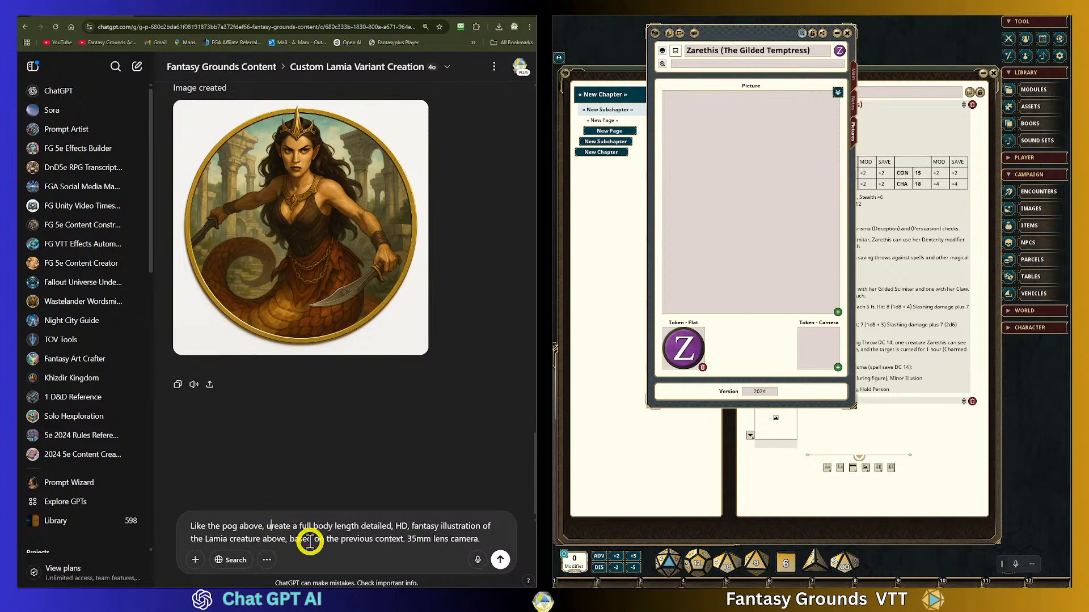
type(" same art style")
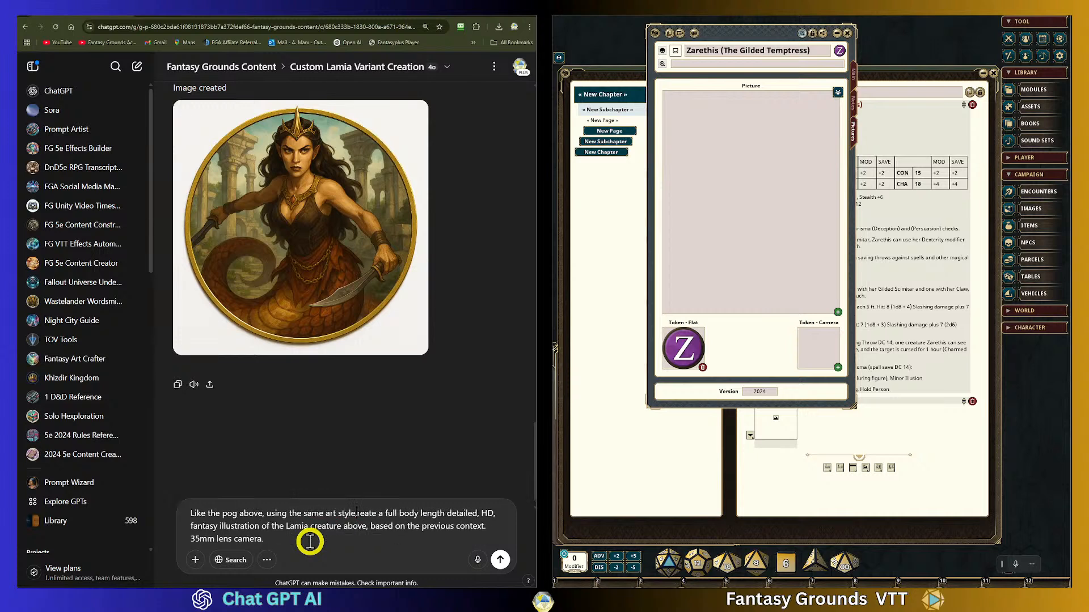
type(", c")
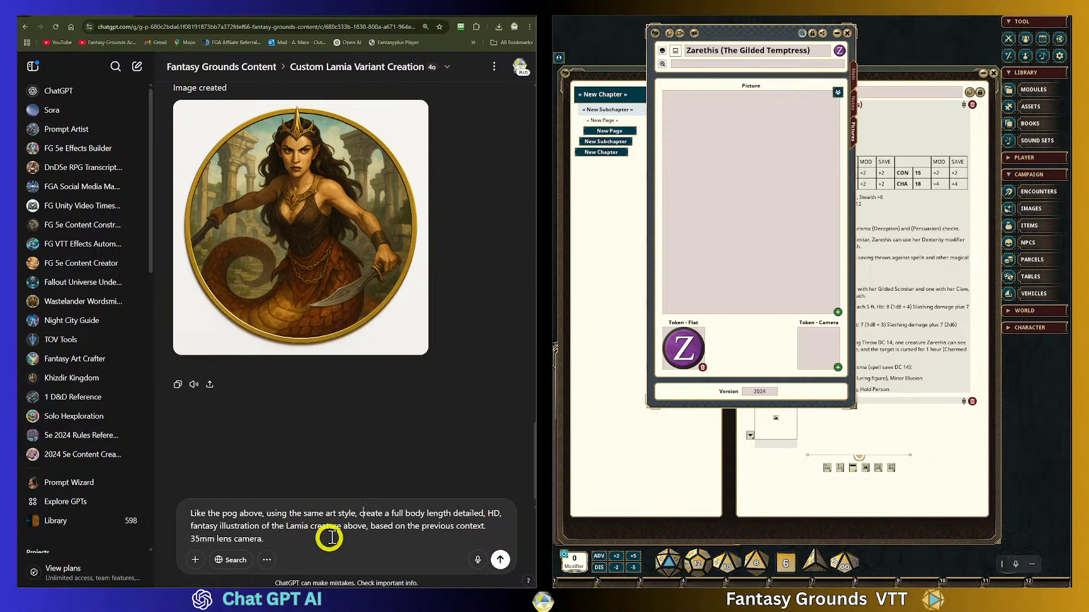
Insert "Plain white background." before "35mm lens camera." and submit the revised illustration prompt.
left_click(509, 528)
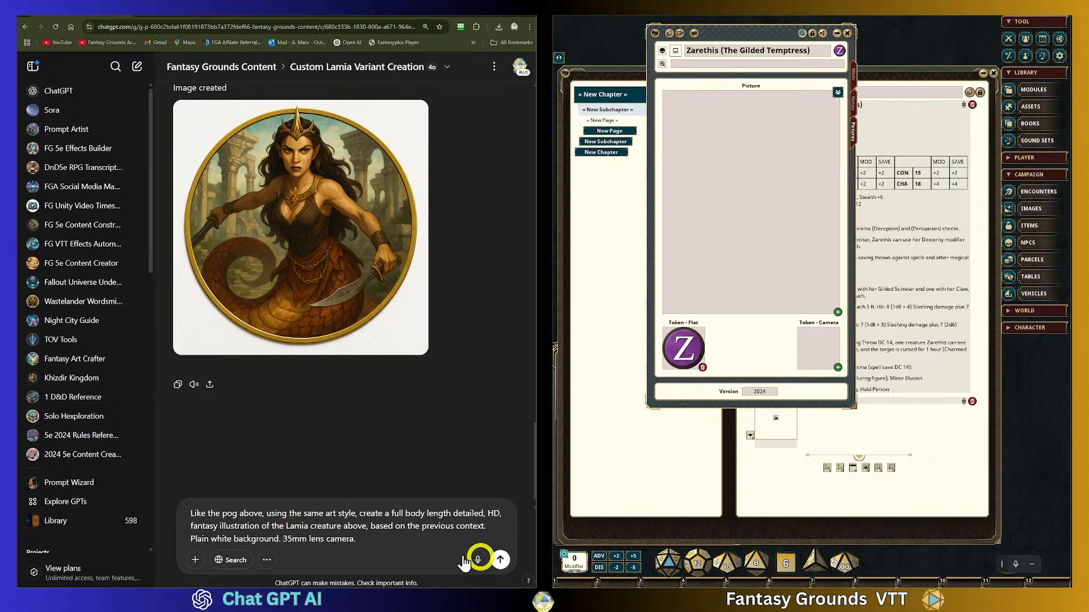
left_click_drag(356, 538, 283, 540)
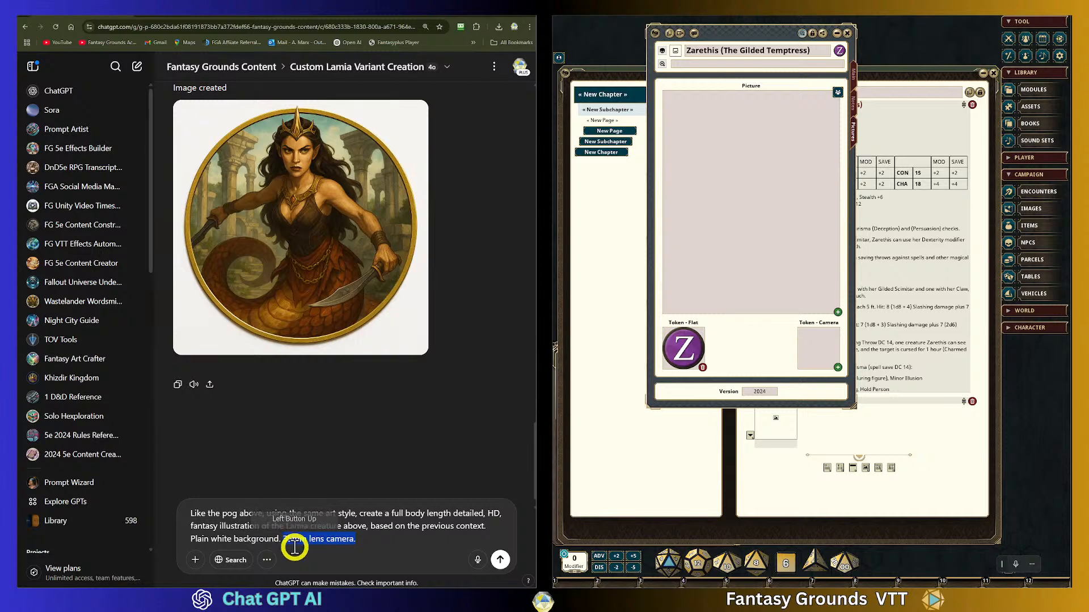
key("BackSpace")
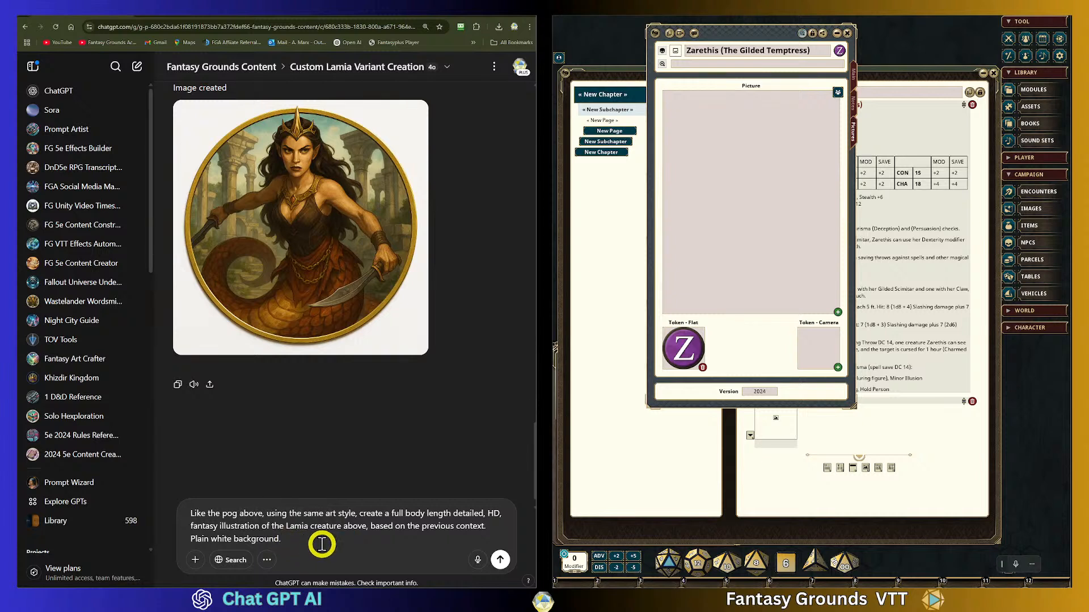
left_click(422, 545)
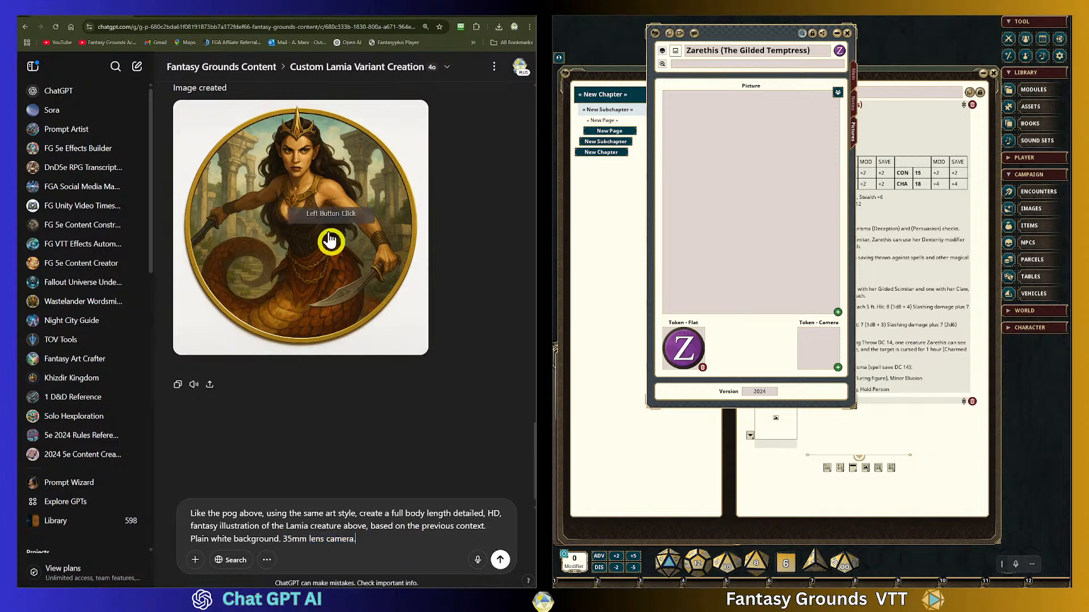
left_click(501, 566)
Review the first illustration prompt's "35mm lens camera" wording, its full-body image and the POG while the new illustration is being generated.
scroll(349, 437, "up", 5)
scroll(349, 437, "up", 8)
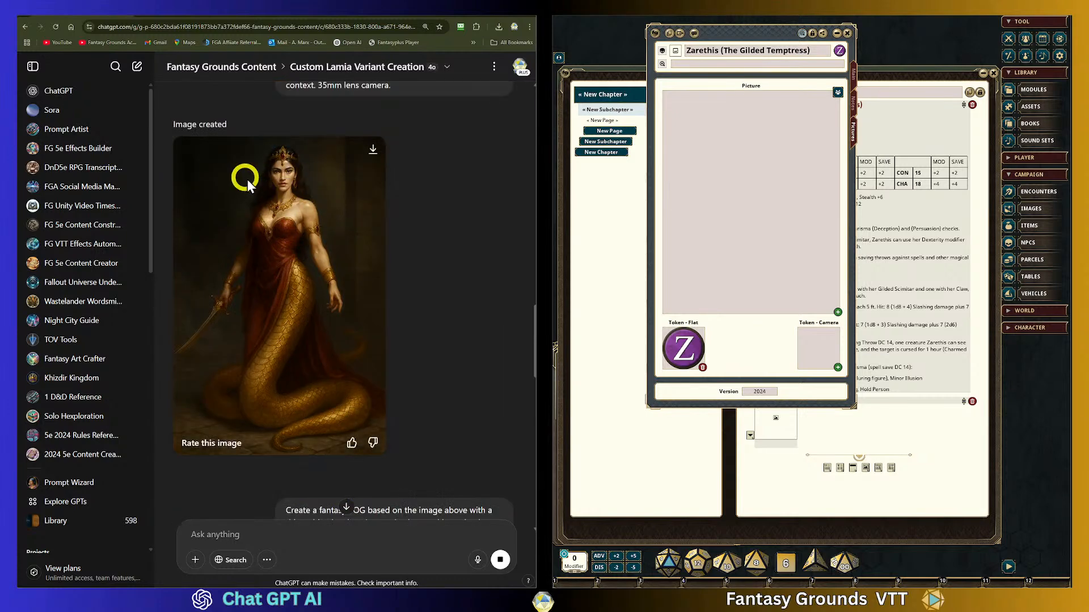
scroll(266, 341, "up", 3)
left_click_drag(391, 257, 291, 231)
left_click(418, 236)
left_click_drag(445, 260, 327, 257)
scroll(393, 373, "down", 2)
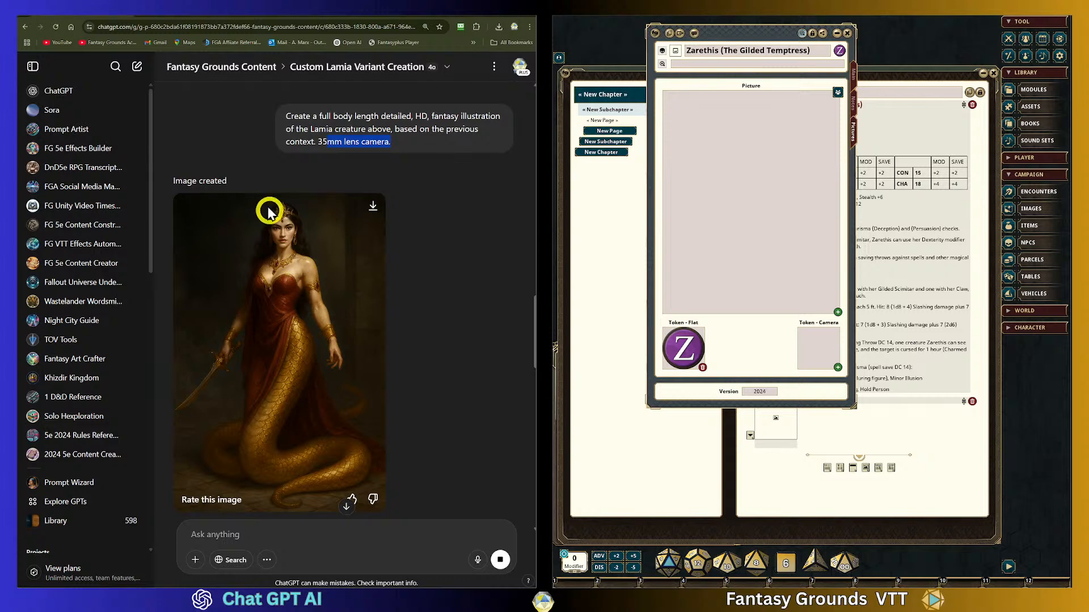
scroll(408, 367, "down", 8)
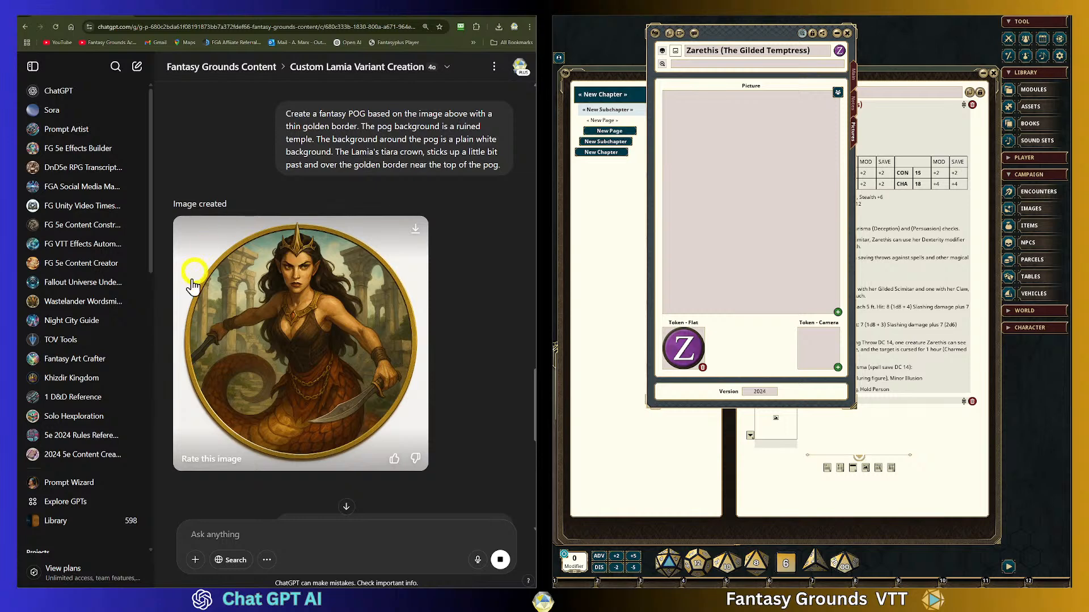
Compare the earlier full-body Lamia image and the POG with the new illustration while it generates, checking its art style and prompt wording.
scroll(372, 367, "up", 8)
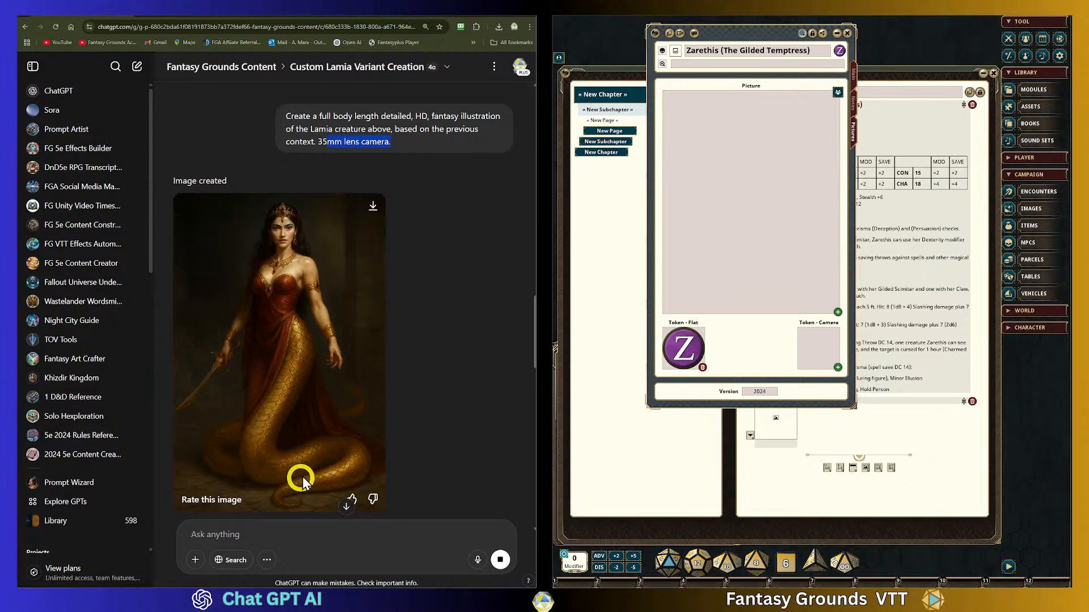
scroll(299, 448, "down", 15)
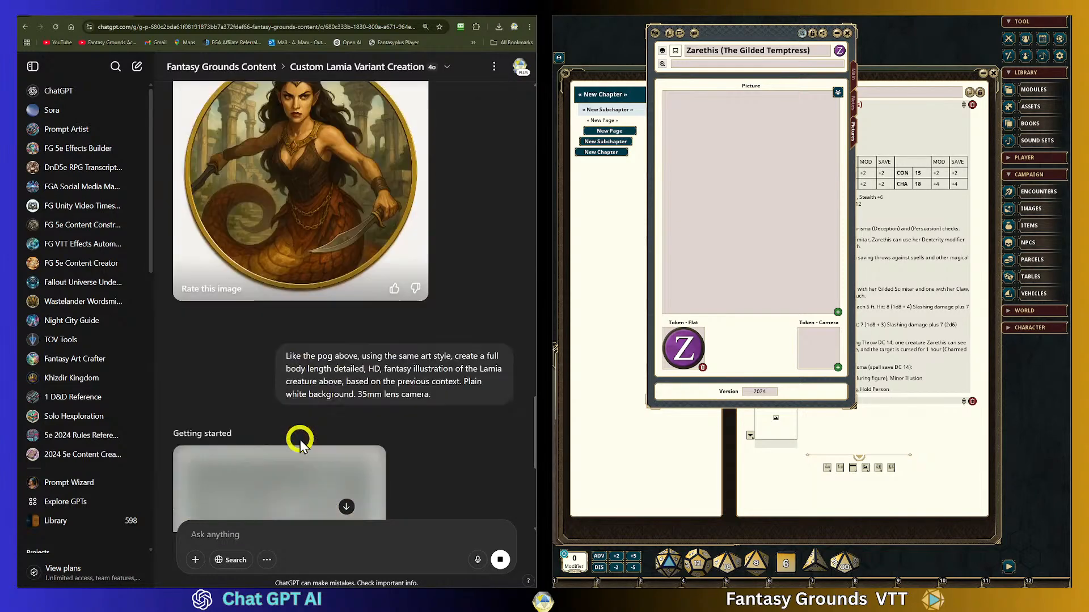
scroll(300, 444, "up", 6)
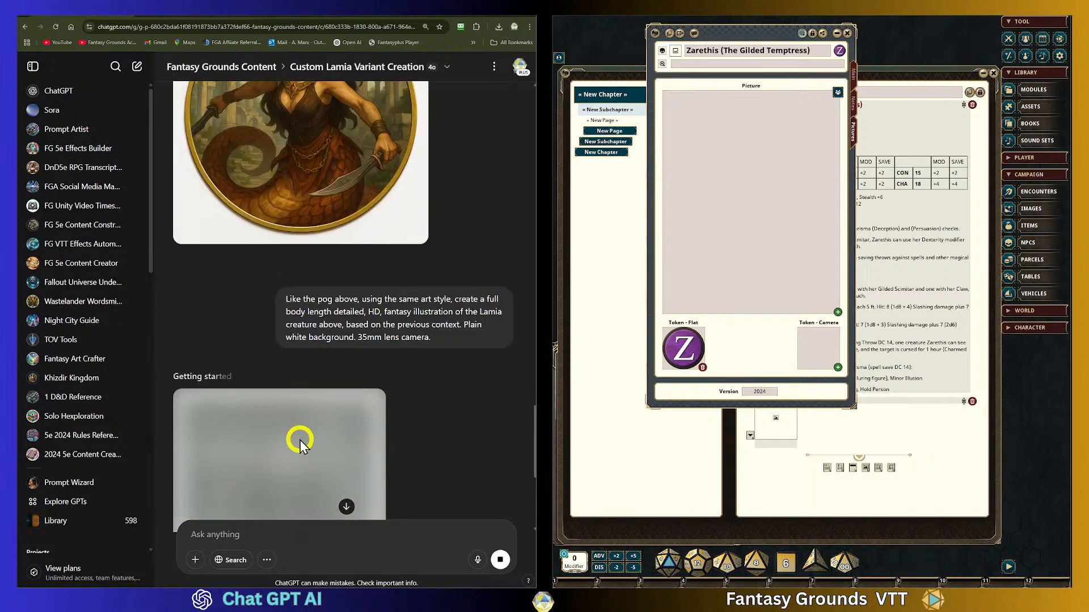
scroll(300, 444, "down", 3)
scroll(312, 408, "up", 7)
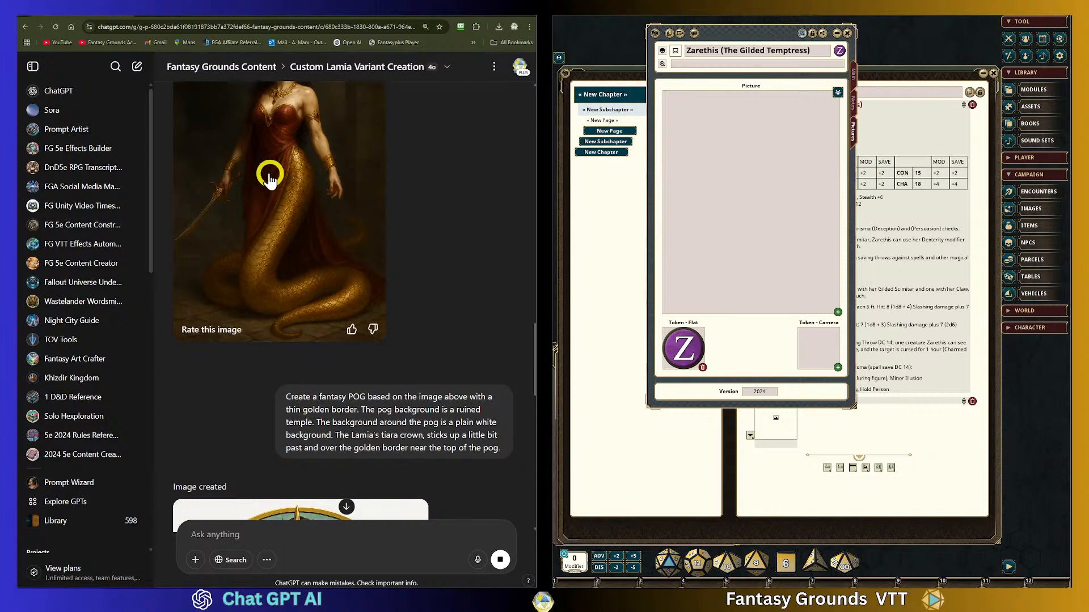
scroll(369, 384, "down", 10)
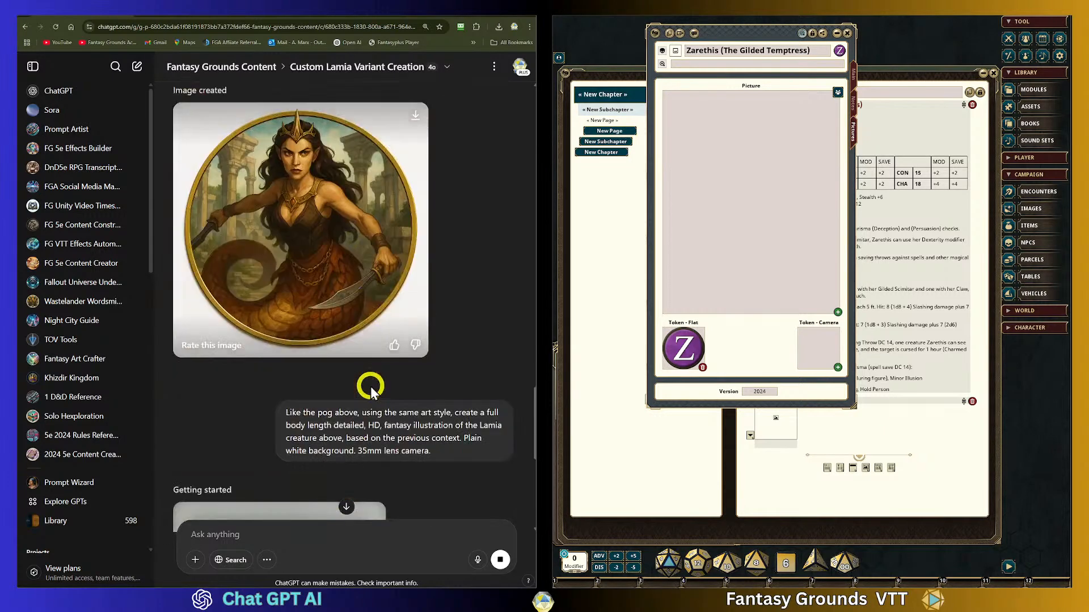
scroll(369, 386, "down", 5)
scroll(368, 385, "up", 3)
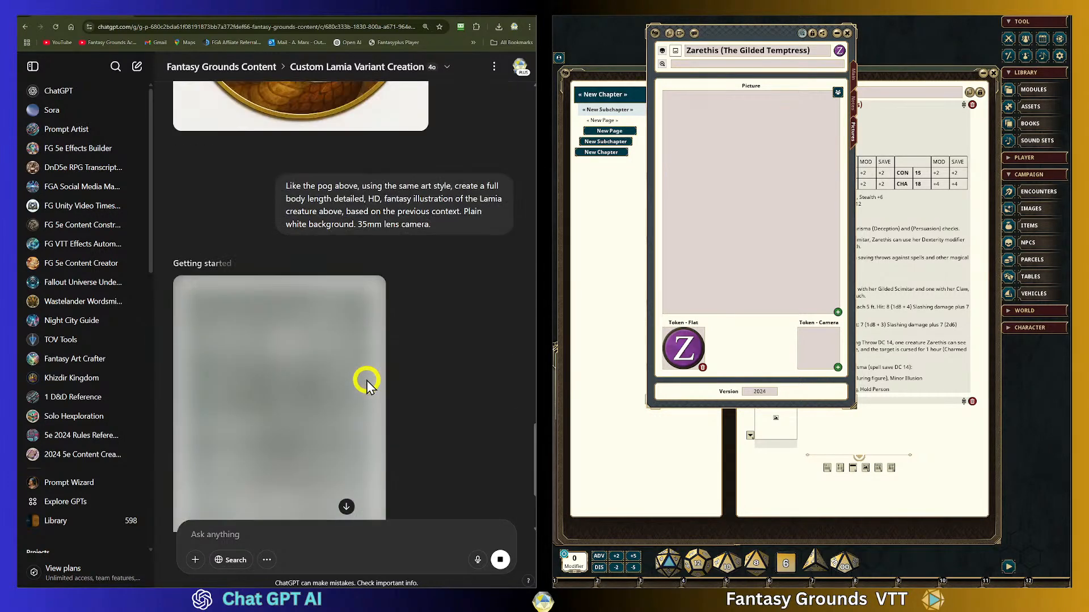
scroll(366, 378, "up", 4)
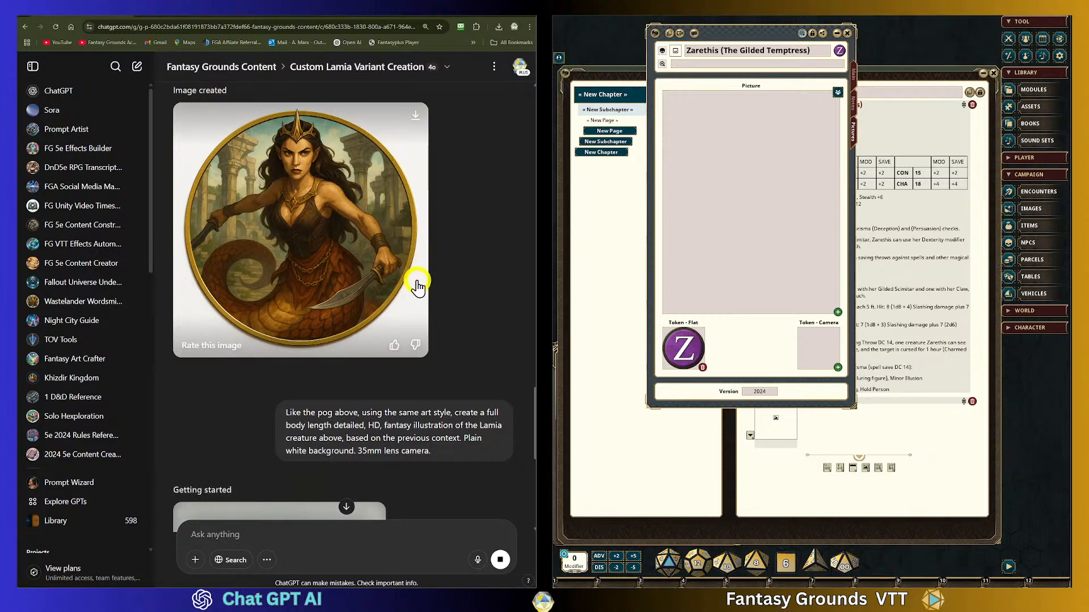
scroll(347, 290, "down", 5)
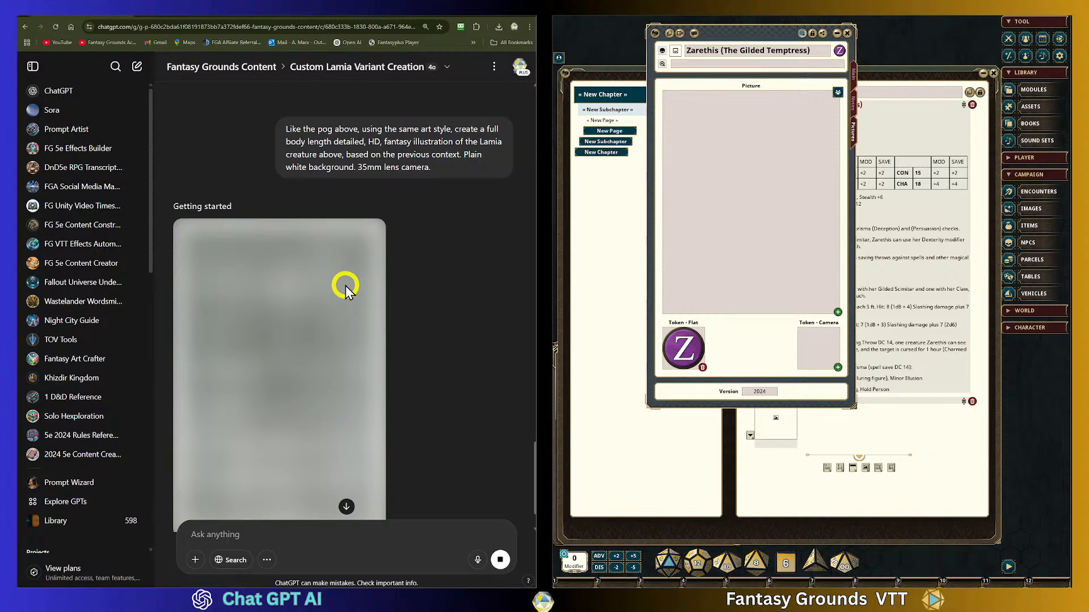
scroll(345, 285, "down", 2)
scroll(376, 294, "up", 6)
scroll(374, 293, "down", 5)
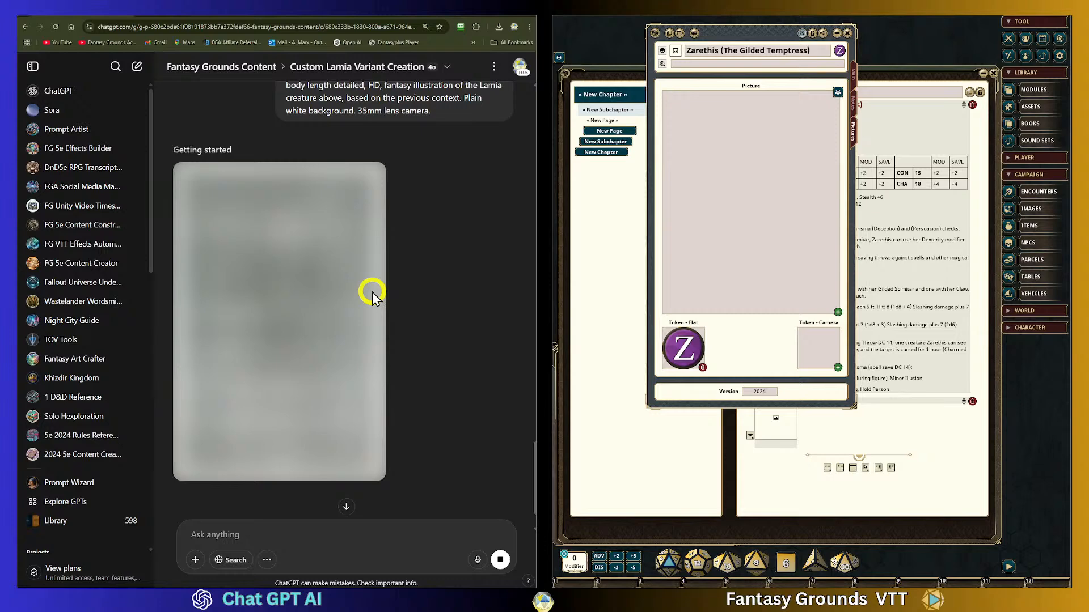
scroll(263, 232, "up", 6)
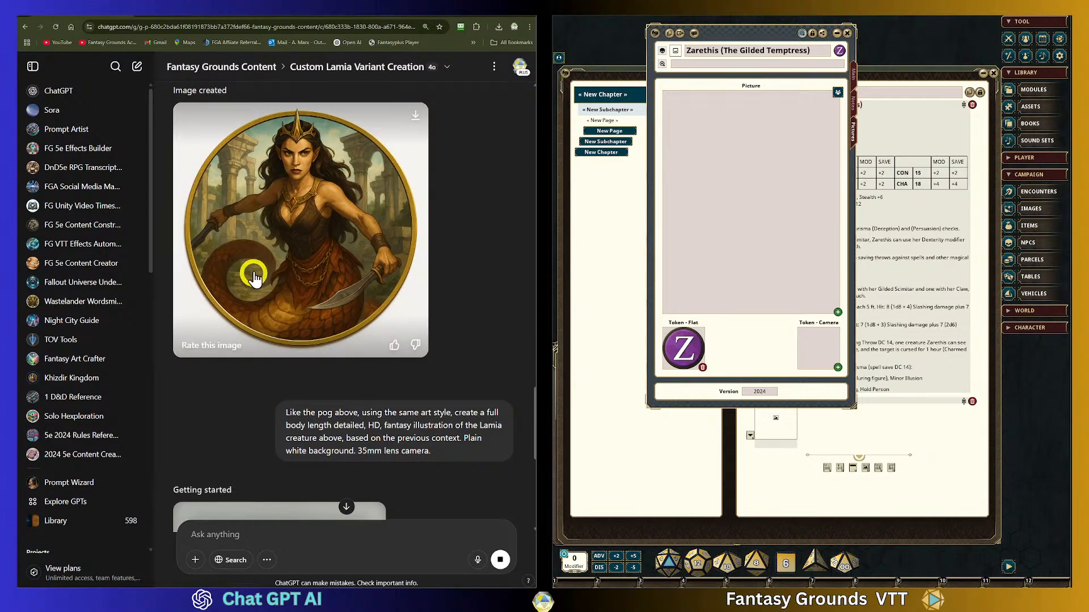
scroll(255, 309, "down", 7)
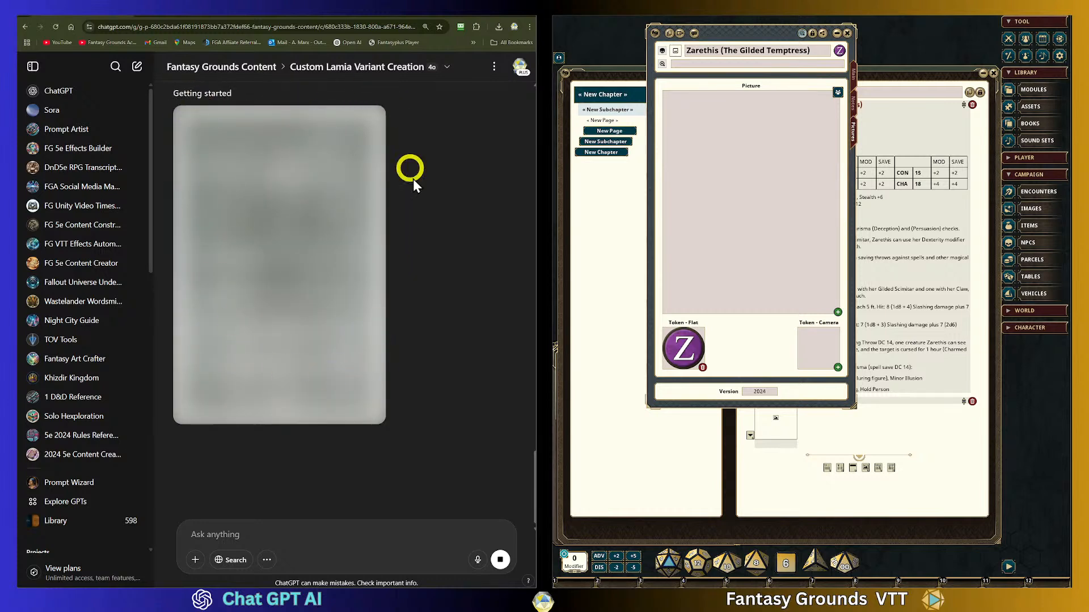
scroll(300, 304, "up", 4)
scroll(299, 305, "down", 3)
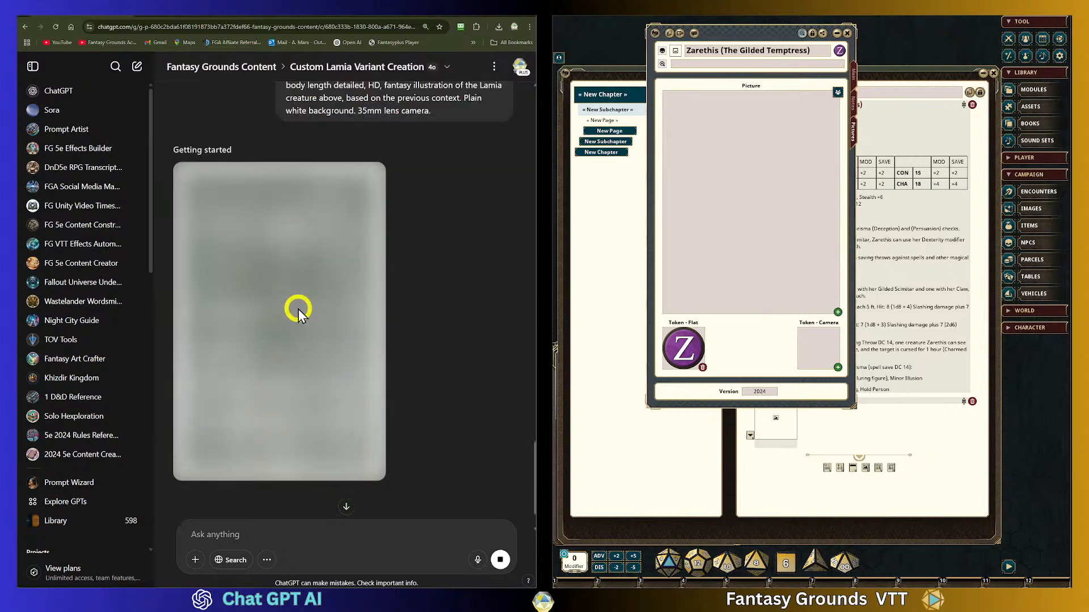
scroll(269, 308, "up", 4)
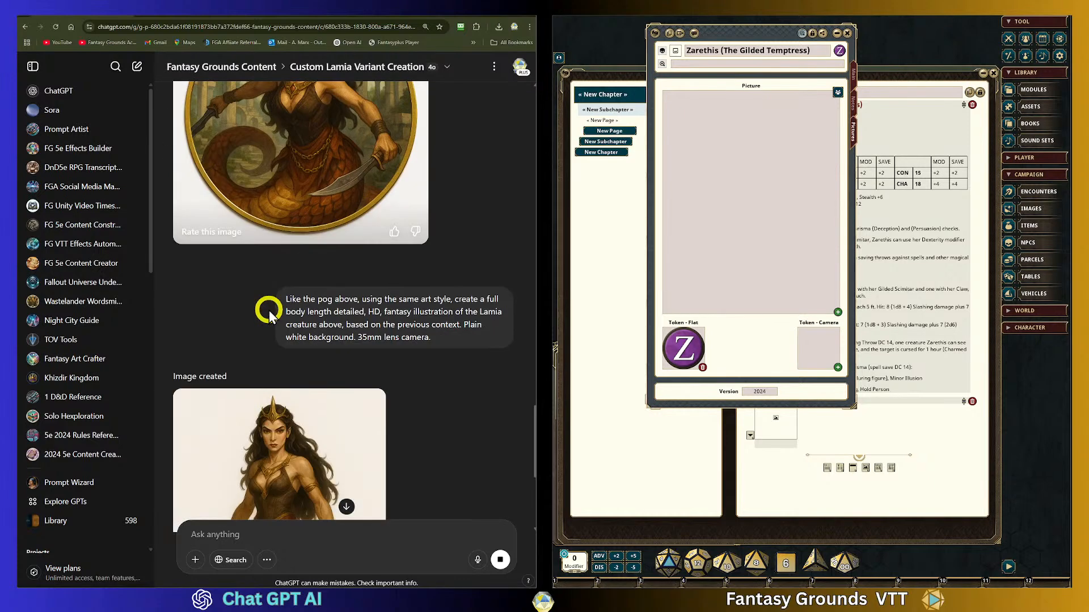
scroll(270, 309, "down", 4)
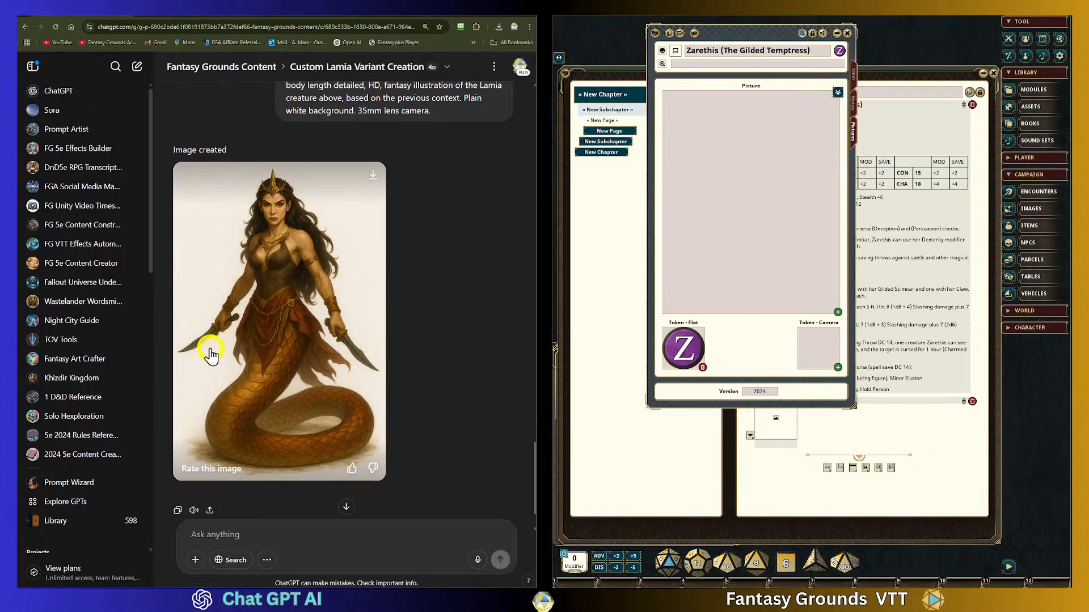
Download the new white-background Lamia illustration and switch to Canva to create a blank Instagram Post (Square) design.
left_click(375, 177)
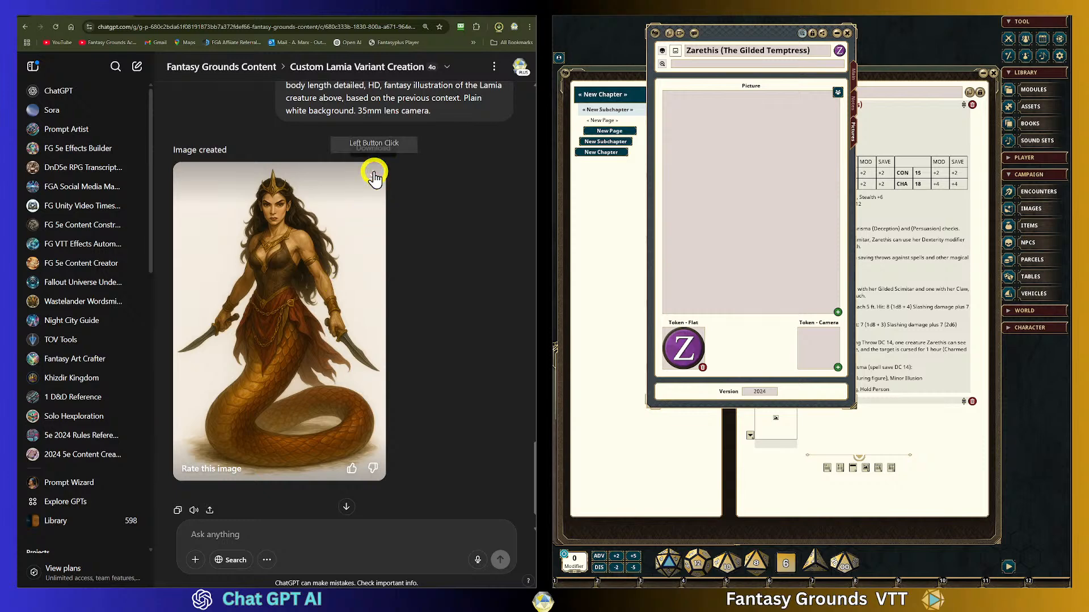
left_click(469, 267)
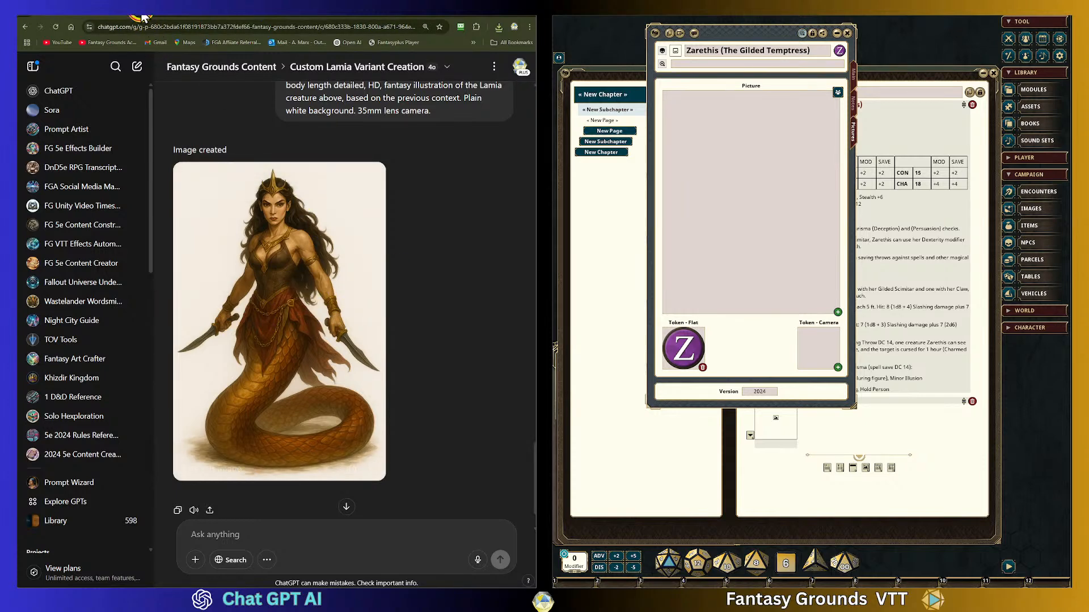
left_click(208, 9)
left_click(278, 260)
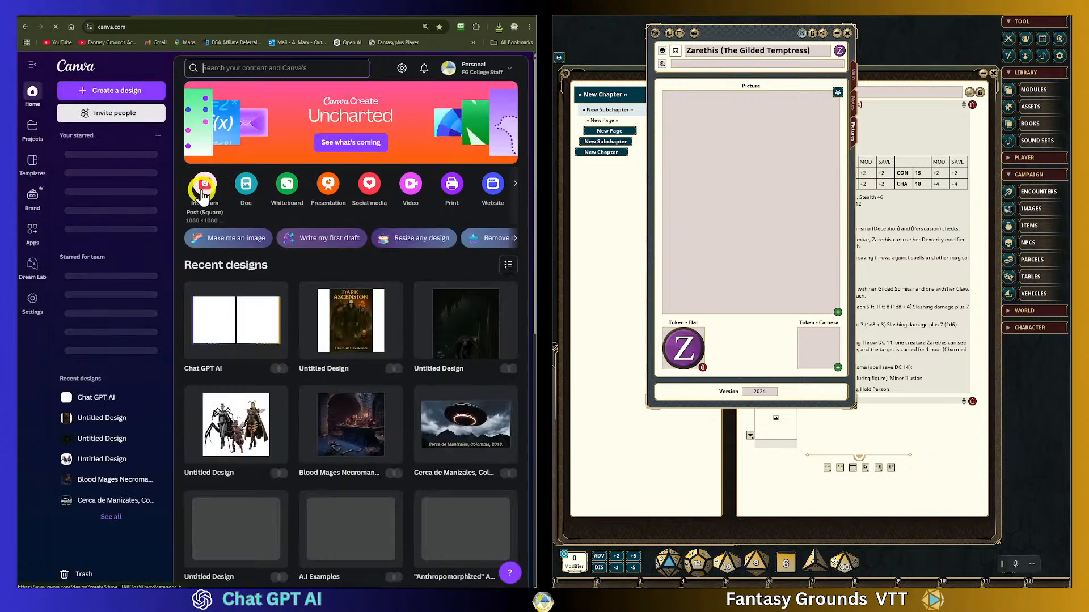
left_click(206, 186)
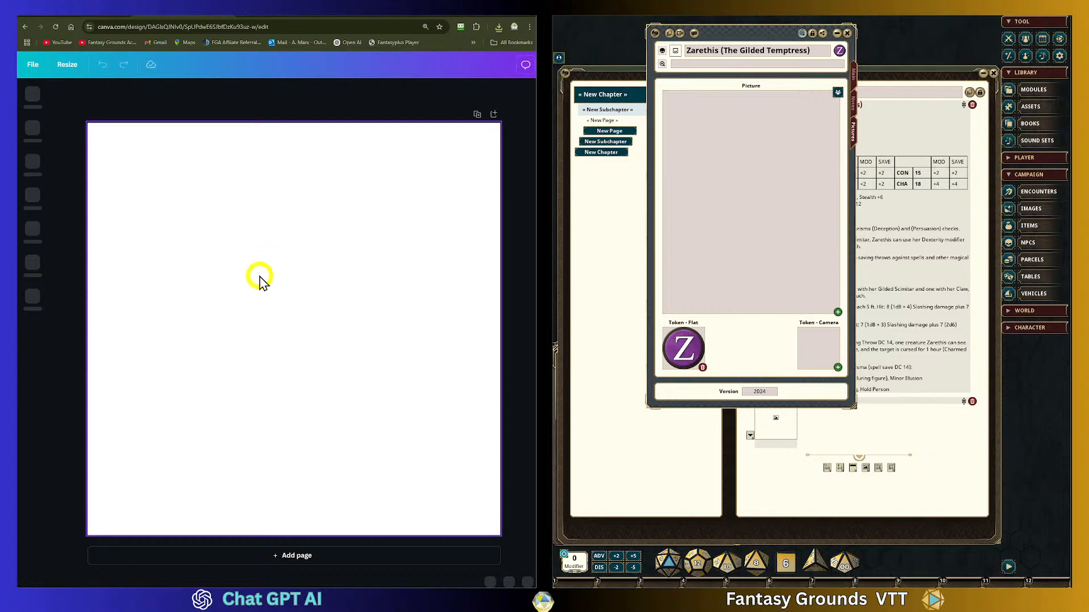
Copy the new full-body Lamia illustration from the ChatGPT conversation and paste it onto the blank Canva page.
left_click(206, 152)
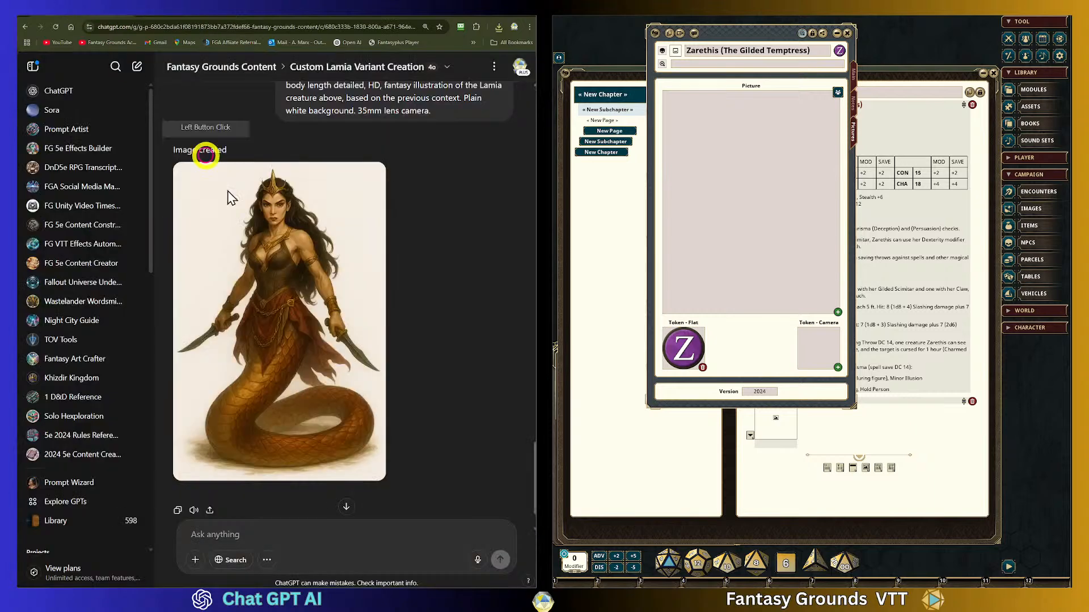
right_click(274, 265)
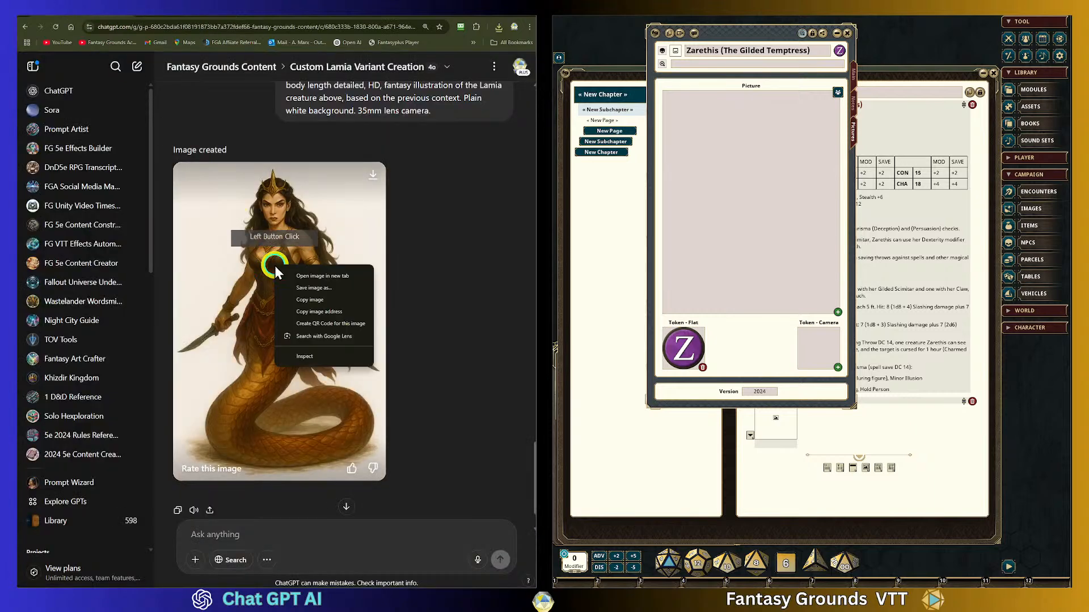
left_click(301, 299)
left_click(202, 14)
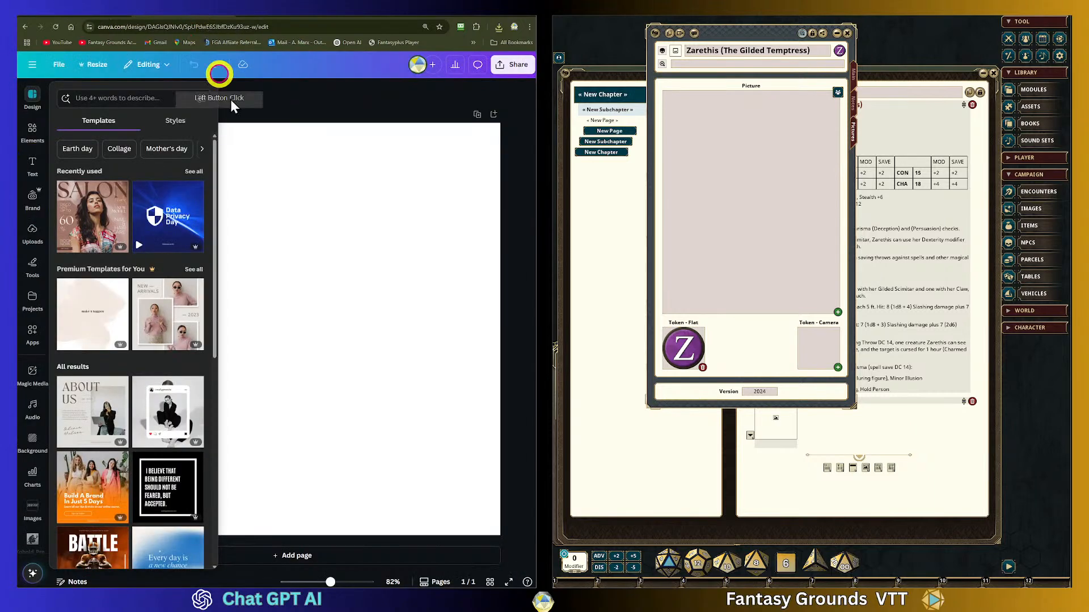
left_click(306, 233)
key("ctrl+v")
Enlarge the pasted Lamia illustration to slightly more than the page height and place it near the horizontal centre of the page.
left_click_drag(325, 308, 276, 229)
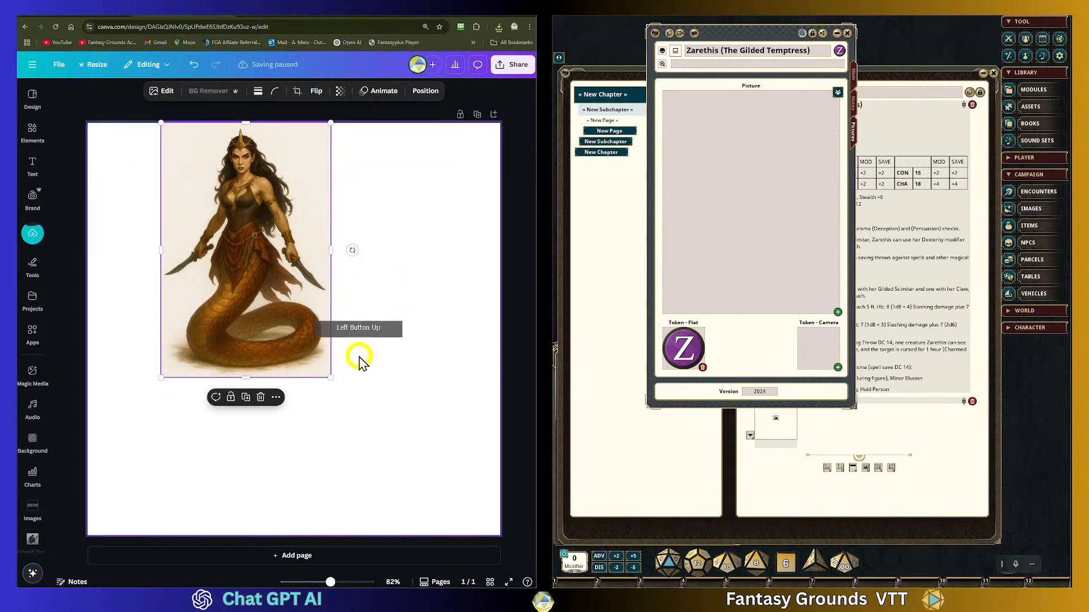
left_click_drag(332, 377, 424, 544)
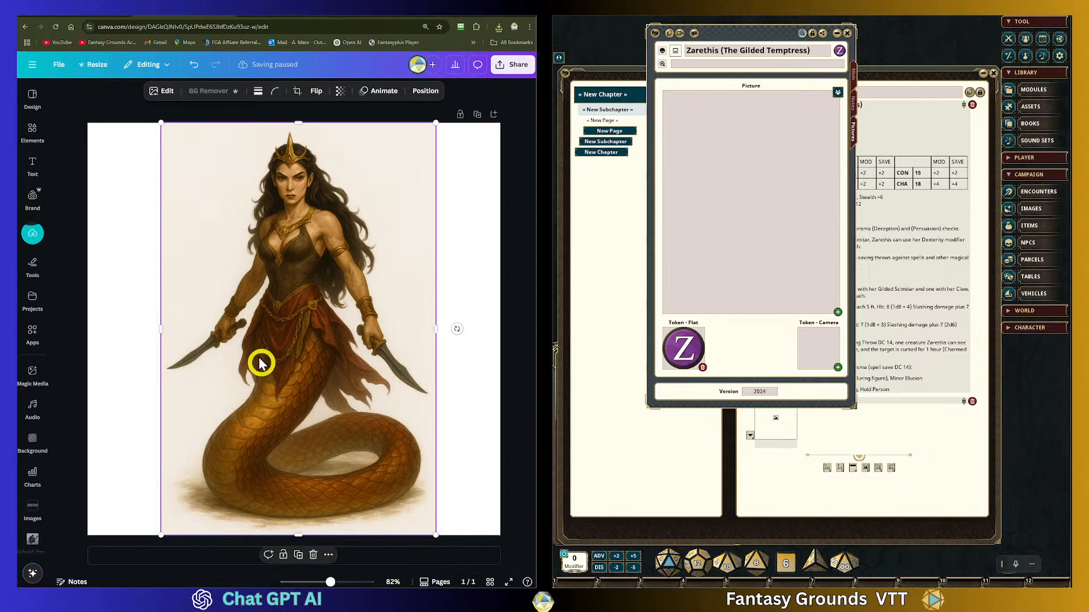
left_click_drag(304, 236, 317, 230)
left_click_drag(370, 286, 367, 285)
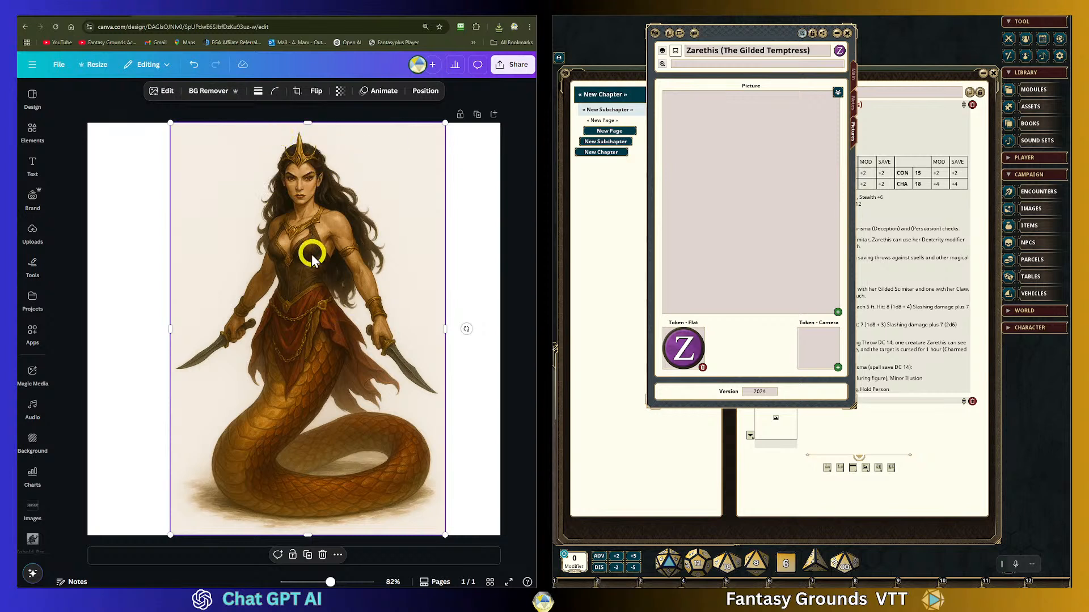
left_click_drag(171, 124, 165, 115)
left_click_drag(281, 231, 283, 235)
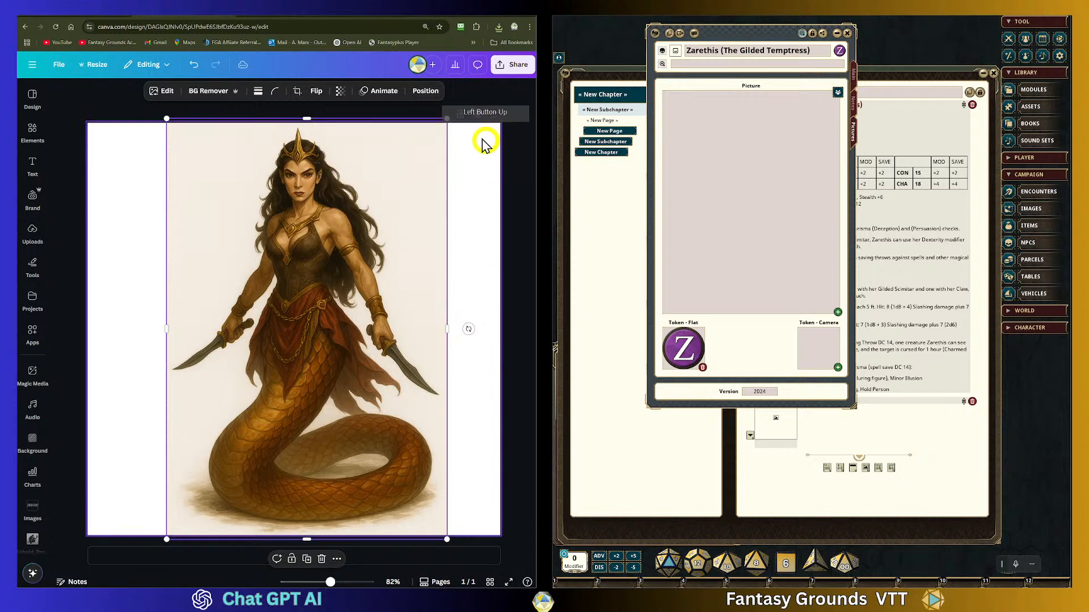
left_click_drag(411, 182, 401, 181)
left_click(275, 527)
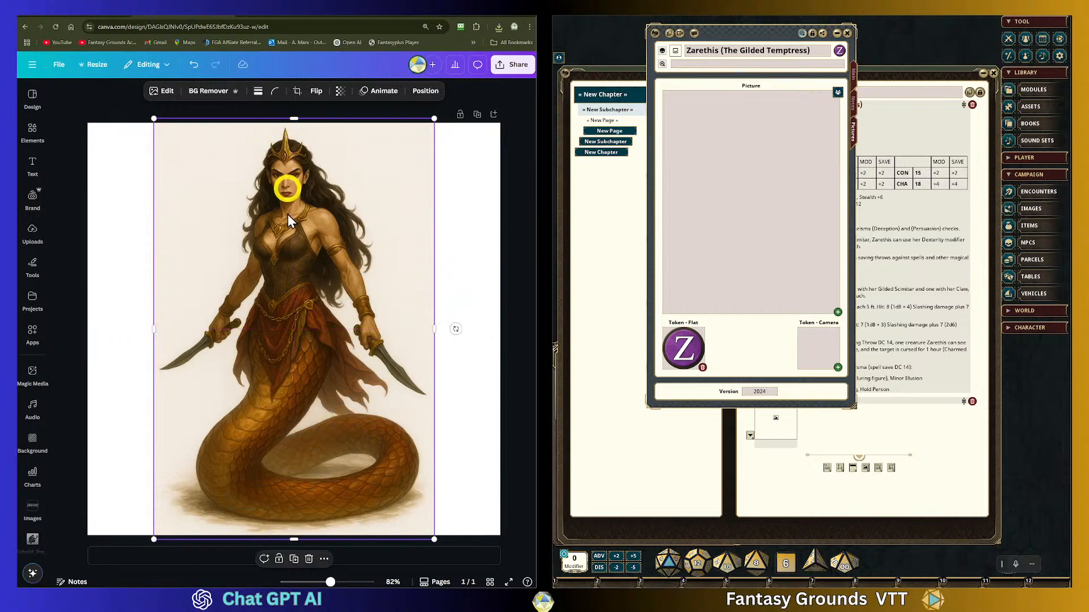
Remove the background from the Lamia illustration with BG Remover.
left_click(205, 102)
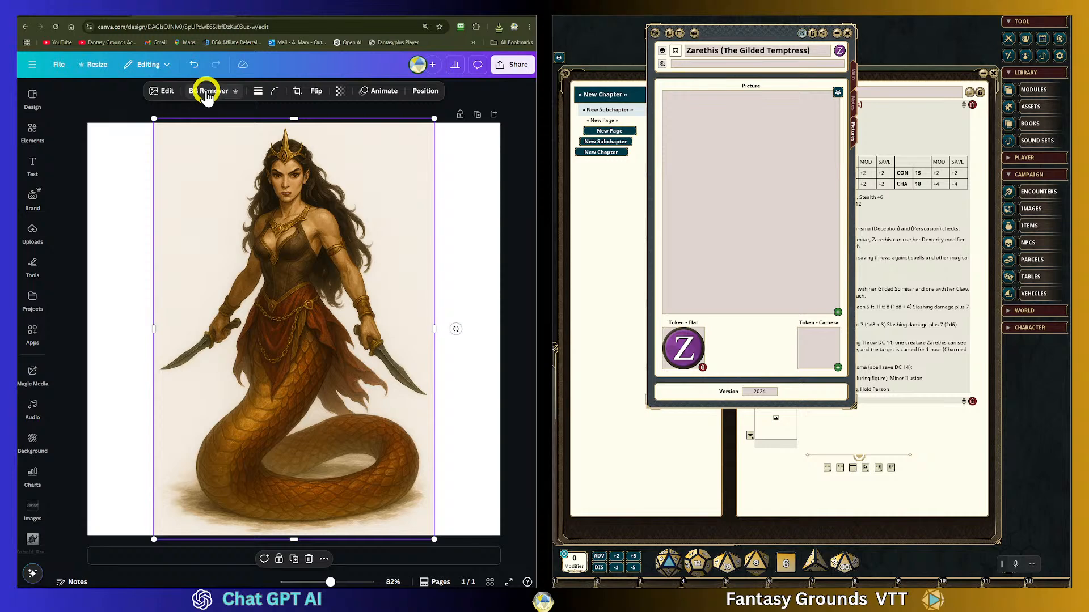
left_click(475, 255)
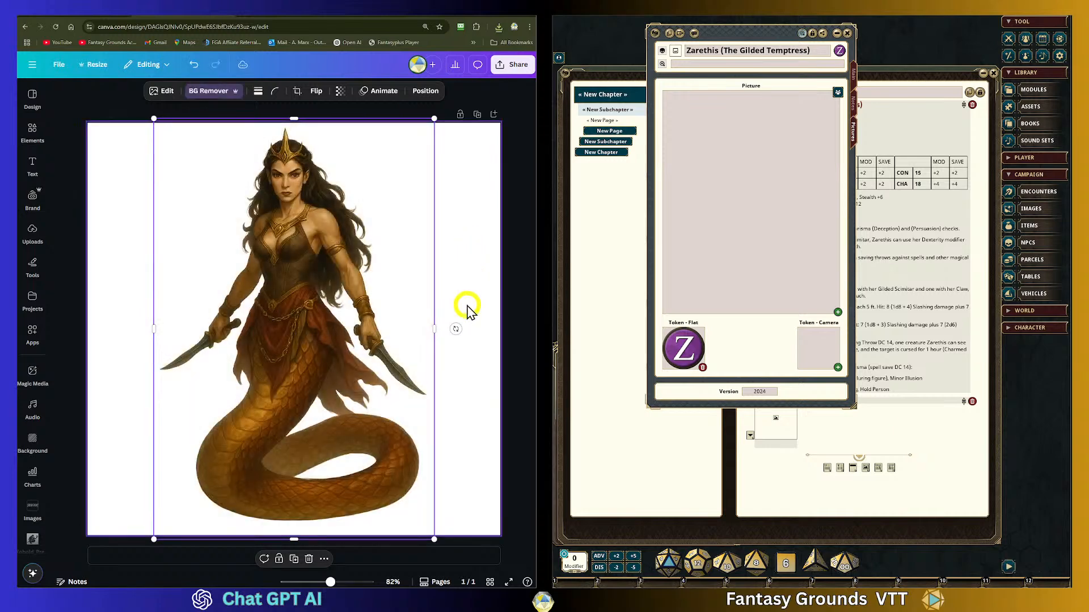
left_click(82, 104)
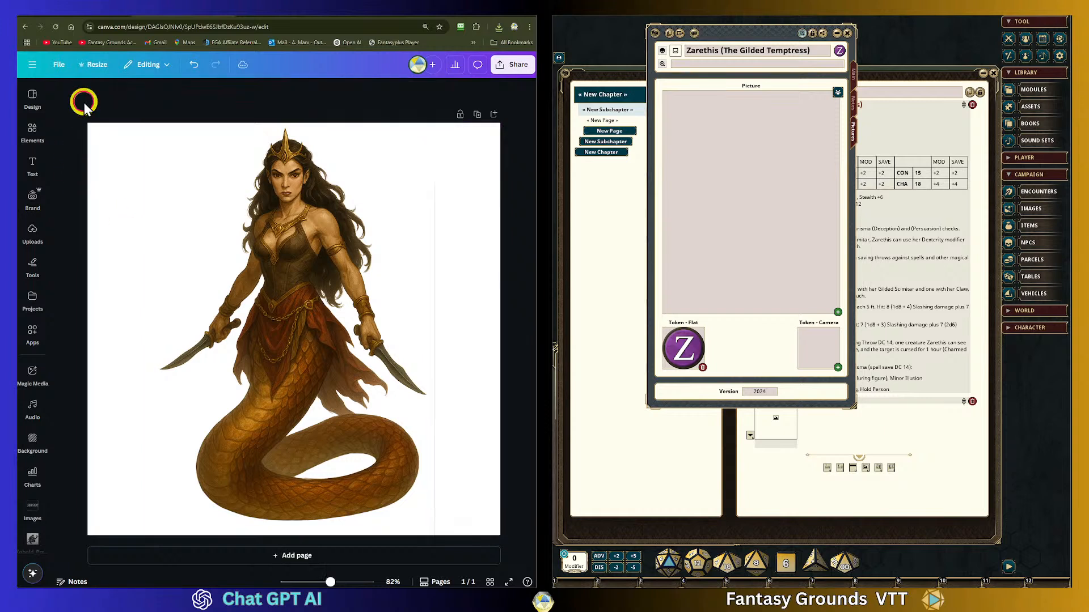
Enlarge the cut-out Lamia a little more and reposition it so the figure fills the page height from crown to tail.
left_click(326, 206)
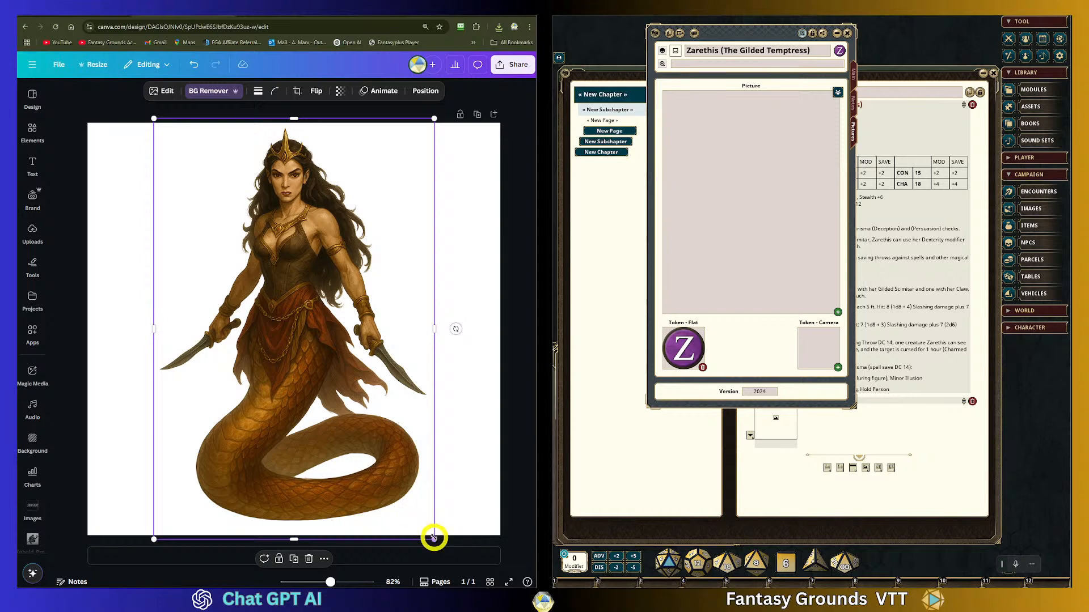
left_click_drag(434, 537, 442, 551)
left_click_drag(442, 118, 445, 115)
left_click_drag(311, 260, 310, 264)
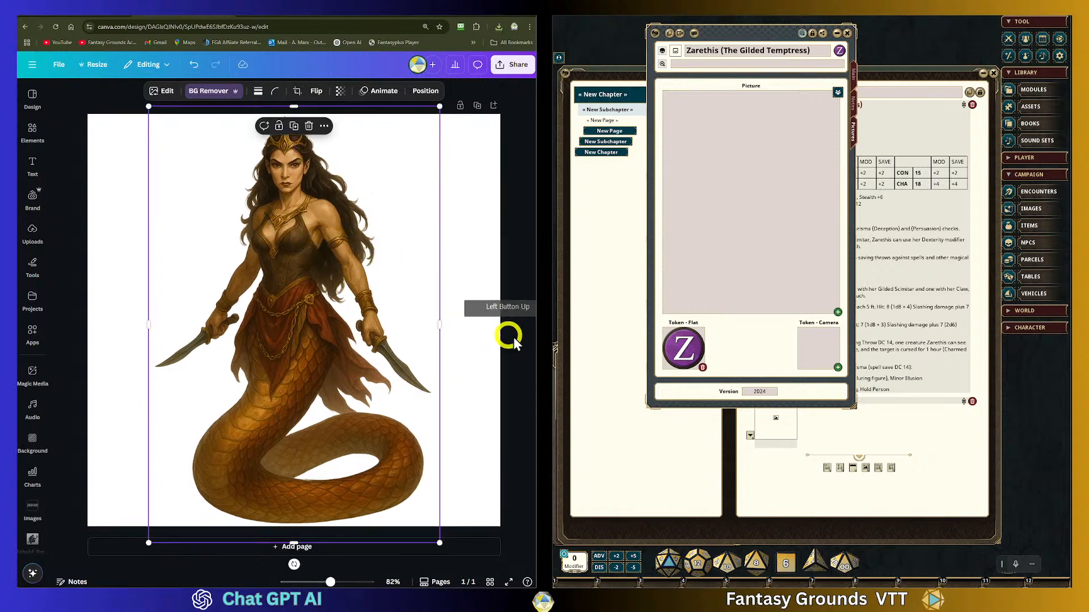
left_click(521, 340)
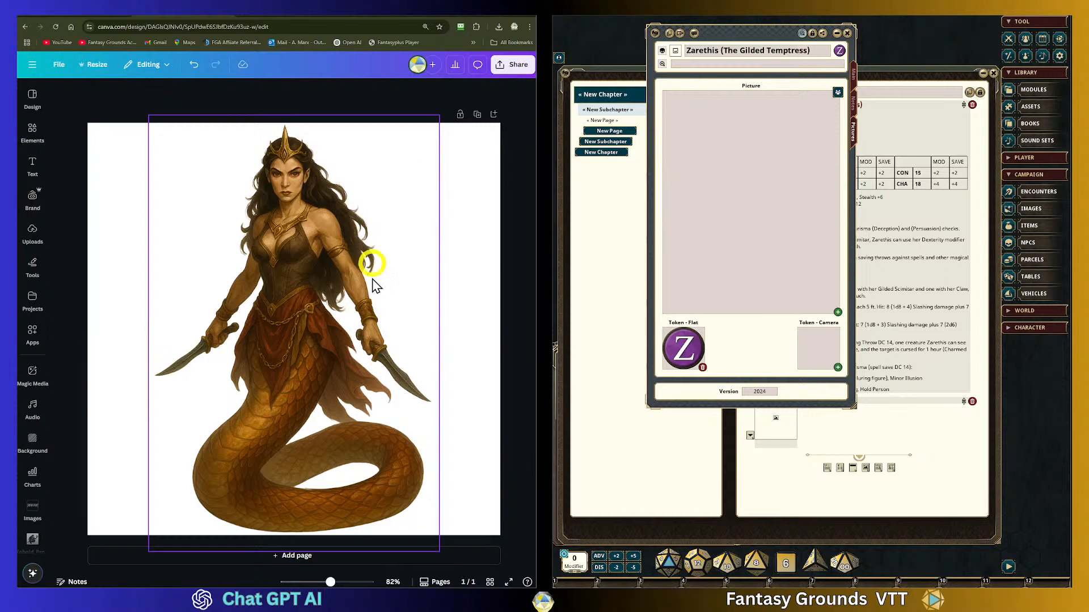
left_click(173, 142)
left_click(149, 115)
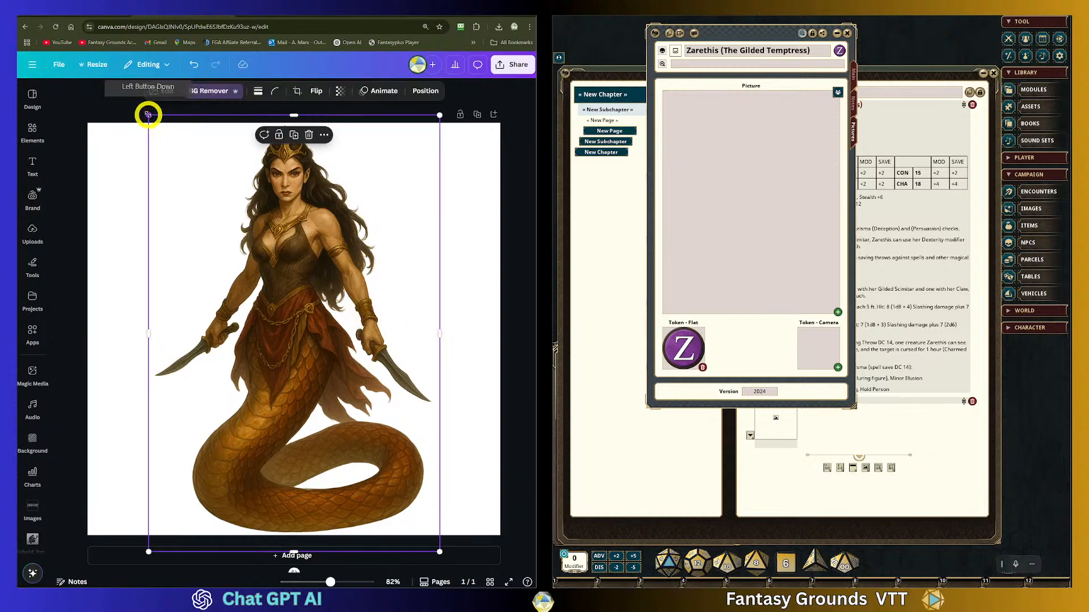
left_click(492, 341)
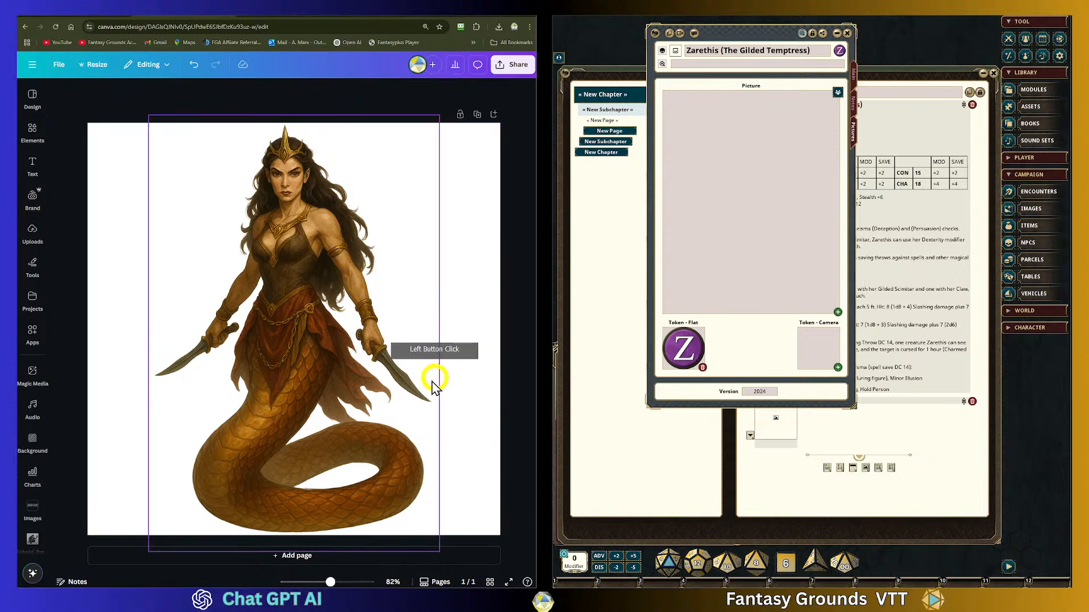
Add a blank second page to the design.
left_click(317, 558)
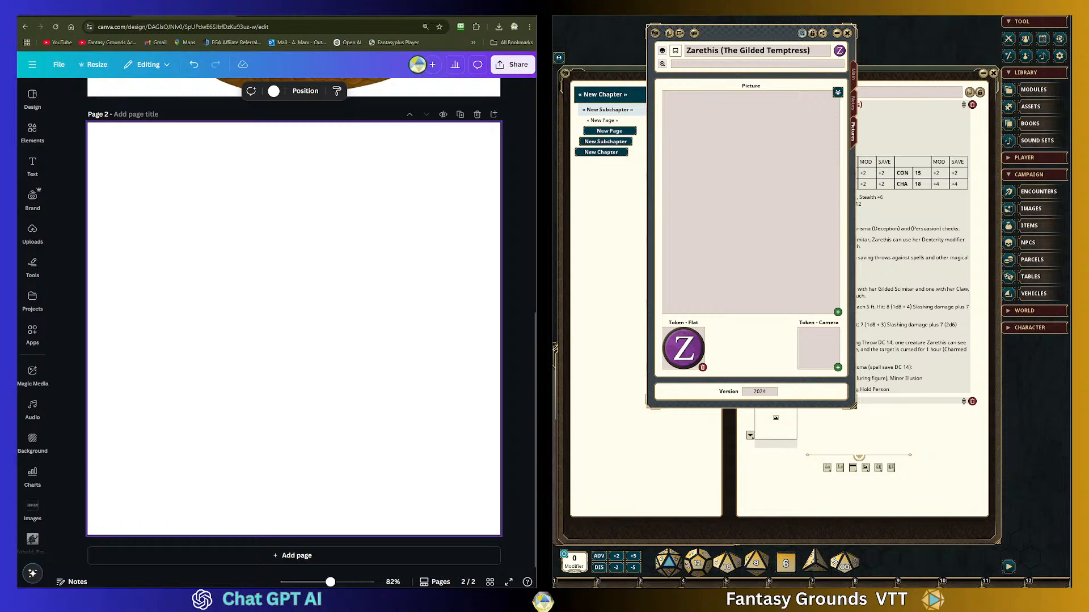
Copy the round Lamia POG image from the ChatGPT conversation and paste it onto page 2 of the Canva design.
left_click(79, 17)
scroll(360, 283, "up", 5)
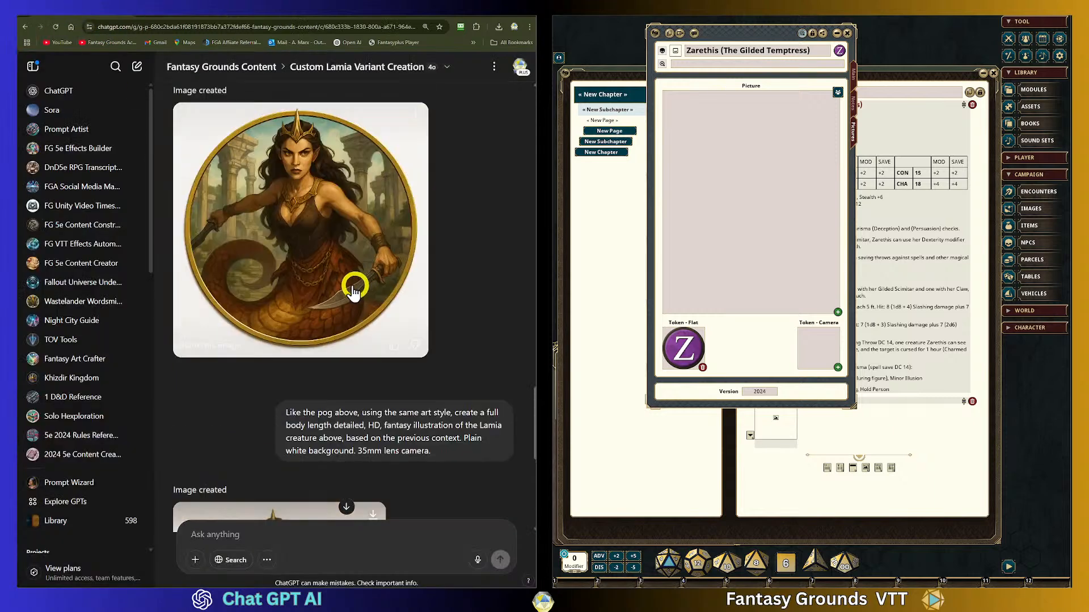
right_click(306, 218)
left_click(340, 247)
left_click(182, 17)
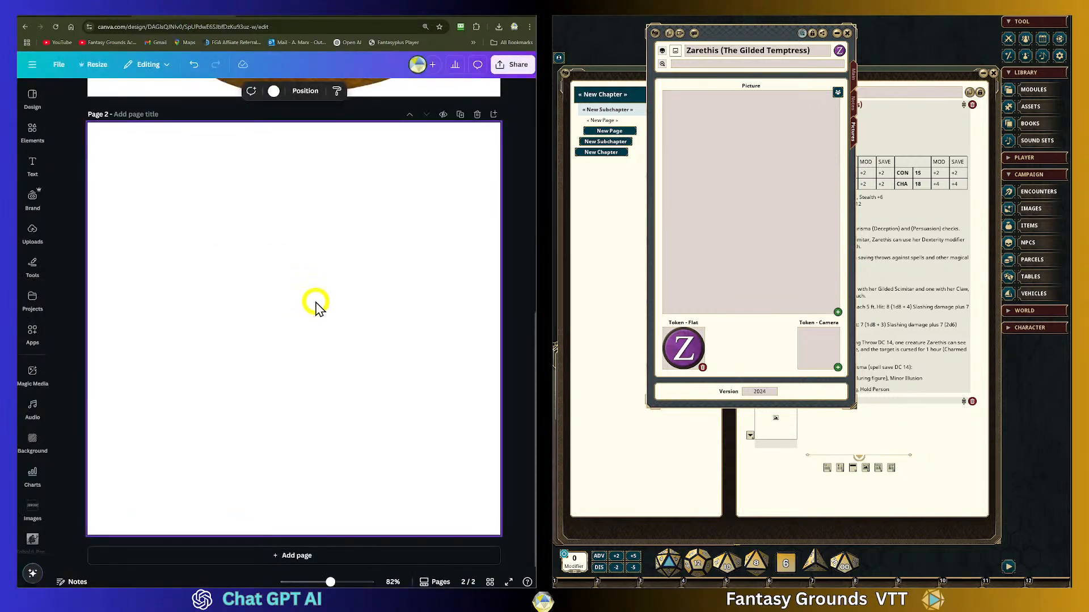
key("ctrl+v")
Shrink the pasted Lamia token to just over a quarter of the page width and centre it on page 2.
mouse_move(316, 318)
left_mouse_down()
mouse_move(244, 228)
mouse_move(282, 299)
mouse_move(315, 315)
left_mouse_up()
left_click_drag(419, 449, 380, 412)
left_click_drag(291, 309, 309, 327)
left_click_drag(401, 222, 347, 269)
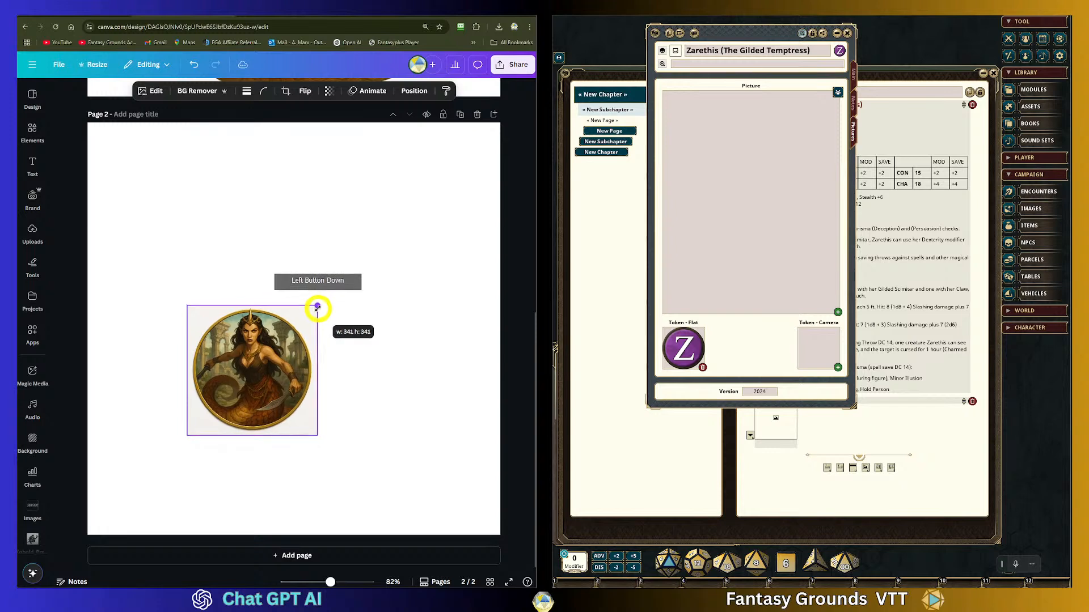
left_click_drag(315, 310, 304, 330)
left_click_drag(255, 373, 302, 320)
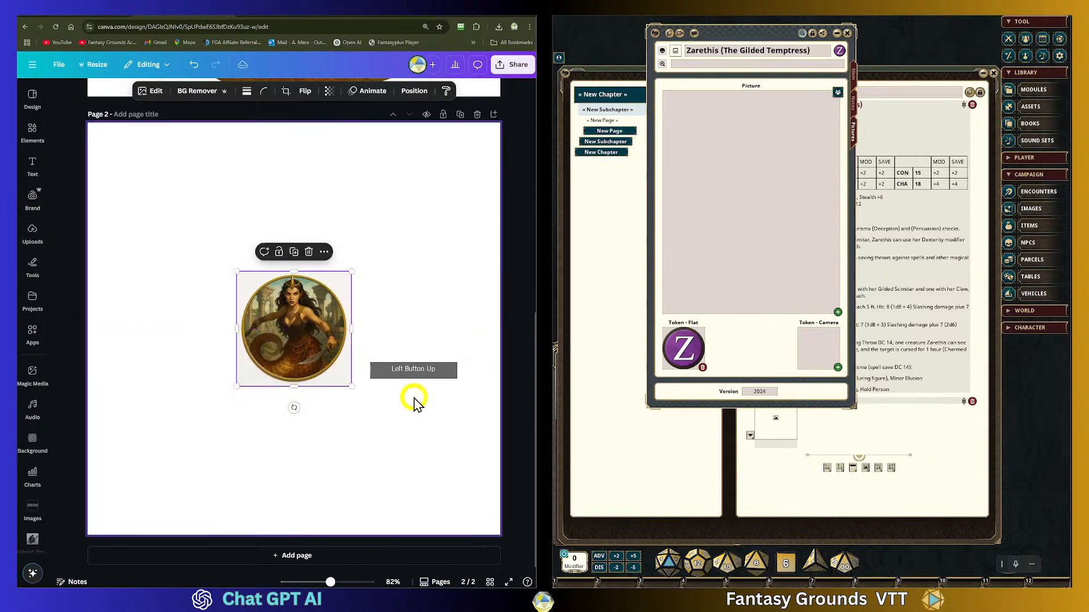
Remove the background around the Lamia token with BG Remover.
left_click(414, 397)
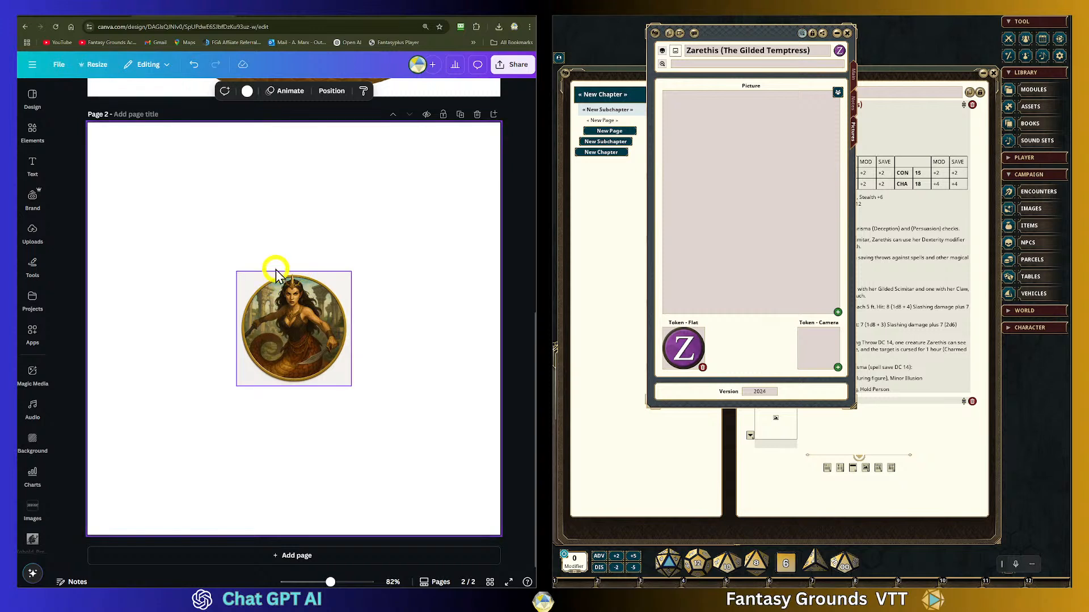
left_click(290, 305)
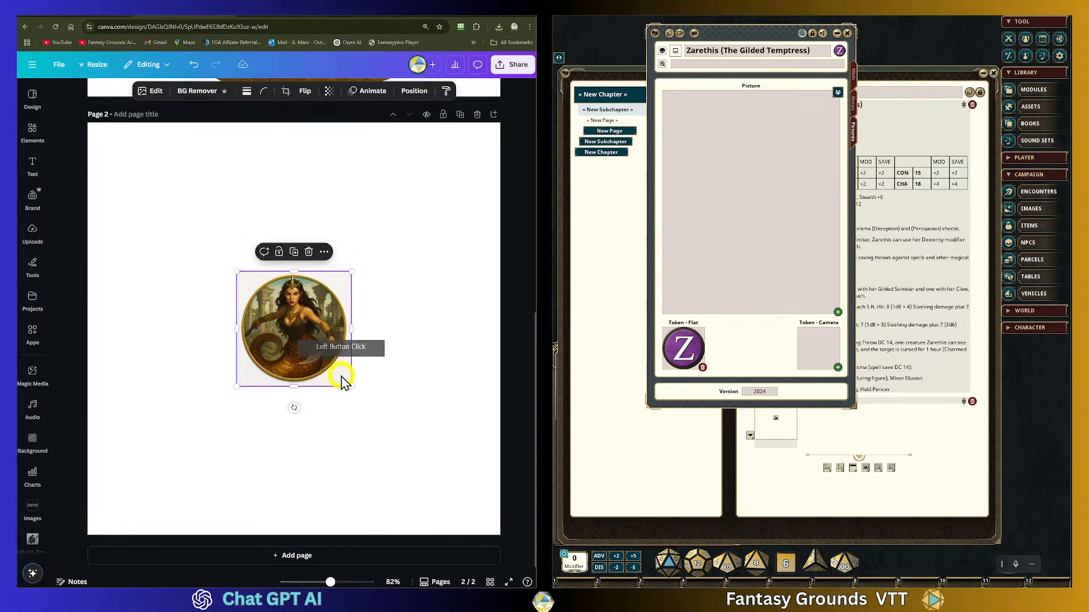
left_click(197, 93)
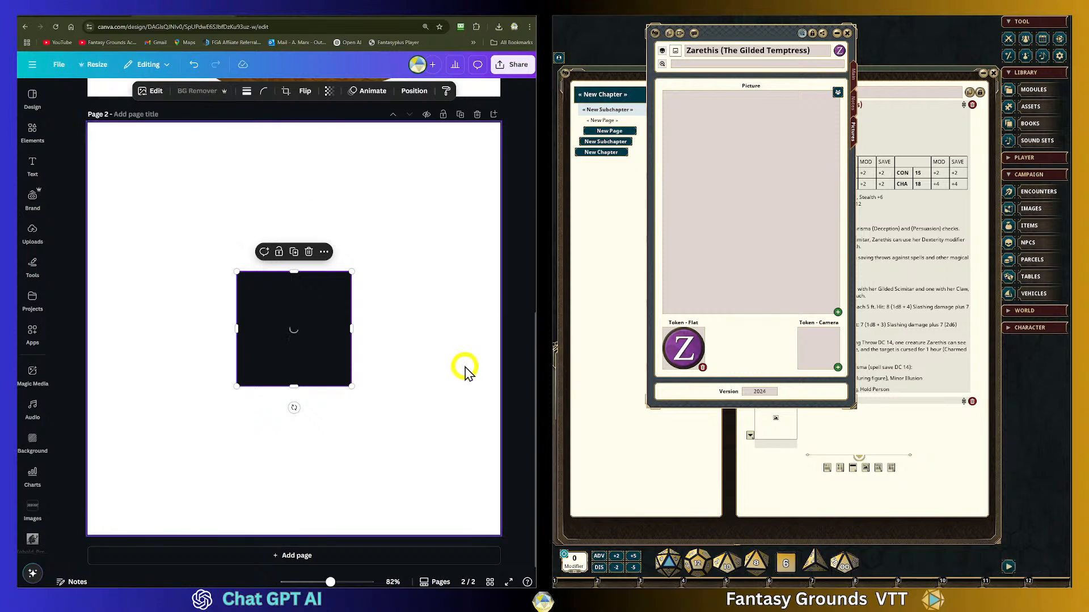
left_click(423, 333)
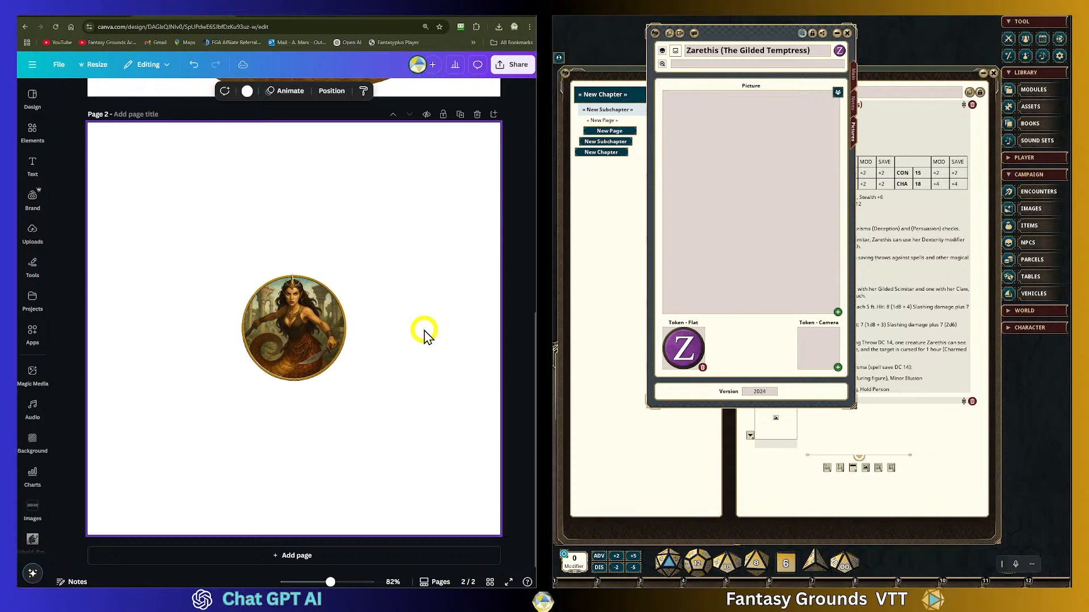
Review the cut-out Lamia and token on both pages, and switch to ChatGPT to examine the earlier Lamia images and prompts.
scroll(426, 335, "up", 6)
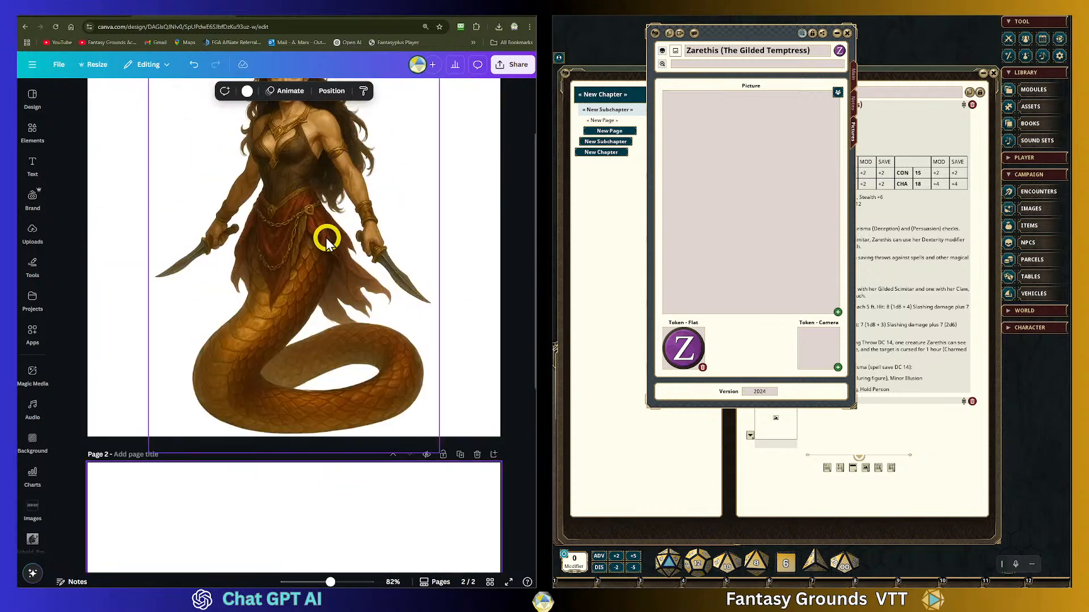
scroll(370, 306, "down", 6)
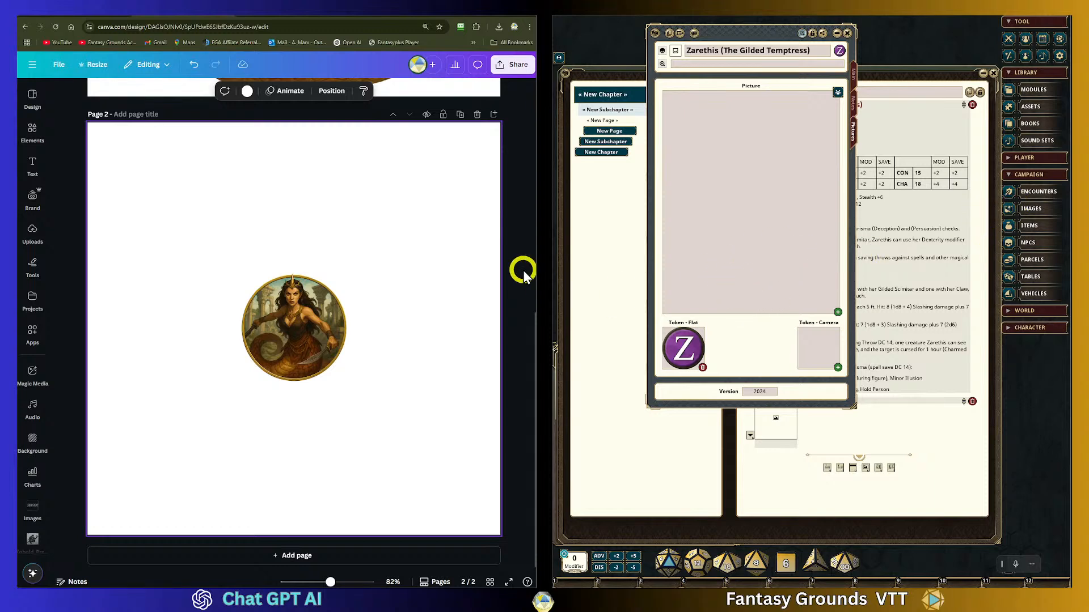
scroll(418, 280, "up", 5)
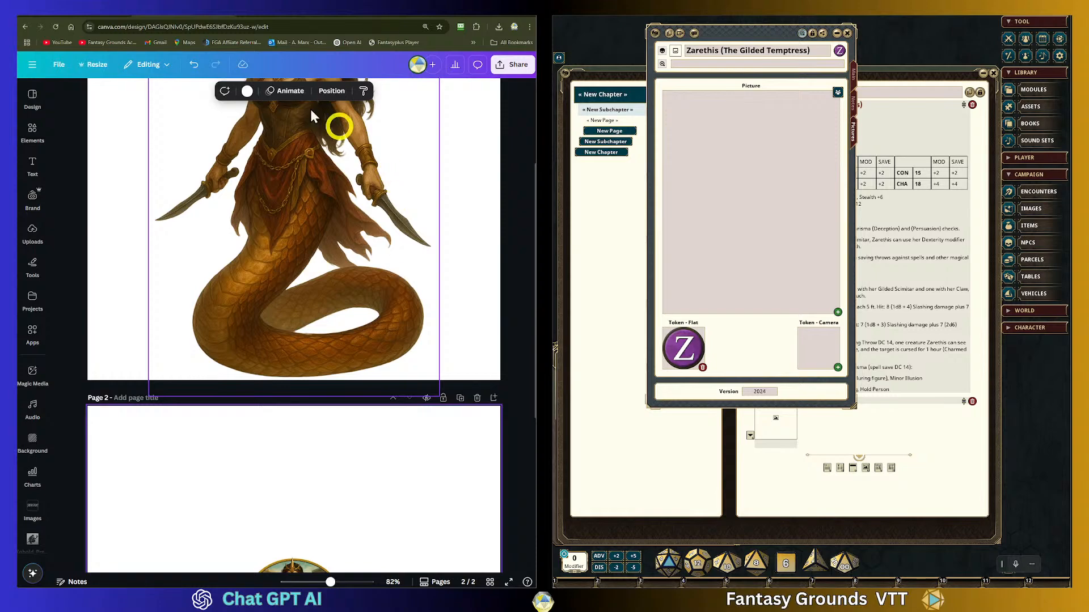
left_click(108, 13)
scroll(464, 318, "down", 6)
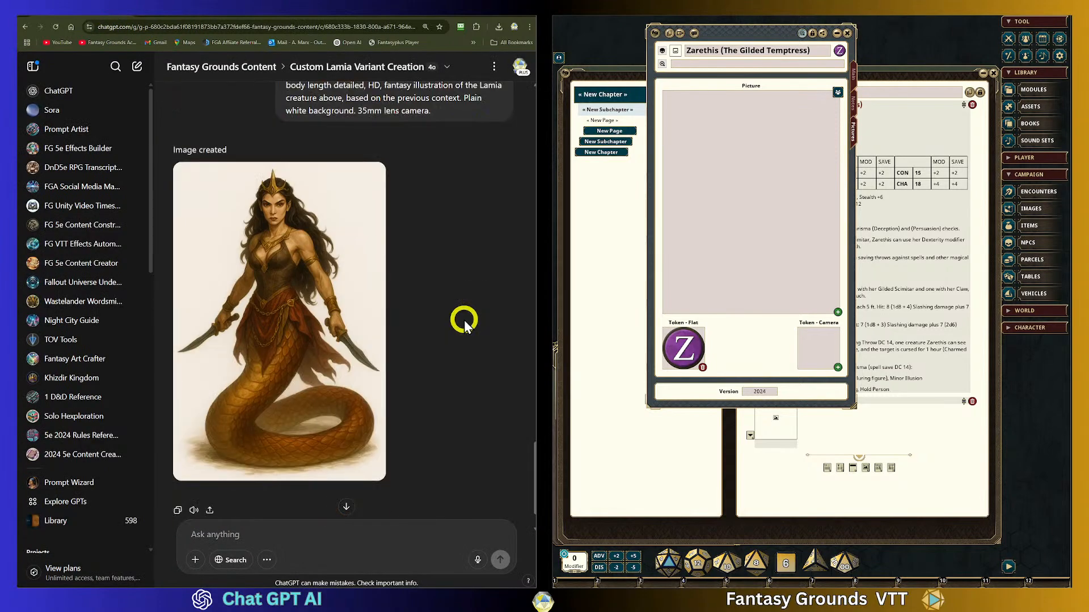
scroll(463, 320, "up", 10)
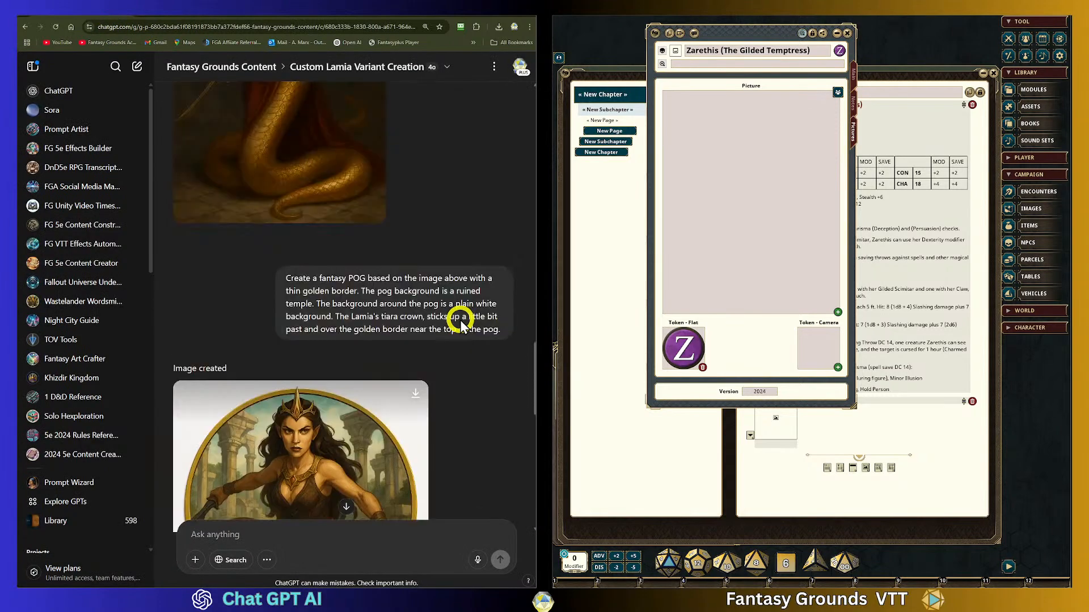
scroll(460, 320, "down", 12)
scroll(362, 349, "up", 3)
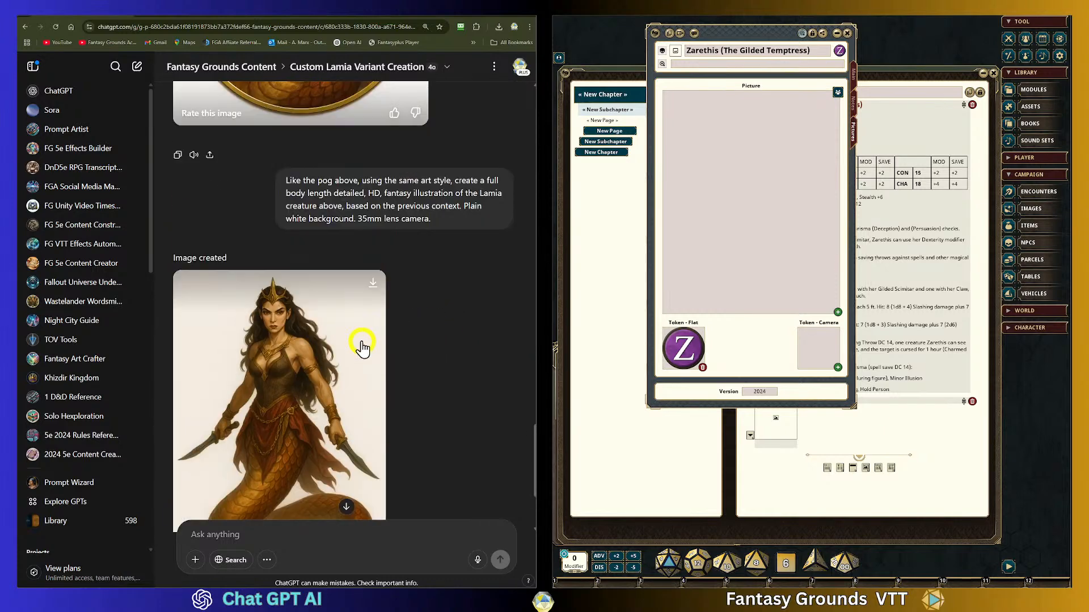
scroll(362, 349, "up", 1)
left_click_drag(444, 274, 278, 233)
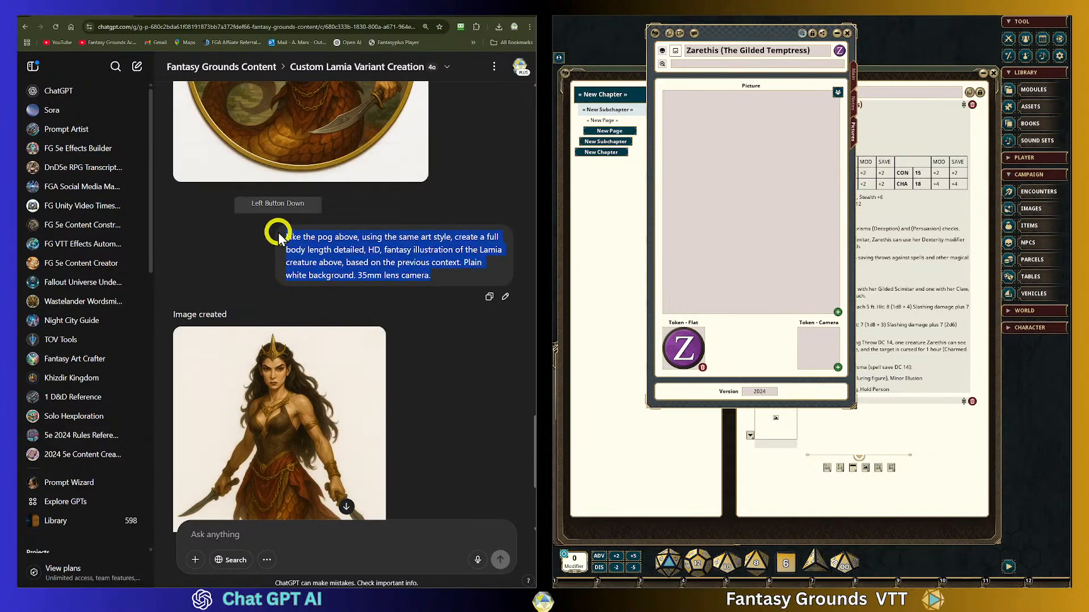
right_click(328, 240)
left_click(348, 245)
left_click(241, 532)
key("ctrl+v")
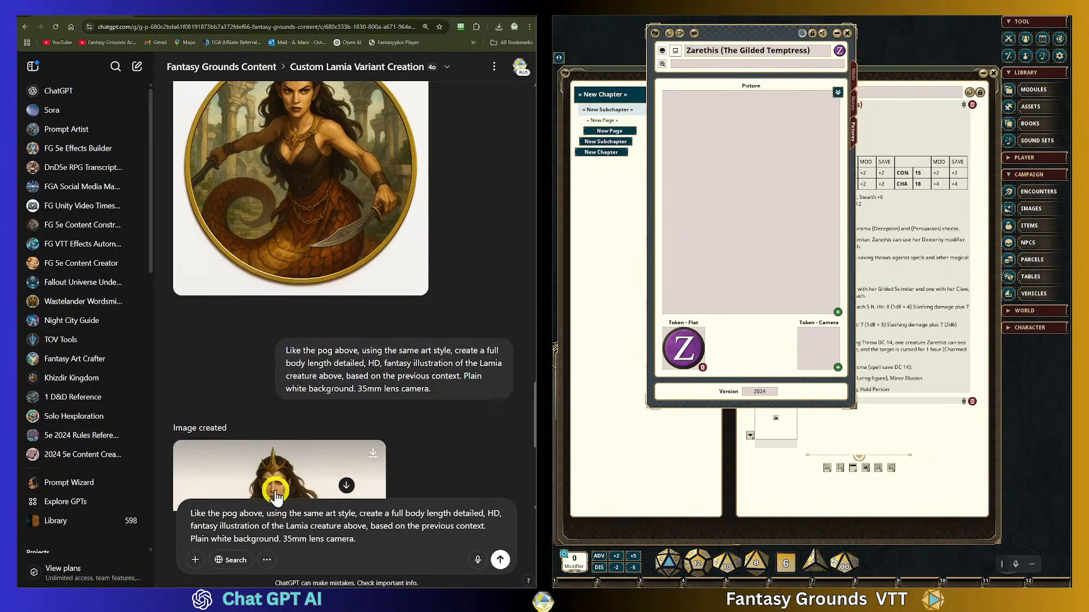
scroll(275, 493, "up", 2)
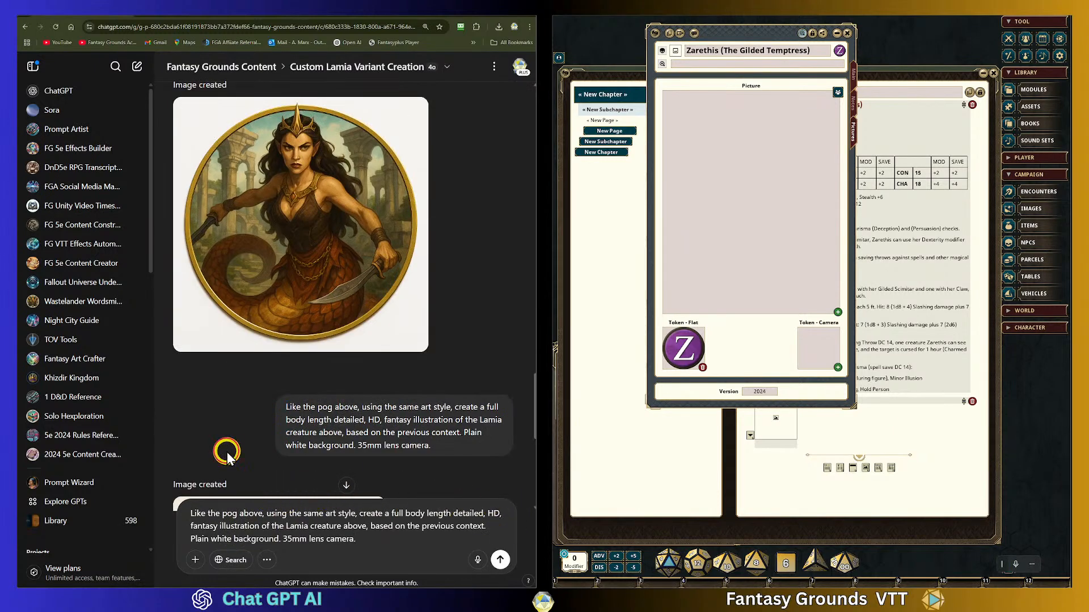
left_click(214, 431)
scroll(436, 473, "down", 7)
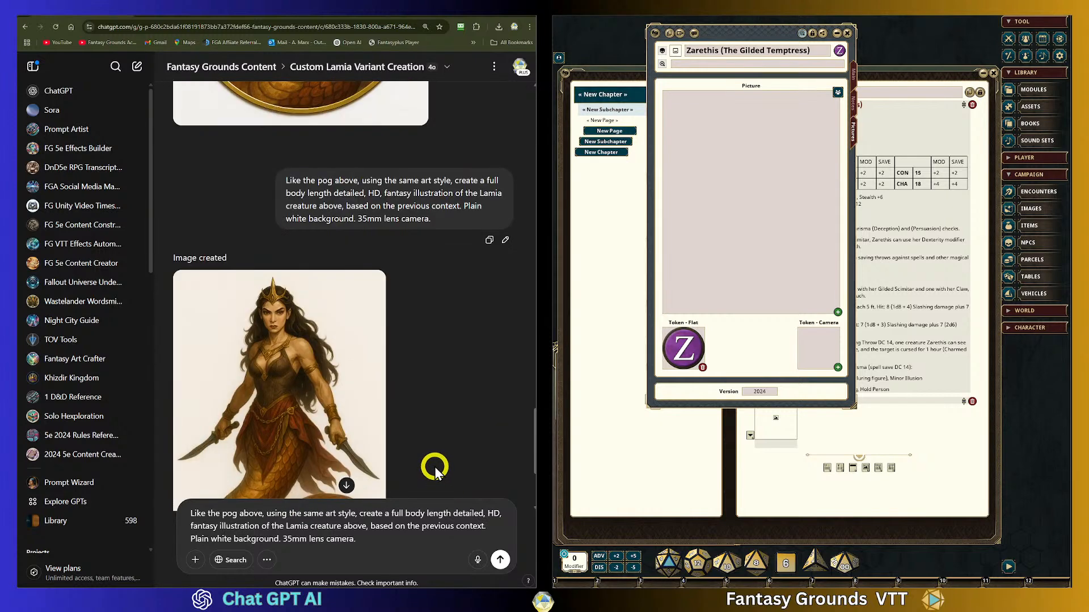
left_click_drag(365, 539, 168, 504)
key("BackSpace")
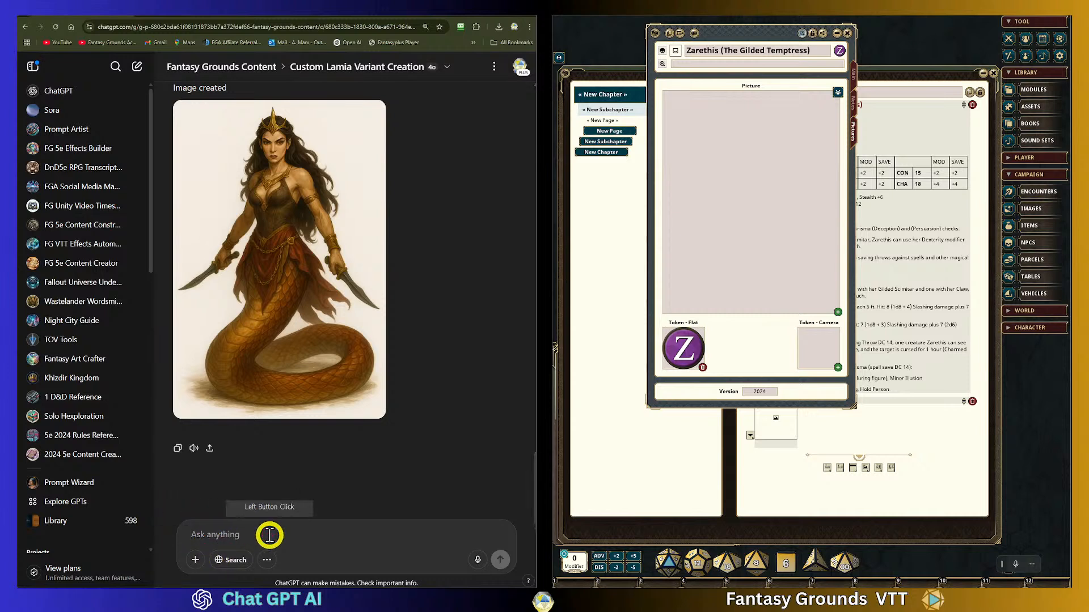
key("ctrl+v")
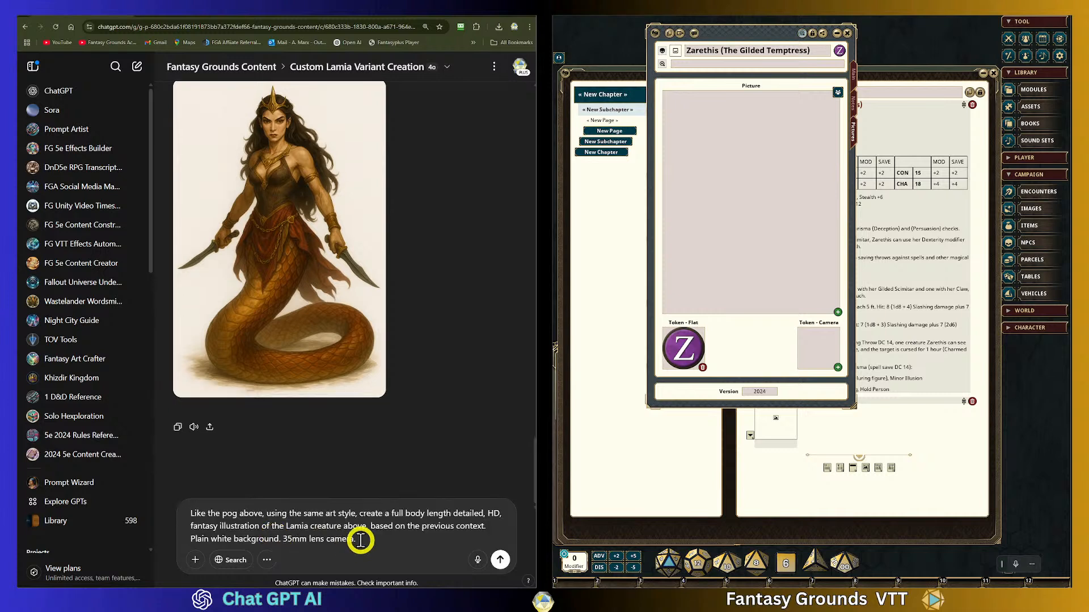
left_click_drag(357, 539, 157, 501)
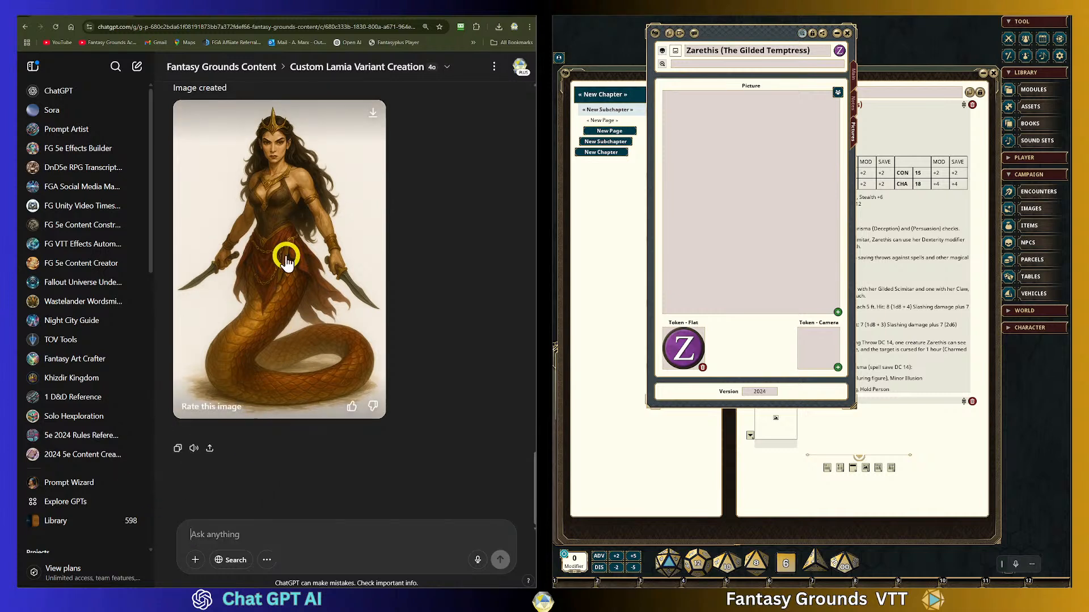
Copy the generated full-body Lamia illustration and attach it to a new message in the conversation.
right_click(287, 257)
left_click(318, 291)
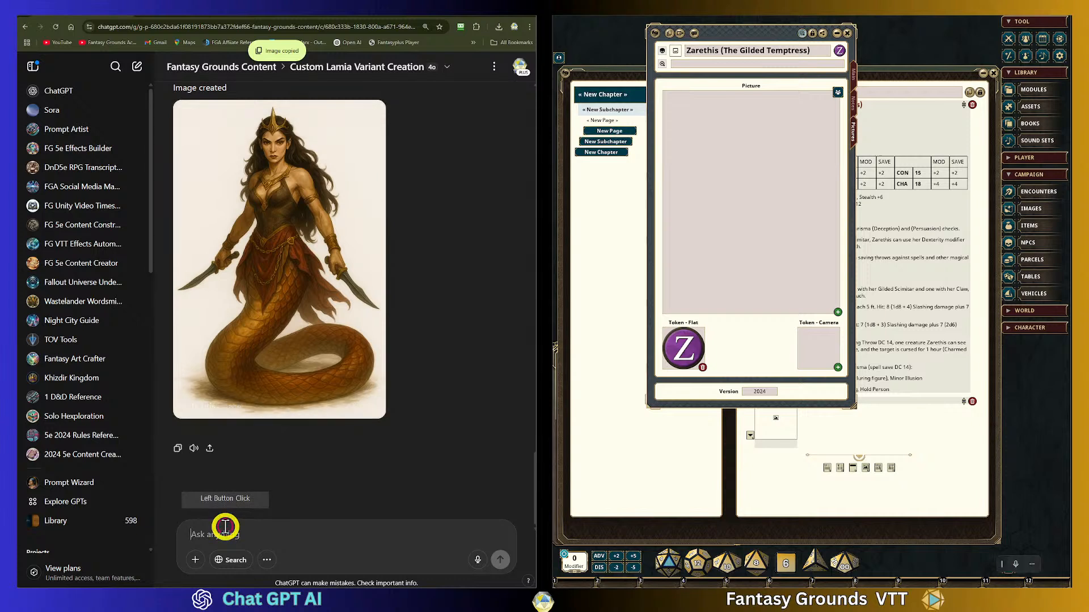
left_click(339, 524)
key("ctrl+v")
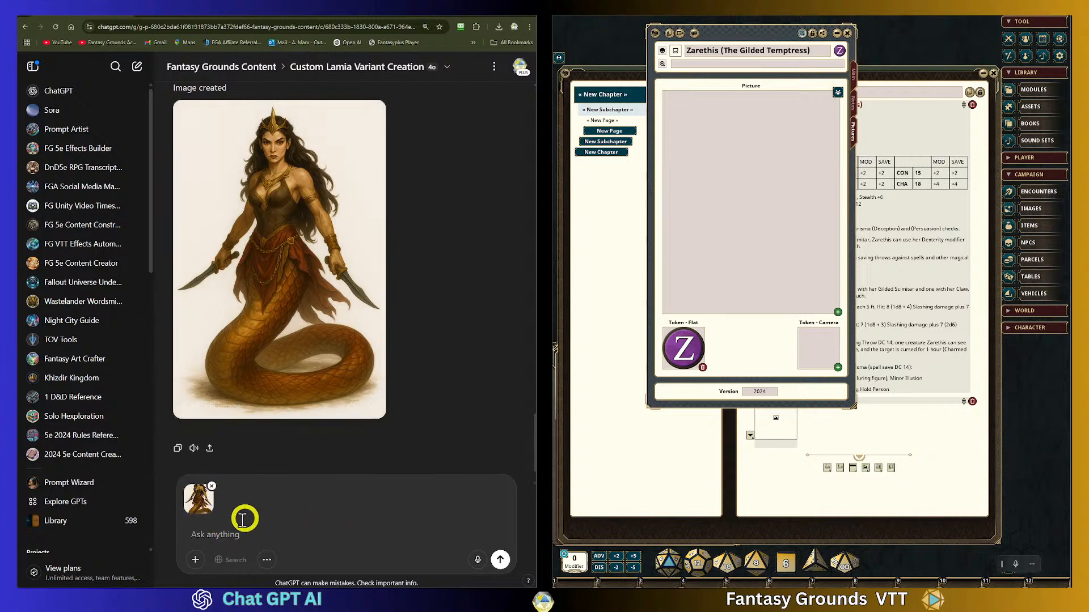
Send the prompt "Add a fantasy ruined temple background using the same art style above, but with a themed background.".
left_click(224, 531)
type("A")
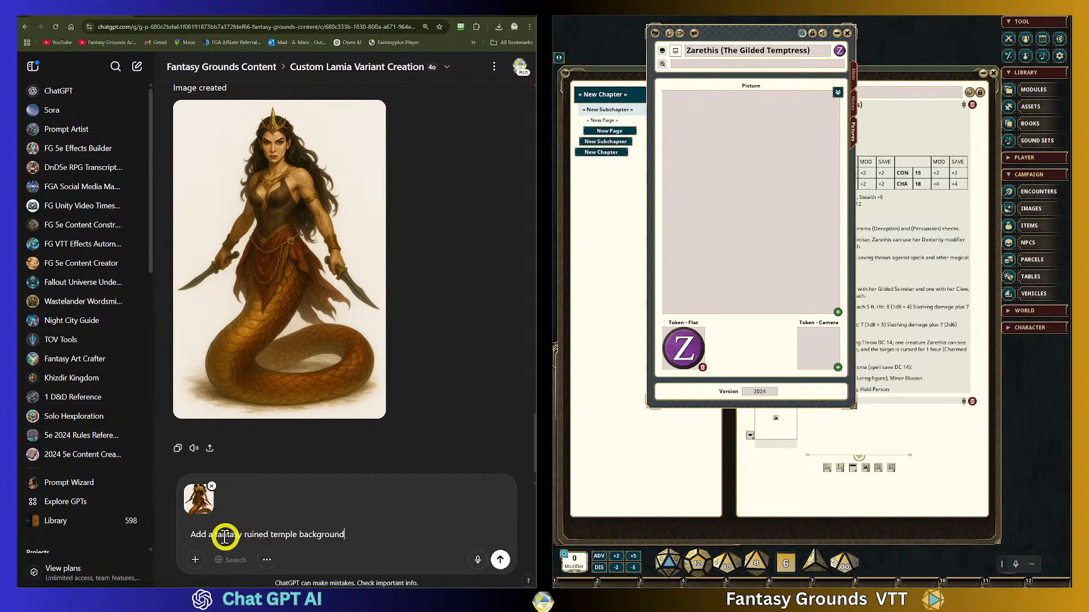
left_click(219, 536)
left_click(372, 535)
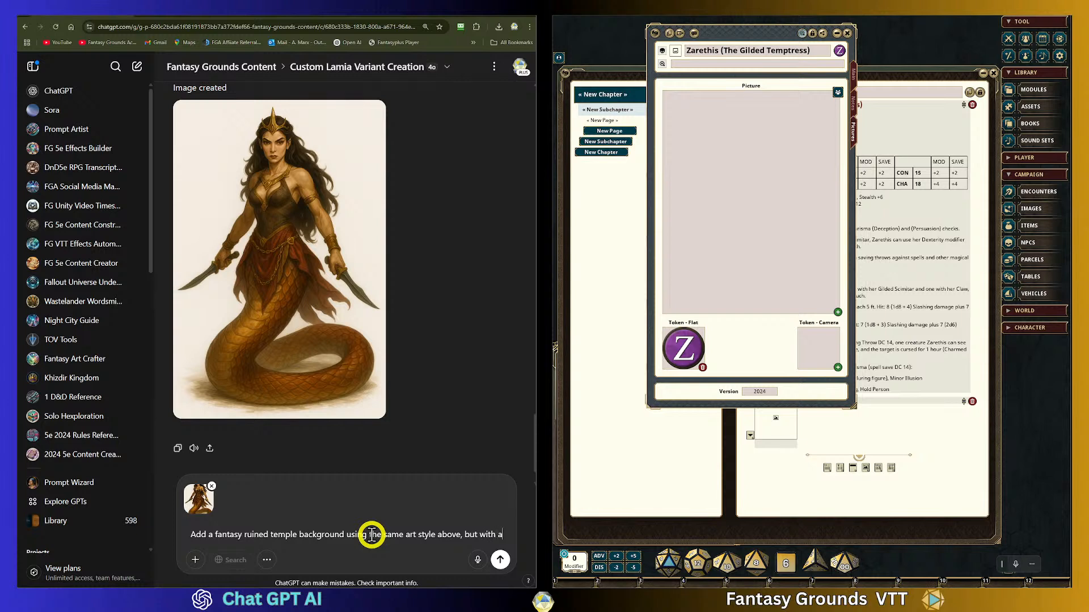
type("th")
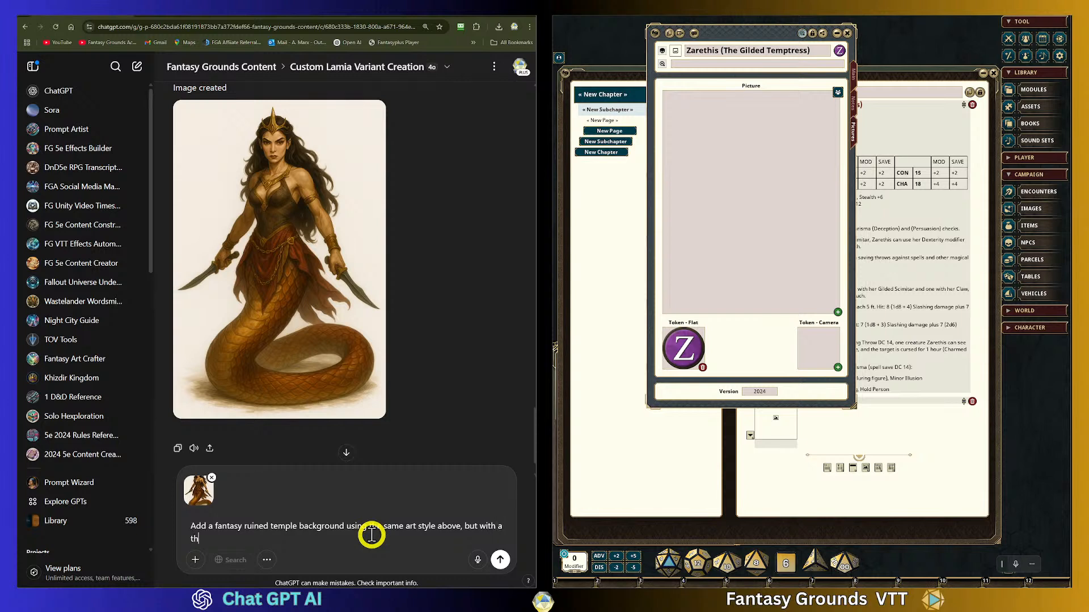
key("BackSpace")
key("BackSpace")
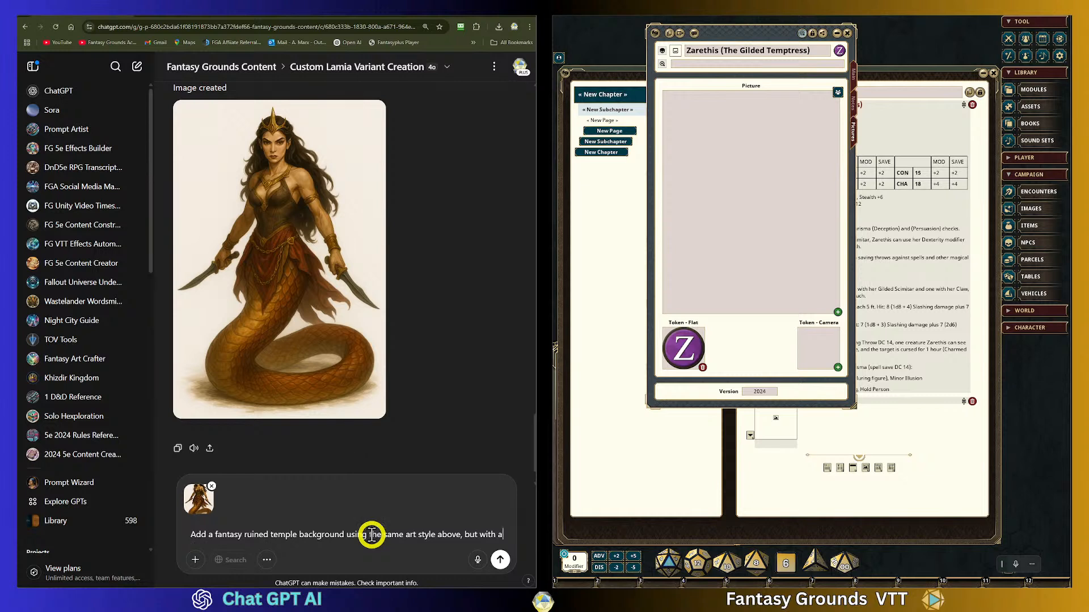
type("themed background.")
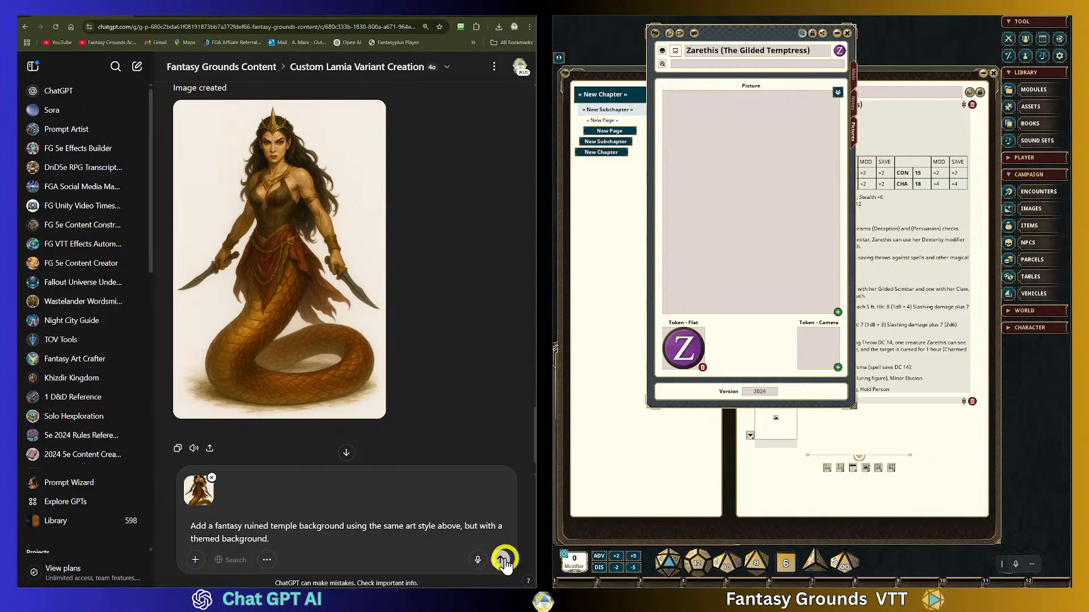
left_click(500, 559)
Look back over the earlier Lamia images and prompts and check the progress of the new image generation.
scroll(348, 381, "up", 7)
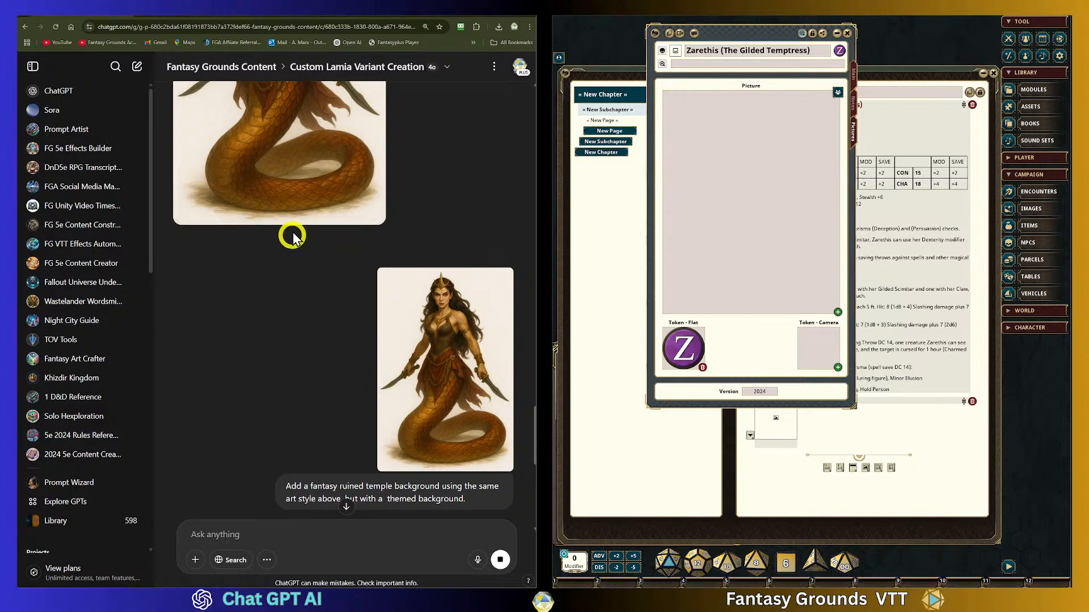
scroll(352, 325, "up", 4)
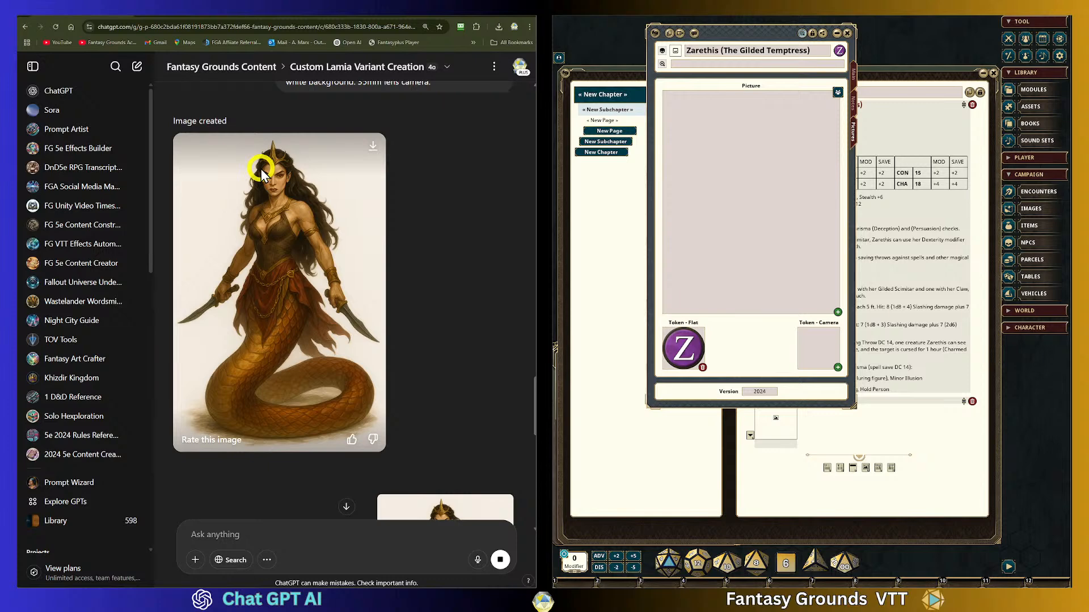
scroll(426, 419, "down", 4)
scroll(426, 419, "down", 6)
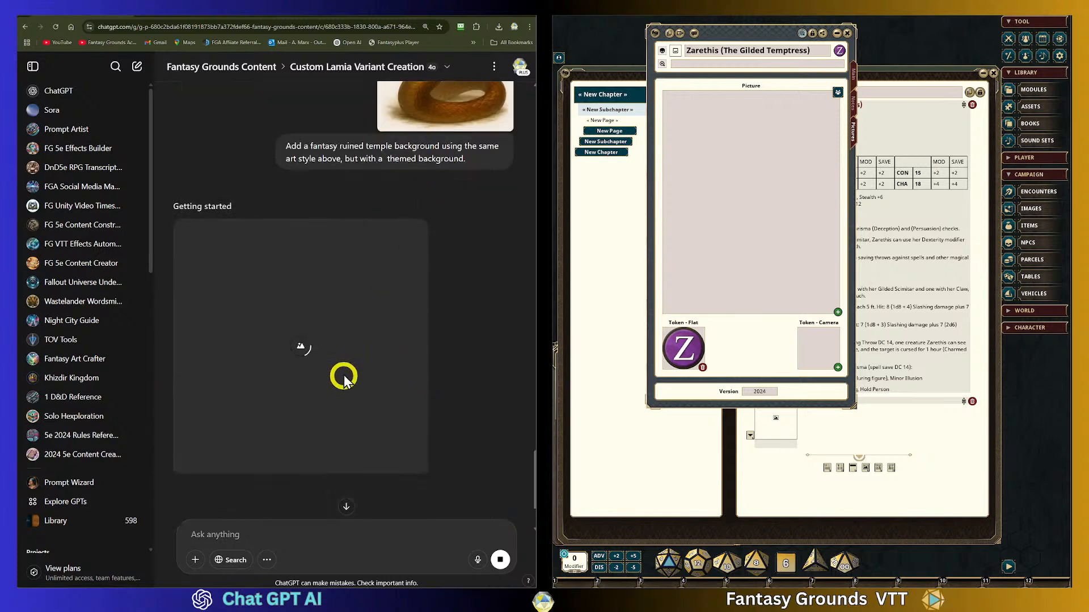
scroll(344, 382, "up", 15)
scroll(311, 328, "down", 5)
scroll(314, 306, "up", 2)
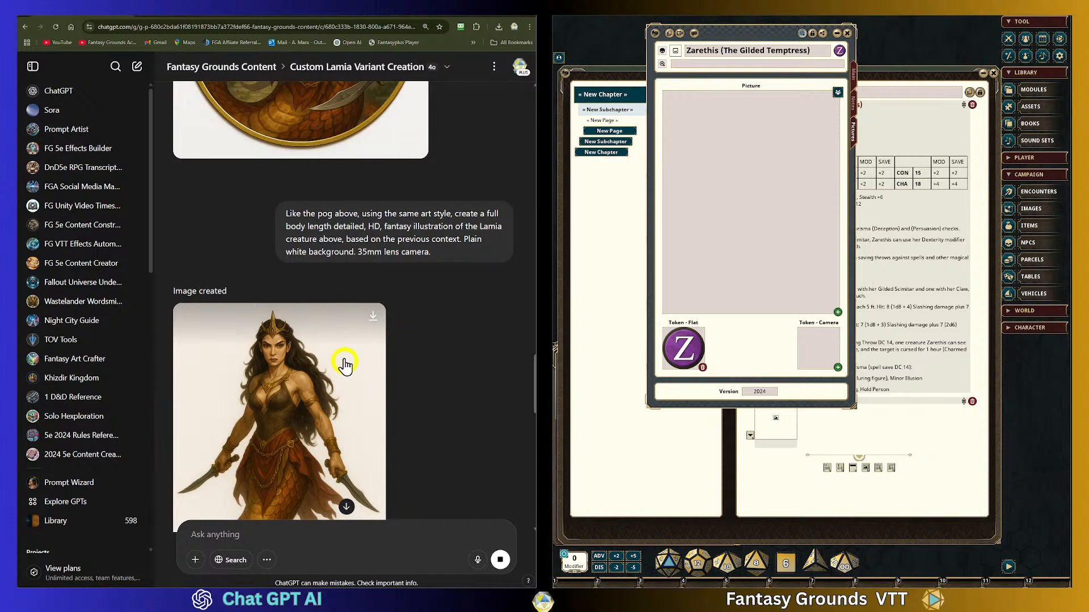
scroll(381, 351, "down", 10)
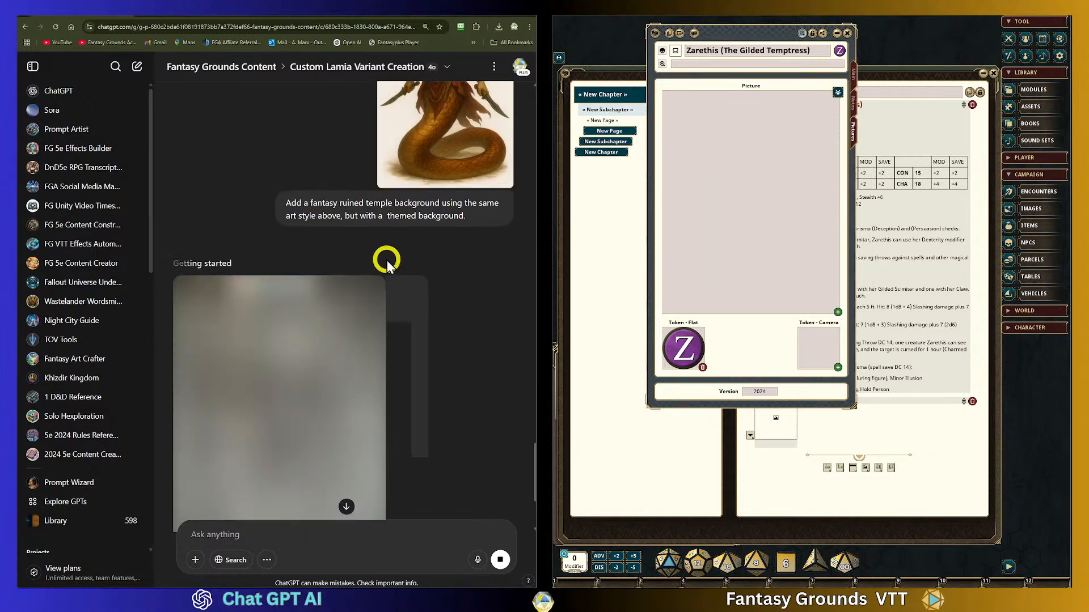
scroll(460, 354, "up", 3)
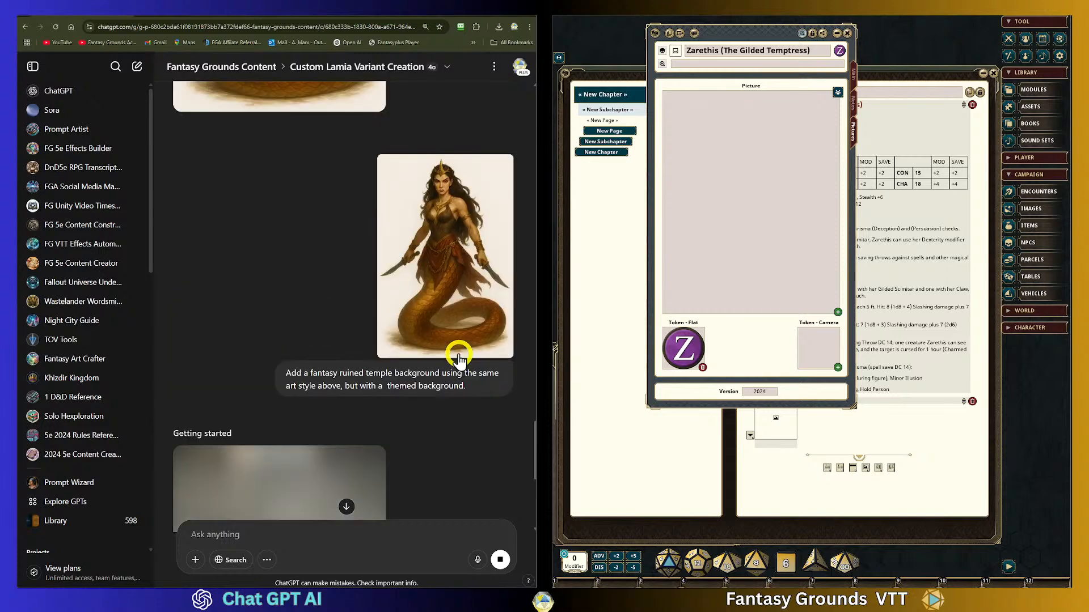
scroll(458, 358, "down", 4)
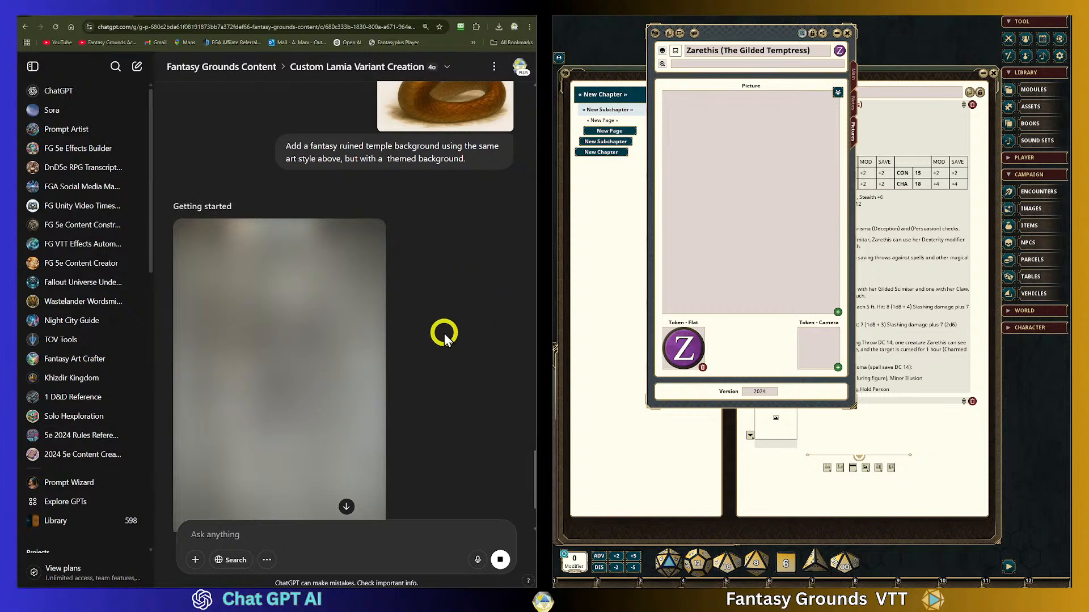
scroll(444, 334, "down", 2)
scroll(420, 330, "down", 1)
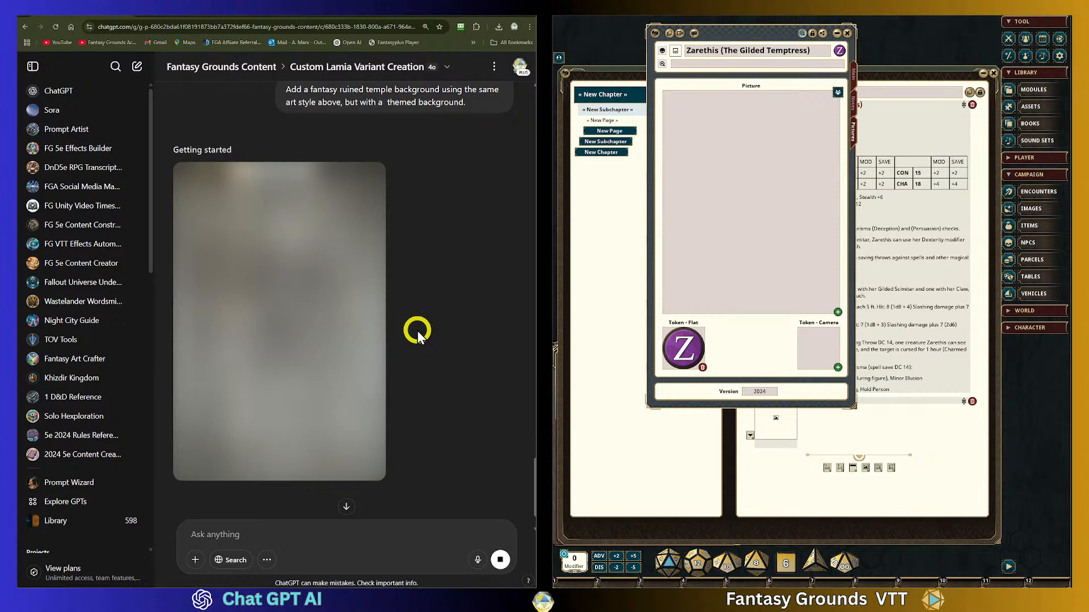
scroll(416, 326, "up", 1)
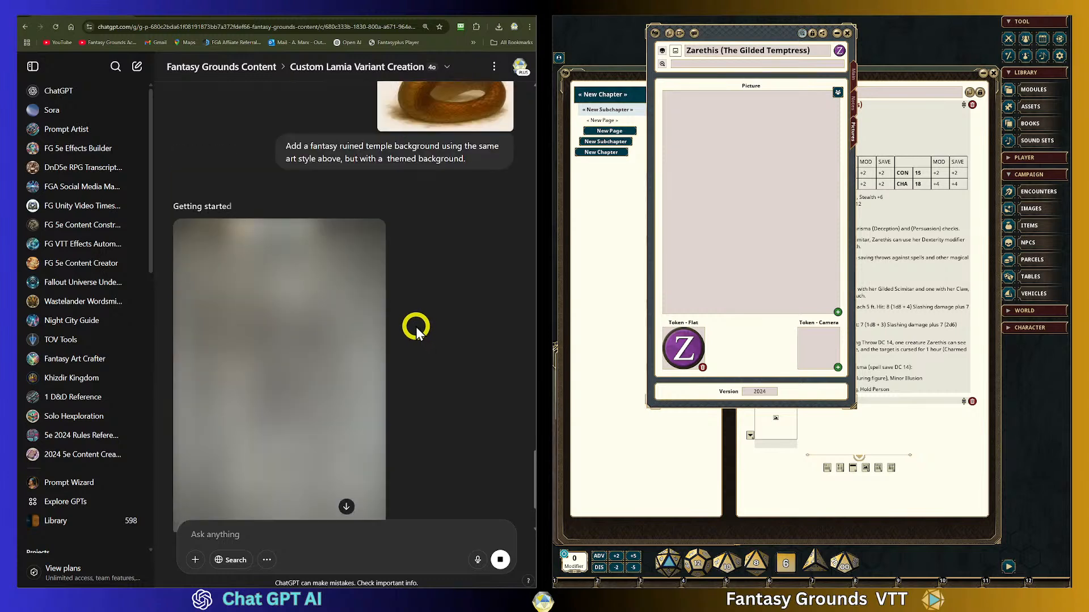
scroll(416, 327, "down", 2)
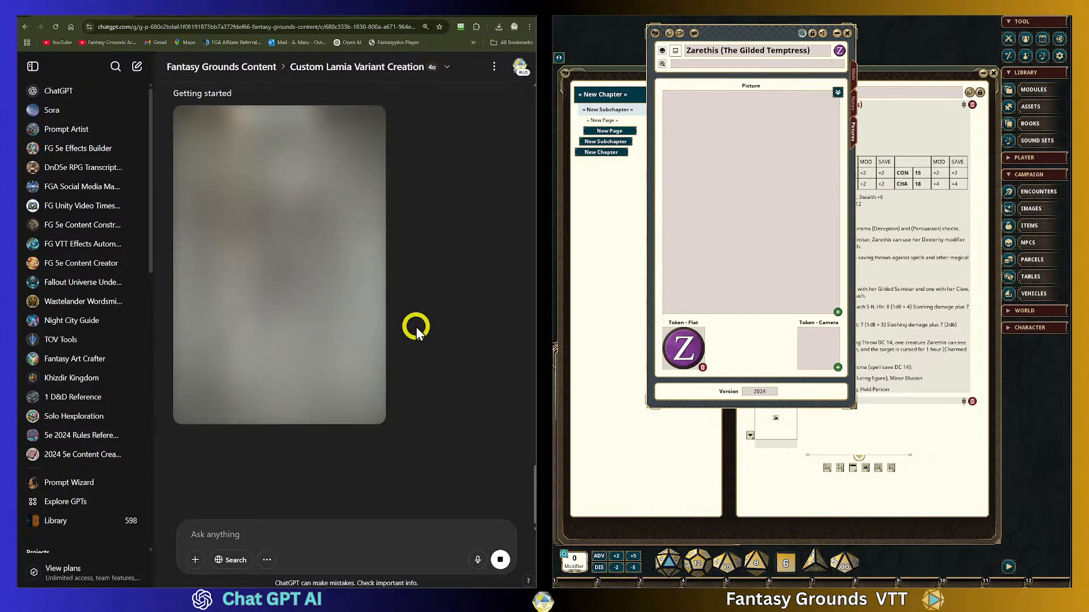
scroll(416, 326, "up", 2)
scroll(417, 325, "down", 1)
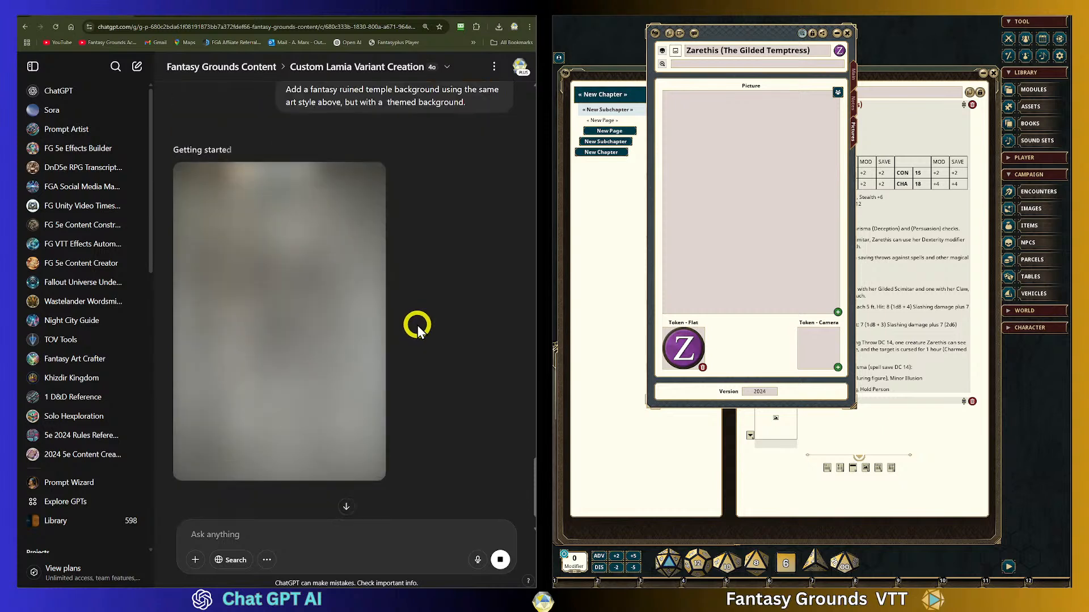
scroll(417, 322, "up", 2)
scroll(418, 322, "down", 2)
scroll(422, 317, "down", 2)
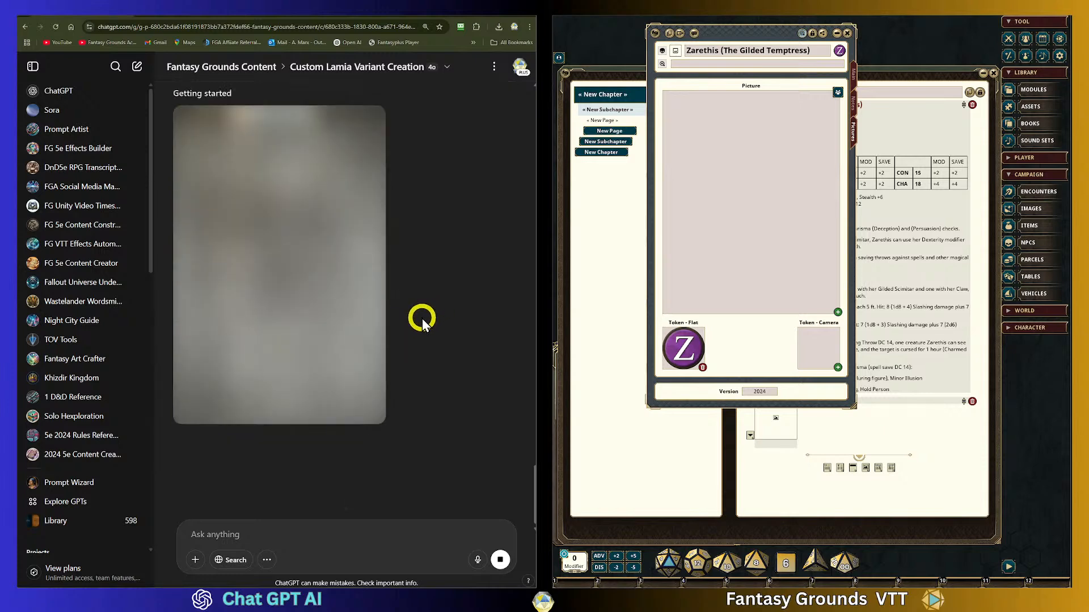
scroll(422, 318, "up", 5)
scroll(422, 319, "down", 2)
scroll(422, 318, "down", 2)
mouse_move(390, 600)
scroll(399, 262, "up", 5)
scroll(393, 267, "down", 3)
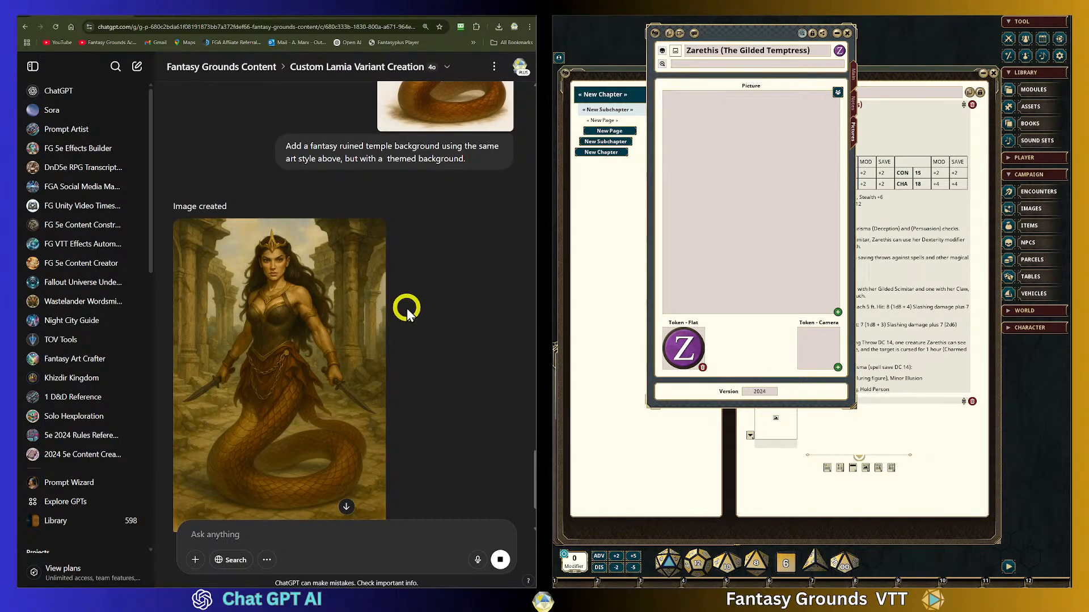
Examine the new temple-background Lamia image and compare it with the attached white-background illustration and the earlier images and prompts.
scroll(405, 311, "up", 5)
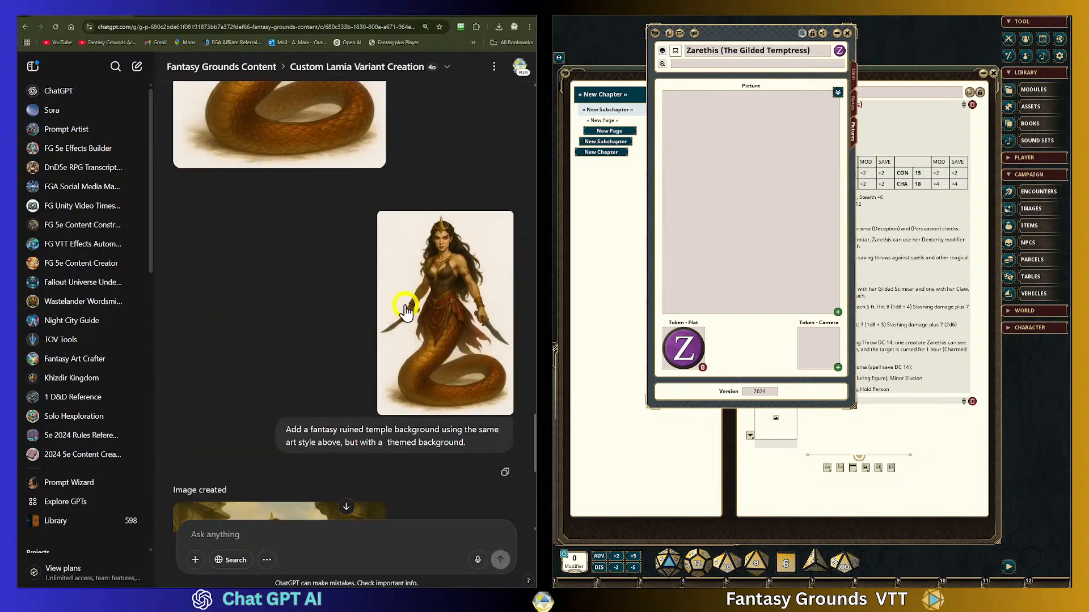
scroll(440, 290, "down", 4)
scroll(296, 365, "up", 2)
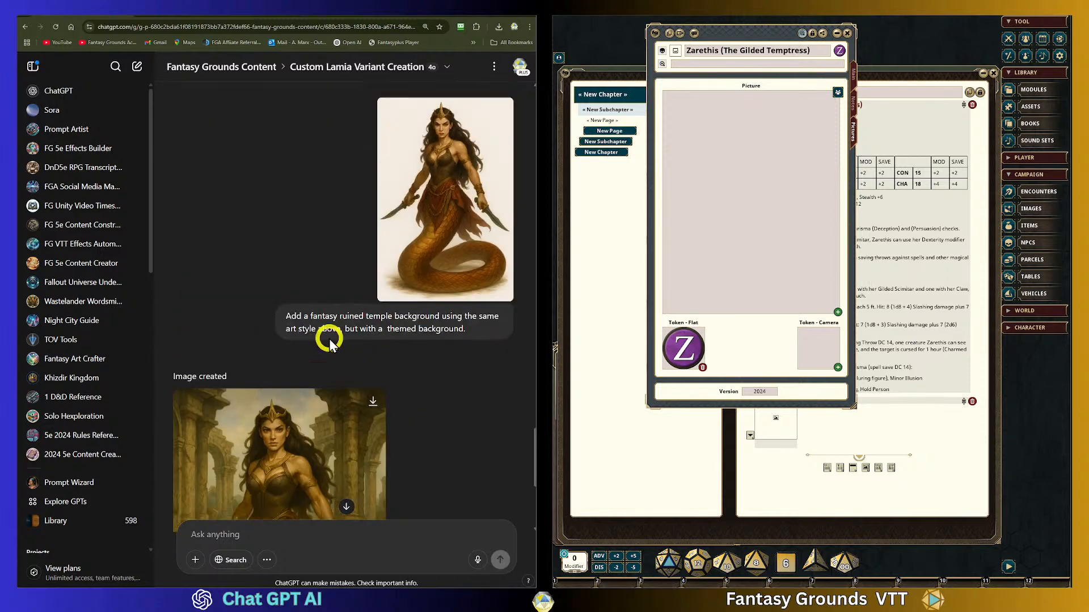
scroll(359, 342, "down", 2)
scroll(358, 340, "down", 3)
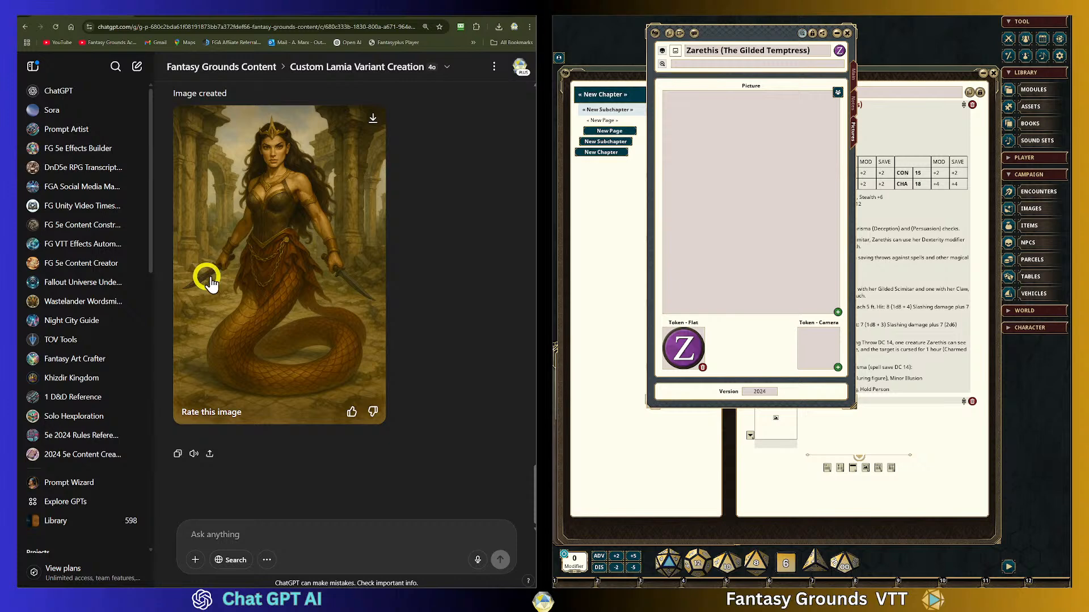
scroll(326, 295, "up", 1)
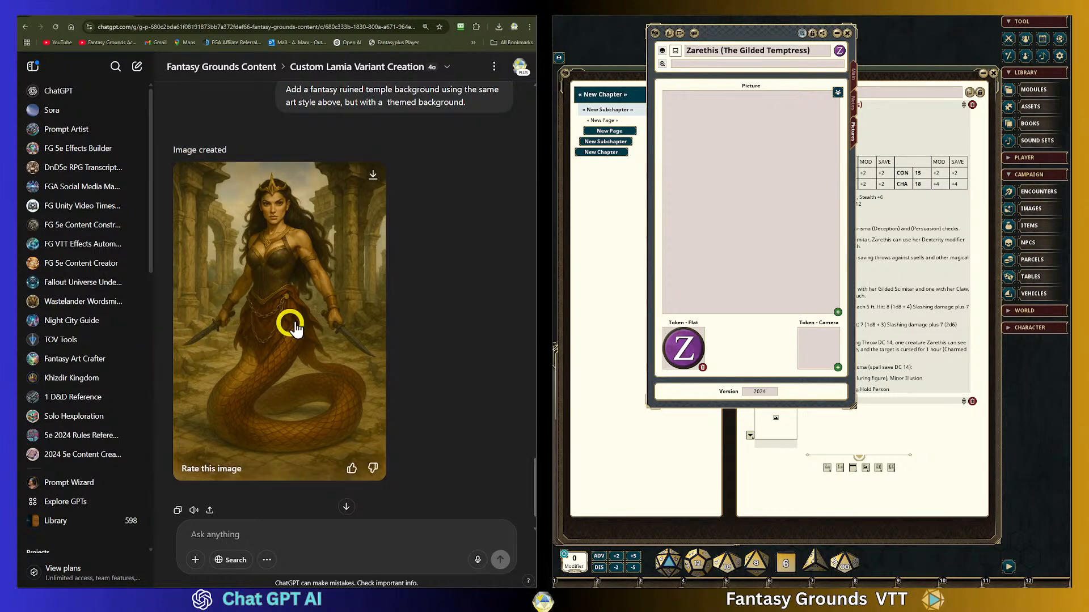
scroll(309, 309, "up", 5)
scroll(431, 289, "up", 5)
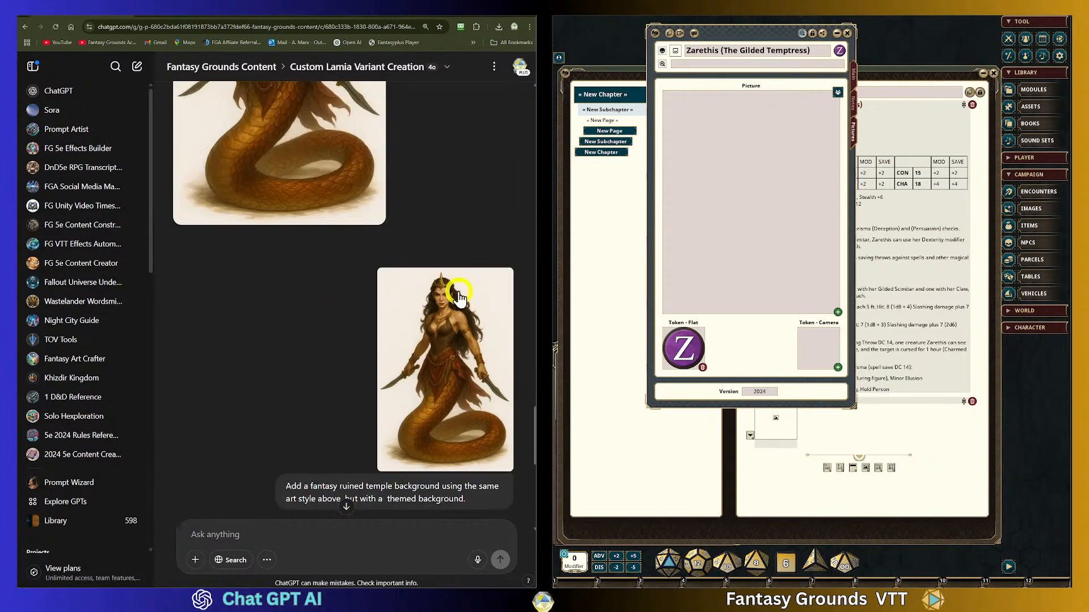
scroll(326, 297, "down", 10)
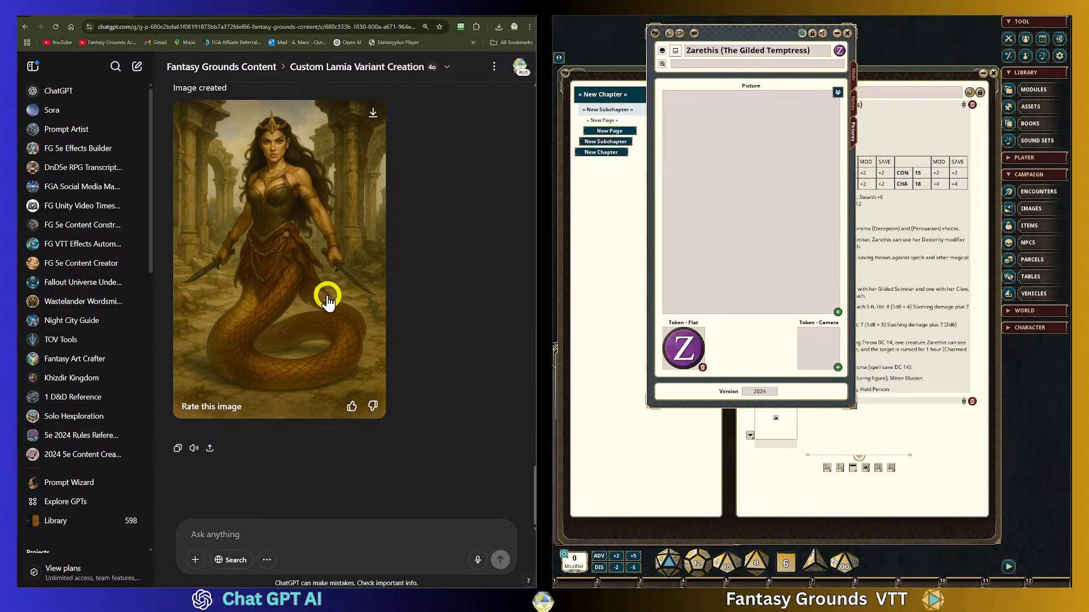
scroll(323, 300, "up", 2)
scroll(321, 304, "down", 2)
scroll(320, 299, "up", 5)
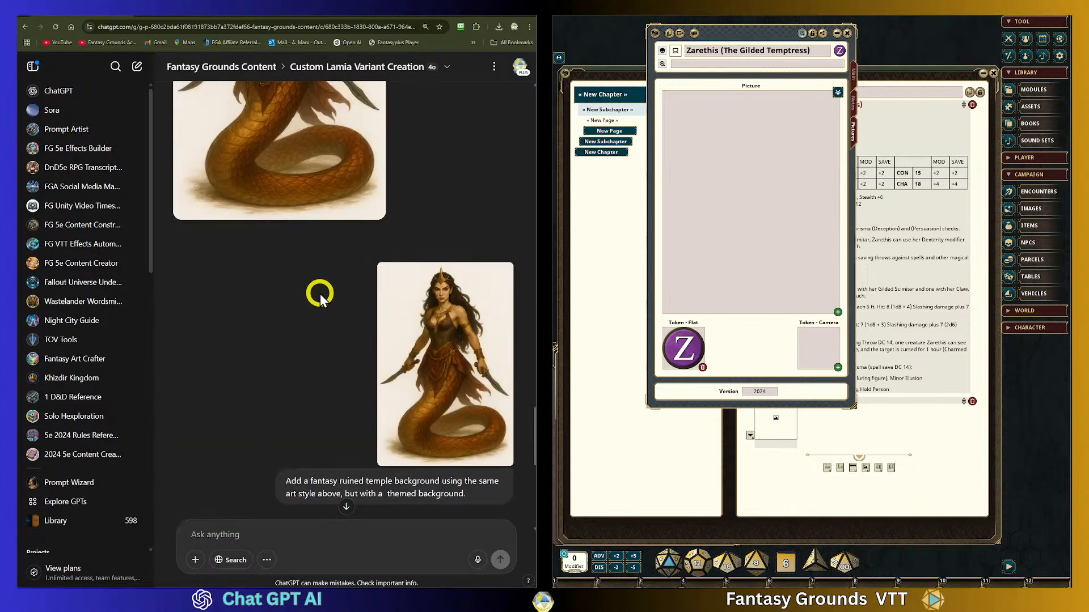
scroll(317, 272, "up", 3)
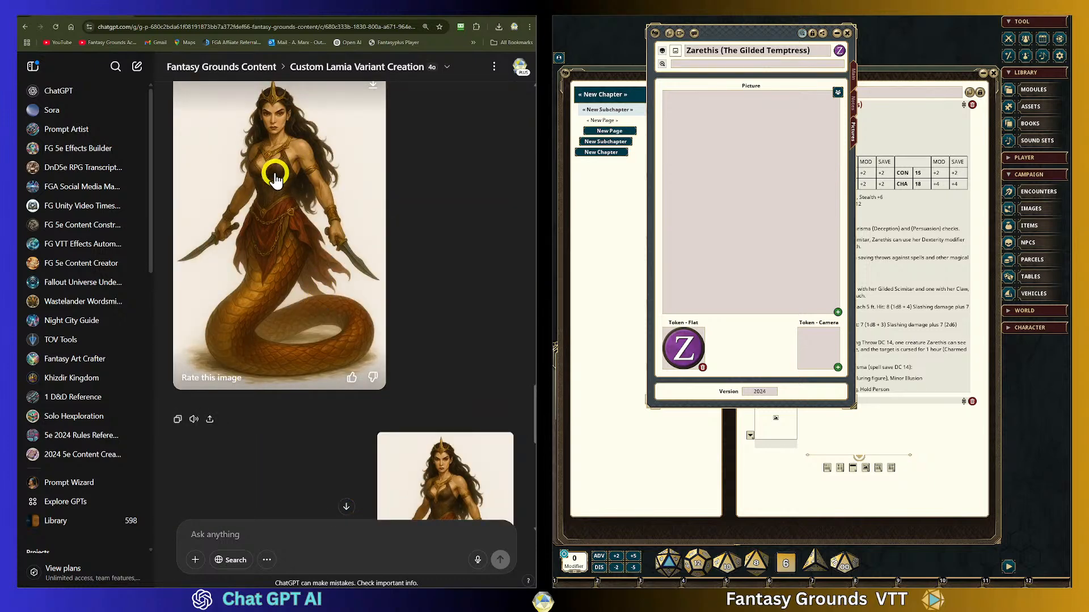
scroll(276, 179, "up", 5)
scroll(308, 210, "down", 15)
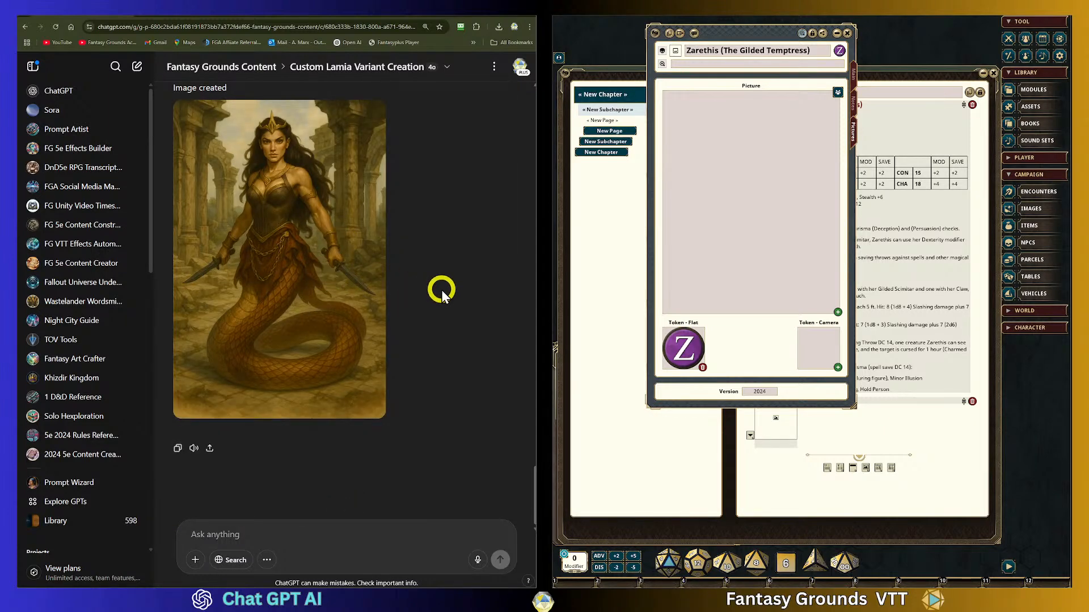
scroll(441, 288, "up", 12)
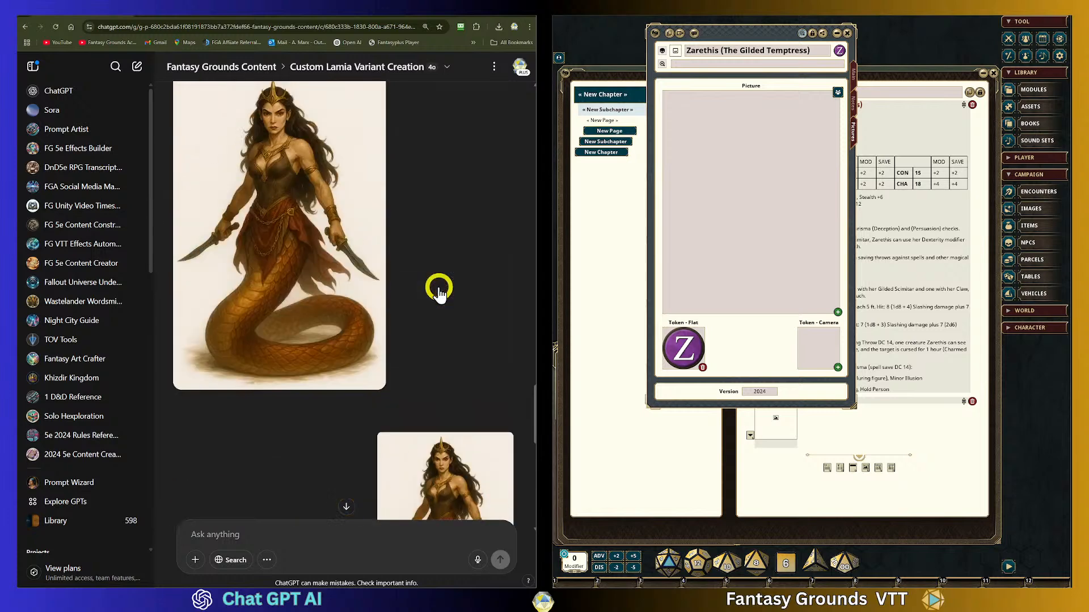
scroll(439, 288, "up", 15)
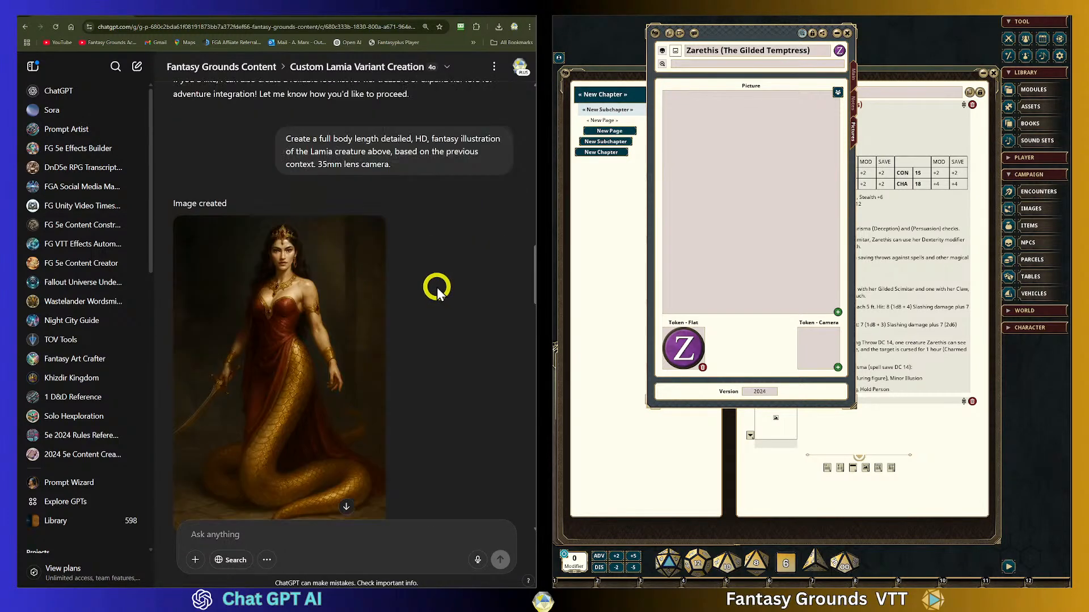
scroll(305, 391, "down", 12)
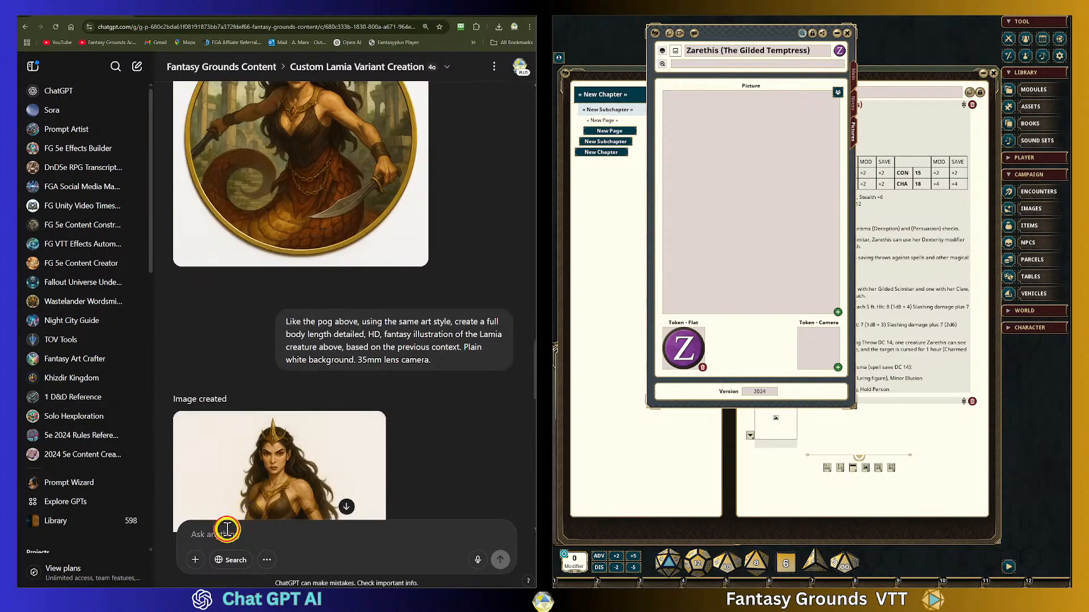
Draft the prompt "Based off of the previous context, create 4th level adventure" and correct its spelling mistakes.
left_click(229, 531)
type("Ba")
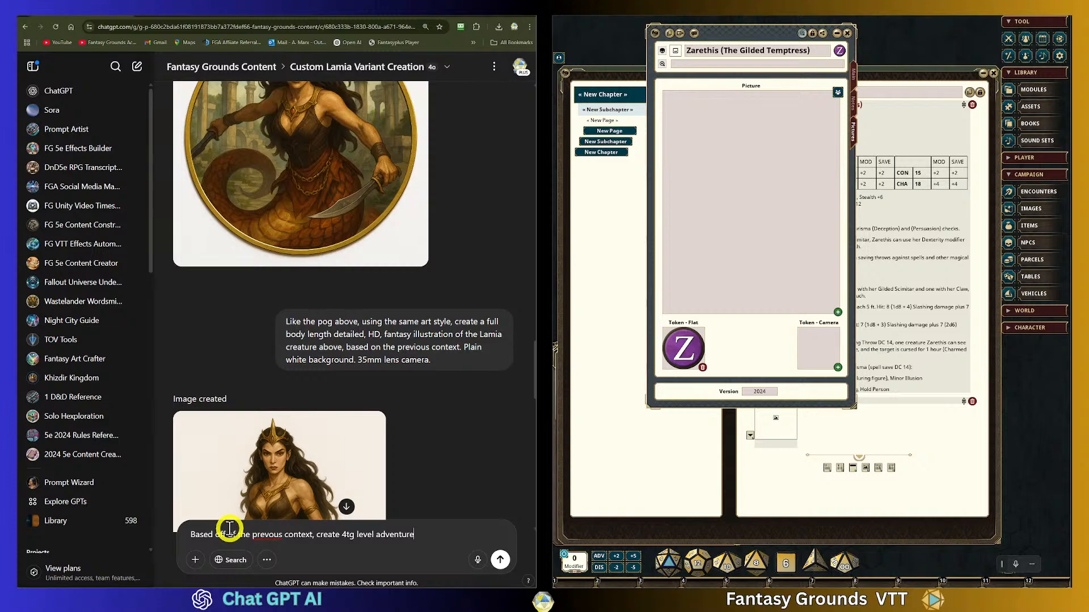
right_click(267, 534)
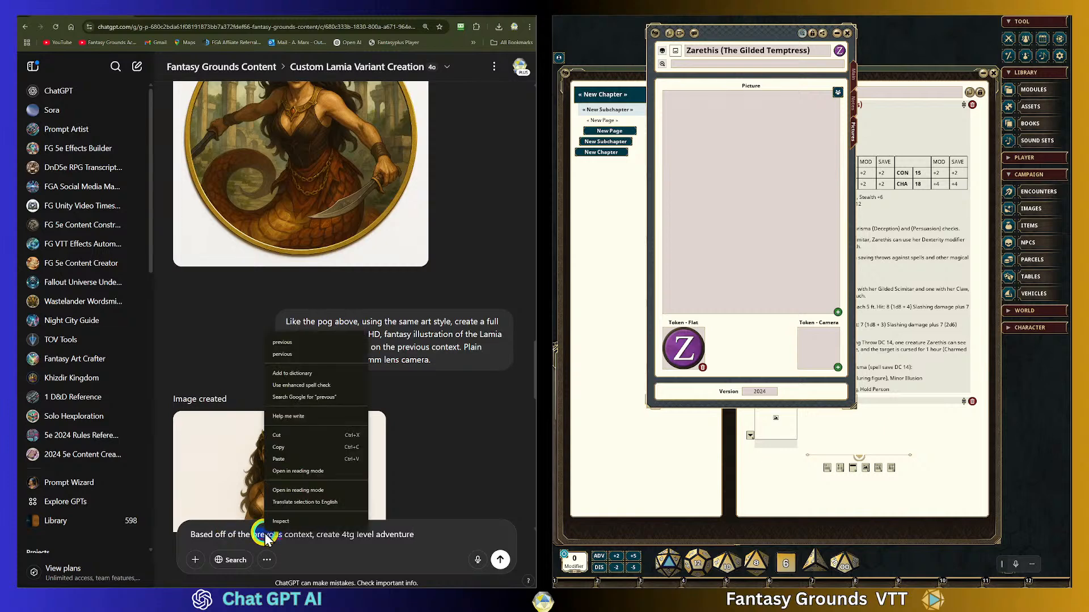
left_click(290, 342)
left_click(357, 537)
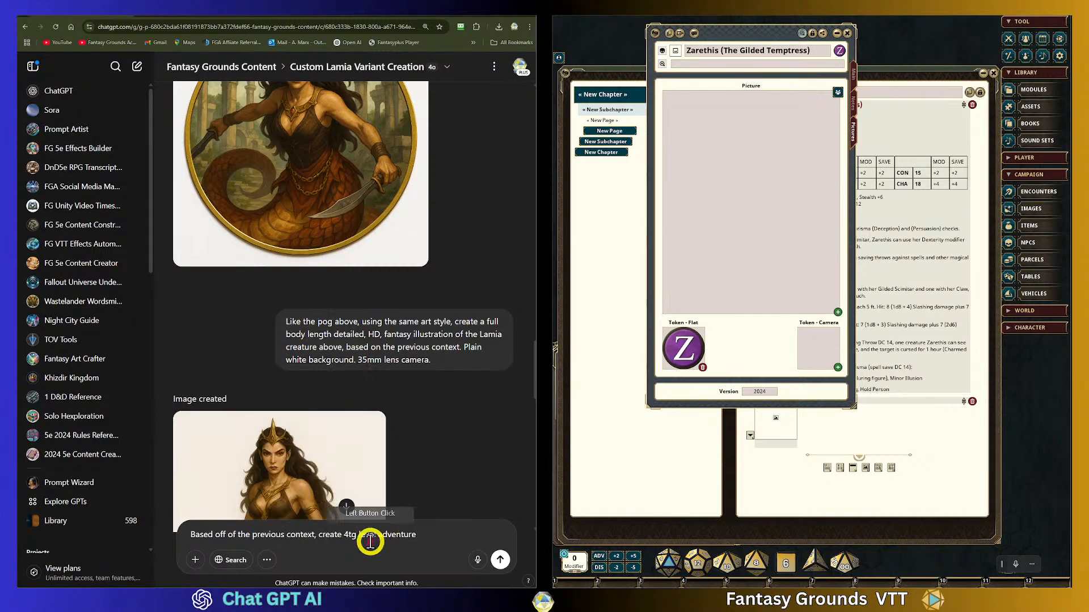
key("BackSpace")
type("h")
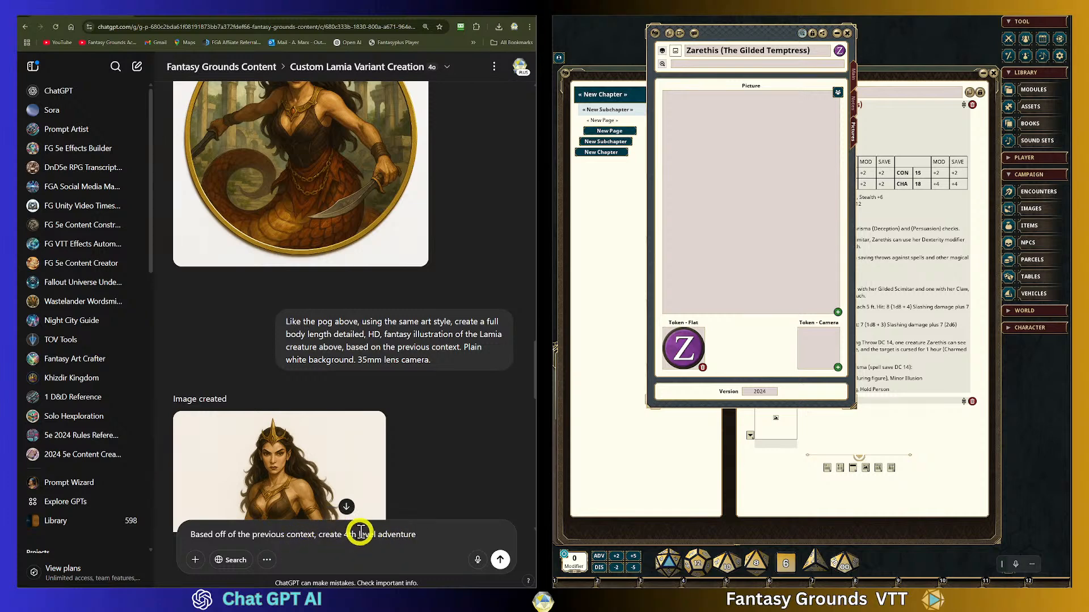
Extend the adventure prompt with "for 4-5 players using the upload adventure template".
left_click(468, 543)
type("for 4-5 players")
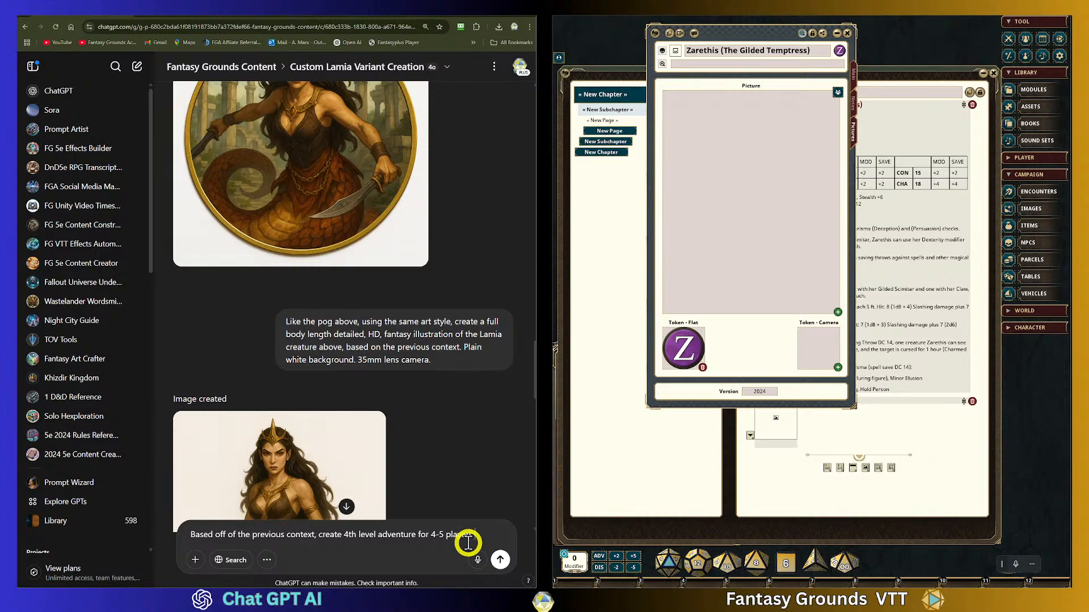
type("he template")
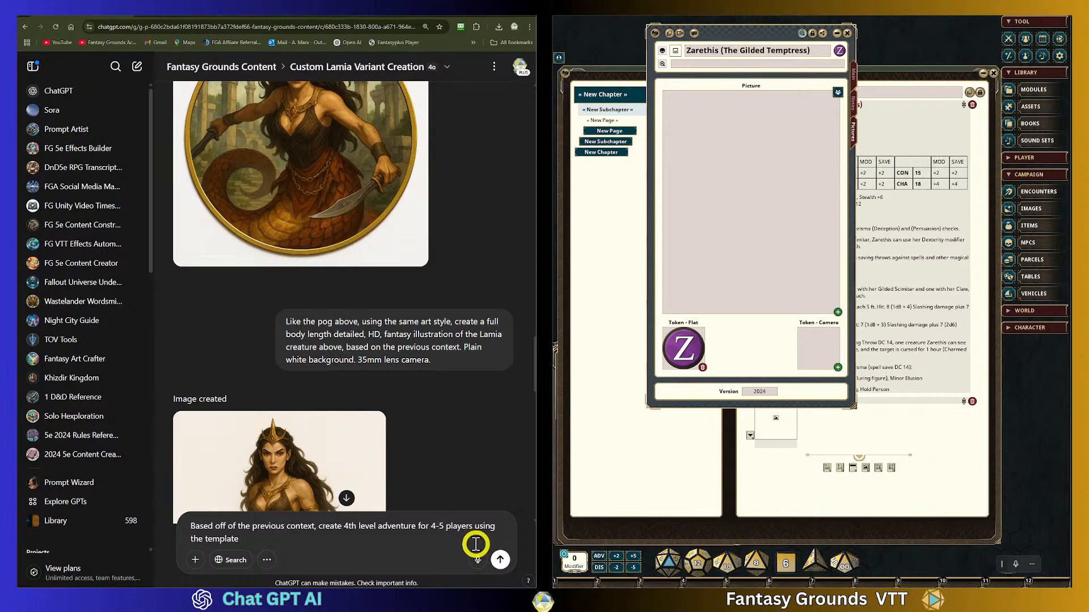
left_click(507, 532)
type("the upload")
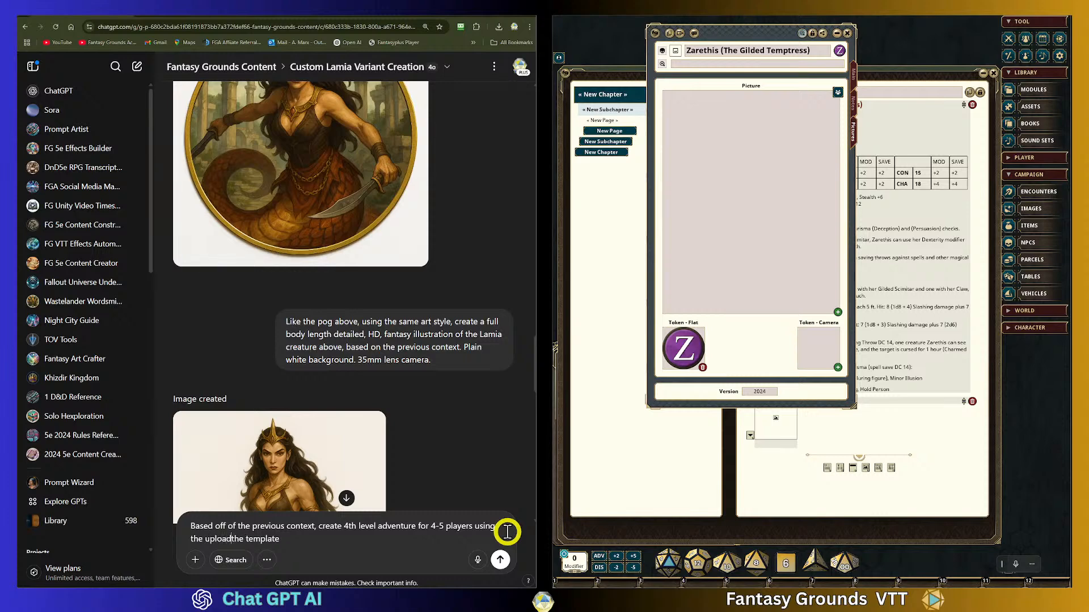
left_click(233, 539)
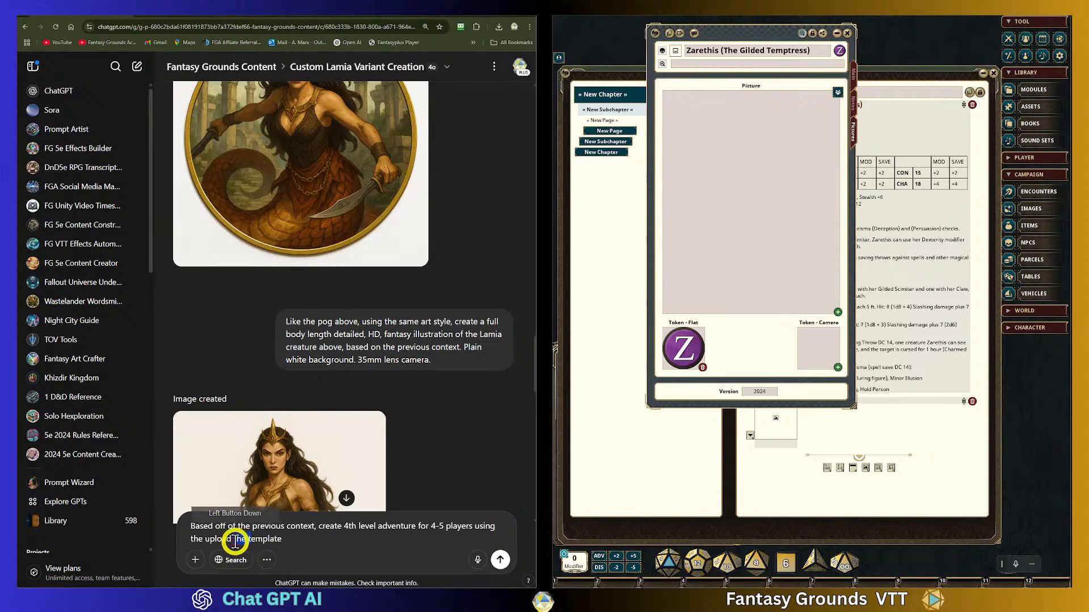
left_click_drag(233, 540, 284, 546)
type("adventure")
left_click(321, 544)
left_click(275, 538)
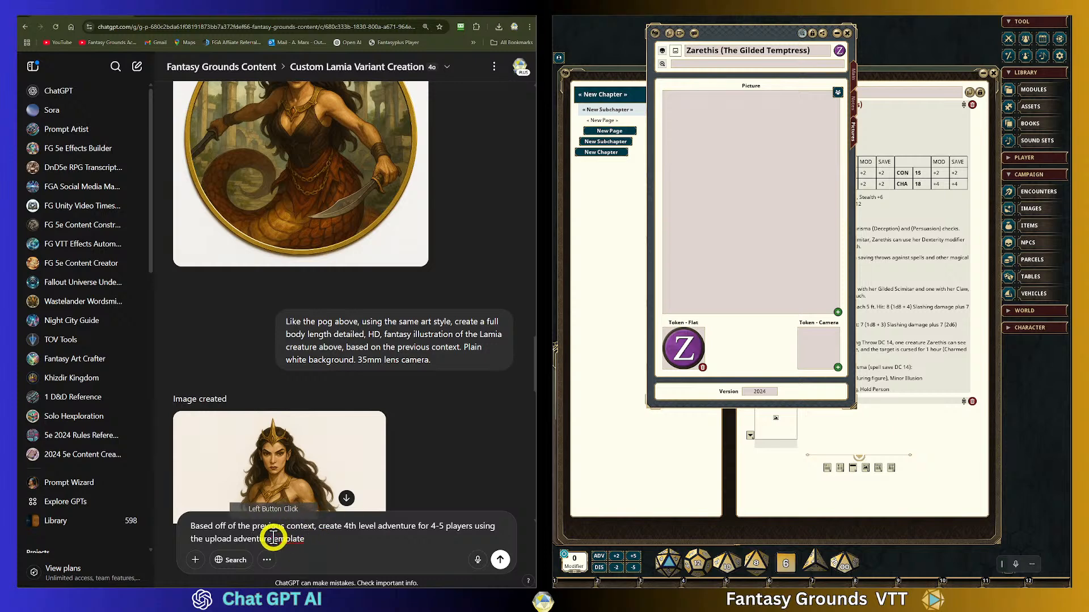
type("t")
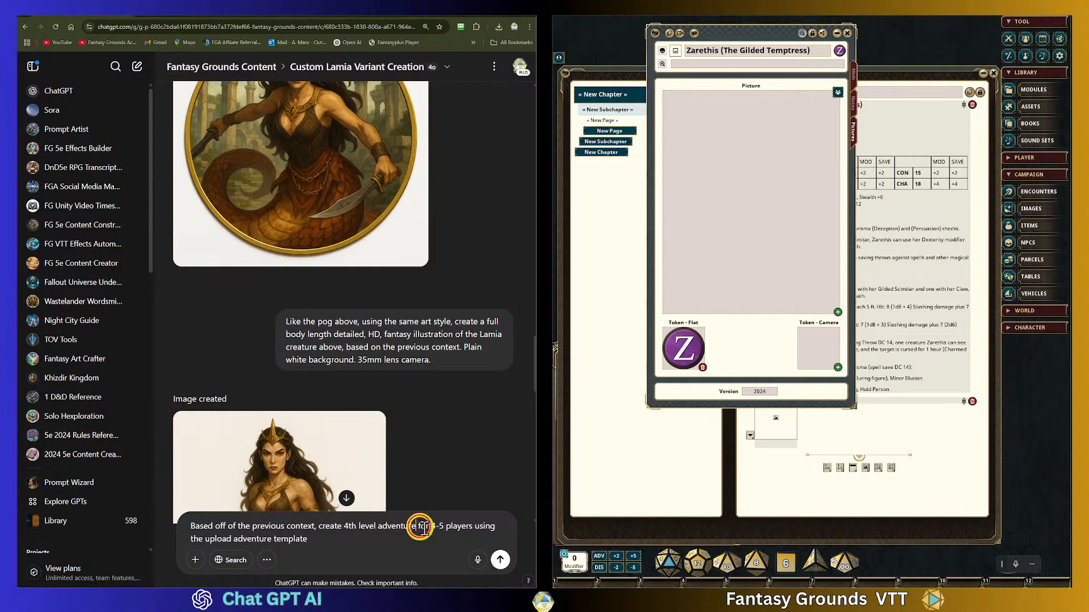
left_click(457, 538)
type("outlin")
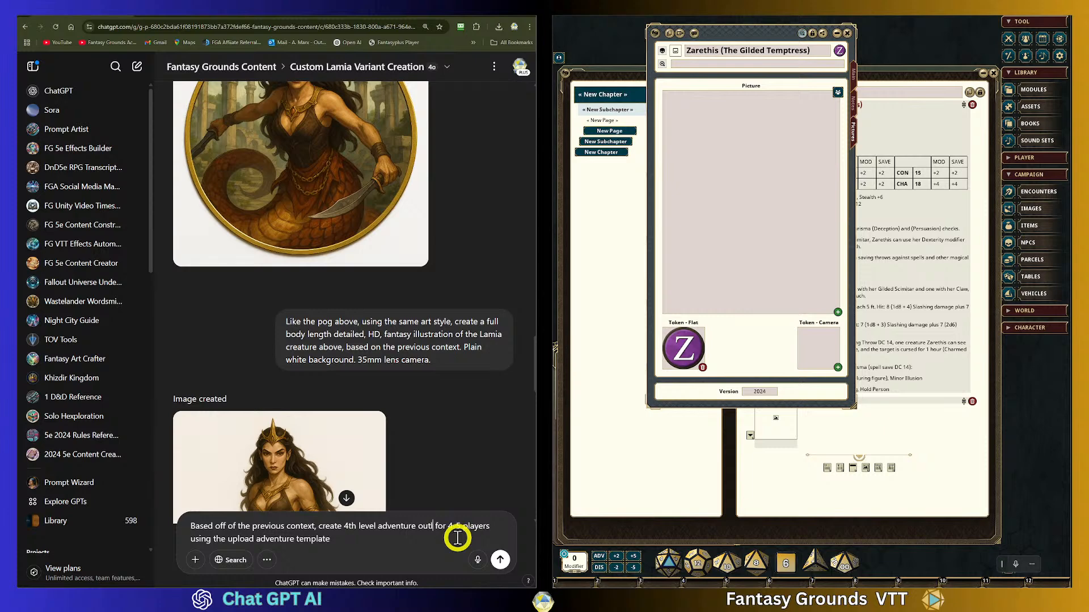
type("e")
key("BackSpace")
key("BackSpace")
key("BackSpace")
key("BackSpace")
key("BackSpace")
key("BackSpace")
key("BackSpace")
key("BackSpace")
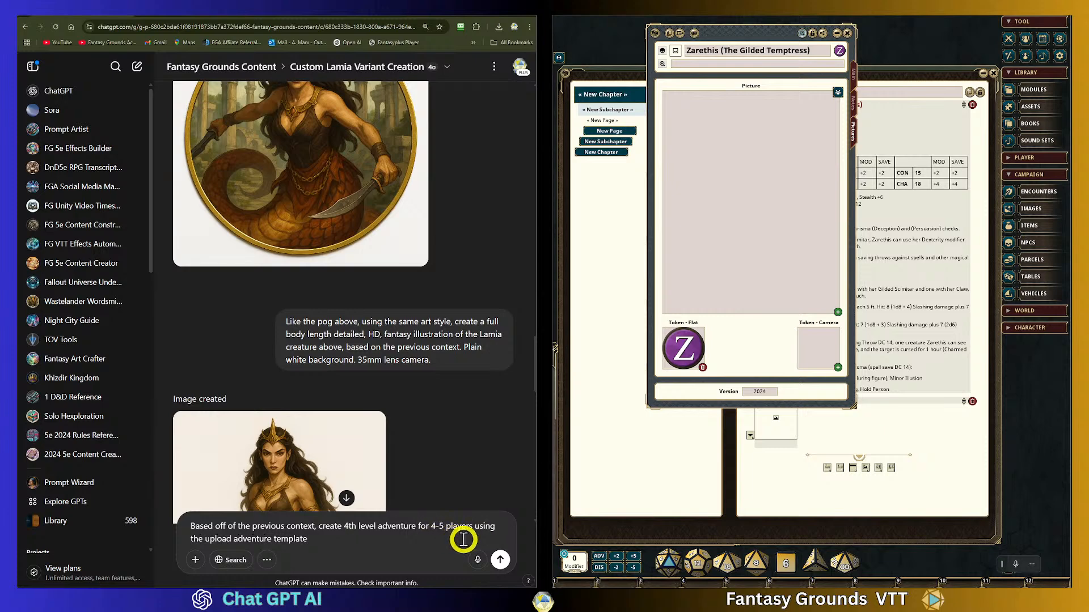
End the adventure prompt with a period and send it.
left_click(364, 552)
type(".")
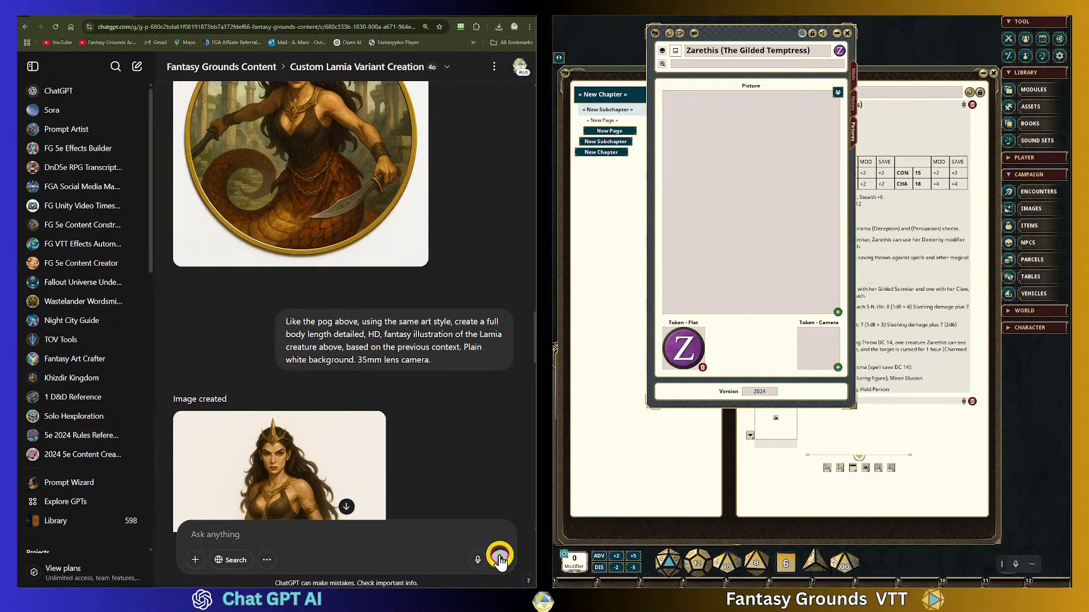
left_click(500, 560)
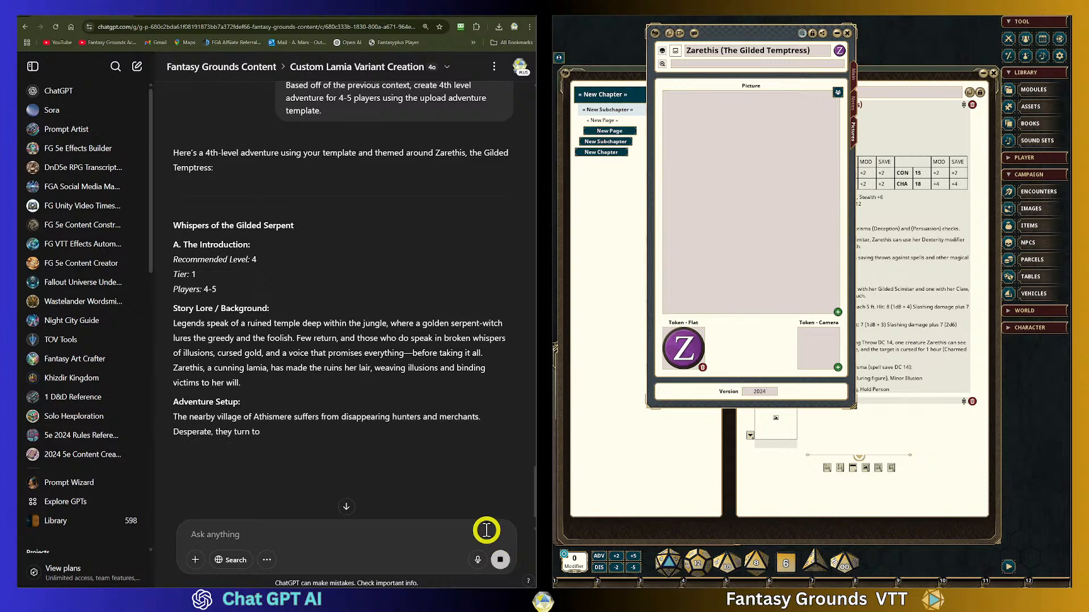
Read the opening of the generated adventure and look back at the temple-background Lamia image.
scroll(309, 384, "down", 1)
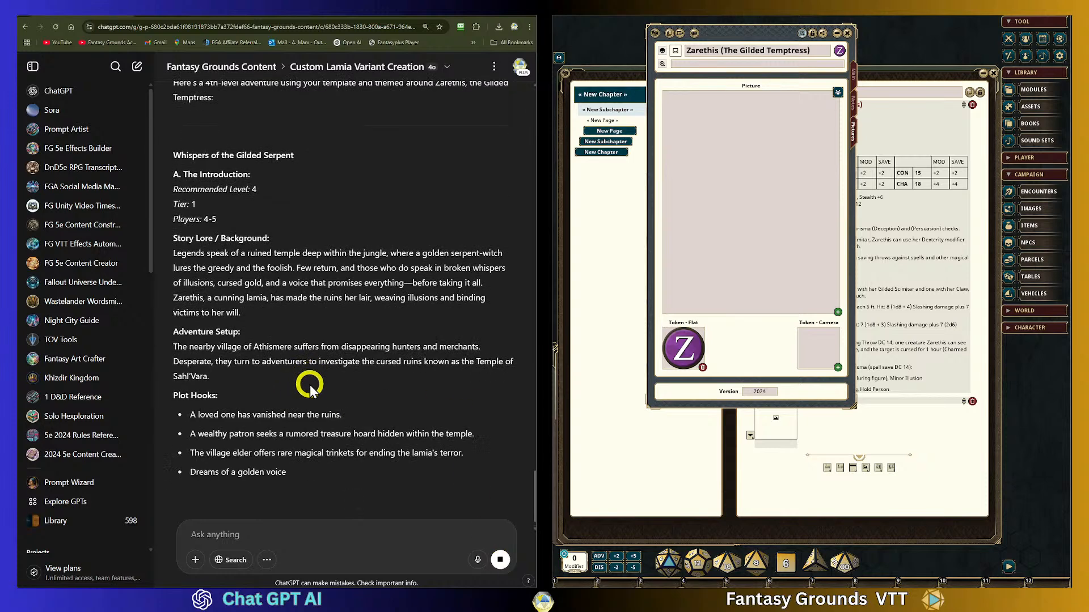
scroll(309, 383, "up", 4)
scroll(308, 382, "up", 5)
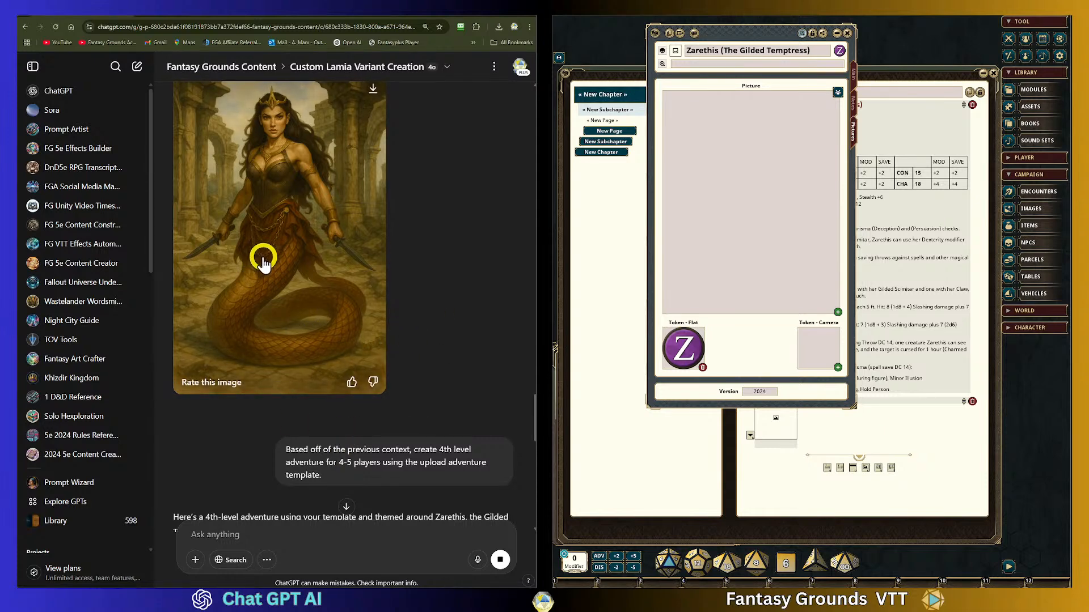
scroll(304, 287, "down", 3)
scroll(304, 288, "up", 10)
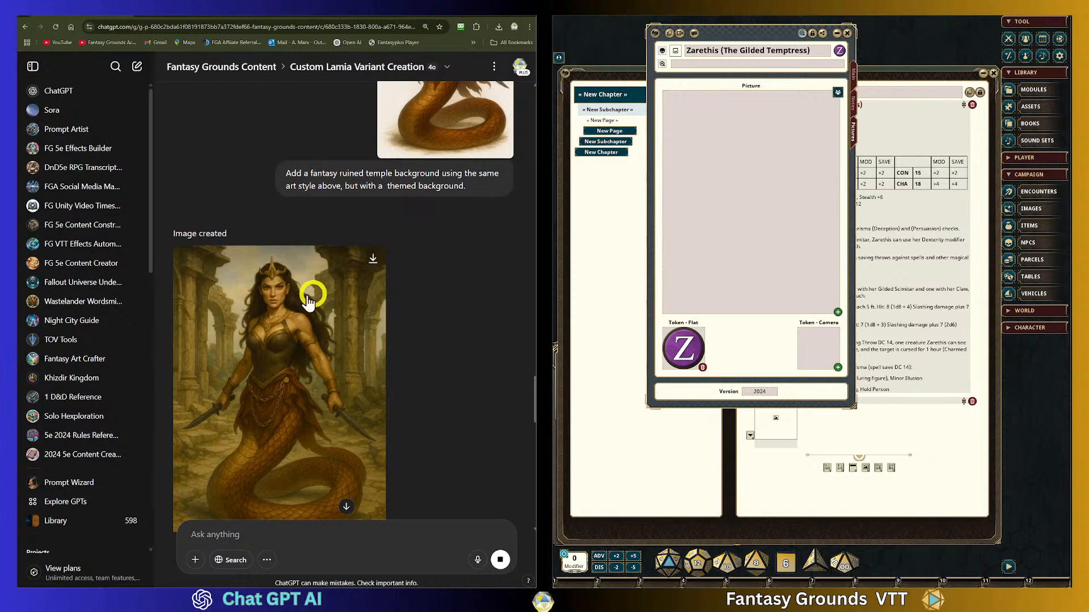
Skim the generated adventure from its introduction through Area Five and reread the Story Lore / Background section.
scroll(337, 349, "down", 15)
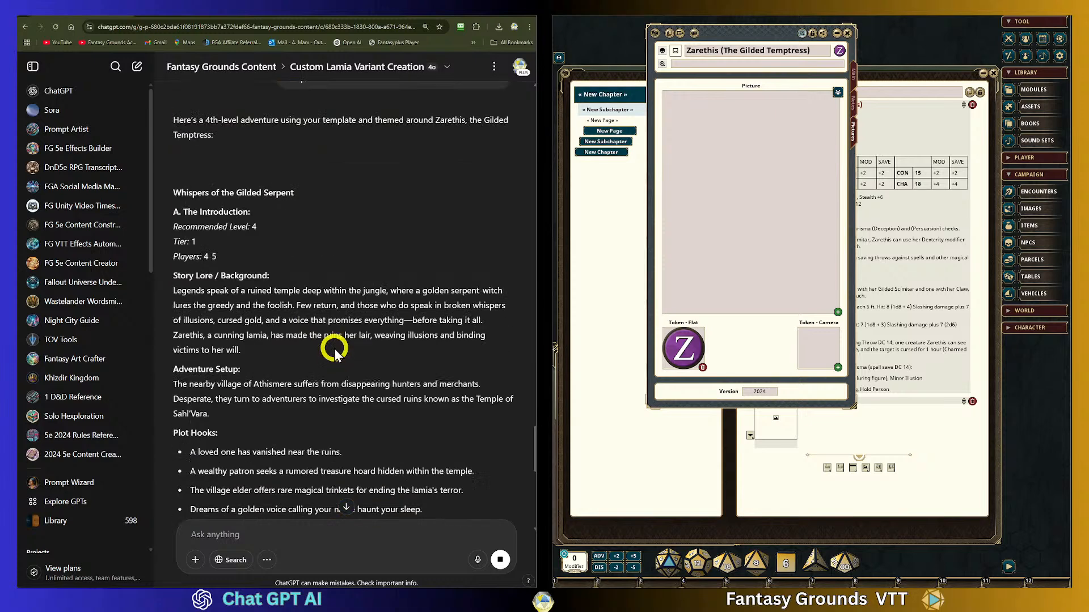
scroll(335, 347, "down", 3)
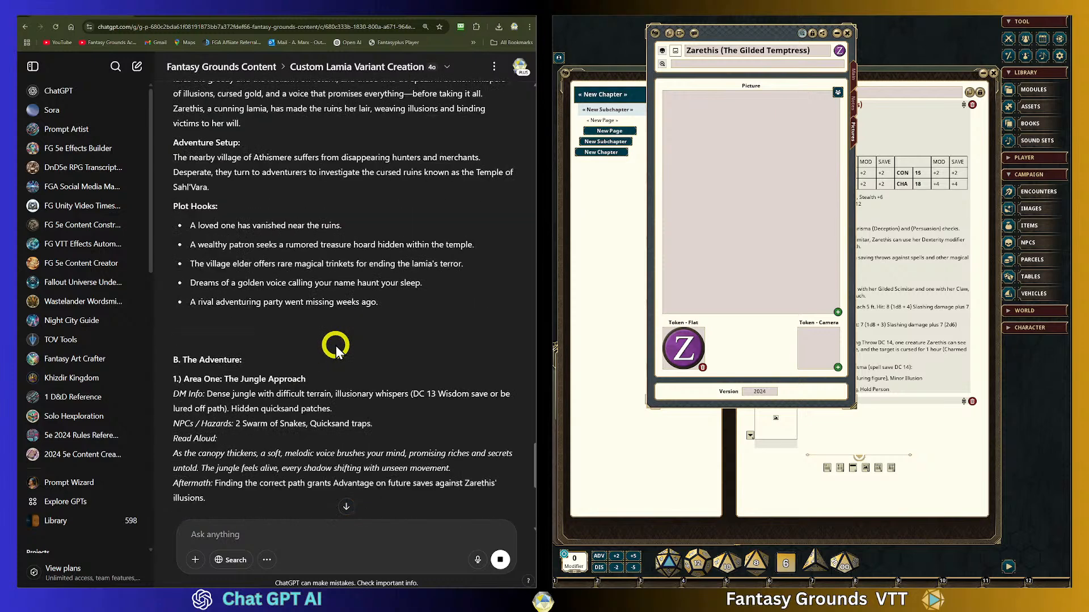
scroll(337, 345, "down", 5)
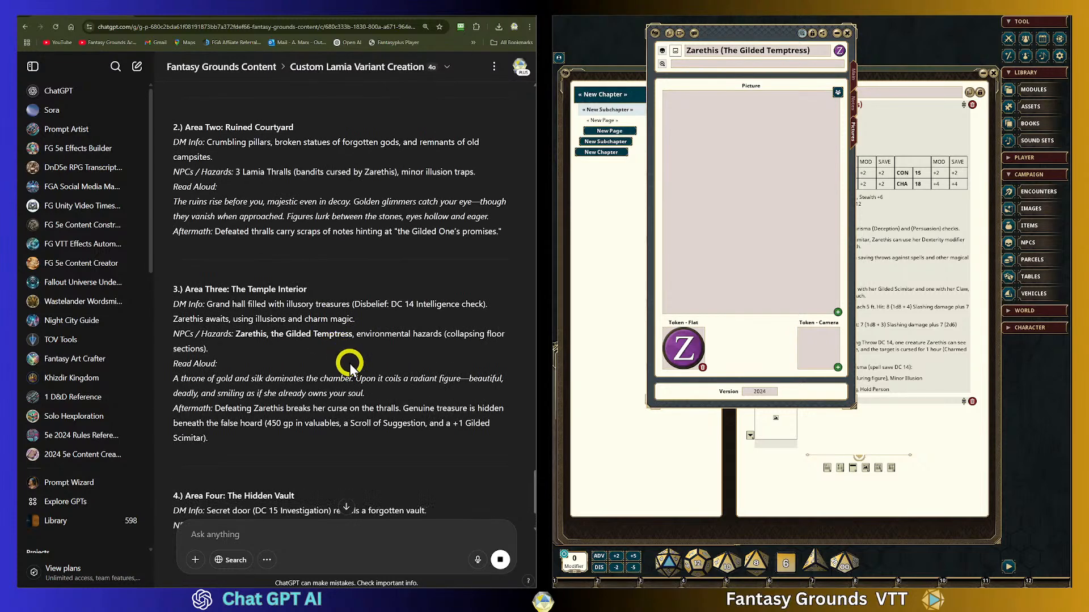
scroll(350, 362, "down", 4)
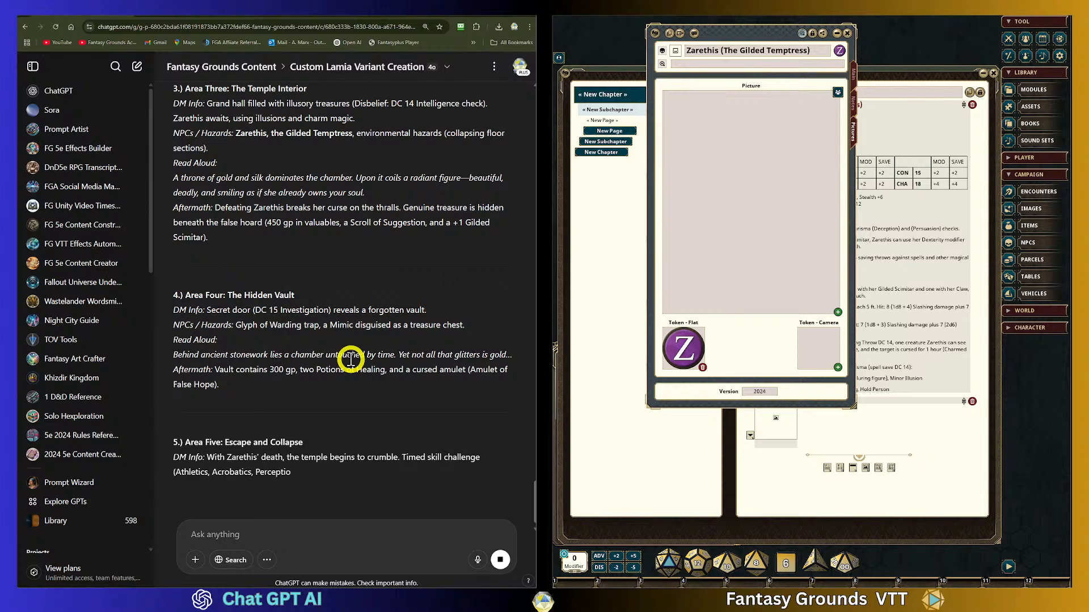
scroll(350, 358, "up", 12)
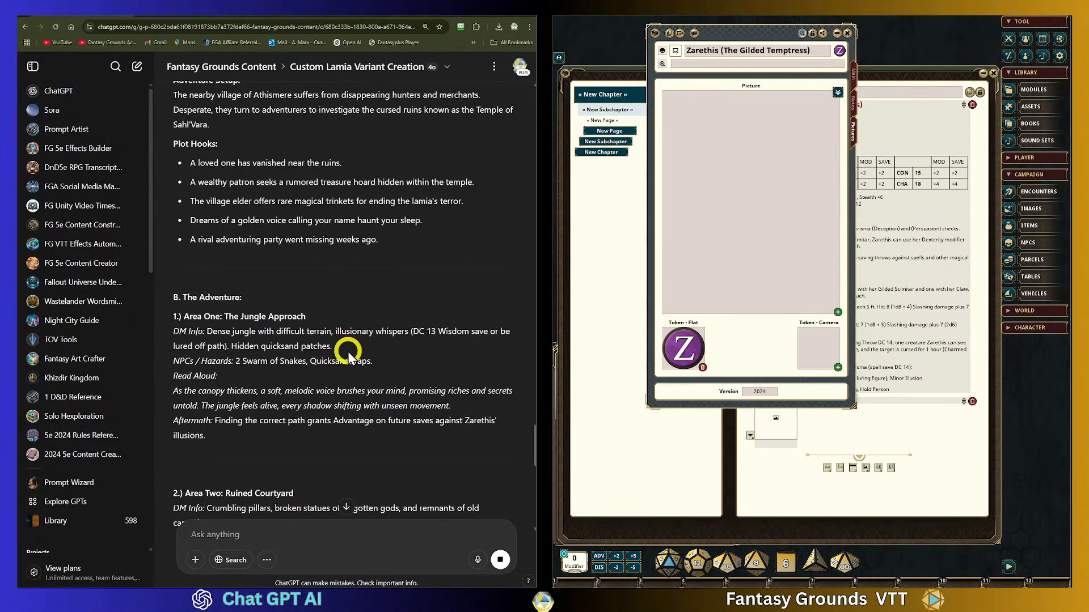
scroll(348, 351, "up", 5)
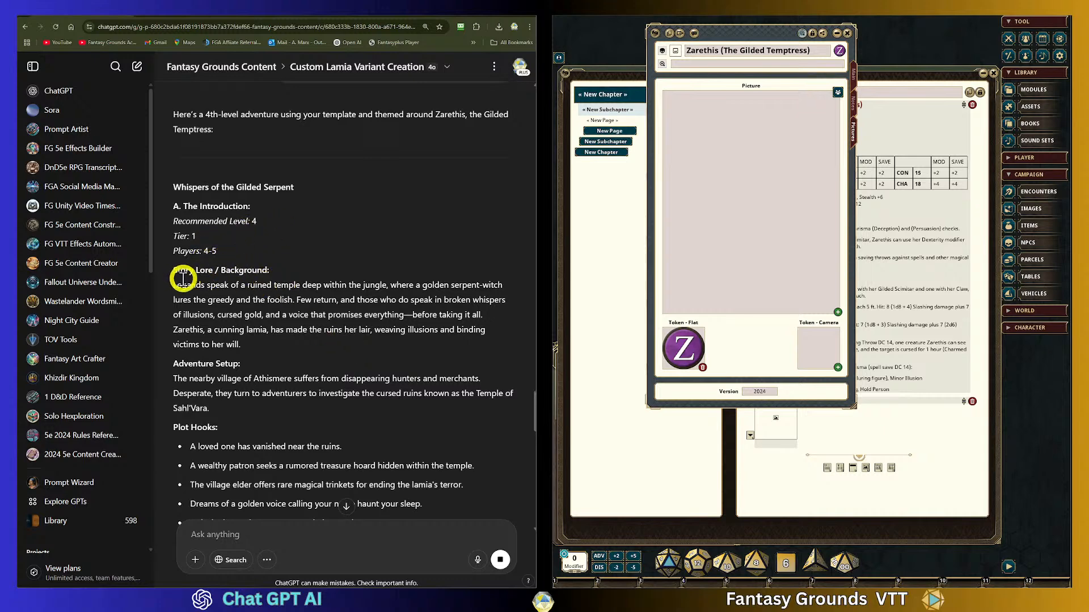
left_click_drag(176, 284, 451, 349)
left_click(415, 235)
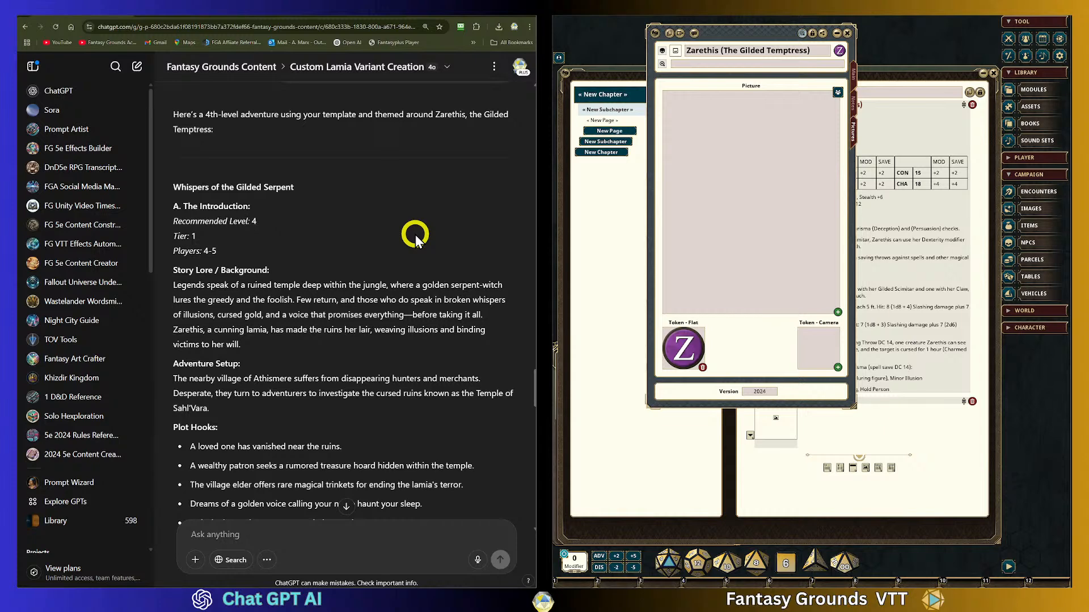
Review the adventure's setup, plot hooks and area descriptions, then its outro rewards and appendices.
scroll(415, 238, "down", 2)
left_click_drag(197, 333, 412, 409)
scroll(351, 396, "down", 3)
left_click_drag(182, 297, 368, 437)
scroll(363, 420, "down", 8)
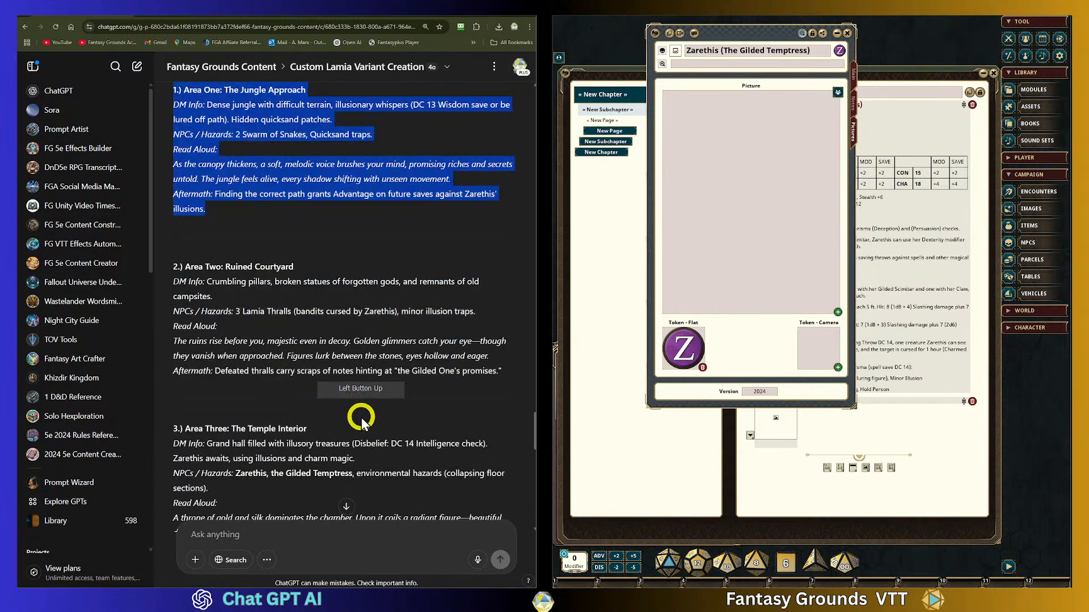
scroll(362, 416, "down", 2)
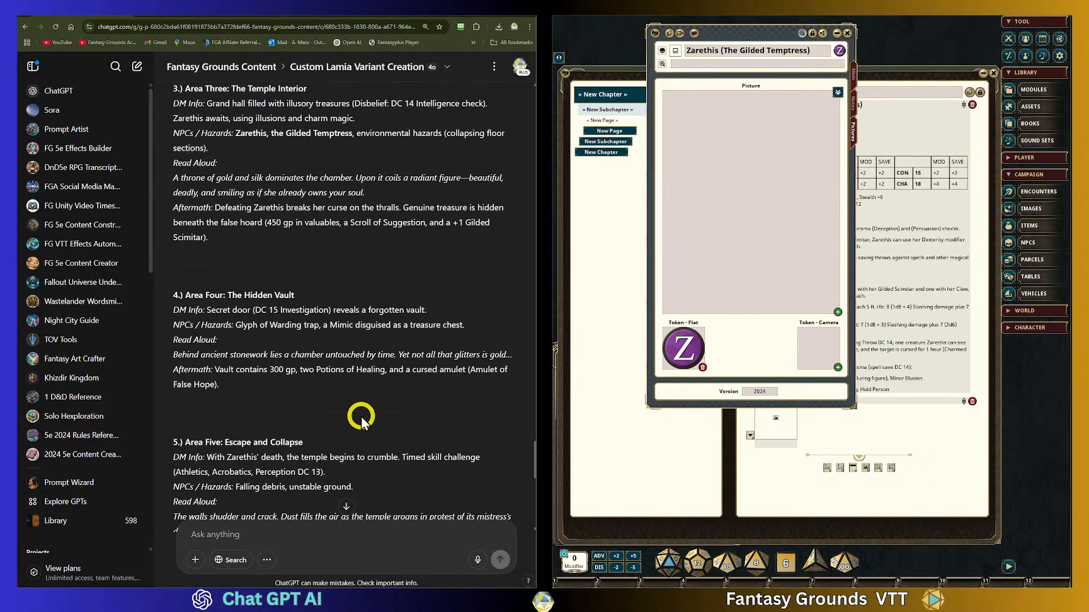
scroll(362, 417, "down", 4)
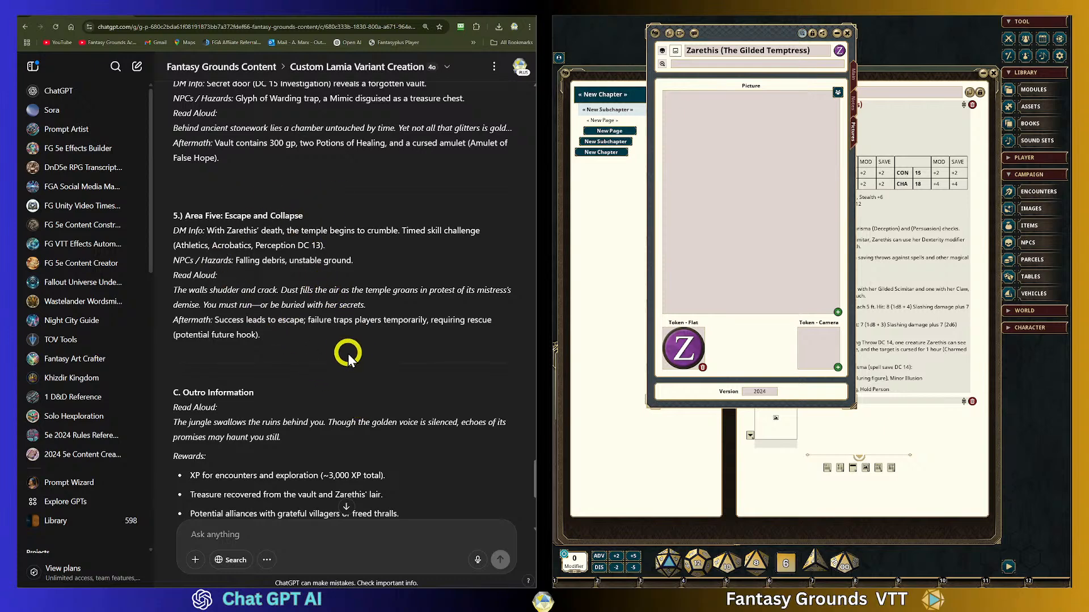
scroll(340, 351, "down", 2)
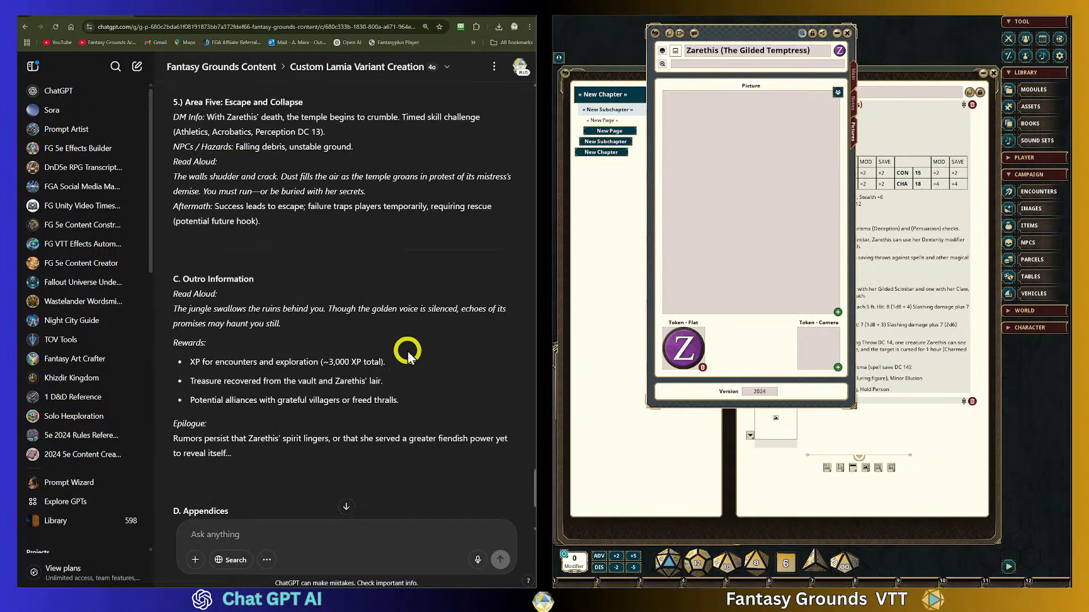
left_click_drag(189, 363, 413, 378)
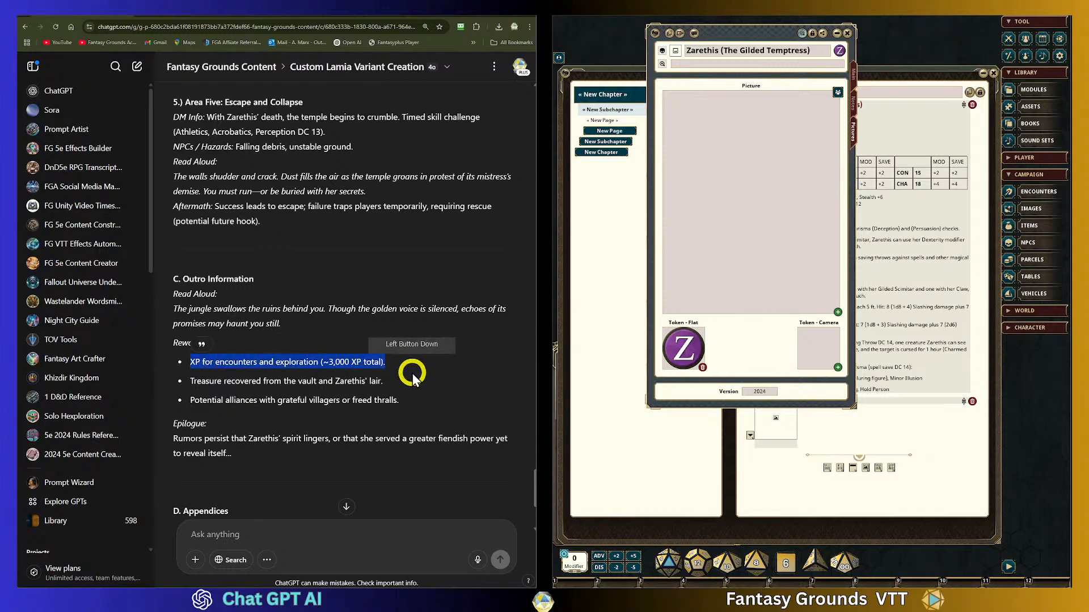
scroll(414, 374, "down", 1)
left_click_drag(383, 324, 167, 325)
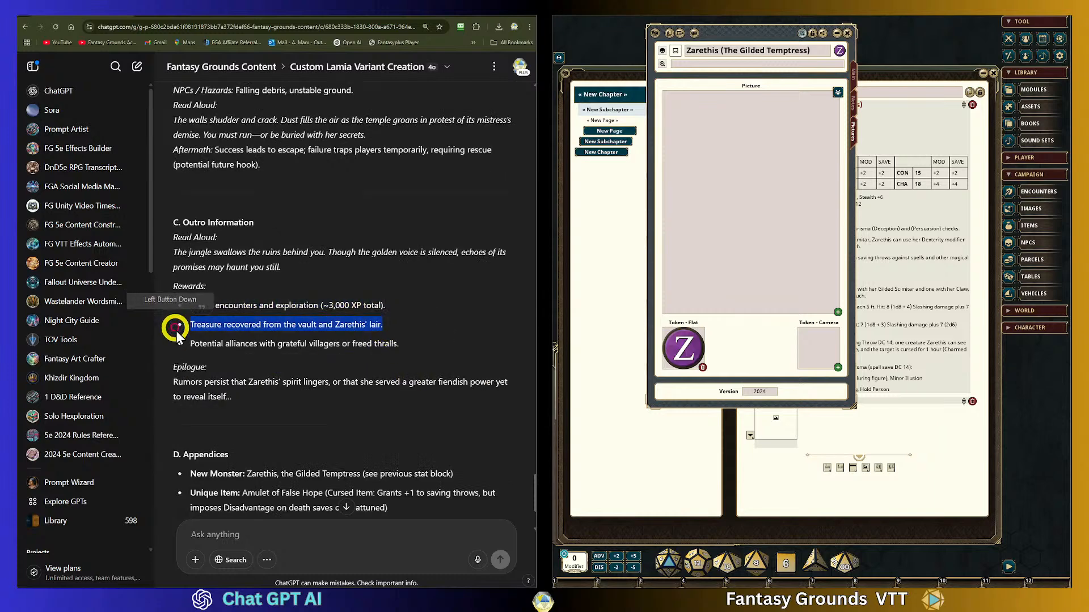
scroll(311, 352, "down", 3)
Send the prompt "Look for plot holes and weaknesses in the writing and design, and also expand some of the sections with a little bit more dialog options.".
left_click(243, 529)
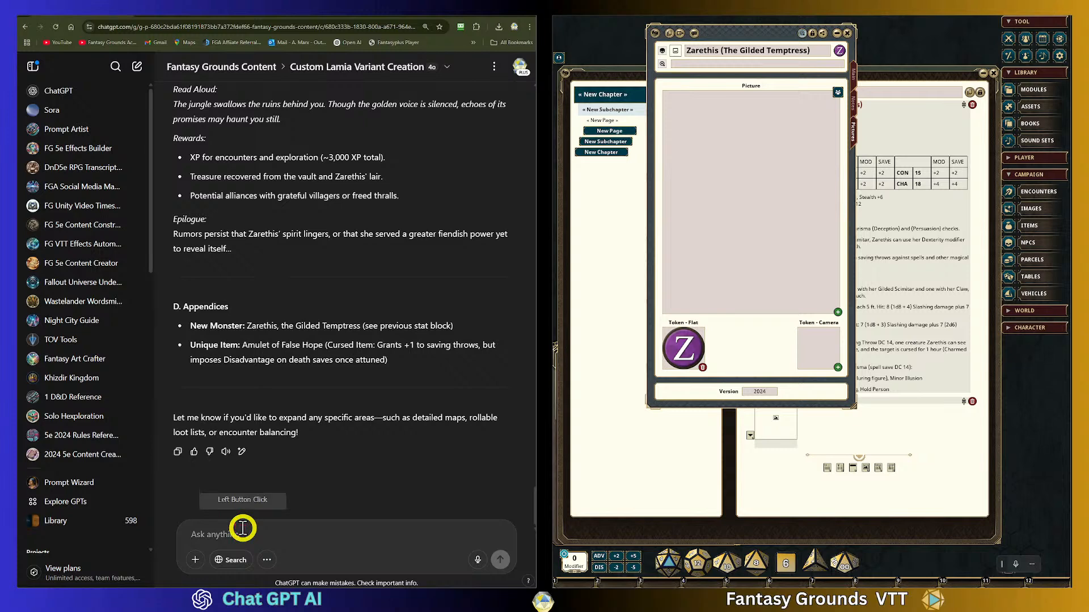
type("Re")
key("BackSpace")
type("N")
key("BackSpace")
type("L")
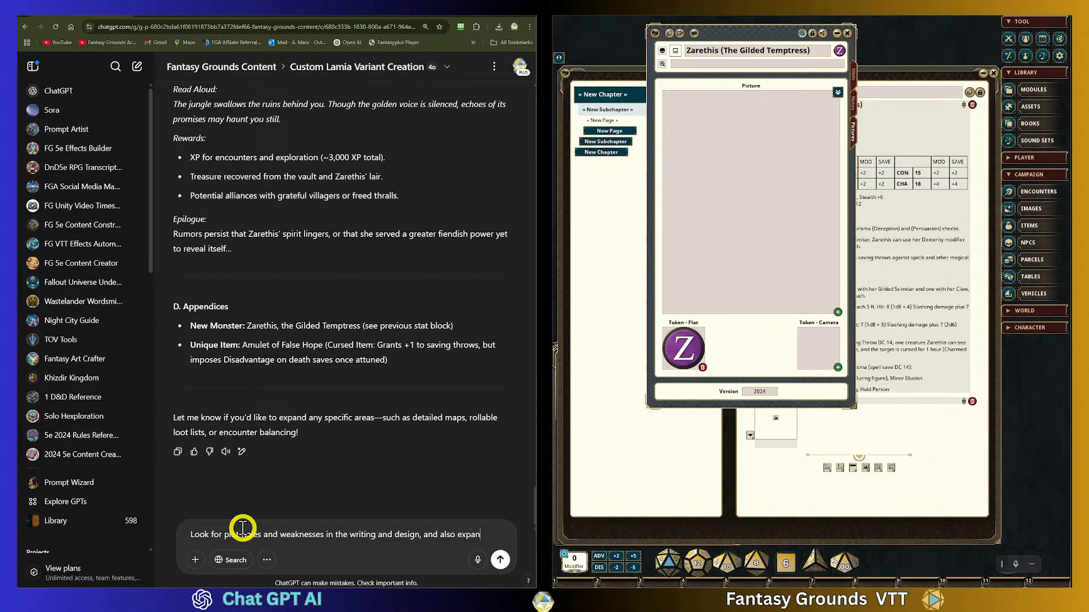
type("ome")
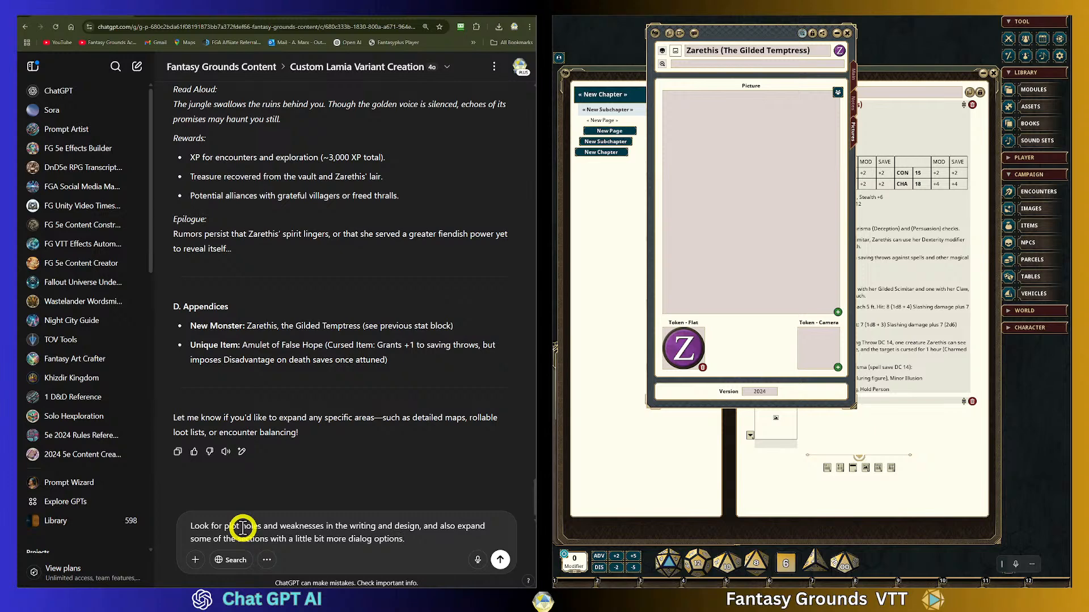
key("Return")
Examine the outro and appendices again, the identified plot holes, the revised sections and the rollable Thrall Dialog Options list.
scroll(323, 243, "up", 8)
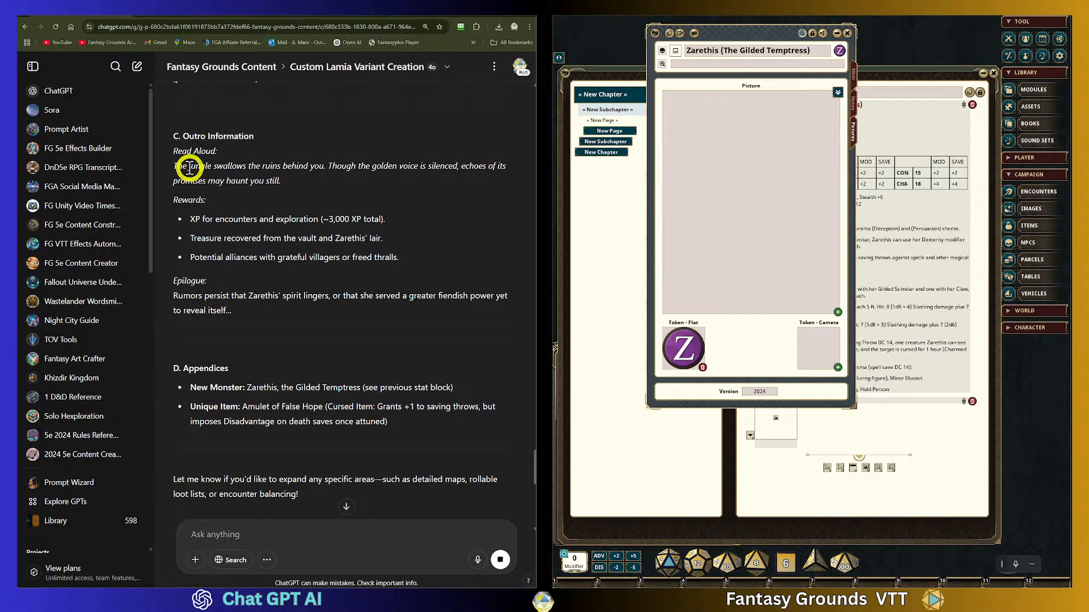
scroll(272, 269, "down", 2)
scroll(260, 259, "up", 2)
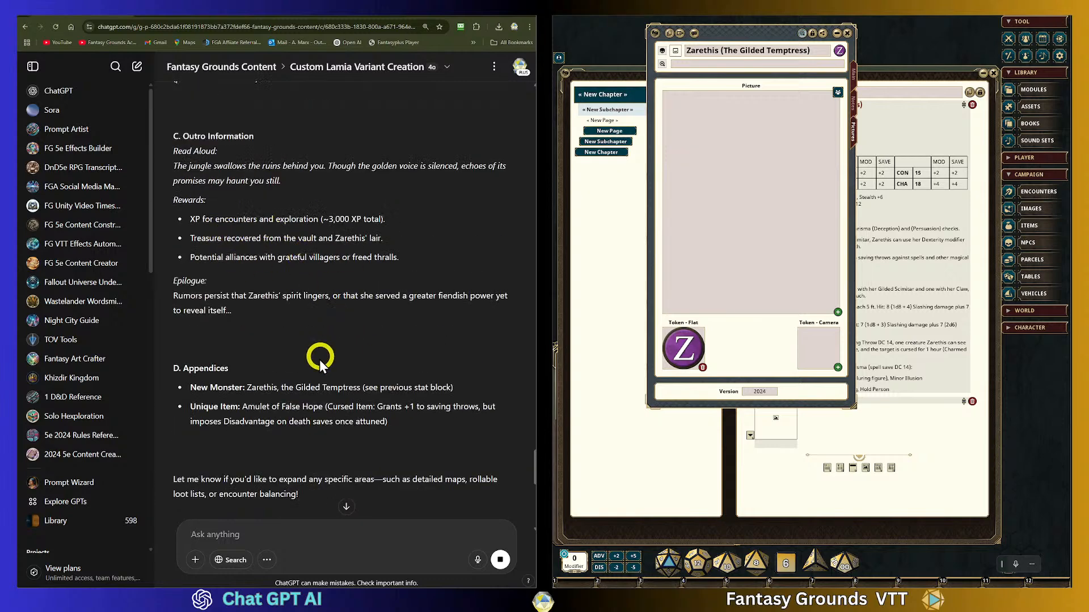
scroll(312, 374, "down", 8)
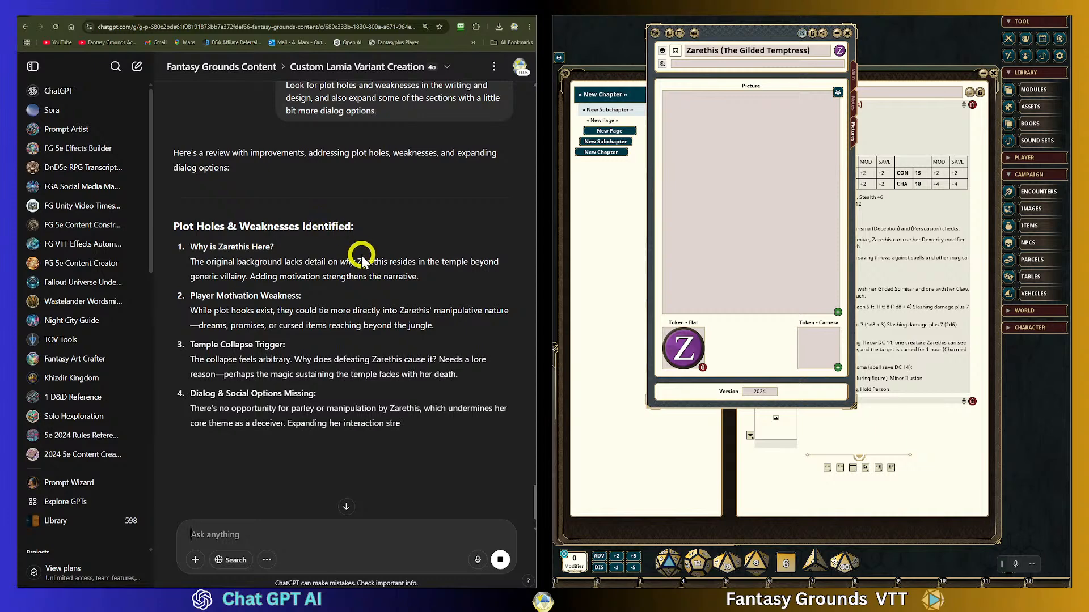
scroll(358, 253, "down", 1)
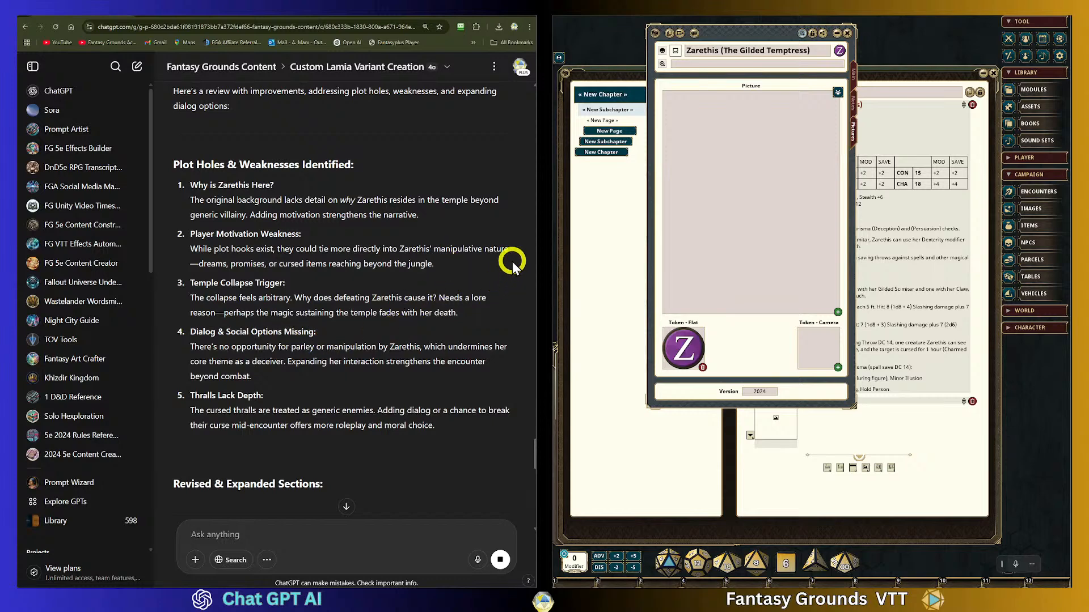
scroll(416, 363, "down", 1)
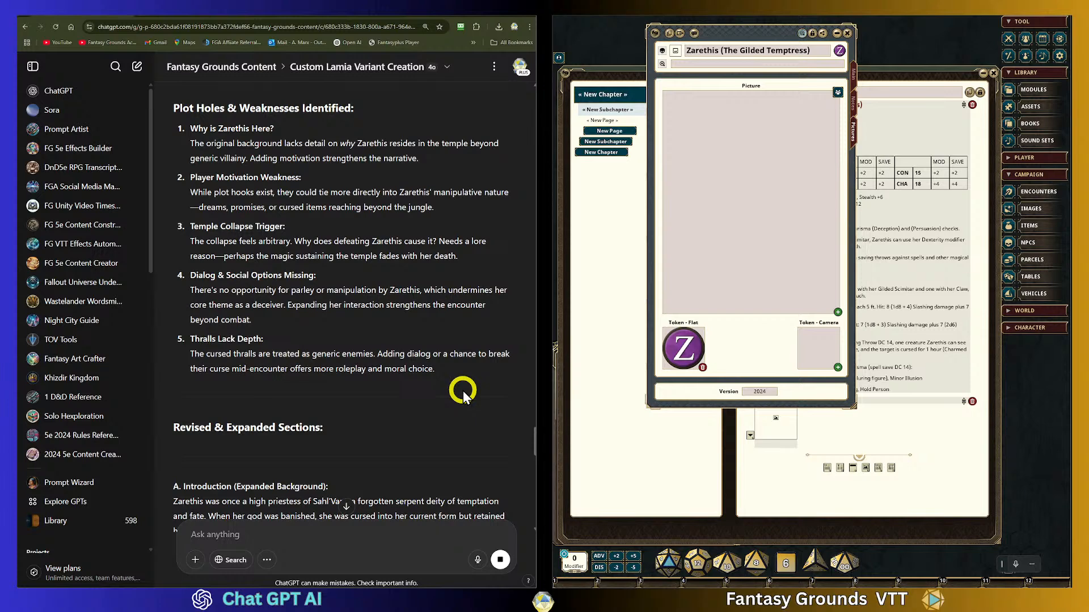
scroll(462, 387, "down", 5)
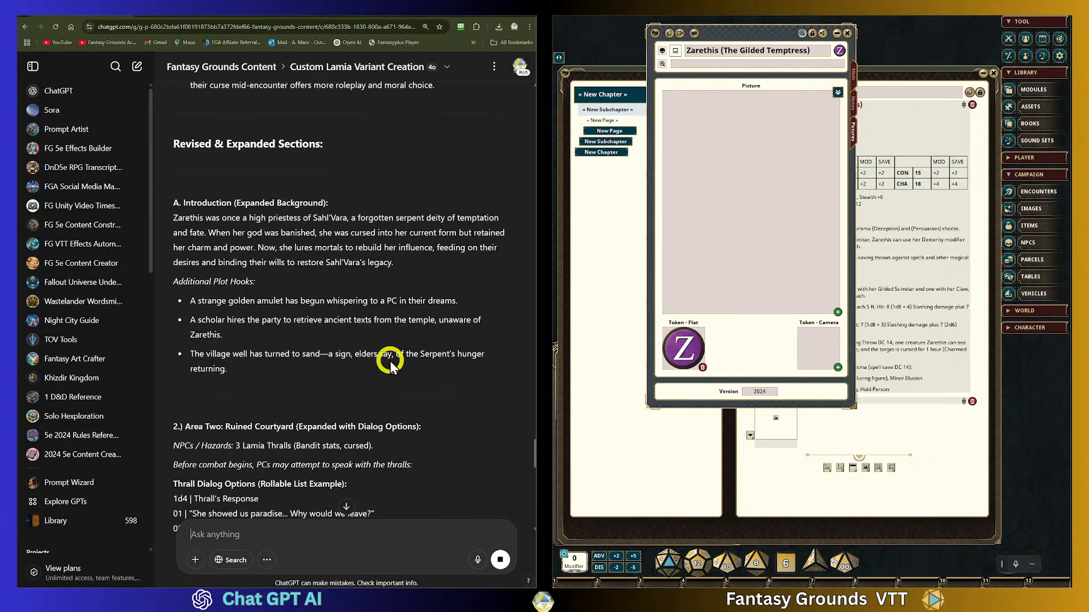
scroll(343, 340, "down", 5)
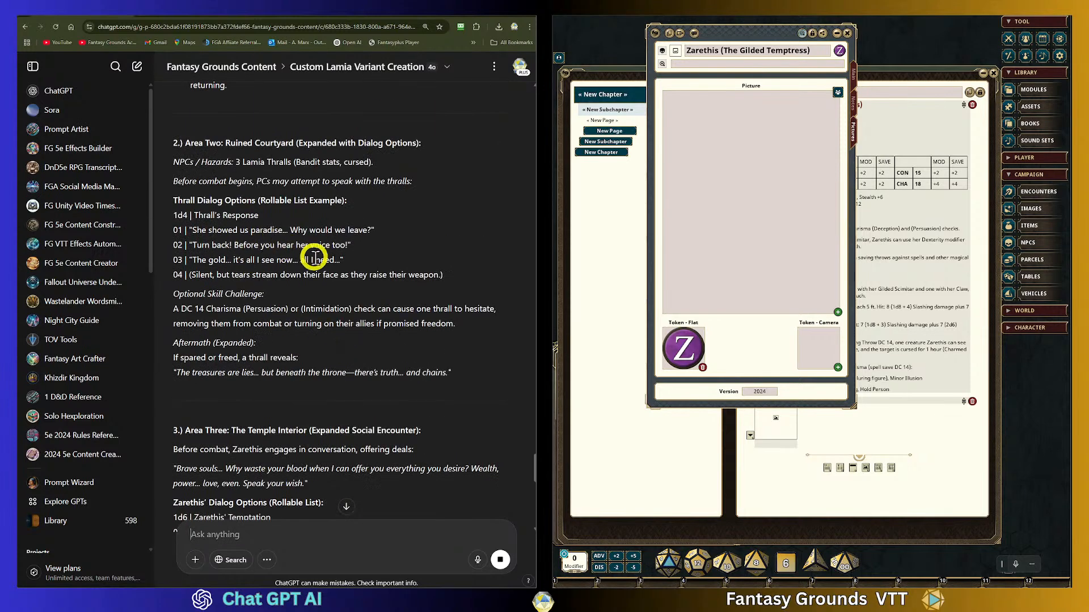
left_click_drag(171, 200, 450, 280)
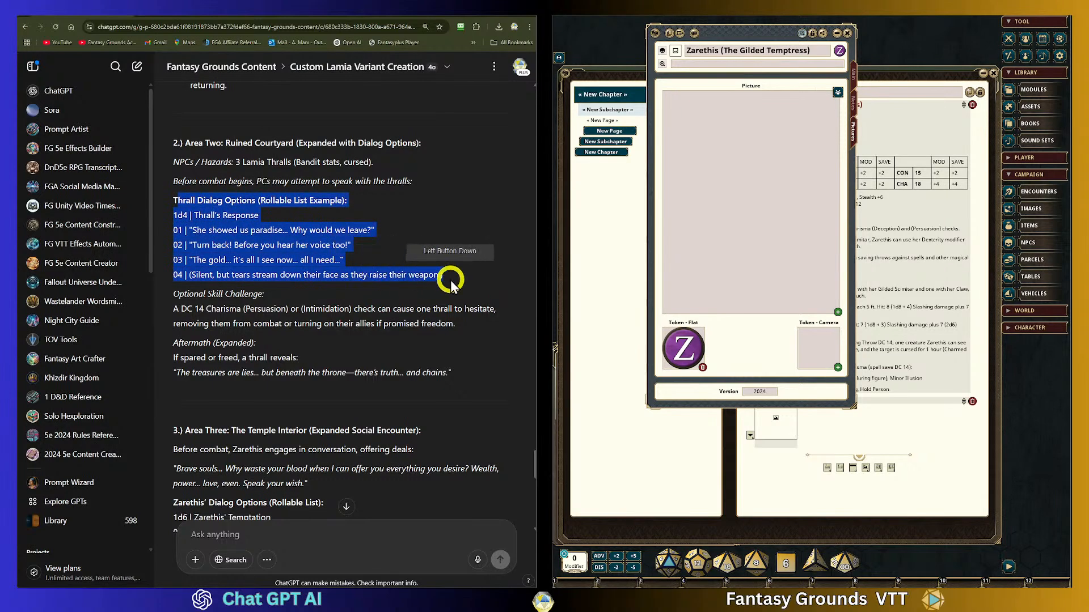
left_click(348, 214)
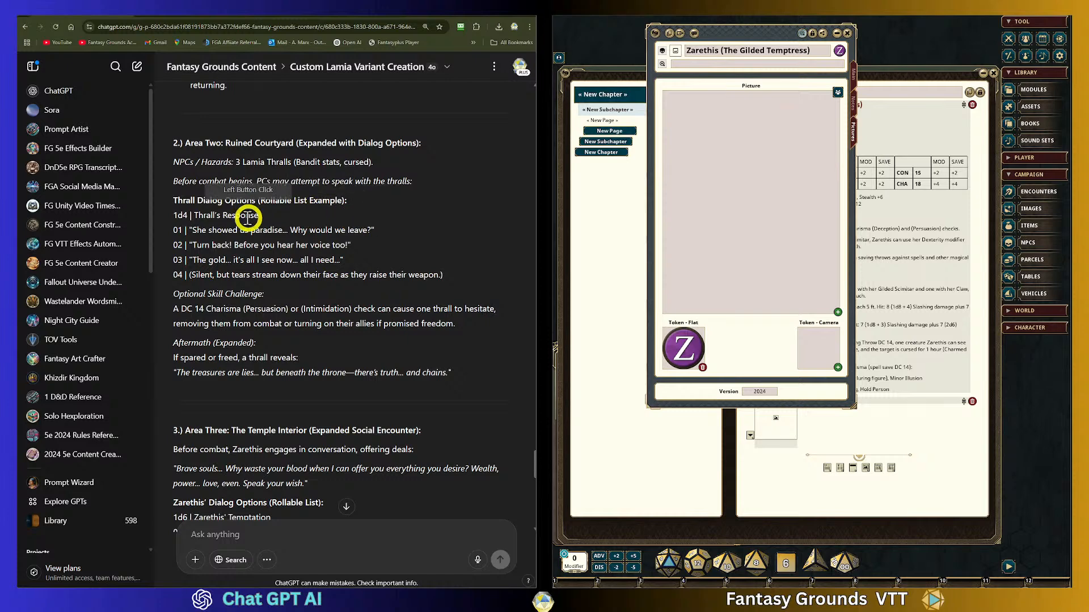
left_click_drag(173, 215, 177, 214)
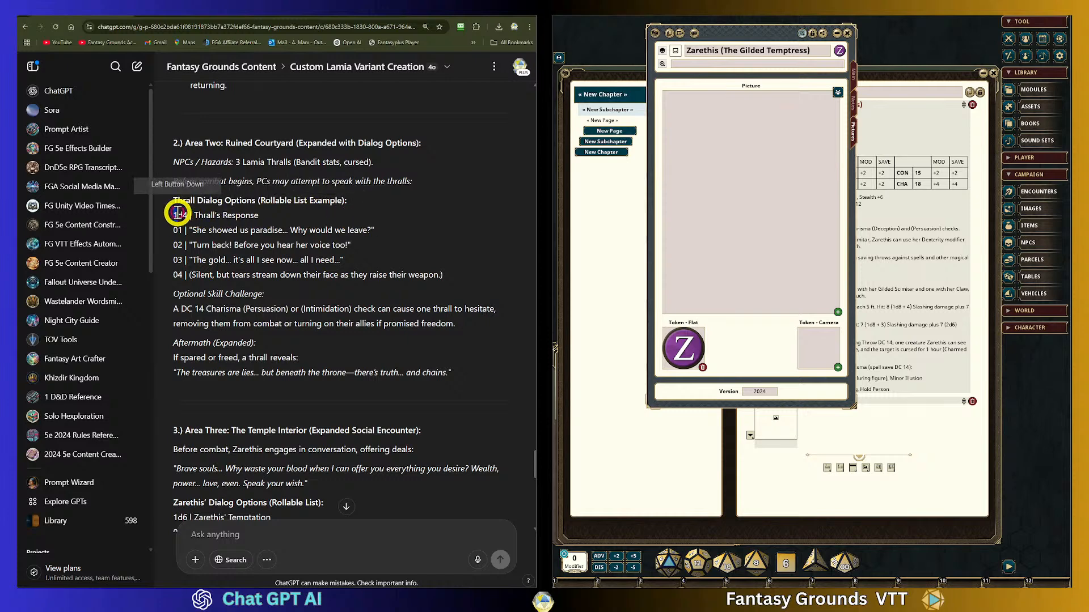
Switch to Fantasy Grounds, open the campaign tables and start a table import, placing its window over the tables list.
left_click(616, 266)
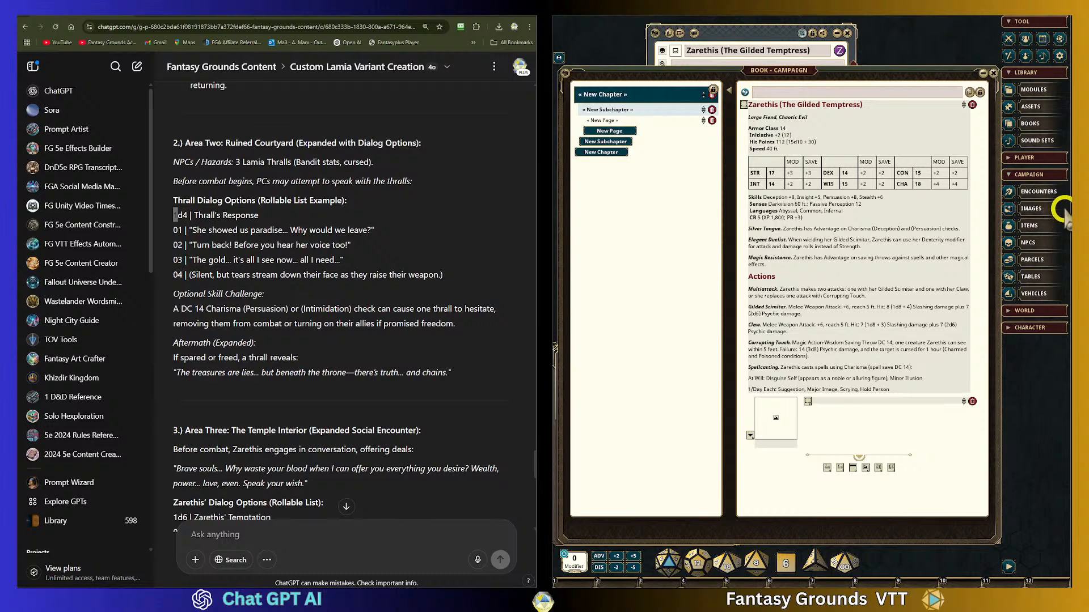
left_click(1033, 276)
left_click_drag(759, 404, 766, 243)
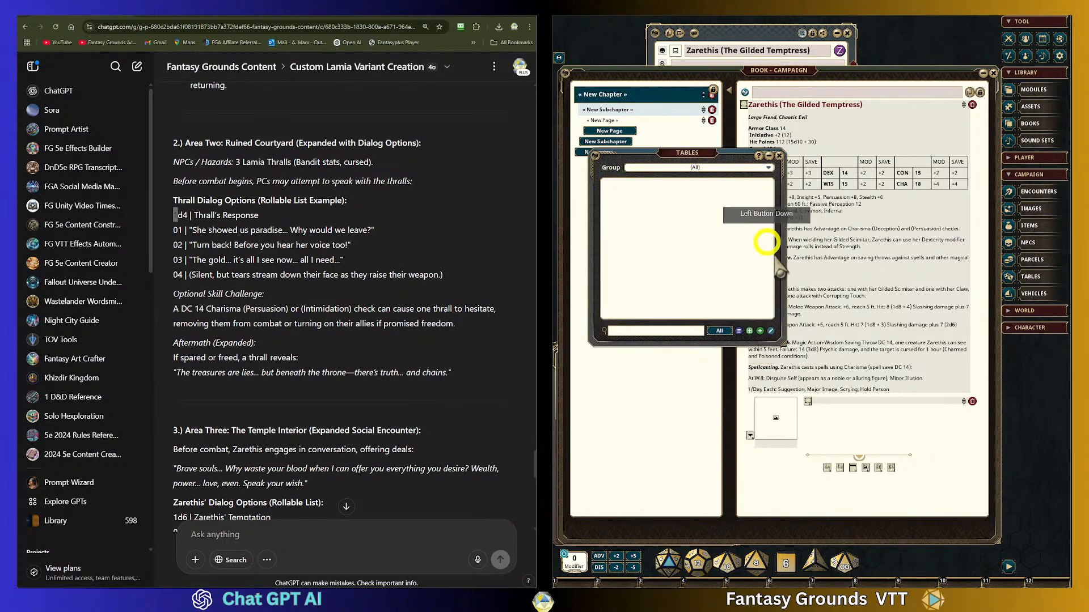
left_click(739, 332)
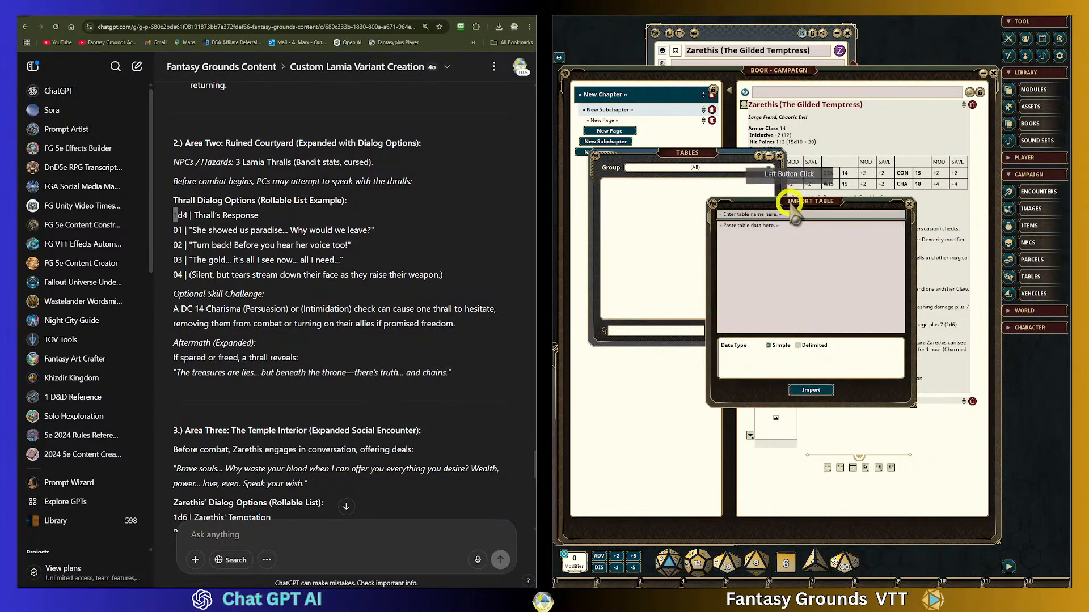
left_click_drag(802, 199, 741, 148)
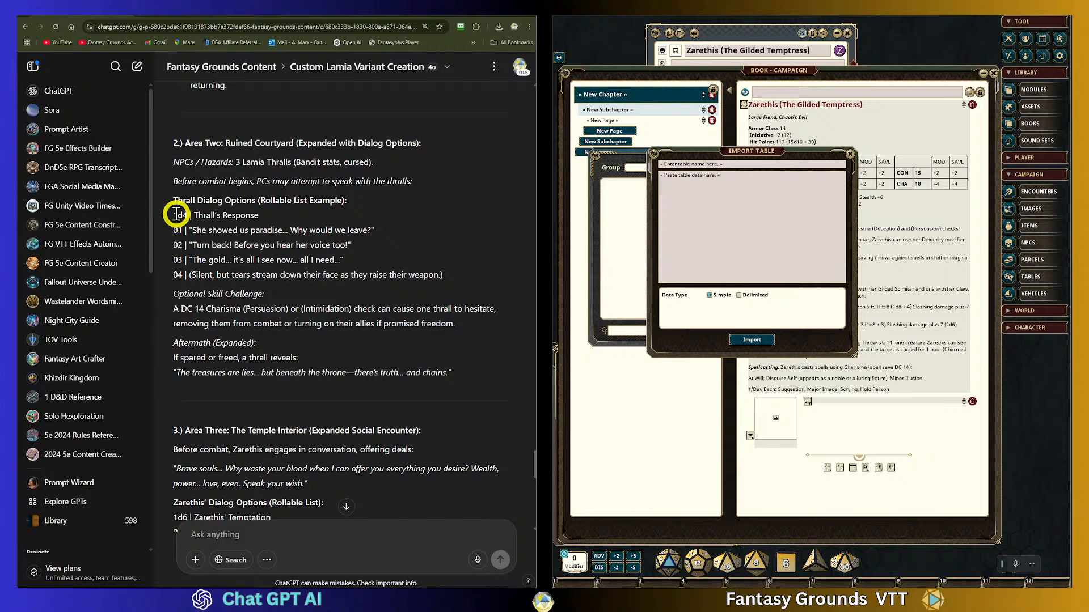
Copy the 1d4 Thrall's Response list with its four entries into the table import's data field.
left_click_drag(173, 214, 468, 281)
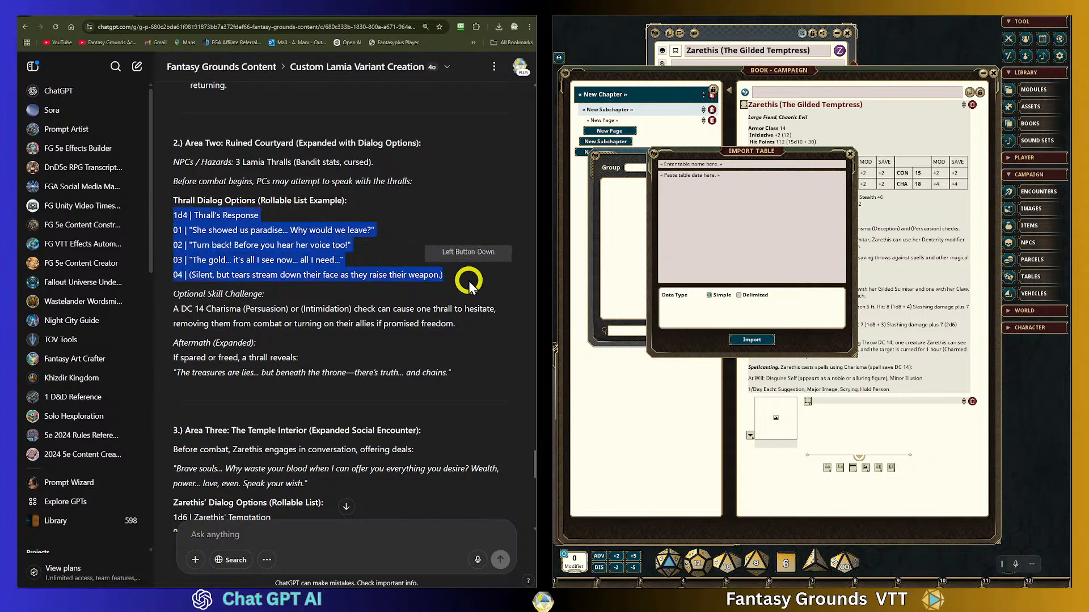
left_click(669, 199)
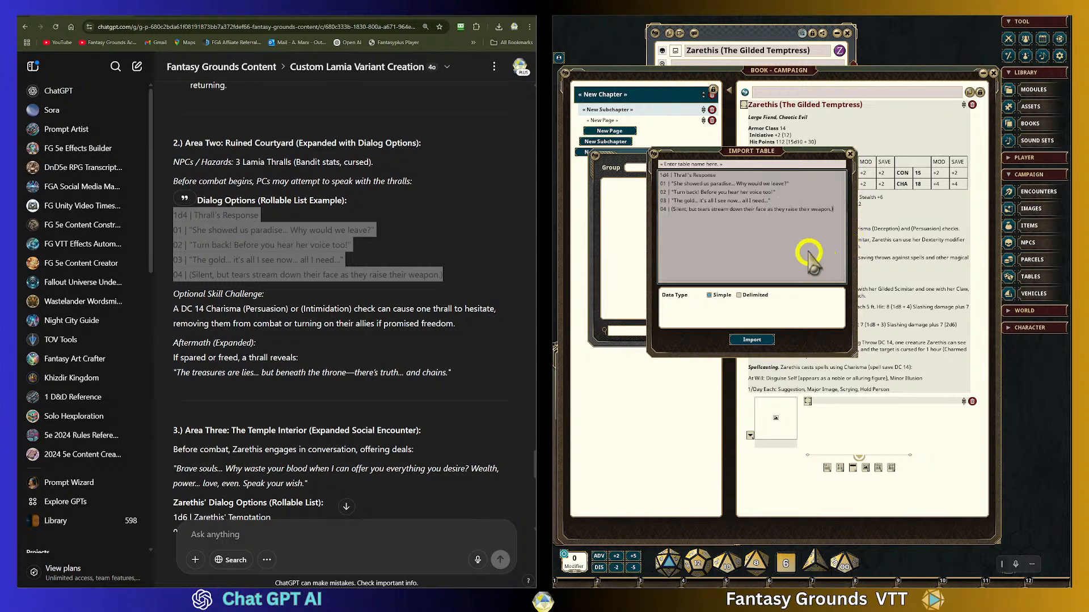
type("1d4 | Thrall's Response 01 | \"She showed us paradise... Why would we leave?\" 02 | \"Turn back! Before you hear her voice too!\" 03 | \"The gold... it's all I see now... all I need...\" 04 | (Silent, but tears stream down their face as they raise their weapon.)")
Enter "Dialog Options" as the imported table's name, copied from the heading above the thrall response list.
left_click(363, 229)
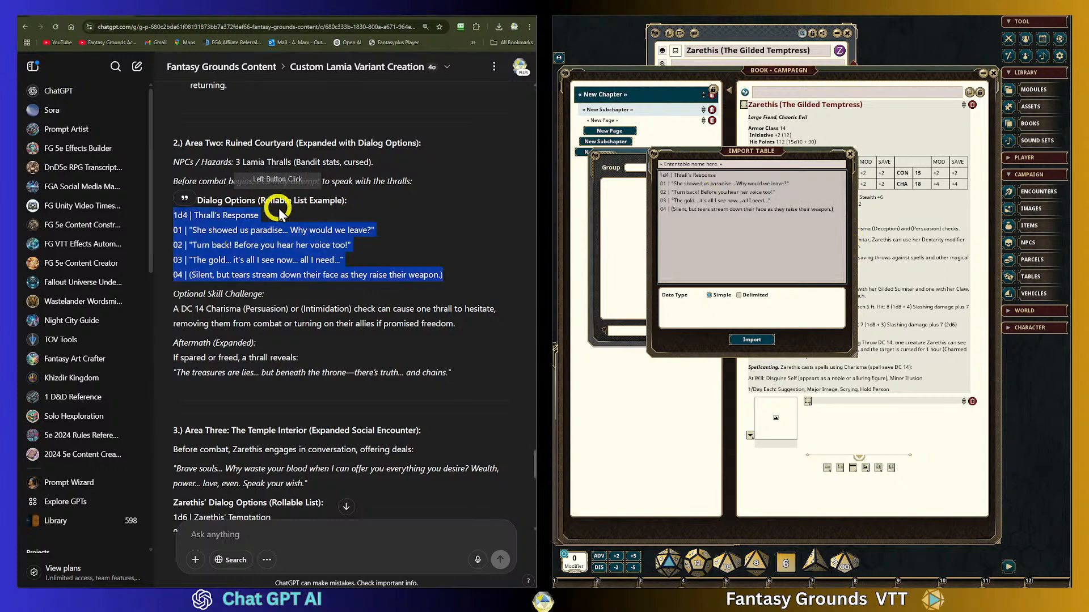
left_click(258, 204)
left_click_drag(258, 204, 197, 203)
key("ctrl+c")
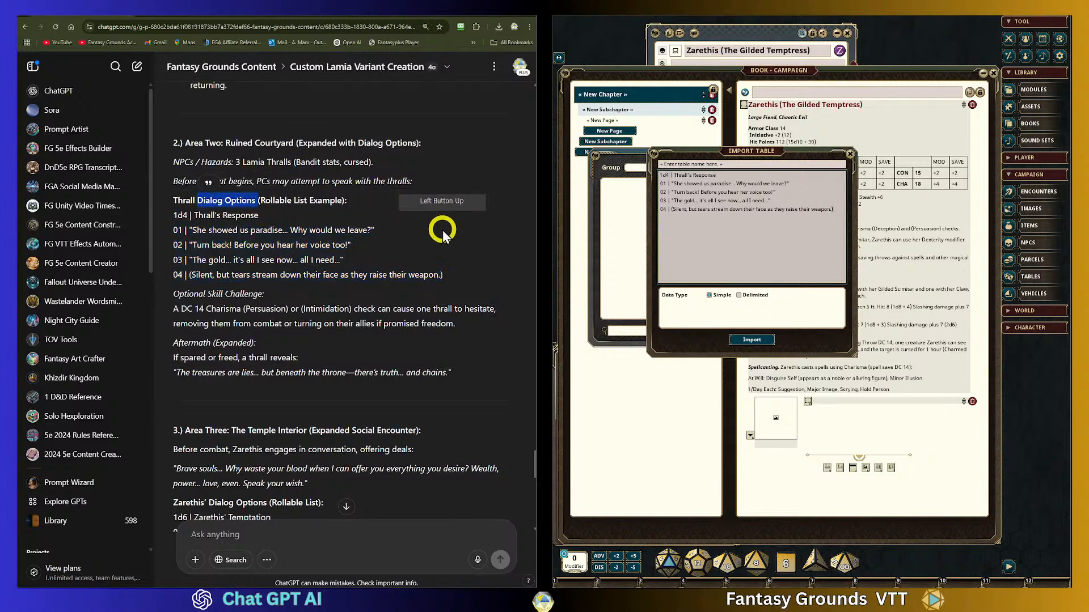
left_click(701, 165)
key("ctrl+v")
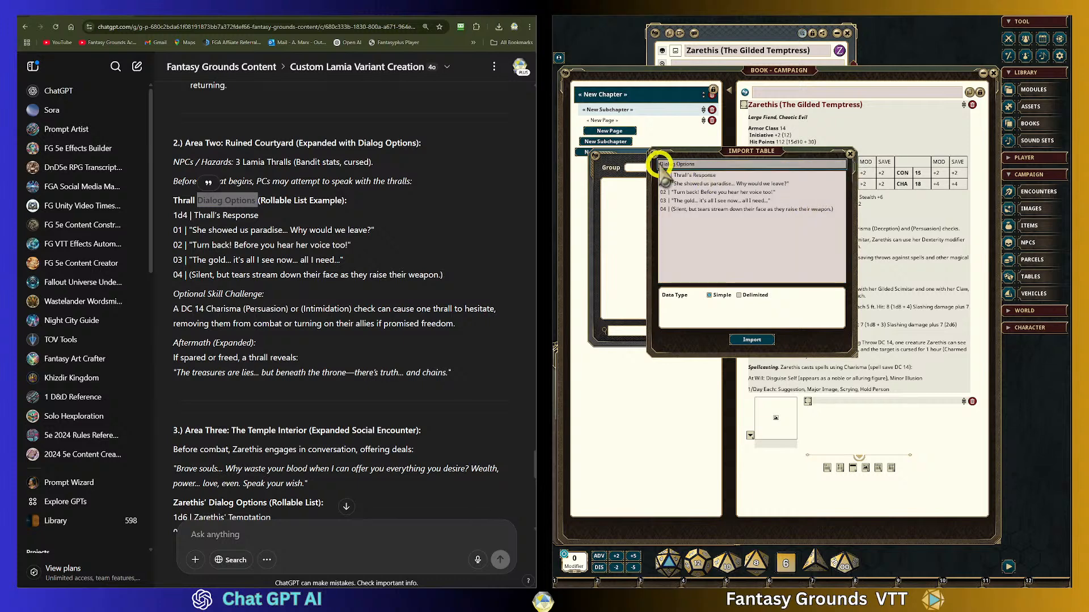
Extend the imported table's name to "Thrall Dialog Options" by adding "Thrall" in front.
left_click(662, 164)
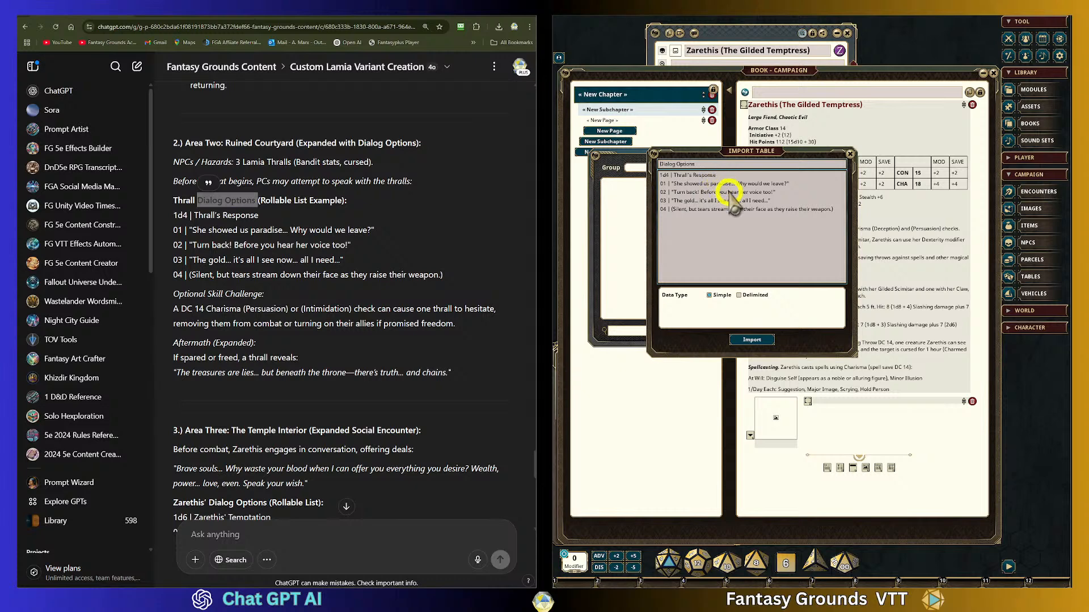
type("Thrall")
left_click(765, 209)
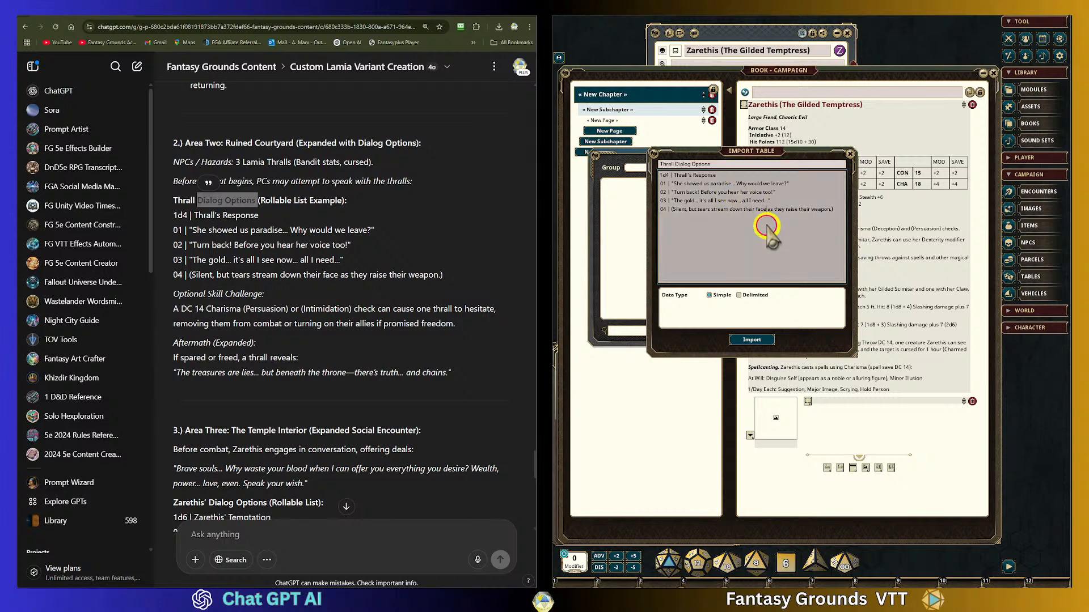
Import the table as pipe-delimited data, with column headers in the first row and table ranges in the first column.
left_click(739, 296)
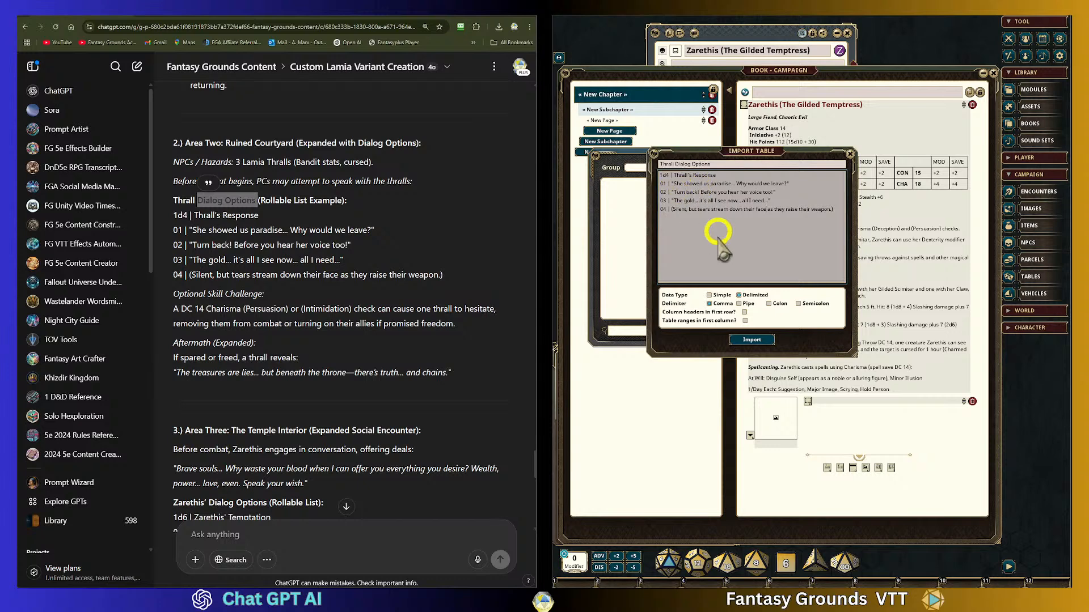
left_click(739, 304)
left_click(697, 243)
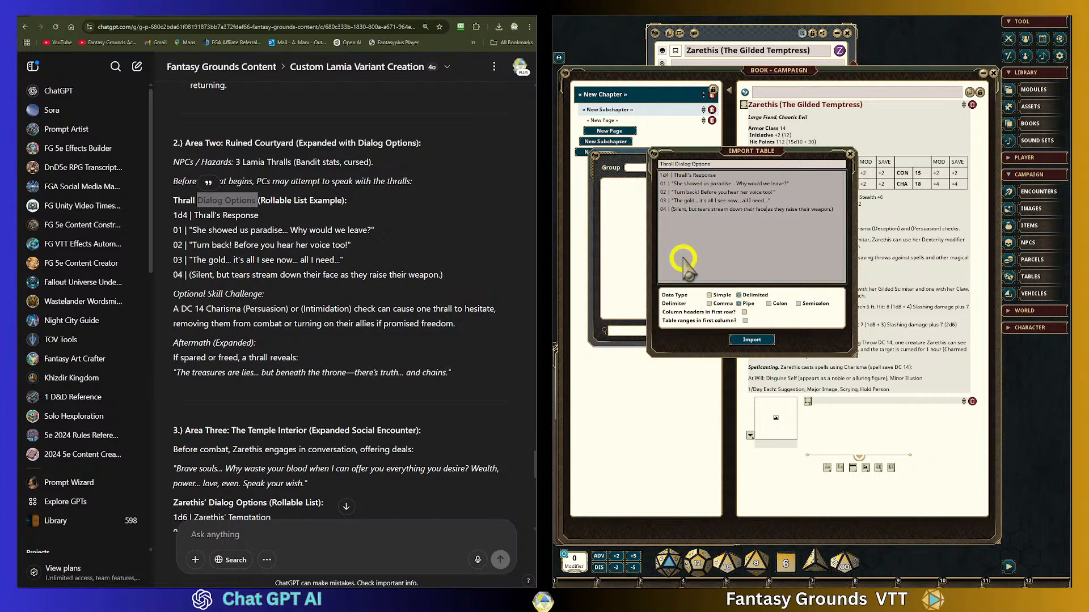
left_click(744, 312)
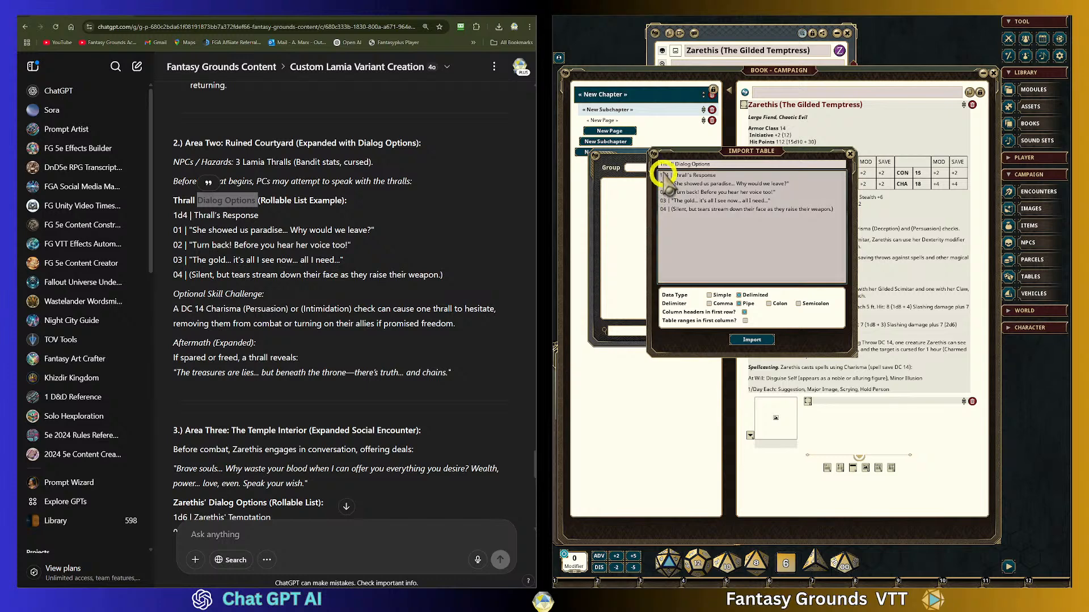
left_click(745, 313)
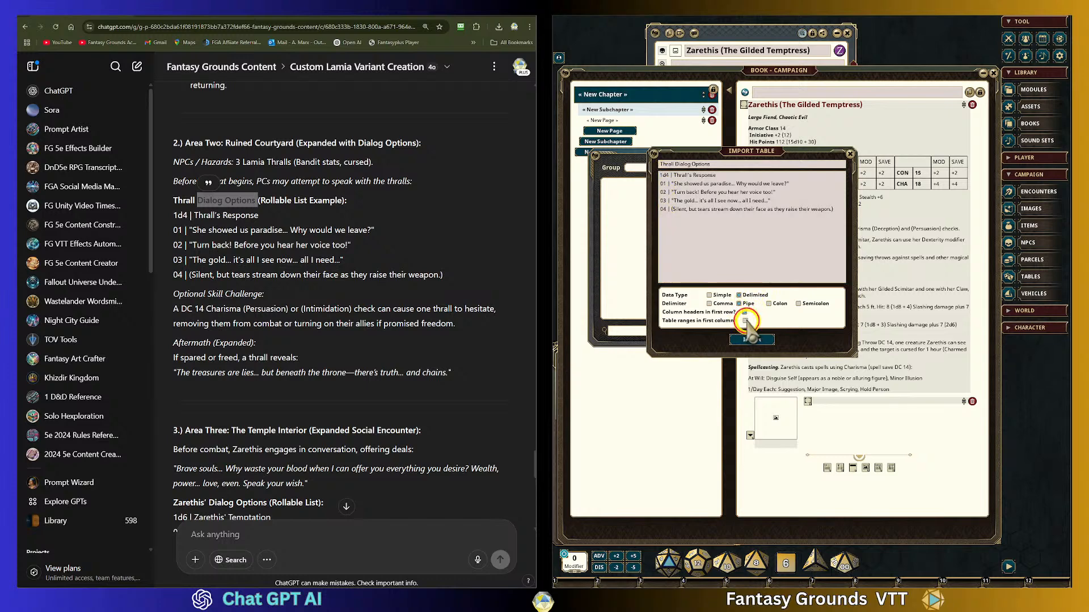
left_click(745, 321)
left_click(712, 255)
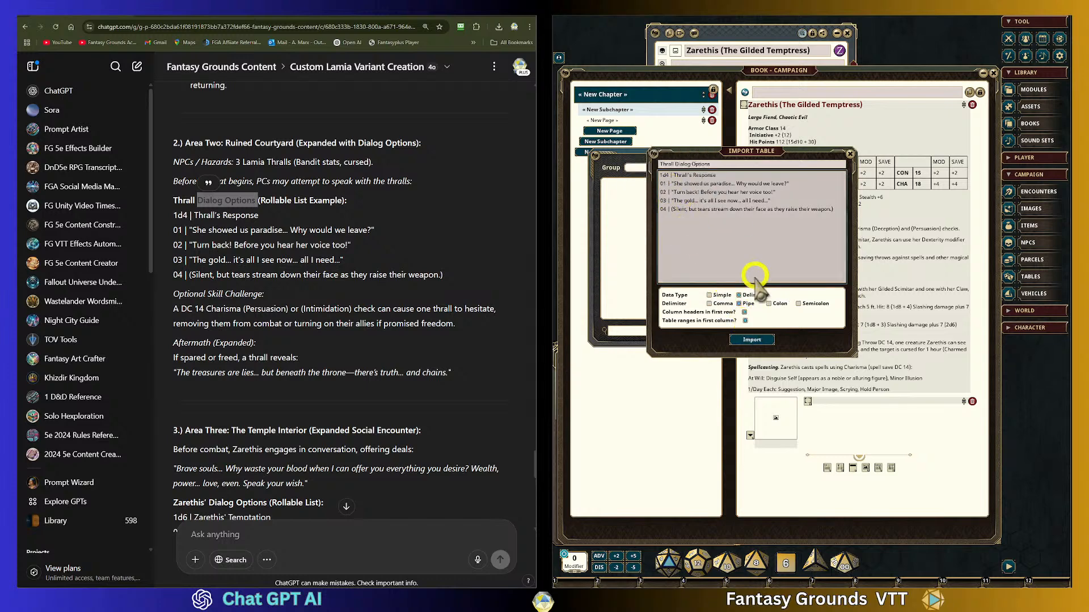
left_click(760, 338)
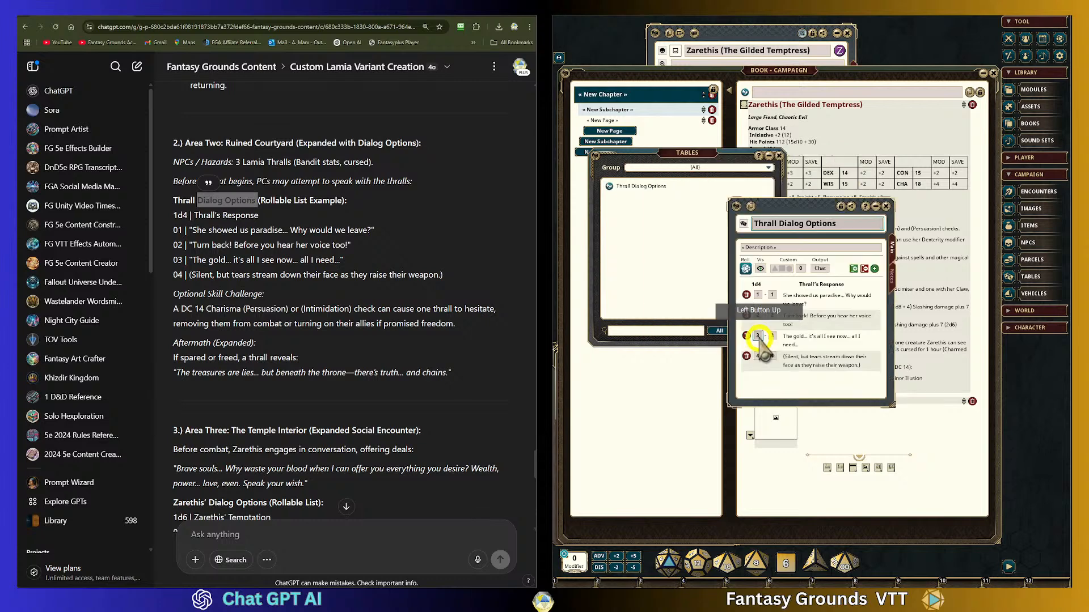
Reposition and enlarge the Thrall Dialog Options table window so each response fits on one line, and lock the table.
left_click_drag(799, 195, 649, 69)
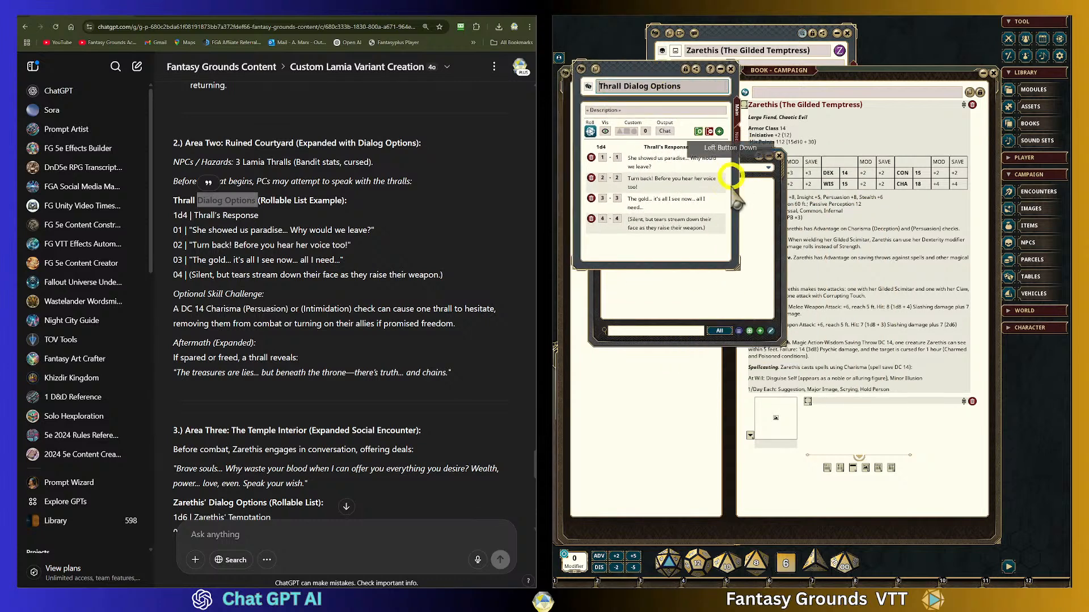
left_click_drag(738, 271, 880, 348)
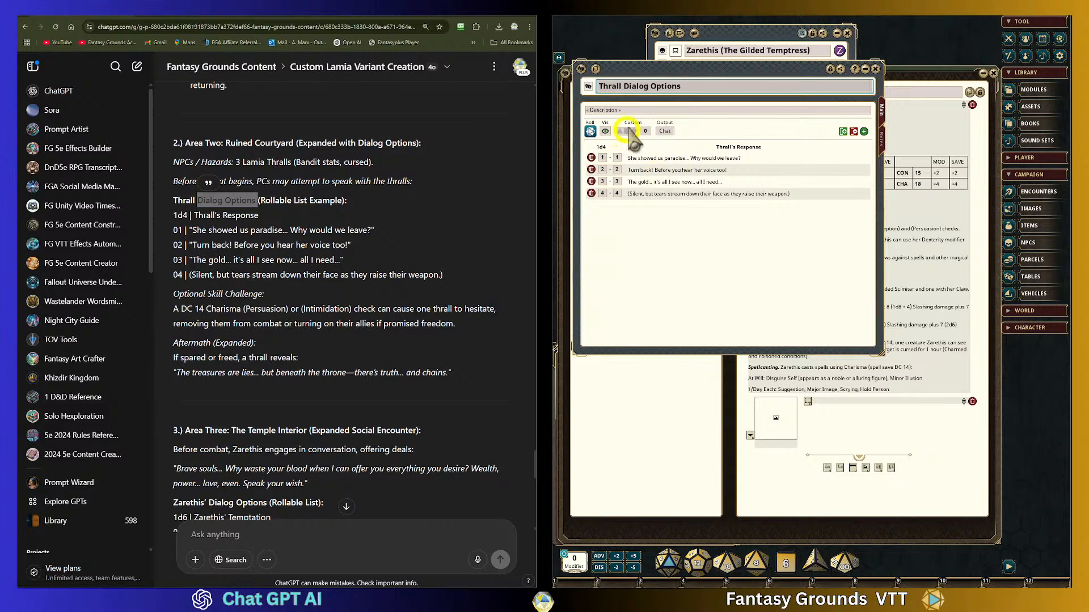
left_click(831, 69)
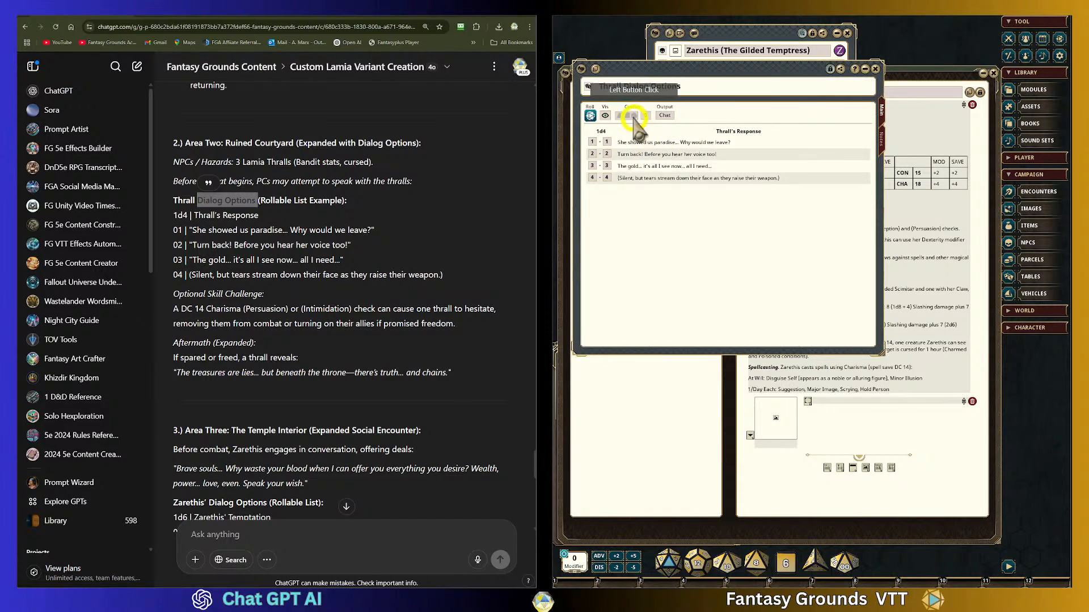
Roll the Thrall Dialog Options table as a test and move its window aside.
left_click(590, 116)
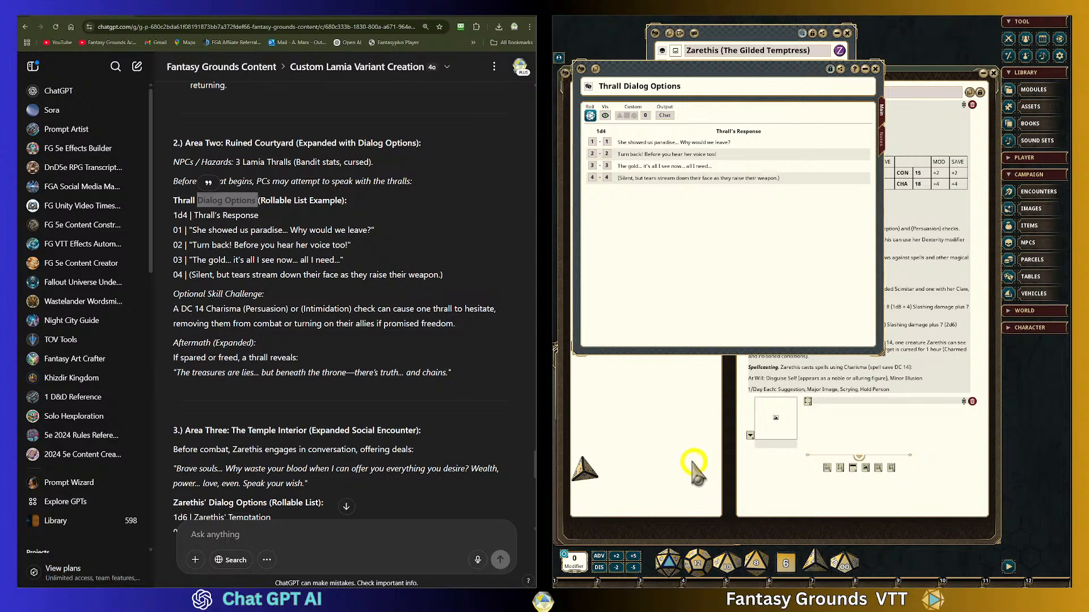
left_click_drag(697, 69, 818, 81)
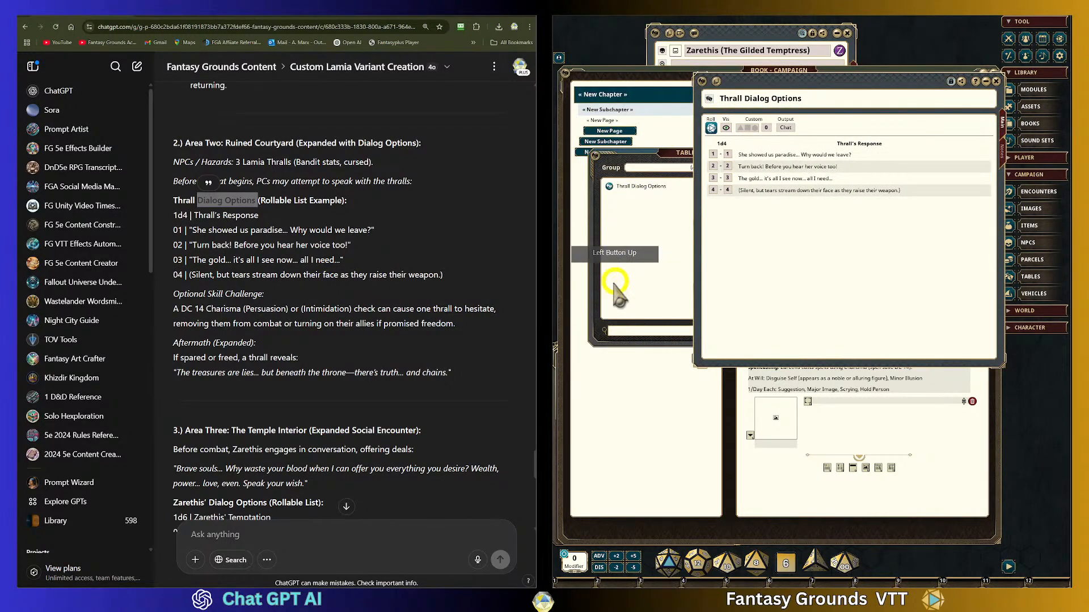
left_click(671, 542)
mouse_move(672, 541)
left_mouse_down()
mouse_move(676, 418)
mouse_move(684, 539)
left_mouse_up()
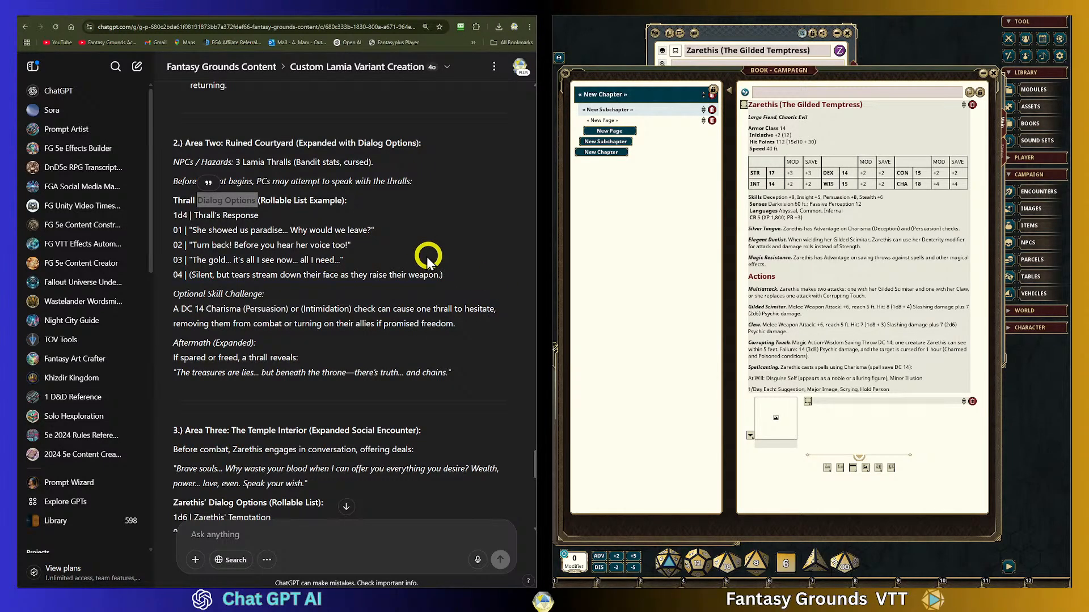
Switch back to ChatGPT and review the thrall list's heading, then the rollable 1d6 Zarethis' Temptation dialog list in Area Three.
left_click(413, 234)
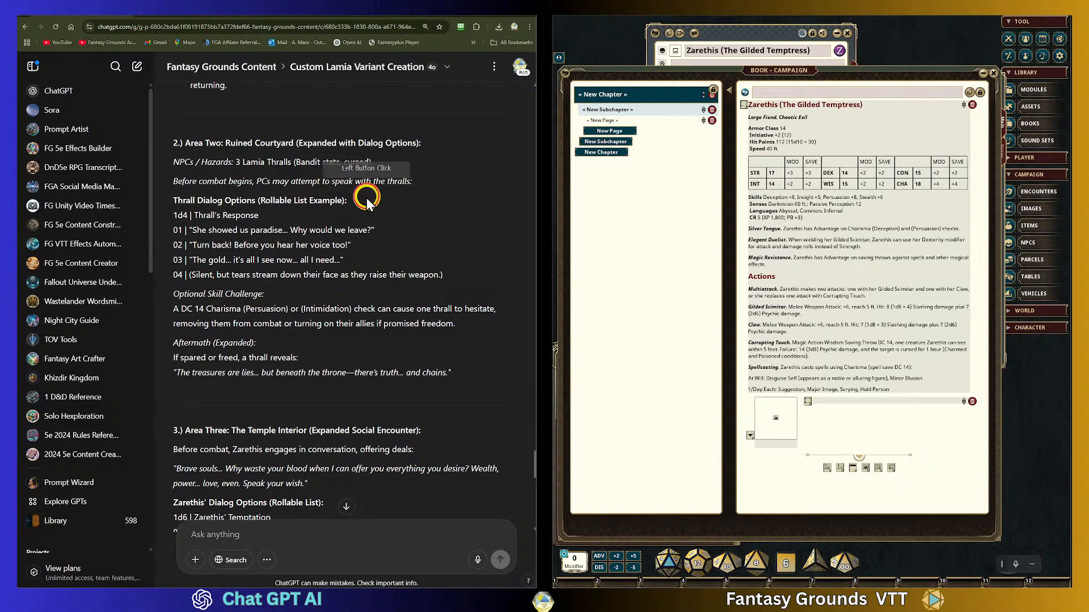
left_click_drag(363, 199, 200, 210)
left_click(332, 216)
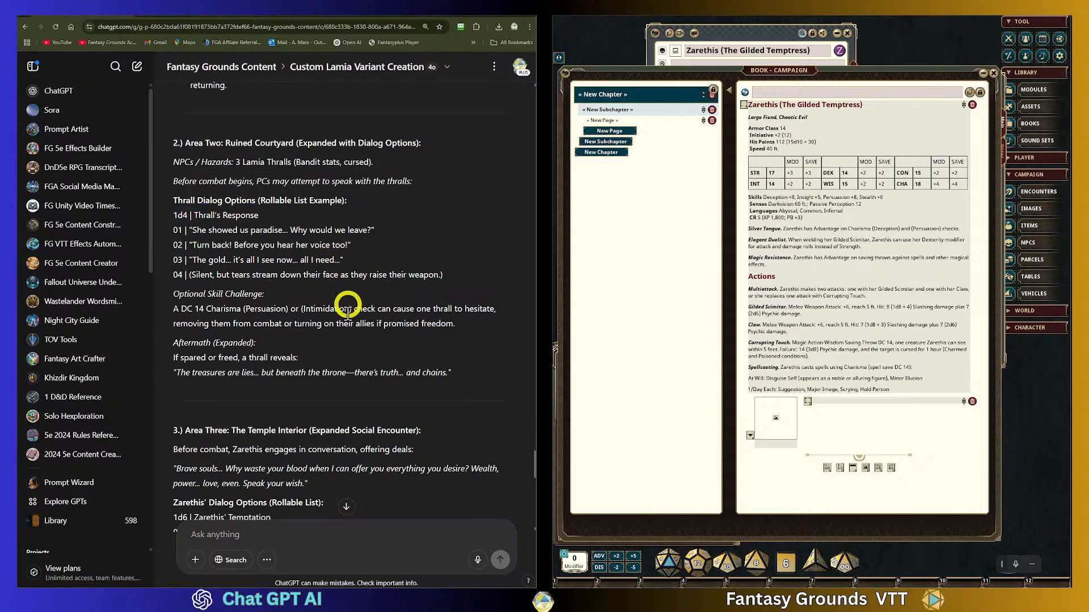
scroll(352, 317, "down", 2)
scroll(351, 327, "down", 4)
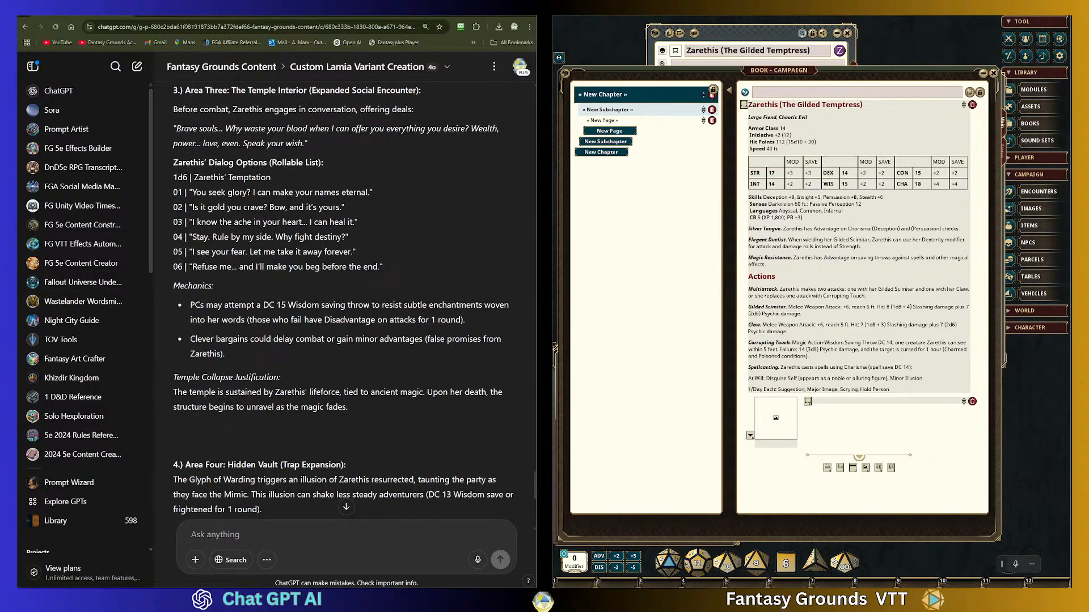